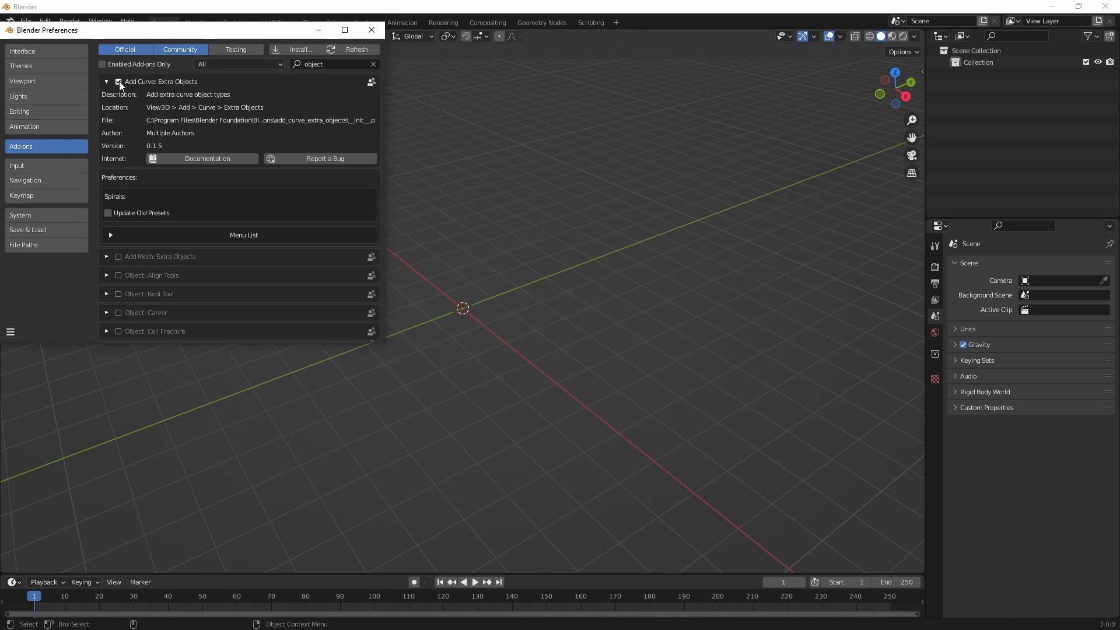
# Find the Node Wrangler add-on in the preferences, review its details, and close the preferences window.
pyautogui.click(106, 82)
pyautogui.click(330, 65)
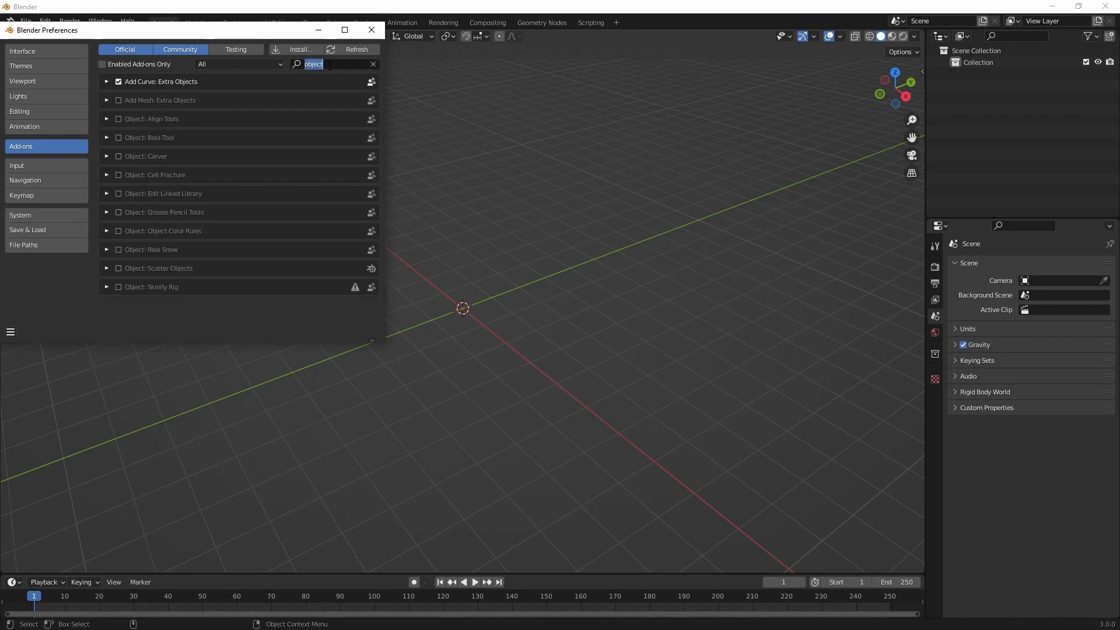
pyautogui.write('node wr')
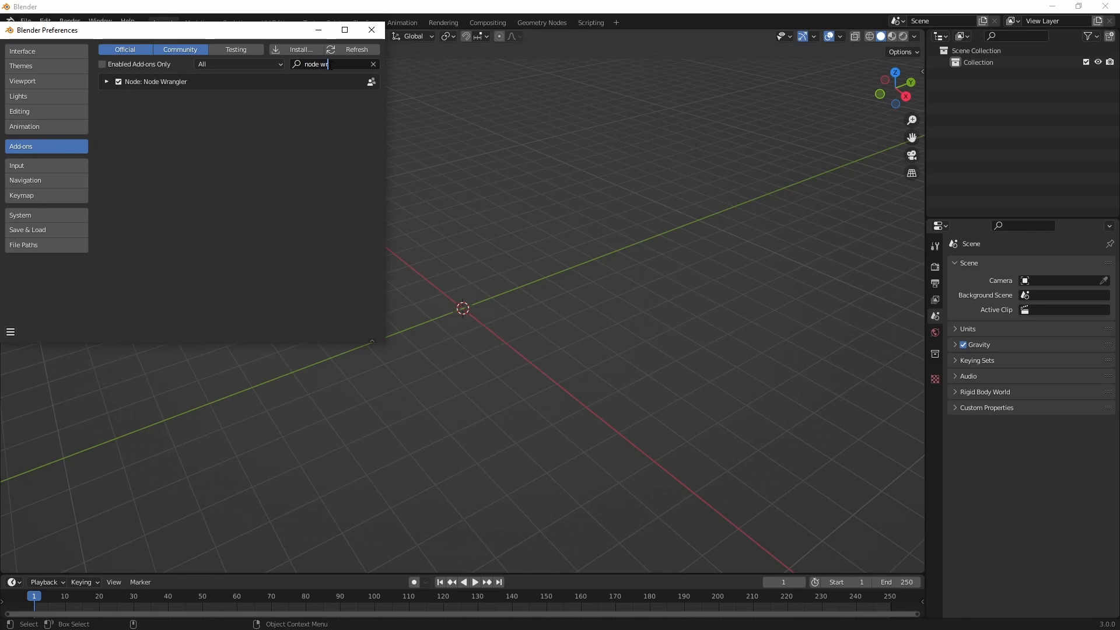
pyautogui.click(106, 82)
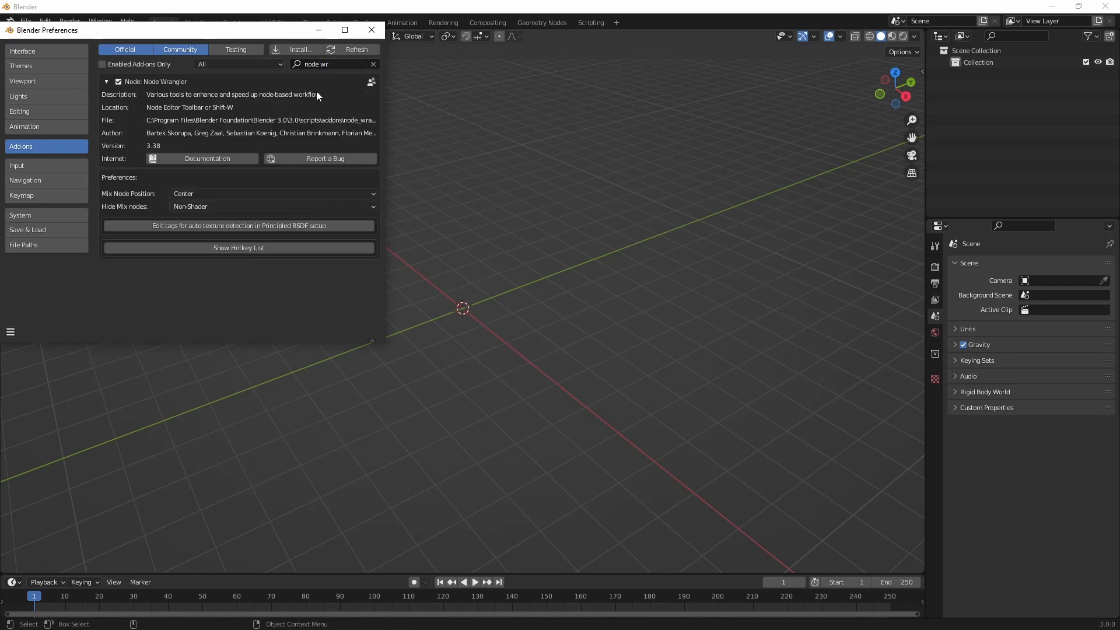
pyautogui.click(367, 30)
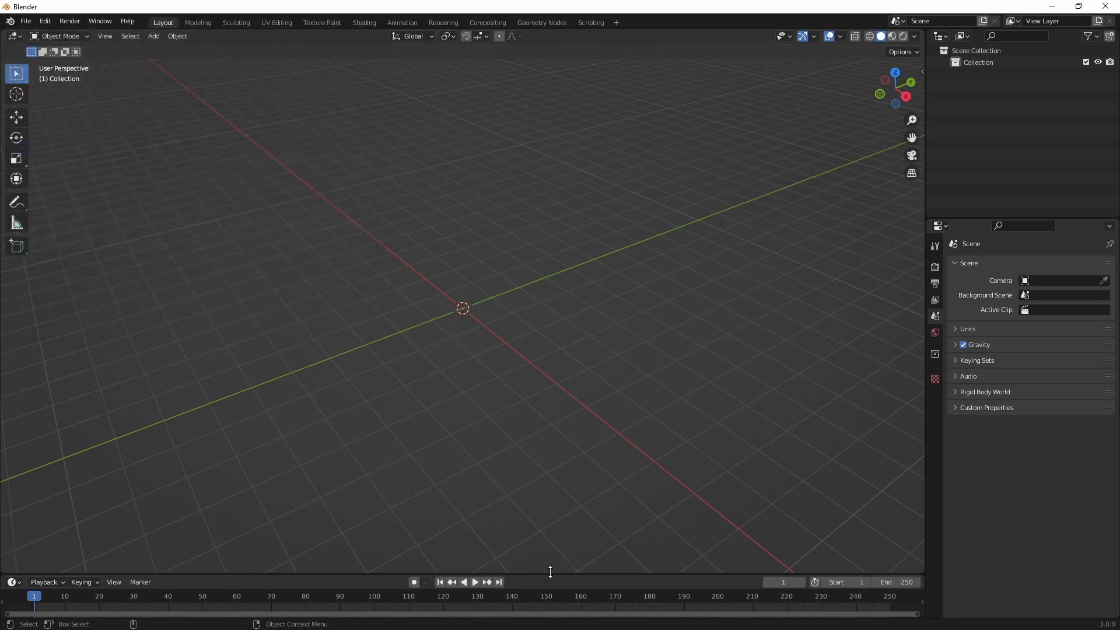
# Enlarge the timeline area and add a Bezier curve to the scene.
pyautogui.moveTo(550, 572); pyautogui.dragTo(550, 442)
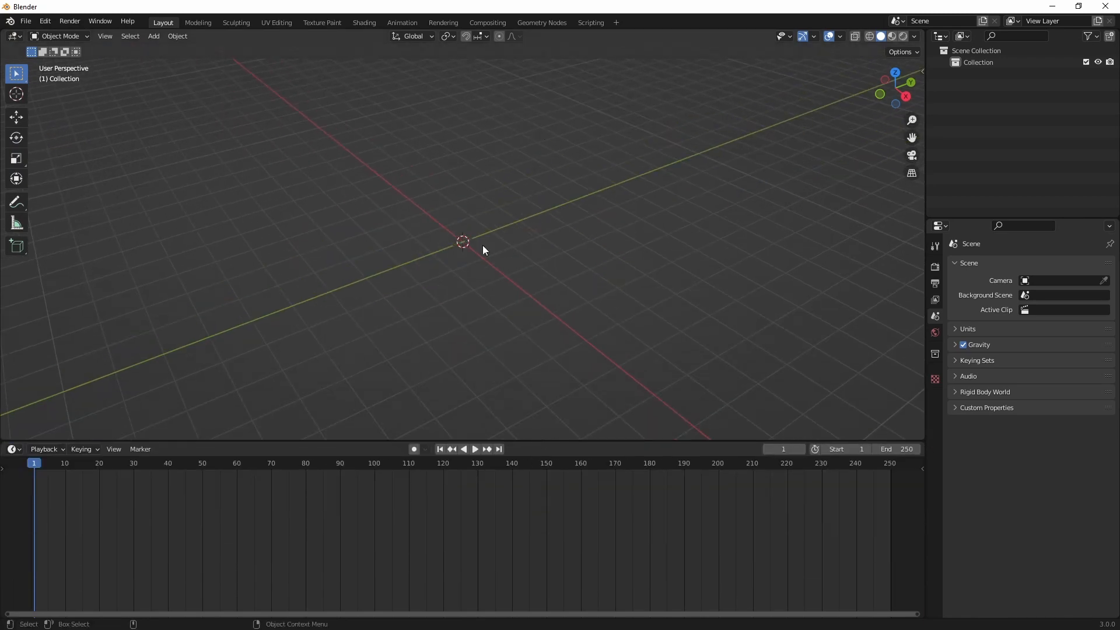
pyautogui.moveTo(482, 245); pyautogui.dragTo(646, 272, button='middle')
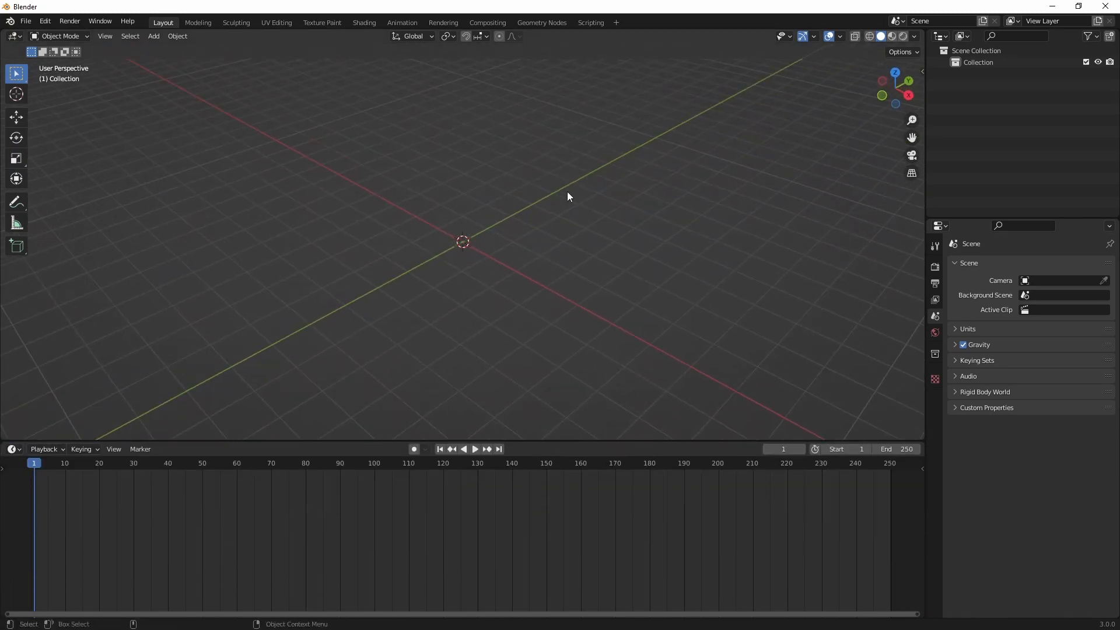
pyautogui.click(156, 37)
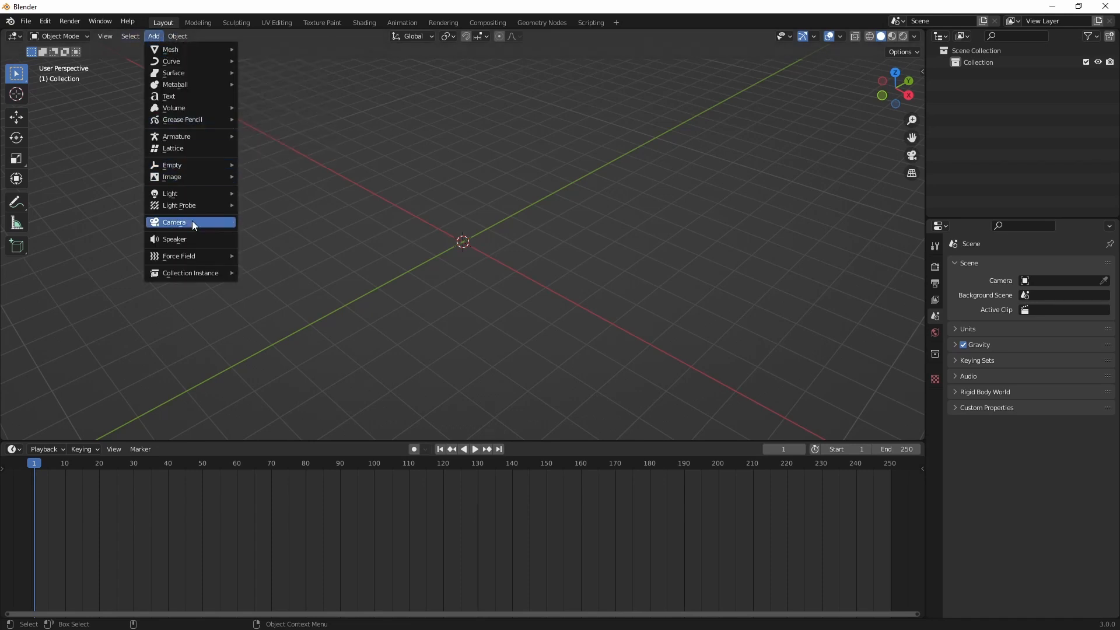
pyautogui.moveTo(197, 60)
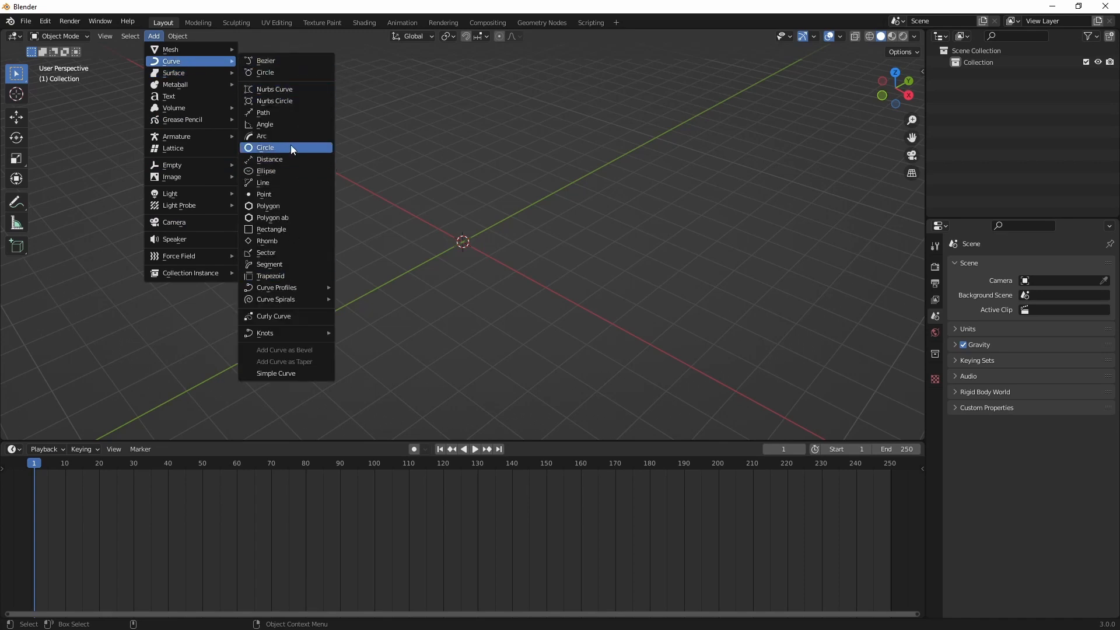
pyautogui.click(284, 62)
pyautogui.scroll(8, 485, 234)
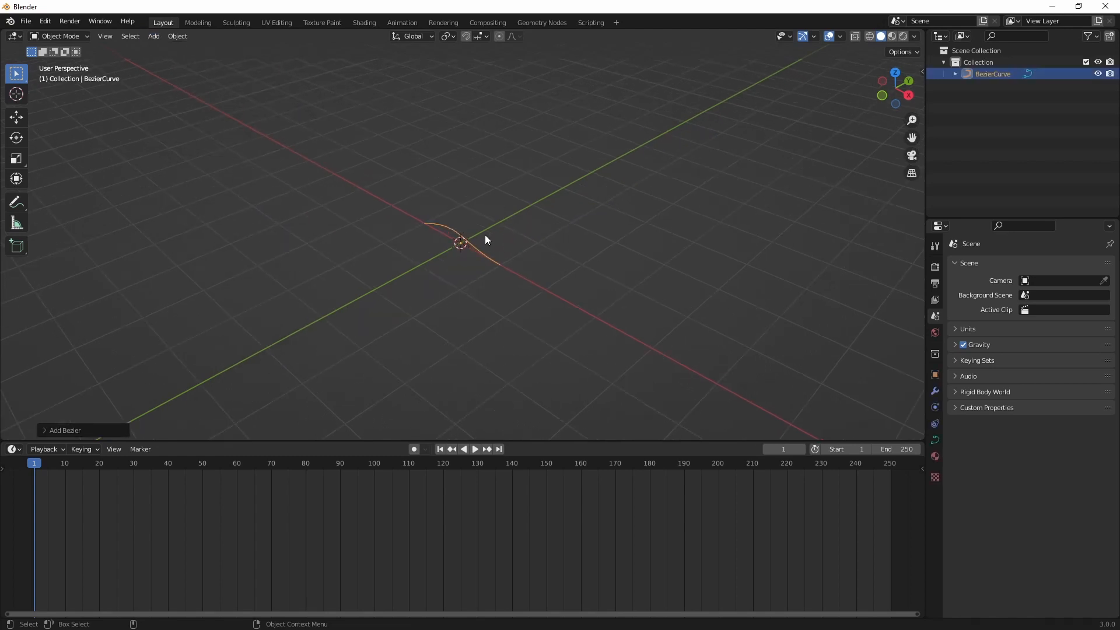
# Enter edit mode on the Bezier curve and move its starting control point to the world origin.
pyautogui.moveTo(425, 227); pyautogui.dragTo(491, 216, button='middle')
pyautogui.press('Tab')
pyautogui.click(354, 296)
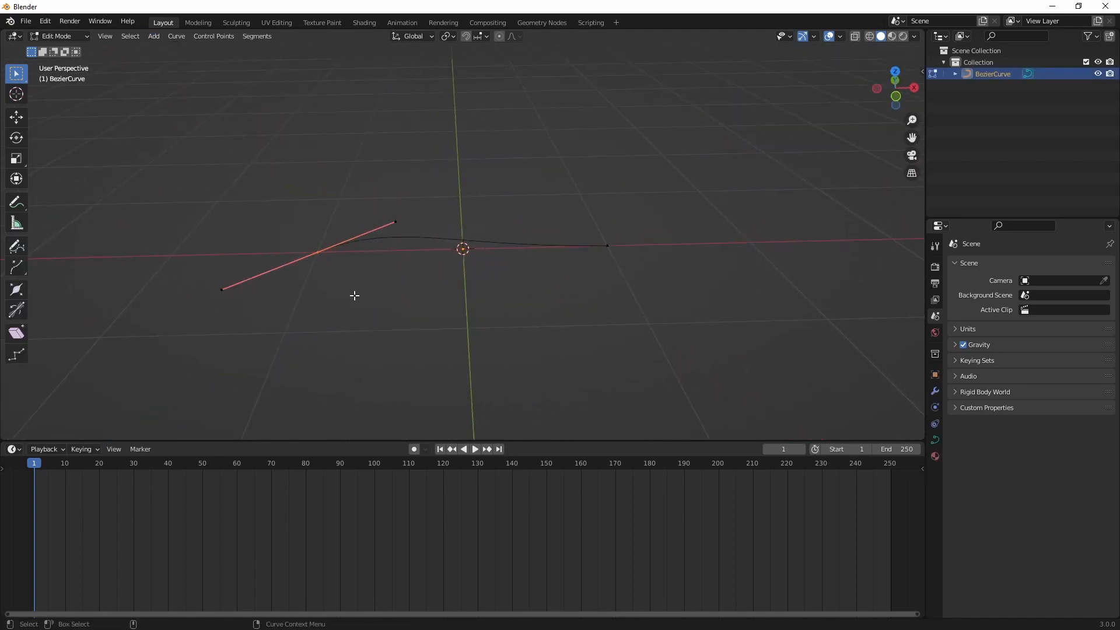
pyautogui.click(396, 222)
pyautogui.hotkey('shift', 'space')
pyautogui.press('g')
pyautogui.moveTo(418, 235); pyautogui.dragTo(492, 270, button='middle')
pyautogui.moveTo(355, 253); pyautogui.dragTo(402, 281)
pyautogui.moveTo(402, 281); pyautogui.dragTo(403, 256, button='middle')
pyautogui.press('g')
pyautogui.moveTo(524, 271); pyautogui.dragTo(512, 271)
# Move the curve's end control point about 0.78 m along the X axis and leave edit mode.
pyautogui.moveTo(591, 211); pyautogui.dragTo(676, 283)
pyautogui.keyDown('shift'); pyautogui.moveTo(687, 287); pyautogui.dragTo(496, 313, button='middle'); pyautogui.keyUp('shift')
pyautogui.moveTo(495, 312); pyautogui.dragTo(462, 263, button='middle')
pyautogui.press('g')
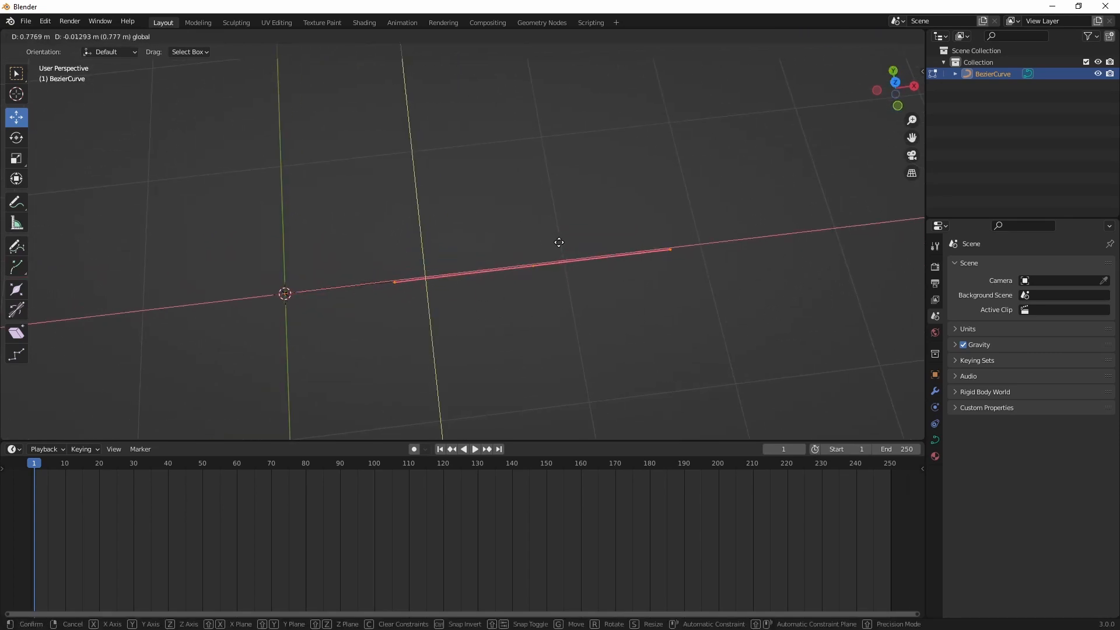
pyautogui.click(557, 242)
pyautogui.moveTo(486, 307); pyautogui.dragTo(482, 255, button='middle')
pyautogui.keyDown('alt'); pyautogui.moveTo(528, 295); pyautogui.dragTo(607, 214); pyautogui.keyUp('alt')
pyautogui.press('e')
pyautogui.press('Tab')
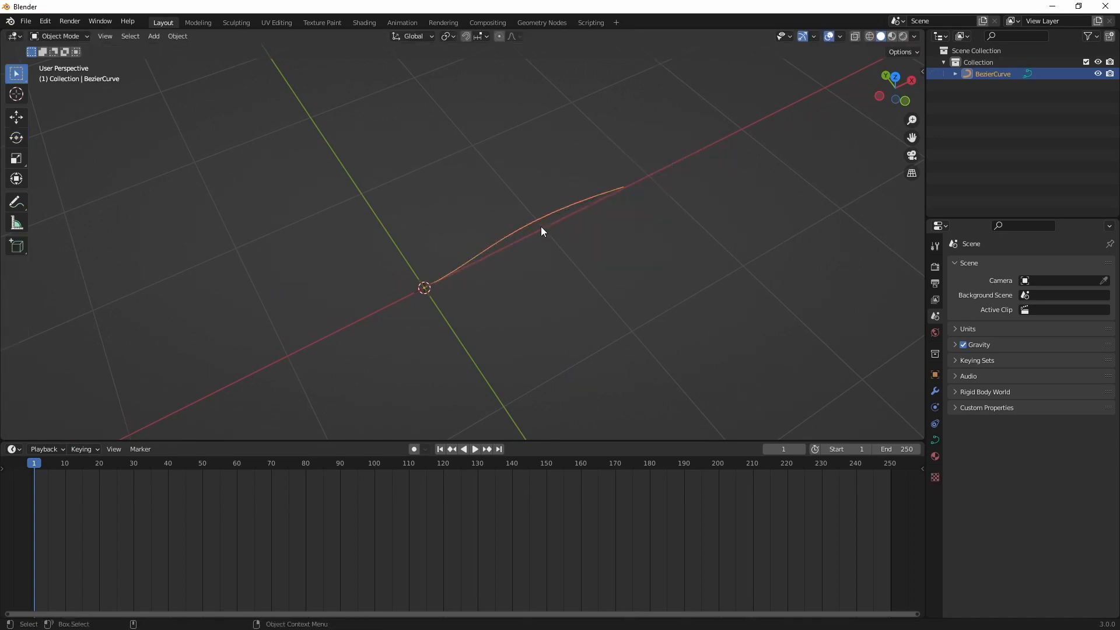
pyautogui.moveTo(543, 230); pyautogui.dragTo(590, 264, button='middle')
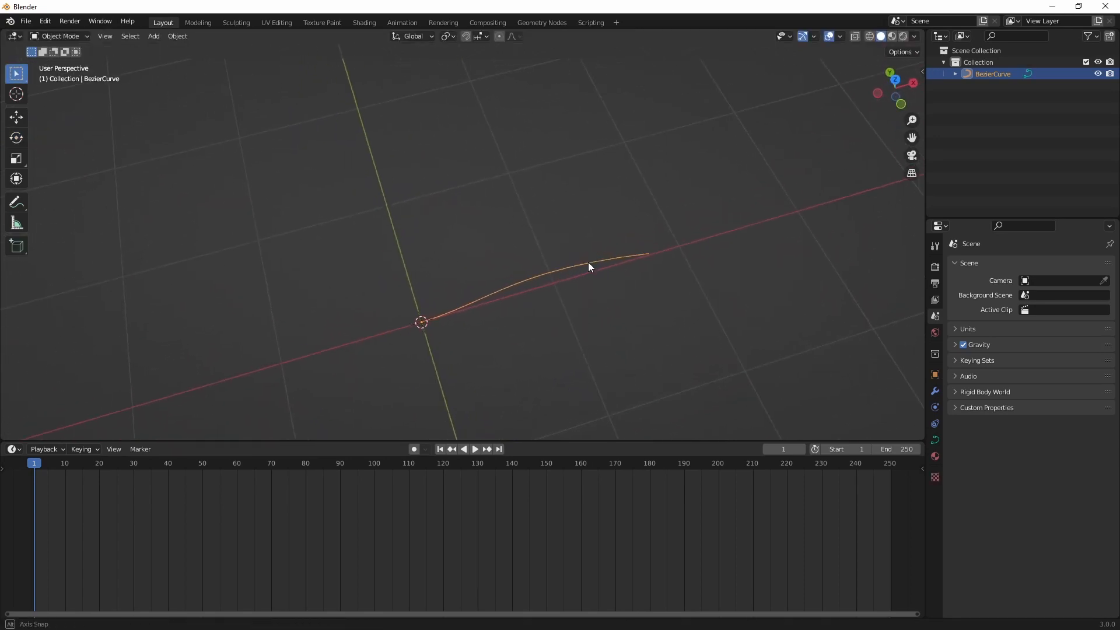
pyautogui.moveTo(502, 299); pyautogui.dragTo(511, 265, button='middle')
# In edit mode, move the end control point's inner handle along the Y axis to reshape the curve.
pyautogui.press('Tab')
pyautogui.scroll(3, 517, 259)
pyautogui.moveTo(498, 219); pyautogui.dragTo(512, 236)
pyautogui.click(579, 152)
pyautogui.hotkey('ctrl', 'z')
pyautogui.moveTo(556, 207); pyautogui.dragTo(513, 217, button='middle')
pyautogui.click(465, 234)
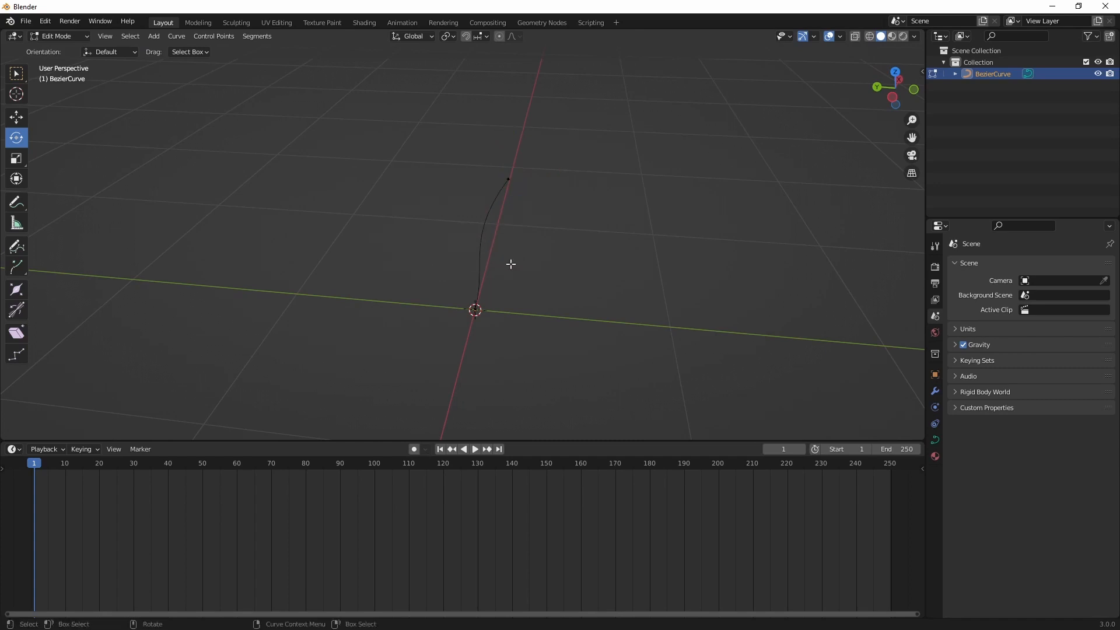
pyautogui.moveTo(497, 161); pyautogui.dragTo(545, 213)
pyautogui.moveTo(421, 230); pyautogui.dragTo(512, 278)
pyautogui.press('w')
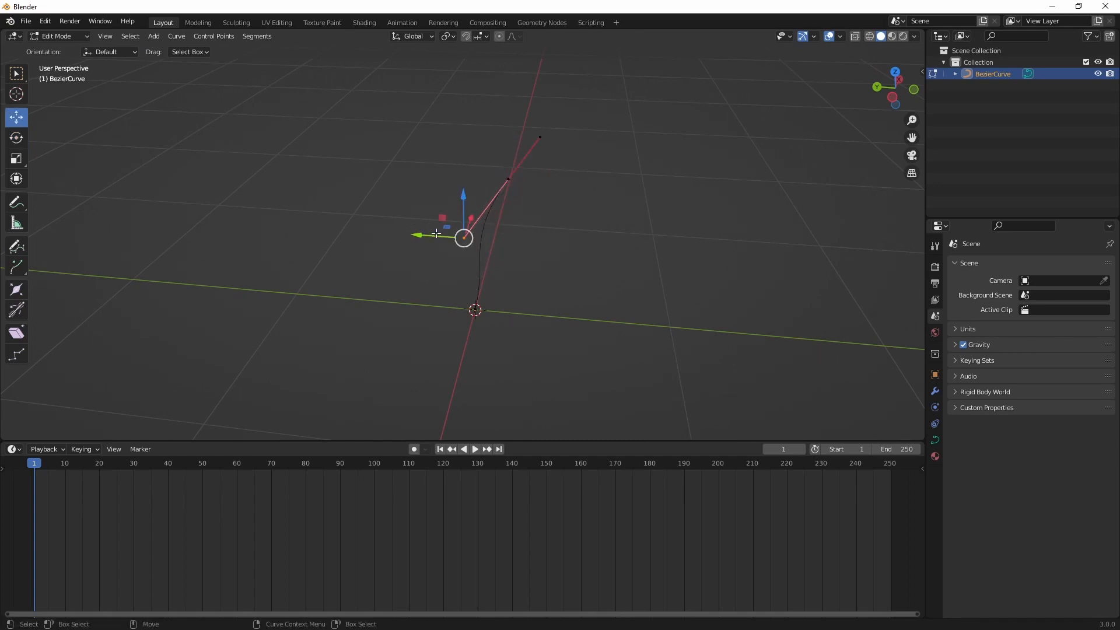
pyautogui.moveTo(436, 234); pyautogui.dragTo(473, 244)
# Lower the curve's end control point along Z so the curve bends gently downward, and return to object mode.
pyautogui.moveTo(561, 258); pyautogui.dragTo(518, 224, button='middle')
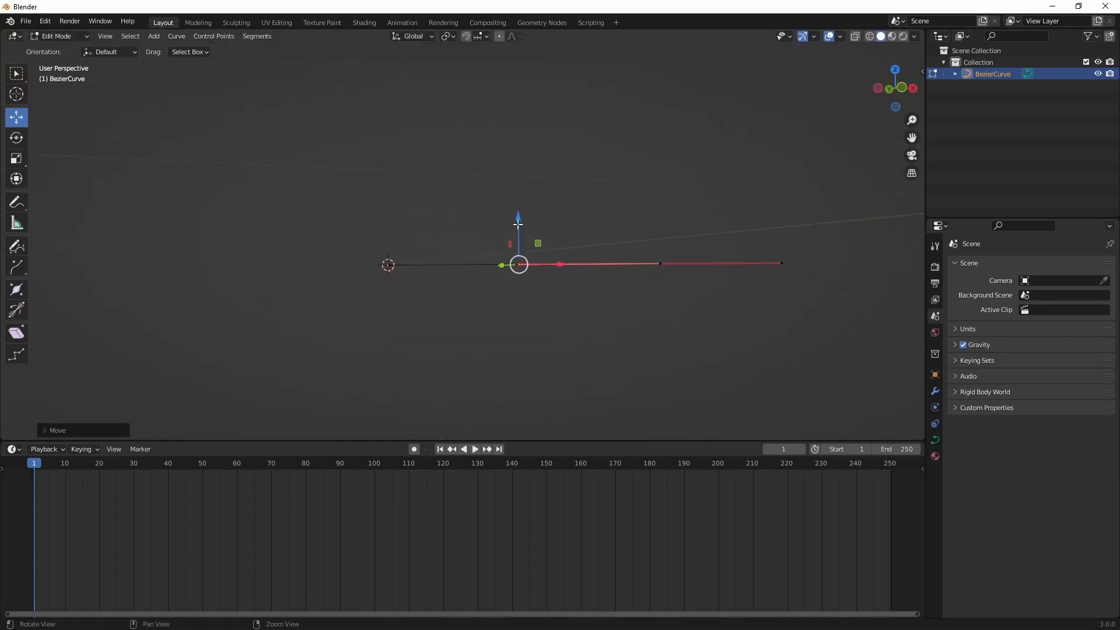
pyautogui.keyDown('alt'); pyautogui.moveTo(517, 224); pyautogui.dragTo(562, 257); pyautogui.keyUp('alt')
pyautogui.moveTo(665, 241); pyautogui.dragTo(782, 320)
pyautogui.keyDown('alt'); pyautogui.moveTo(781, 320); pyautogui.dragTo(642, 308, button='middle'); pyautogui.keyUp('alt')
pyautogui.moveTo(554, 222); pyautogui.dragTo(579, 280)
pyautogui.press('e')
pyautogui.press('w')
pyautogui.keyDown('alt'); pyautogui.moveTo(579, 280); pyautogui.dragTo(474, 274, button='right'); pyautogui.keyUp('alt')
pyautogui.moveTo(474, 275)
pyautogui.keyDown('alt'); pyautogui.mouseDown()
pyautogui.moveTo(509, 288)
pyautogui.moveTo(473, 284)
pyautogui.mouseUp(); pyautogui.keyUp('alt')
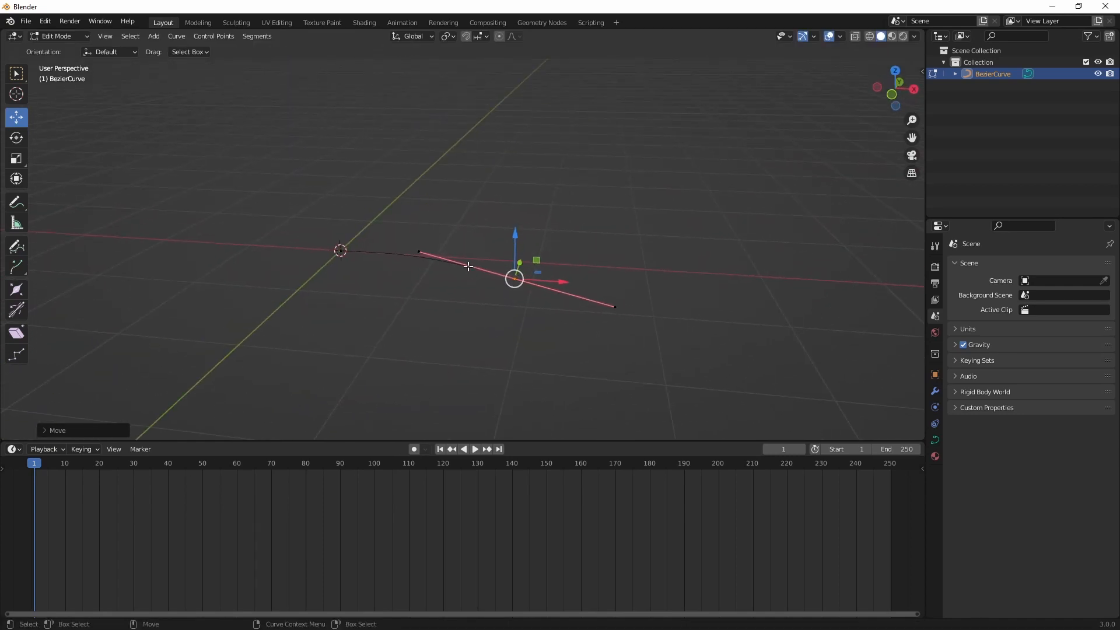
pyautogui.moveTo(468, 266)
pyautogui.mouseDown(button='middle')
pyautogui.moveTo(482, 257)
pyautogui.moveTo(469, 278)
pyautogui.mouseUp(button='middle')
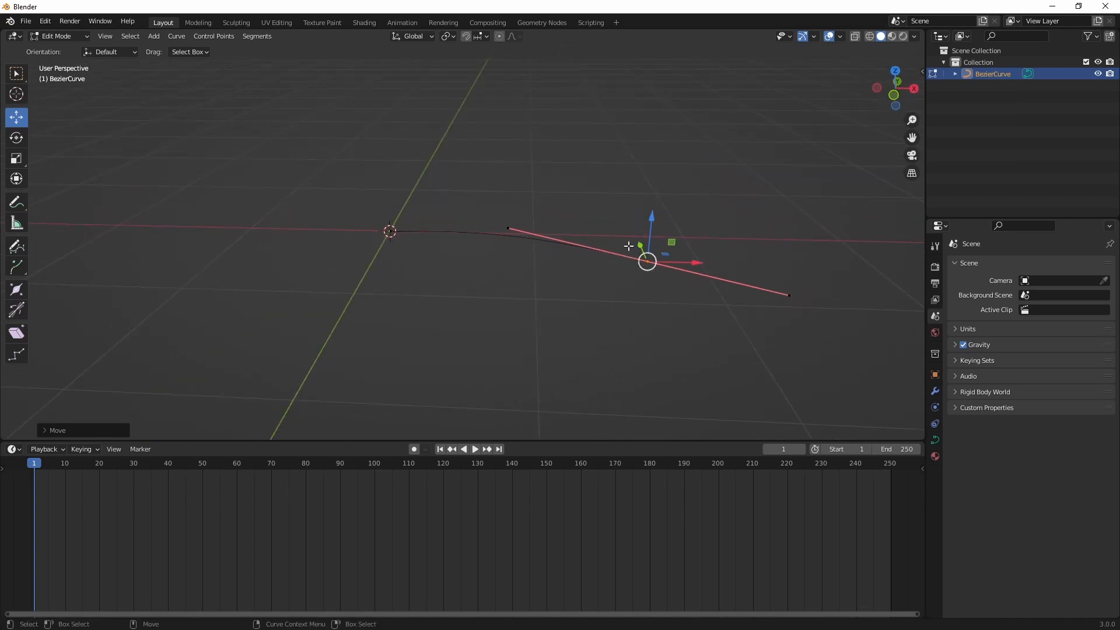
pyautogui.press('Tab')
pyautogui.moveTo(553, 243); pyautogui.dragTo(519, 304, button='middle')
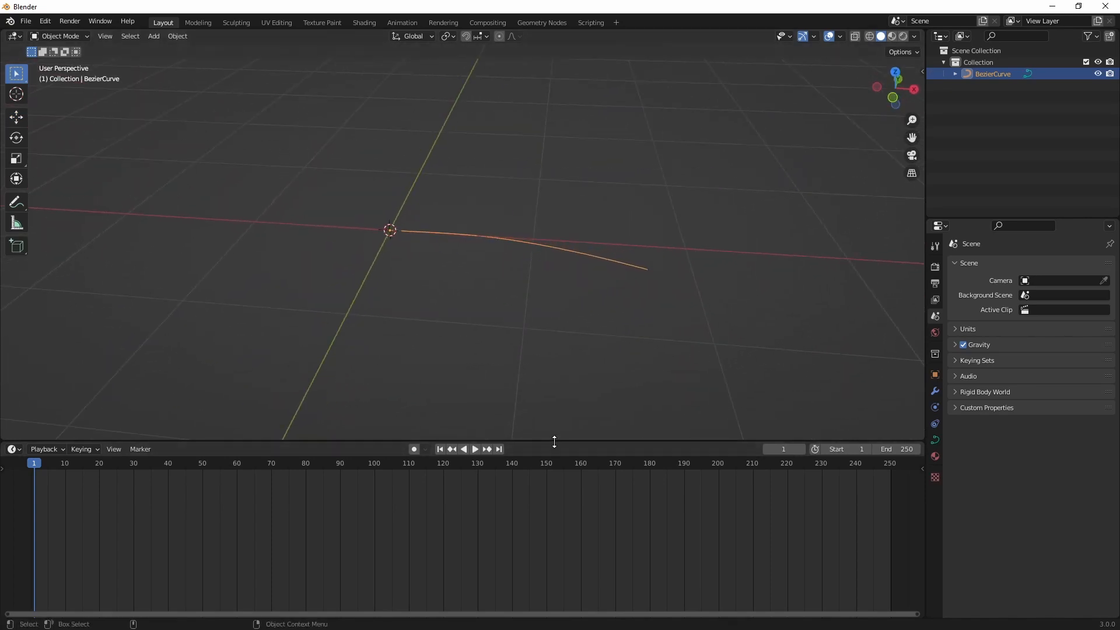
# Enlarge the timeline area, switch it to the Geometry Node Editor, and create a new node tree for the curve.
pyautogui.moveTo(554, 441); pyautogui.dragTo(554, 299)
pyautogui.click(13, 307)
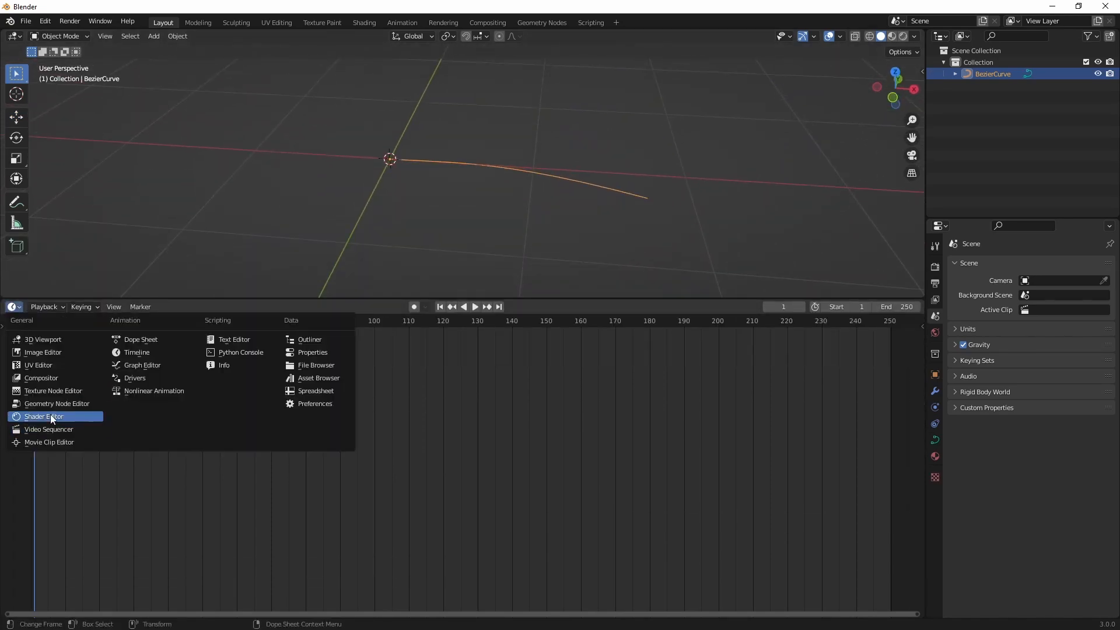
pyautogui.click(70, 405)
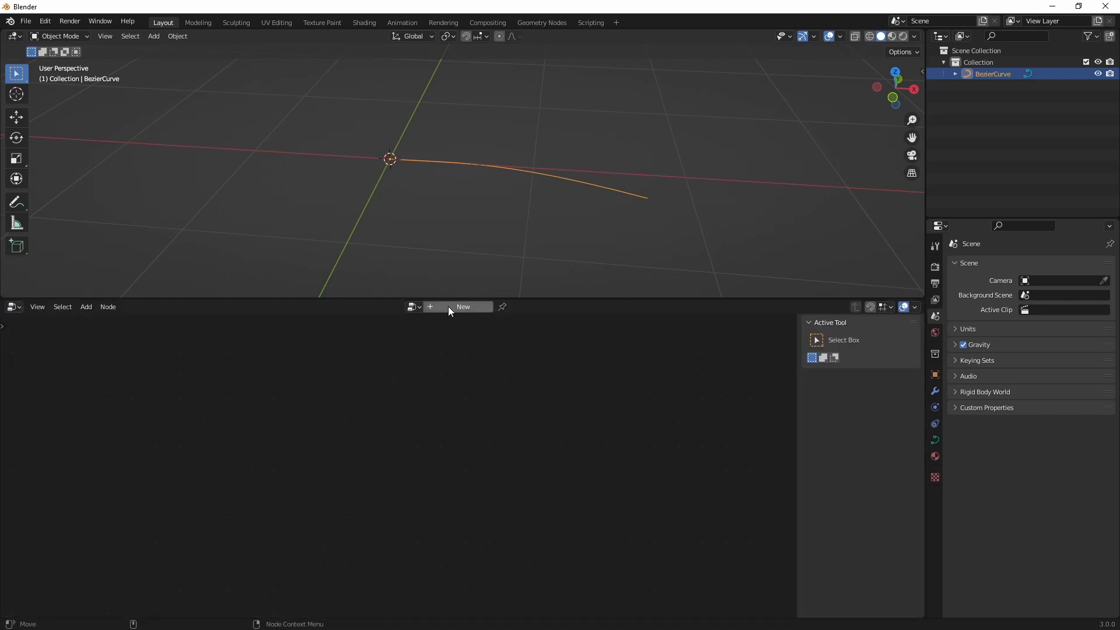
pyautogui.click(448, 306)
# Spread the Group Input and Group Output nodes apart to make room for new nodes.
pyautogui.scroll(5, 383, 431)
pyautogui.moveTo(536, 483); pyautogui.dragTo(869, 474)
pyautogui.scroll(-3, 11, 439)
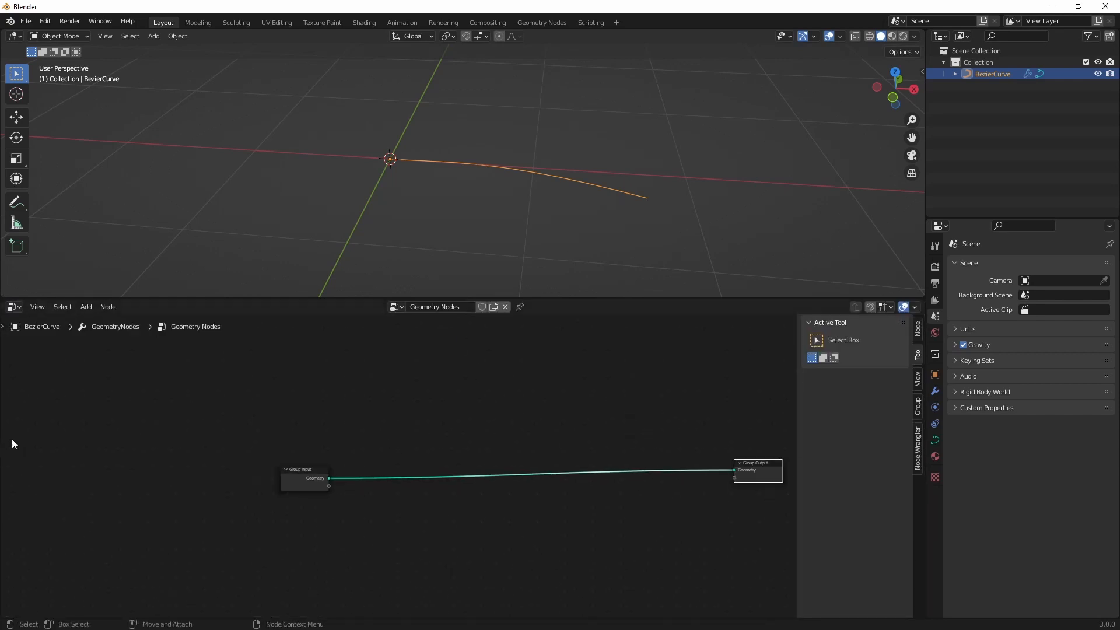
pyautogui.scroll(-1, 532, 441)
pyautogui.moveTo(532, 440); pyautogui.dragTo(382, 449, button='middle')
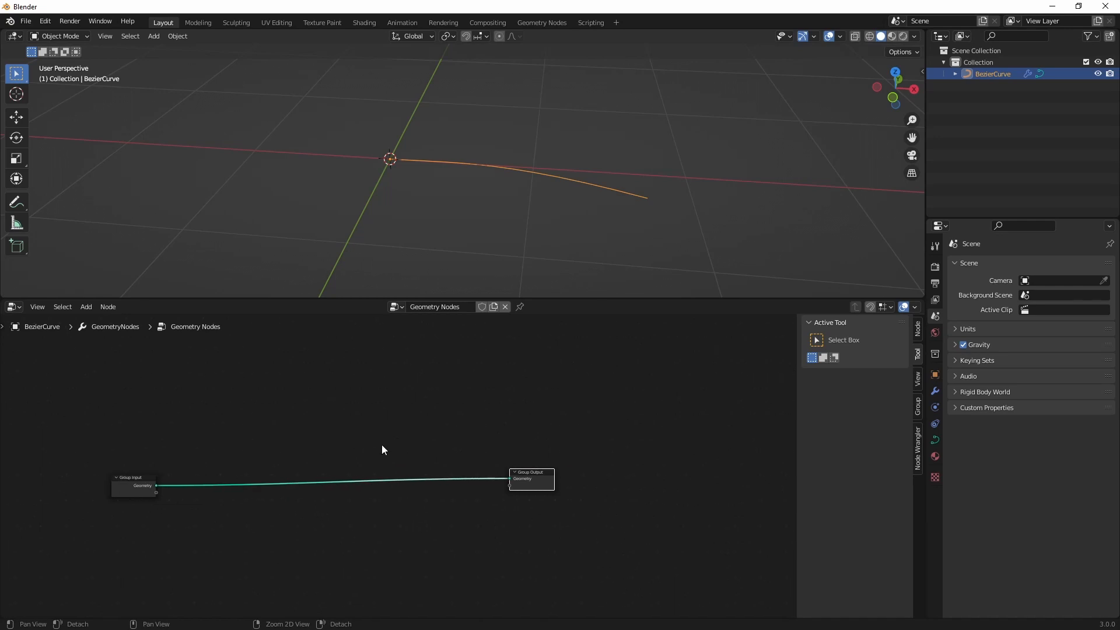
pyautogui.moveTo(531, 471); pyautogui.dragTo(648, 465)
pyautogui.moveTo(354, 435); pyautogui.dragTo(362, 432, button='middle')
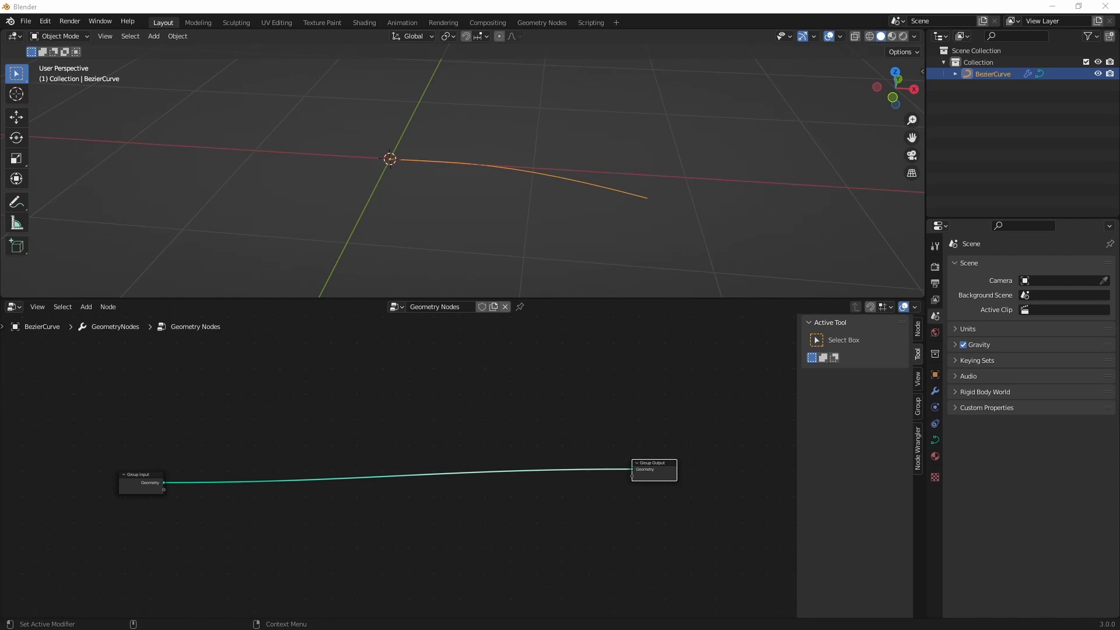
# Insert a Curve to Points node between Group Input and Group Output.
pyautogui.hotkey('shift', 'a')
pyautogui.click(227, 425)
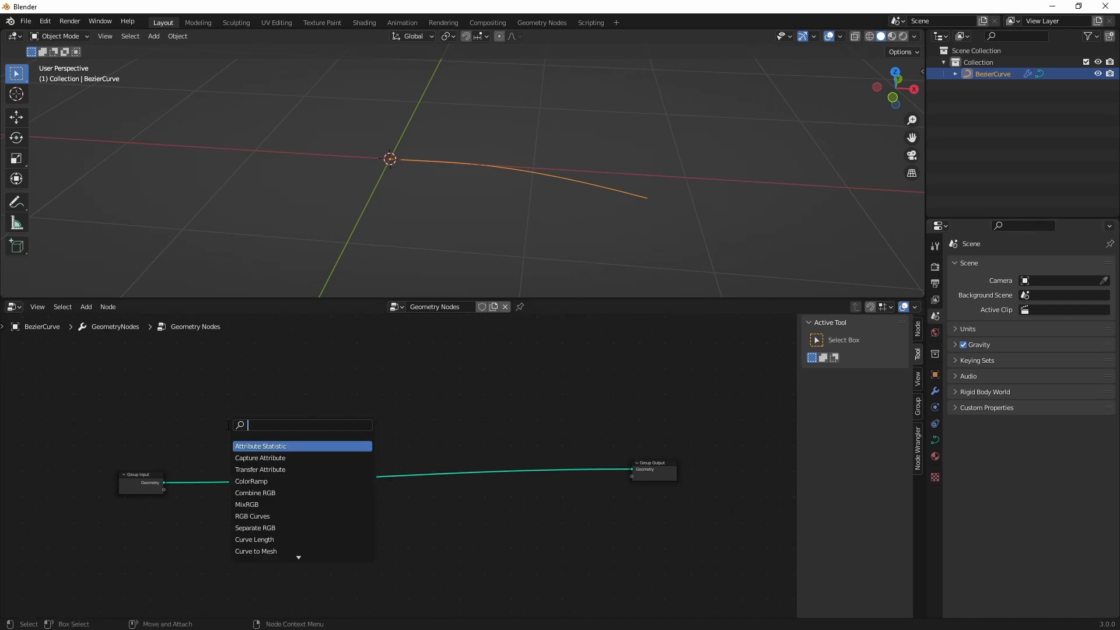
pyautogui.write('curve to')
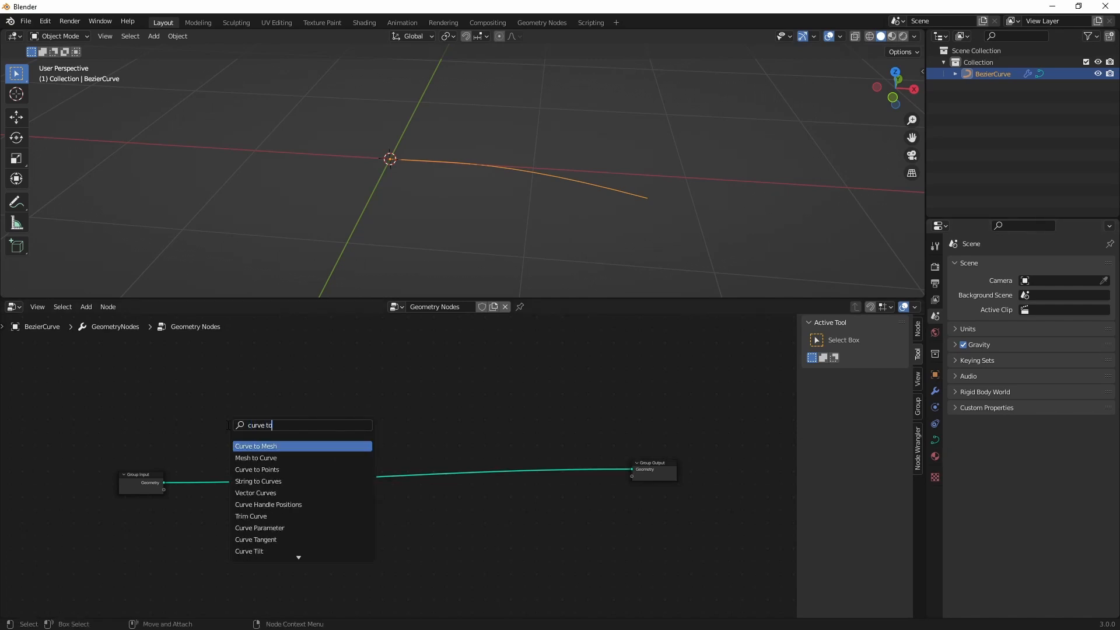
pyautogui.write(' poin')
pyautogui.press('Return')
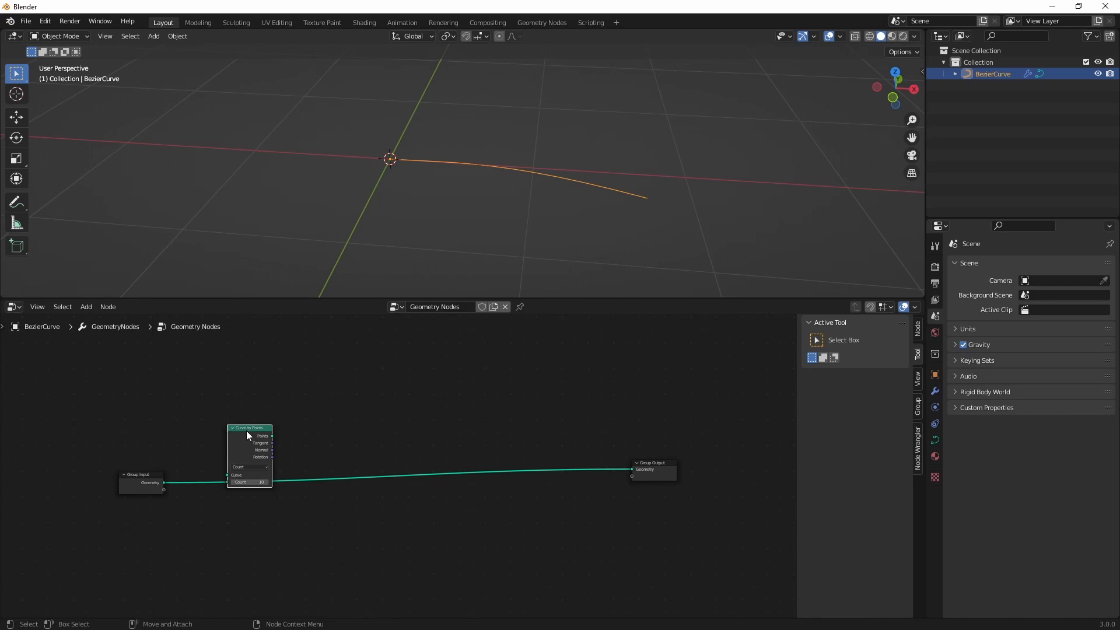
pyautogui.click(247, 432)
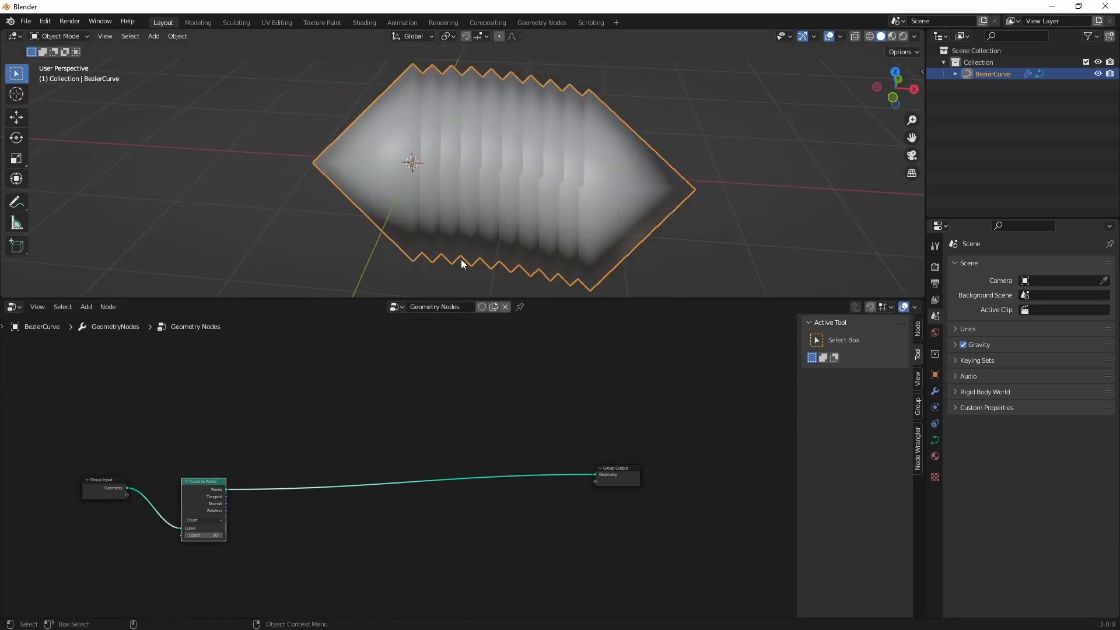
pyautogui.click(583, 435)
pyautogui.hotkey('shift', 'a')
pyautogui.write('s')
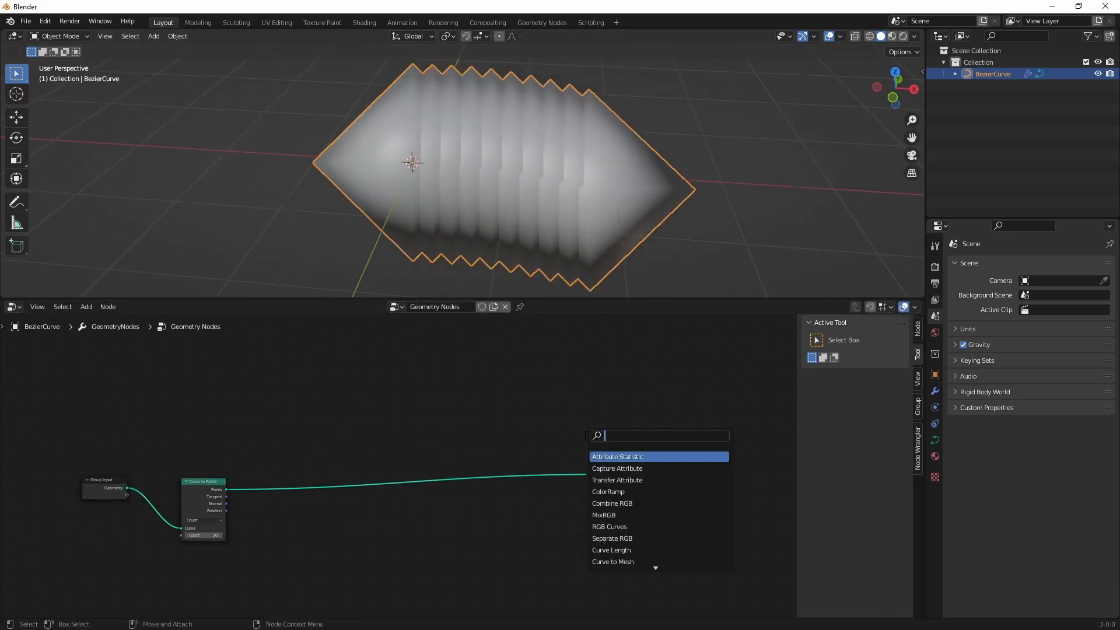
pyautogui.write('set rad')
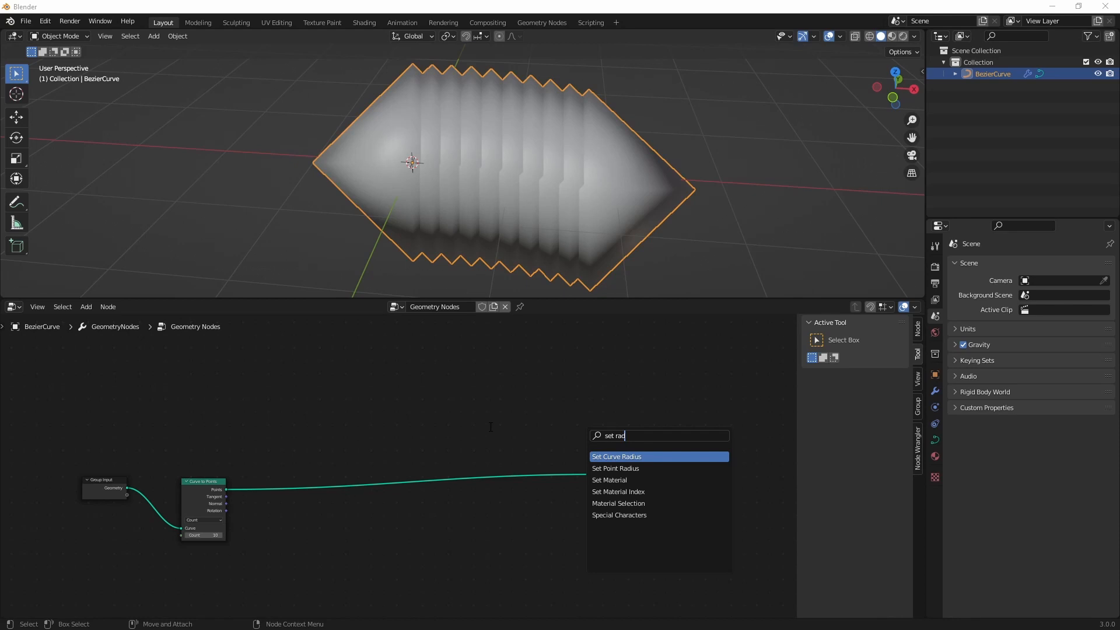
pyautogui.click(520, 406)
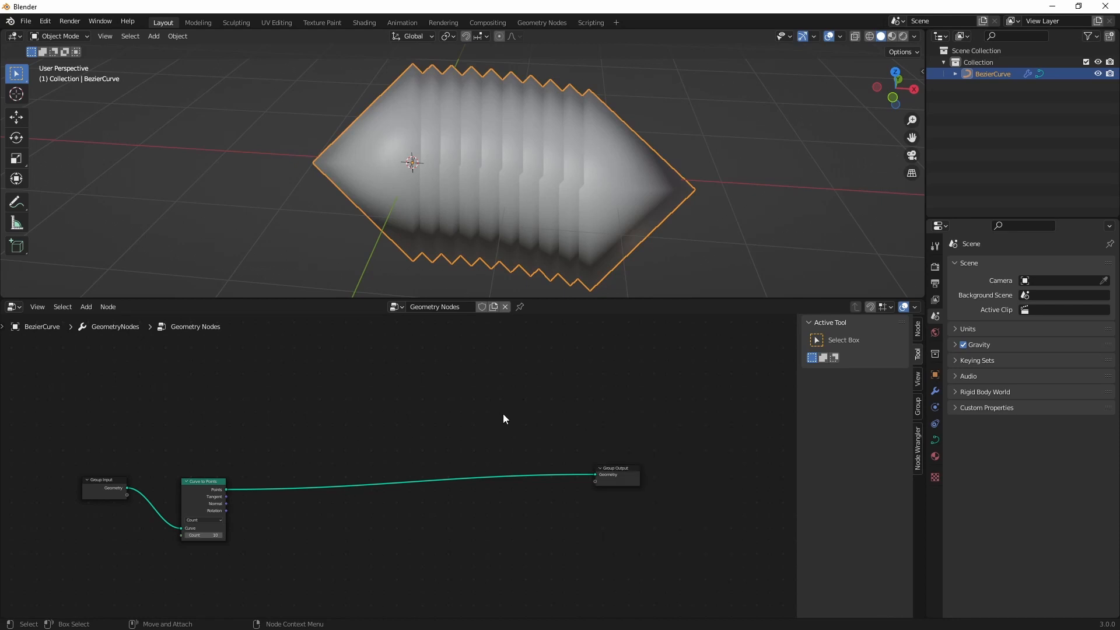
# Insert a Set Point Radius node between Curve to Points and Group Output, and move both end nodes farther along.
pyautogui.hotkey('shift', 'a')
pyautogui.write('spoint ra')
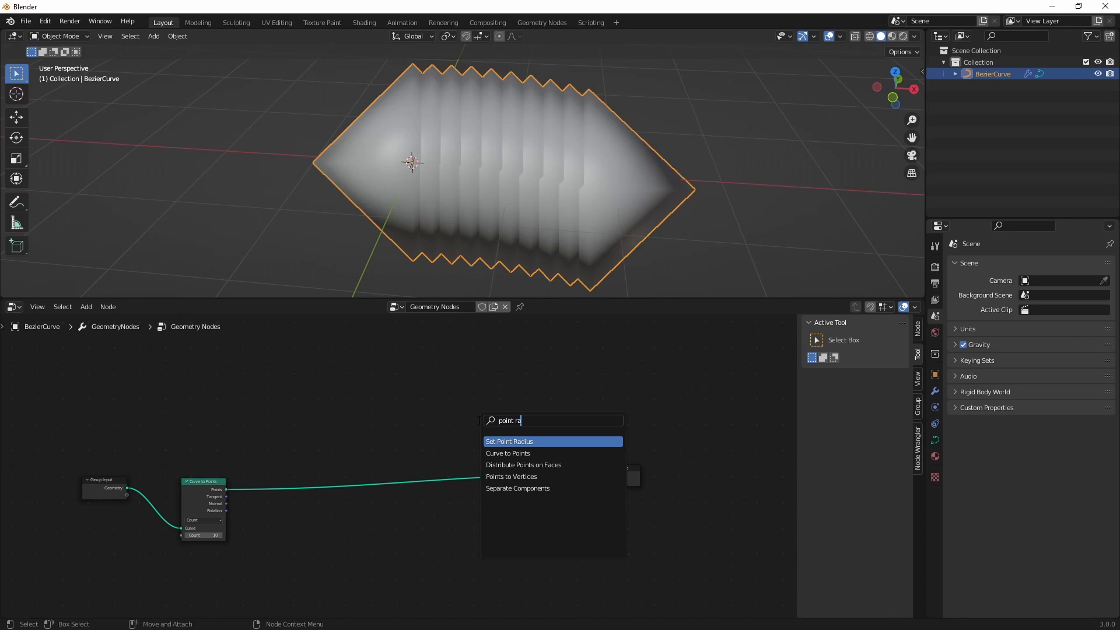
pyautogui.press('Return')
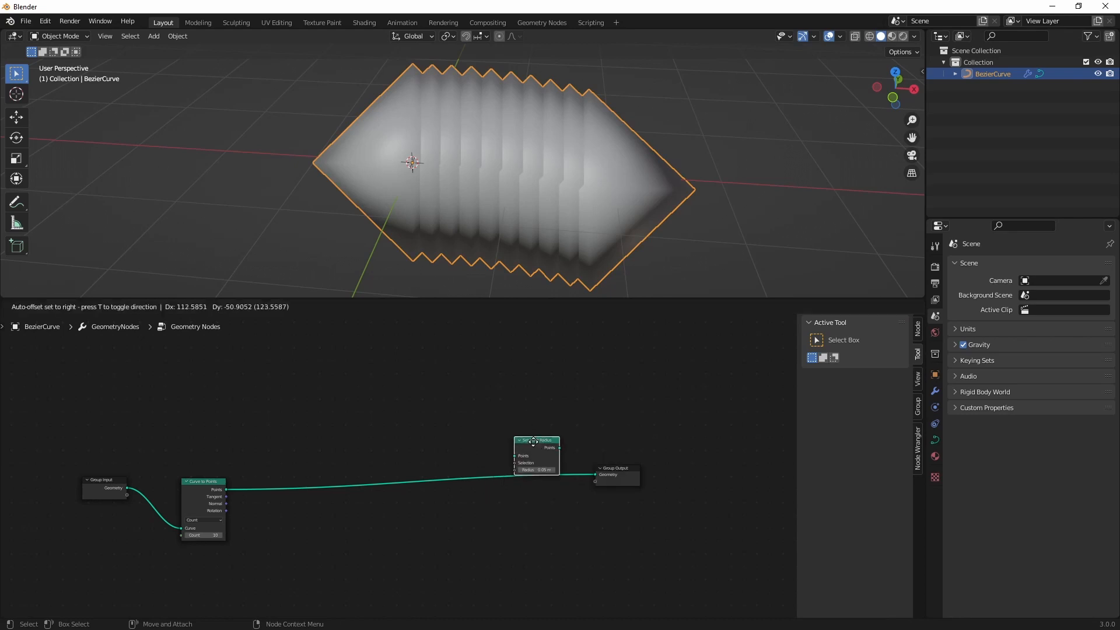
pyautogui.click(551, 467)
pyautogui.moveTo(457, 173); pyautogui.dragTo(519, 193, button='middle')
pyautogui.moveTo(623, 471); pyautogui.dragTo(730, 475)
pyautogui.moveTo(548, 466); pyautogui.dragTo(628, 482)
pyautogui.moveTo(718, 479); pyautogui.dragTo(742, 477)
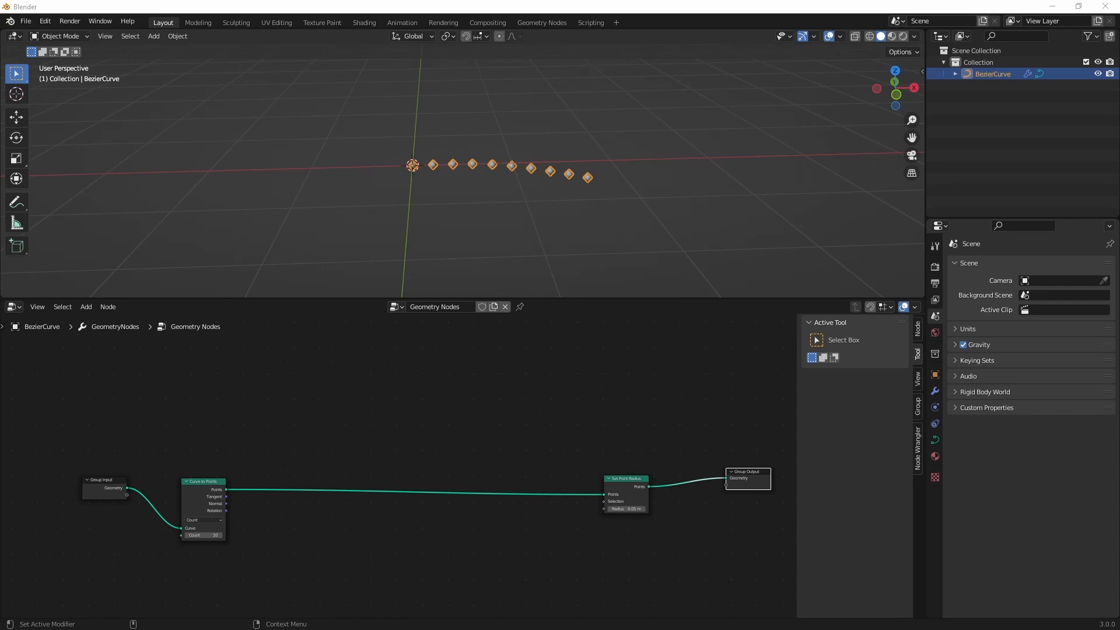
# Insert an Instances to Points node between the Curve to Points and Set Point Radius nodes.
pyautogui.click(390, 435)
pyautogui.hotkey('shift', 'a')
pyautogui.click(361, 450)
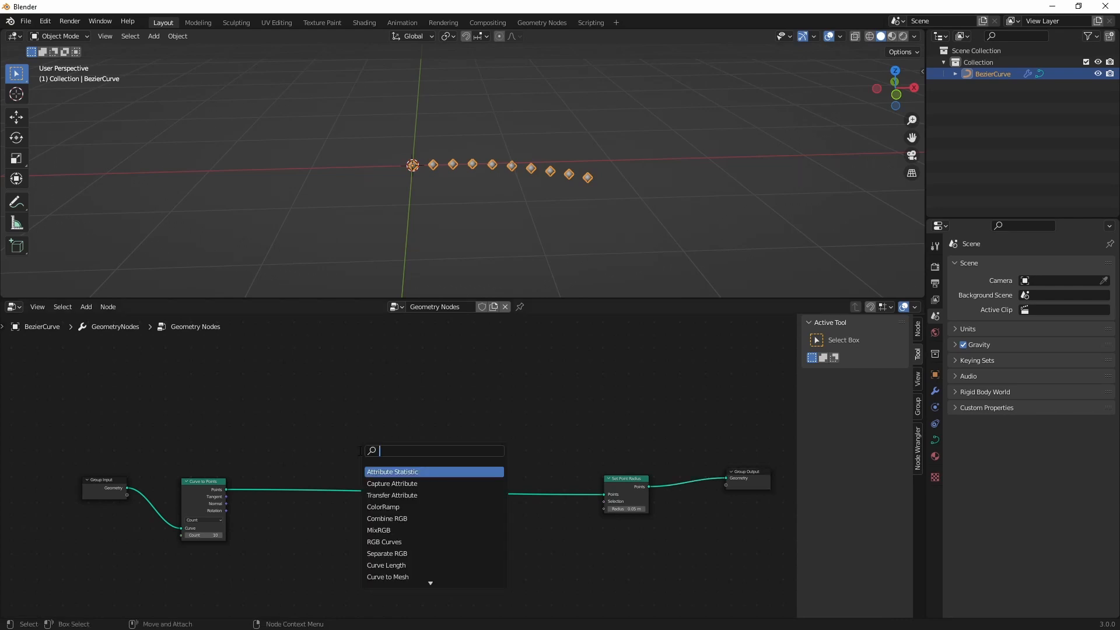
pyautogui.write('ins')
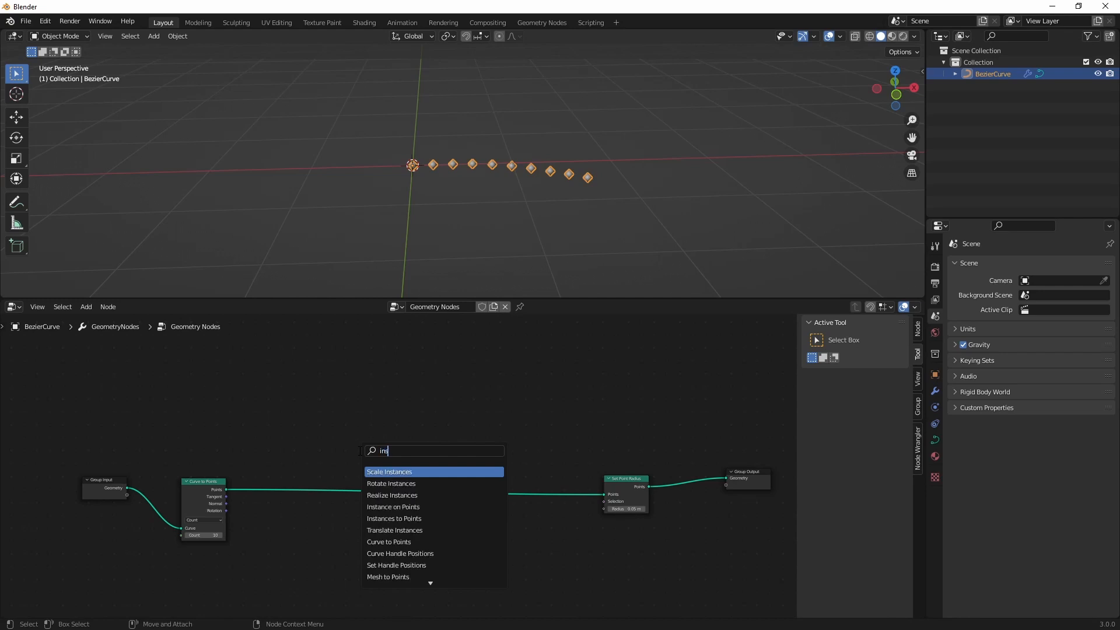
pyautogui.write('tances to p')
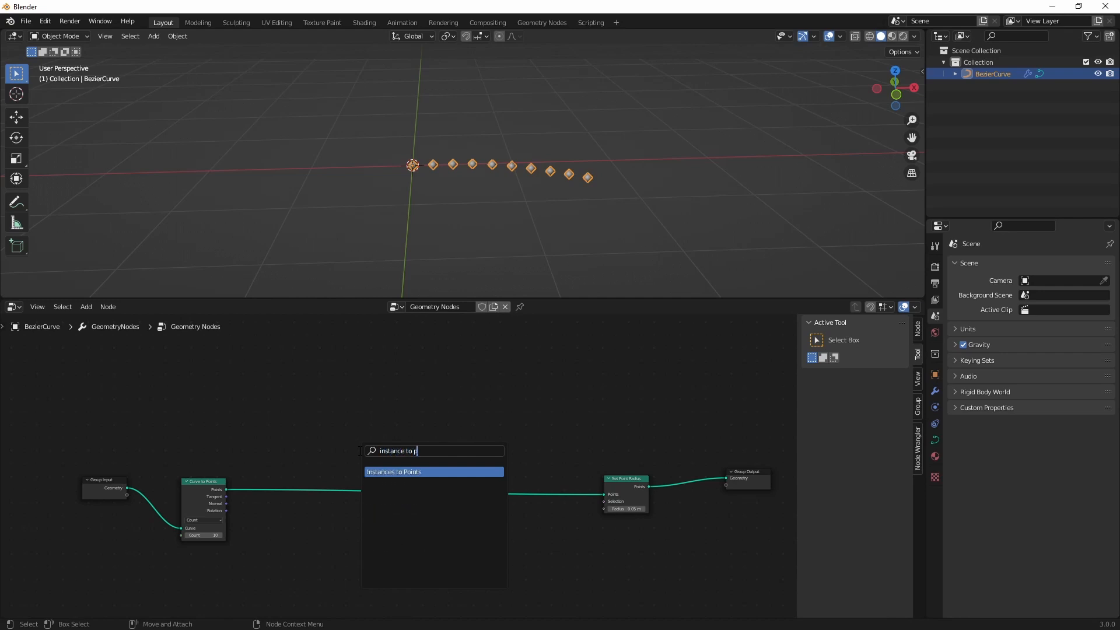
pyautogui.press('Return')
pyautogui.click(310, 477)
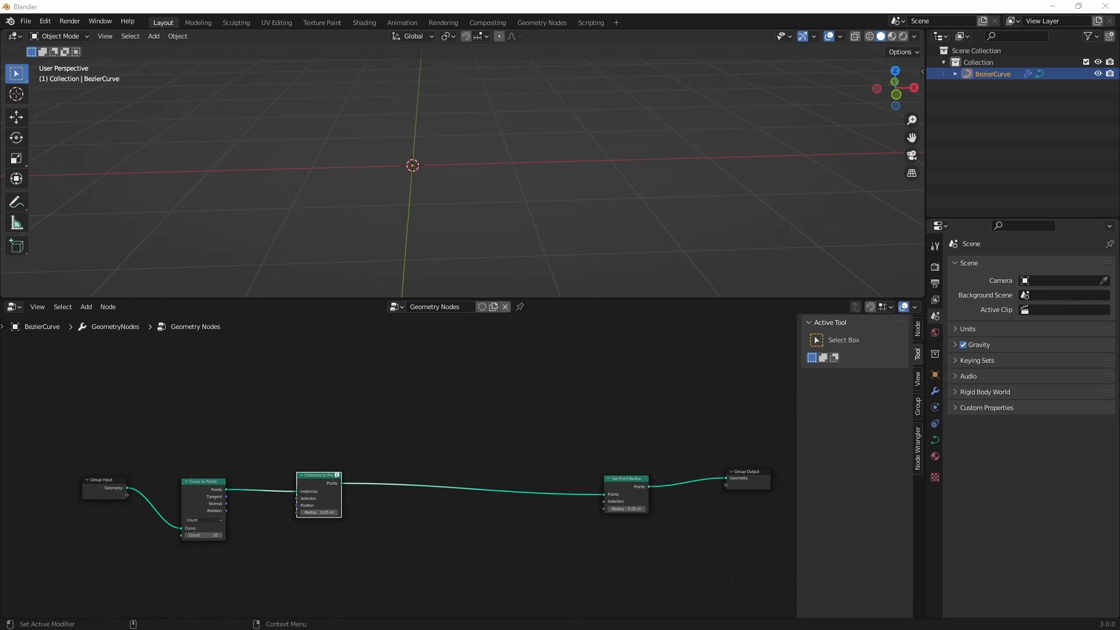
# Add a second Bezier curve to the scene at the world origin.
pyautogui.moveTo(455, 190); pyautogui.dragTo(435, 205)
pyautogui.moveTo(435, 202); pyautogui.dragTo(498, 175, button='middle')
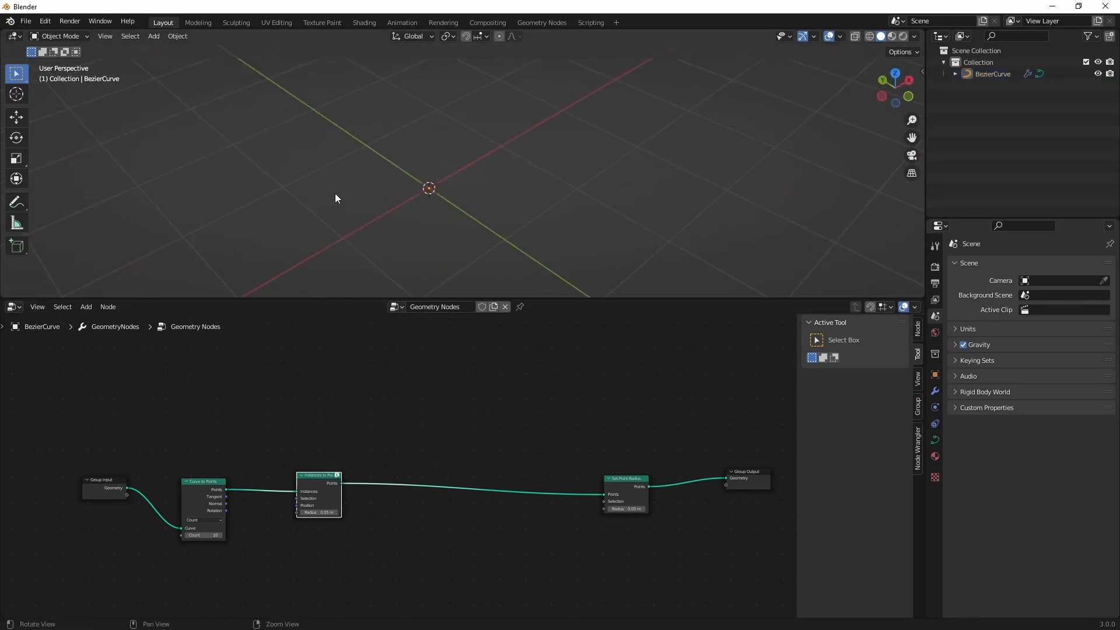
pyautogui.click(154, 37)
pyautogui.moveTo(177, 49)
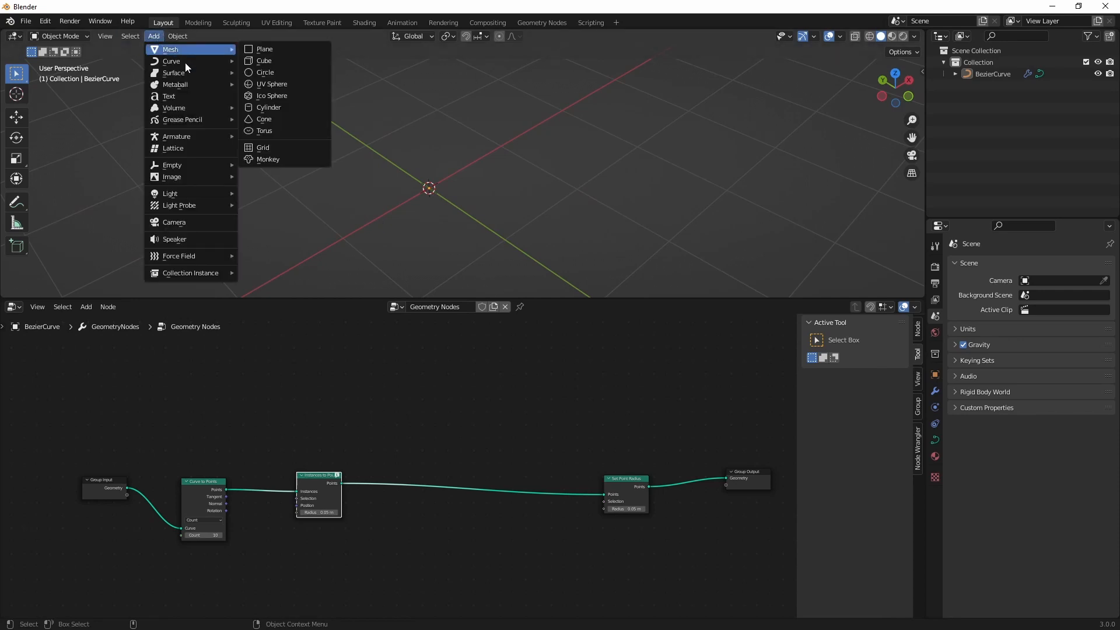
pyautogui.click(271, 61)
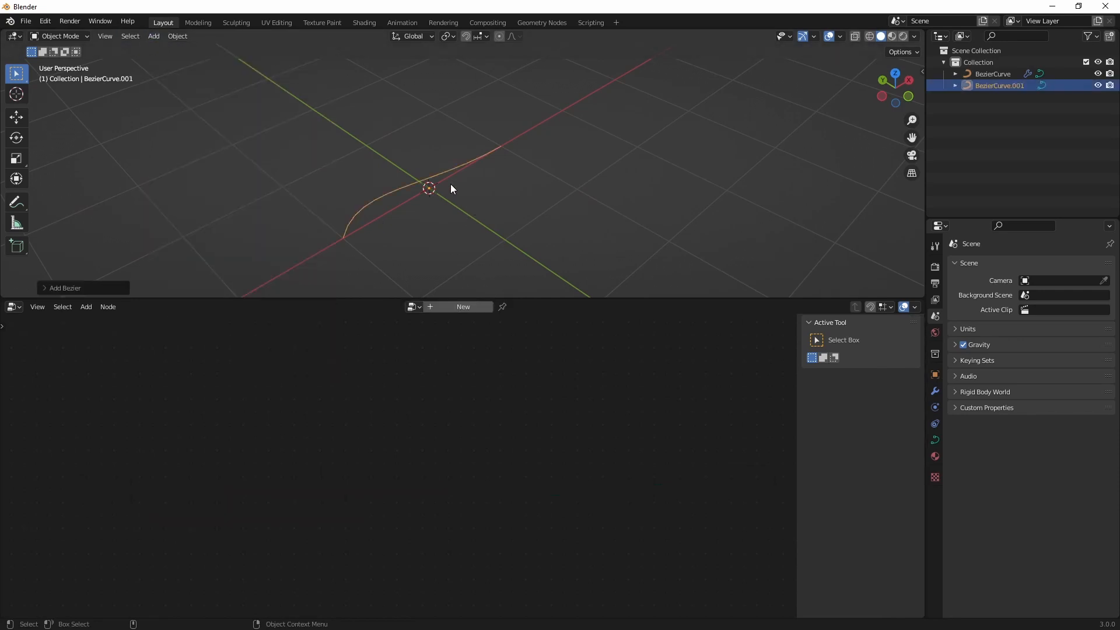
# Move the new curve's start control point about 1 m onto the world origin and rotate its handles toward the X axis.
pyautogui.press('Tab')
pyautogui.press('g')
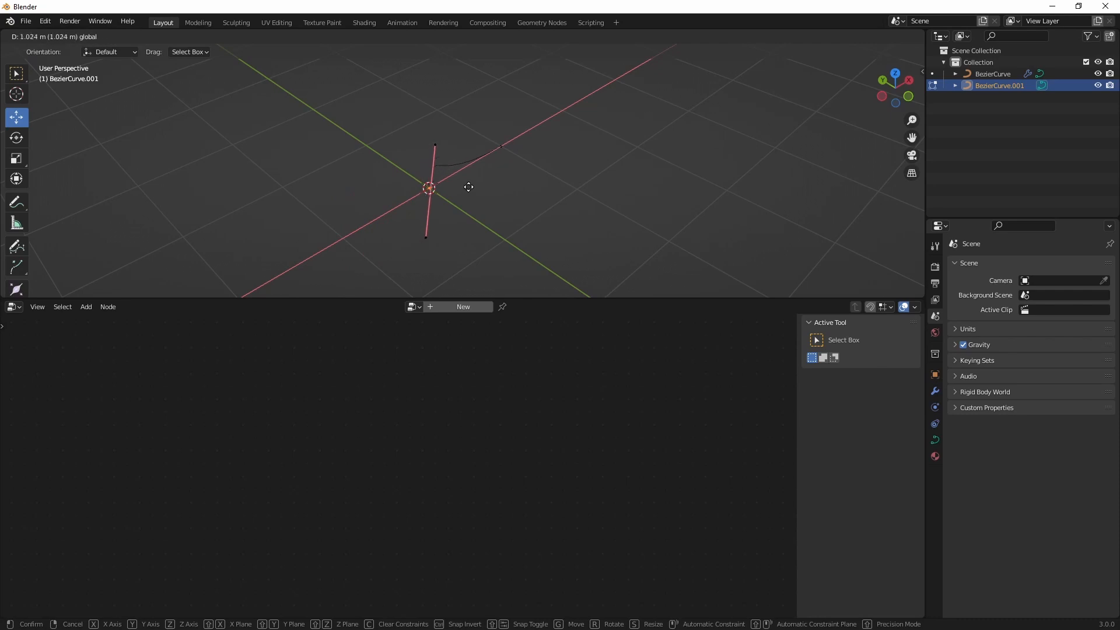
pyautogui.click(469, 190)
pyautogui.scroll(4, 452, 175)
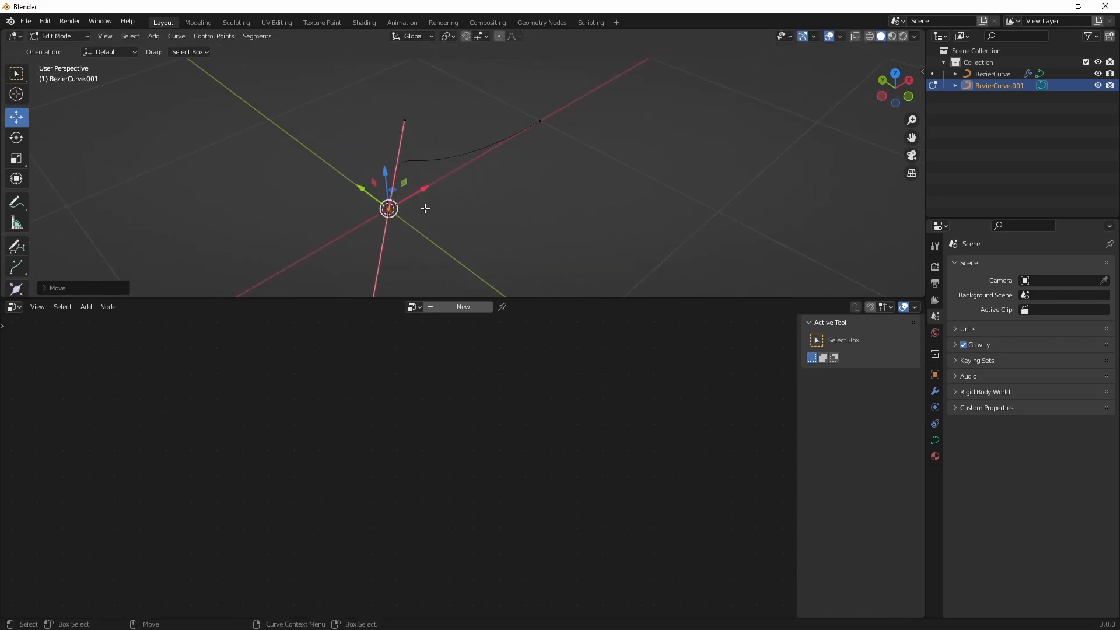
pyautogui.hotkey('shift', 'space')
pyautogui.press('r')
pyautogui.moveTo(401, 236); pyautogui.dragTo(370, 242)
# Select the new curve's far control point and move it closer to the origin, slightly off the X axis.
pyautogui.moveTo(499, 109); pyautogui.dragTo(600, 156)
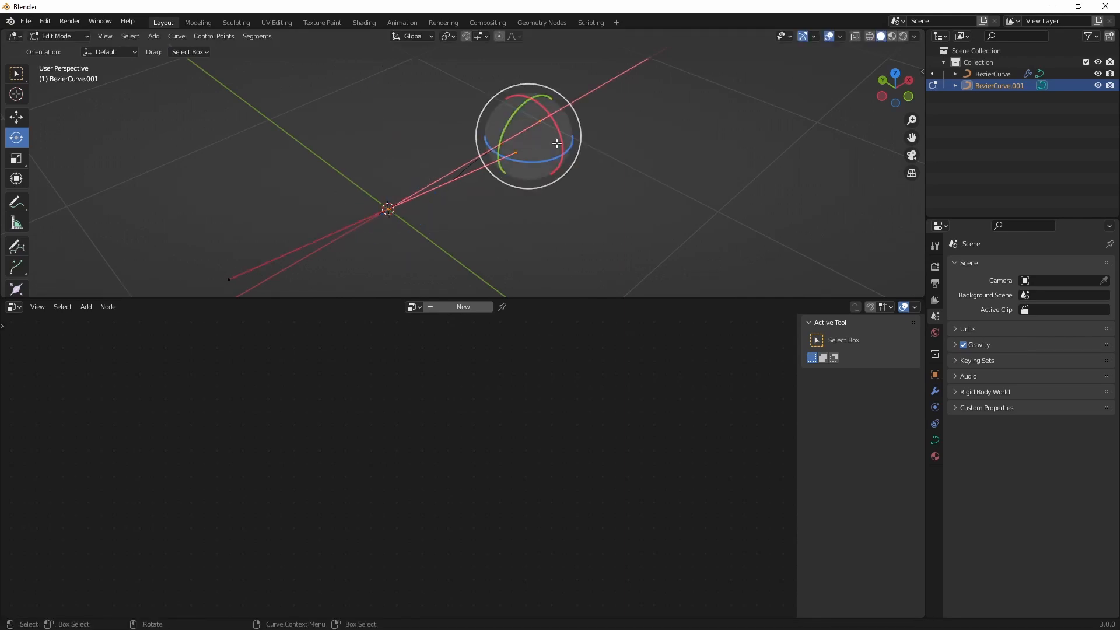
pyautogui.hotkey('shift', 'space')
pyautogui.press('g')
pyautogui.moveTo(506, 133); pyautogui.dragTo(568, 172, button='middle')
pyautogui.moveTo(470, 103); pyautogui.dragTo(478, 140, button='middle')
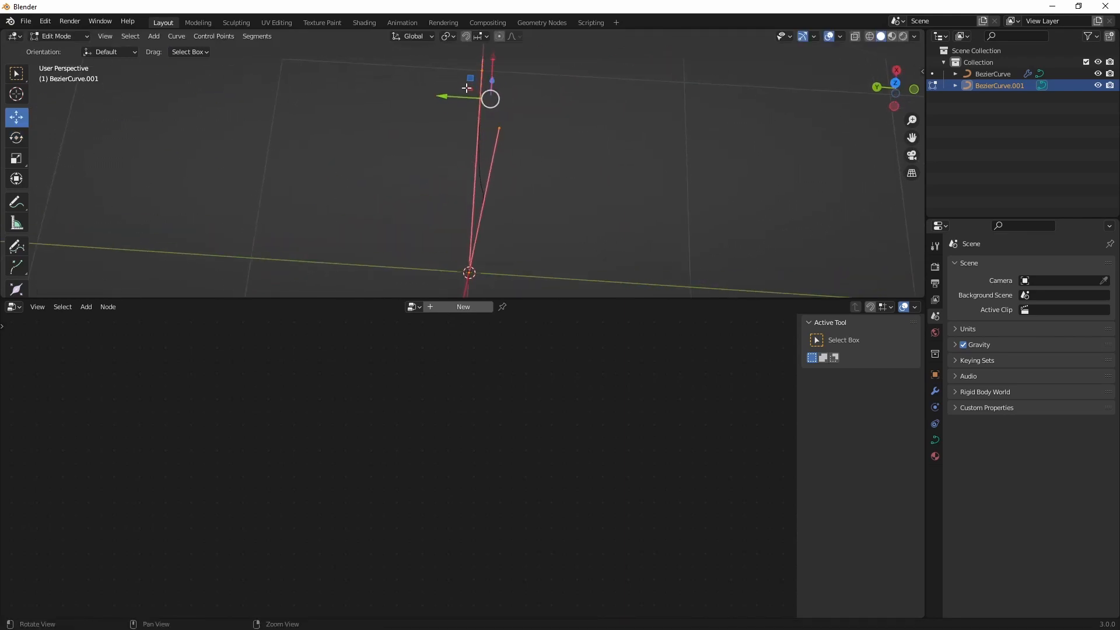
pyautogui.moveTo(467, 88); pyautogui.dragTo(459, 123)
# Scale down the handles of the new curve's start and far control points, and return to Object Mode.
pyautogui.click(493, 267)
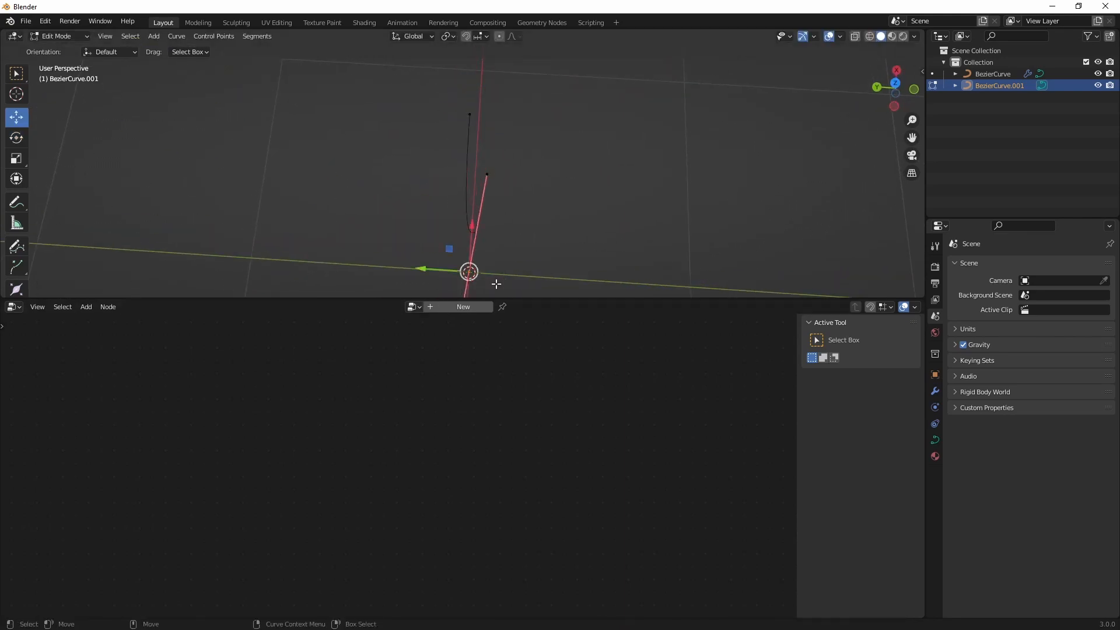
pyautogui.hotkey('shift', 'space')
pyautogui.press('s')
pyautogui.moveTo(510, 267); pyautogui.dragTo(493, 265)
pyautogui.click(470, 114)
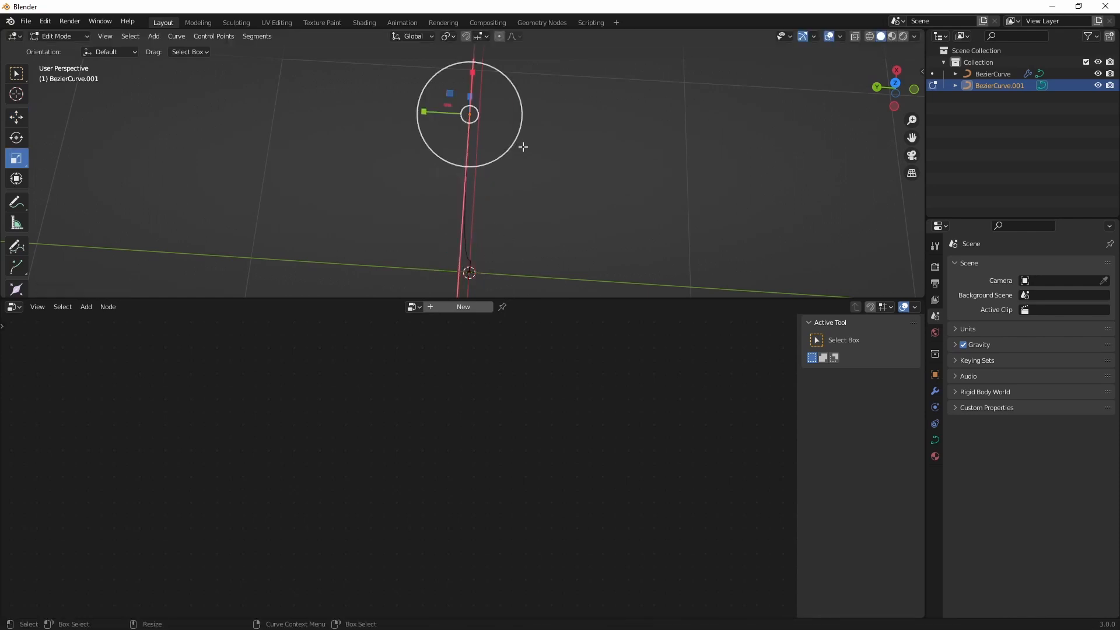
pyautogui.moveTo(520, 142); pyautogui.dragTo(481, 125)
pyautogui.click(485, 127)
pyautogui.press('Tab')
pyautogui.moveTo(484, 127); pyautogui.dragTo(486, 181, button='middle')
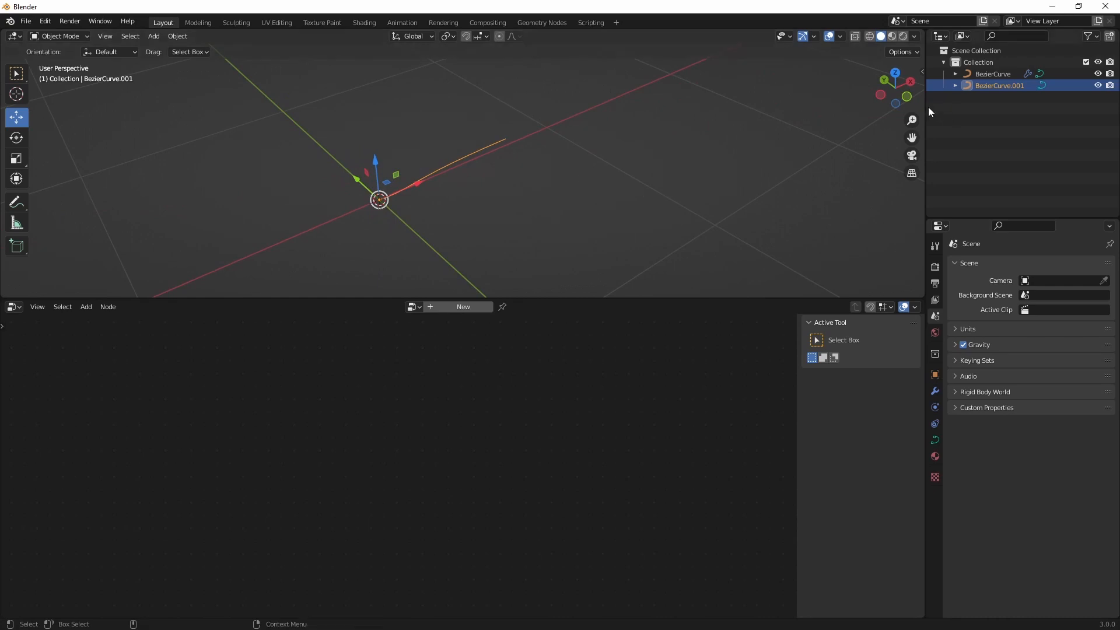
# Create a new collection named littletwigs under the Scene Collection and move BezierCurve.001 into it.
pyautogui.click(1028, 63)
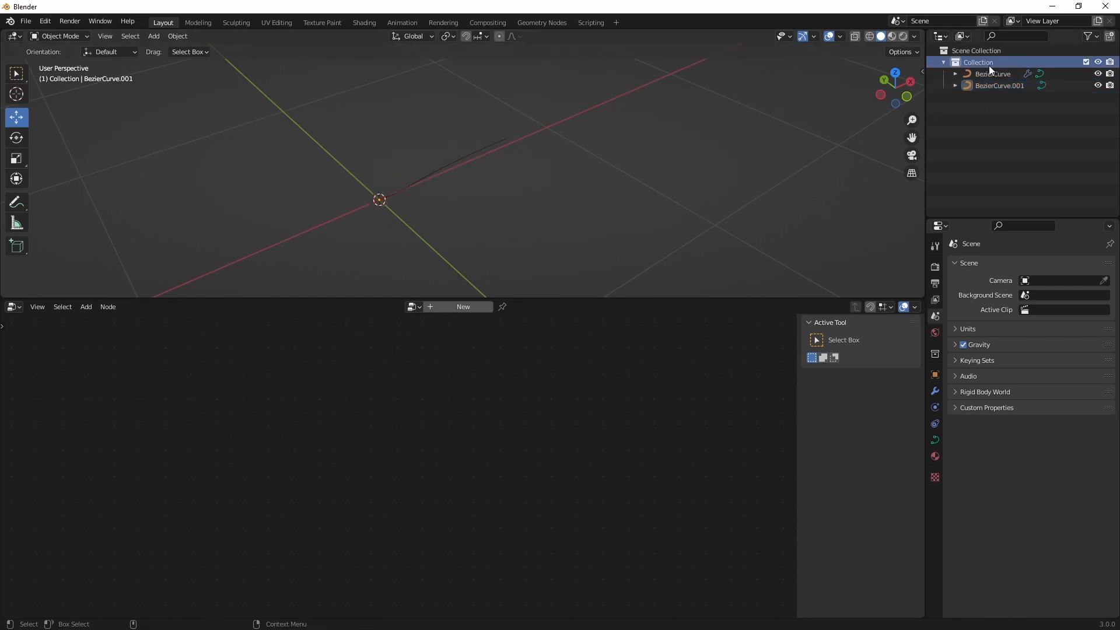
pyautogui.click(985, 49)
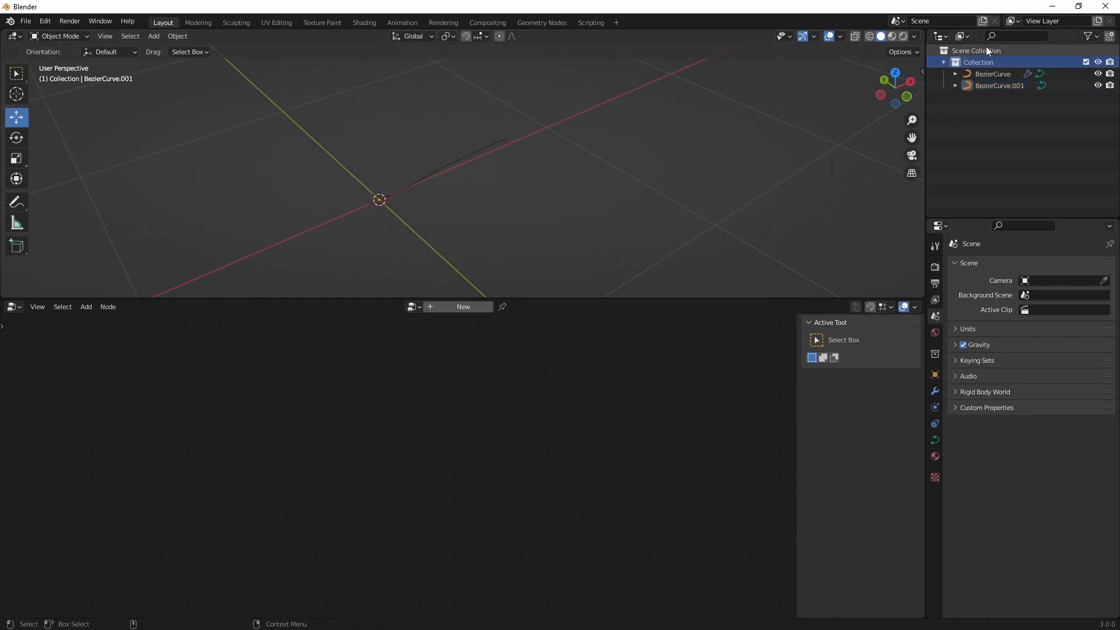
pyautogui.click(1108, 38)
pyautogui.doubleClick(982, 97)
pyautogui.press('BackSpace')
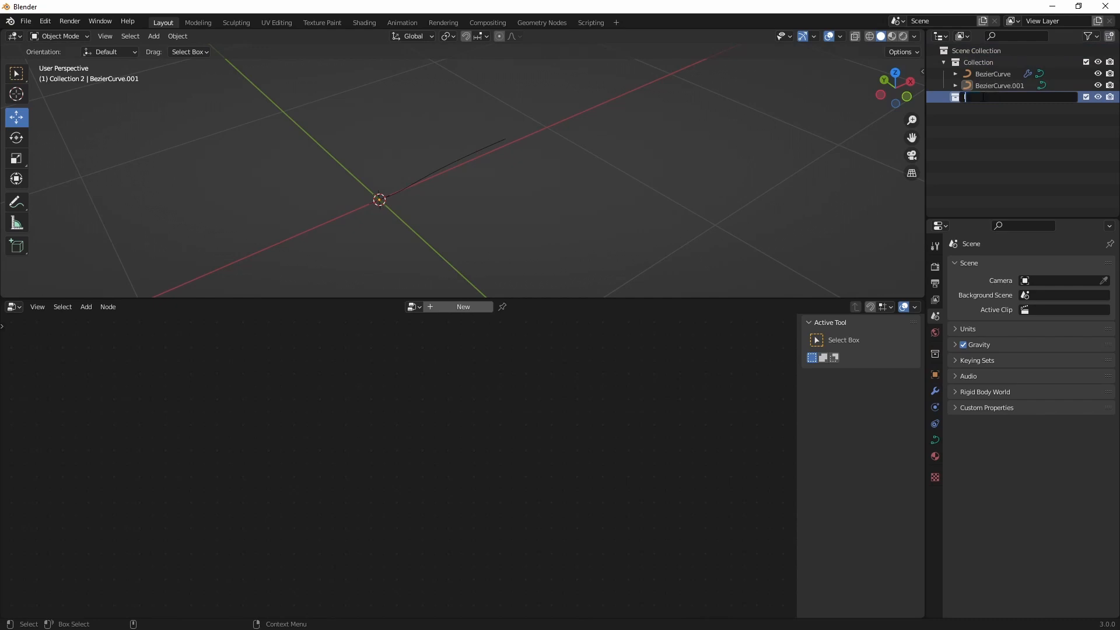
pyautogui.press('Return')
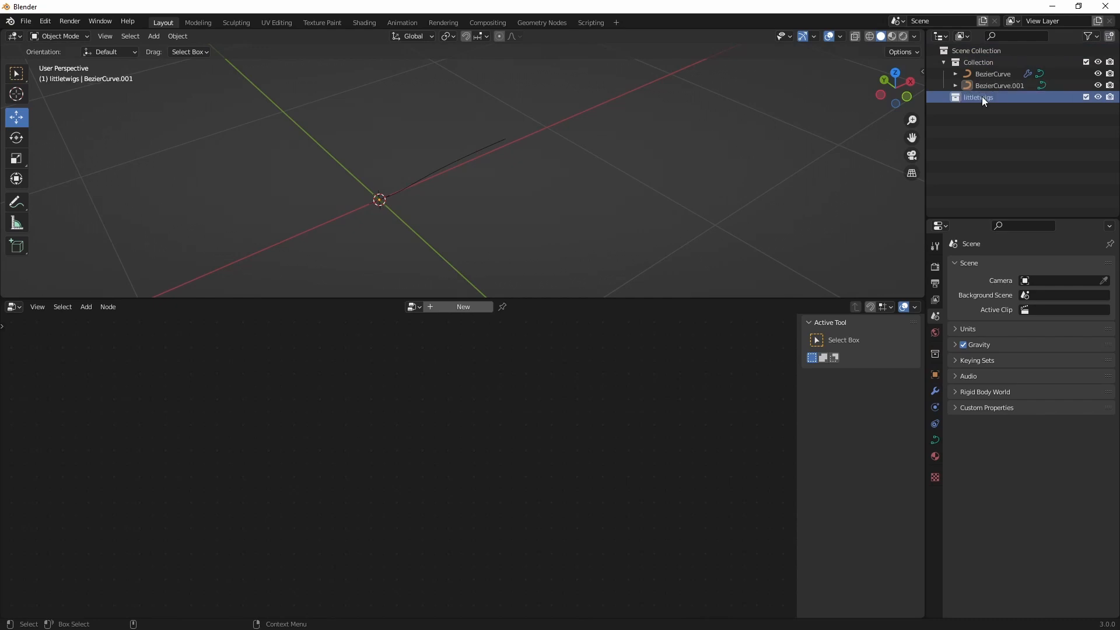
pyautogui.click(1006, 85)
pyautogui.moveTo(1006, 83); pyautogui.dragTo(982, 97)
# Rename the collection holding the original BezierCurve as twigs.
pyautogui.click(987, 74)
pyautogui.click(985, 61)
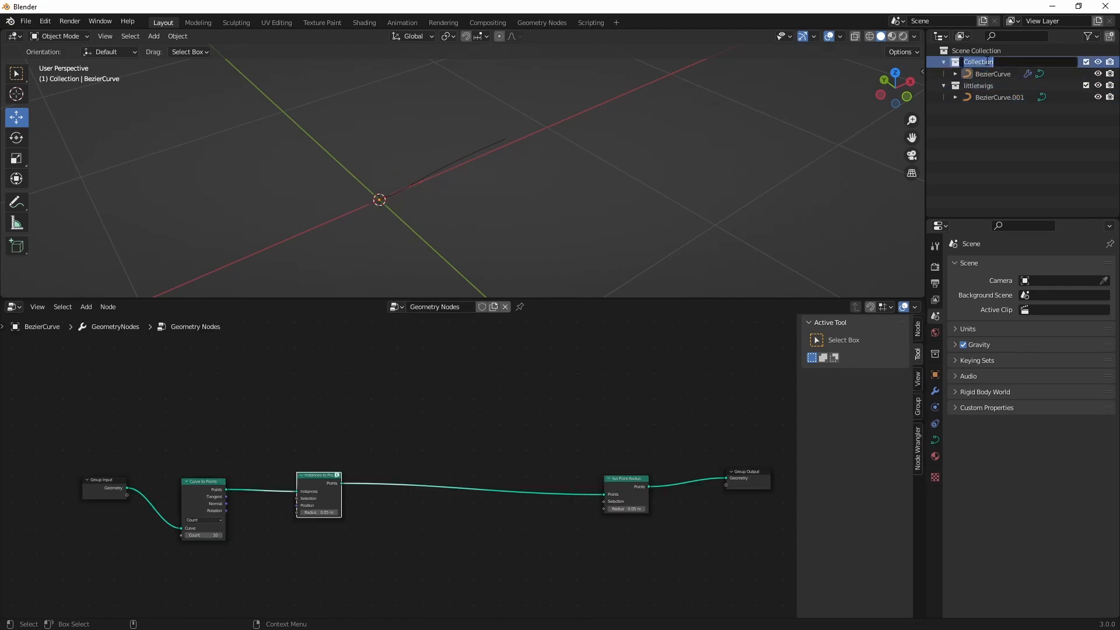
pyautogui.write('twigs')
pyautogui.press('Return')
# Copy the BezierCurve.001 object from the littletwigs collection.
pyautogui.click(996, 74)
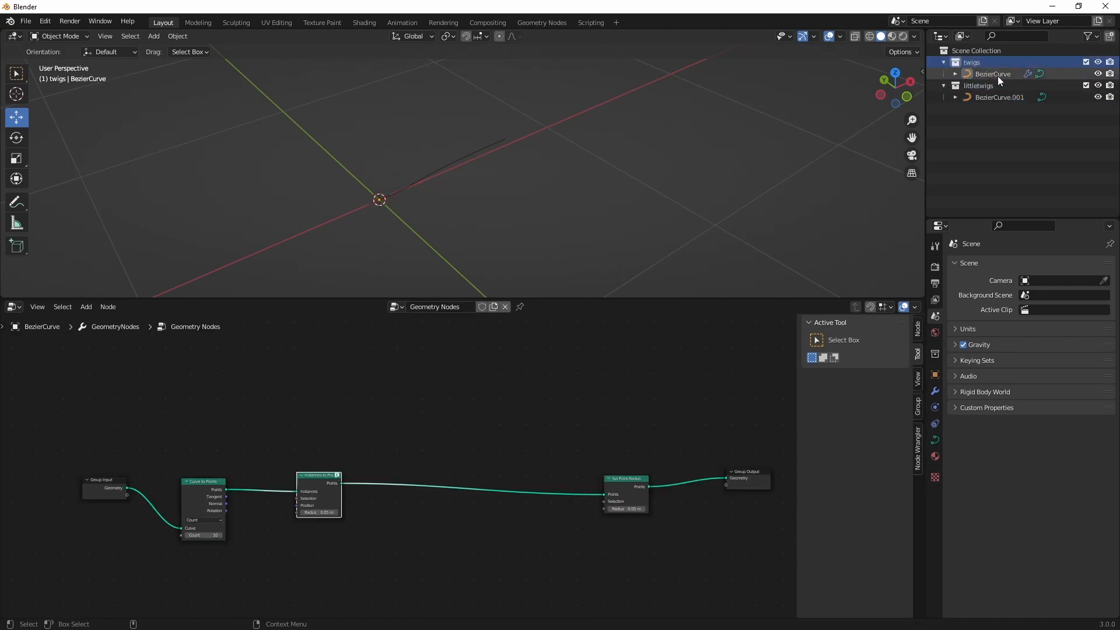
pyautogui.click(995, 98)
pyautogui.hotkey('ctrl', 'c')
pyautogui.hotkey('ctrl', 'v')
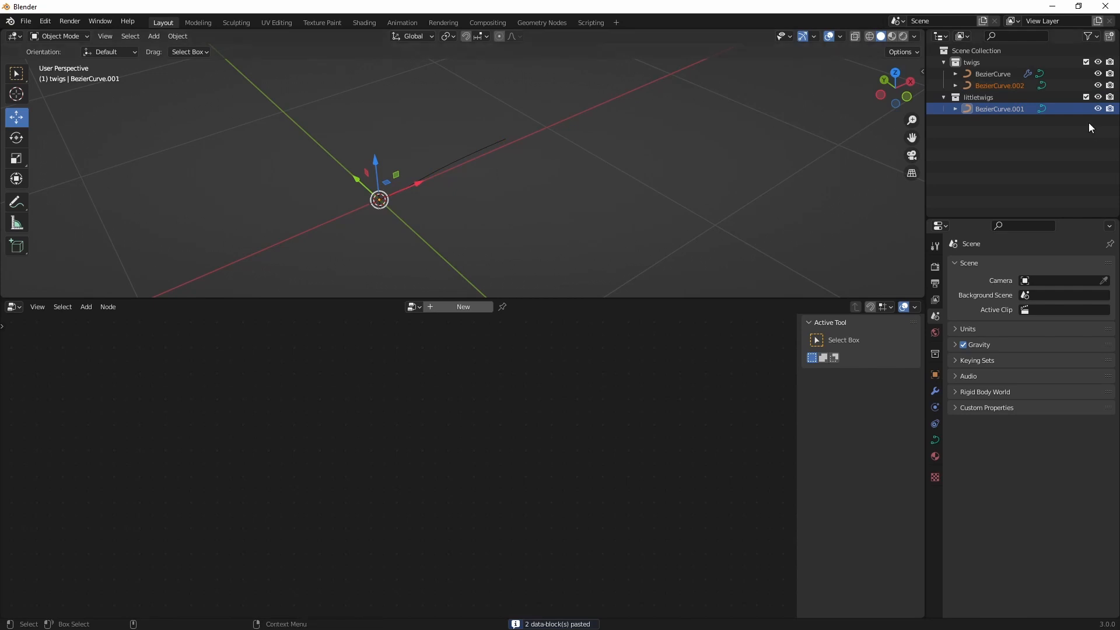
pyautogui.click(1000, 86)
pyautogui.press('x')
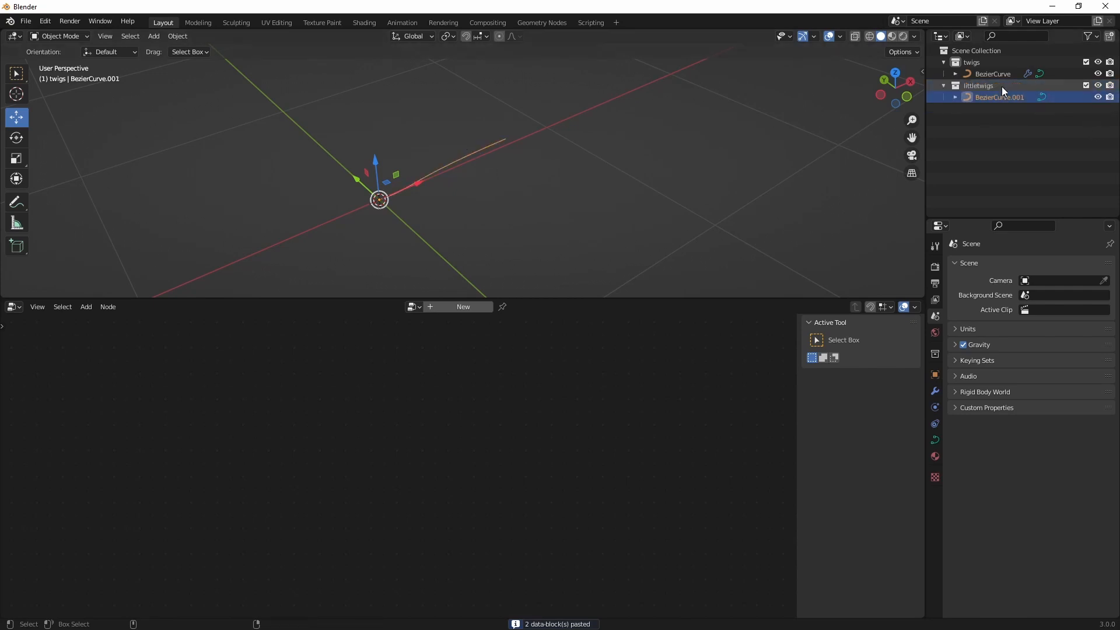
# Make littletwigs the active collection and paste the copied curve into it.
pyautogui.click(991, 85)
pyautogui.click(995, 97)
pyautogui.hotkey('ctrl', 'v')
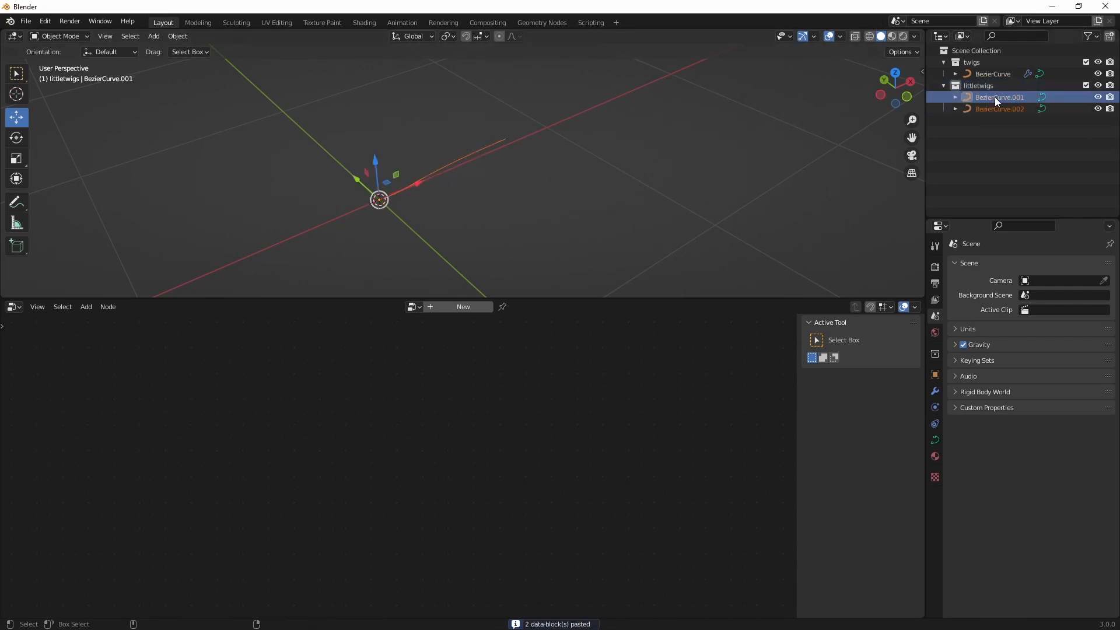
# Edit BezierCurve.002, moving its far control point closer to the origin and adjusting the point's rotation.
pyautogui.click(999, 108)
pyautogui.press('Tab')
pyautogui.press('KP_Decimal')
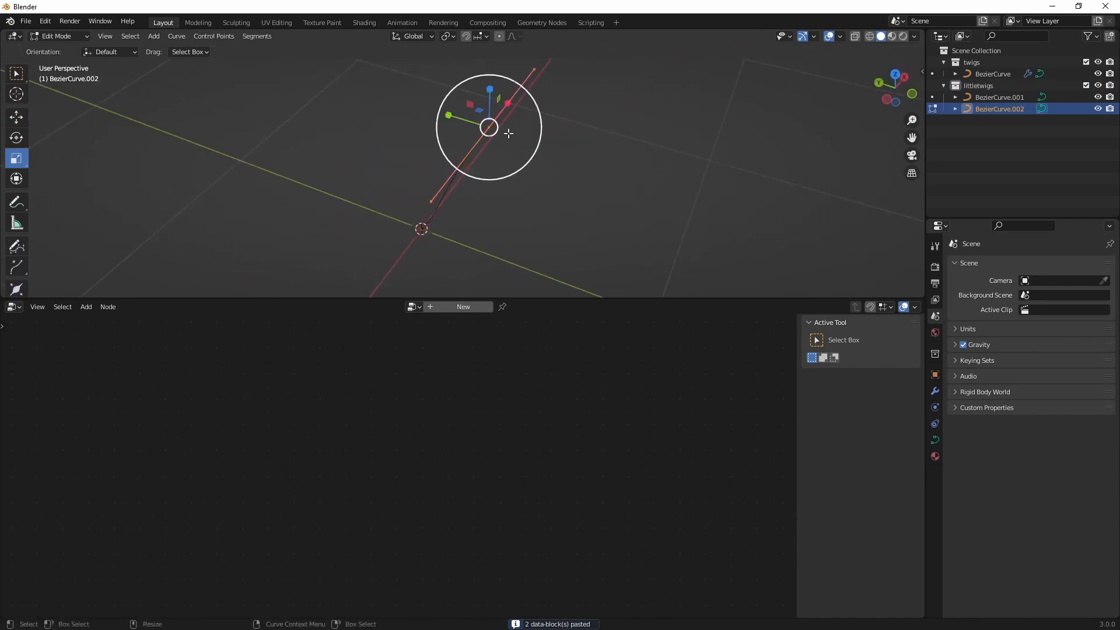
pyautogui.press('w')
pyautogui.moveTo(458, 118); pyautogui.dragTo(471, 124)
pyautogui.keyDown('alt'); pyautogui.moveTo(484, 173); pyautogui.dragTo(453, 181); pyautogui.keyUp('alt')
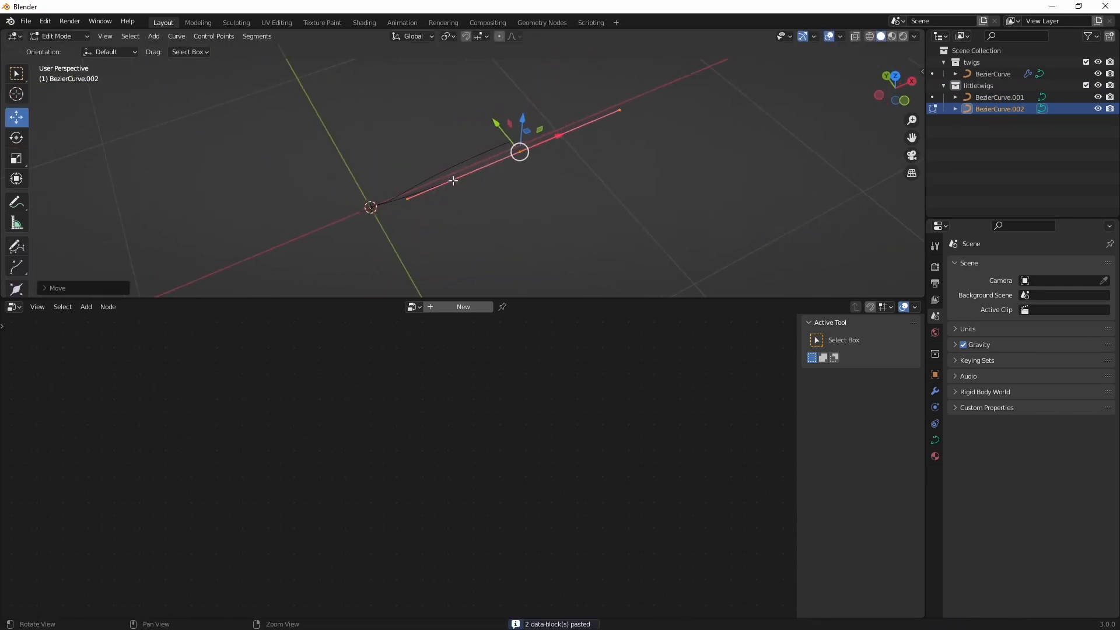
pyautogui.keyDown('alt'); pyautogui.moveTo(502, 140); pyautogui.dragTo(504, 164); pyautogui.keyUp('alt')
pyautogui.moveTo(530, 127); pyautogui.dragTo(479, 145)
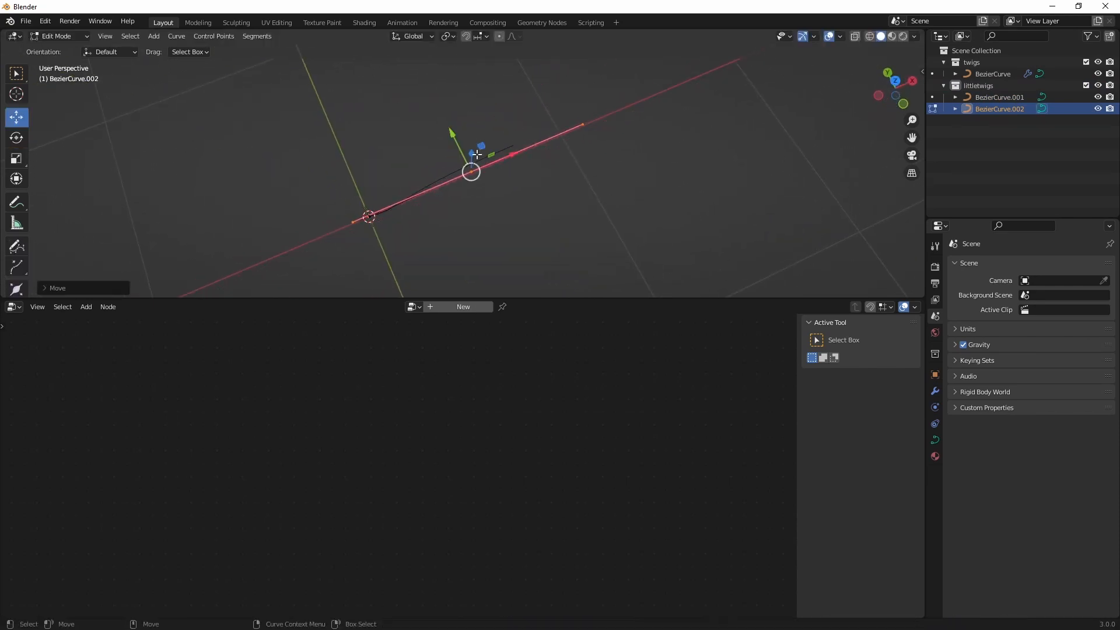
pyautogui.hotkey('ctrl', 'a')
pyautogui.press('r')
pyautogui.moveTo(449, 206); pyautogui.dragTo(443, 210)
pyautogui.moveTo(517, 273); pyautogui.dragTo(485, 219, button='middle')
# Return to Object Mode and move BezierCurve.002 about 0.25 m along the Y axis, away from the first twig curve.
pyautogui.press('Tab')
pyautogui.keyDown('shift'); pyautogui.moveTo(410, 231); pyautogui.dragTo(460, 187, button='middle'); pyautogui.keyUp('shift')
pyautogui.scroll(4, 467, 217)
pyautogui.press('g')
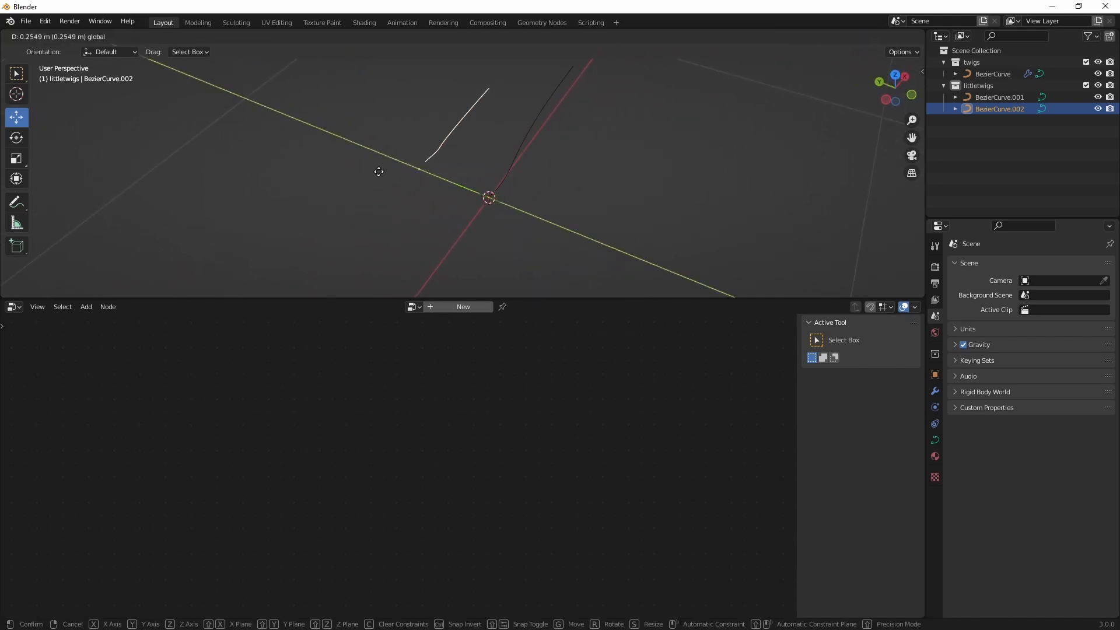
pyautogui.click(387, 179)
# Reshape BezierCurve.002 by moving its start control point onto the object's origin, and return to Object Mode.
pyautogui.press('Tab')
pyautogui.moveTo(423, 181); pyautogui.dragTo(371, 144)
pyautogui.click(414, 171)
pyautogui.scroll(1, 458, 173)
pyautogui.moveTo(458, 173)
pyautogui.keyDown('shift'); pyautogui.mouseDown(button='middle')
pyautogui.moveTo(502, 192)
pyautogui.moveTo(437, 175)
pyautogui.mouseUp(button='middle'); pyautogui.keyUp('shift')
pyautogui.moveTo(419, 162); pyautogui.dragTo(466, 195)
pyautogui.hotkey('shift', 'space')
pyautogui.press('g')
pyautogui.moveTo(453, 185); pyautogui.dragTo(497, 182, button='middle')
pyautogui.moveTo(494, 169); pyautogui.dragTo(481, 202)
pyautogui.press('Tab')
pyautogui.moveTo(557, 231); pyautogui.dragTo(530, 191, button='middle')
pyautogui.scroll(-3, 530, 191)
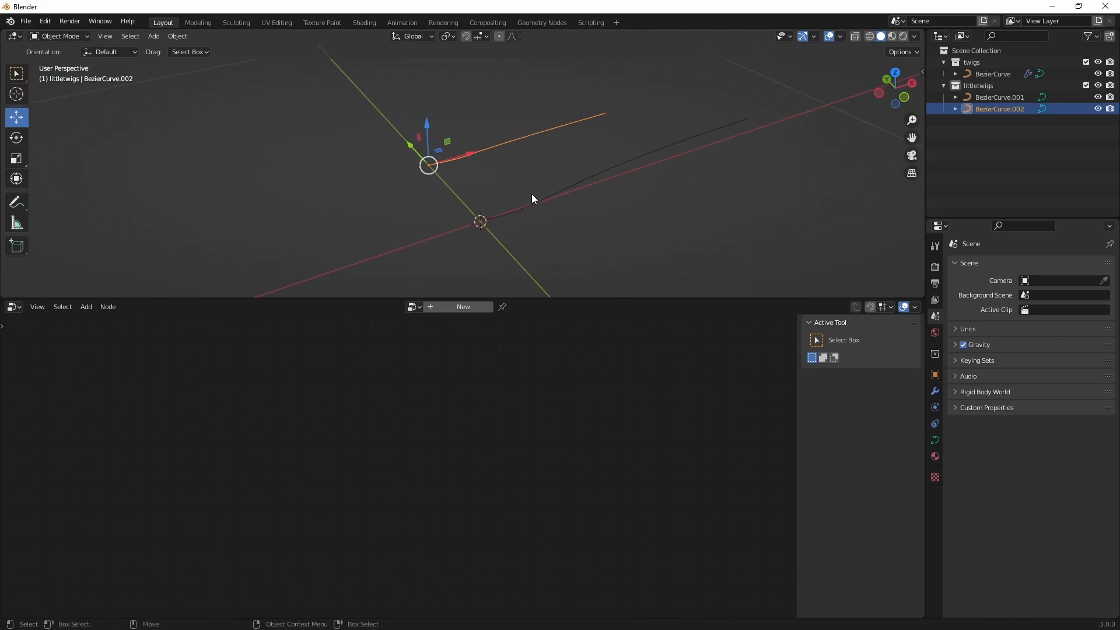
# Paste another twig curve into littletwigs and move it along the Y axis beside BezierCurve.002.
pyautogui.hotkey('ctrl', 'v')
pyautogui.moveTo(455, 184); pyautogui.dragTo(426, 166, button='middle')
pyautogui.moveTo(426, 166); pyautogui.dragTo(372, 154)
pyautogui.moveTo(461, 162); pyautogui.dragTo(526, 229, button='middle')
# Enter Edit Mode and rotate the start control point of BezierCurve.003 to tilt its handles the other way.
pyautogui.press('Tab')
pyautogui.hotkey('shift', 'space')
pyautogui.press('r')
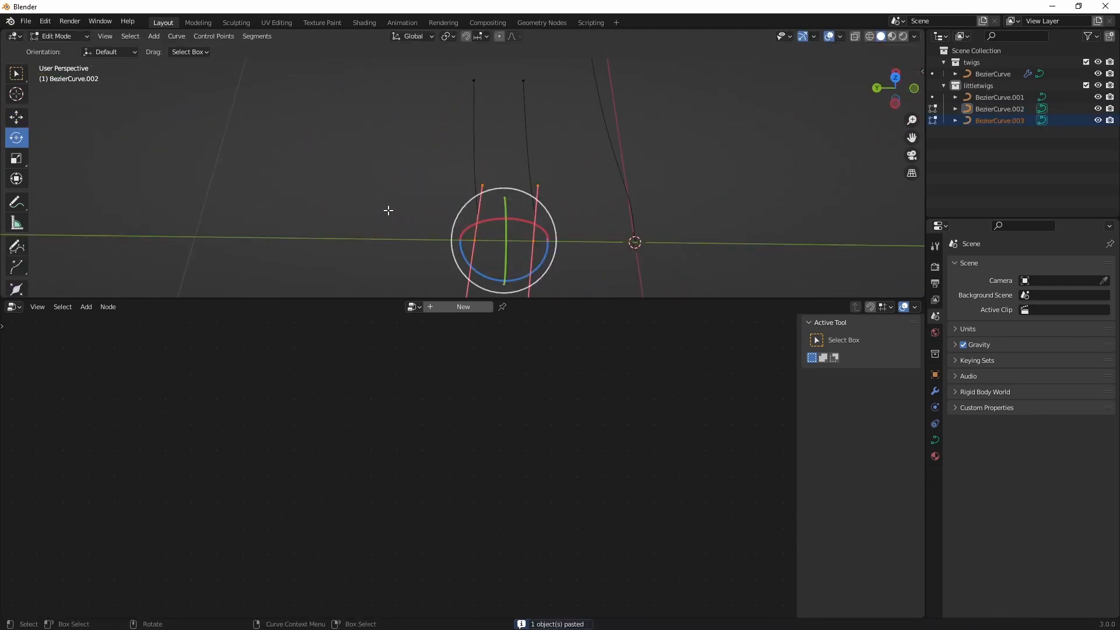
pyautogui.moveTo(377, 192); pyautogui.dragTo(525, 247)
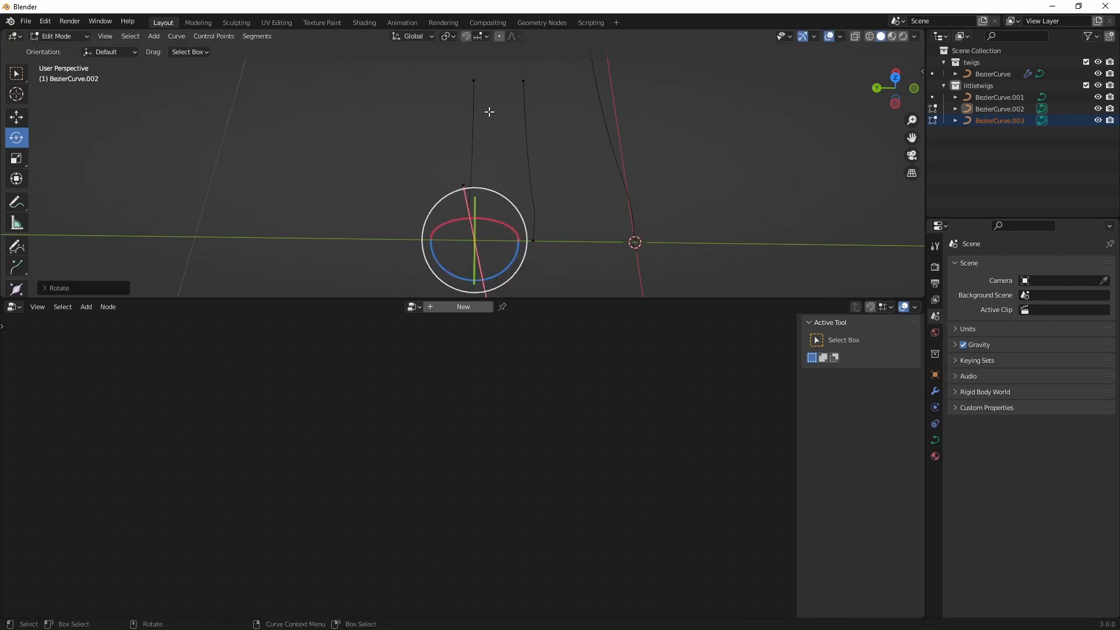
# Select the far control point of BezierCurve.003 and move it slightly to reshape the curve.
pyautogui.moveTo(442, 72); pyautogui.dragTo(503, 113)
pyautogui.scroll(-2, 503, 113)
pyautogui.hotkey('shift', 'space')
pyautogui.press('g')
pyautogui.keyDown('shift'); pyautogui.moveTo(503, 140); pyautogui.dragTo(438, 226, button='middle'); pyautogui.keyUp('shift')
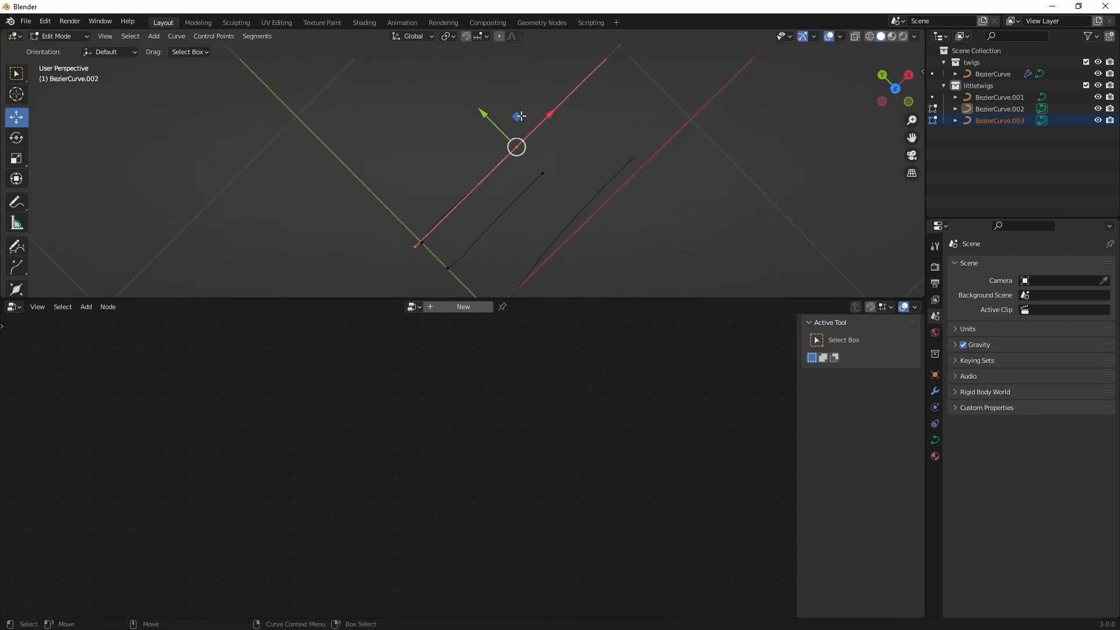
pyautogui.moveTo(517, 113); pyautogui.dragTo(502, 140)
# Try to scale the far control point of BezierCurve.003 along the Y axis and undo the scaling.
pyautogui.hotkey('shift', 'space')
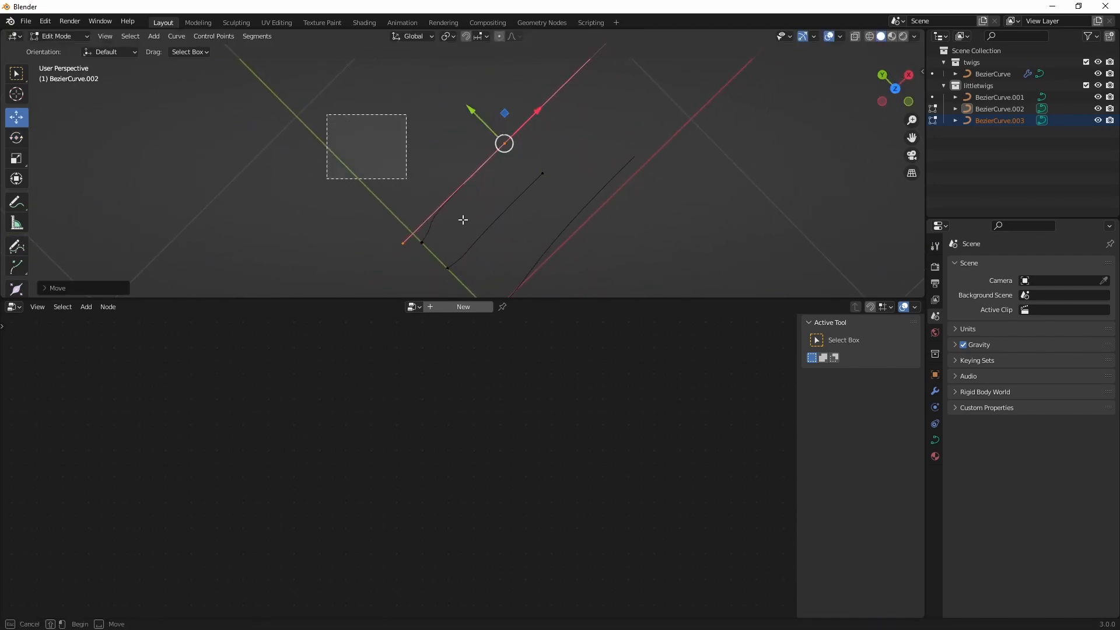
pyautogui.press('s')
pyautogui.click(504, 144)
pyautogui.press('s')
pyautogui.press('y')
pyautogui.click(533, 159)
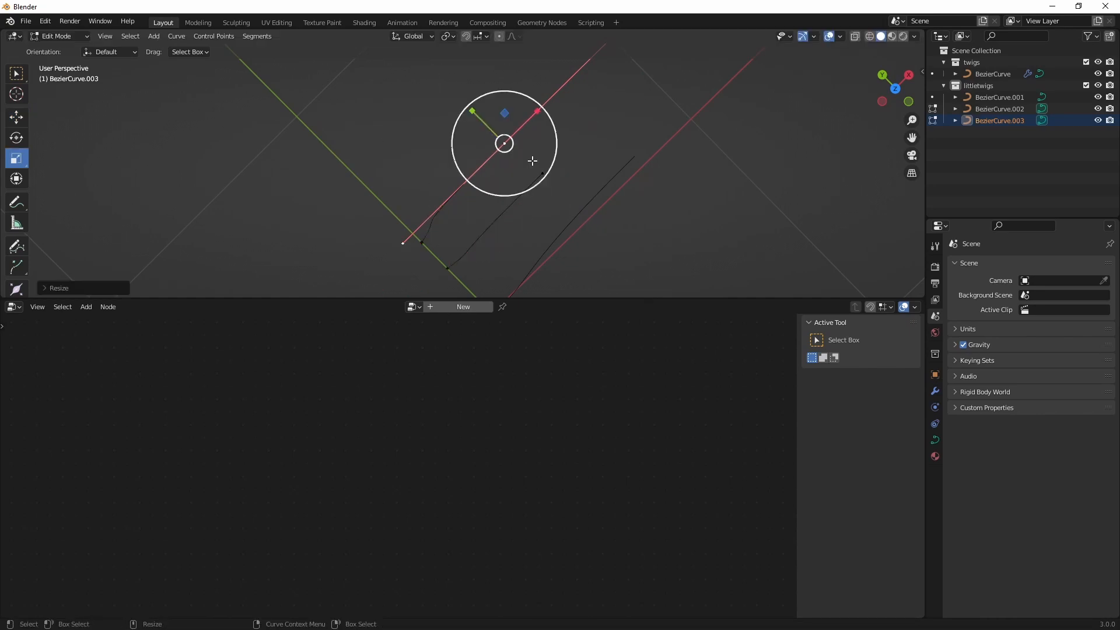
pyautogui.hotkey('ctrl', 'z')
# Select the start control point of BezierCurve.003 and scale down its handles.
pyautogui.moveTo(328, 169); pyautogui.dragTo(436, 256)
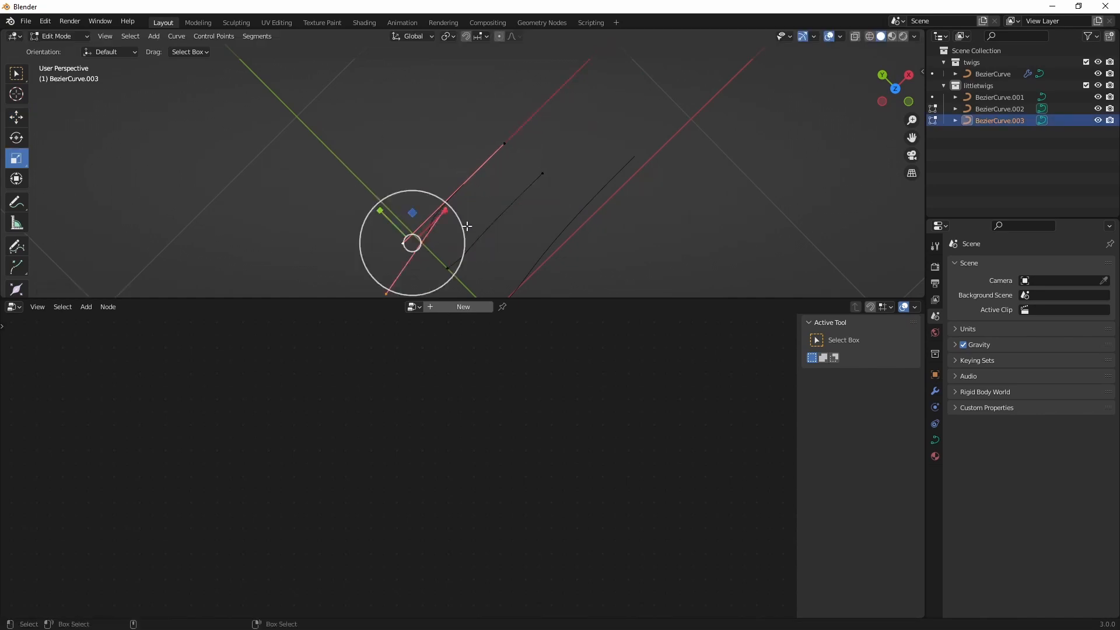
pyautogui.press('s')
pyautogui.click(431, 240)
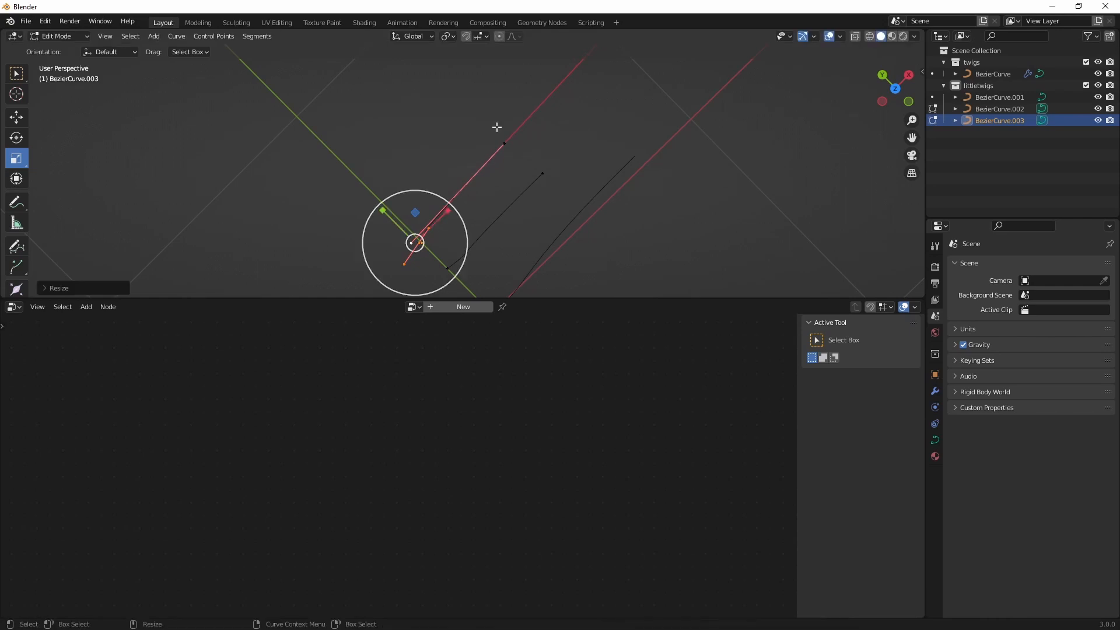
# Select the far control point of BezierCurve.003, scale its handles and leave Edit Mode.
pyautogui.click(504, 144)
pyautogui.press('s')
pyautogui.click(514, 152)
pyautogui.press('Tab')
# Duplicate BezierCurve.003 by copy and paste and move the copy along the Y axis beside the other twigs.
pyautogui.moveTo(460, 193); pyautogui.dragTo(467, 119, button='middle')
pyautogui.hotkey('ctrl', 'c')
pyautogui.hotkey('ctrl', 'v')
pyautogui.moveTo(402, 243); pyautogui.dragTo(364, 228)
# In Edit Mode, raise the far control point of the outermost twig curve, then return to Object Mode.
pyautogui.press('Tab')
pyautogui.click(410, 142)
pyautogui.click(461, 165)
pyautogui.press('w')
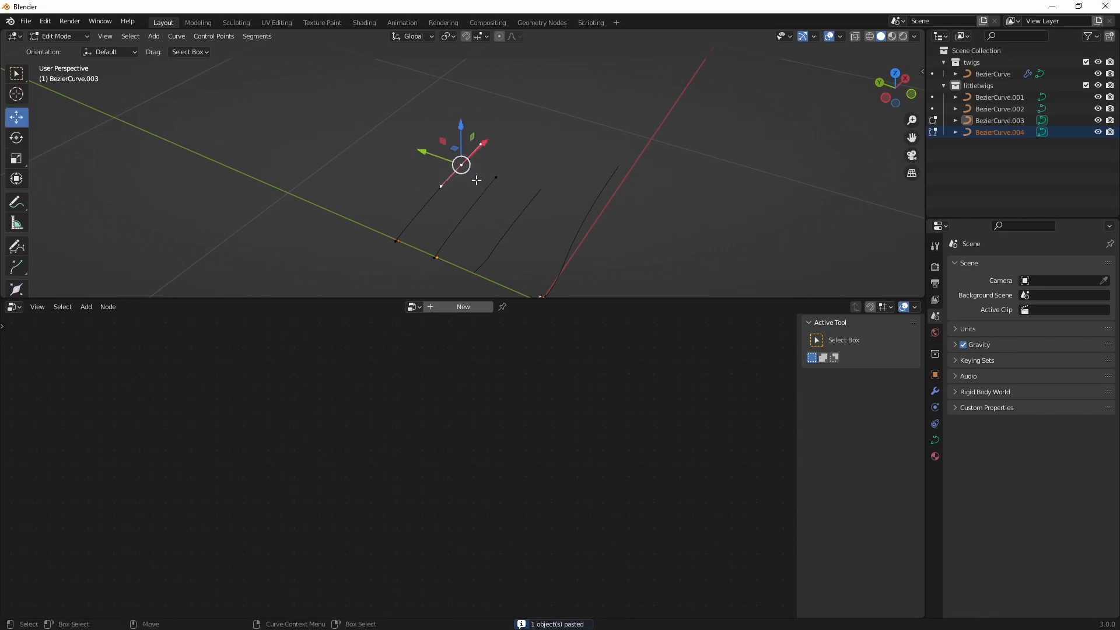
pyautogui.keyDown('alt'); pyautogui.moveTo(475, 173); pyautogui.dragTo(524, 192); pyautogui.keyUp('alt')
pyautogui.moveTo(425, 169)
pyautogui.keyDown('alt'); pyautogui.mouseDown()
pyautogui.moveTo(437, 180)
pyautogui.moveTo(423, 172)
pyautogui.mouseUp(); pyautogui.keyUp('alt')
pyautogui.moveTo(394, 125); pyautogui.dragTo(408, 83)
pyautogui.press('Tab')
# Select all four littletwigs curves and move them along the Y axis well away from the world origin.
pyautogui.keyDown('alt'); pyautogui.moveTo(513, 195); pyautogui.dragTo(446, 143); pyautogui.keyUp('alt')
pyautogui.scroll(-4, 547, 225)
pyautogui.moveTo(446, 143); pyautogui.dragTo(482, 183, button='middle')
pyautogui.moveTo(488, 234); pyautogui.dragTo(287, 119)
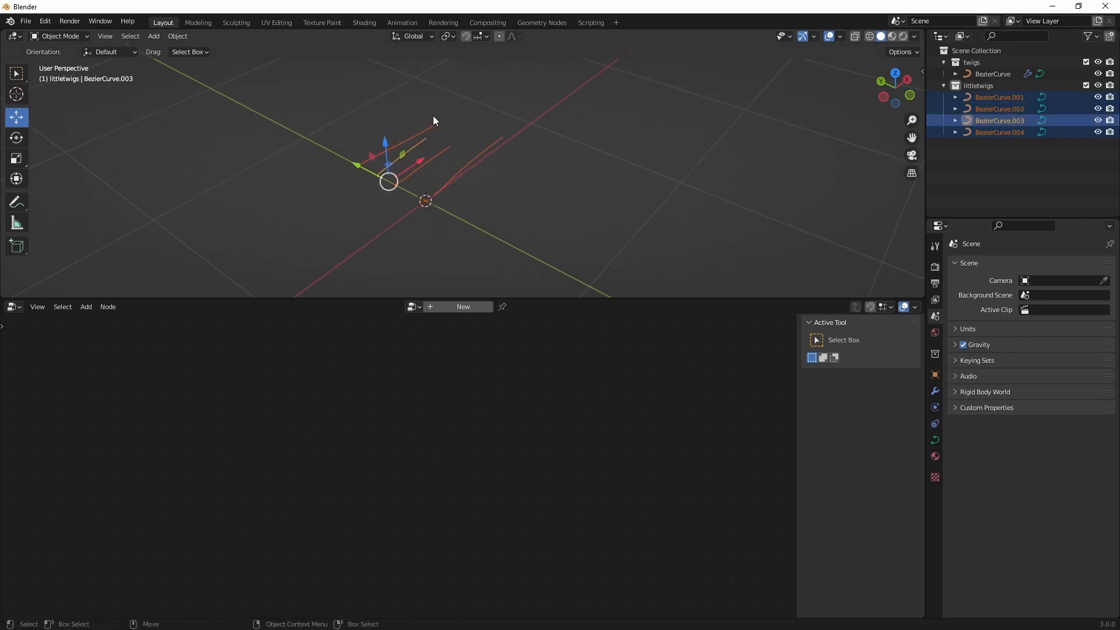
pyautogui.moveTo(353, 166); pyautogui.dragTo(186, 84)
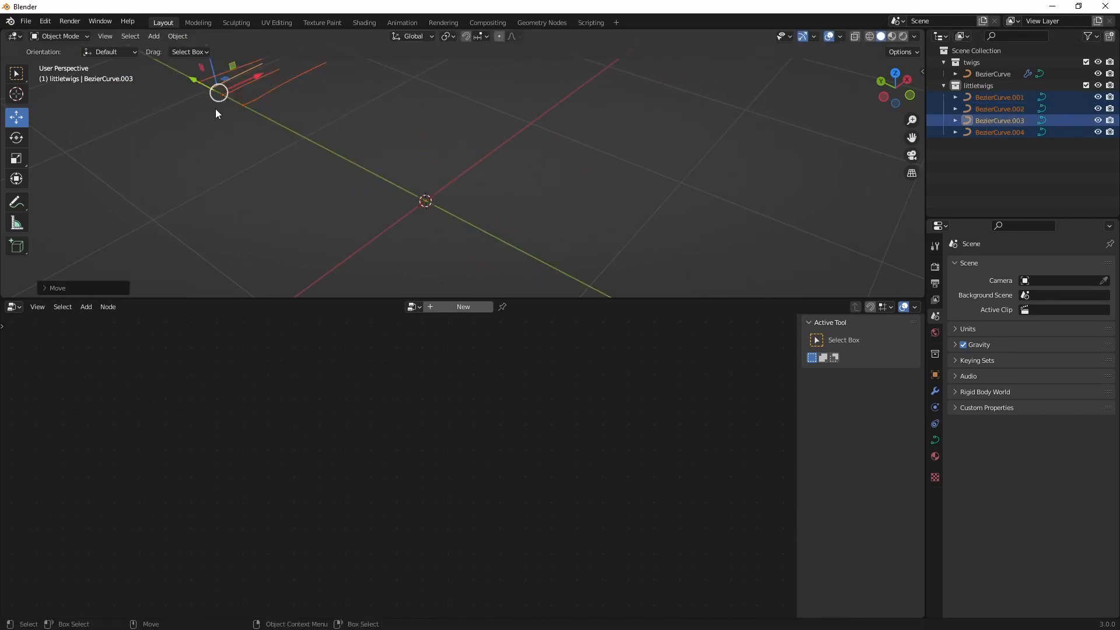
pyautogui.keyDown('alt'); pyautogui.moveTo(279, 110); pyautogui.dragTo(292, 129); pyautogui.keyUp('alt')
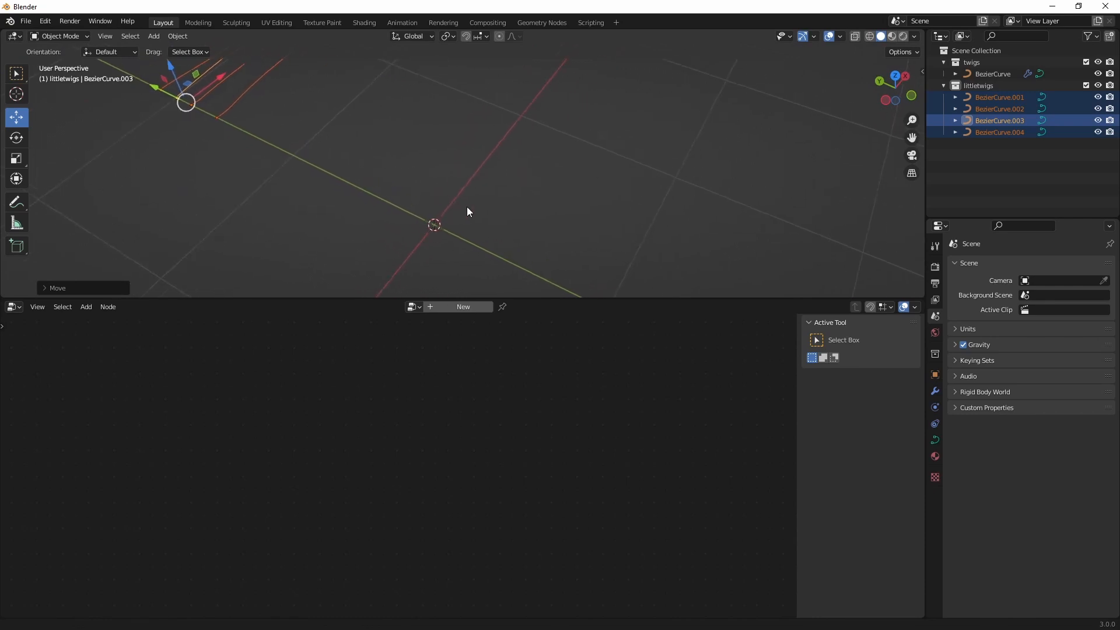
# Select BezierCurve in the twigs collection and move its Instances to Points node farther from Curve to Points.
pyautogui.click(986, 73)
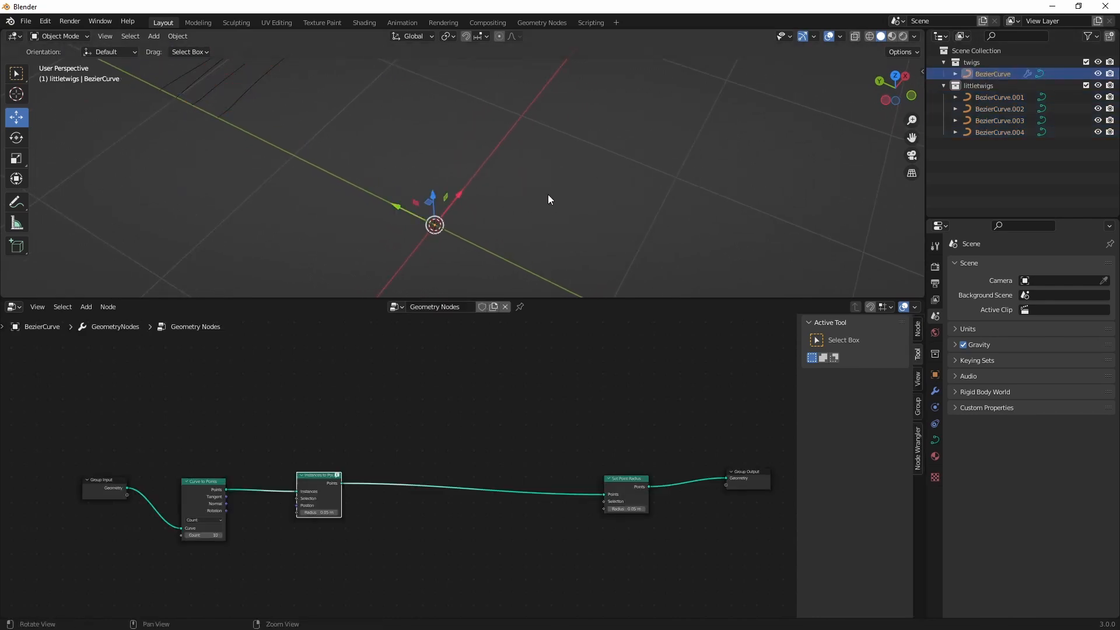
pyautogui.keyDown('alt'); pyautogui.moveTo(548, 195); pyautogui.dragTo(504, 220); pyautogui.keyUp('alt')
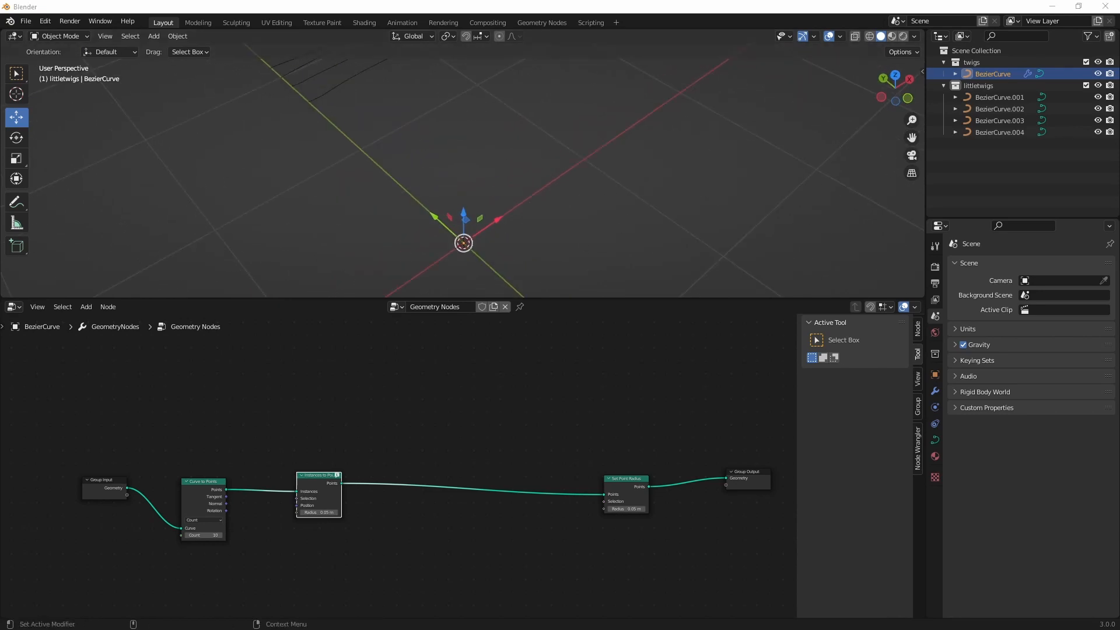
pyautogui.press('g')
pyautogui.click(405, 443)
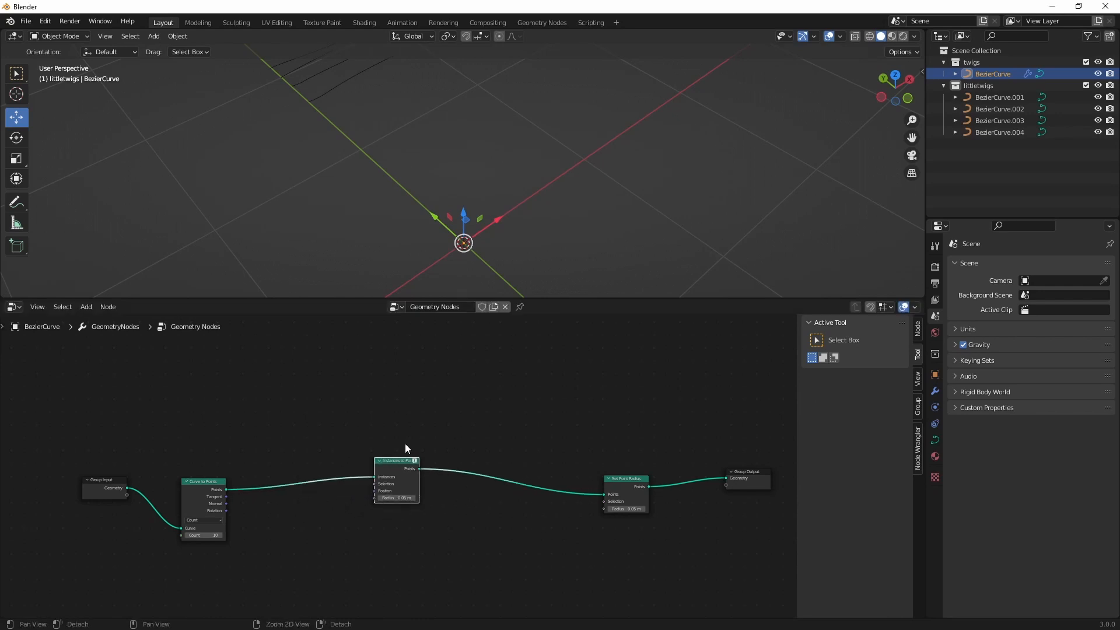
# Replace the Instances to Points node with an Instance on Points node between Curve to Points and Set Point Radius.
pyautogui.scroll(3, 402, 452)
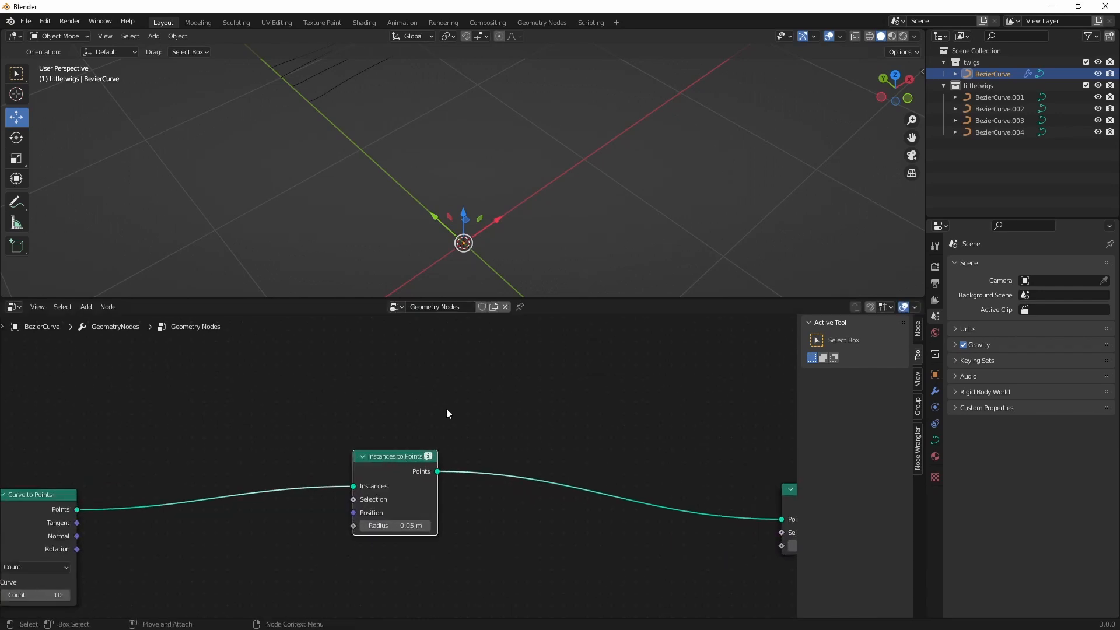
pyautogui.hotkey('shift', 'a')
pyautogui.press('s')
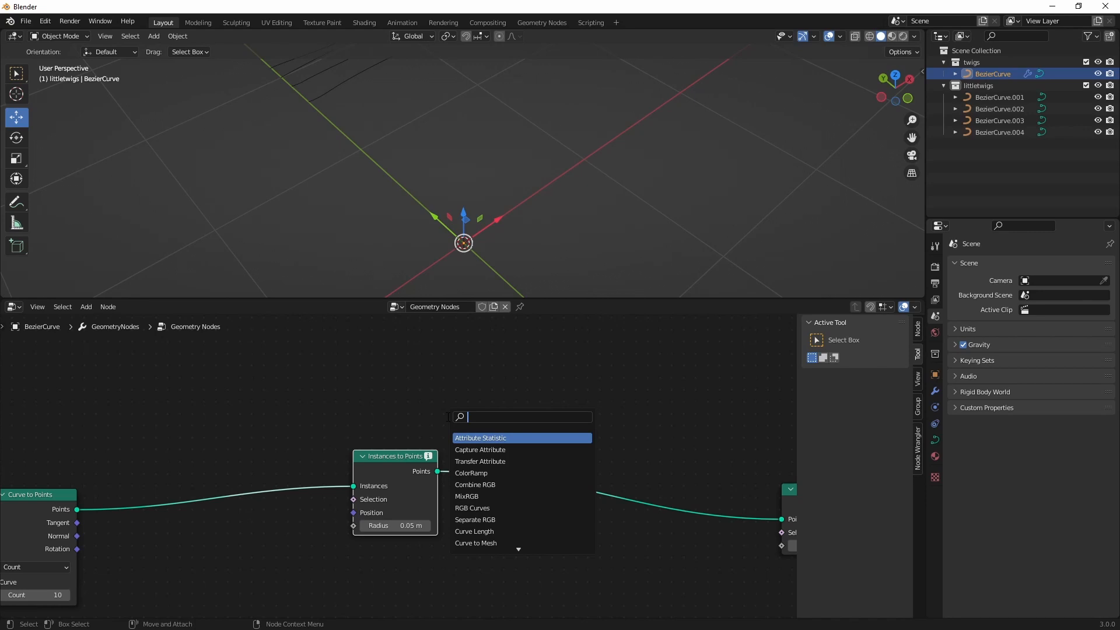
pyautogui.write('instance on p')
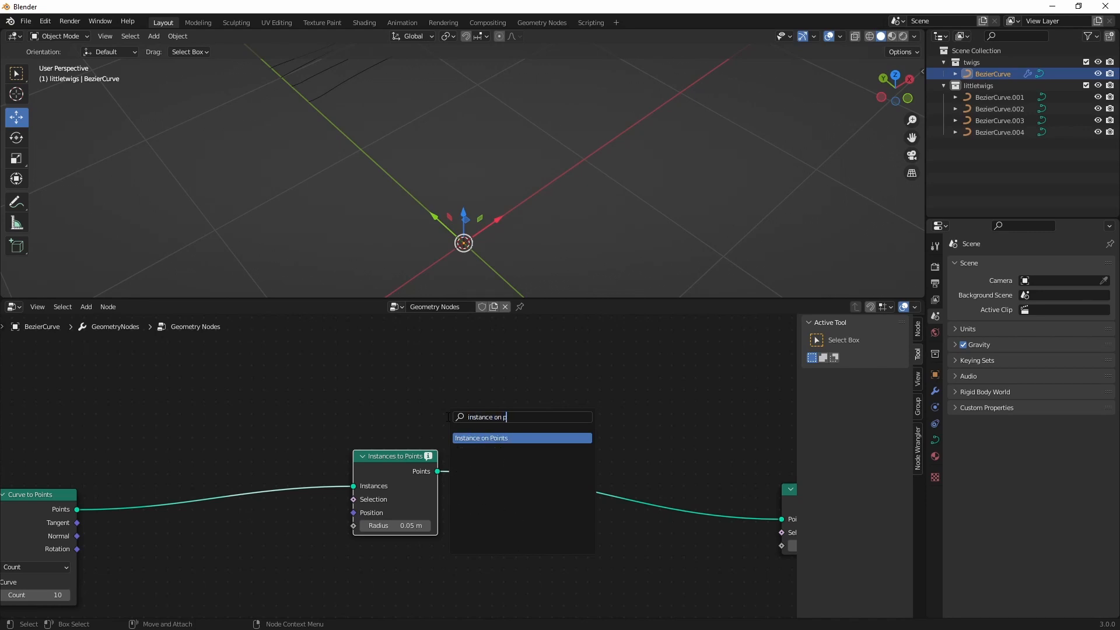
pyautogui.press('Return')
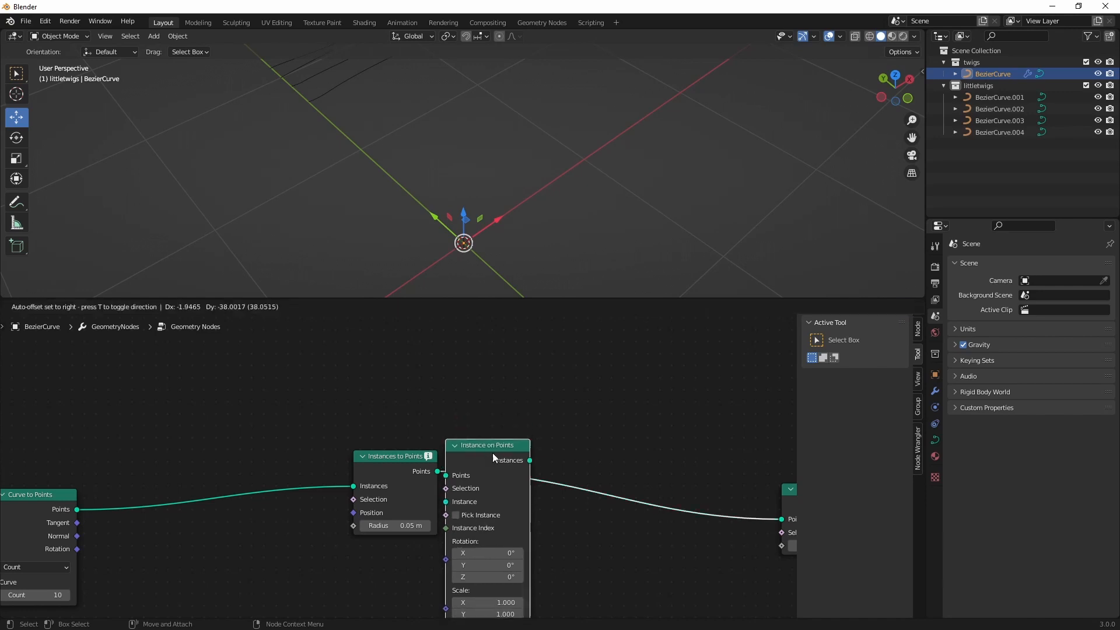
pyautogui.click(494, 449)
pyautogui.hotkey('ctrl', 'x')
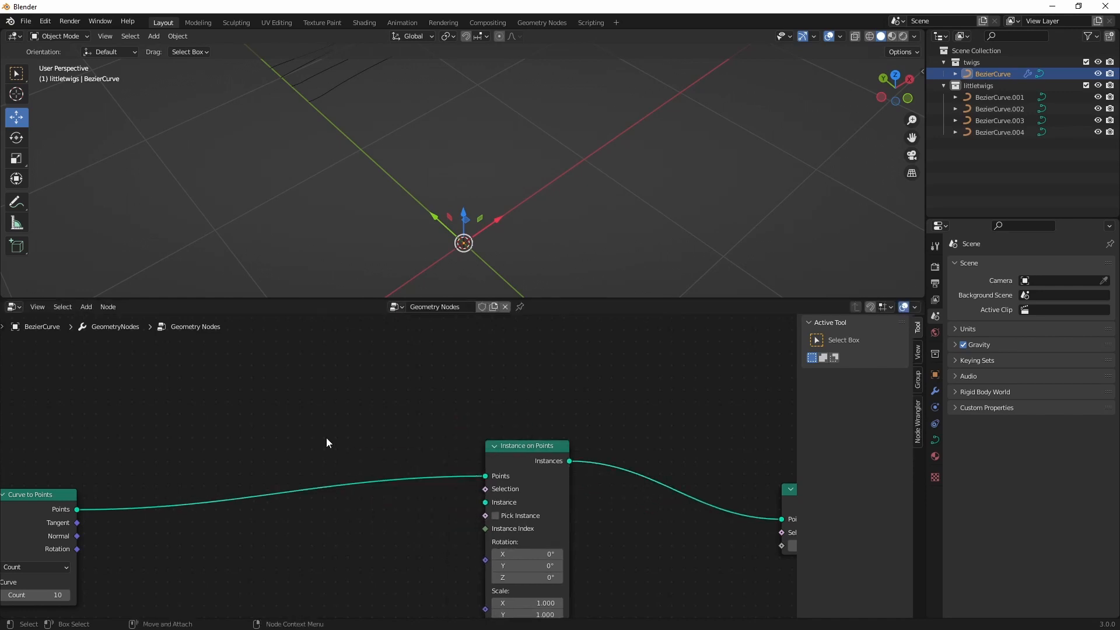
# Reposition the Instance on Points node midway between Curve to Points and Set Point Radius.
pyautogui.scroll(-2, 327, 437)
pyautogui.moveTo(409, 424); pyautogui.dragTo(457, 440, button='middle')
pyautogui.moveTo(540, 477); pyautogui.dragTo(487, 471)
pyautogui.moveTo(344, 437); pyautogui.dragTo(384, 454, button='middle')
pyautogui.scroll(-4, 402, 482)
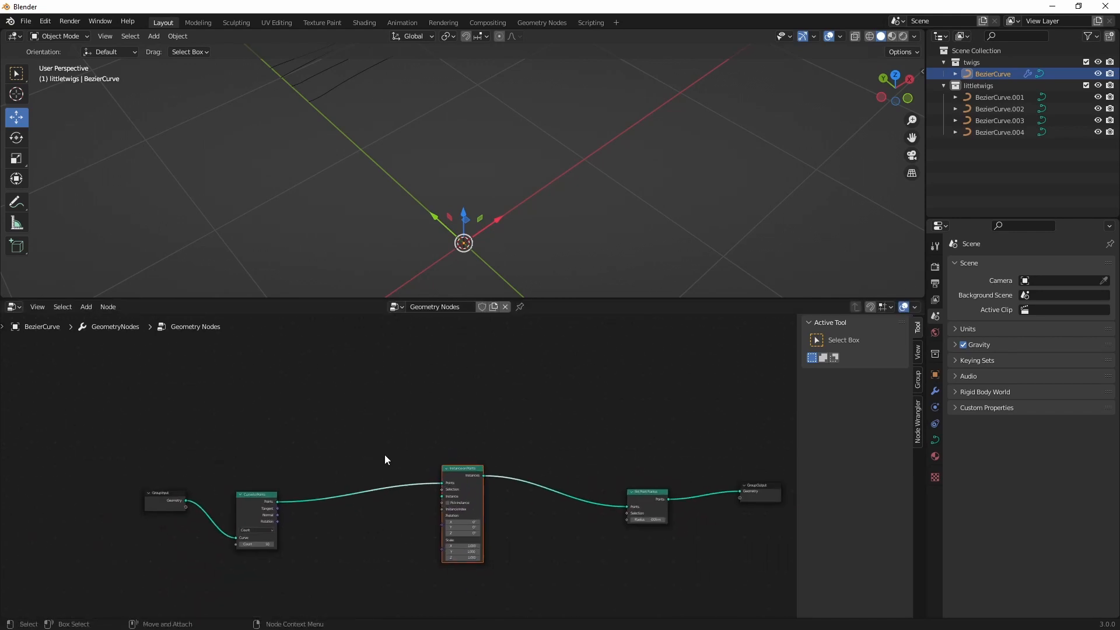
pyautogui.moveTo(458, 477); pyautogui.dragTo(459, 481)
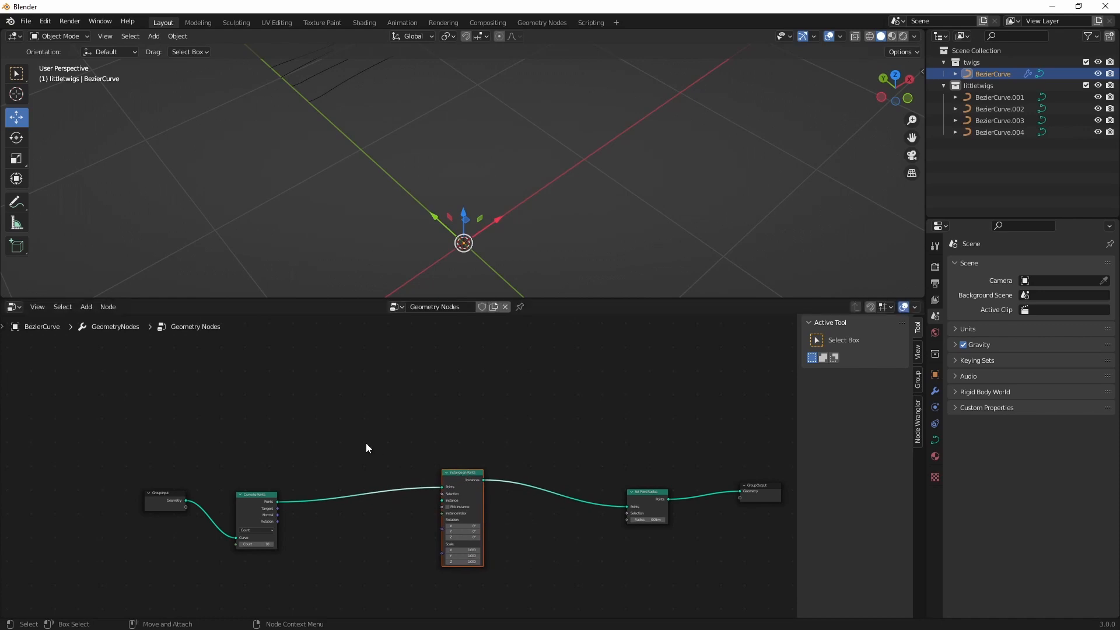
# Add a Collection Info node above the Curve to Points and Instance on Points nodes.
pyautogui.moveTo(285, 364); pyautogui.dragTo(302, 389, button='middle')
pyautogui.hotkey('shift', 'a')
pyautogui.click(344, 404)
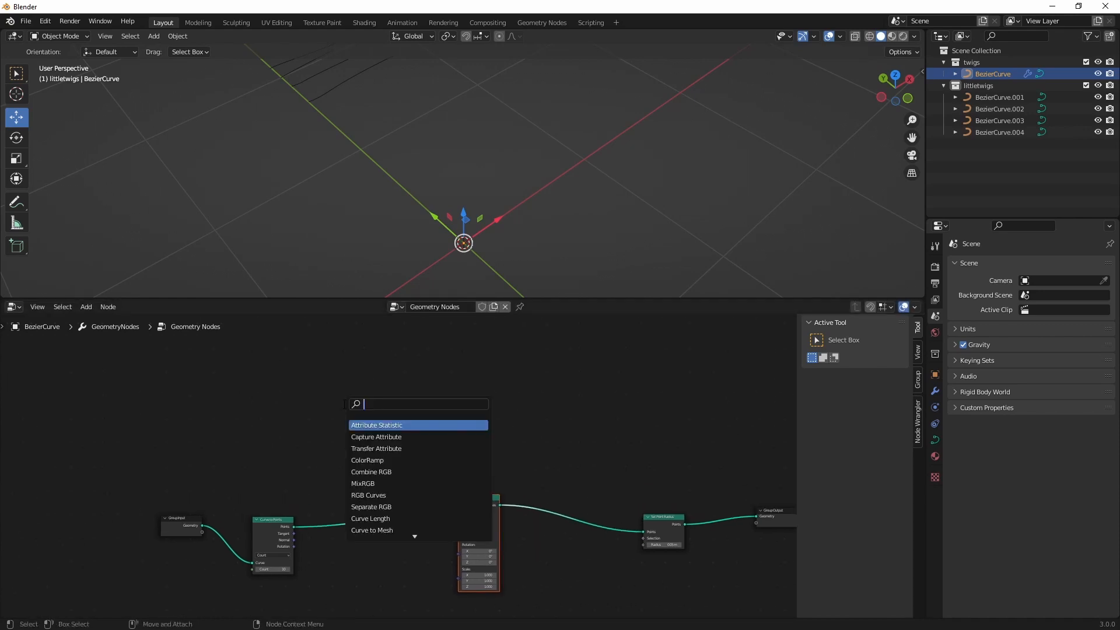
pyautogui.write('collec')
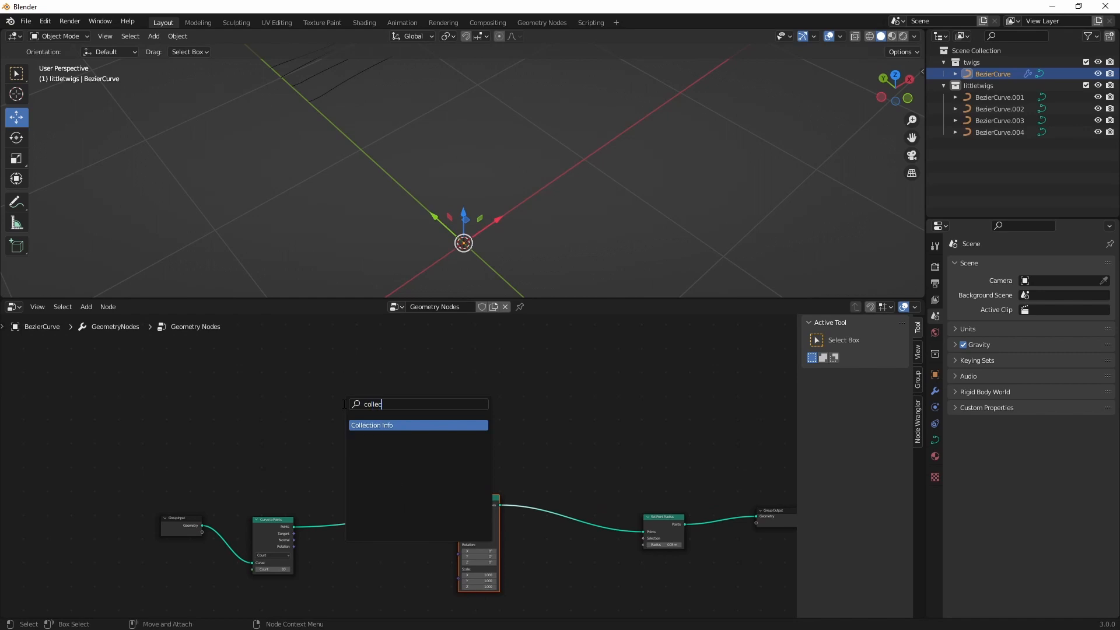
pyautogui.press('Return')
pyautogui.click(342, 405)
# Connect Collection Info's Geometry output to the Instance input of Instance on Points and choose the littletwigs collection.
pyautogui.scroll(5, 421, 457)
pyautogui.moveTo(421, 457); pyautogui.dragTo(382, 432, button='middle')
pyautogui.moveTo(339, 364); pyautogui.dragTo(447, 529)
pyautogui.click(309, 388)
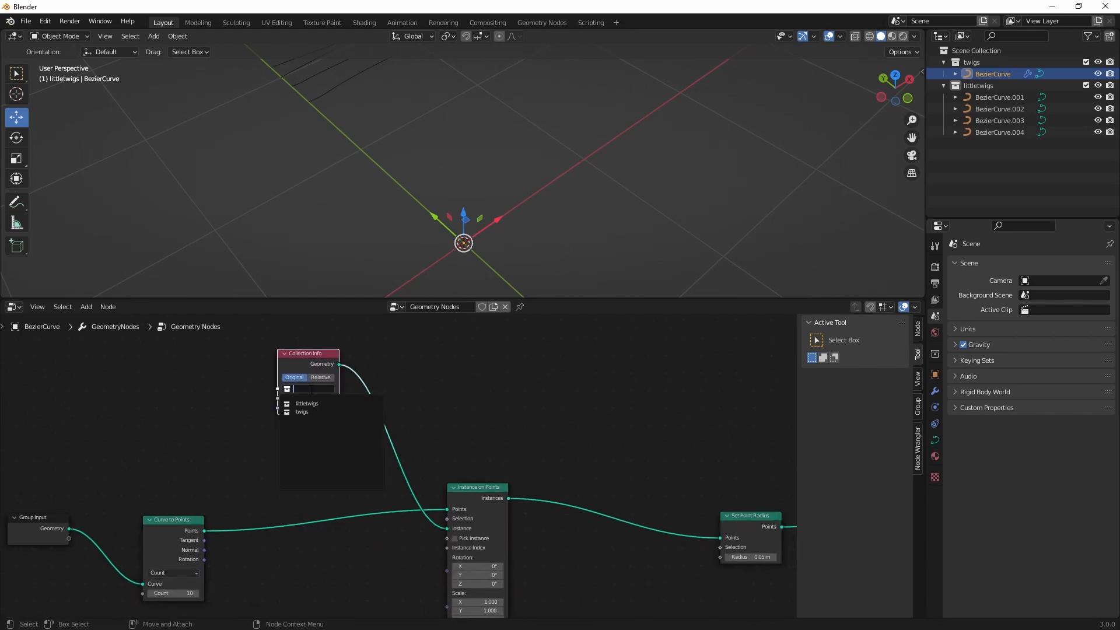
pyautogui.click(307, 403)
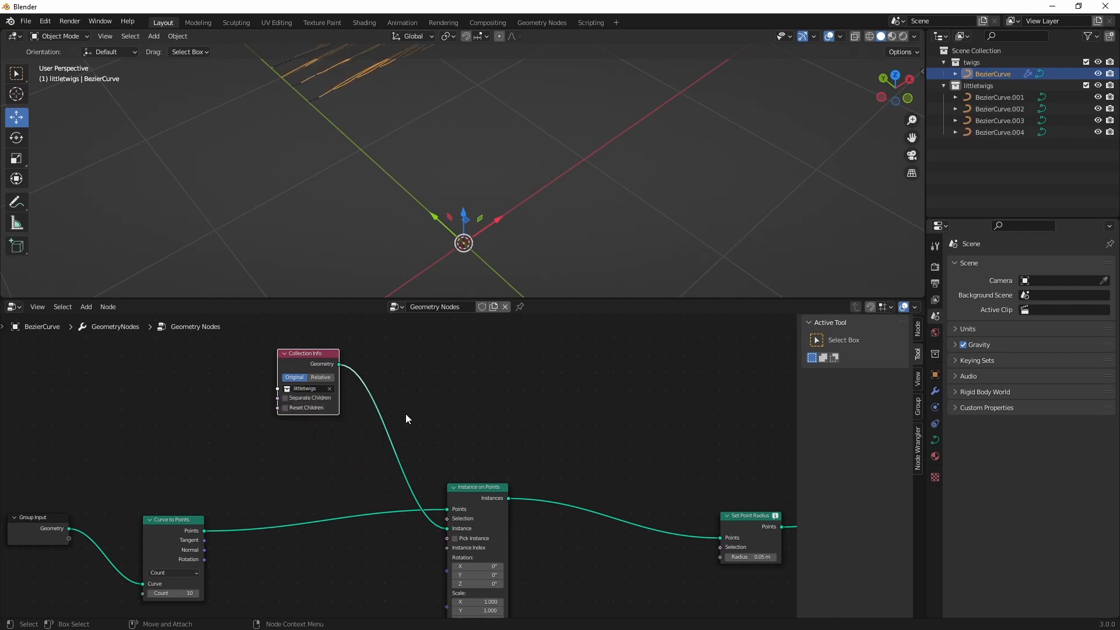
# Enable Separate Children and Reset Children on Collection Info, and Pick Instance on Instance on Points.
pyautogui.click(285, 408)
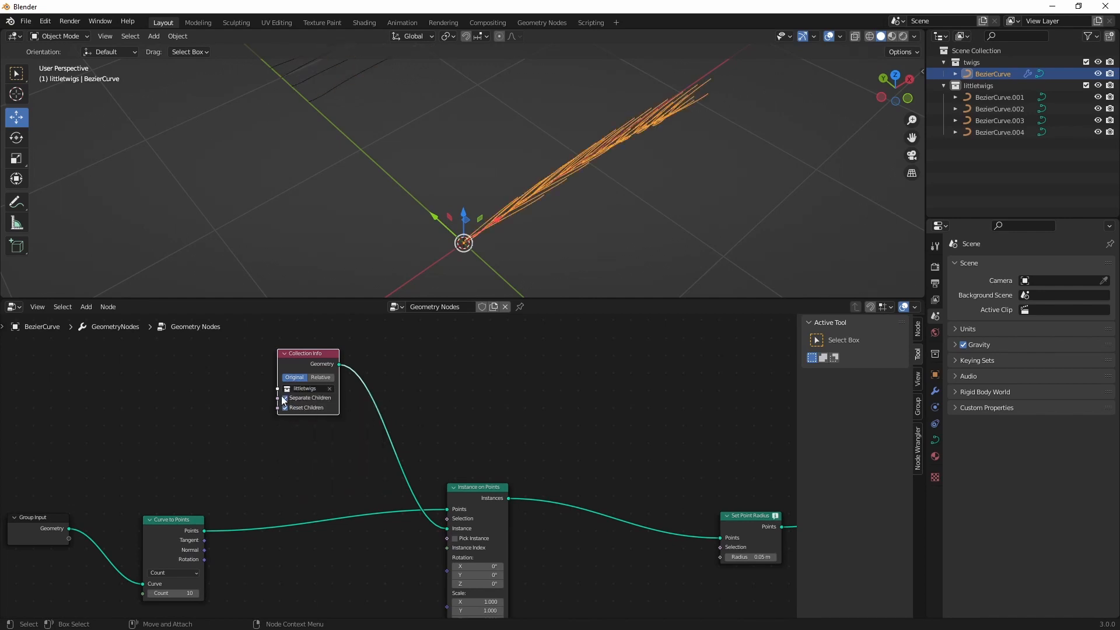
pyautogui.moveTo(314, 360); pyautogui.dragTo(288, 350)
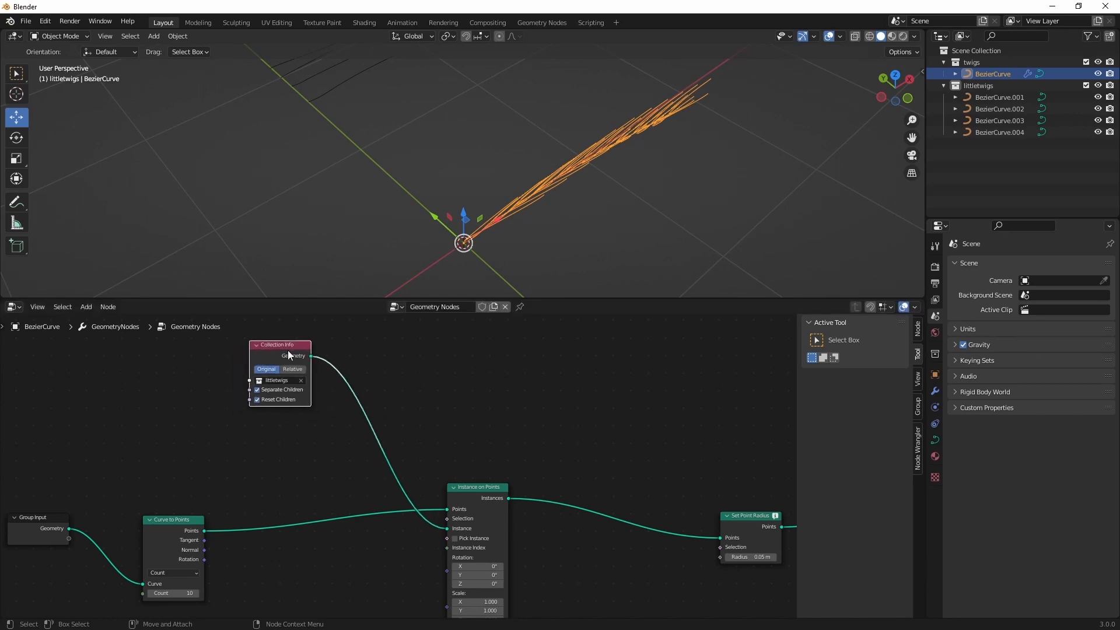
pyautogui.moveTo(614, 195); pyautogui.dragTo(527, 274, button='middle')
pyautogui.scroll(6, 621, 261)
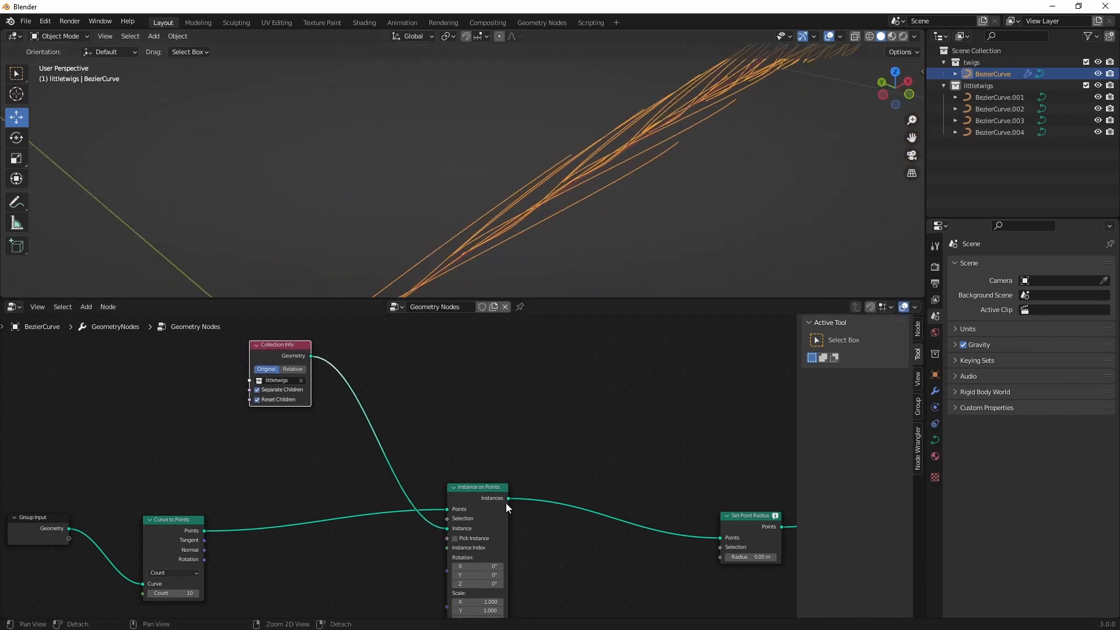
pyautogui.click(455, 538)
# Select the four source curves in littletwigs and set the Curve to Points count to 15.
pyautogui.scroll(-5, 560, 256)
pyautogui.moveTo(585, 216); pyautogui.dragTo(496, 182, button='middle')
pyautogui.moveTo(499, 180); pyautogui.dragTo(288, 249)
pyautogui.moveTo(295, 246); pyautogui.dragTo(571, 248, button='middle')
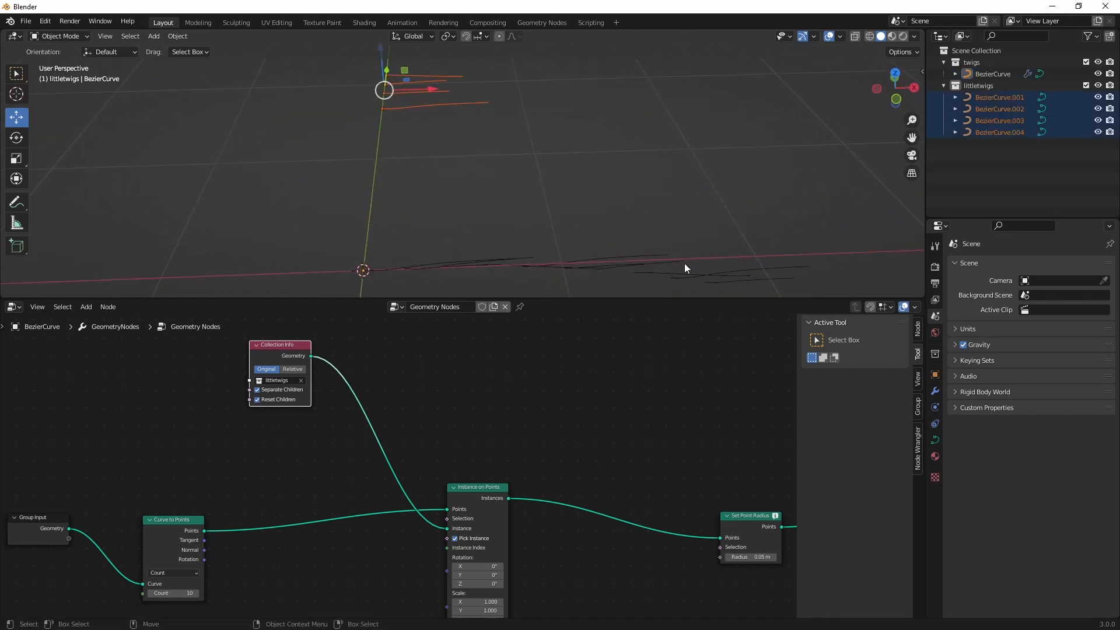
pyautogui.moveTo(685, 264); pyautogui.dragTo(388, 178, button='middle')
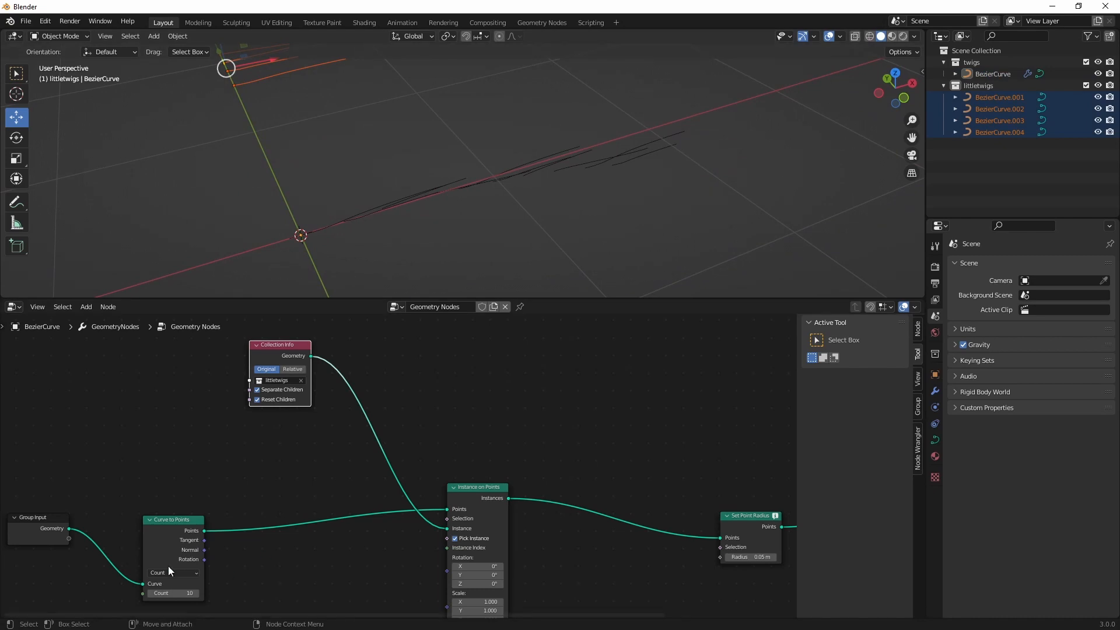
pyautogui.moveTo(173, 593)
pyautogui.mouseDown()
pyautogui.moveTo(149, 592)
pyautogui.moveTo(191, 592)
pyautogui.mouseUp()
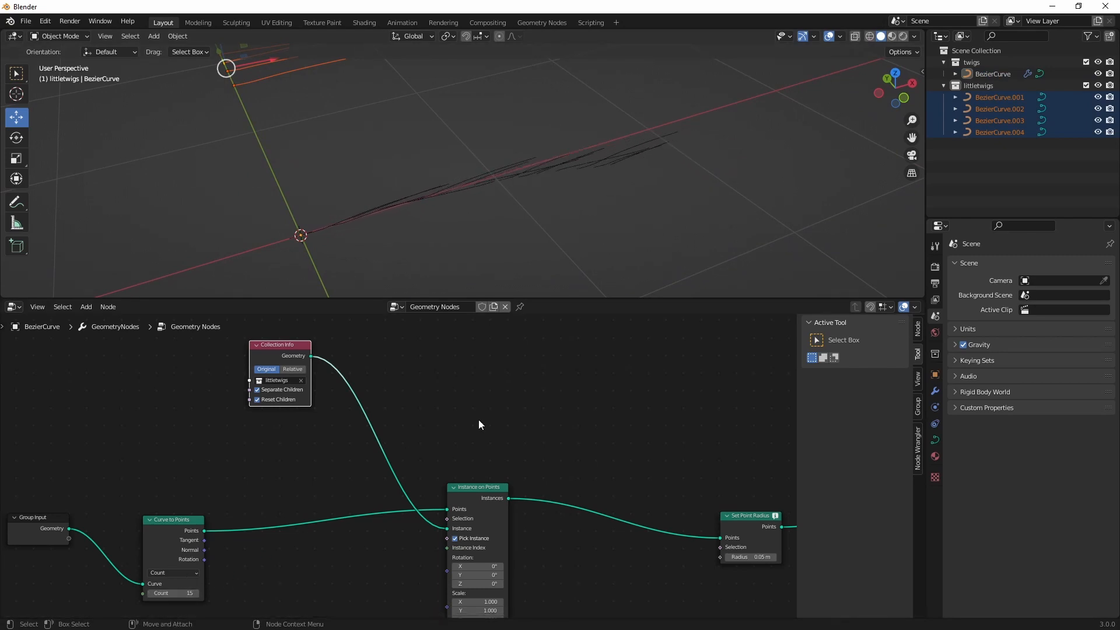
# Move the Collection Info node farther above the main node chain to free up space.
pyautogui.moveTo(477, 422); pyautogui.dragTo(436, 409, button='middle')
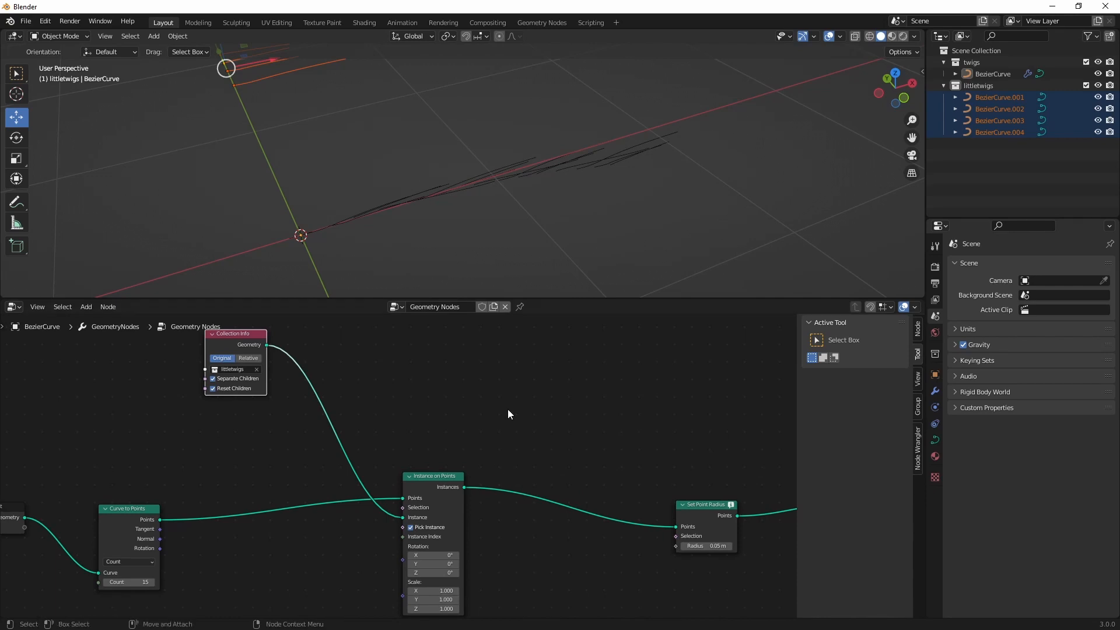
pyautogui.moveTo(369, 373); pyautogui.dragTo(414, 389, button='middle')
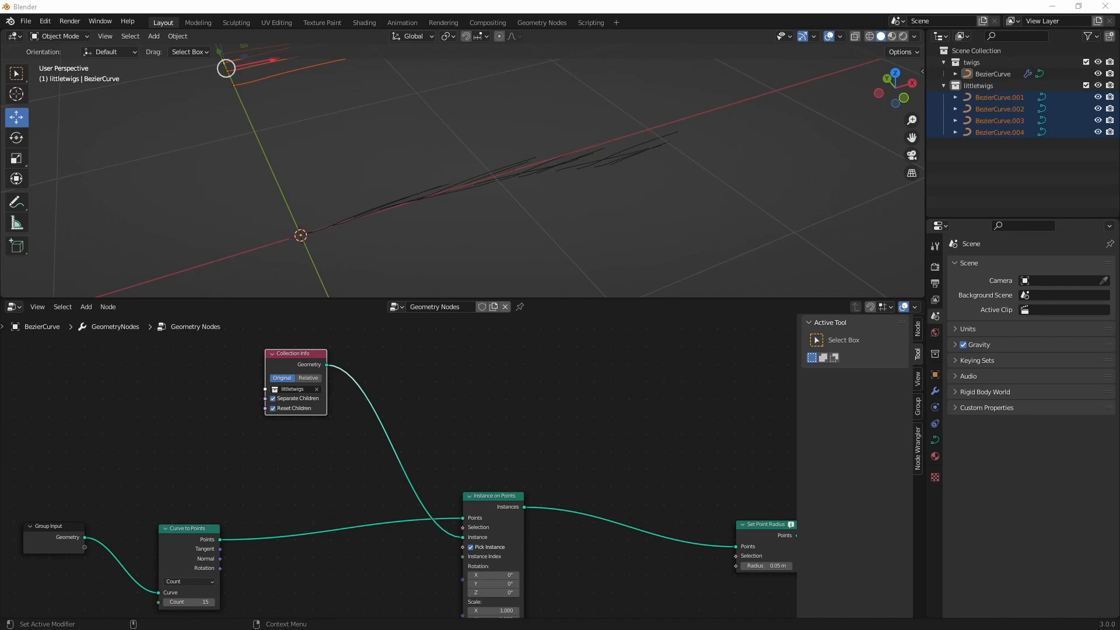
pyautogui.press('g')
pyautogui.click(419, 418)
pyautogui.keyDown('alt'); pyautogui.moveTo(438, 445); pyautogui.dragTo(444, 480, button='middle'); pyautogui.keyUp('alt')
pyautogui.keyDown('alt'); pyautogui.moveTo(444, 480); pyautogui.dragTo(380, 467, button='right'); pyautogui.keyUp('alt')
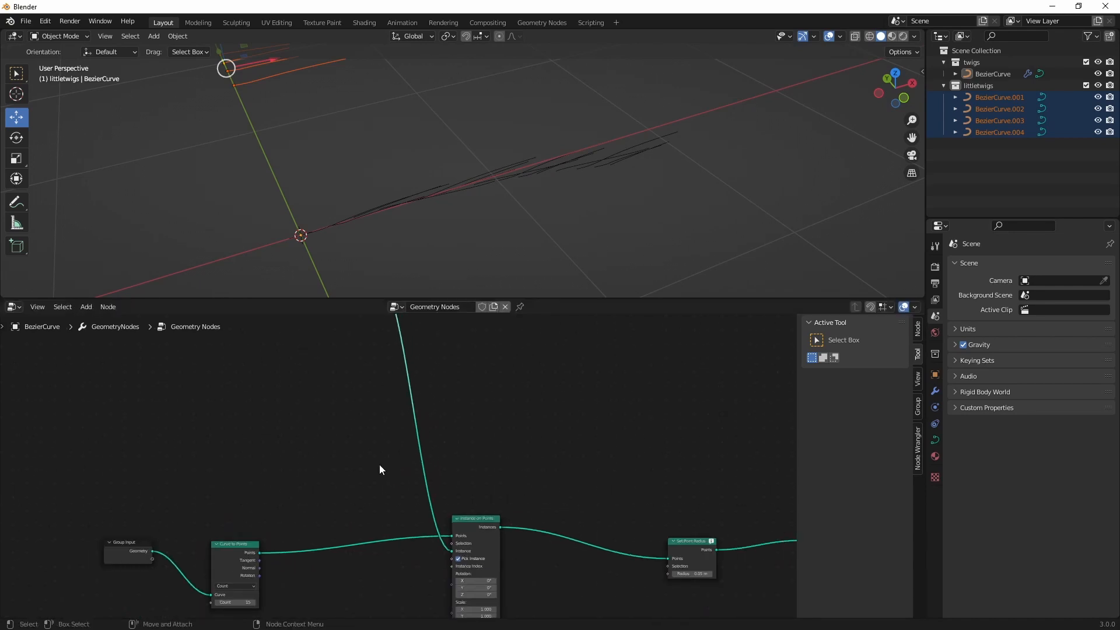
pyautogui.press('g')
pyautogui.click(346, 519)
# Add a Random Value node below the node chain and set its data type to Vector.
pyautogui.keyDown('alt'); pyautogui.moveTo(362, 553); pyautogui.dragTo(397, 393, button='middle'); pyautogui.keyUp('alt')
pyautogui.hotkey('shift', 'a')
pyautogui.write('s')
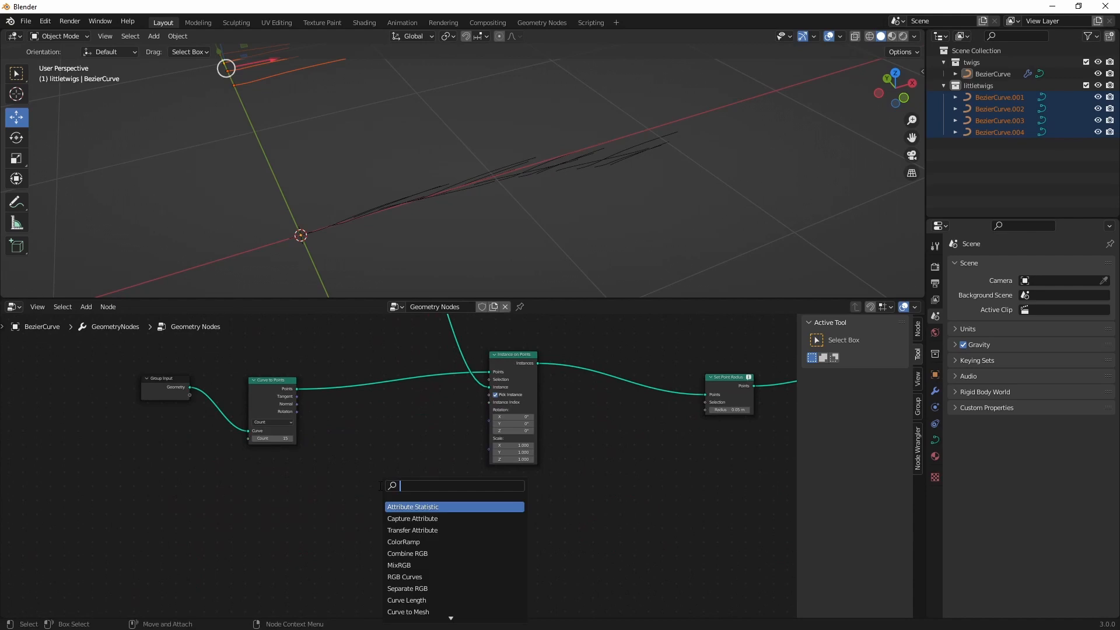
pyautogui.write('rando')
pyautogui.press('Return')
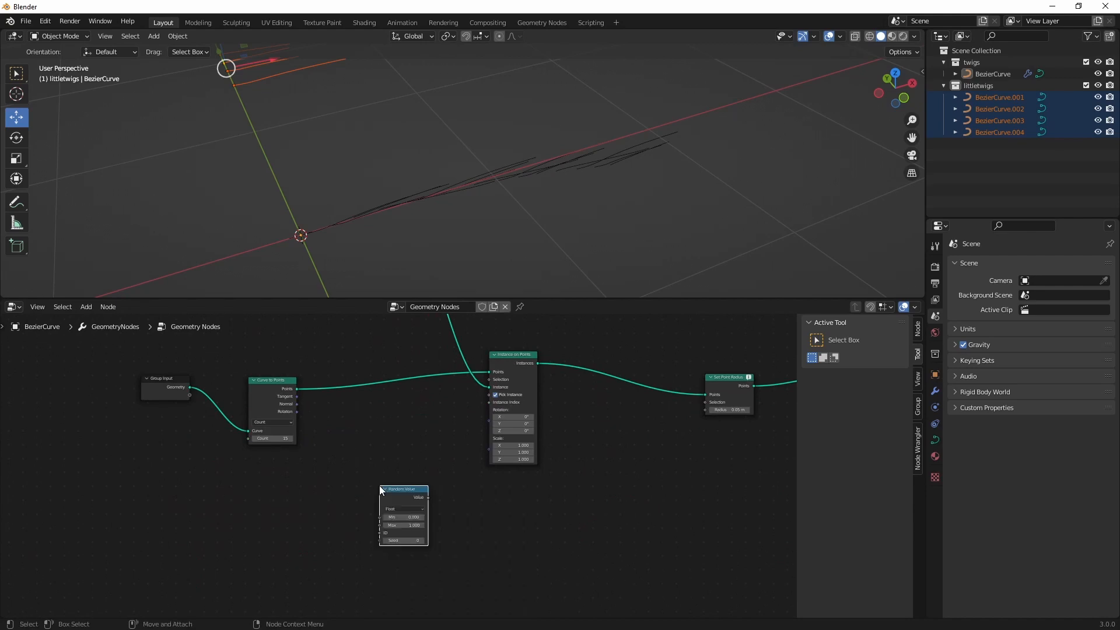
pyautogui.click(379, 485)
pyautogui.scroll(2, 379, 486)
pyautogui.click(410, 529)
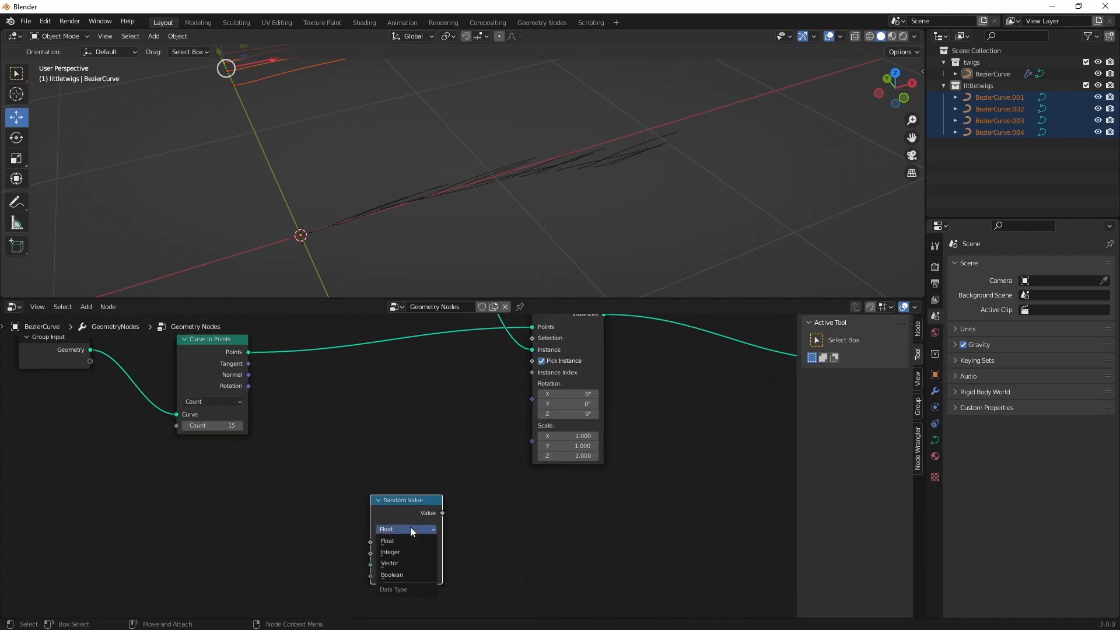
pyautogui.click(411, 564)
# Reposition the Random Value node and connect its Value output to the Rotation input of Instance on Points.
pyautogui.keyDown('alt'); pyautogui.moveTo(499, 516); pyautogui.dragTo(442, 555, button='middle'); pyautogui.keyUp('alt')
pyautogui.moveTo(373, 551); pyautogui.dragTo(352, 474)
pyautogui.keyDown('alt'); pyautogui.moveTo(411, 479); pyautogui.dragTo(407, 516, button='middle'); pyautogui.keyUp('alt')
pyautogui.moveTo(359, 507); pyautogui.dragTo(471, 470)
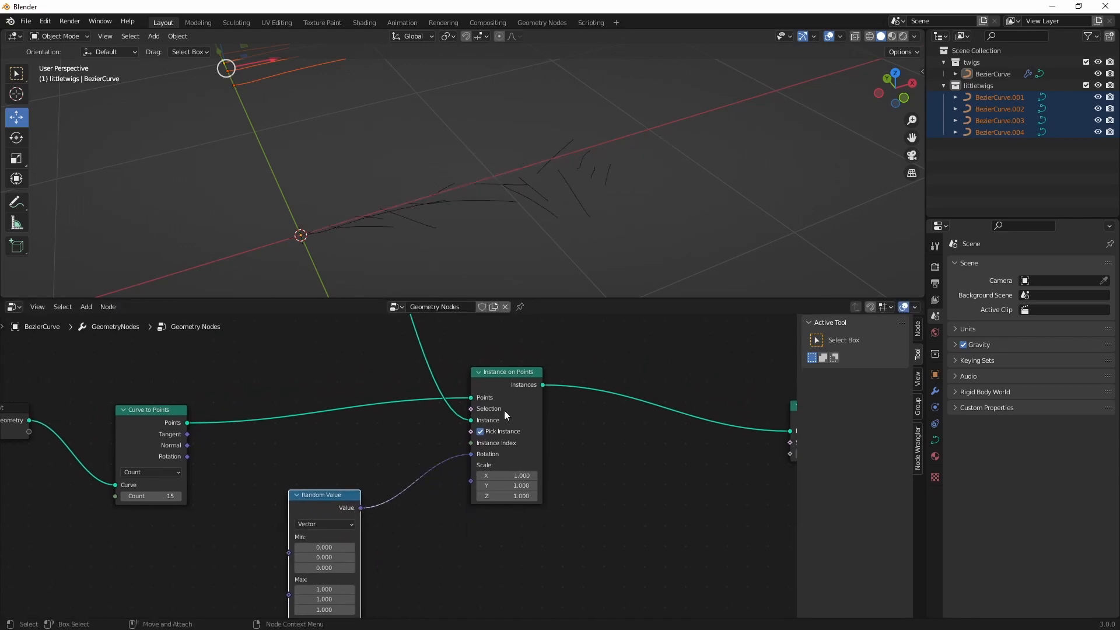
# Set all three Max components of the Random Value node to 0.
pyautogui.moveTo(502, 256); pyautogui.dragTo(513, 233, button='middle')
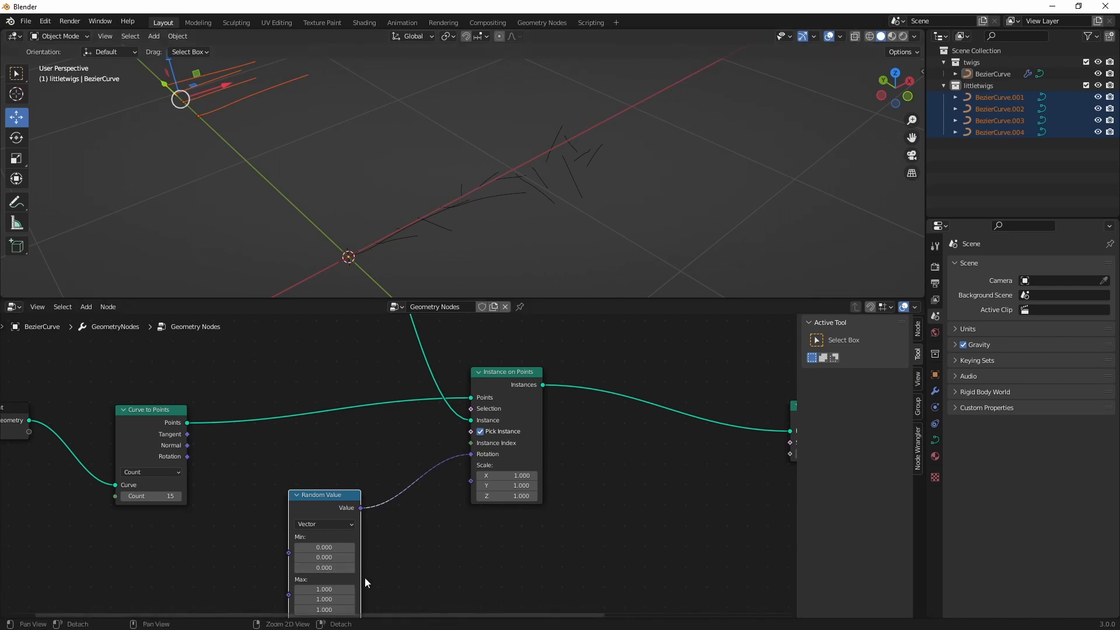
pyautogui.moveTo(353, 590); pyautogui.dragTo(360, 585, button='middle')
pyautogui.click(344, 584)
pyautogui.moveTo(341, 583); pyautogui.dragTo(341, 605)
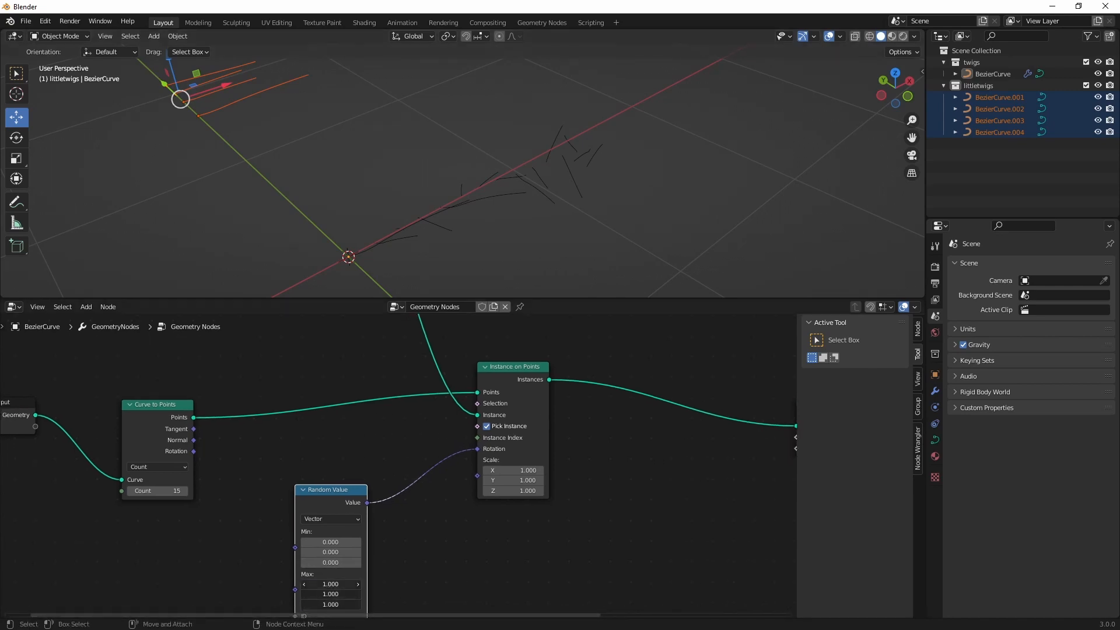
pyautogui.press('Return')
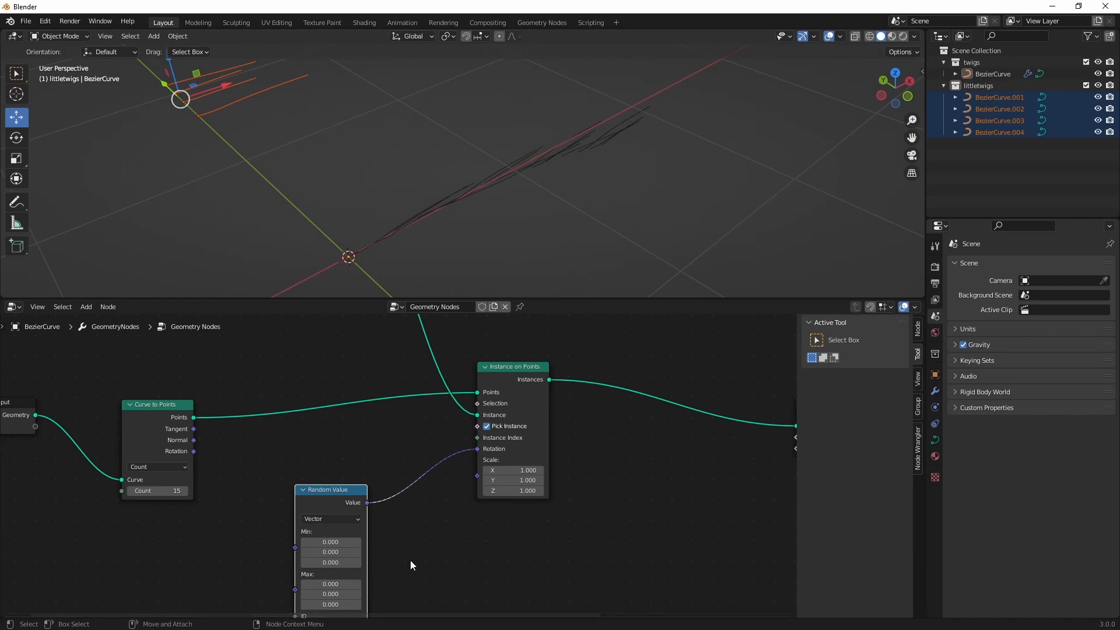
pyautogui.moveTo(330, 562); pyautogui.dragTo(379, 562)
pyautogui.moveTo(521, 291); pyautogui.dragTo(526, 259, button='middle')
pyautogui.hotkey('ctrl', 'z')
# Set the Random Value node's Z minimum to 1.300 to spread the twigs' rotation around the Z axis.
pyautogui.moveTo(330, 562); pyautogui.dragTo(371, 562)
pyautogui.moveTo(548, 221); pyautogui.dragTo(474, 252, button='middle')
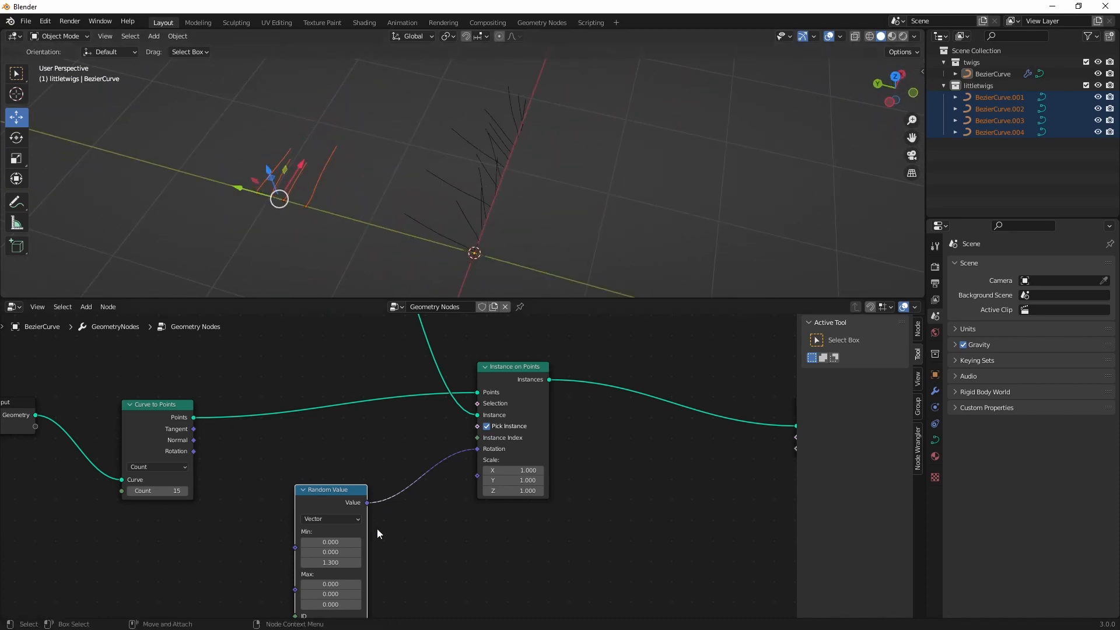
# Set the Random Value node's Z maximum to -1.300.
pyautogui.keyDown('alt'); pyautogui.moveTo(377, 529); pyautogui.dragTo(426, 520, button='right'); pyautogui.keyUp('alt')
pyautogui.keyDown('alt'); pyautogui.moveTo(426, 520); pyautogui.dragTo(333, 518, button='middle'); pyautogui.keyUp('alt')
pyautogui.keyDown('alt'); pyautogui.moveTo(333, 517); pyautogui.dragTo(310, 524, button='right'); pyautogui.keyUp('alt')
pyautogui.keyDown('alt'); pyautogui.moveTo(309, 524); pyautogui.dragTo(377, 490, button='middle'); pyautogui.keyUp('alt')
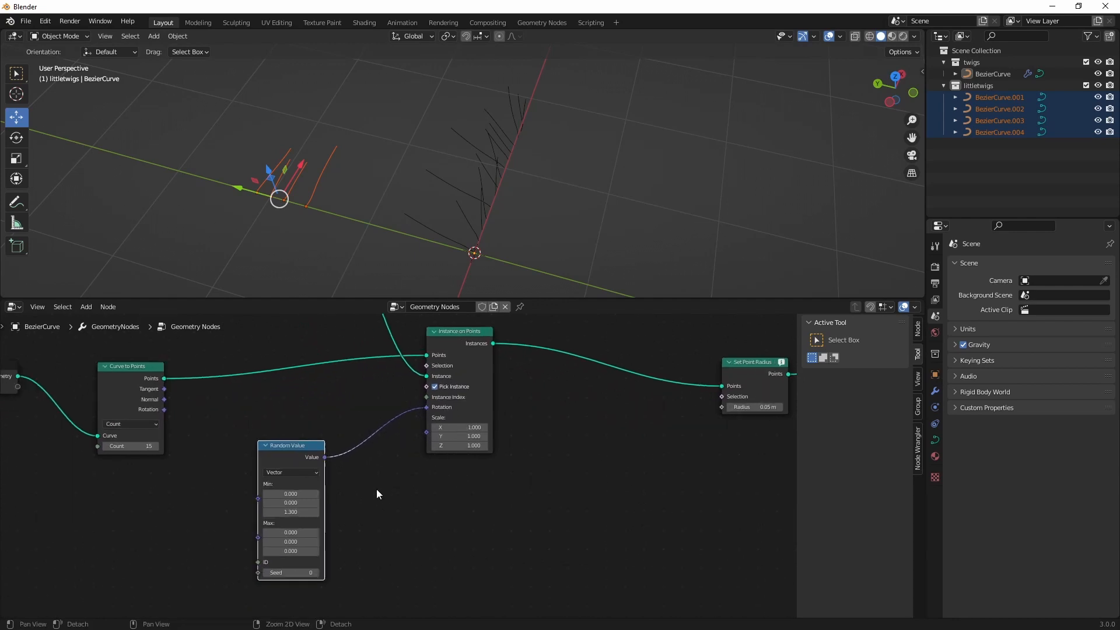
pyautogui.scroll(3, 377, 489)
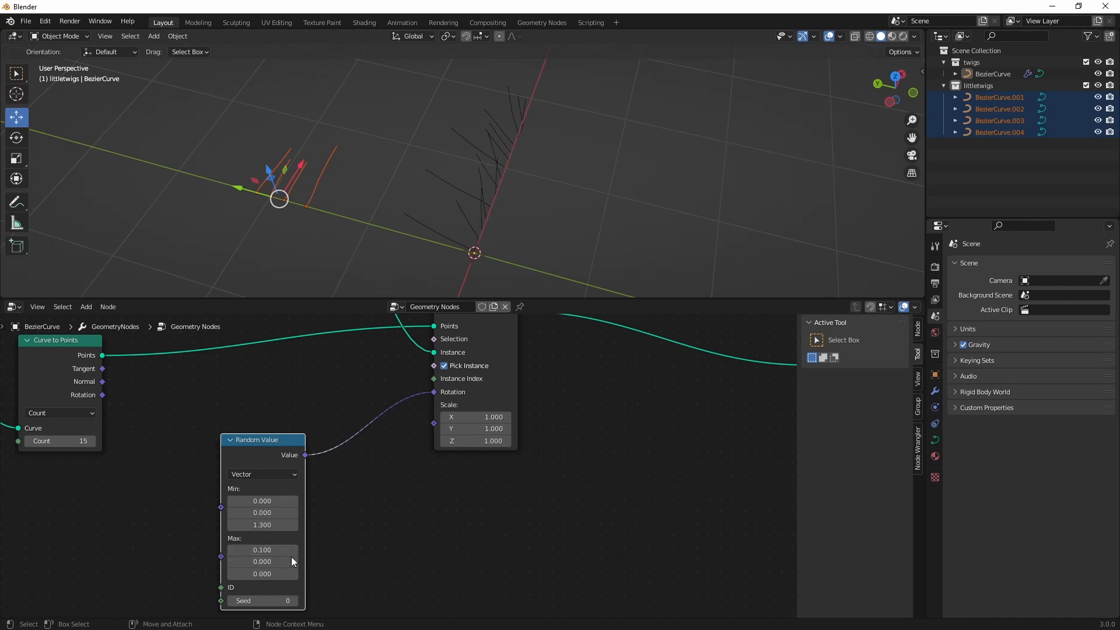
pyautogui.hotkey('ctrl', 'z')
pyautogui.moveTo(232, 574); pyautogui.dragTo(227, 573)
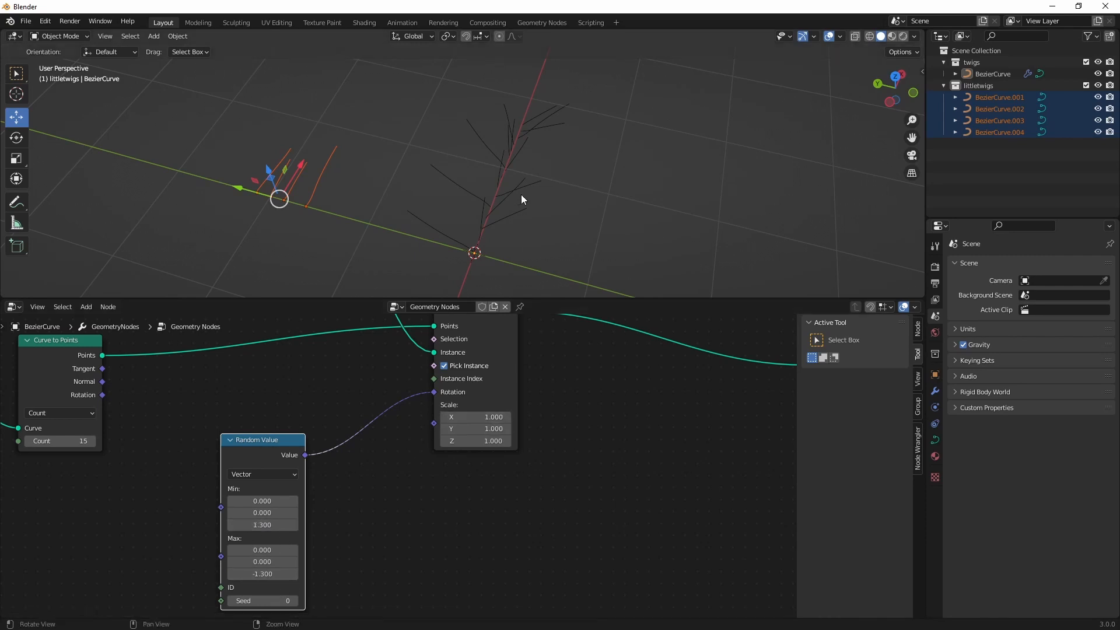
# Remove the Set Point Radius node while keeping Instance on Points linked to Group Output, and reposition the Group Output node.
pyautogui.moveTo(520, 194); pyautogui.dragTo(560, 152, button='middle')
pyautogui.press('Home')
pyautogui.scroll(-2, 531, 461)
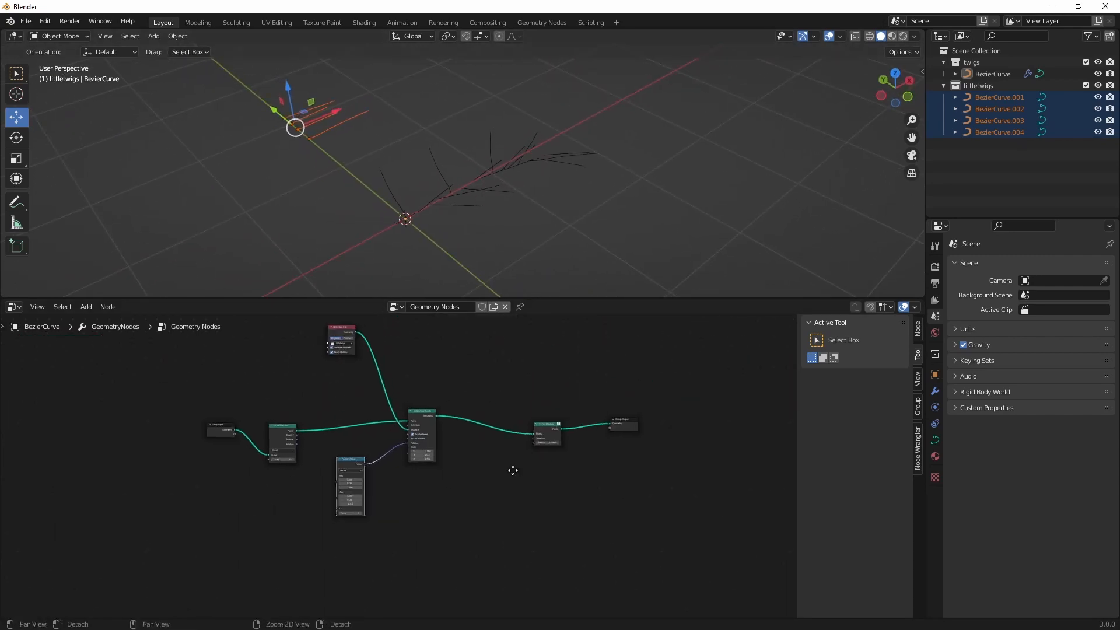
pyautogui.scroll(4, 547, 448)
pyautogui.press('g')
pyautogui.click(603, 461)
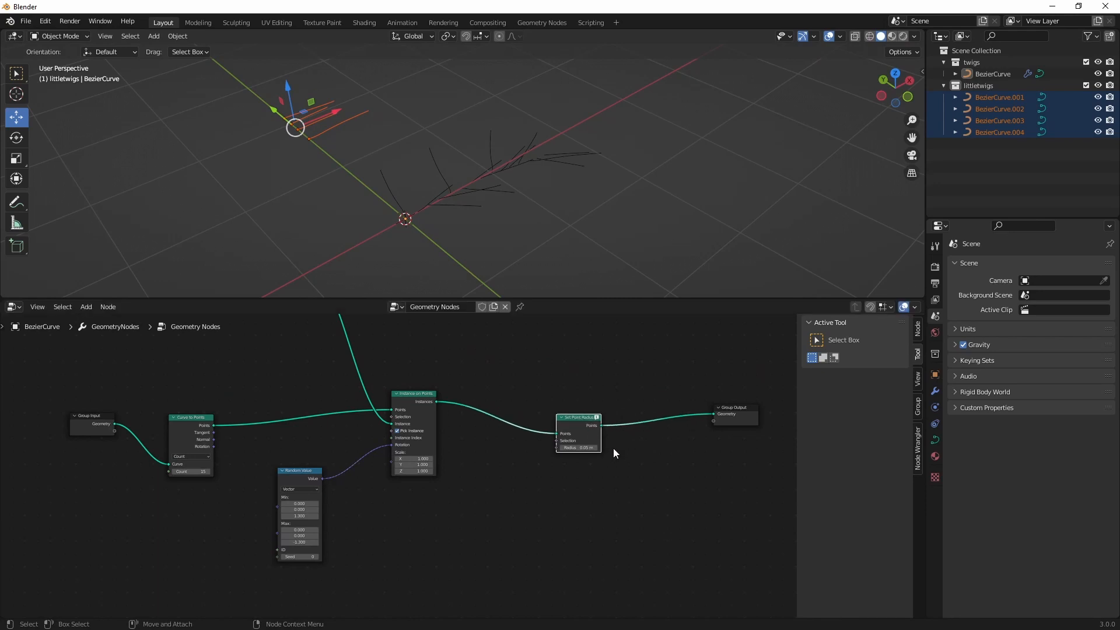
pyautogui.moveTo(611, 447); pyautogui.dragTo(562, 451, button='middle')
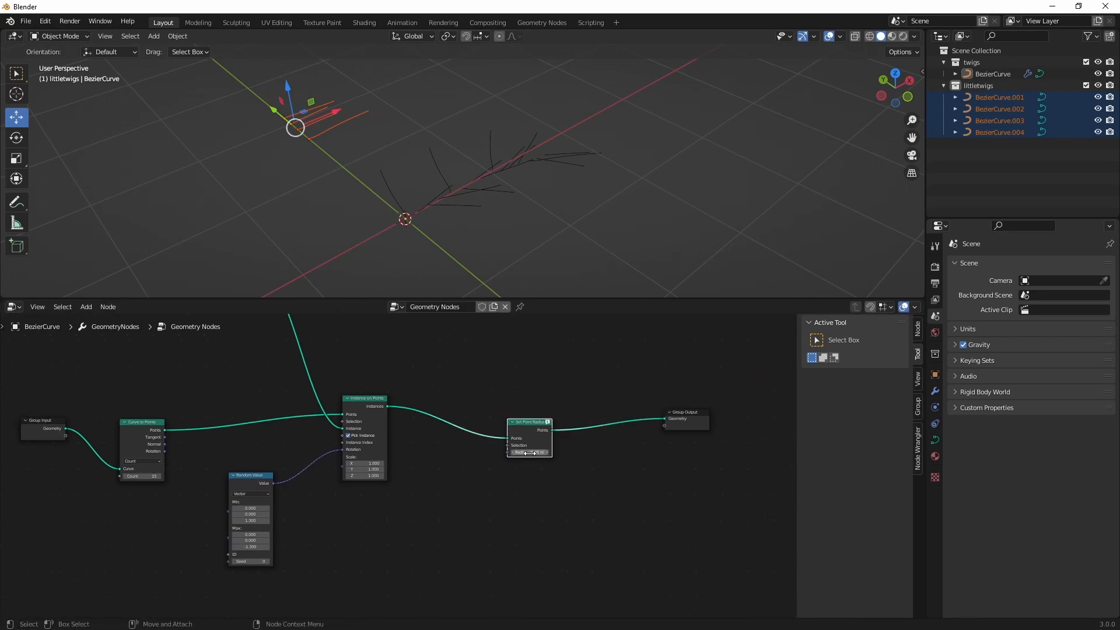
pyautogui.hotkey('ctrl', 'x')
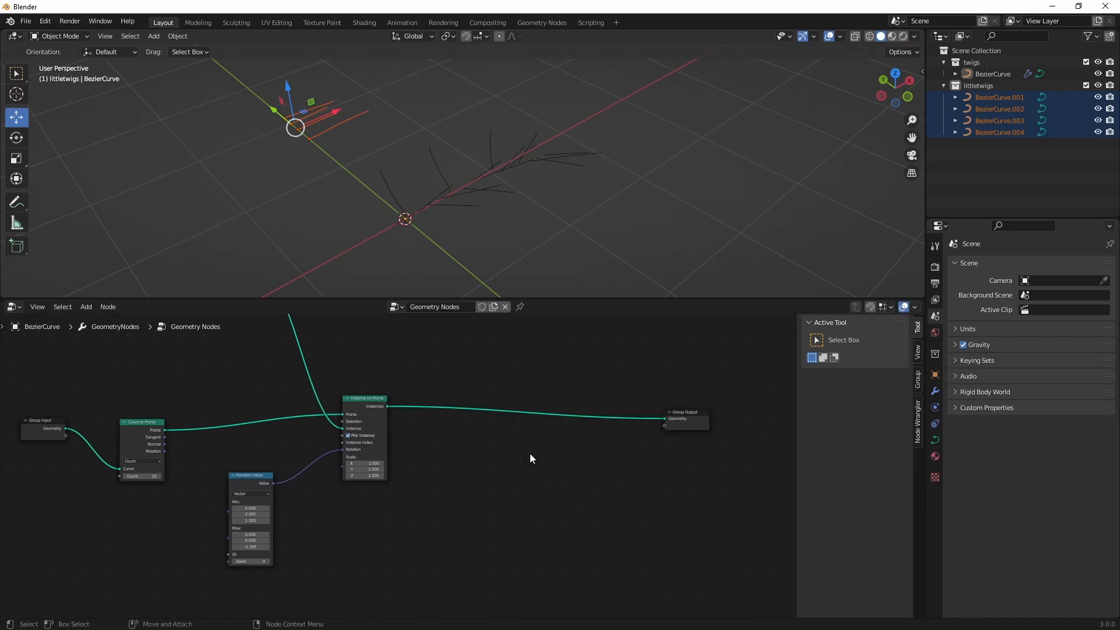
pyautogui.moveTo(677, 419); pyautogui.dragTo(700, 439)
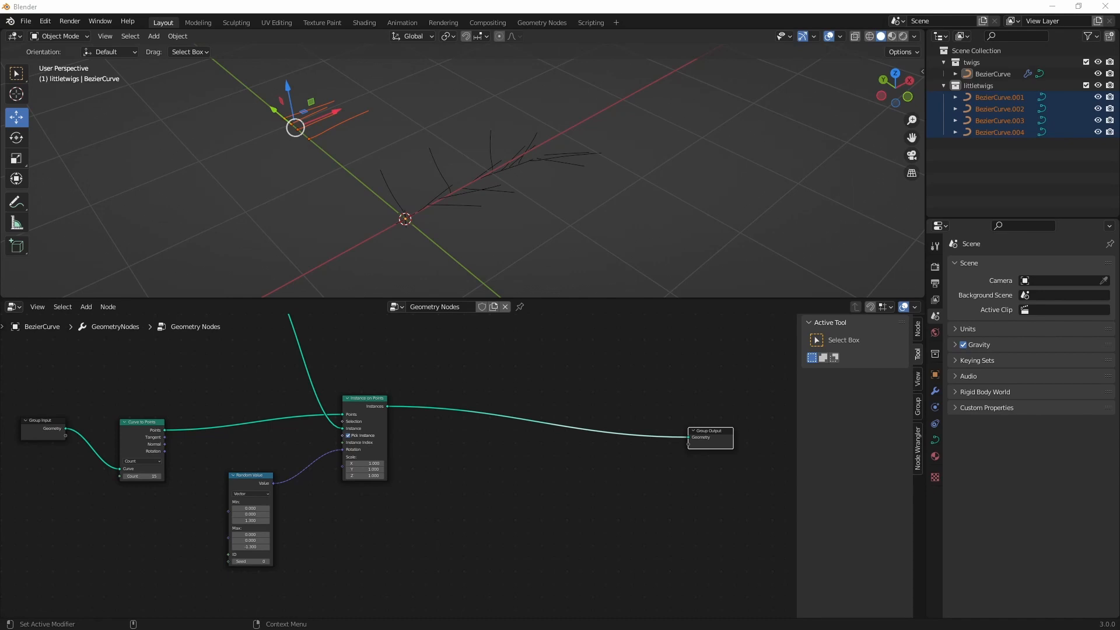
# Add a Join Geometry node on the link between Instance on Points and Group Output.
pyautogui.click(434, 443)
pyautogui.moveTo(428, 436); pyautogui.dragTo(502, 465, button='middle')
pyautogui.hotkey('shift', 'a')
pyautogui.write('s')
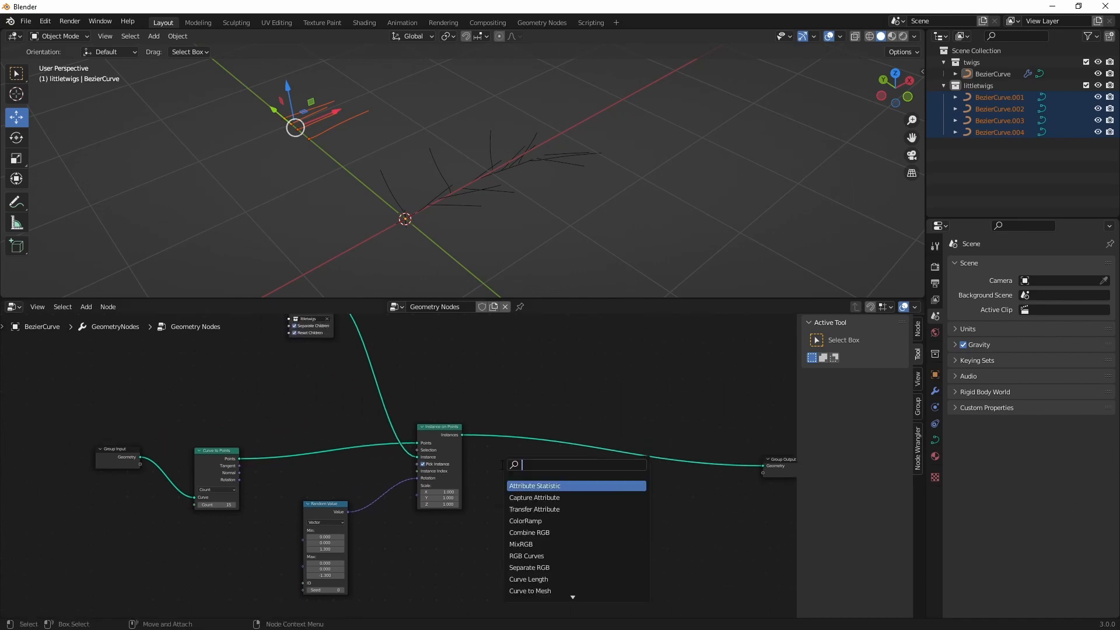
pyautogui.write('join')
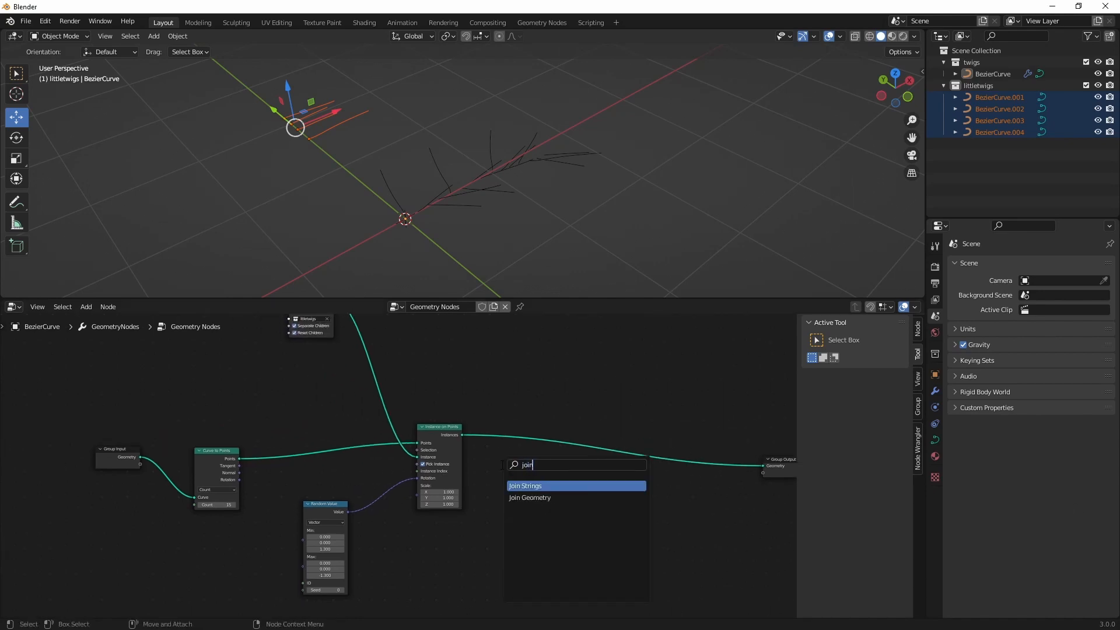
pyautogui.press('Down')
pyautogui.press('Return')
pyautogui.click(577, 465)
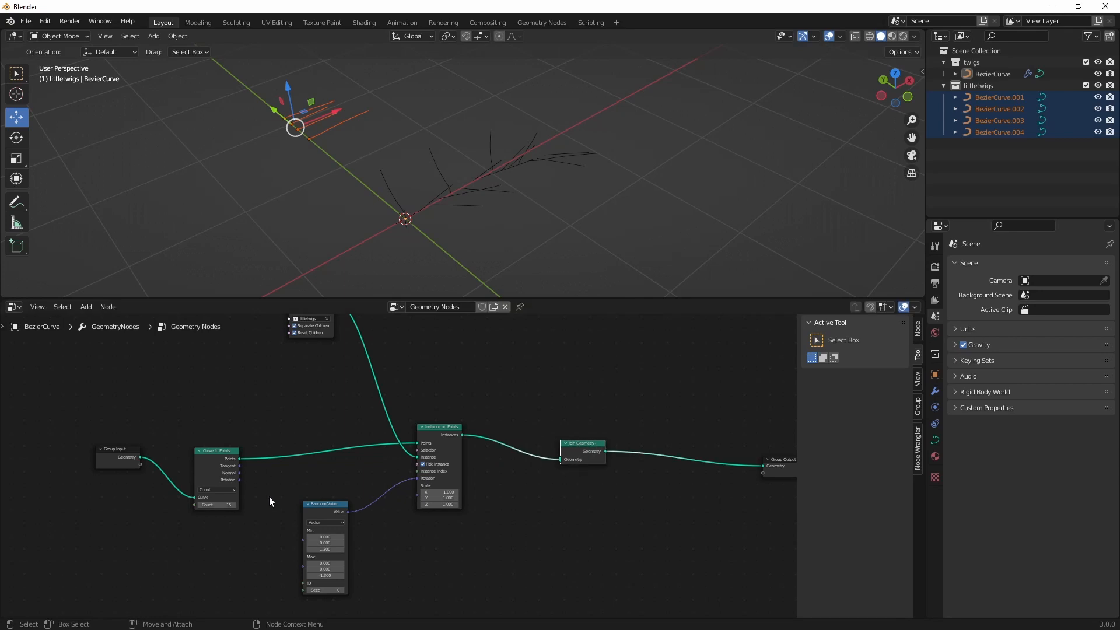
# Select the twig's Bezier curve and connect the Group Input's Geometry output to the Join Geometry node as well.
pyautogui.scroll(2, 270, 501)
pyautogui.moveTo(146, 438); pyautogui.dragTo(149, 425)
pyautogui.moveTo(464, 174); pyautogui.dragTo(454, 132, button='middle')
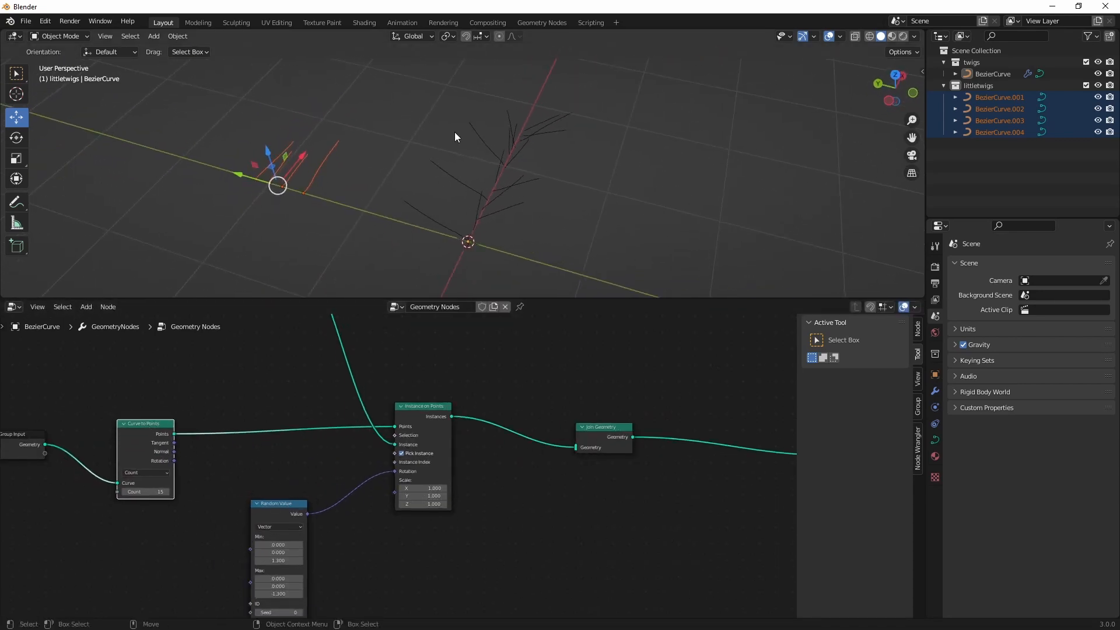
pyautogui.click(523, 104)
pyautogui.moveTo(495, 188); pyautogui.dragTo(469, 179, button='middle')
pyautogui.scroll(-4, 484, 154)
pyautogui.moveTo(606, 437); pyautogui.dragTo(640, 498)
pyautogui.moveTo(438, 406); pyautogui.dragTo(475, 331)
pyautogui.moveTo(408, 426); pyautogui.dragTo(477, 397, button='middle')
pyautogui.keyDown('alt'); pyautogui.moveTo(316, 434); pyautogui.dragTo(242, 415, button='middle'); pyautogui.keyUp('alt')
pyautogui.scroll(-3, 218, 416)
pyautogui.moveTo(107, 419); pyautogui.dragTo(555, 471)
# Rearrange the nodes so the Group Input link runs below the others and a wide gap separates Join Geometry from Group Output.
pyautogui.moveTo(79, 410); pyautogui.dragTo(73, 482)
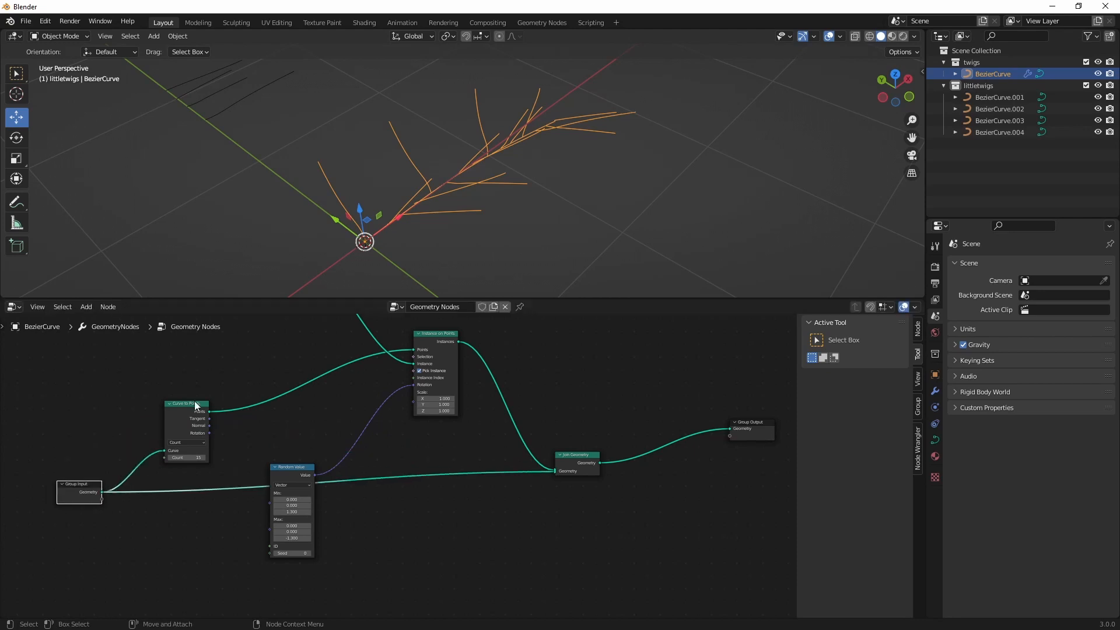
pyautogui.moveTo(194, 404); pyautogui.dragTo(184, 363)
pyautogui.moveTo(304, 471); pyautogui.dragTo(293, 387)
pyautogui.keyDown('alt'); pyautogui.moveTo(544, 474); pyautogui.dragTo(419, 499, button='middle'); pyautogui.keyUp('alt')
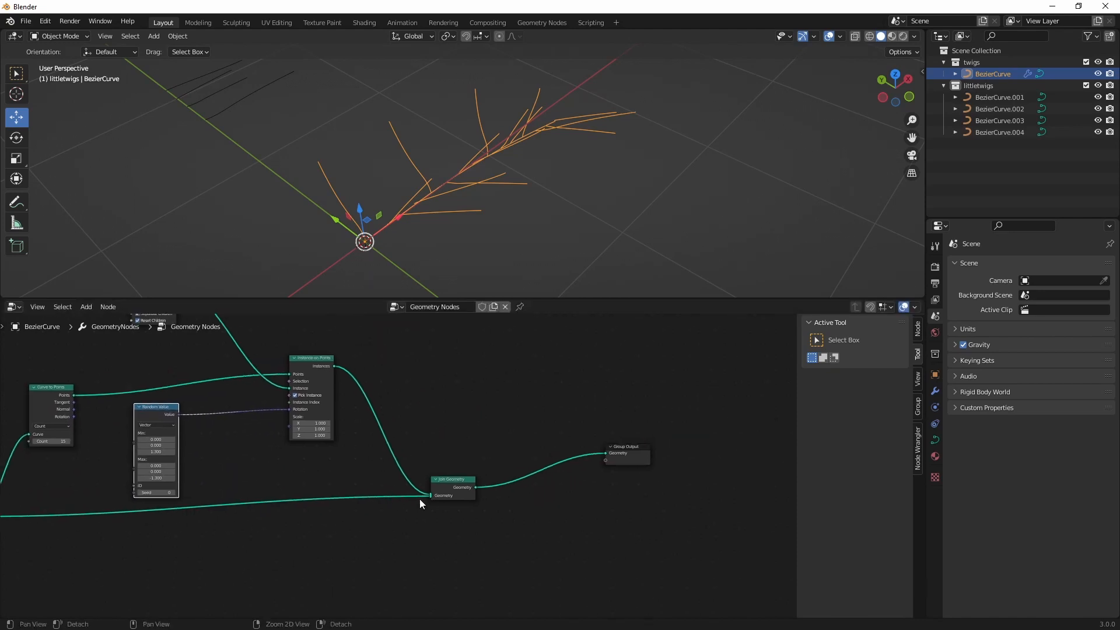
pyautogui.moveTo(445, 481); pyautogui.dragTo(445, 497)
pyautogui.moveTo(630, 452); pyautogui.dragTo(724, 501)
pyautogui.keyDown('alt'); pyautogui.moveTo(539, 428); pyautogui.dragTo(492, 433, button='middle'); pyautogui.keyUp('alt')
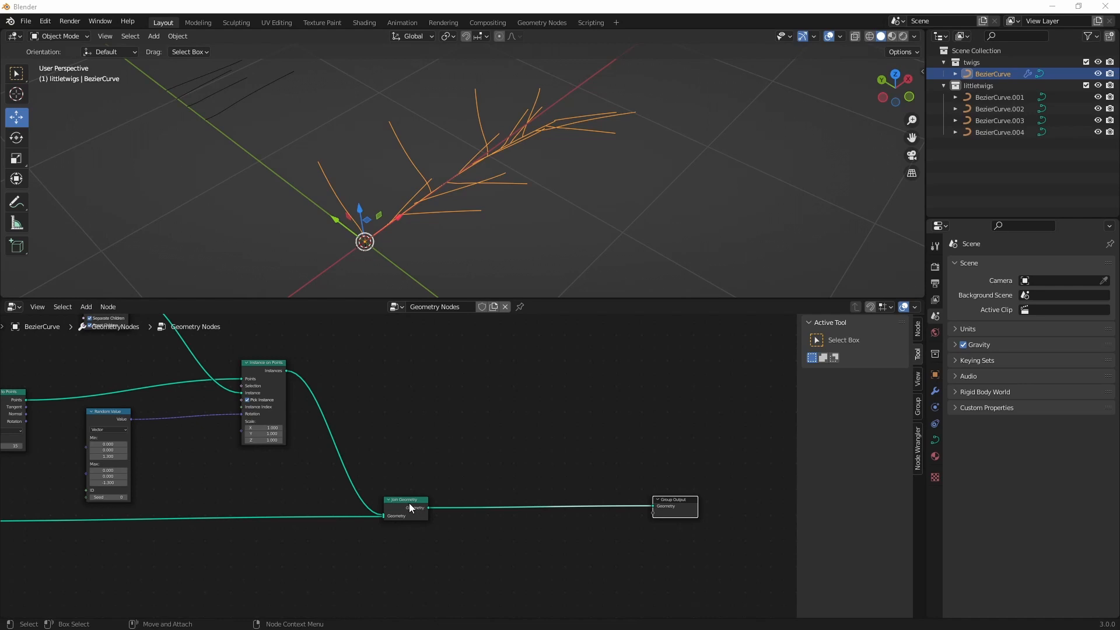
pyautogui.moveTo(404, 503); pyautogui.dragTo(346, 500)
# Insert a second Instance on Points node between Join Geometry and Group Output.
pyautogui.hotkey('shift', 'a')
pyautogui.write('s')
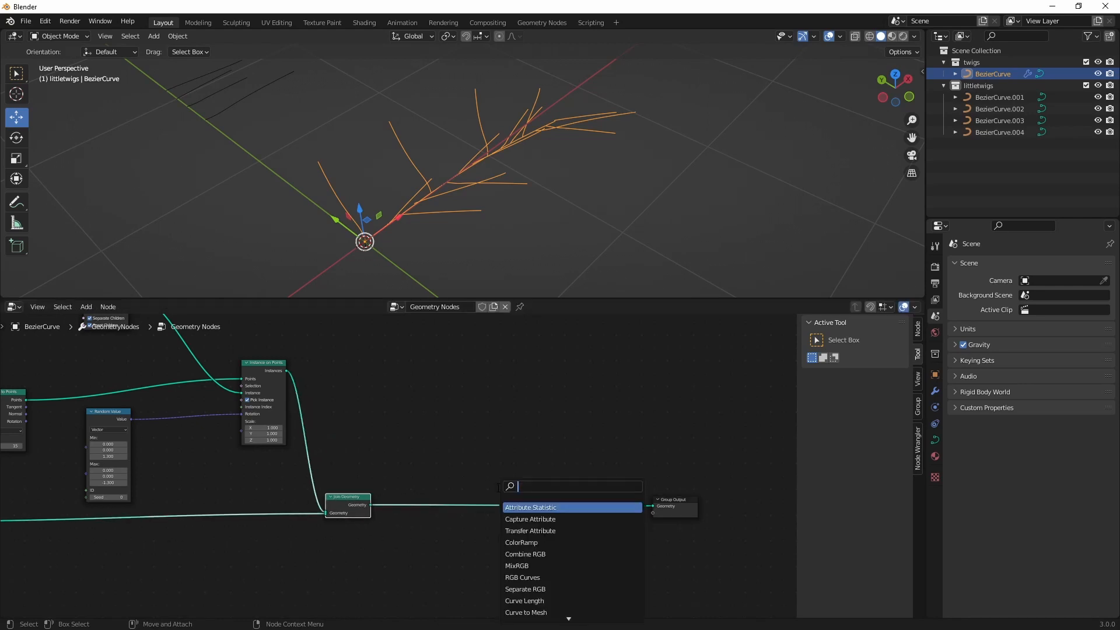
pyautogui.write('instance on')
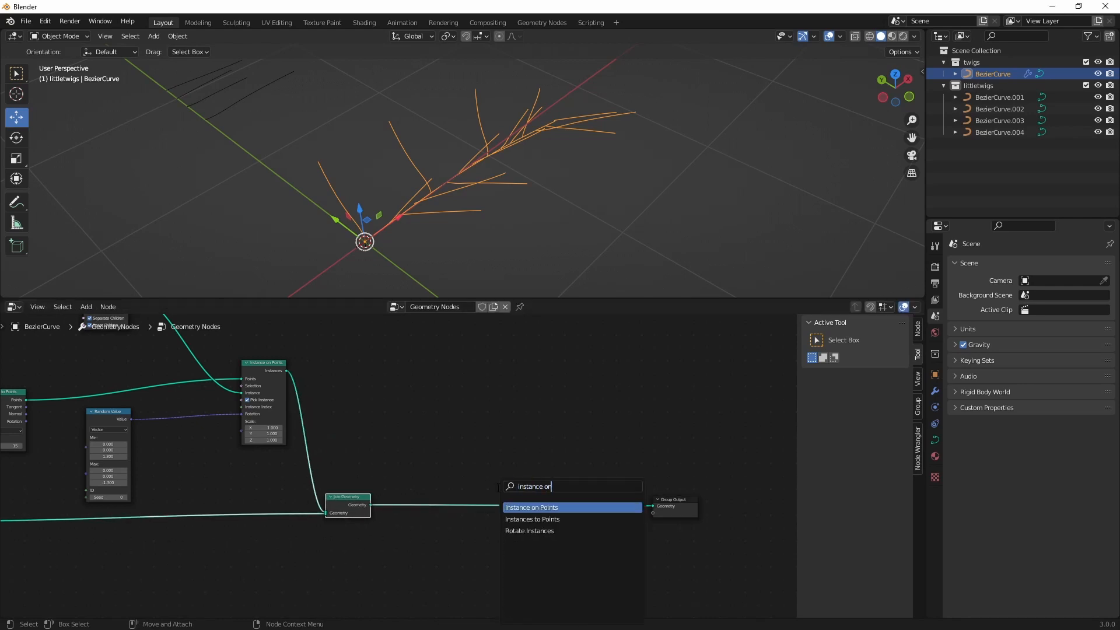
pyautogui.press('Return')
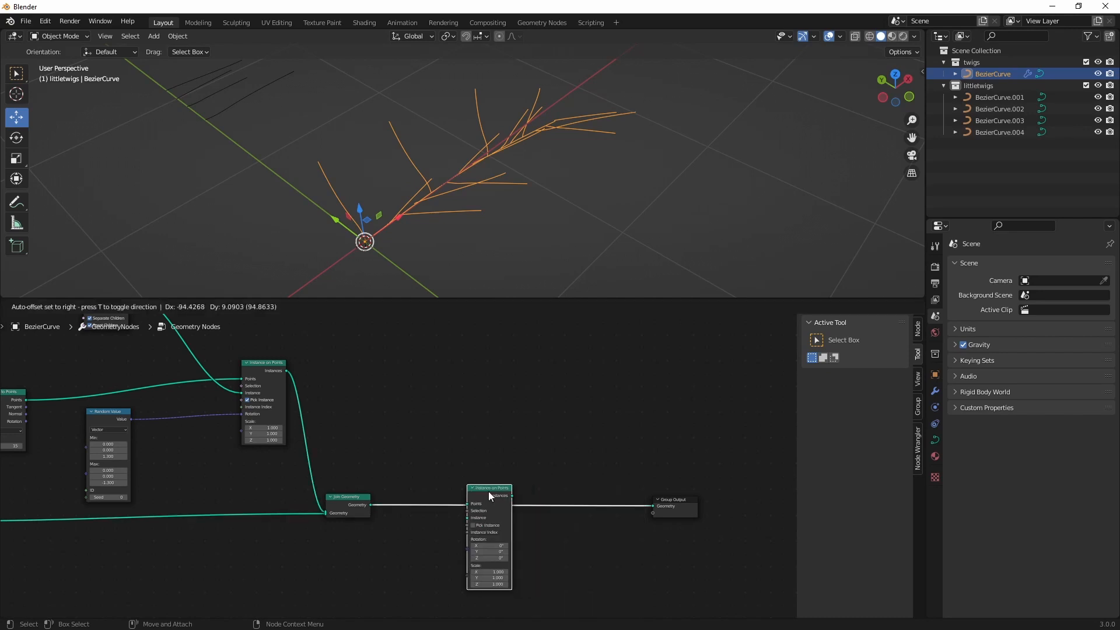
pyautogui.click(485, 491)
# Add a Grid node and connect its Mesh output to the Instance input of the second Instance on Points node.
pyautogui.moveTo(416, 220); pyautogui.dragTo(427, 223, button='middle')
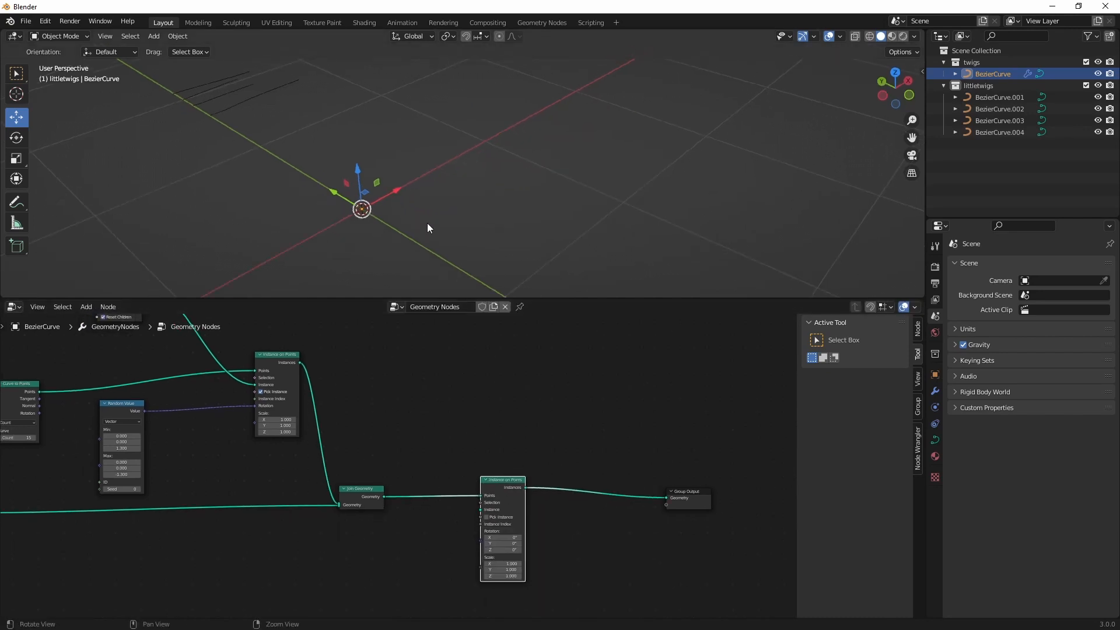
pyautogui.scroll(5, 449, 550)
pyautogui.moveTo(464, 548); pyautogui.dragTo(502, 479, button='middle')
pyautogui.hotkey('shift', 'a')
pyautogui.click(496, 488)
pyautogui.write('grid')
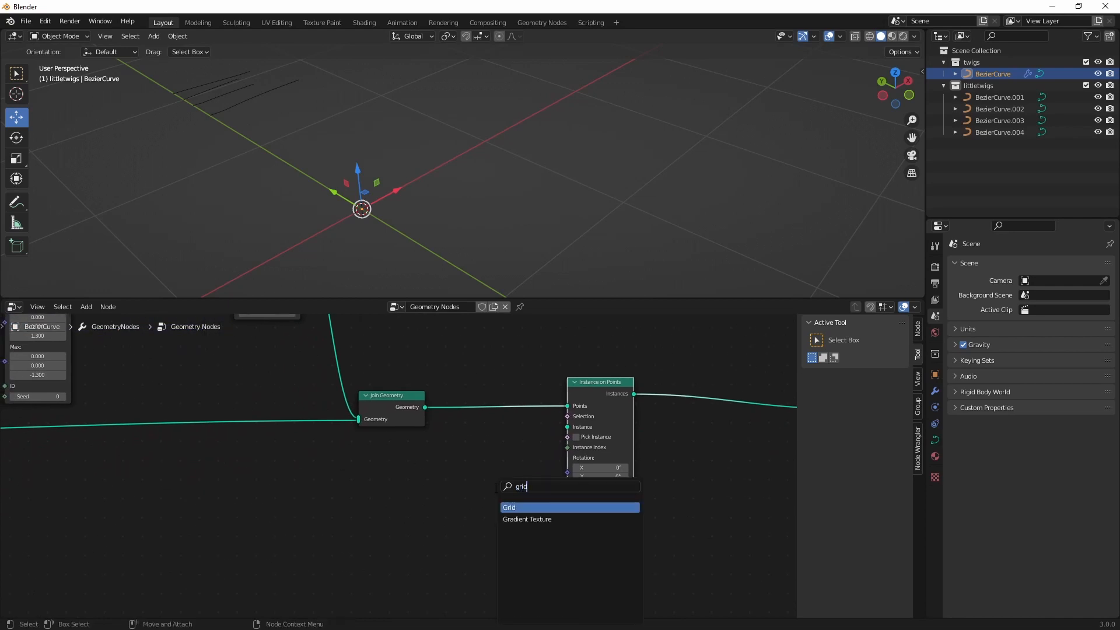
pyautogui.press('Return')
pyautogui.moveTo(446, 506); pyautogui.dragTo(567, 426)
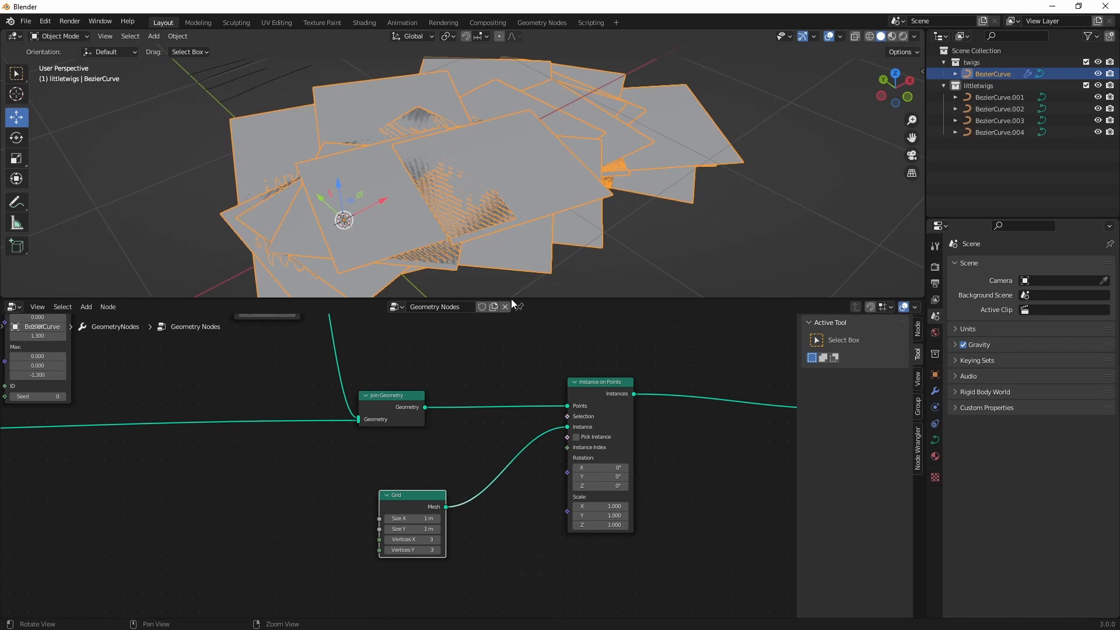
# Set the Grid node's Size X to 0.2 m and Size Y to 0.005 m, then deselect the curve.
pyautogui.click(422, 518)
pyautogui.write('.2')
pyautogui.press('Return')
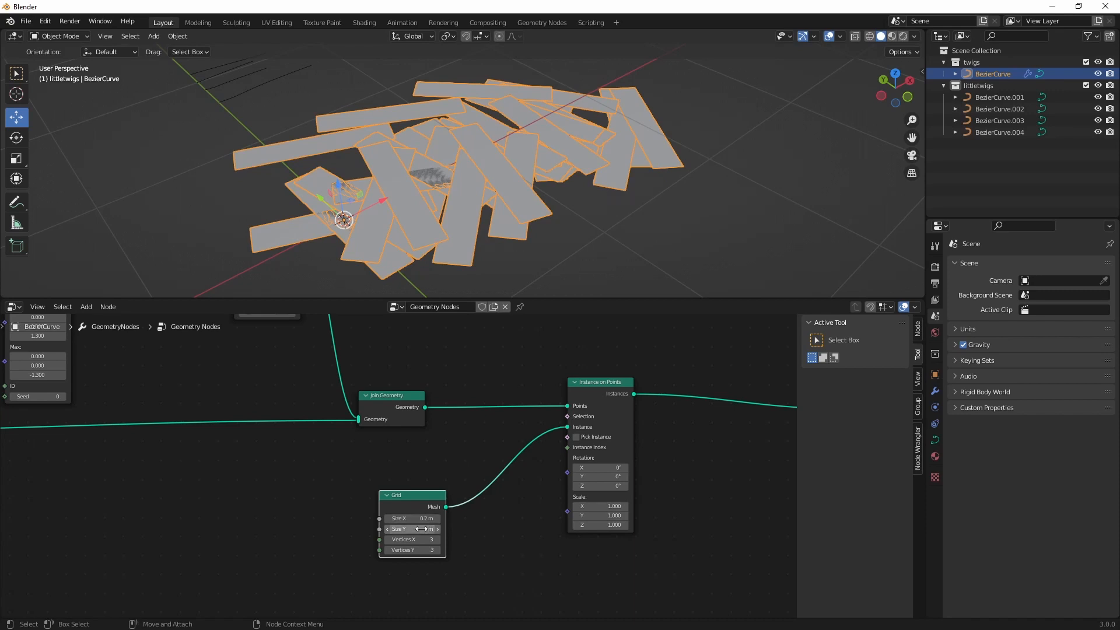
pyautogui.click(423, 531)
pyautogui.write('.005')
pyautogui.press('Return')
pyautogui.click(589, 215)
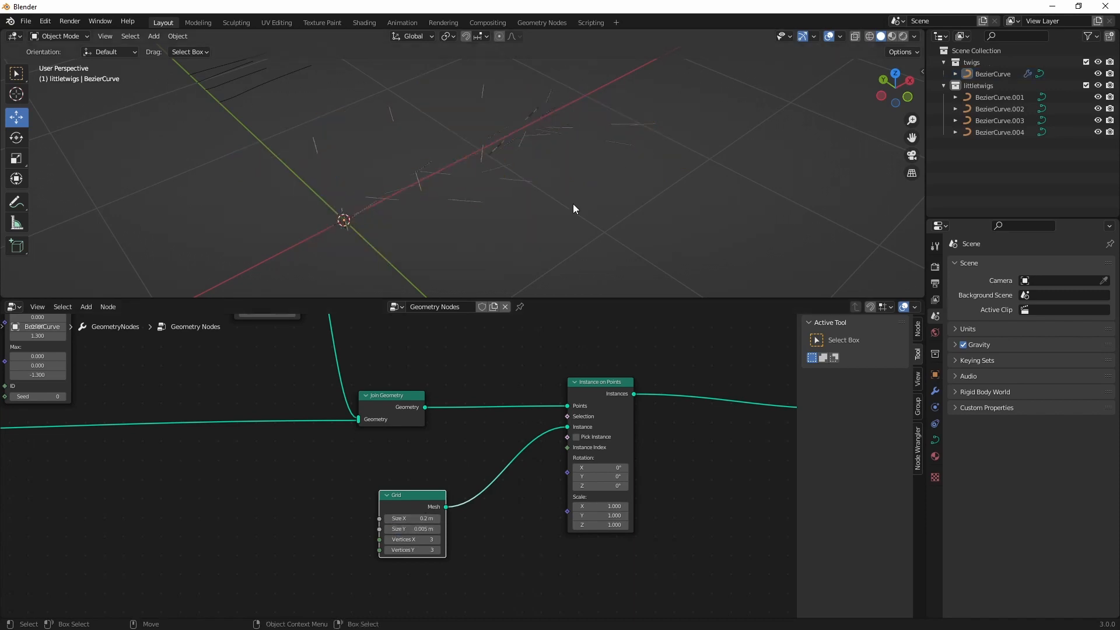
# Move the second Instance on Points and Grid nodes away from Join Geometry to make room for another node.
pyautogui.scroll(6, 501, 193)
pyautogui.moveTo(476, 187); pyautogui.dragTo(448, 235, button='middle')
pyautogui.moveTo(448, 387); pyautogui.dragTo(488, 426, button='middle')
pyautogui.scroll(-2, 488, 426)
pyautogui.moveTo(536, 495); pyautogui.dragTo(408, 452, button='middle')
pyautogui.scroll(3, 409, 452)
pyautogui.scroll(-2, 358, 382)
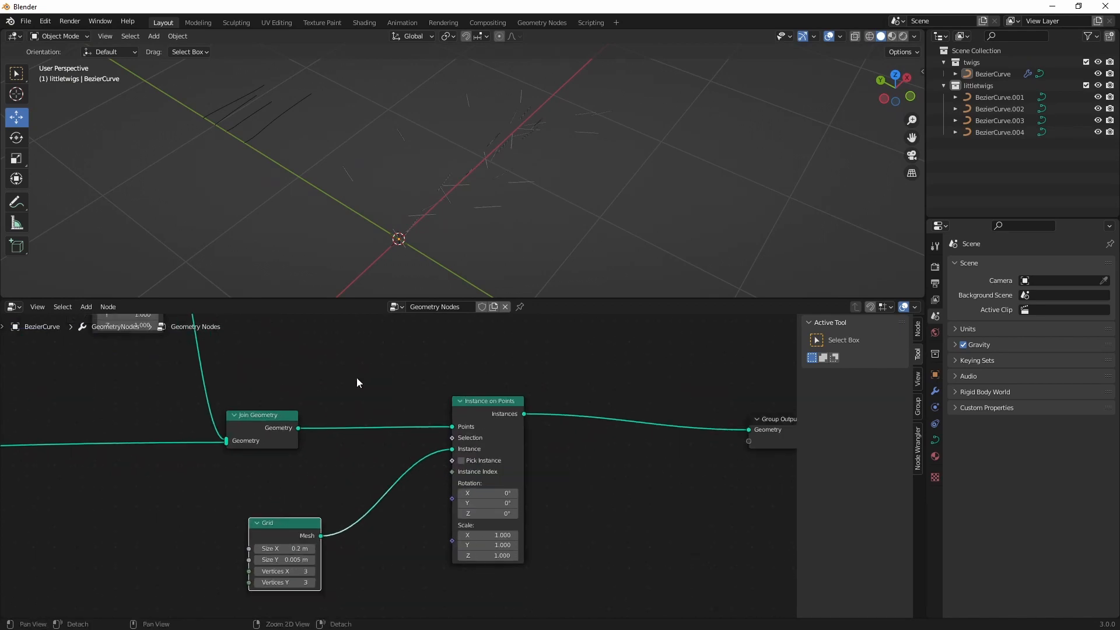
pyautogui.moveTo(305, 377); pyautogui.dragTo(295, 380, button='middle')
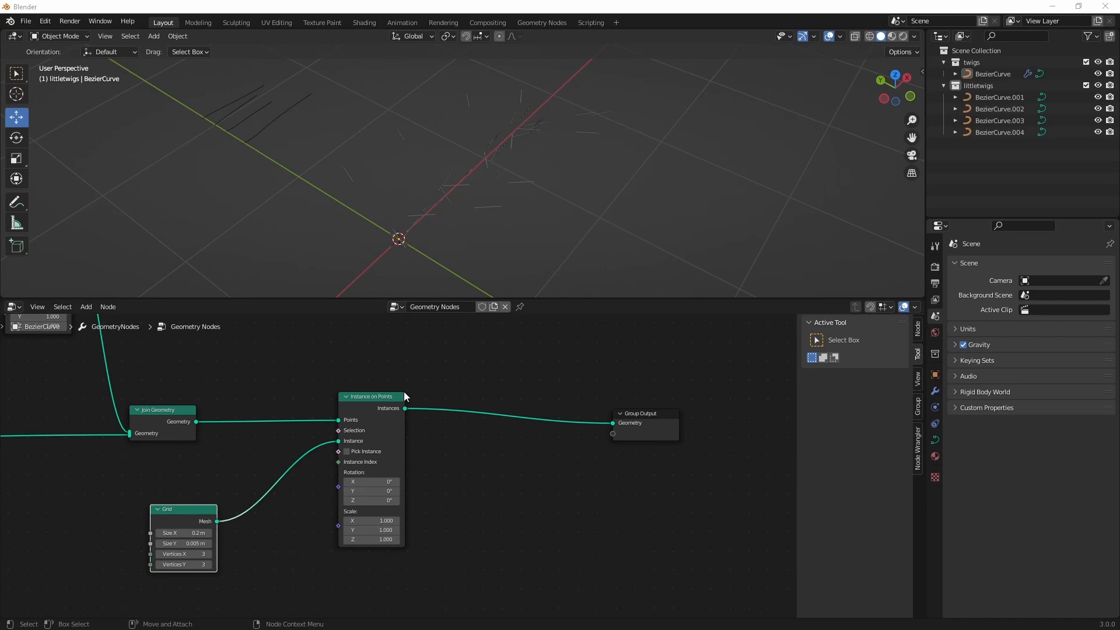
pyautogui.moveTo(373, 403); pyautogui.dragTo(435, 412)
pyautogui.moveTo(182, 507); pyautogui.dragTo(259, 540)
pyautogui.moveTo(442, 418); pyautogui.dragTo(470, 429)
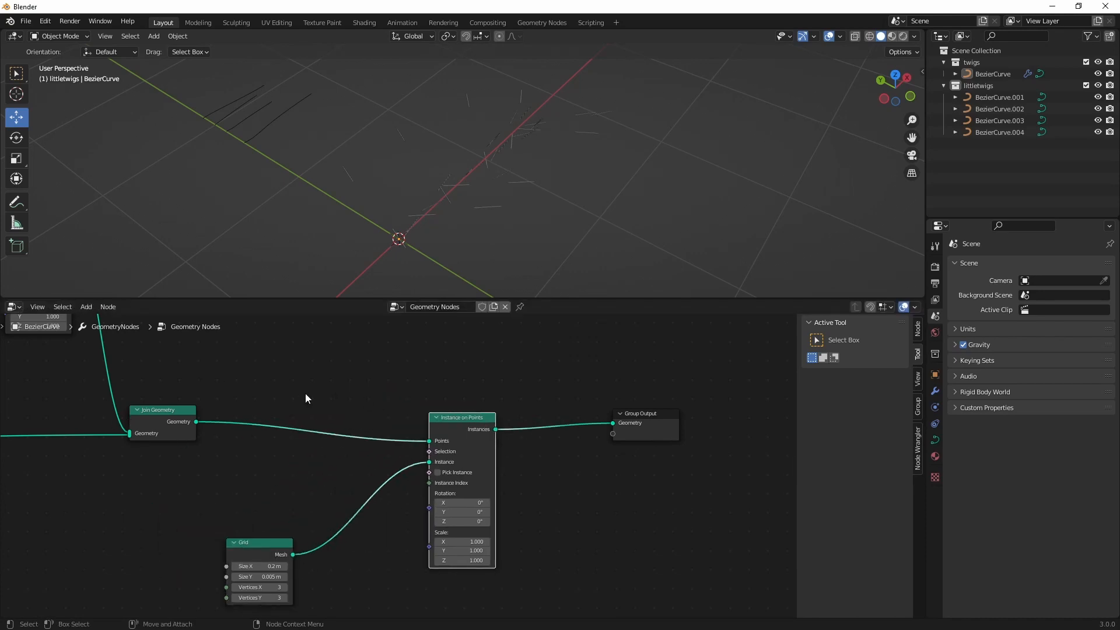
# Insert a Curve to Points node in Length mode between Join Geometry and the second Instance on Points.
pyautogui.click(306, 393)
pyautogui.hotkey('shift', 'a')
pyautogui.write('scurve to poi')
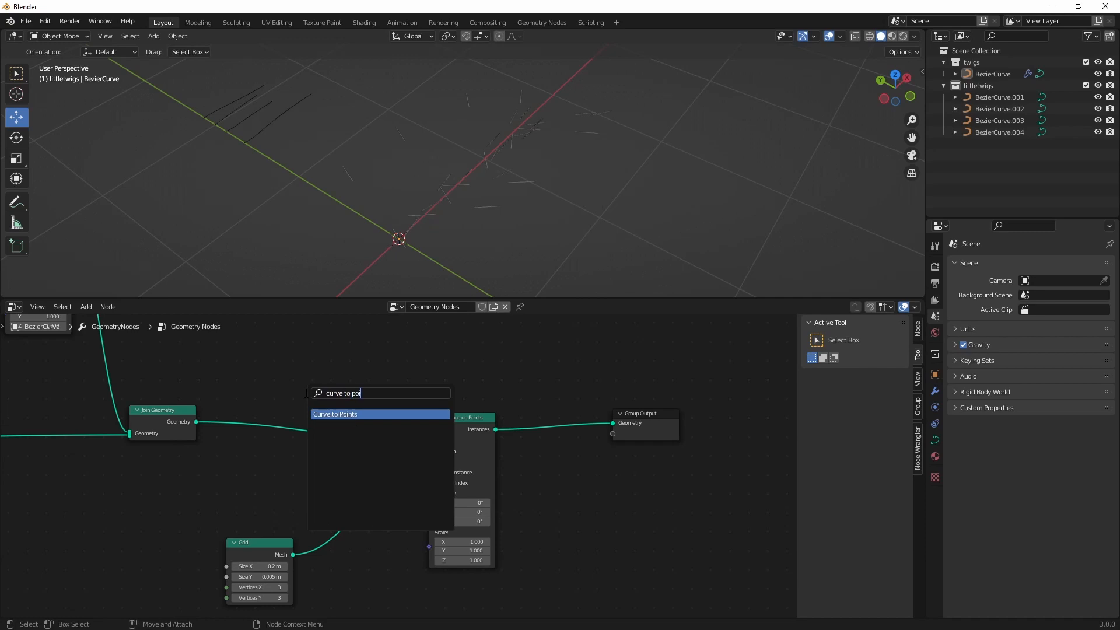
pyautogui.press('Return')
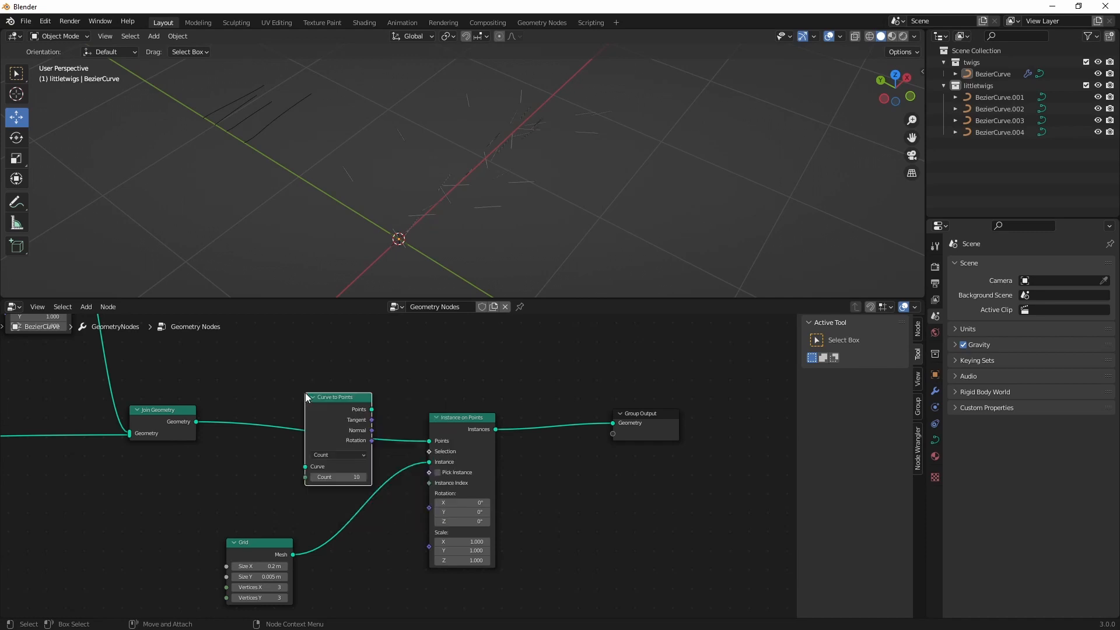
pyautogui.click(335, 455)
pyautogui.click(343, 486)
pyautogui.moveTo(347, 400); pyautogui.dragTo(299, 407)
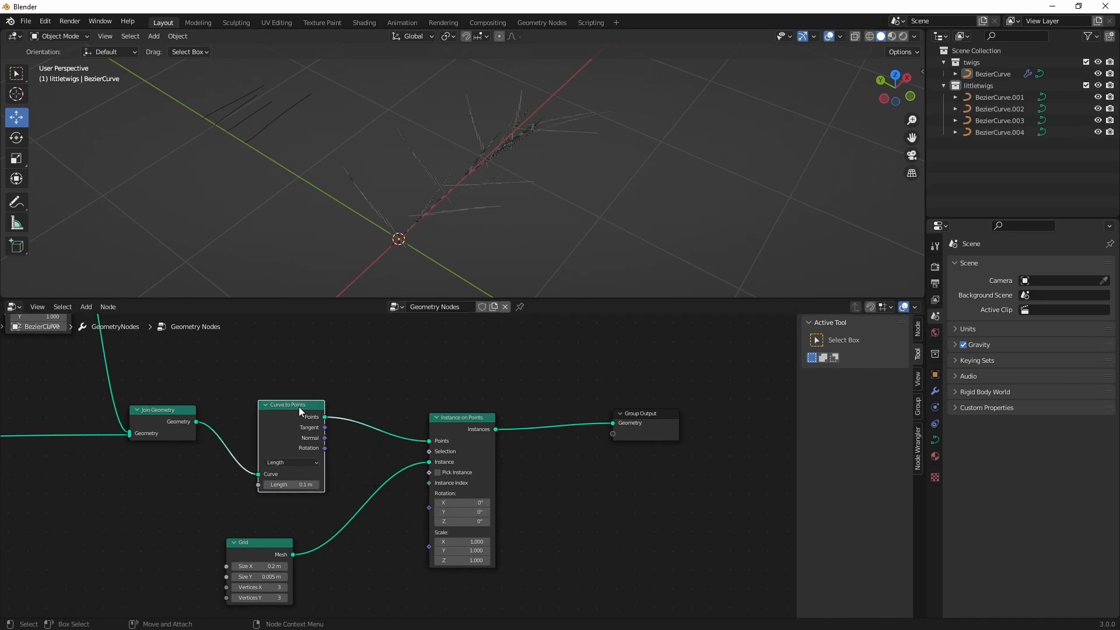
# Set the new Curve to Points node's Length to 0.01 m and move the Grid node closer beneath it.
pyautogui.moveTo(485, 116); pyautogui.dragTo(454, 166, button='middle')
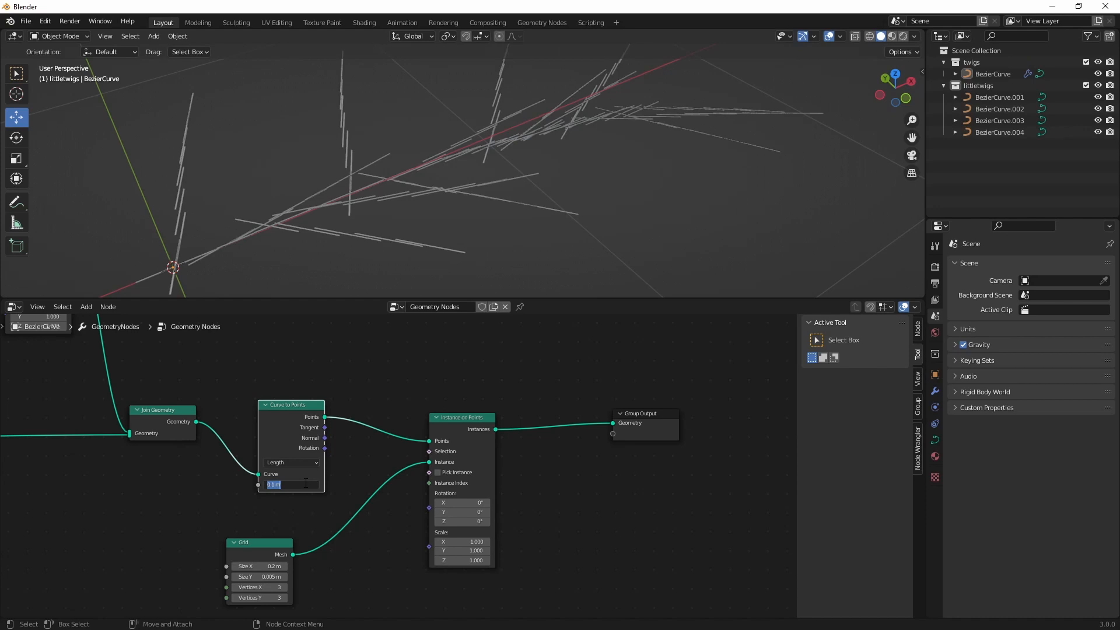
pyautogui.press('Return')
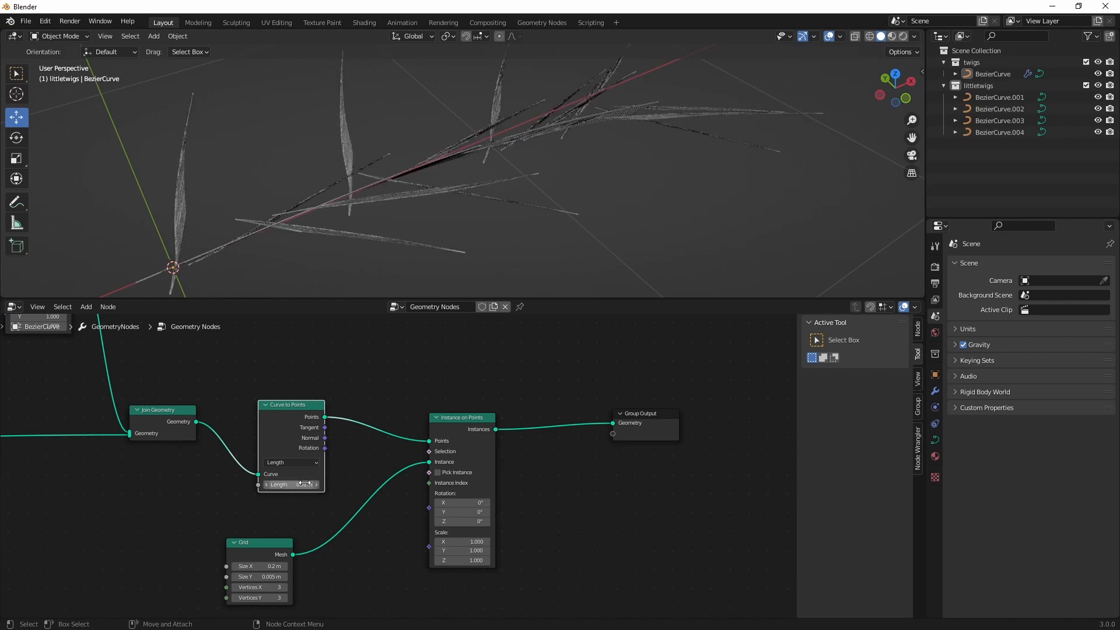
pyautogui.moveTo(477, 173); pyautogui.dragTo(479, 230, button='middle')
pyautogui.moveTo(397, 542); pyautogui.dragTo(429, 508, button='middle')
pyautogui.moveTo(295, 525); pyautogui.dragTo(259, 490)
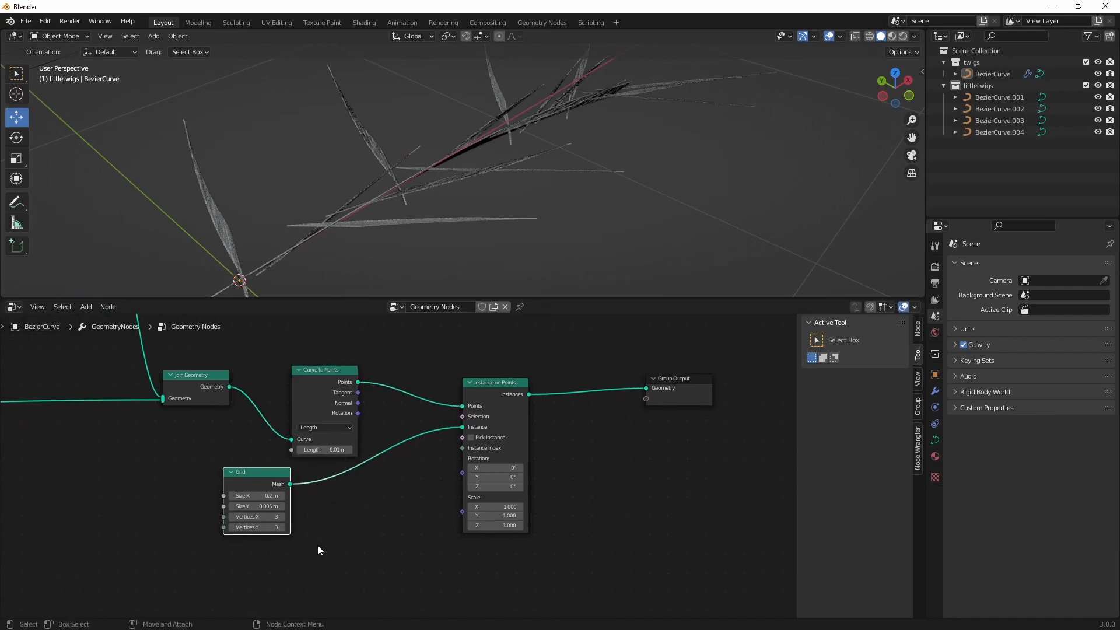
# Add a Vector Random Value node below the Grid and connect its Value to the second Instance on Points node's Rotation.
pyautogui.hotkey('shift', 'a')
pyautogui.write('srandom')
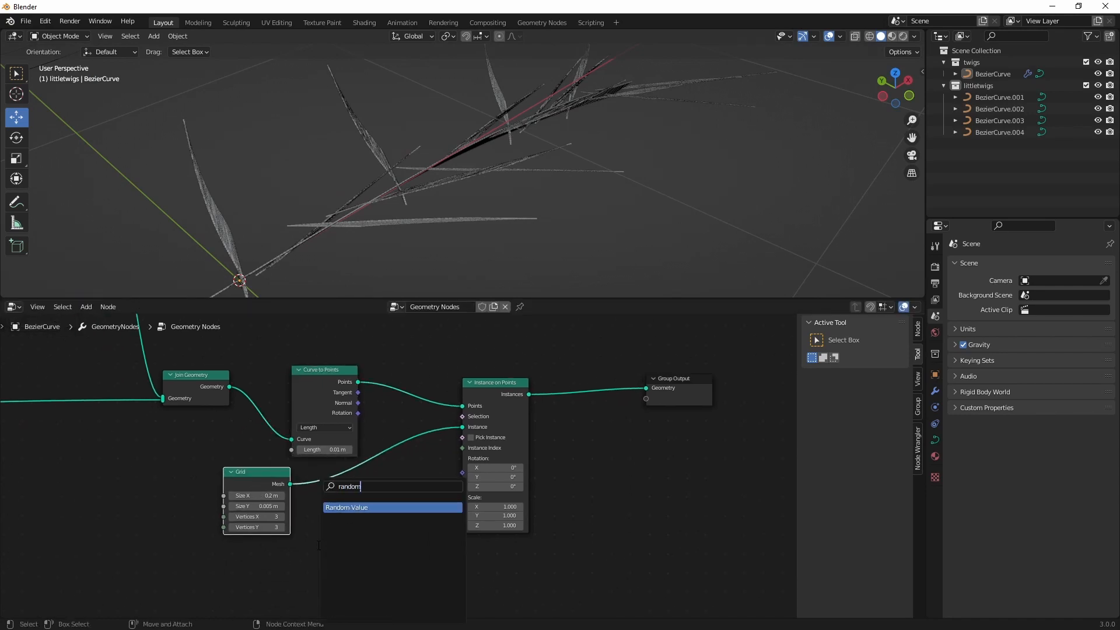
pyautogui.press('Return')
pyautogui.click(317, 544)
pyautogui.click(354, 575)
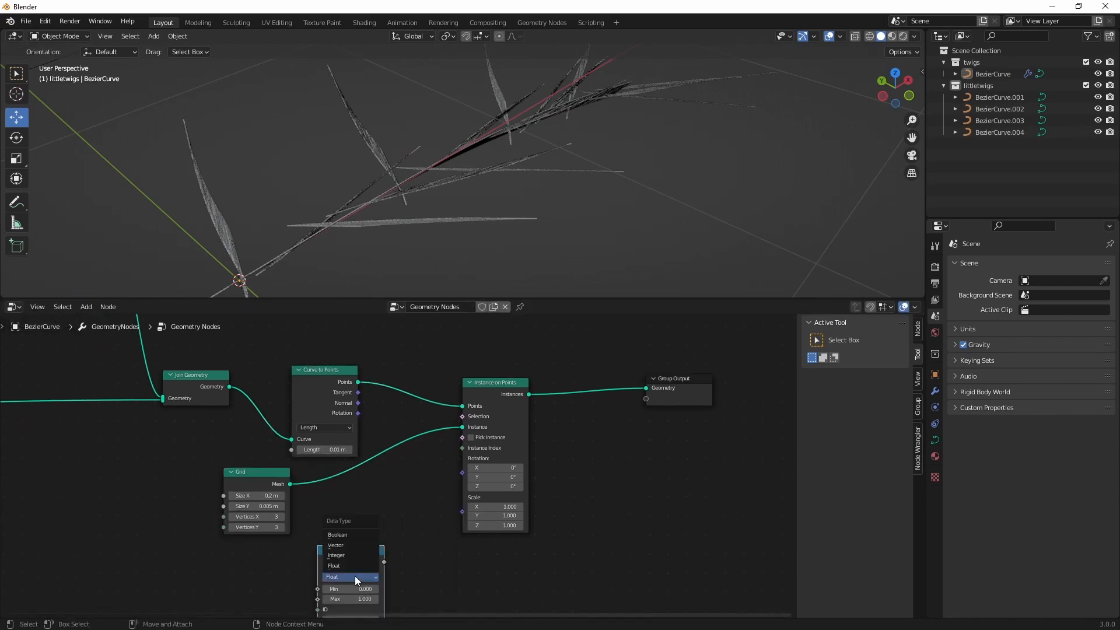
pyautogui.click(348, 545)
pyautogui.moveTo(383, 561); pyautogui.dragTo(462, 473)
pyautogui.moveTo(476, 218); pyautogui.dragTo(409, 216, button='middle')
pyautogui.moveTo(362, 592); pyautogui.dragTo(390, 523, button='middle')
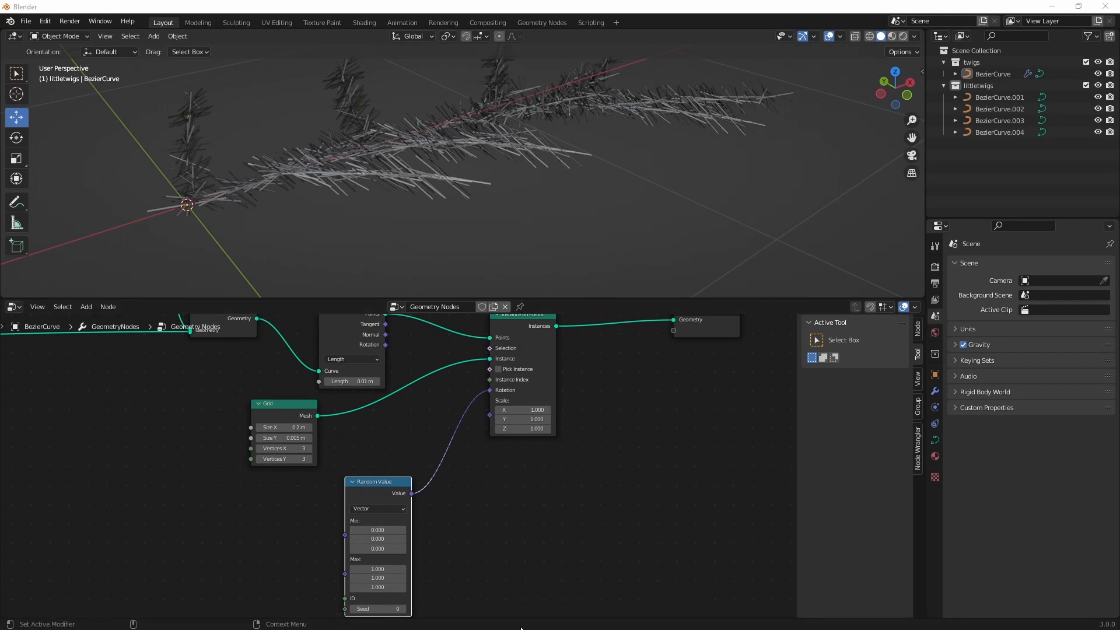
# Set all three Max components of the Random Value node feeding the needles' rotation to 360.
pyautogui.click(377, 569)
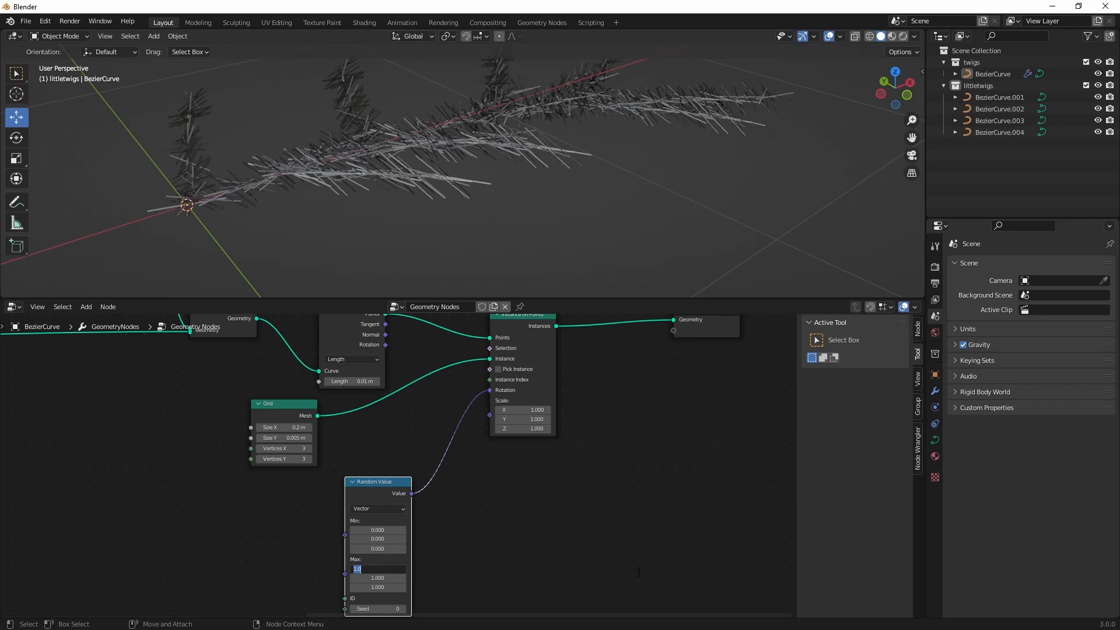
pyautogui.moveTo(376, 569); pyautogui.dragTo(426, 569)
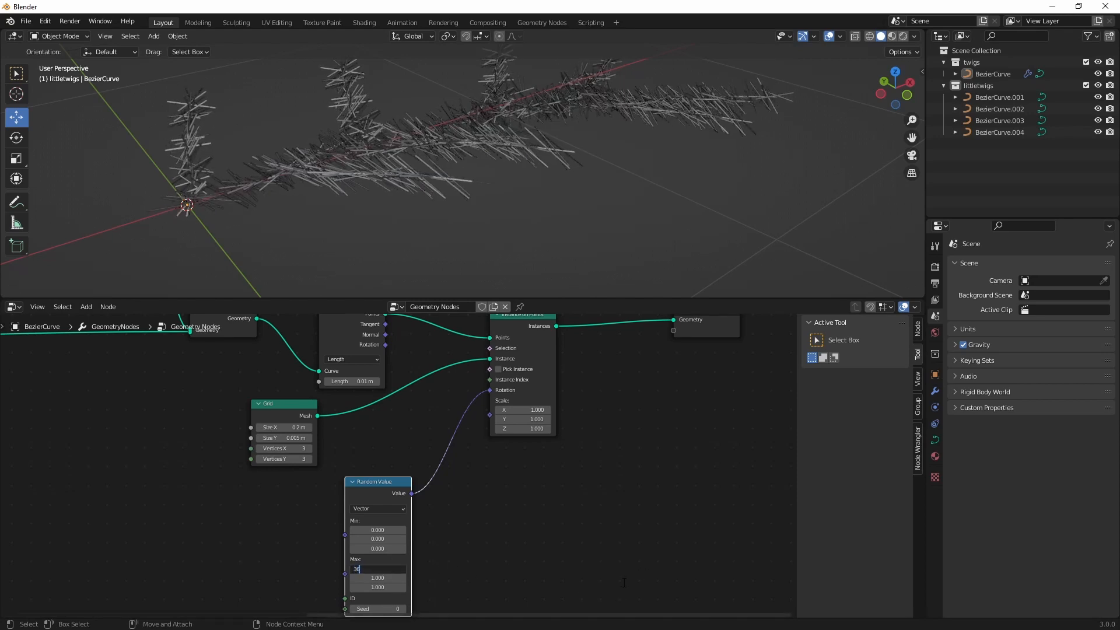
pyautogui.press('Return')
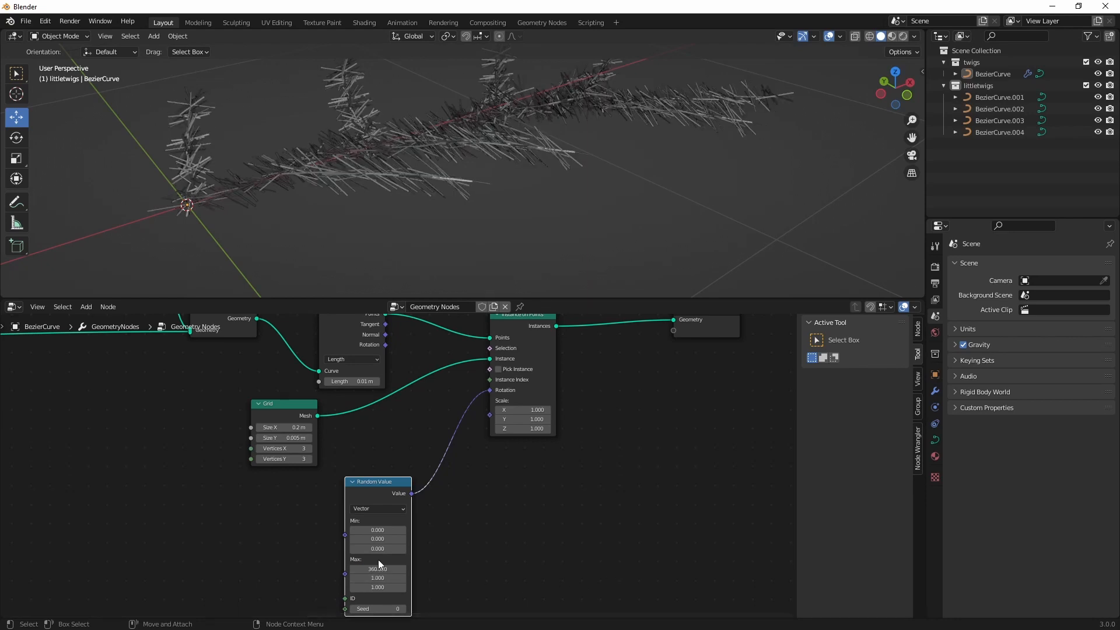
pyautogui.press('Return')
pyautogui.click(428, 578)
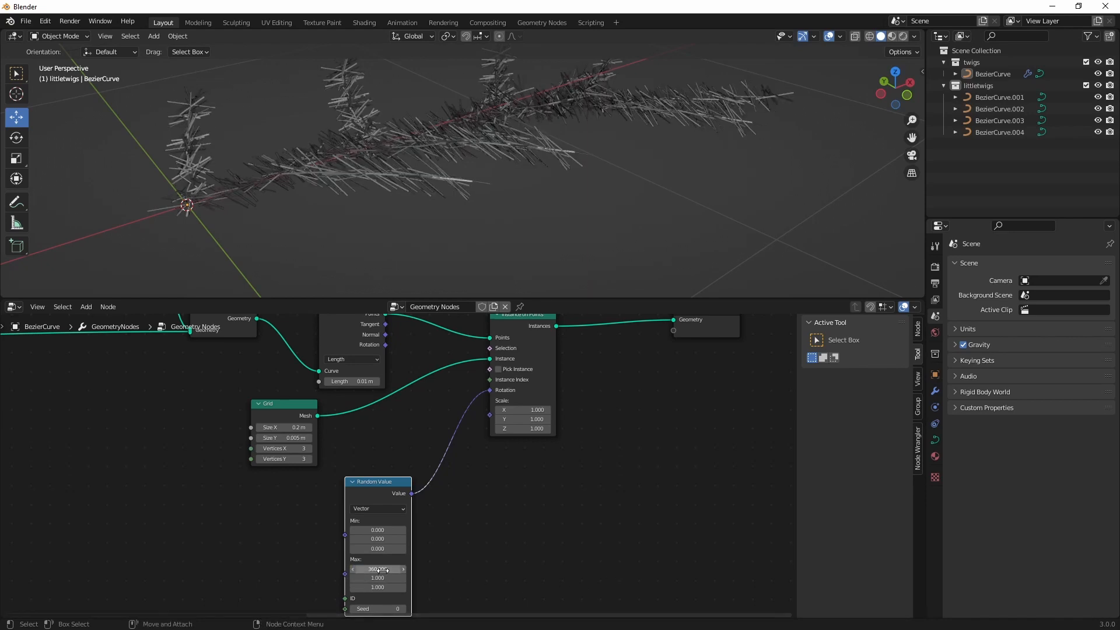
pyautogui.moveTo(378, 568); pyautogui.dragTo(378, 587)
pyautogui.write('360.0')
pyautogui.click(446, 569)
# Select the BezierCurve twig in the twigs collection and duplicate it, placing the copy beside the original.
pyautogui.moveTo(478, 233); pyautogui.dragTo(554, 186, button='middle')
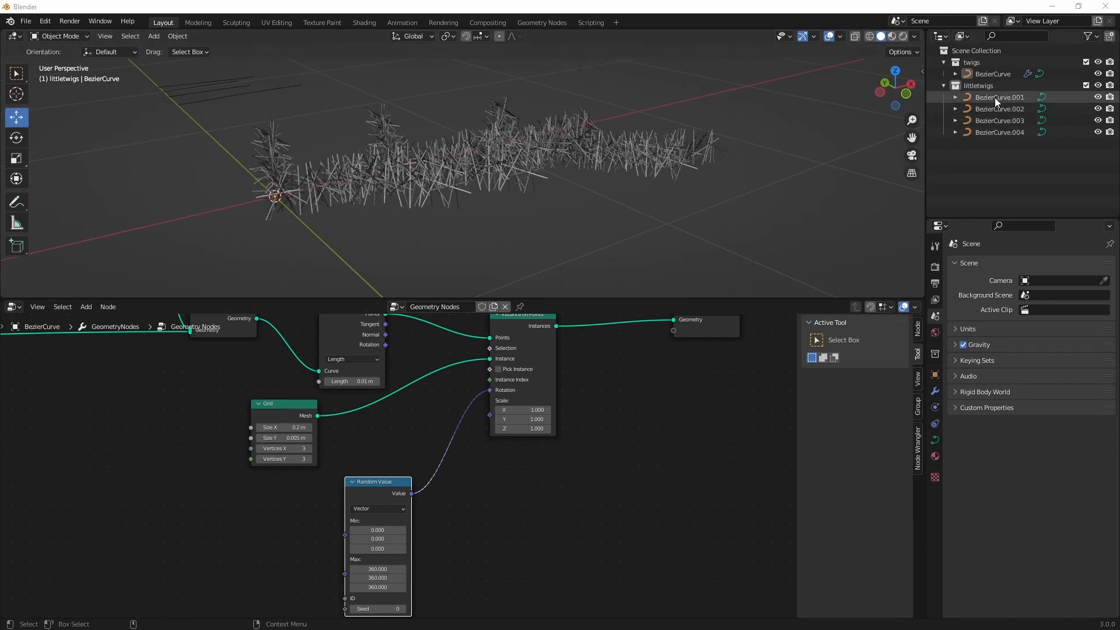
pyautogui.click(994, 76)
pyautogui.keyDown('alt'); pyautogui.moveTo(430, 172); pyautogui.dragTo(500, 175); pyautogui.keyUp('alt')
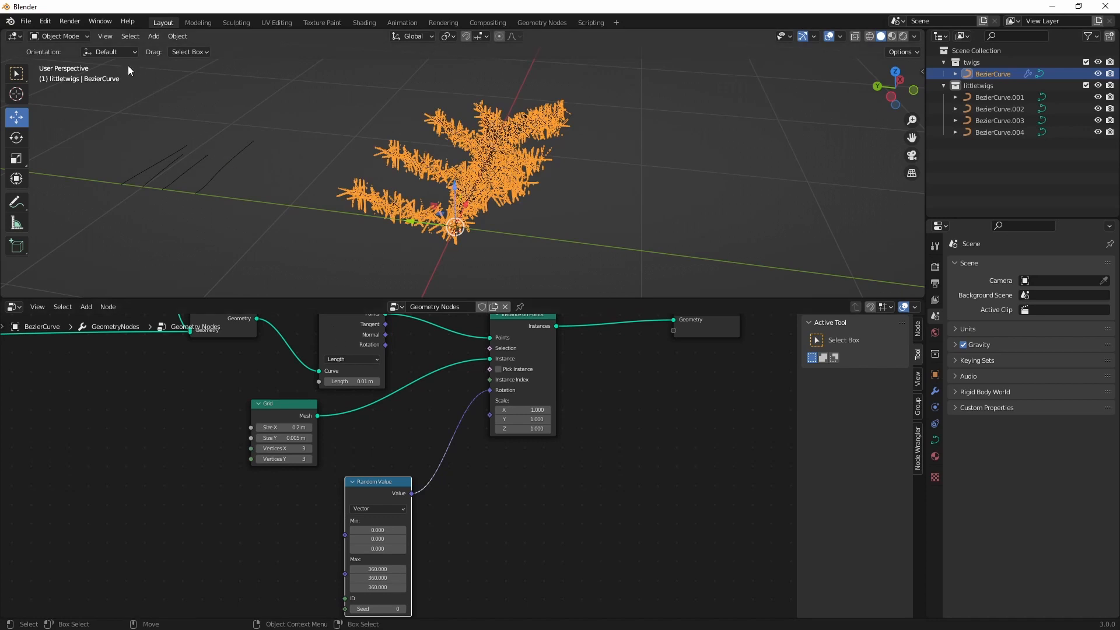
pyautogui.click(178, 37)
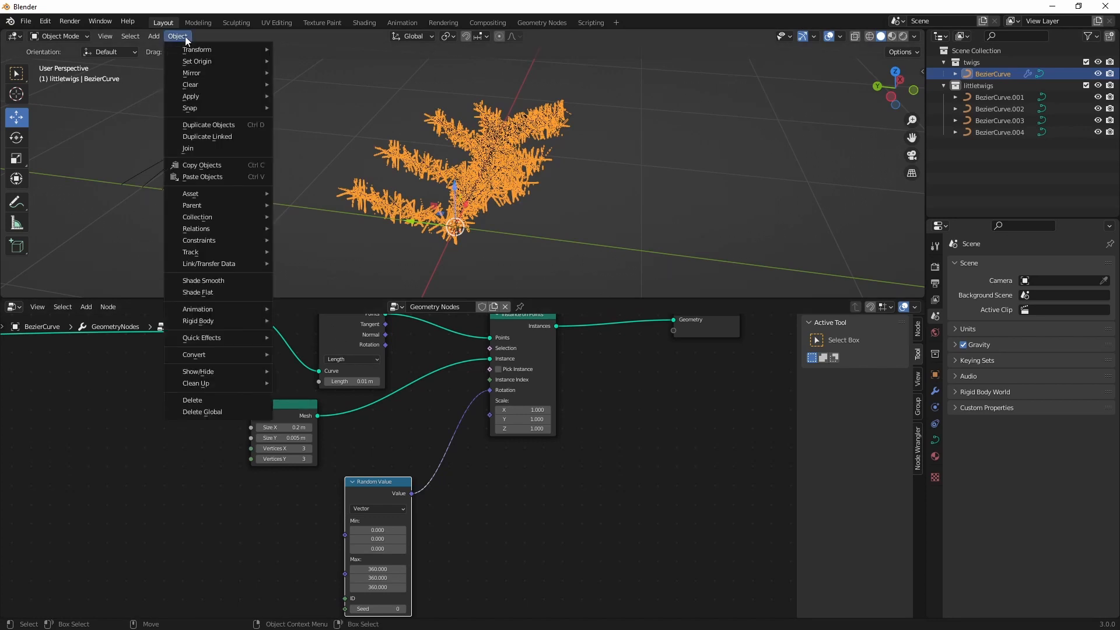
pyautogui.click(236, 123)
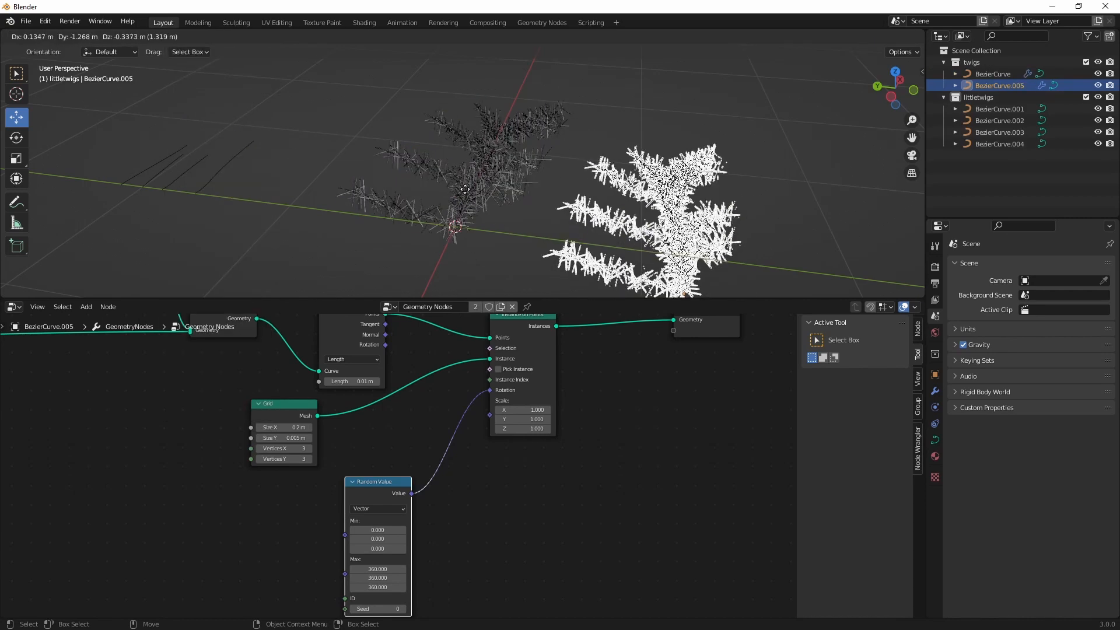
pyautogui.click(461, 155)
pyautogui.keyDown('alt'); pyautogui.moveTo(639, 209); pyautogui.dragTo(583, 196, button='middle'); pyautogui.keyUp('alt')
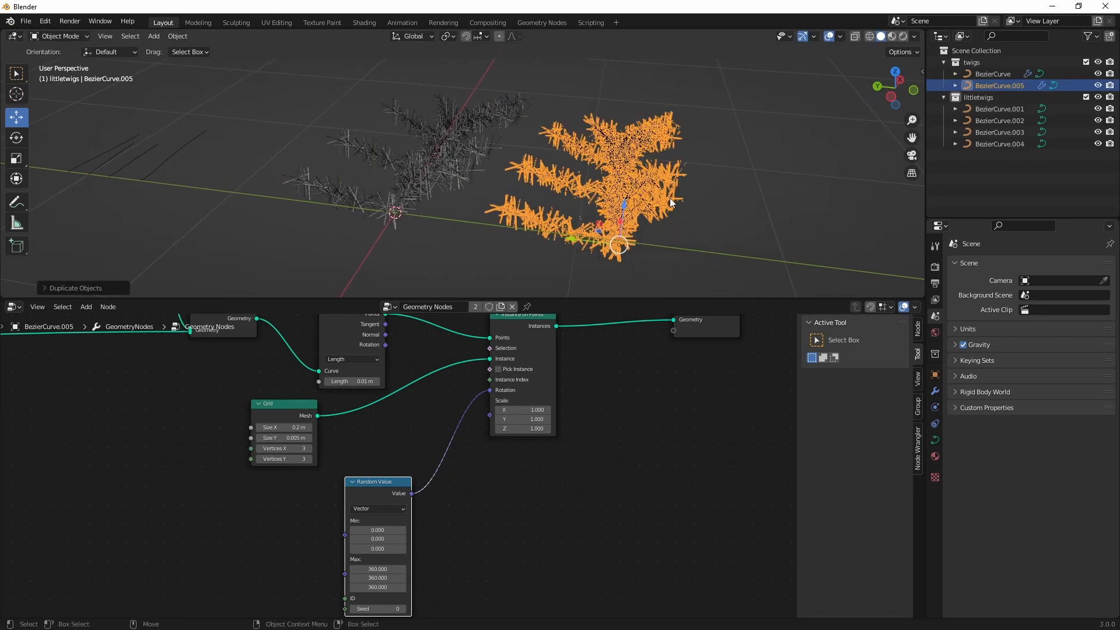
# Duplicate the twig copy twice more, placing each new copy farther along to form a row of four twigs.
pyautogui.hotkey('shift', 'd')
pyautogui.click(898, 216)
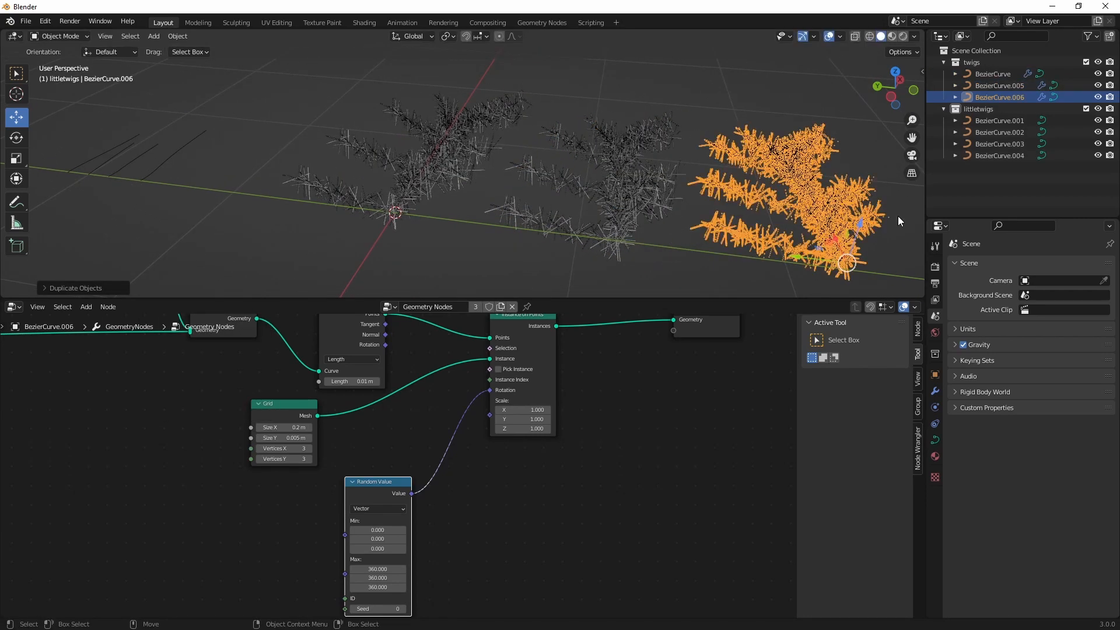
pyautogui.keyDown('shift'); pyautogui.moveTo(898, 215); pyautogui.dragTo(567, 191, button='middle'); pyautogui.keyUp('shift')
pyautogui.scroll(-2, 567, 191)
pyautogui.hotkey('shift', 'd')
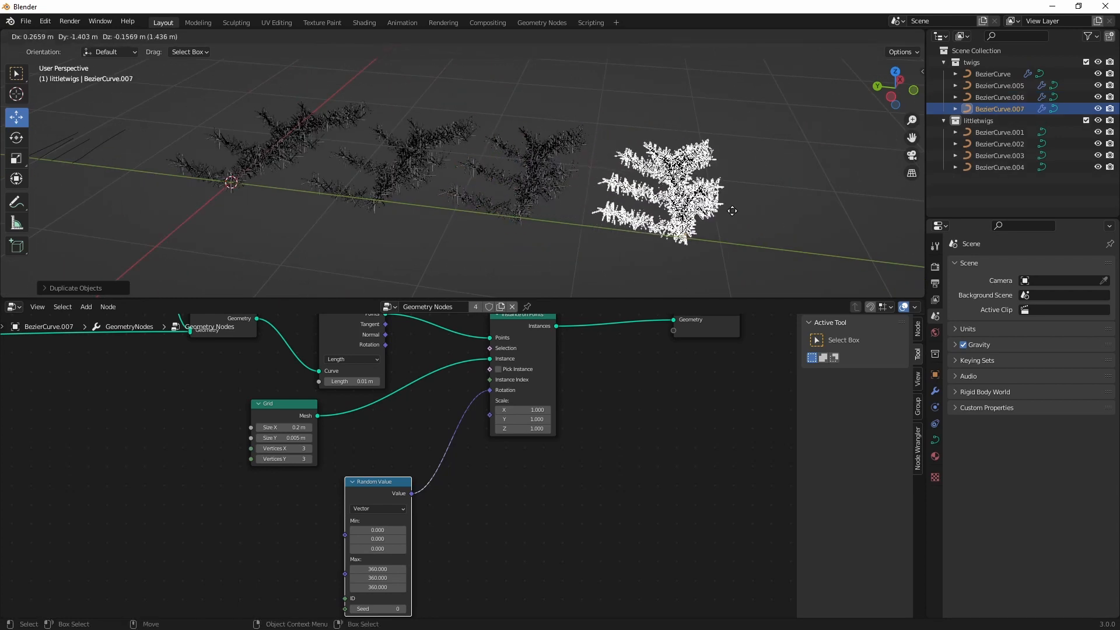
pyautogui.click(732, 211)
pyautogui.moveTo(733, 212); pyautogui.dragTo(606, 195, button='middle')
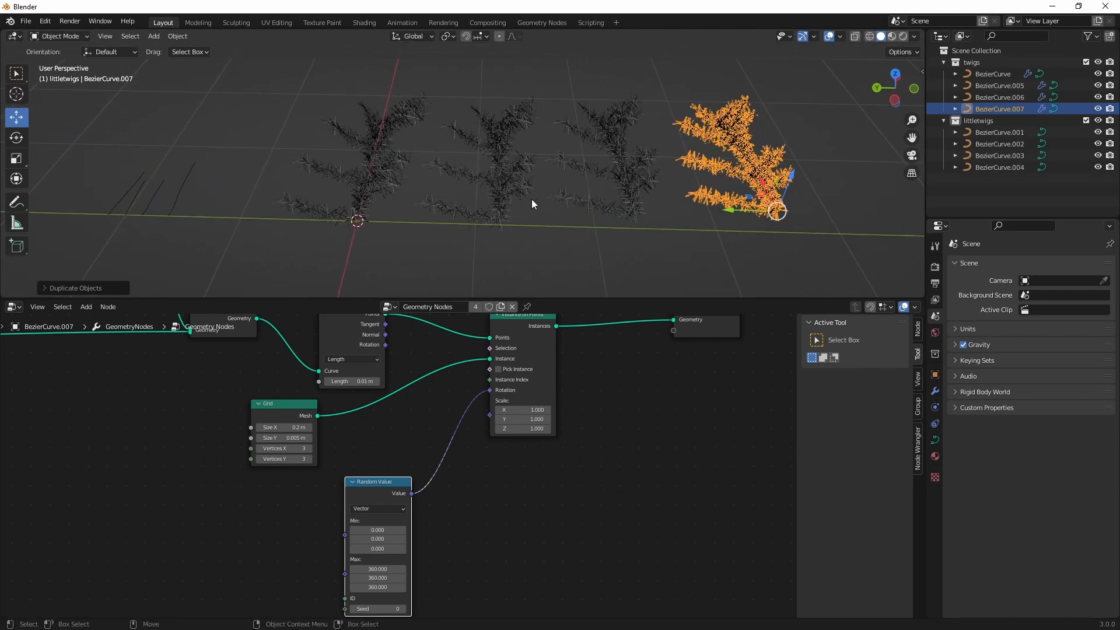
# Edit the curve of the second twig in the row and move its end control point to reshape the branch.
pyautogui.click(477, 167)
pyautogui.press('Tab')
pyautogui.moveTo(477, 166); pyautogui.dragTo(508, 185, button='middle')
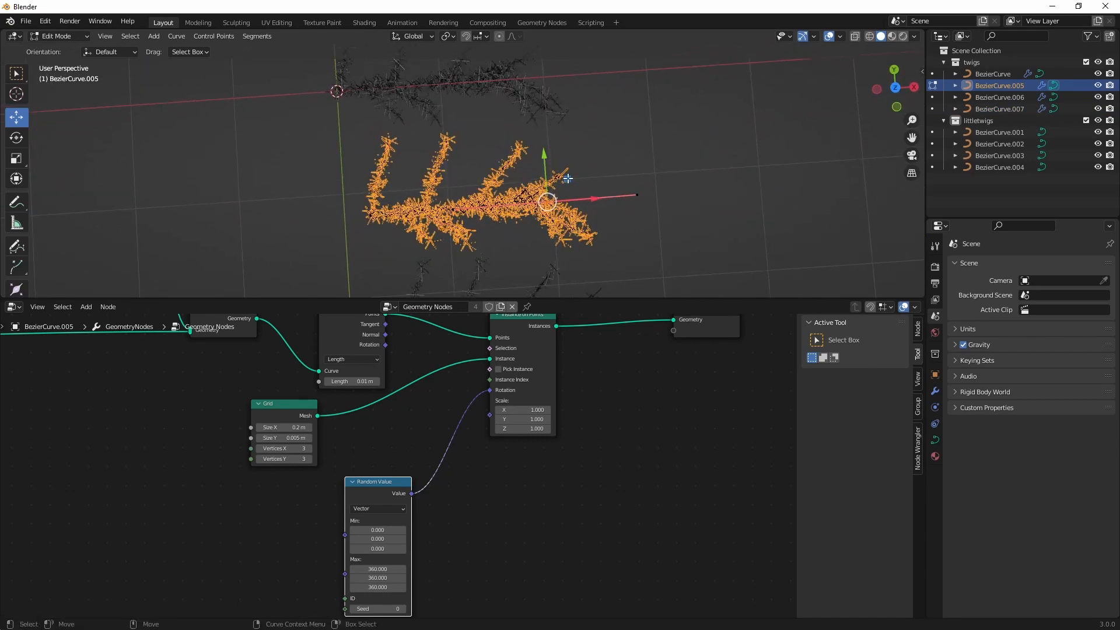
pyautogui.moveTo(565, 179); pyautogui.dragTo(526, 154)
# Rotate the second twig's end control point with the Rotate tool, then return to the Move tool and Object Mode.
pyautogui.hotkey('shift', 'space')
pyautogui.press('r')
pyautogui.moveTo(473, 225); pyautogui.dragTo(502, 179, button='middle')
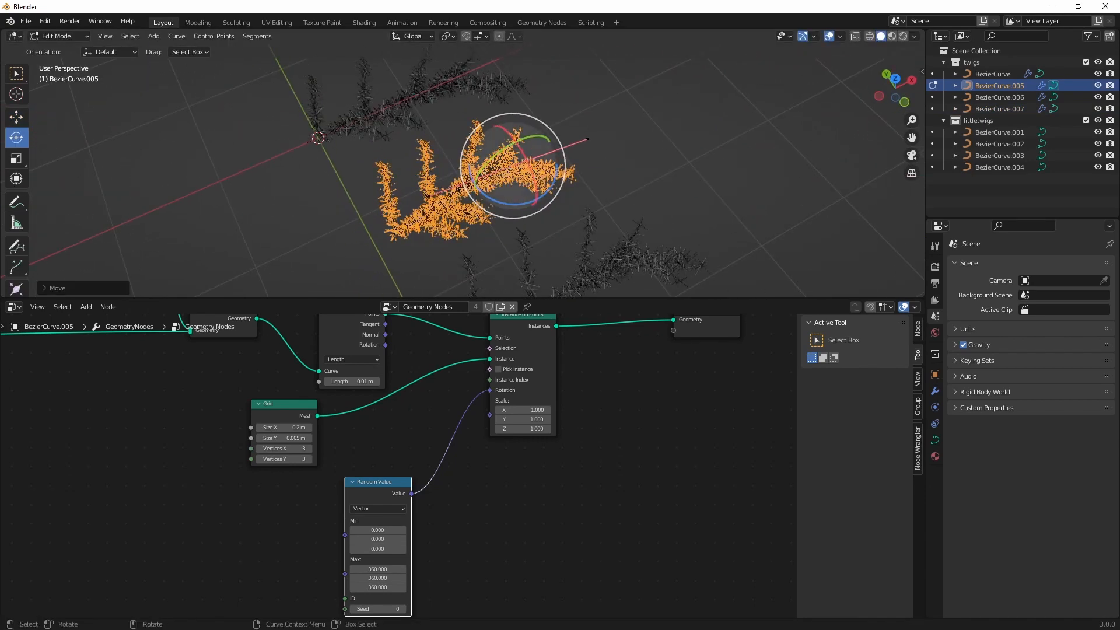
pyautogui.moveTo(502, 179); pyautogui.dragTo(529, 183)
pyautogui.click(559, 137)
pyautogui.moveTo(558, 137); pyautogui.dragTo(544, 209, button='middle')
pyautogui.hotkey('shift', 'space')
pyautogui.press('g')
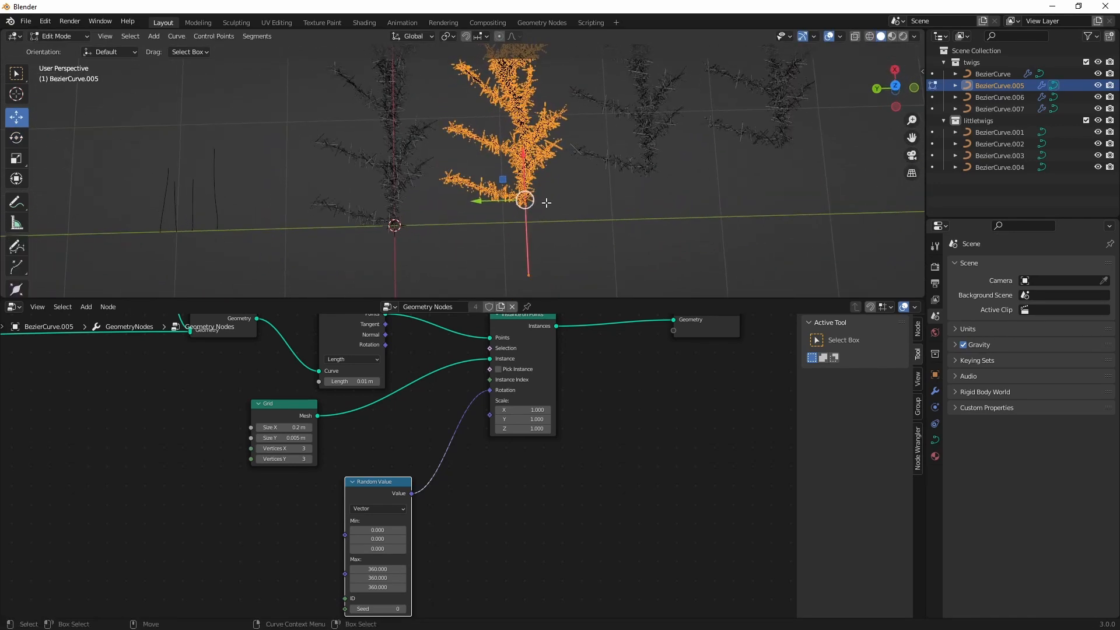
pyautogui.press('Tab')
# Select only the third twig and try to move it back in line with the others.
pyautogui.keyDown('shift'); pyautogui.click(635, 142); pyautogui.keyUp('shift')
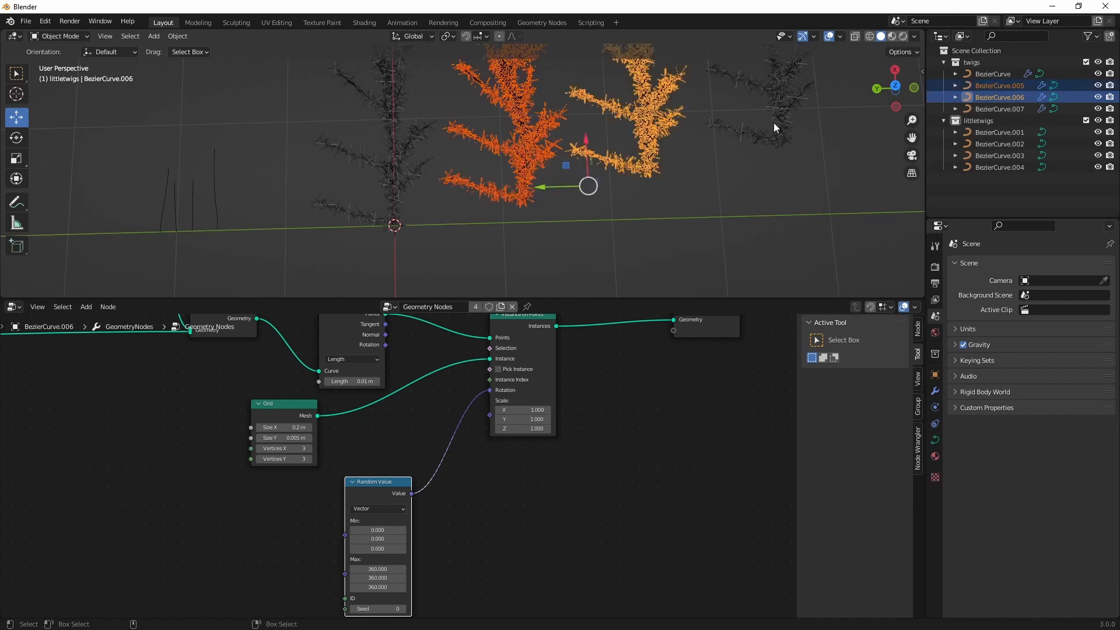
pyautogui.click(526, 181)
pyautogui.moveTo(554, 242); pyautogui.dragTo(449, 132, button='middle')
pyautogui.click(541, 201)
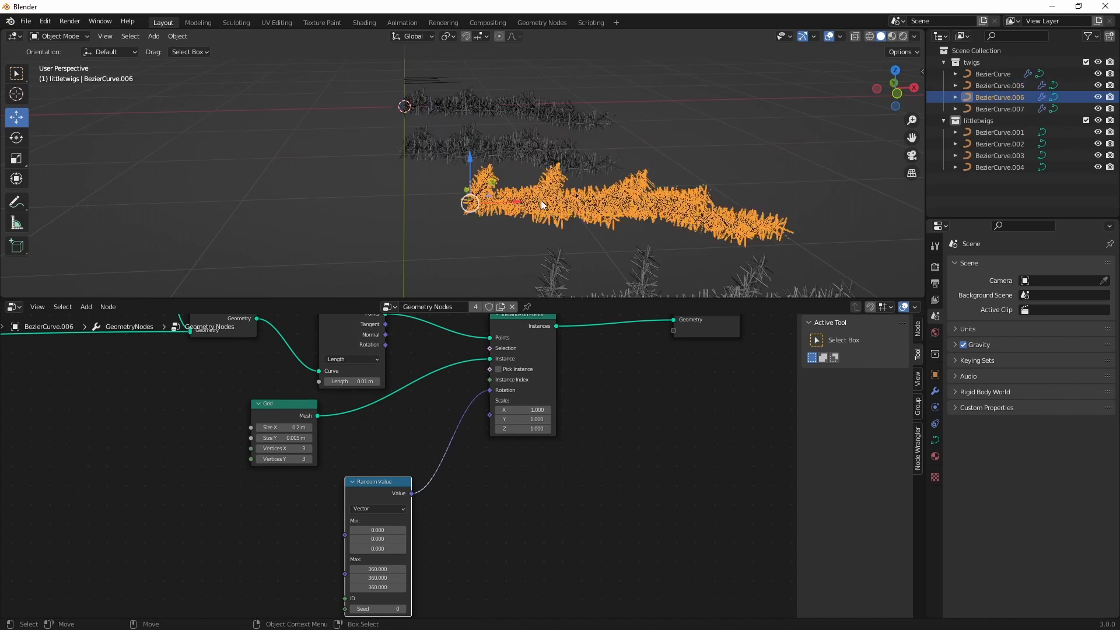
pyautogui.moveTo(490, 194); pyautogui.dragTo(554, 272, button='middle')
pyautogui.press('g')
pyautogui.click(459, 201)
pyautogui.scroll(-2, 490, 205)
pyautogui.hotkey('ctrl', 'z')
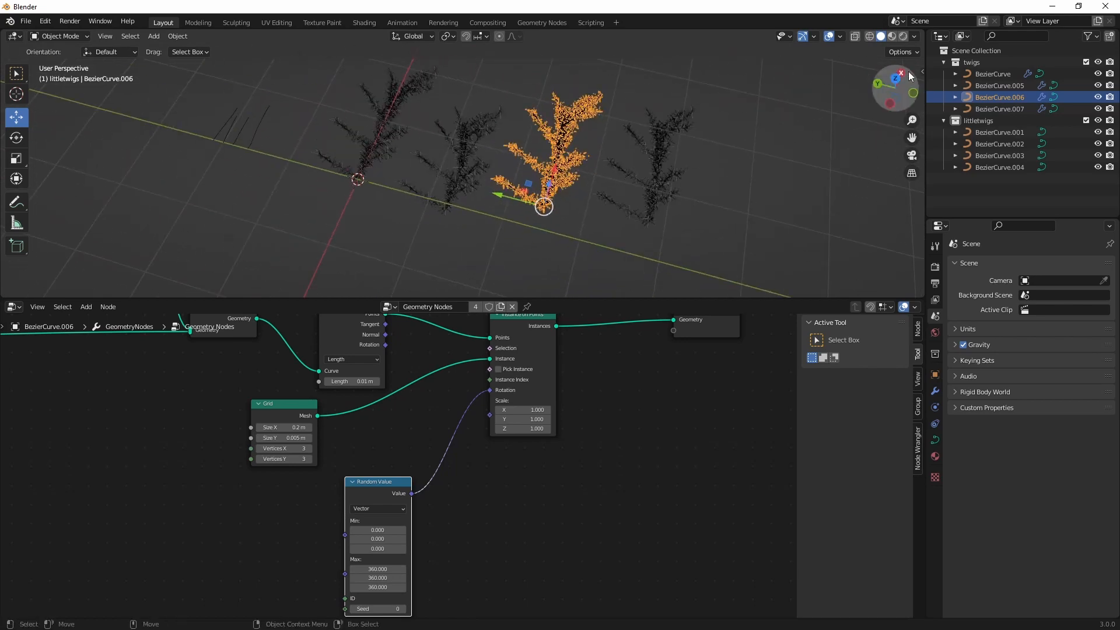
# In top view, shift the third twig about -0.44 m along X and the fourth twig along X to line both up with the Y axis.
pyautogui.click(891, 77)
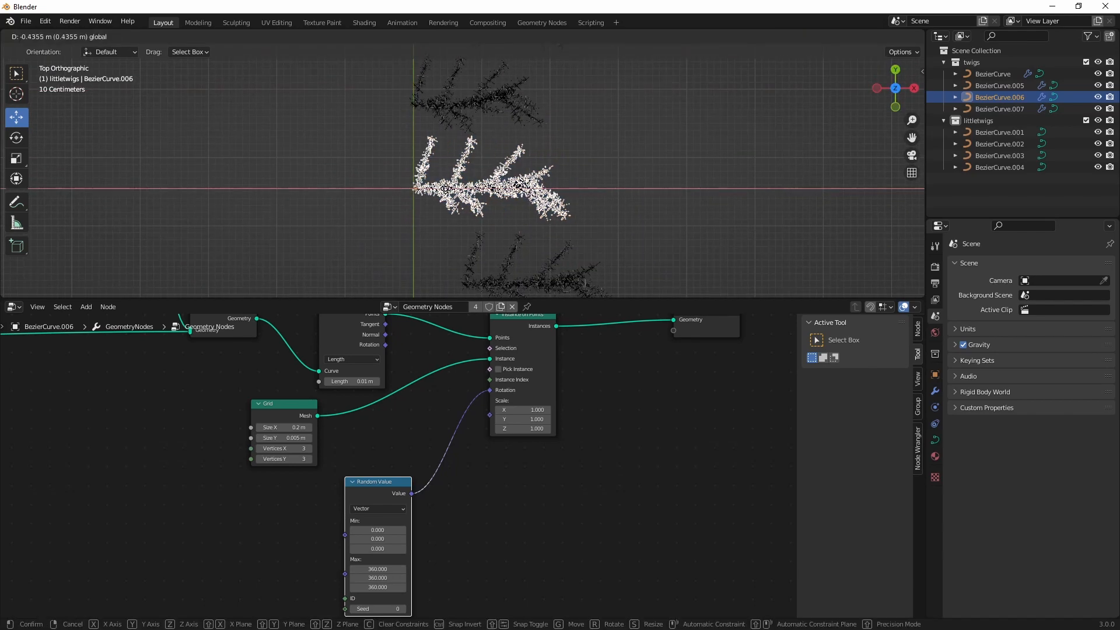
pyautogui.moveTo(484, 245)
pyautogui.mouseDown(button='middle')
pyautogui.moveTo(492, 272)
pyautogui.moveTo(492, 239)
pyautogui.mouseUp(button='middle')
pyautogui.click(497, 286)
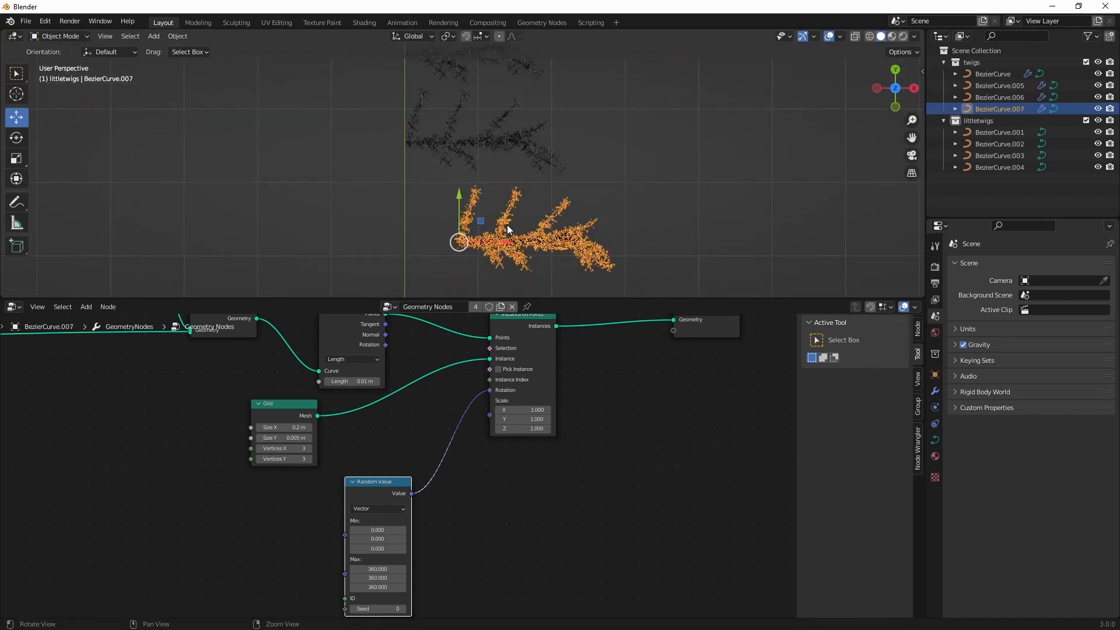
pyautogui.press('g')
pyautogui.press('x')
pyautogui.click(617, 252)
# Edit the fourth twig's curve and move its end control point outward to change the branch shape, then leave Edit Mode.
pyautogui.press('Tab')
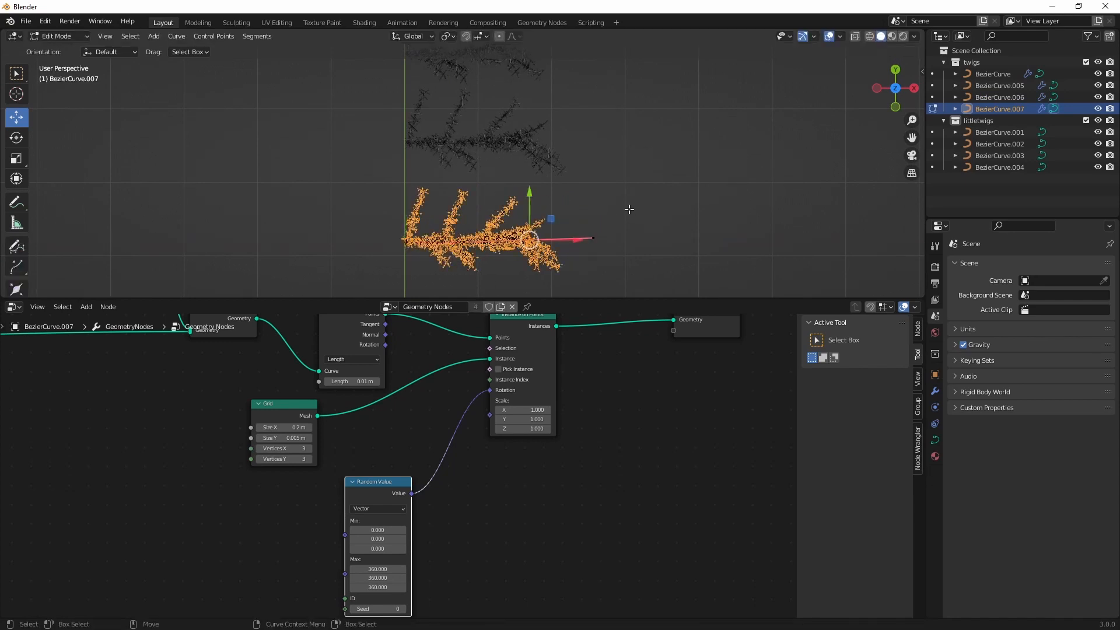
pyautogui.moveTo(550, 219); pyautogui.dragTo(577, 226)
pyautogui.keyDown('shift'); pyautogui.moveTo(541, 166); pyautogui.dragTo(550, 240, button='middle'); pyautogui.keyUp('shift')
pyautogui.scroll(-1, 550, 240)
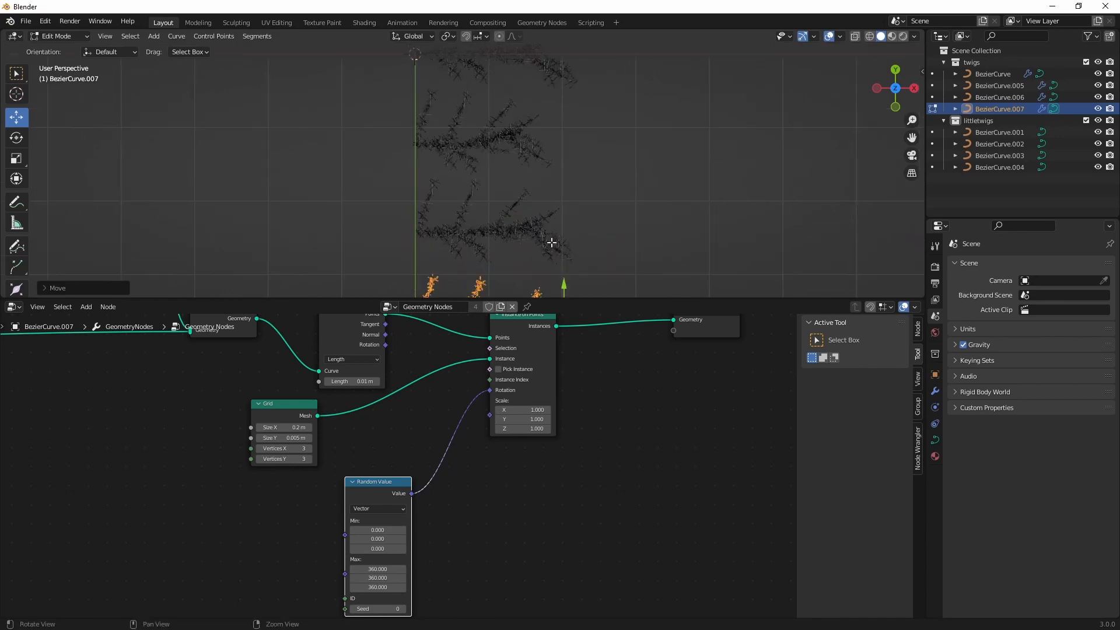
pyautogui.press('Tab')
# Edit the third twig's curve, rotate its end control point with the Rotate tool, and return to Object Mode.
pyautogui.scroll(-3, 526, 221)
pyautogui.scroll(2, 484, 208)
pyautogui.scroll(-1, 484, 208)
pyautogui.click(494, 206)
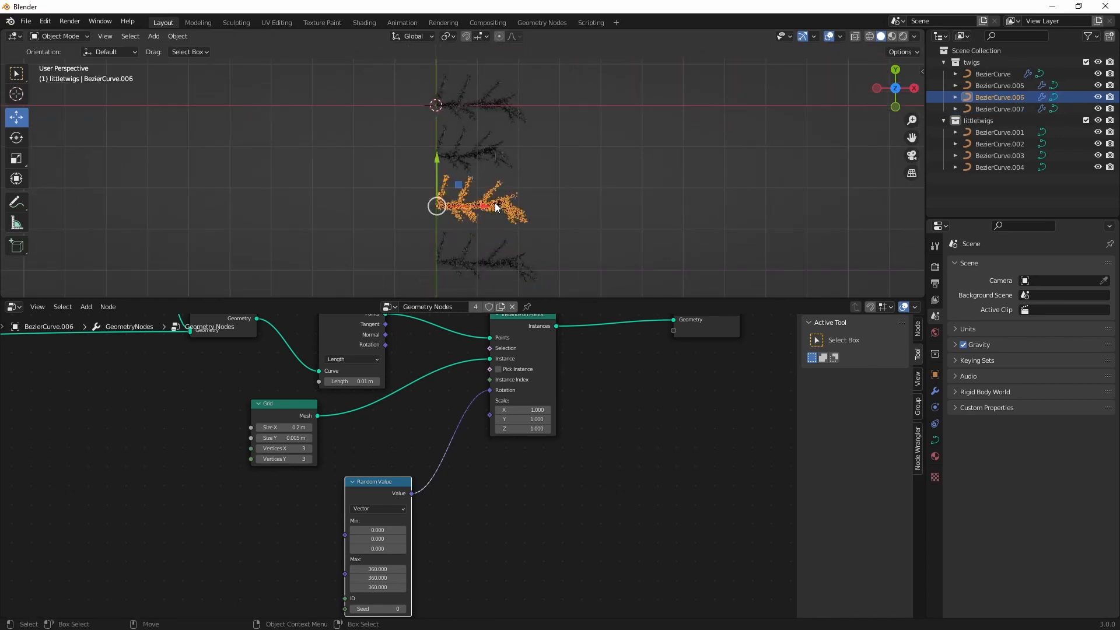
pyautogui.press('Tab')
pyautogui.hotkey('shift', 'space')
pyautogui.press('r')
pyautogui.moveTo(535, 180)
pyautogui.mouseDown()
pyautogui.moveTo(631, 297)
pyautogui.moveTo(533, 171)
pyautogui.mouseUp()
pyautogui.moveTo(506, 238); pyautogui.dragTo(553, 192, button='middle')
pyautogui.press('KP_Decimal')
pyautogui.moveTo(496, 254); pyautogui.dragTo(502, 226, button='middle')
pyautogui.scroll(-20, 498, 212)
pyautogui.press('Tab')
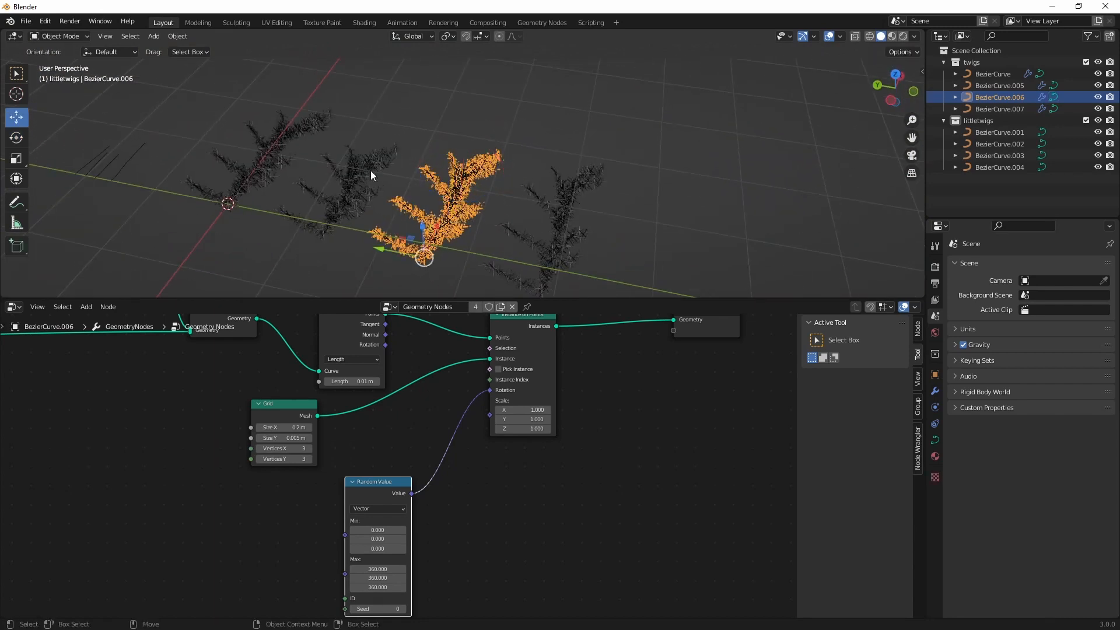
# Set the Seed of the Random Value node that rotates the littletwigs instances to 36.
pyautogui.moveTo(369, 170); pyautogui.dragTo(473, 187, button='middle')
pyautogui.scroll(8, 394, 188)
pyautogui.scroll(-6, 411, 187)
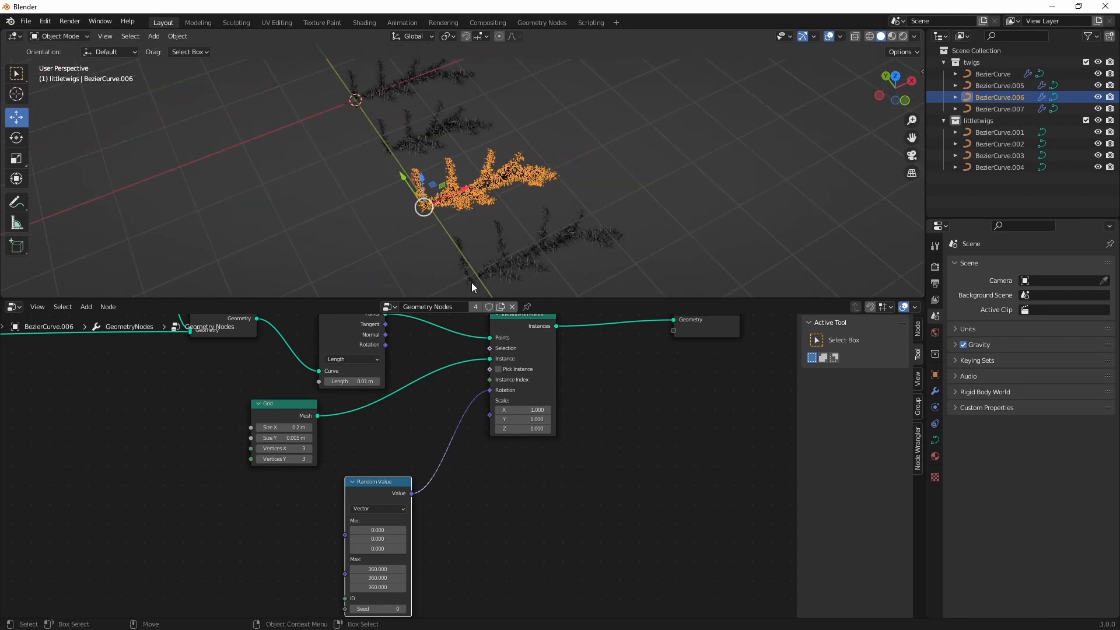
pyautogui.moveTo(438, 436); pyautogui.dragTo(526, 535, button='middle')
pyautogui.scroll(-7, 345, 431)
pyautogui.moveTo(255, 417); pyautogui.dragTo(445, 467, button='middle')
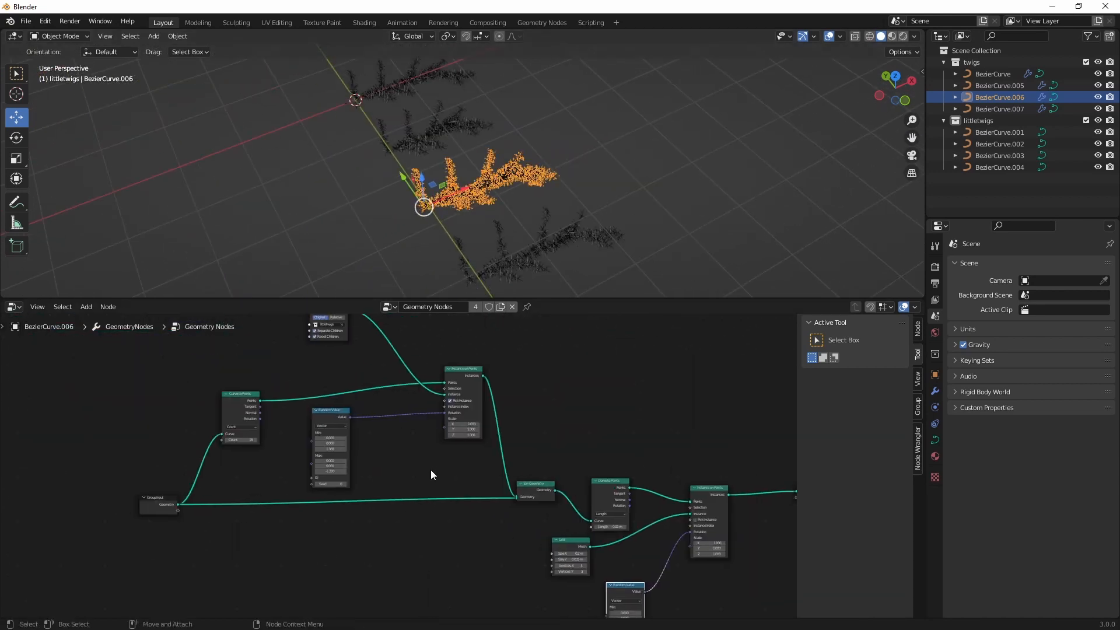
pyautogui.scroll(6, 430, 470)
pyautogui.moveTo(358, 433); pyautogui.dragTo(370, 462, button='middle')
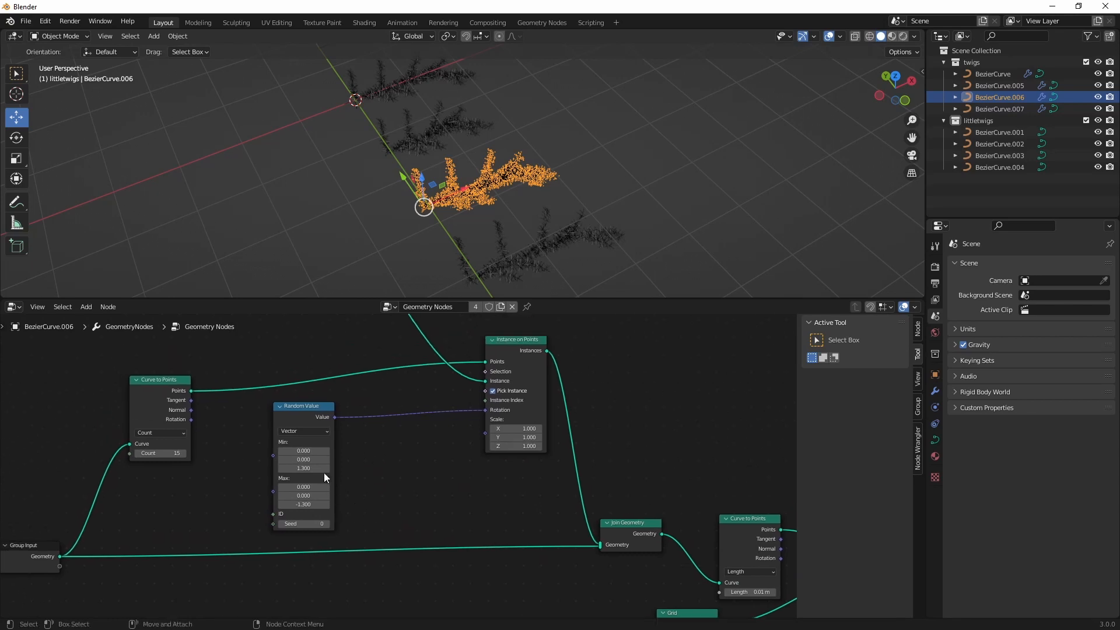
pyautogui.moveTo(303, 523); pyautogui.dragTo(320, 524)
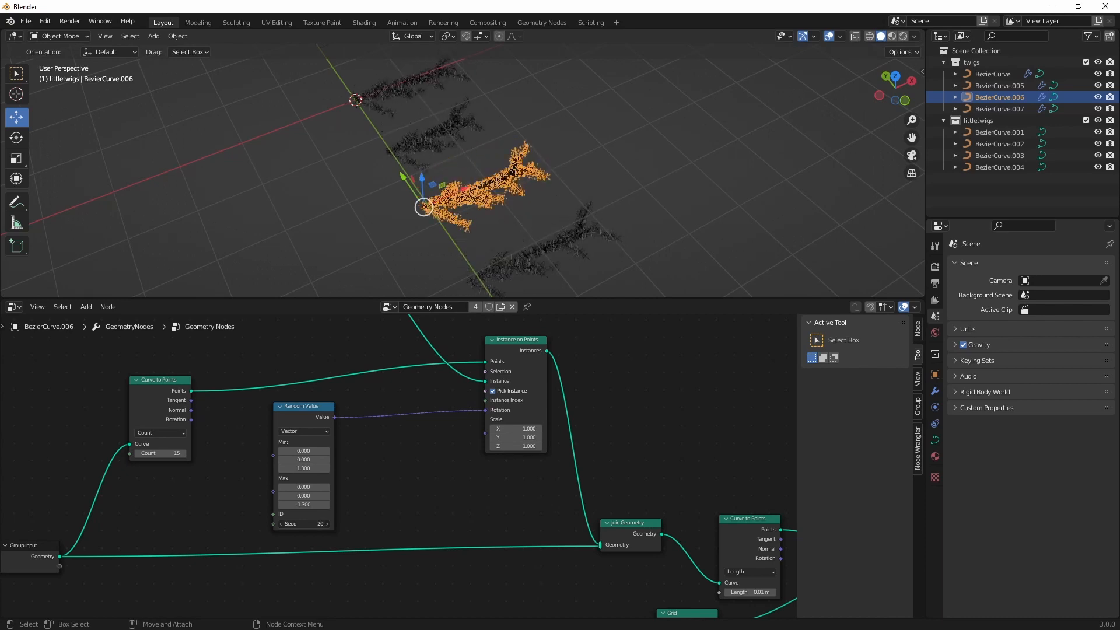
pyautogui.click(158, 35)
pyautogui.moveTo(190, 39)
pyautogui.moveTo(295, 523); pyautogui.dragTo(310, 526)
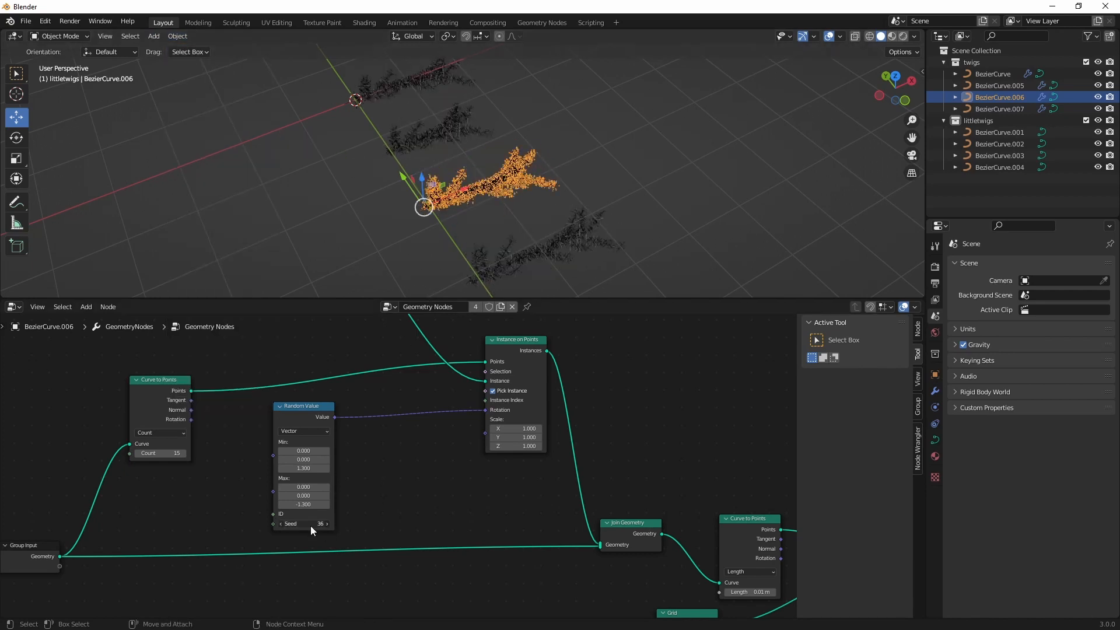
# Move the Curve to Points node after Join Geometry slightly up, away from the Grid node.
pyautogui.moveTo(598, 452); pyautogui.dragTo(588, 558, button='middle')
pyautogui.scroll(-4, 457, 450)
pyautogui.moveTo(342, 442); pyautogui.dragTo(457, 341, button='middle')
pyautogui.scroll(7, 319, 481)
pyautogui.moveTo(439, 467); pyautogui.dragTo(153, 417, button='middle')
pyautogui.moveTo(508, 492); pyautogui.dragTo(317, 443, button='middle')
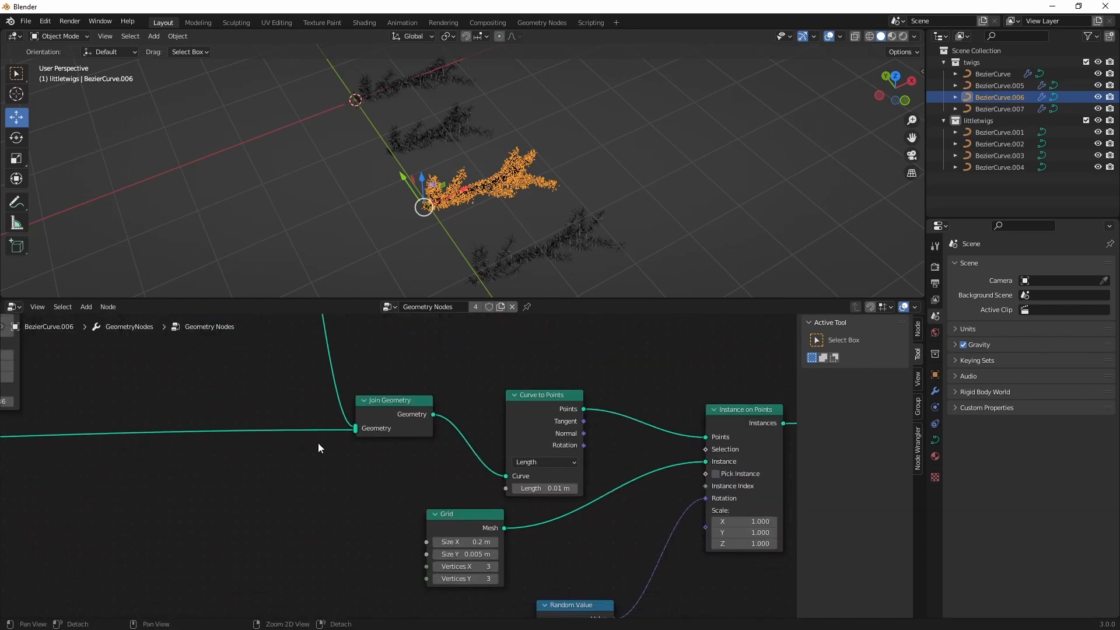
pyautogui.moveTo(551, 395); pyautogui.dragTo(557, 368)
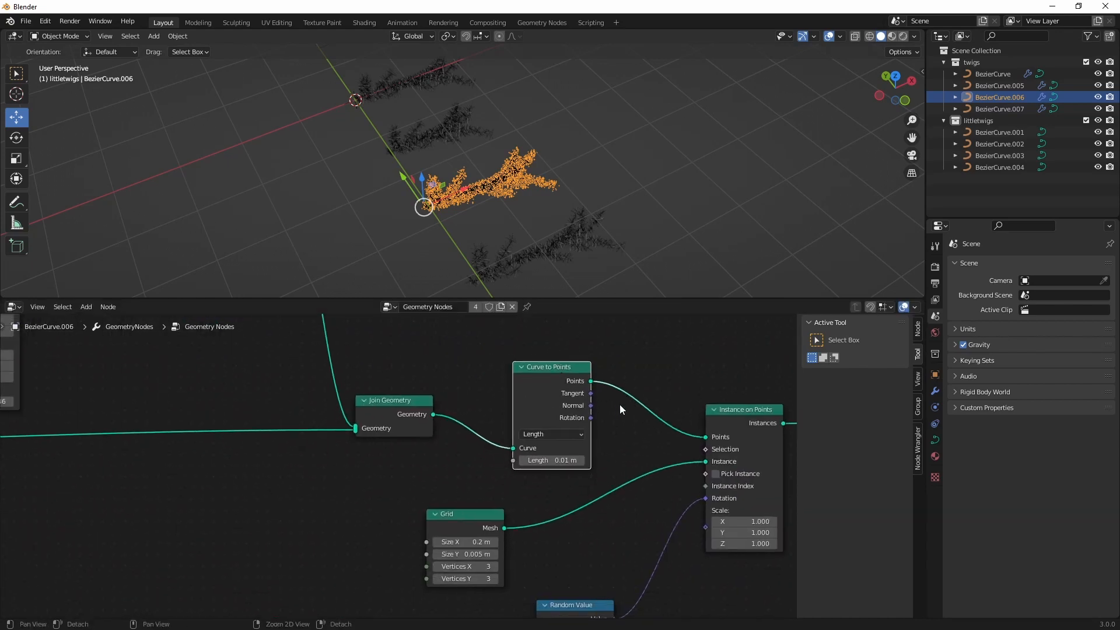
# Set the Length of the Curve to Points node after Join Geometry to 0.005 m.
pyautogui.moveTo(619, 404); pyautogui.dragTo(478, 419, button='middle')
pyautogui.click(412, 475)
pyautogui.moveTo(409, 475); pyautogui.dragTo(392, 489)
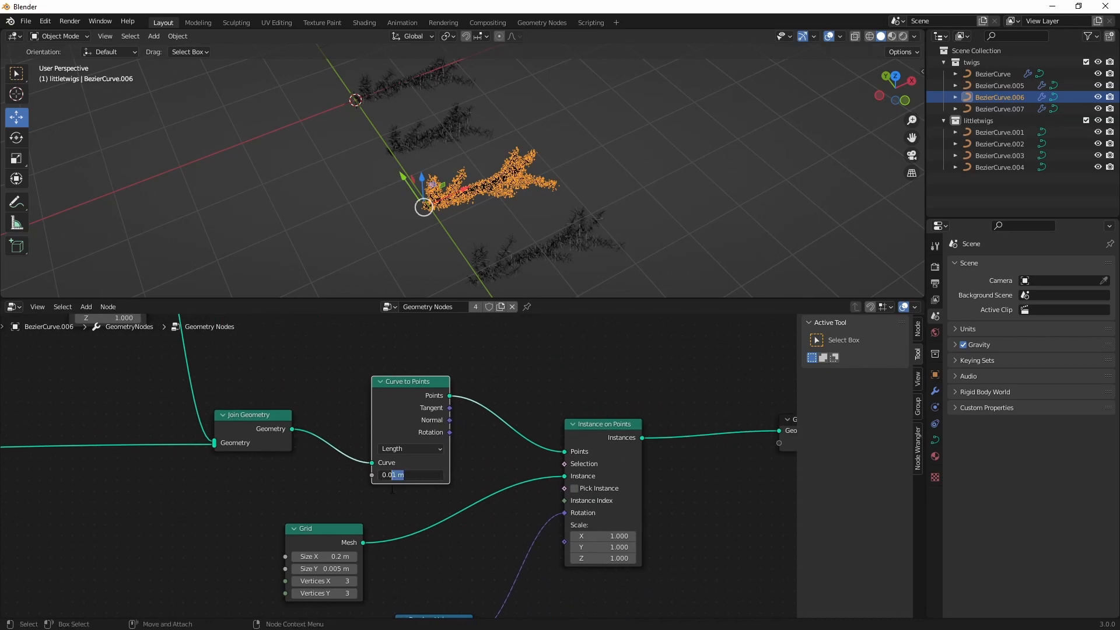
pyautogui.write('05')
pyautogui.press('Return')
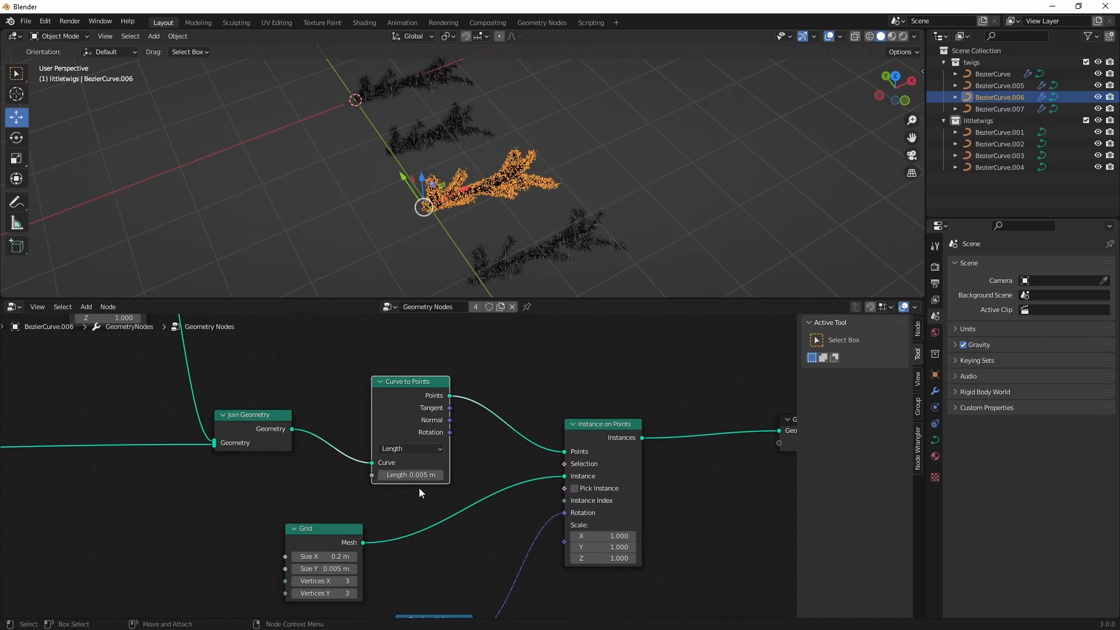
# Undo the last Length change on the Curve to Points node and view the row of twigs.
pyautogui.click(630, 207)
pyautogui.scroll(6, 537, 216)
pyautogui.moveTo(538, 216)
pyautogui.mouseDown(button='middle')
pyautogui.moveTo(466, 179)
pyautogui.moveTo(531, 200)
pyautogui.mouseUp(button='middle')
pyautogui.hotkey('ctrl', 'z')
pyautogui.hotkey('ctrl', 'z')
pyautogui.keyDown('alt'); pyautogui.moveTo(531, 200); pyautogui.dragTo(464, 175, button='right'); pyautogui.keyUp('alt')
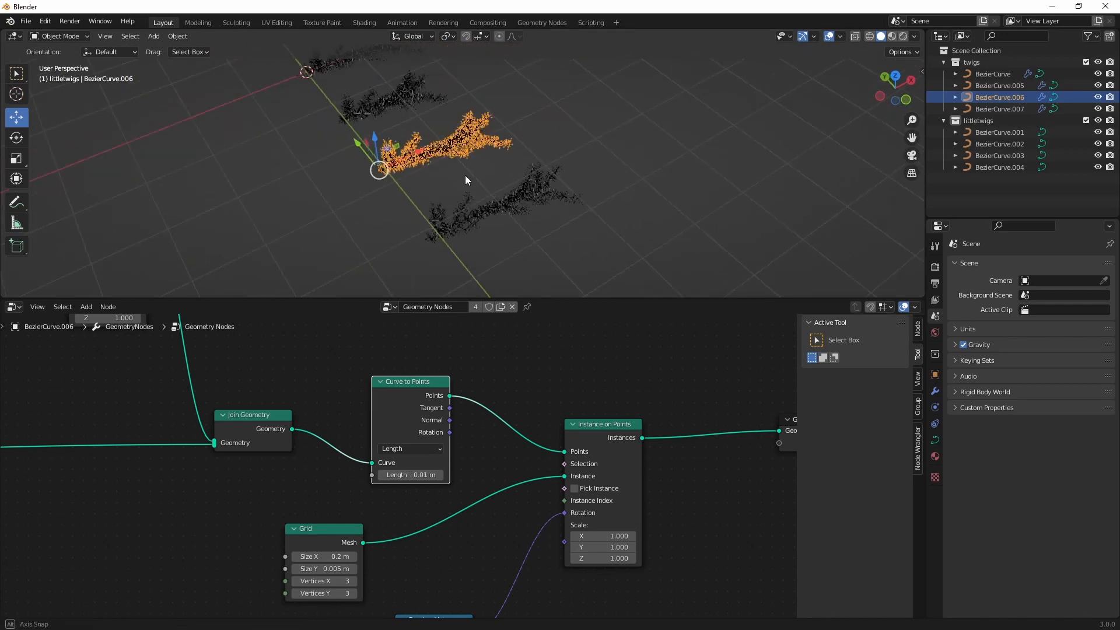
pyautogui.keyDown('alt'); pyautogui.moveTo(426, 166); pyautogui.dragTo(478, 177); pyautogui.keyUp('alt')
pyautogui.keyDown('alt'); pyautogui.moveTo(533, 358); pyautogui.dragTo(529, 358, button='middle'); pyautogui.keyUp('alt')
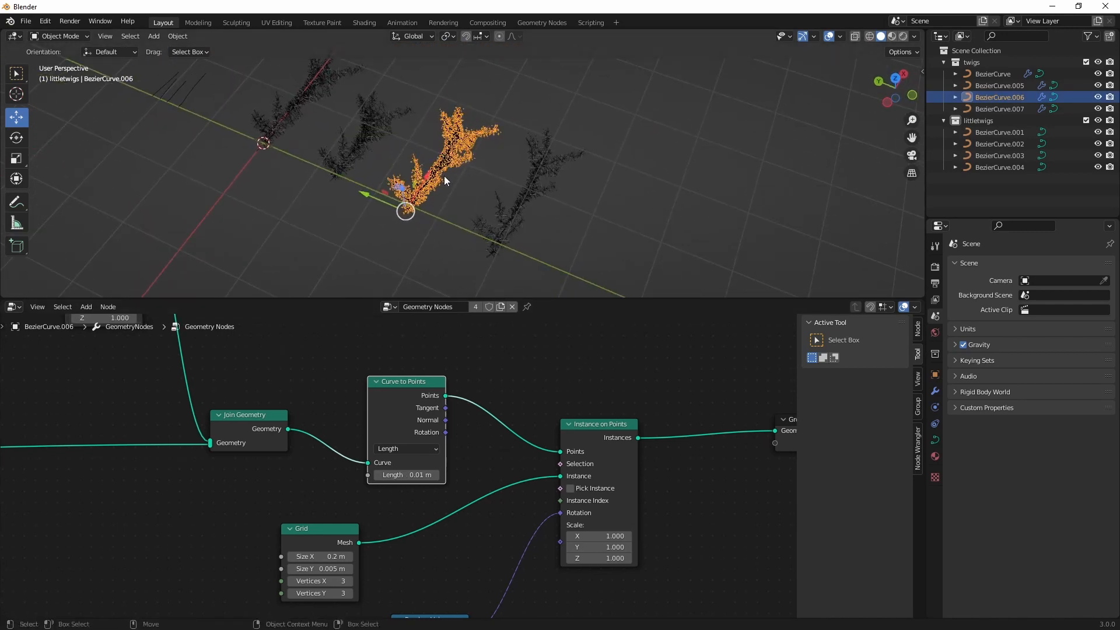
# Examine the row of four twigs together and view the complete node tree that generates them.
pyautogui.scroll(-5, 617, 229)
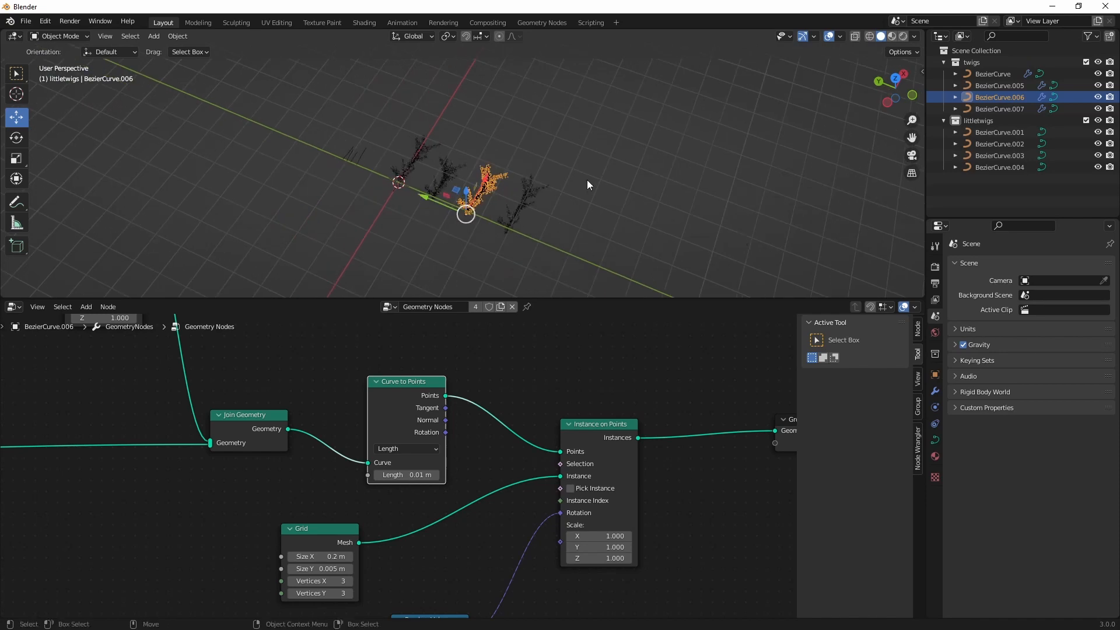
pyautogui.scroll(4, 491, 201)
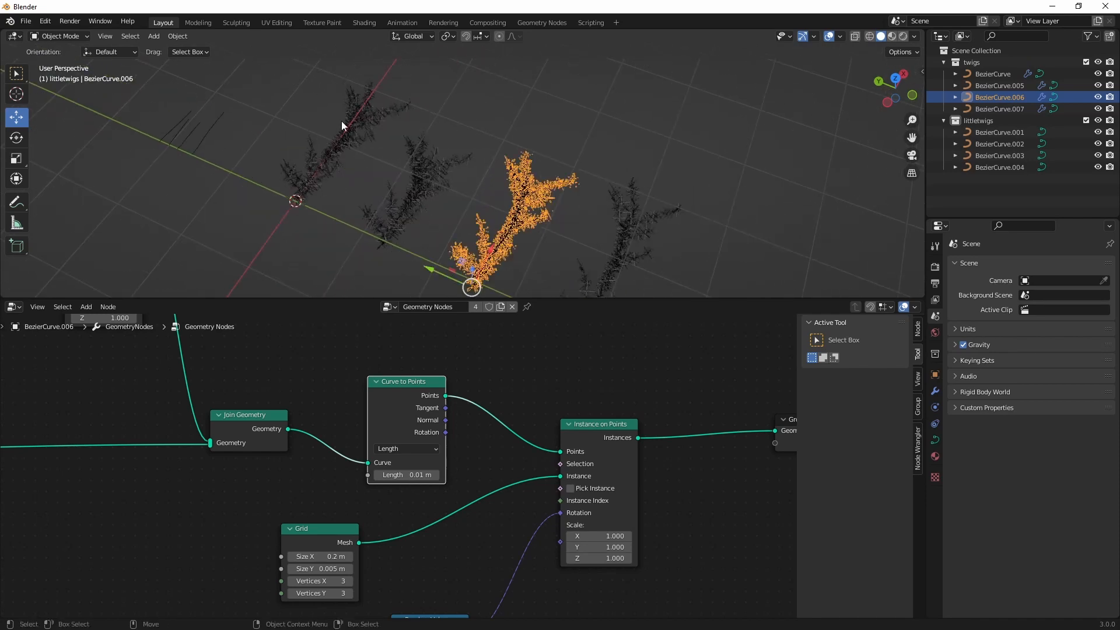
pyautogui.hotkey('shift', 'b')
pyautogui.moveTo(318, 94); pyautogui.dragTo(754, 235)
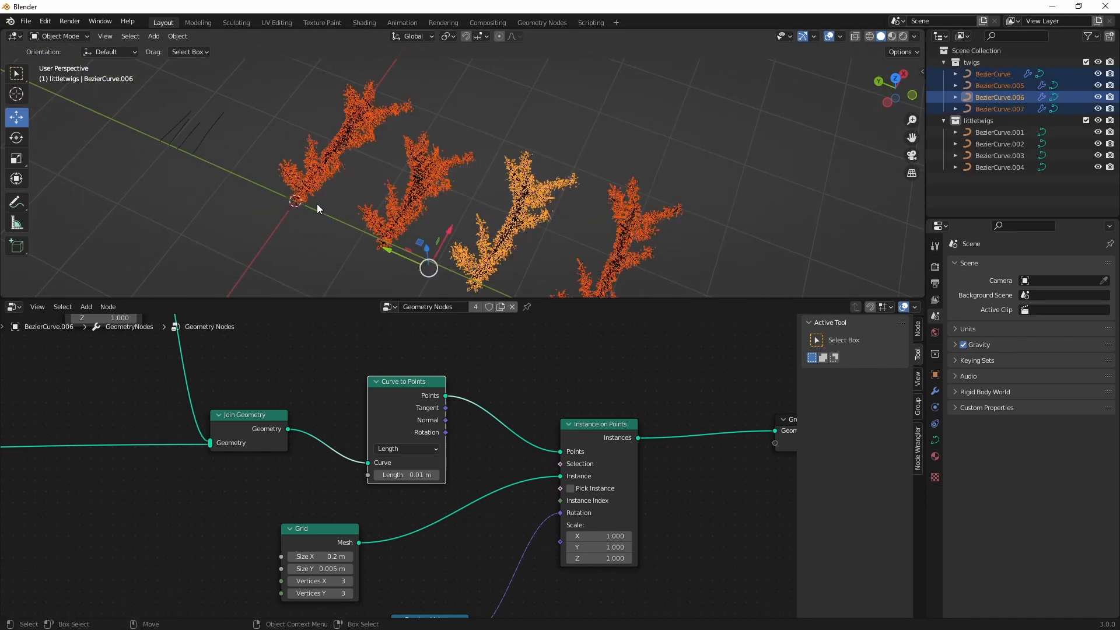
pyautogui.click(558, 126)
pyautogui.keyDown('shift'); pyautogui.moveTo(514, 184); pyautogui.dragTo(506, 160, button='middle'); pyautogui.keyUp('shift')
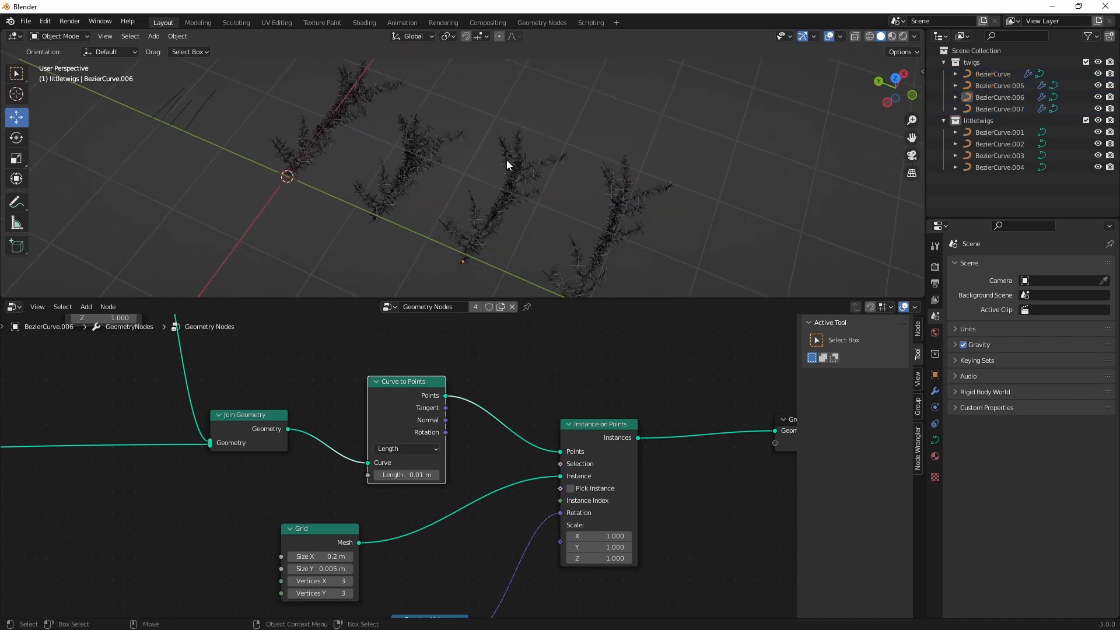
pyautogui.click(523, 195)
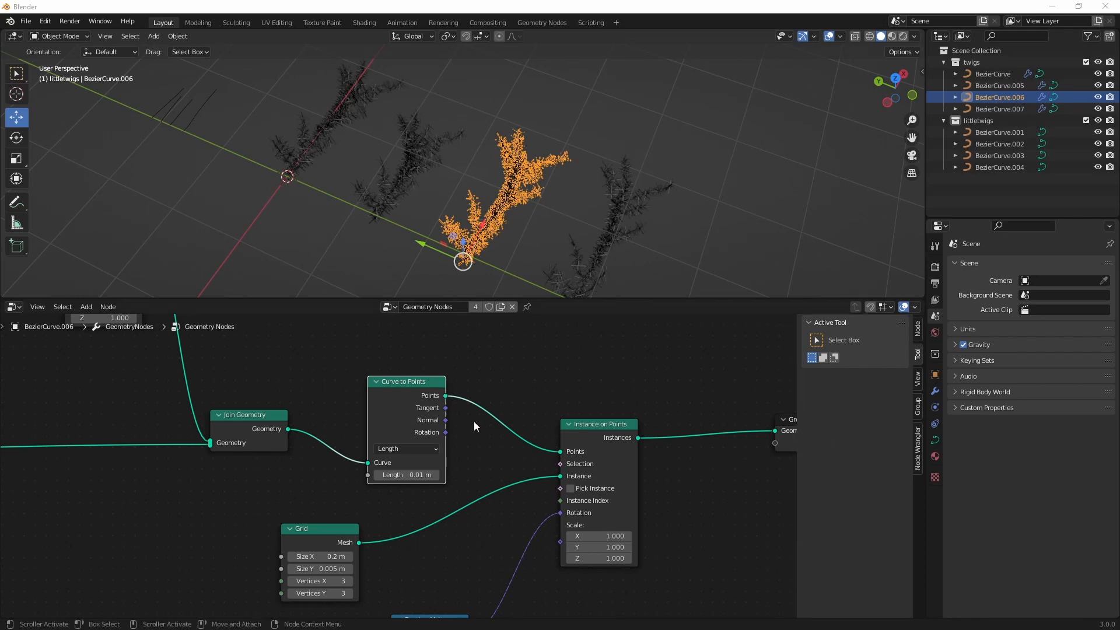
pyautogui.press('Home')
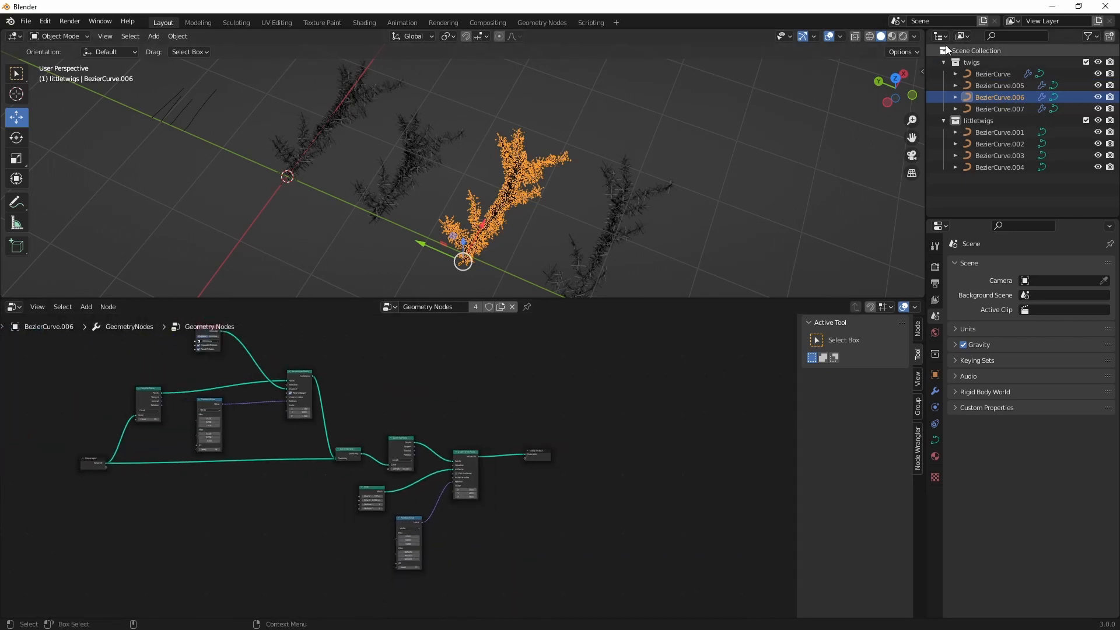
# Create a new collection directly under the Scene Collection and name it tree.
pyautogui.click(968, 50)
pyautogui.click(1109, 36)
pyautogui.click(989, 179)
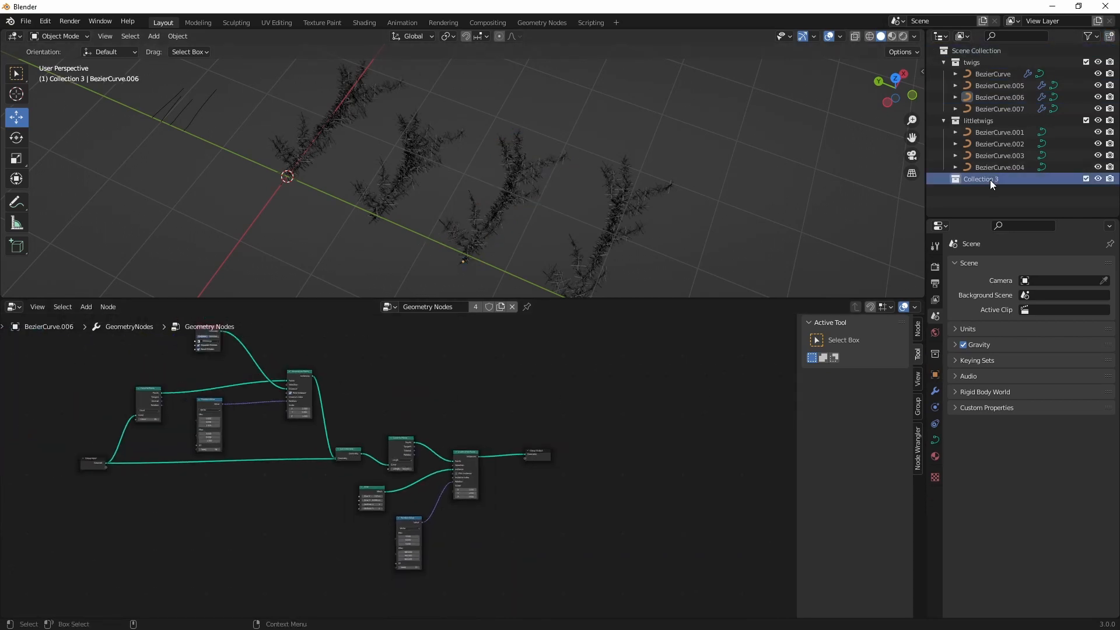
pyautogui.doubleClick(989, 180)
pyautogui.write('tree')
pyautogui.press('Return')
# Add a mesh plane at the world origin inside the tree collection.
pyautogui.click(154, 36)
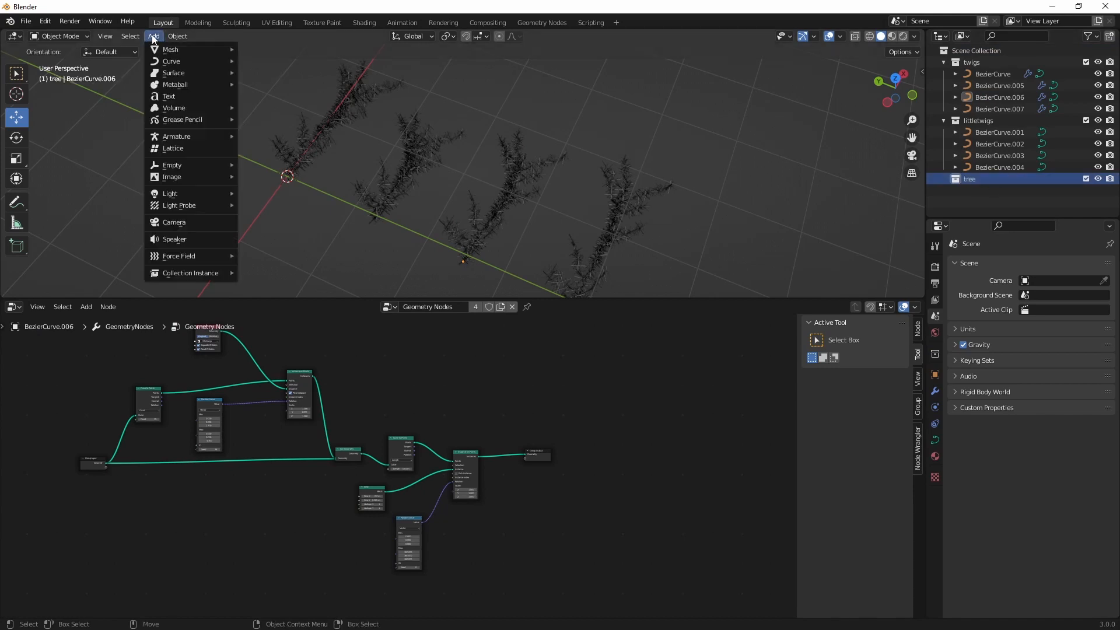
pyautogui.moveTo(180, 49)
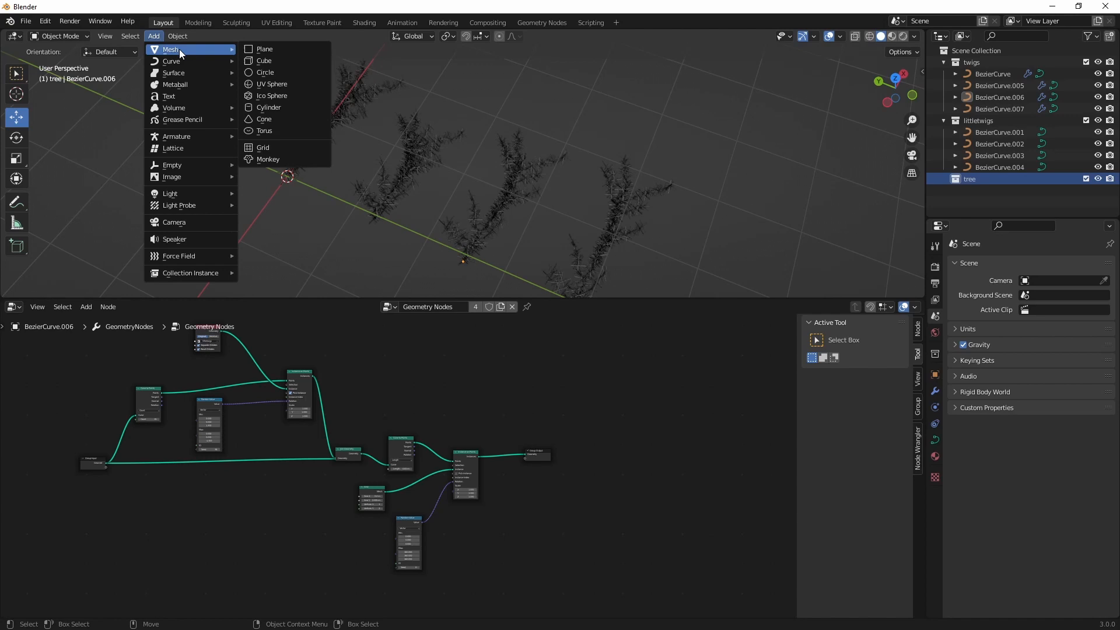
pyautogui.click(279, 50)
# Select all four twigs and move them together along the Y axis, clear of the plane and beyond the littletwigs curves.
pyautogui.keyDown('shift'); pyautogui.moveTo(309, 177); pyautogui.dragTo(325, 173, button='middle'); pyautogui.keyUp('shift')
pyautogui.moveTo(396, 76); pyautogui.dragTo(595, 175)
pyautogui.keyDown('shift'); pyautogui.click(656, 200); pyautogui.keyUp('shift')
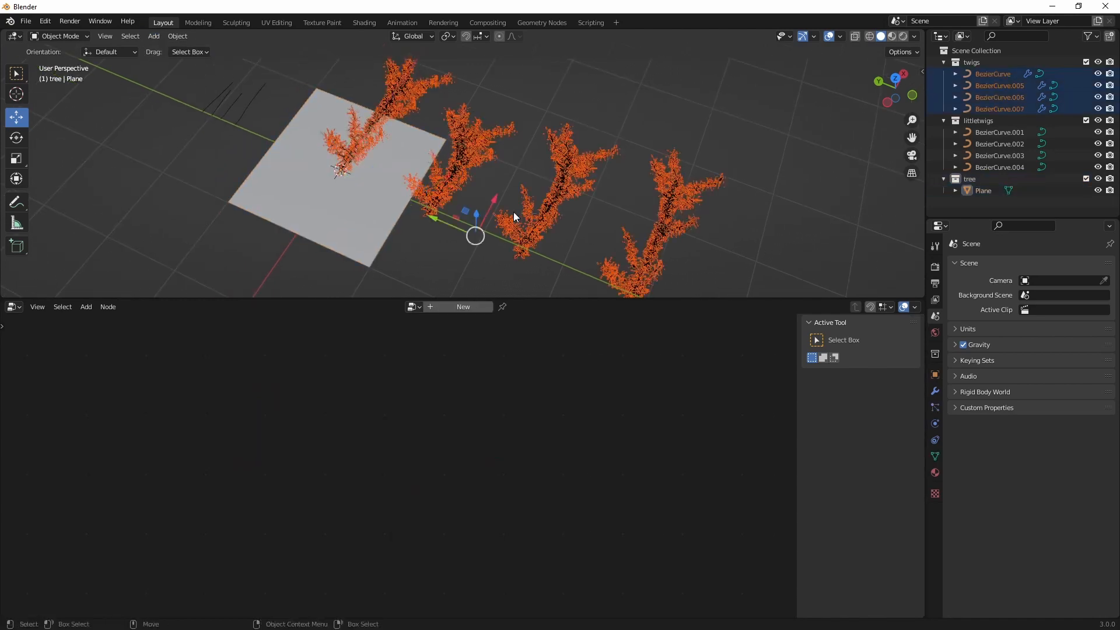
pyautogui.moveTo(513, 211); pyautogui.dragTo(574, 232, button='middle')
pyautogui.moveTo(541, 205); pyautogui.dragTo(266, 83)
pyautogui.keyDown('shift'); pyautogui.moveTo(438, 151); pyautogui.dragTo(427, 136, button='middle'); pyautogui.keyUp('shift')
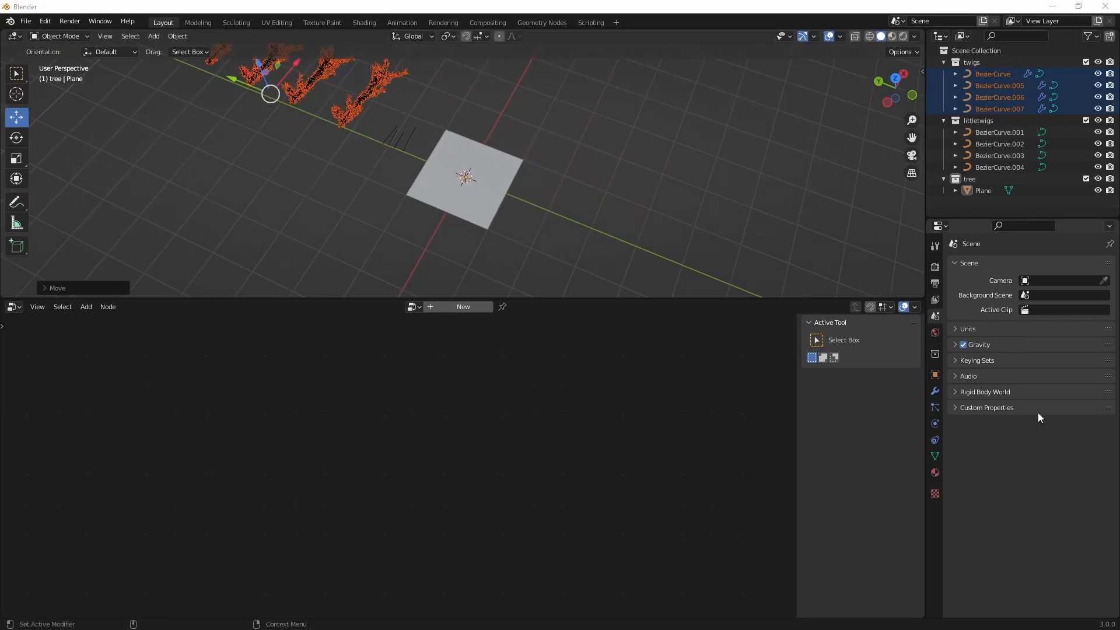
# Create a new geometry nodes tree on the plane and delete its Group Input node.
pyautogui.click(589, 218)
pyautogui.click(500, 176)
pyautogui.keyDown('shift'); pyautogui.moveTo(500, 176); pyautogui.dragTo(527, 182, button='middle'); pyautogui.keyUp('shift')
pyautogui.scroll(3, 527, 185)
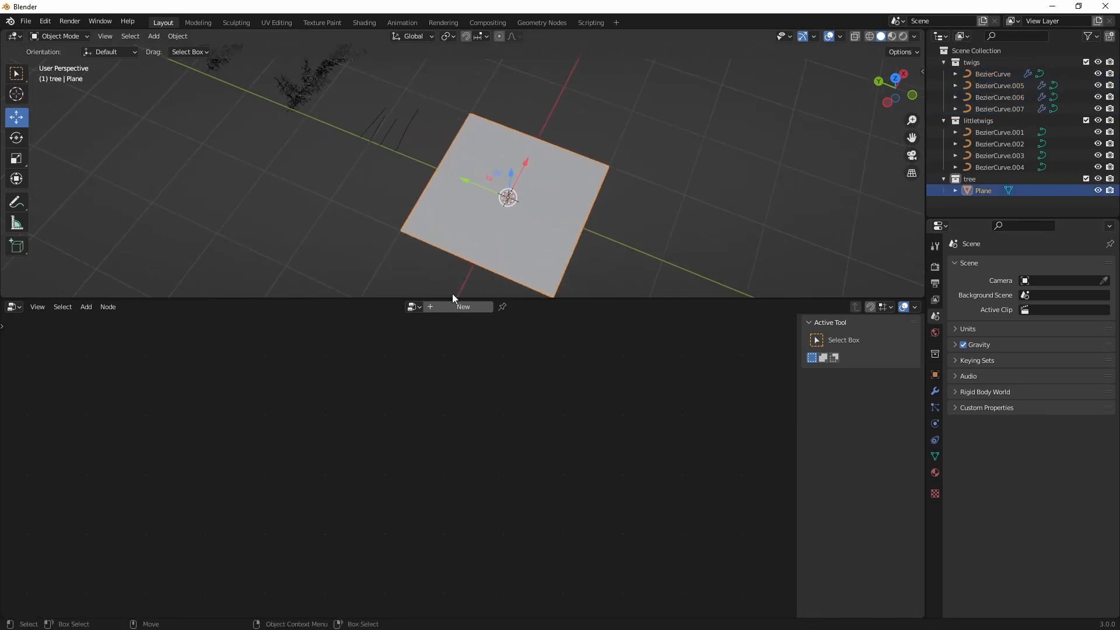
pyautogui.click(453, 306)
pyautogui.scroll(7, 373, 433)
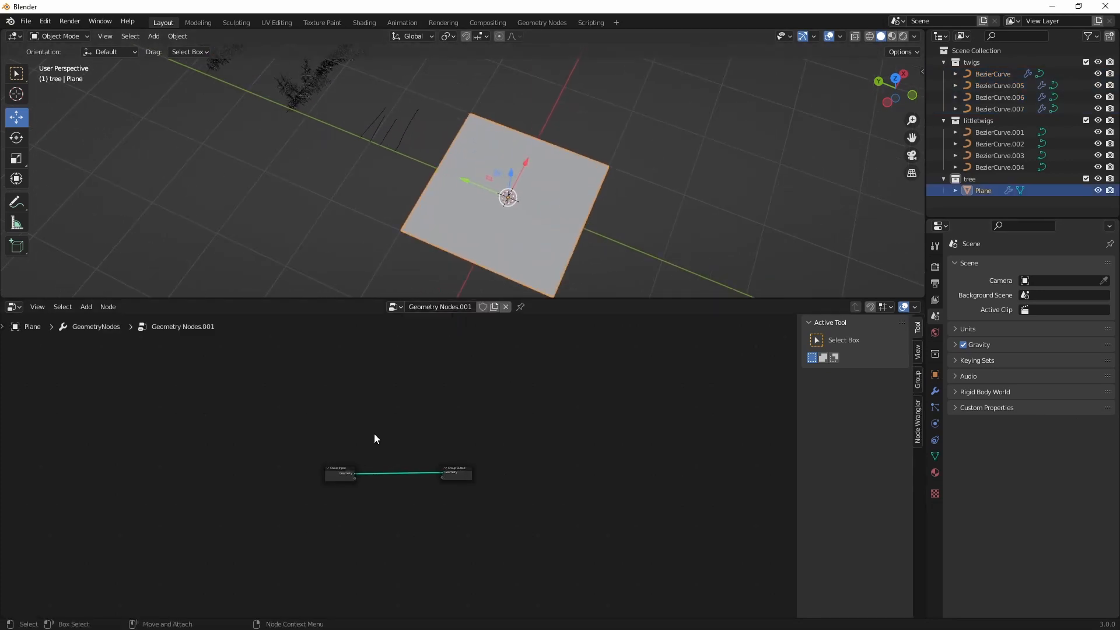
pyautogui.moveTo(362, 432); pyautogui.dragTo(214, 550)
pyautogui.press('x')
# Reposition the Group Output node and add a Curve Line node well to its left.
pyautogui.moveTo(481, 478); pyautogui.dragTo(667, 503)
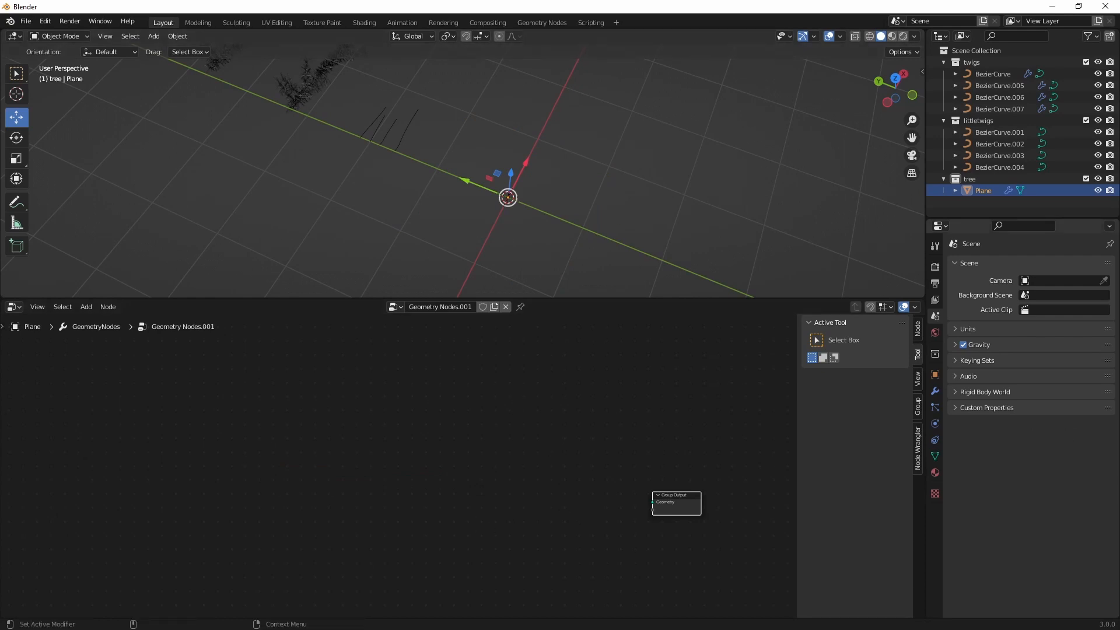
pyautogui.press('g')
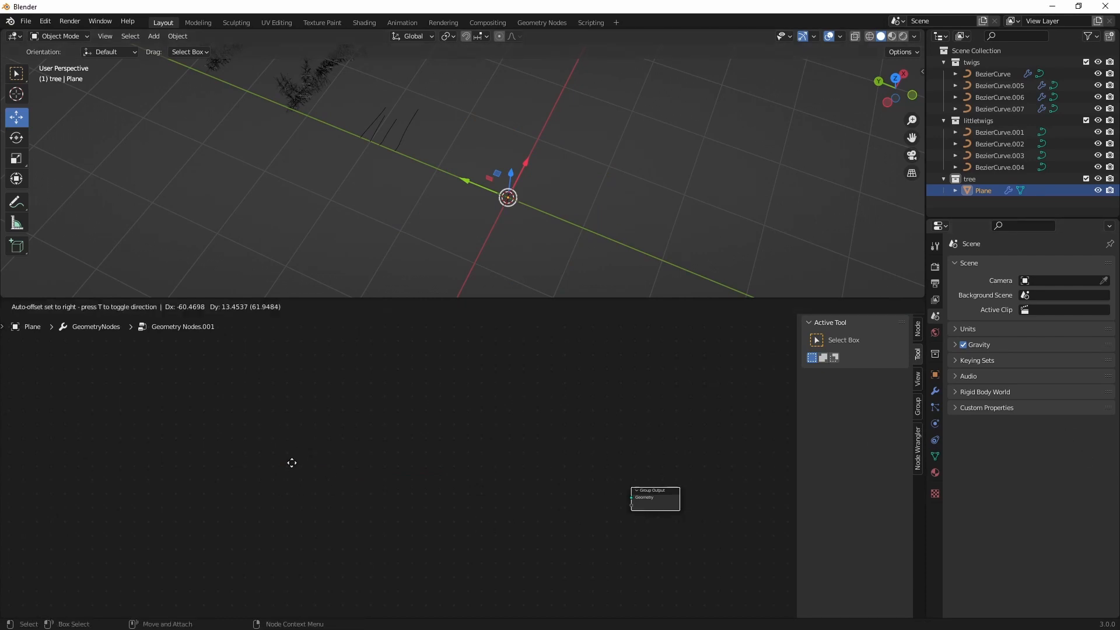
pyautogui.click(256, 454)
pyautogui.hotkey('shift', 'a')
pyautogui.write('scurve line')
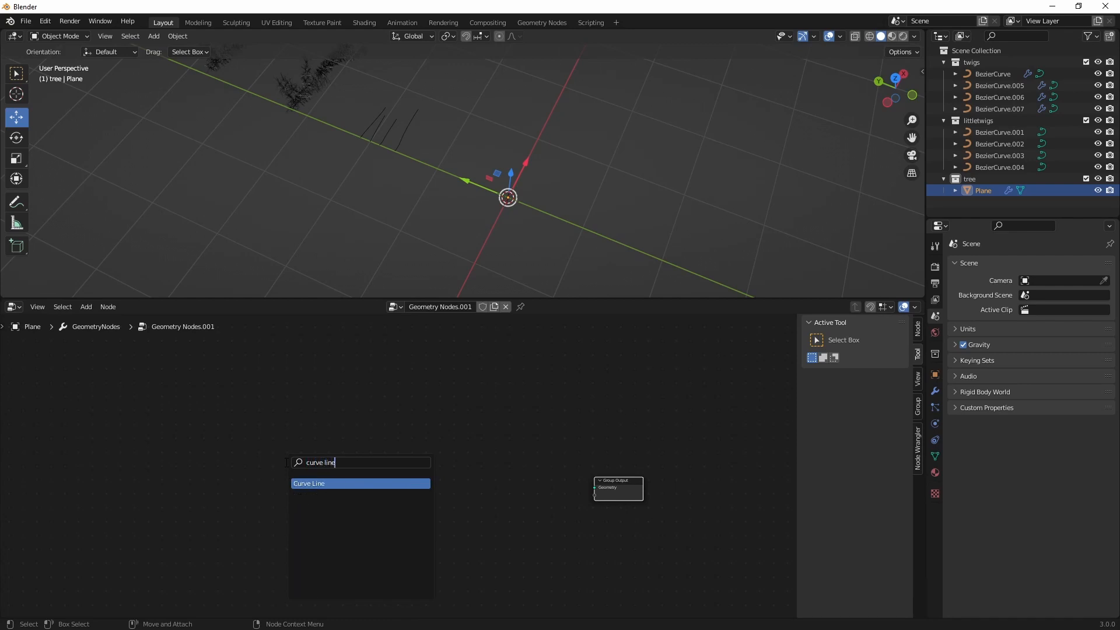
pyautogui.press('Return')
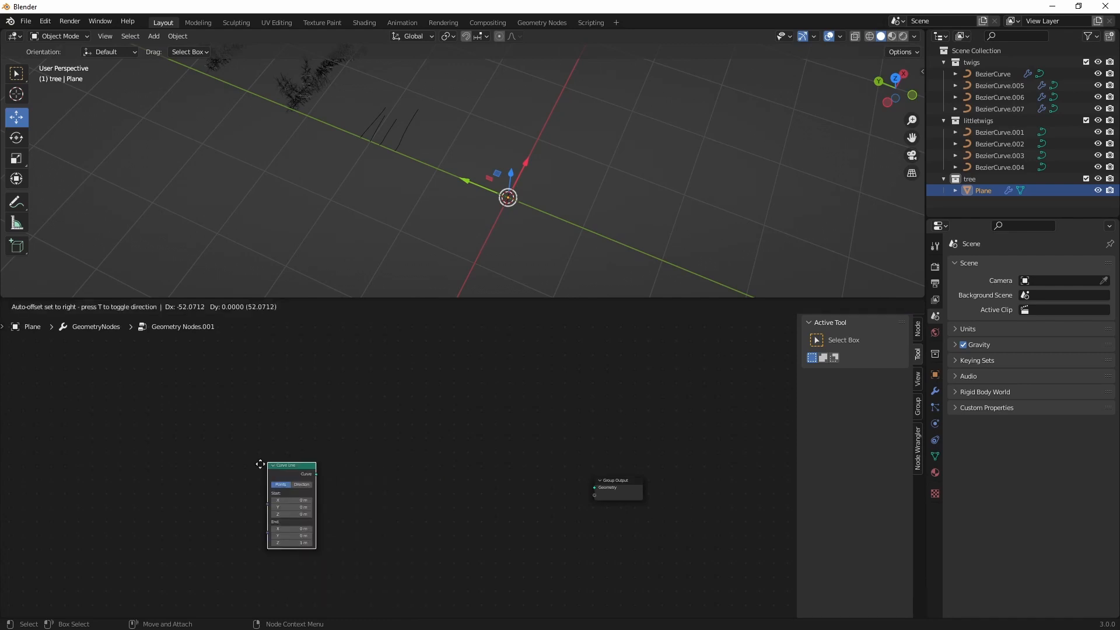
pyautogui.click(267, 462)
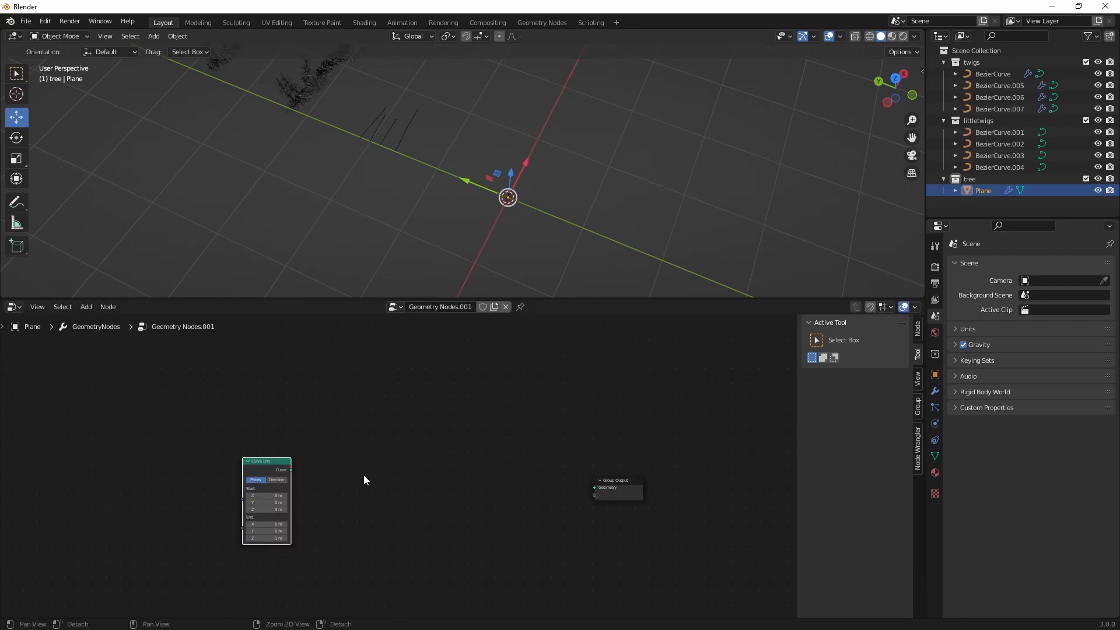
# Set the End Z of the Curve Line node to 3.4 m.
pyautogui.moveTo(363, 475); pyautogui.dragTo(387, 454, button='middle')
pyautogui.scroll(2, 276, 514)
pyautogui.click(294, 517)
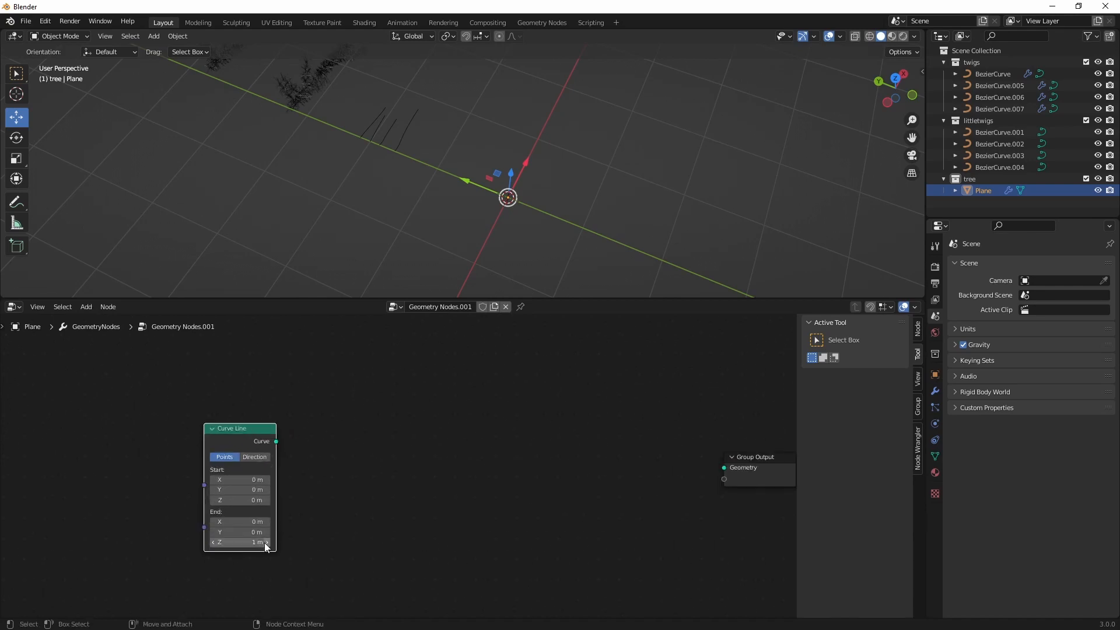
pyautogui.click(443, 512)
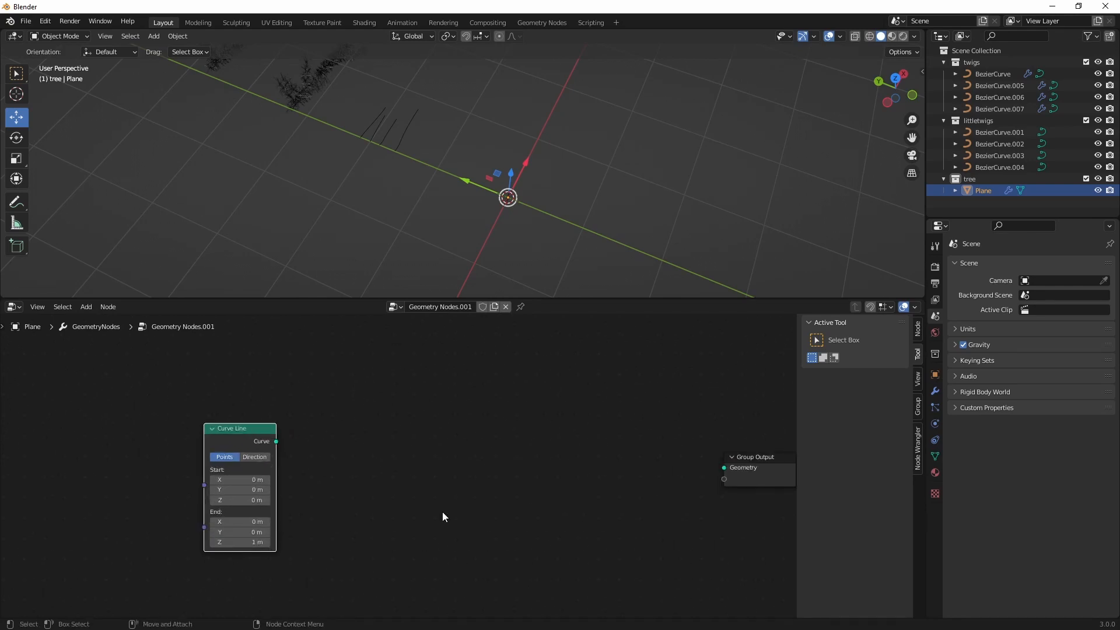
pyautogui.click(258, 541)
pyautogui.write('3.4')
pyautogui.press('Return')
pyautogui.click(401, 498)
pyautogui.scroll(-3, 426, 467)
pyautogui.moveTo(449, 435); pyautogui.dragTo(415, 461, button='middle')
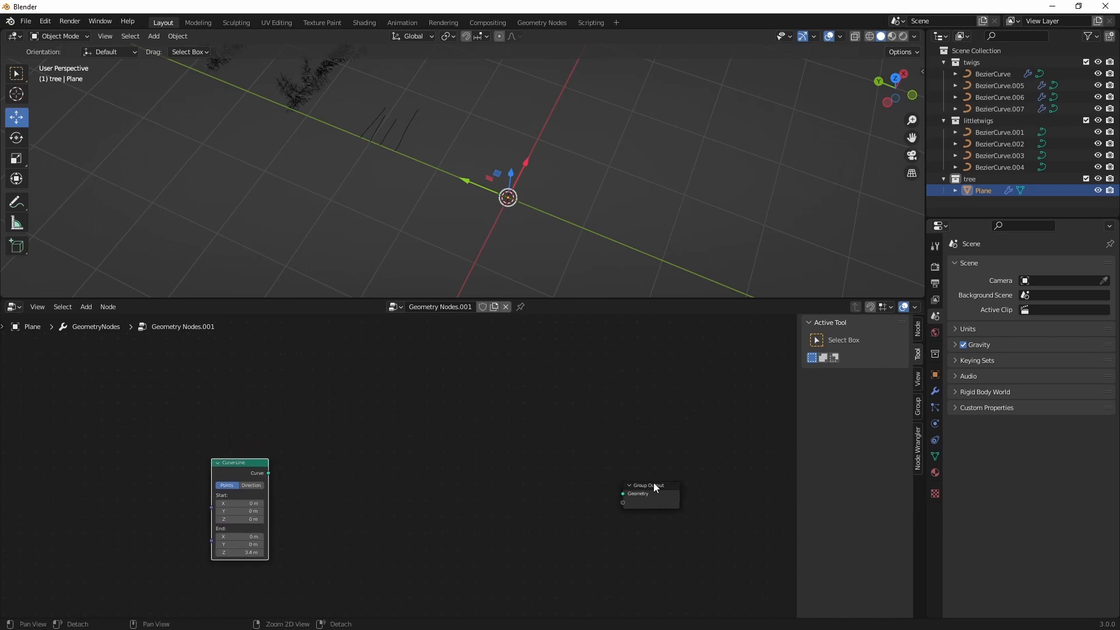
# Move Group Output farther from Curve Line and add a Curve to Points node between them, fed by the Curve Line's curve.
pyautogui.moveTo(653, 484); pyautogui.dragTo(752, 445)
pyautogui.moveTo(495, 477); pyautogui.dragTo(392, 495, button='middle')
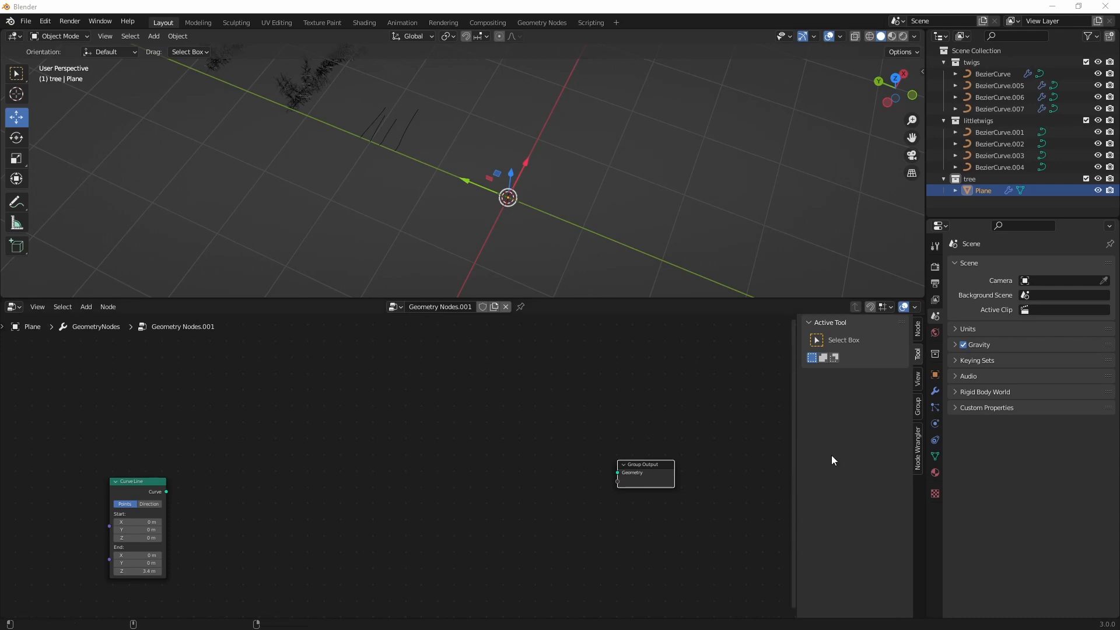
pyautogui.hotkey('shift', 'a')
pyautogui.click(265, 478)
pyautogui.write('c')
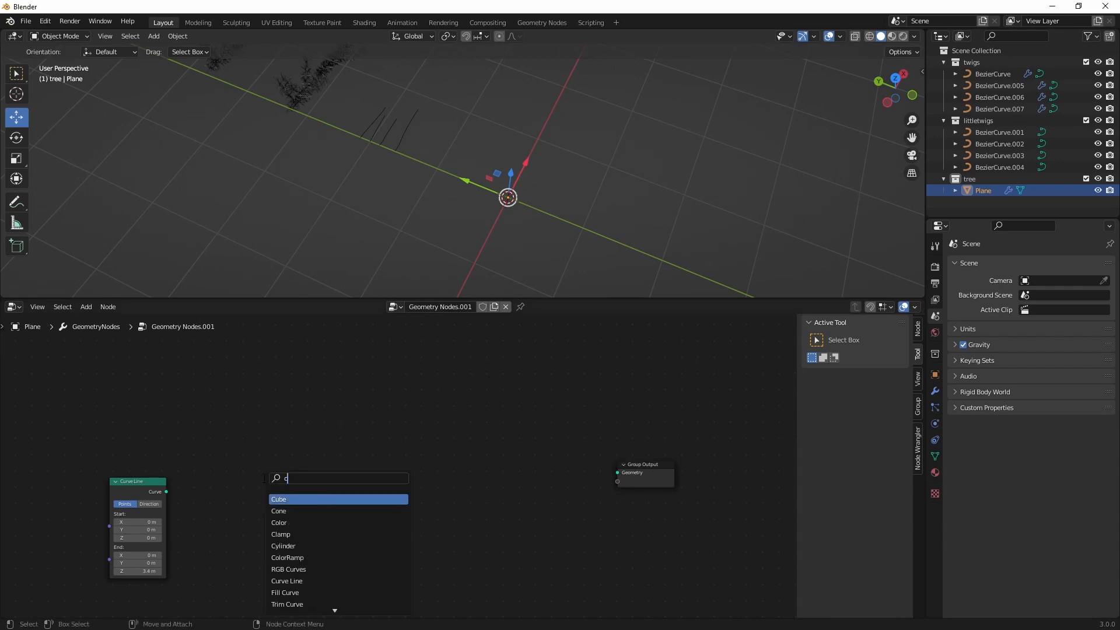
pyautogui.write('urve to poi')
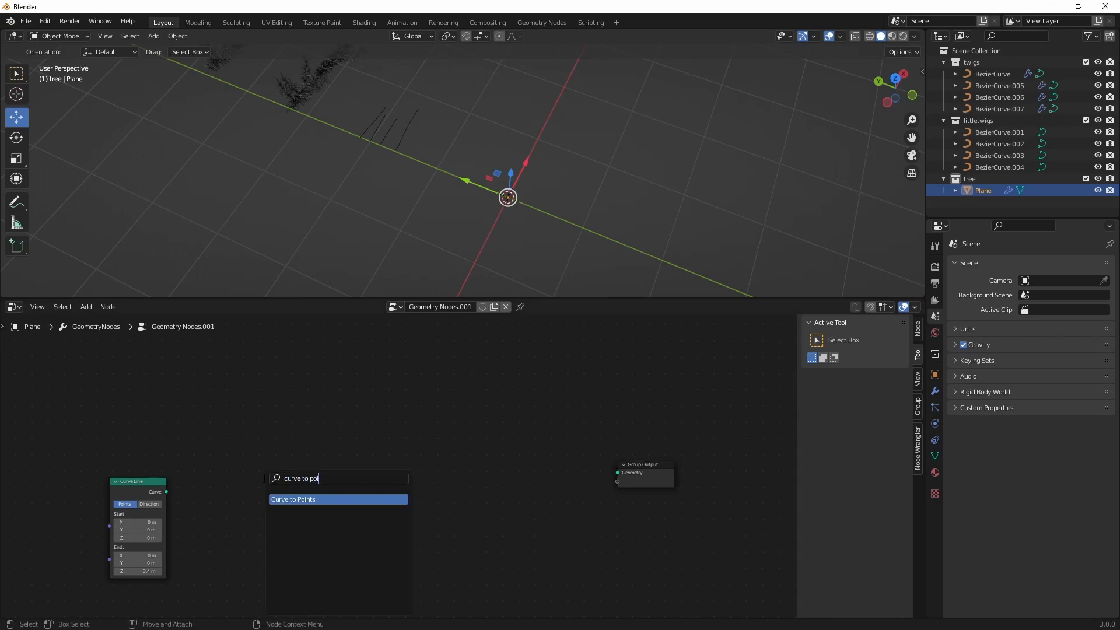
pyautogui.press('Return')
pyautogui.moveTo(169, 491); pyautogui.dragTo(264, 541)
pyautogui.moveTo(310, 493); pyautogui.dragTo(329, 449)
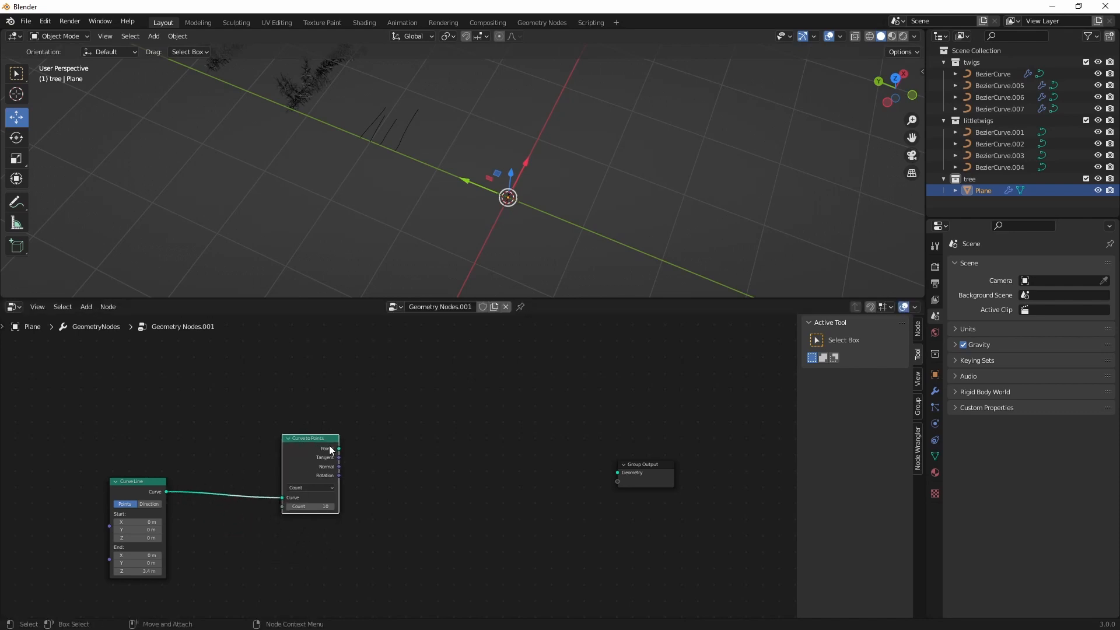
# Set the Count of the Curve to Points node to 80 and move the node farther from Curve Line.
pyautogui.click(328, 506)
pyautogui.write('80')
pyautogui.press('Return')
pyautogui.moveTo(320, 497); pyautogui.dragTo(345, 491)
pyautogui.moveTo(330, 430); pyautogui.dragTo(342, 419)
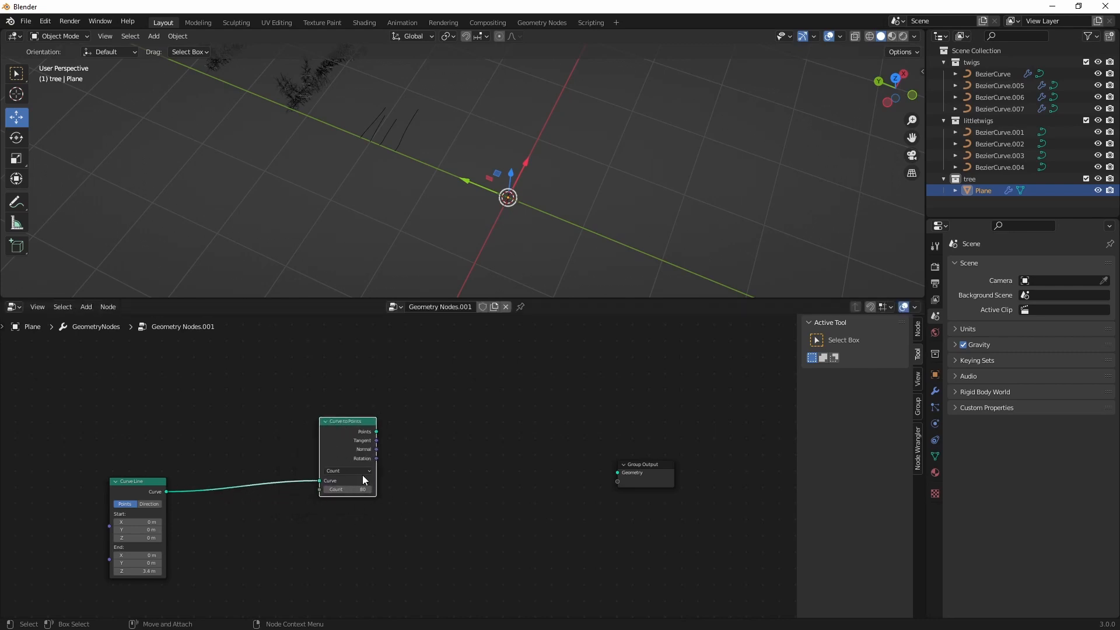
pyautogui.moveTo(439, 480); pyautogui.dragTo(409, 481, button='middle')
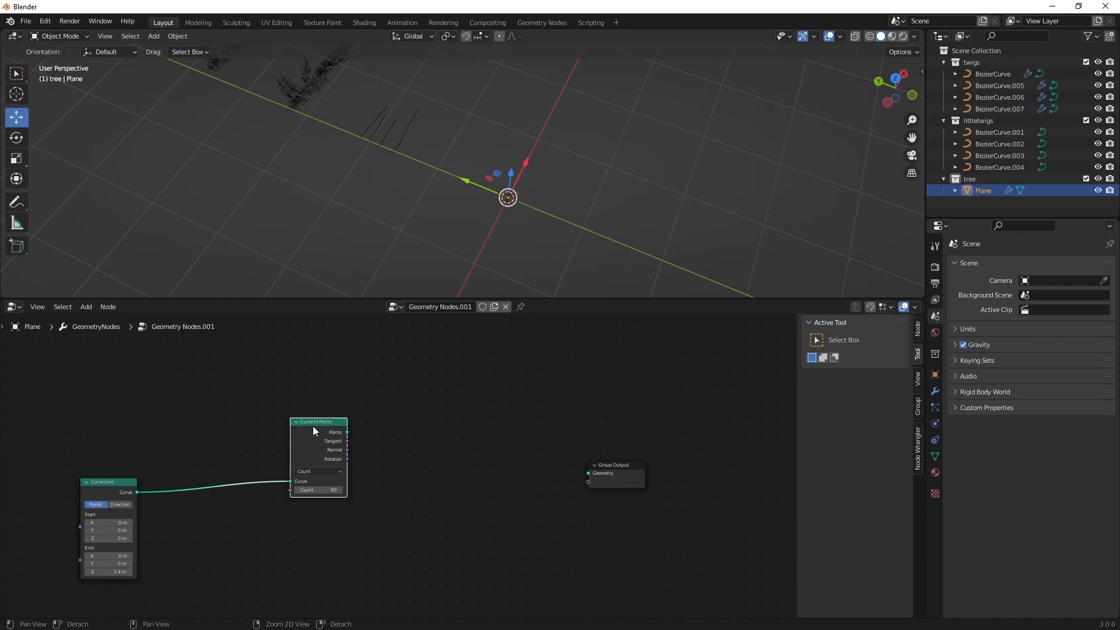
pyautogui.moveTo(317, 423); pyautogui.dragTo(373, 417)
# Add an Instance on Points node after Curve to Points and connect the Points output to its Points input.
pyautogui.moveTo(501, 435); pyautogui.dragTo(430, 466, button='middle')
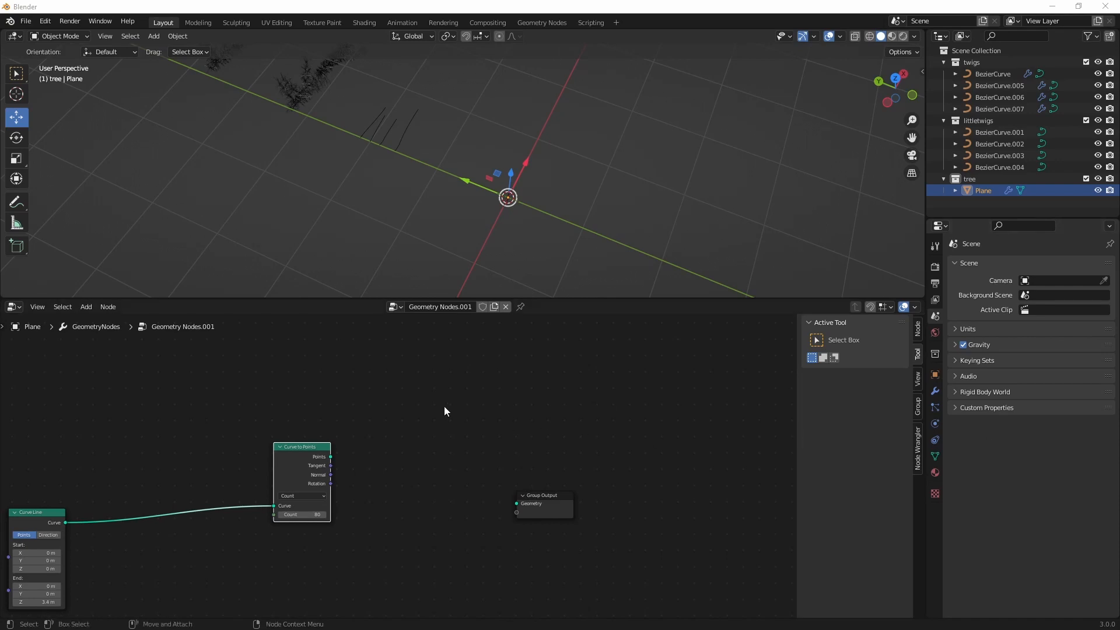
pyautogui.hotkey('shift', 'a')
pyautogui.click(515, 433)
pyautogui.write('instan')
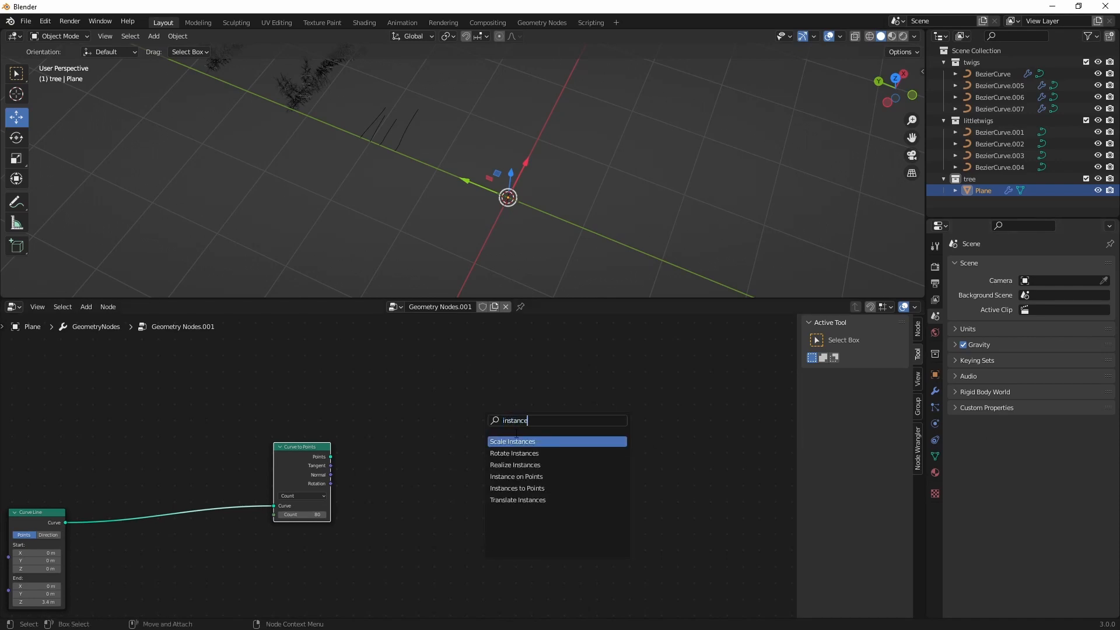
pyautogui.write('ce on')
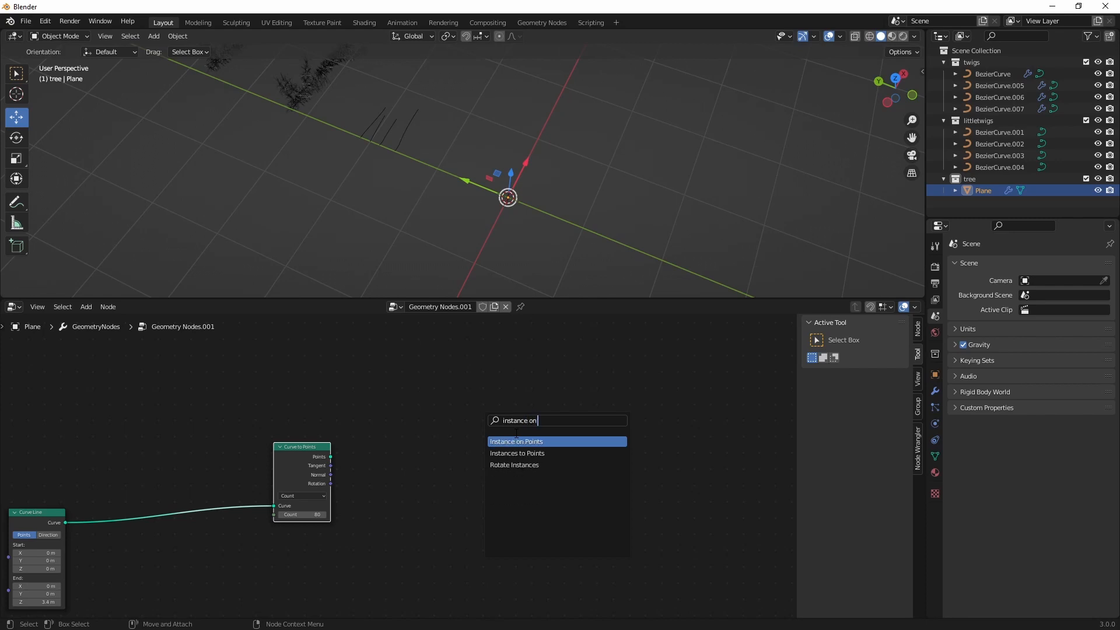
pyautogui.write(' poin')
pyautogui.press('Return')
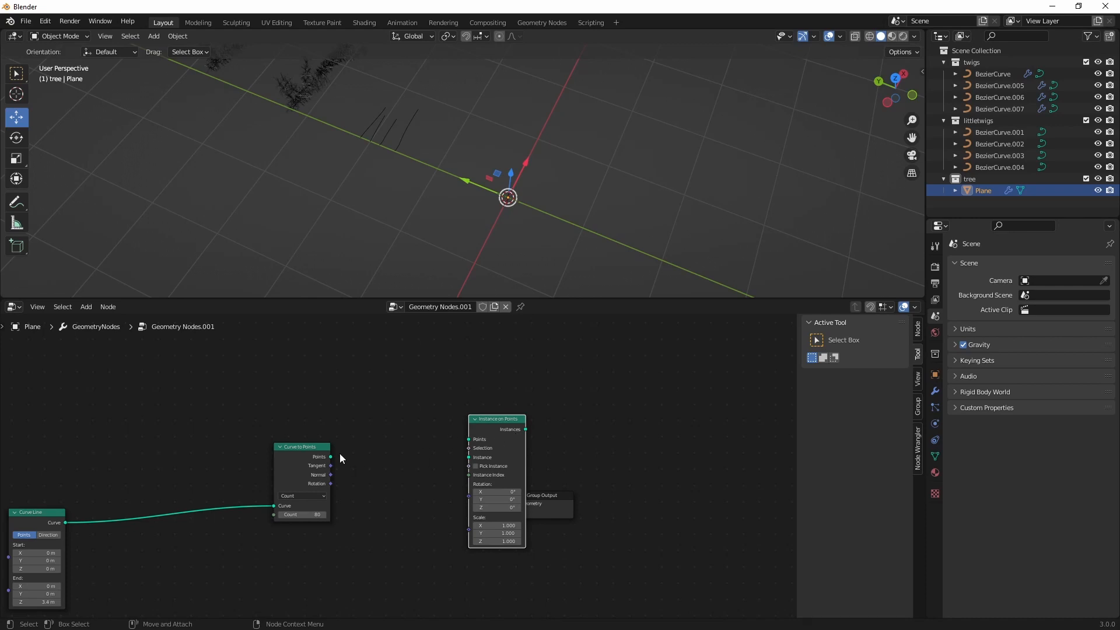
pyautogui.moveTo(331, 458); pyautogui.dragTo(454, 442)
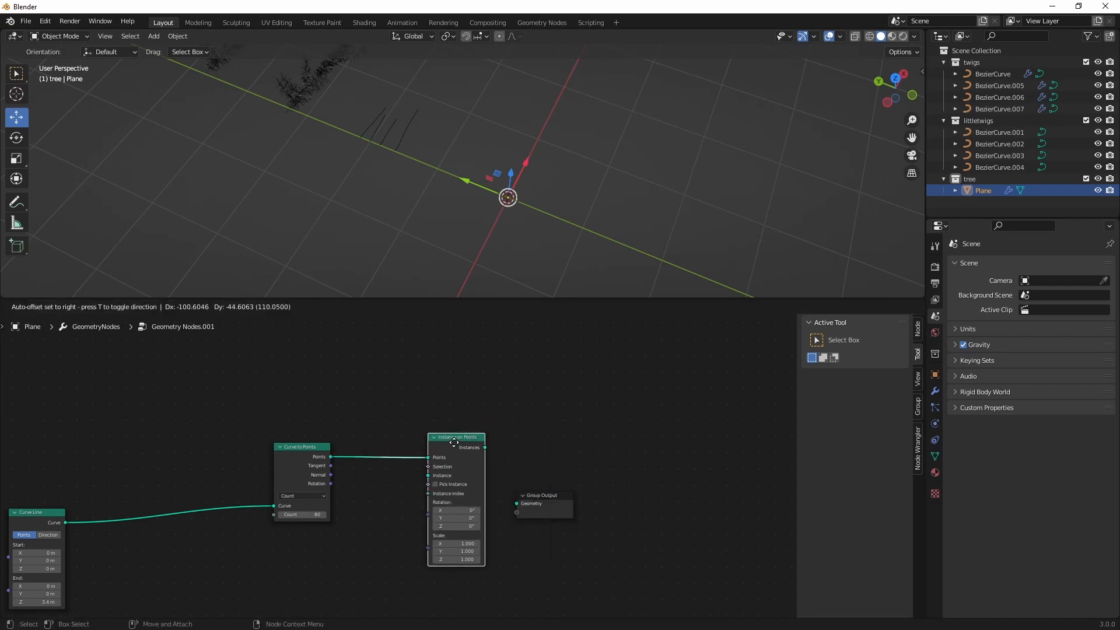
# Move the Group Output node away from Instance on Points and delete it.
pyautogui.click(523, 495)
pyautogui.moveTo(527, 494); pyautogui.dragTo(593, 486)
pyautogui.press('x')
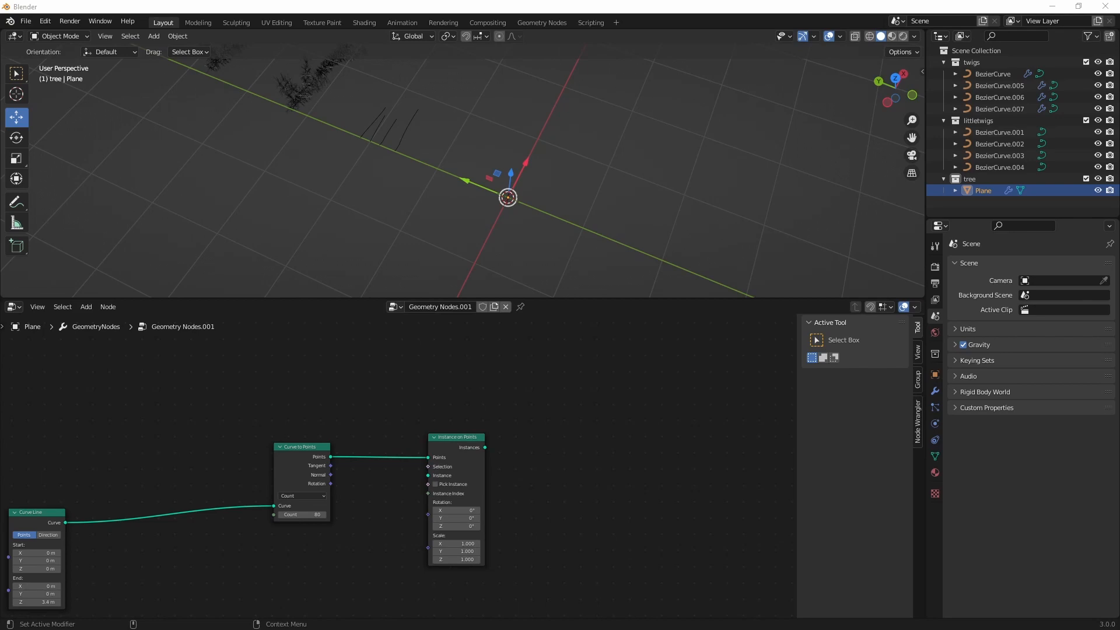
# Add a Collection Info node set to the twigs collection and connect its Geometry output to the Instance input of Instance on Points.
pyautogui.hotkey('shift', 'a')
pyautogui.click(330, 374)
pyautogui.write('colle')
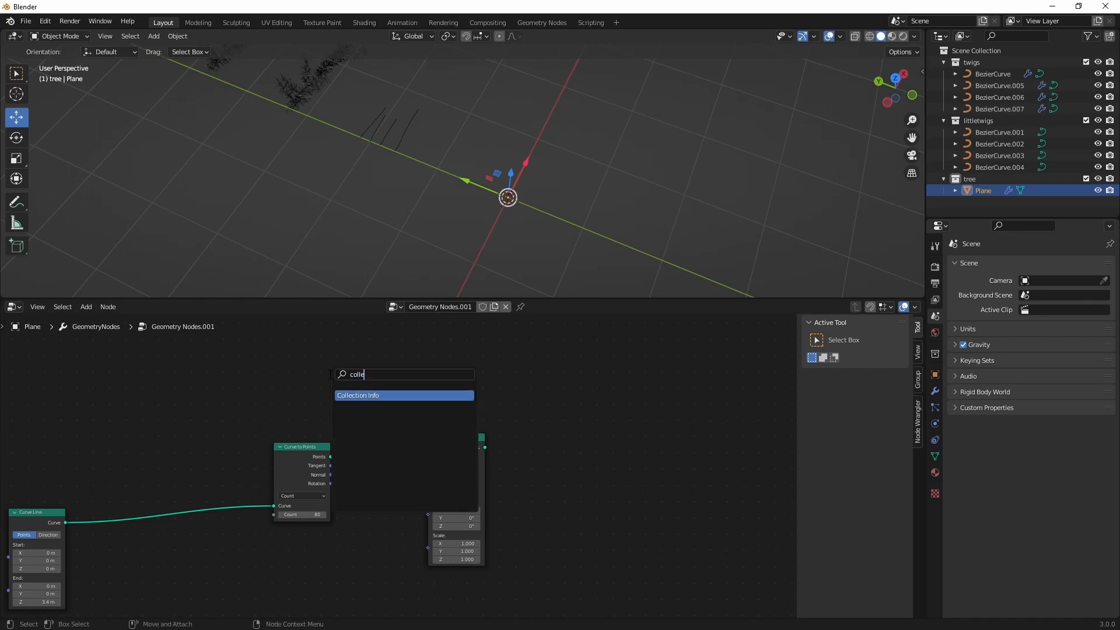
pyautogui.press('Return')
pyautogui.click(329, 373)
pyautogui.click(366, 410)
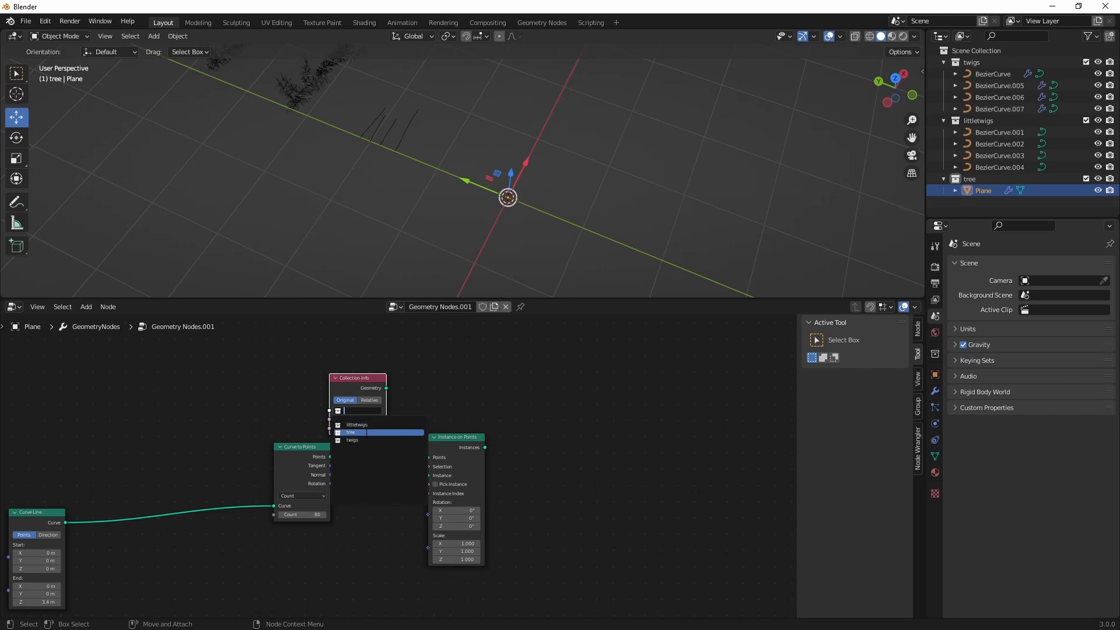
pyautogui.click(355, 440)
pyautogui.moveTo(386, 387); pyautogui.dragTo(427, 476)
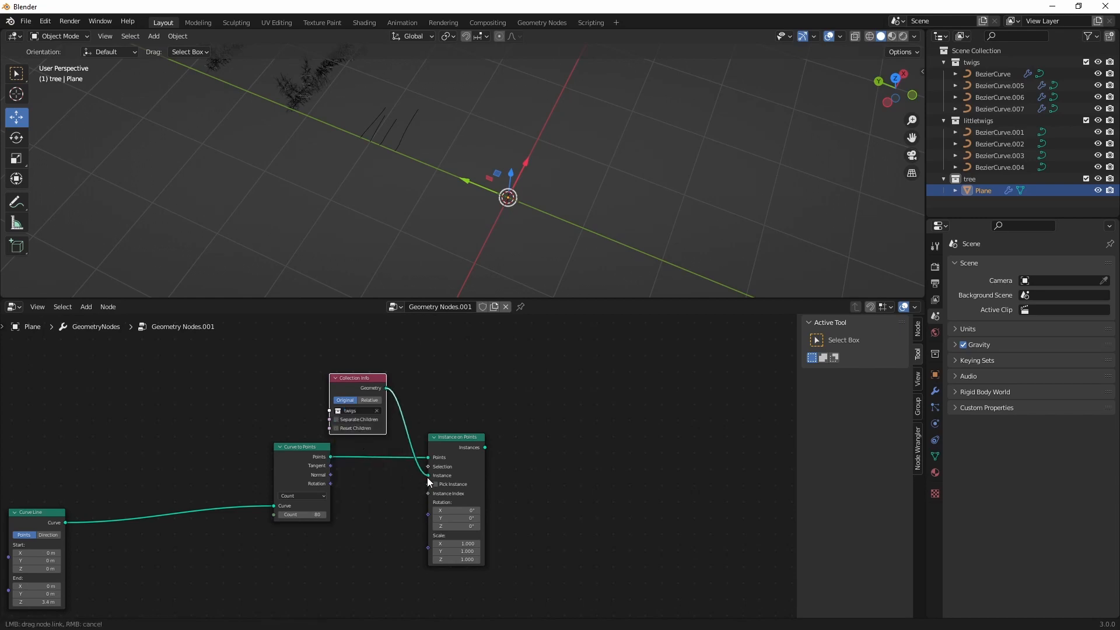
# Move the Collection Info node below Curve to Points and enable its Separate Children and Reset Children options.
pyautogui.moveTo(357, 384); pyautogui.dragTo(338, 547)
pyautogui.click(320, 520)
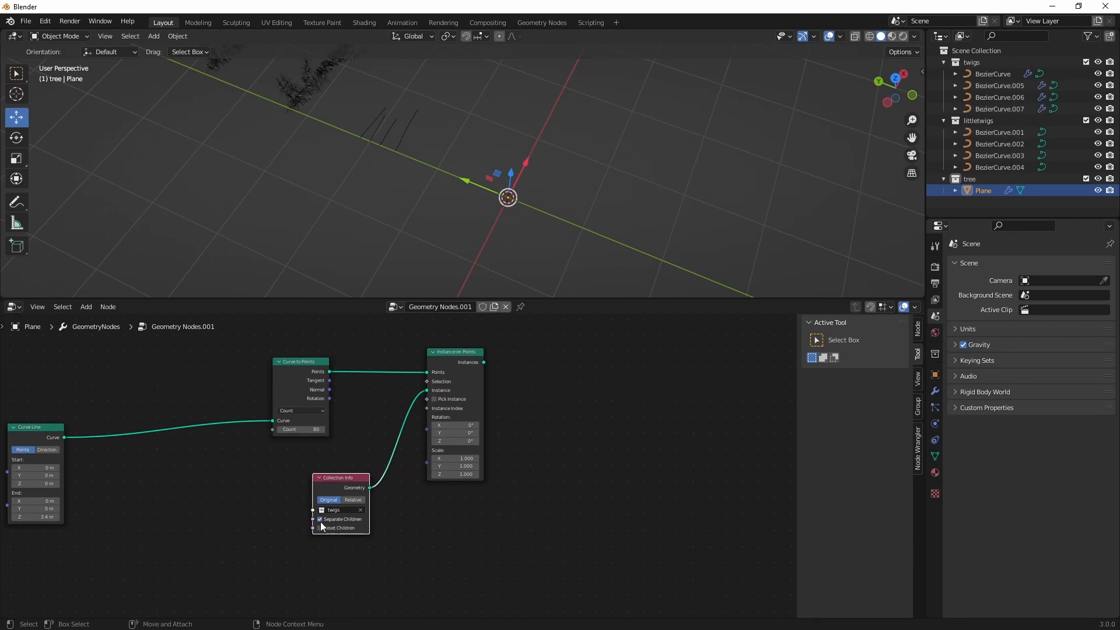
pyautogui.click(320, 527)
pyautogui.moveTo(505, 216); pyautogui.dragTo(491, 174, button='middle')
pyautogui.scroll(-4, 478, 417)
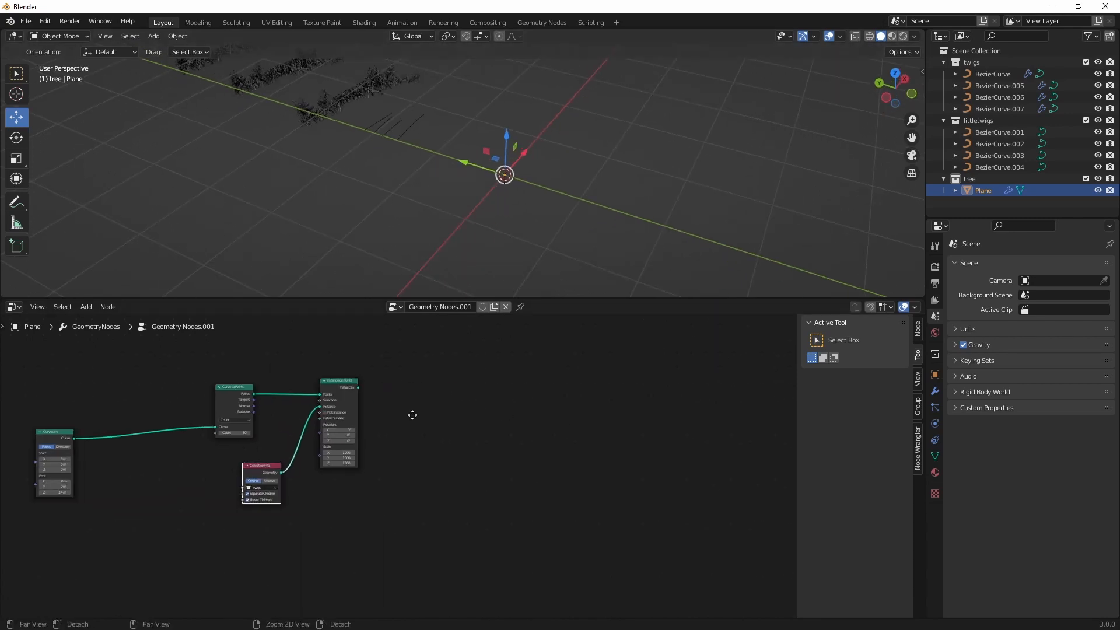
pyautogui.moveTo(312, 459)
pyautogui.mouseDown(button='middle')
pyautogui.moveTo(550, 430)
pyautogui.moveTo(313, 460)
pyautogui.mouseUp(button='middle')
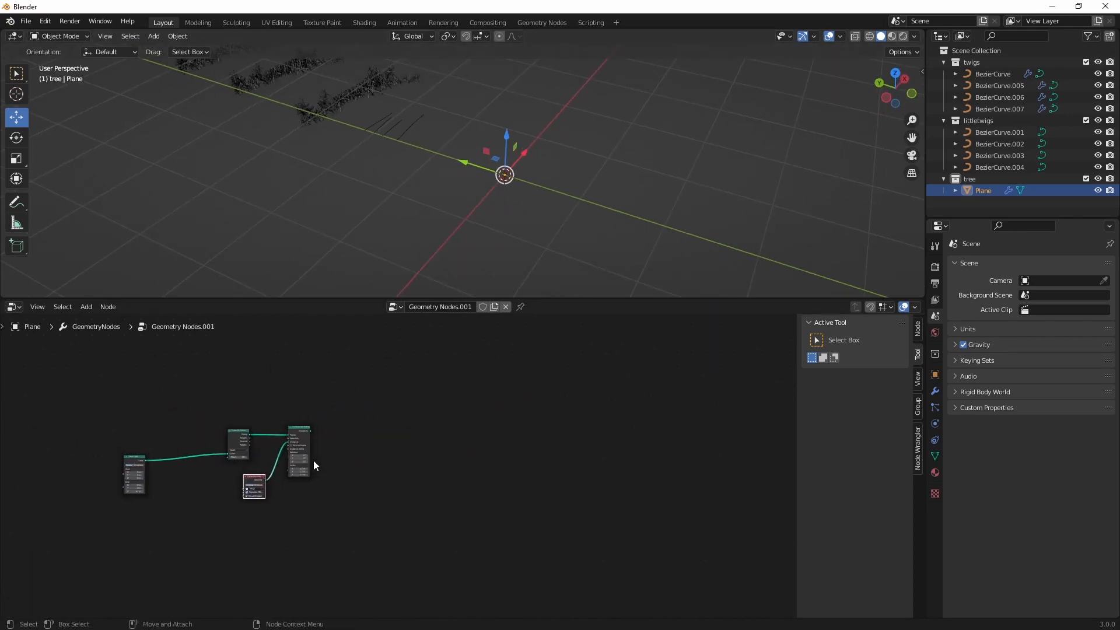
pyautogui.scroll(3, 313, 460)
pyautogui.hotkey('shift', 'a')
pyautogui.click(365, 408)
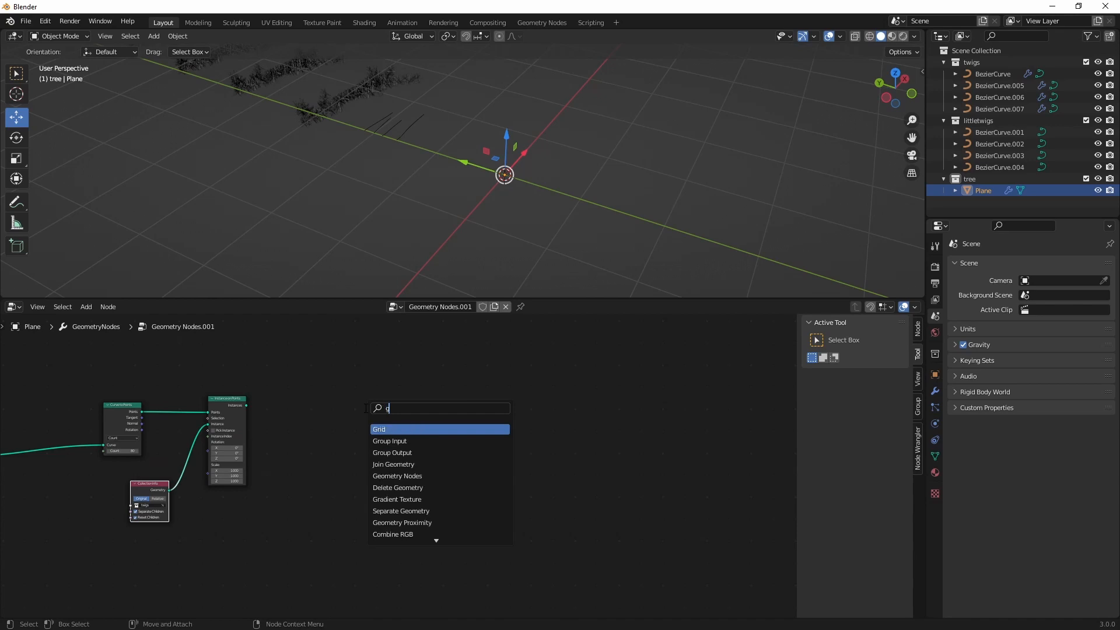
pyautogui.press('Escape')
# Add a Group Output node beyond Instance on Points and connect the Instances output to its Geometry input.
pyautogui.scroll(2, 309, 405)
pyautogui.moveTo(253, 405); pyautogui.dragTo(285, 428, button='middle')
pyautogui.moveTo(254, 389); pyautogui.dragTo(265, 386)
pyautogui.moveTo(379, 454); pyautogui.dragTo(333, 481, button='middle')
pyautogui.hotkey('shift', 'a')
pyautogui.click(481, 454)
pyautogui.write('group')
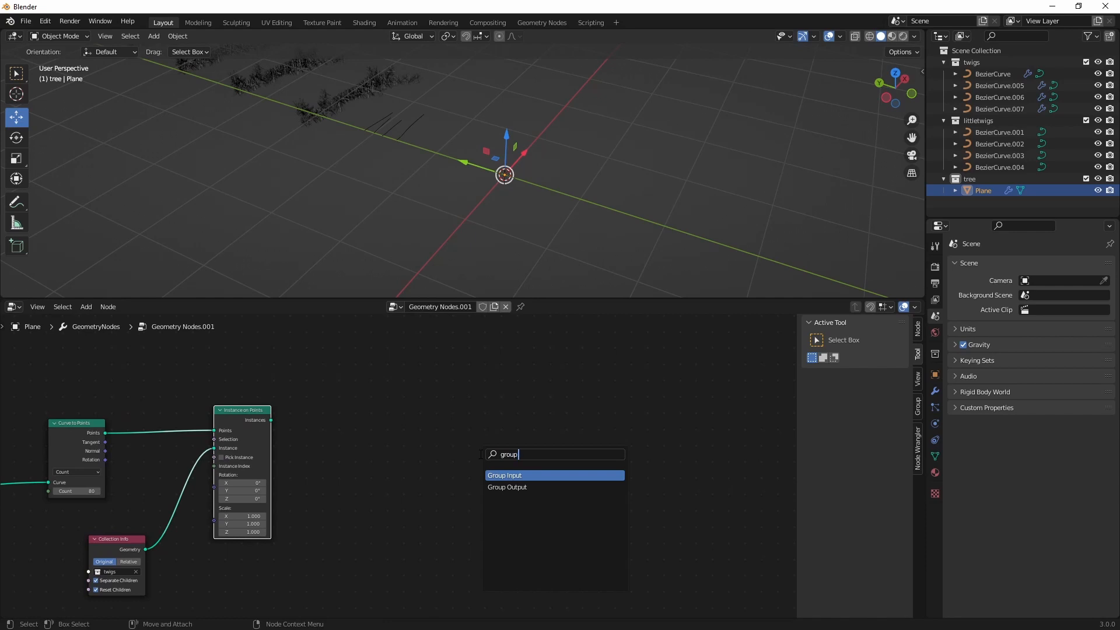
pyautogui.press('Down')
pyautogui.press('Return')
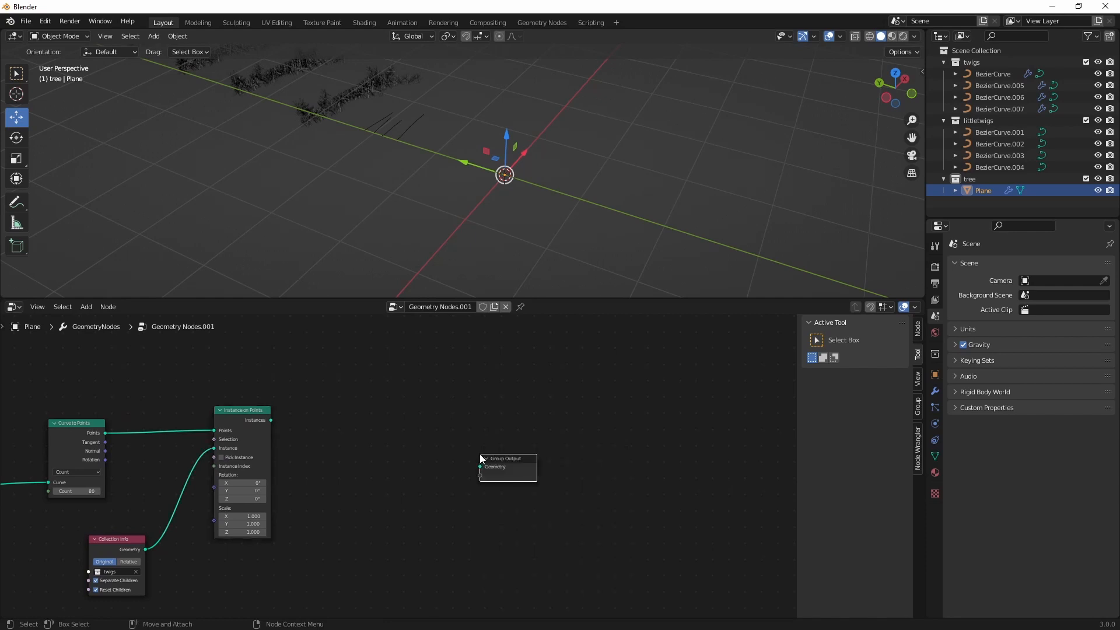
pyautogui.moveTo(270, 419); pyautogui.dragTo(481, 467)
pyautogui.scroll(-4, 570, 171)
pyautogui.moveTo(569, 169); pyautogui.dragTo(527, 198, button='middle')
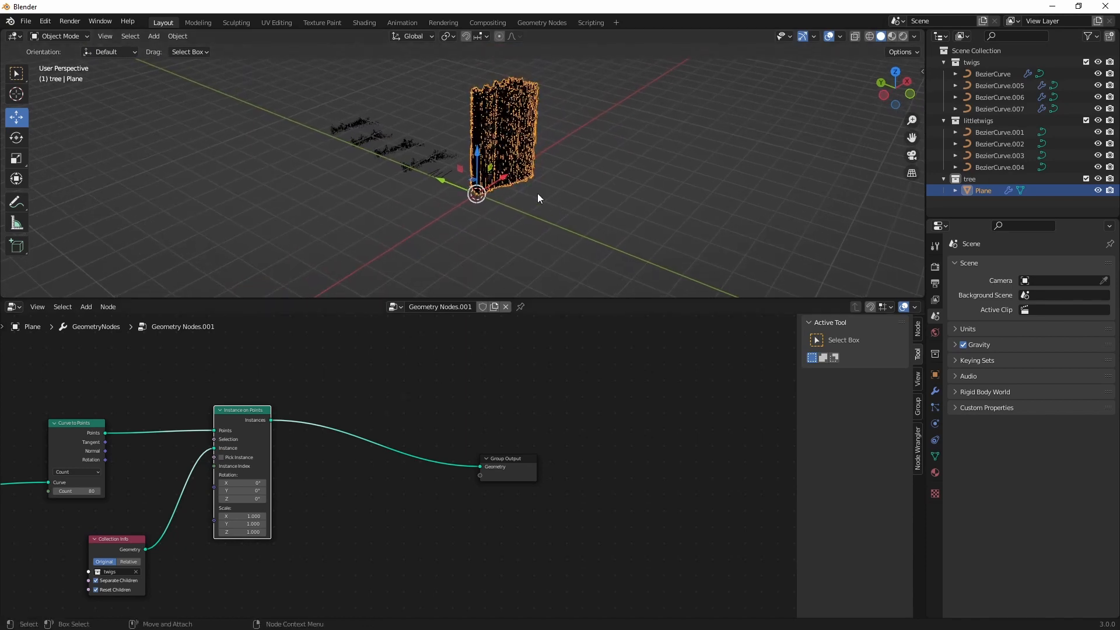
pyautogui.moveTo(540, 235)
pyautogui.mouseDown(button='middle')
pyautogui.moveTo(435, 220)
pyautogui.moveTo(533, 229)
pyautogui.mouseUp(button='middle')
# Try Counts of 20 and 6 on the Curve to Points node and settle on 5.
pyautogui.keyDown('ctrl'); pyautogui.hscroll(-10, 445, 380); pyautogui.keyUp('ctrl')
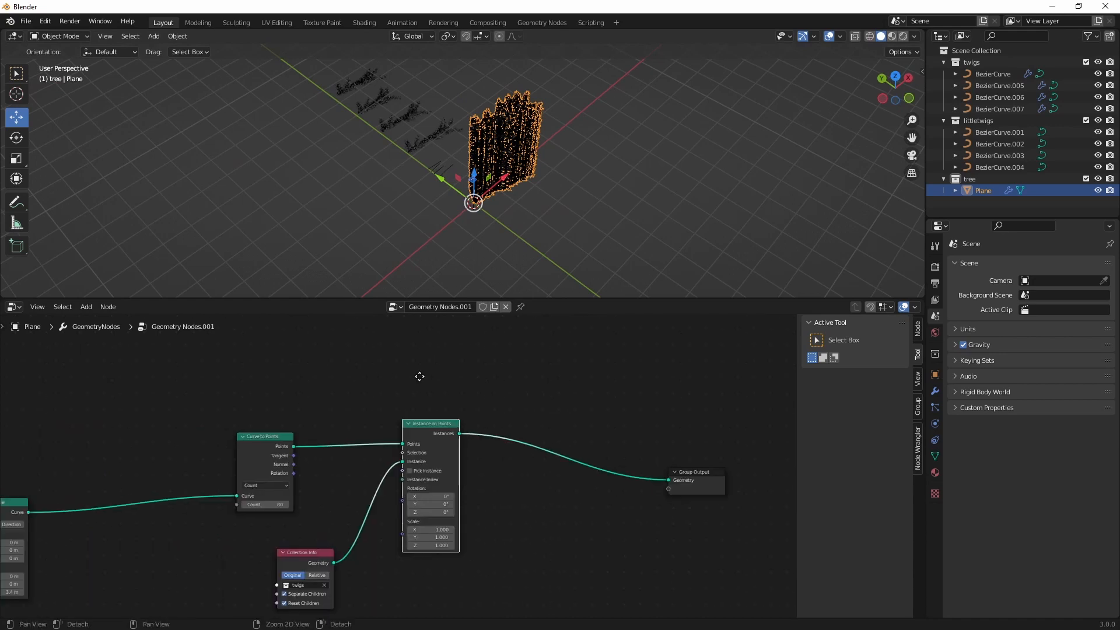
pyautogui.moveTo(395, 539); pyautogui.dragTo(311, 538)
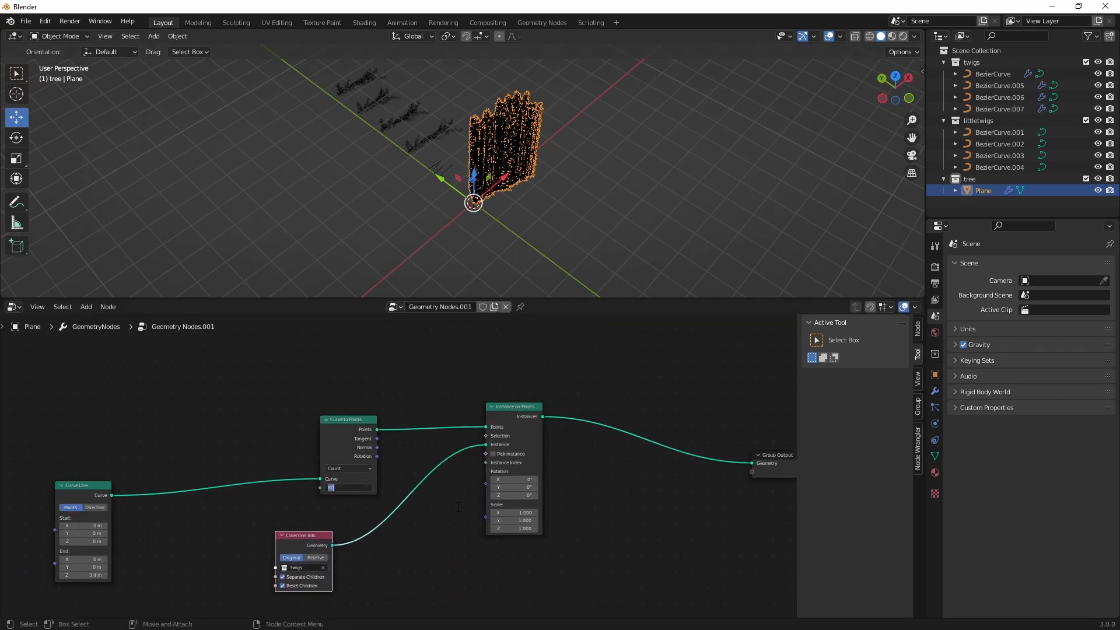
pyautogui.write('20')
pyautogui.press('Return')
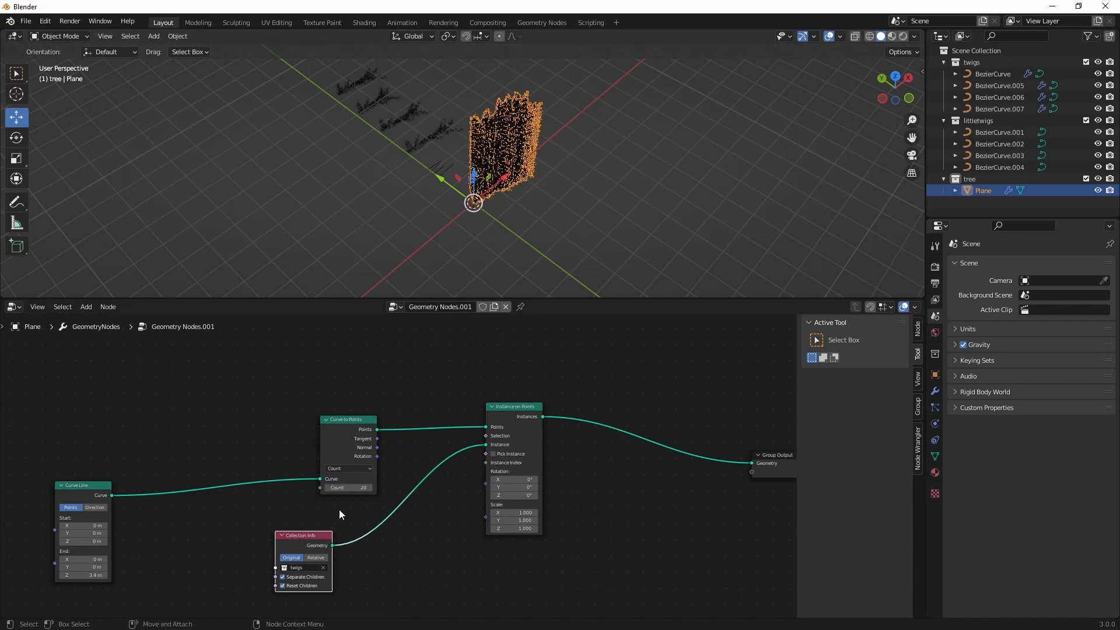
pyautogui.click(365, 489)
pyautogui.write('6')
pyautogui.press('Return')
pyautogui.click(353, 488)
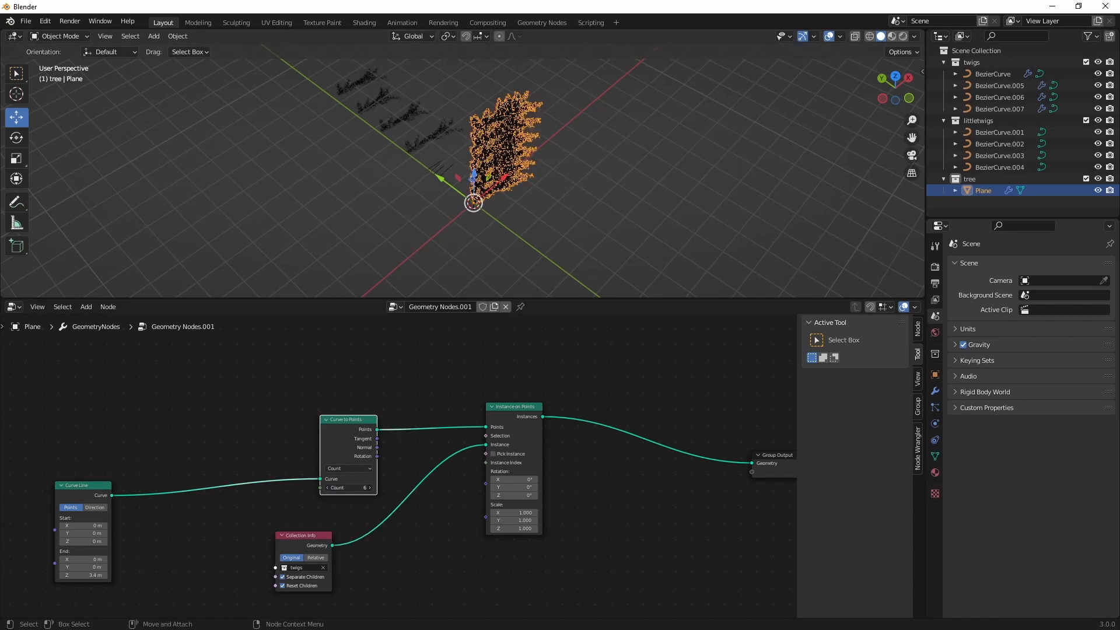
pyautogui.write('5')
pyautogui.press('Return')
pyautogui.moveTo(525, 138); pyautogui.dragTo(507, 225, button='middle')
# Move the Curve to Points and Collection Info nodes farther apart to make room in the node tree.
pyautogui.moveTo(350, 432); pyautogui.dragTo(312, 391)
pyautogui.moveTo(309, 540); pyautogui.dragTo(340, 564)
pyautogui.moveTo(485, 469); pyautogui.dragTo(382, 445, button='middle')
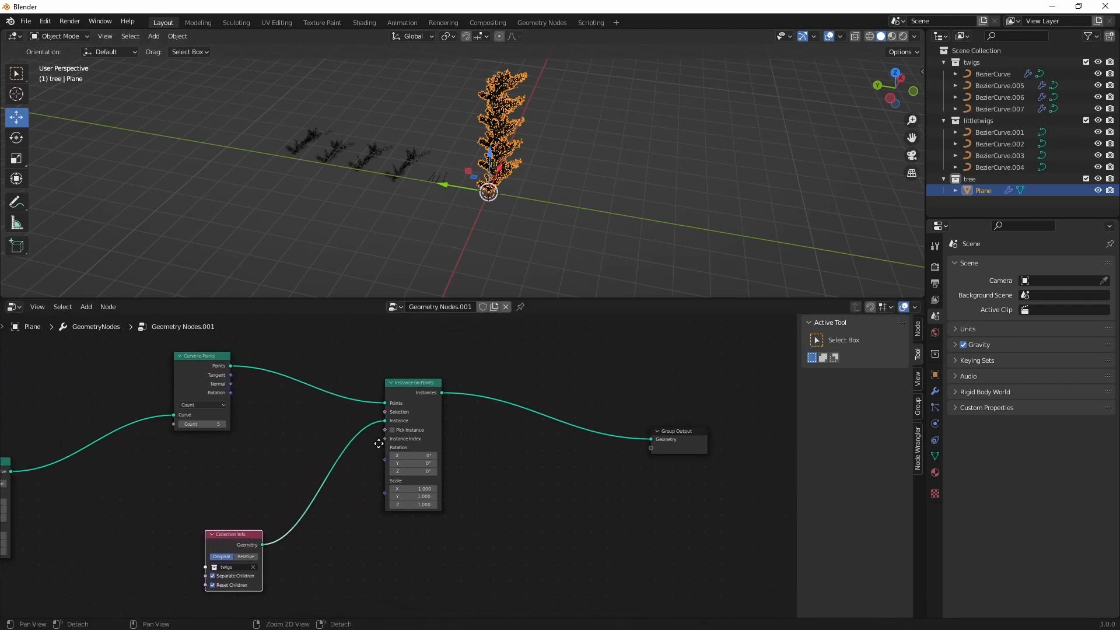
pyautogui.moveTo(314, 471); pyautogui.dragTo(439, 563, button='middle')
# Duplicate the Curve to Points node, place the copy above the original and feed it with the Curve Line's curve.
pyautogui.moveTo(316, 405); pyautogui.dragTo(318, 480)
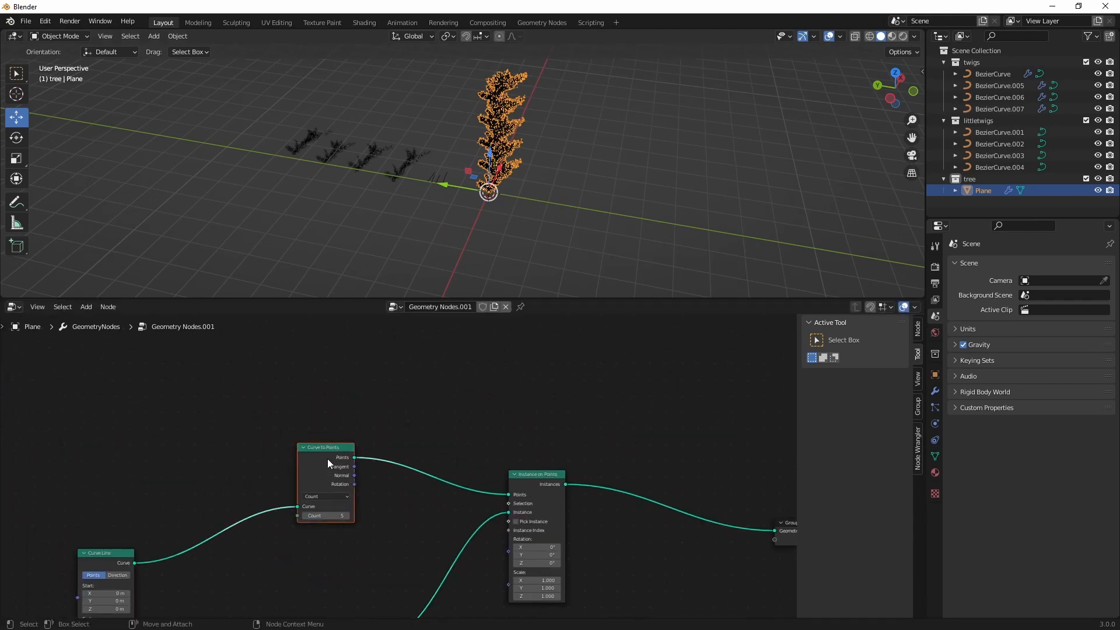
pyautogui.hotkey('shift', 'd')
pyautogui.click(328, 348)
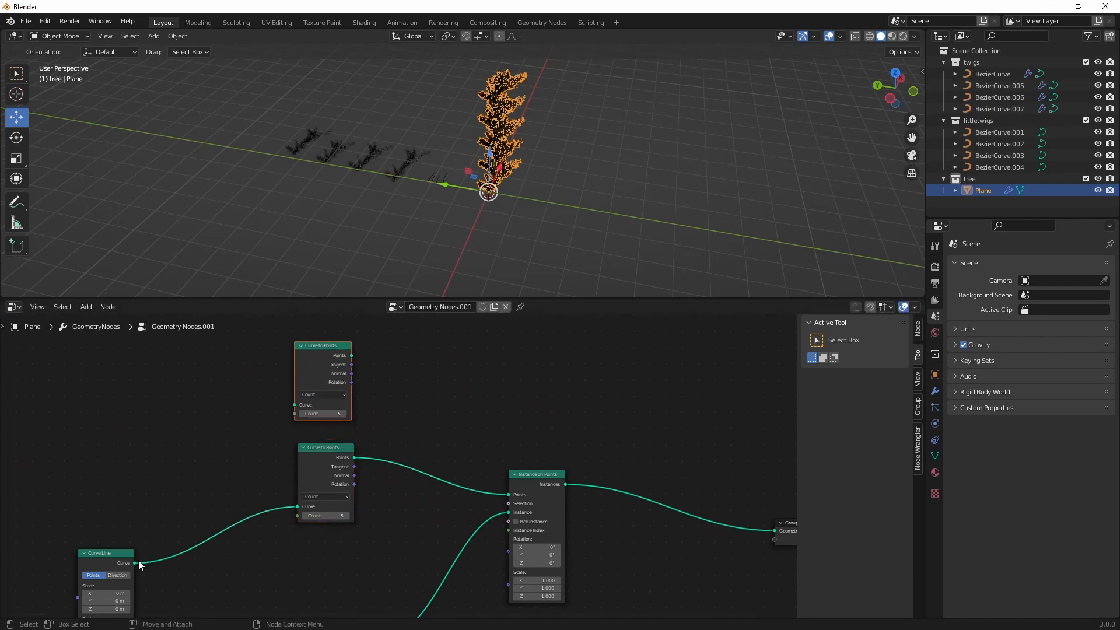
pyautogui.moveTo(135, 562); pyautogui.dragTo(294, 404)
pyautogui.moveTo(451, 377); pyautogui.dragTo(394, 448, button='middle')
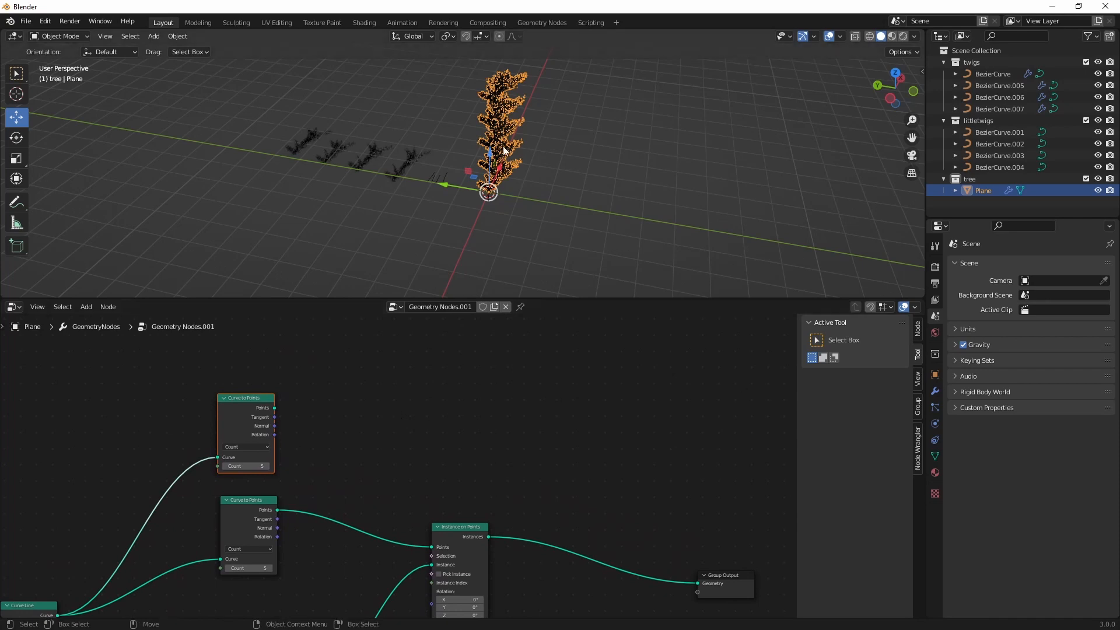
pyautogui.moveTo(461, 198)
pyautogui.mouseDown(button='middle')
pyautogui.moveTo(376, 144)
pyautogui.moveTo(452, 170)
pyautogui.moveTo(475, 200)
pyautogui.moveTo(461, 192)
pyautogui.mouseUp(button='middle')
pyautogui.moveTo(320, 421); pyautogui.dragTo(281, 410, button='middle')
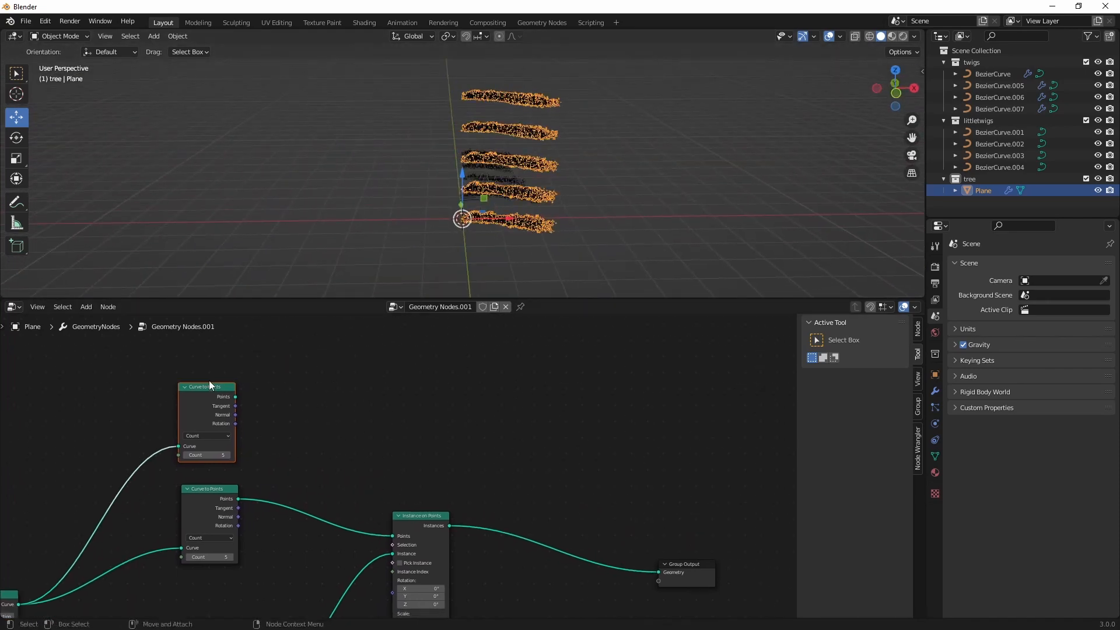
pyautogui.moveTo(215, 388); pyautogui.dragTo(226, 370)
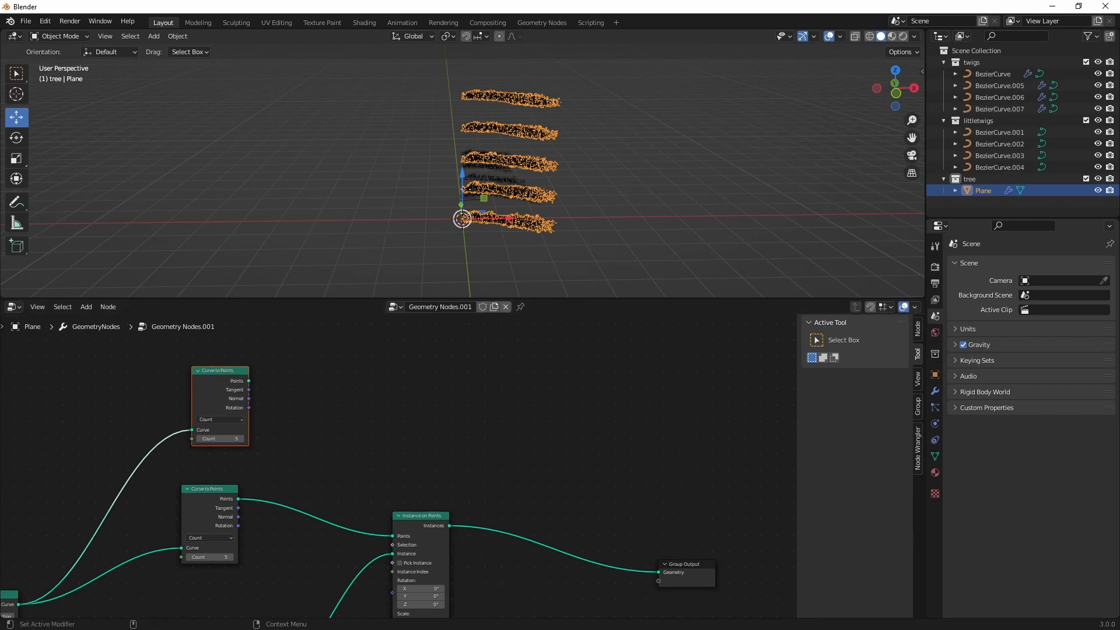
# Add a second Instance on Points node and connect the duplicated Curve to Points node's Points output to it.
pyautogui.click(383, 370)
pyautogui.hotkey('shift', 'a')
pyautogui.write('s')
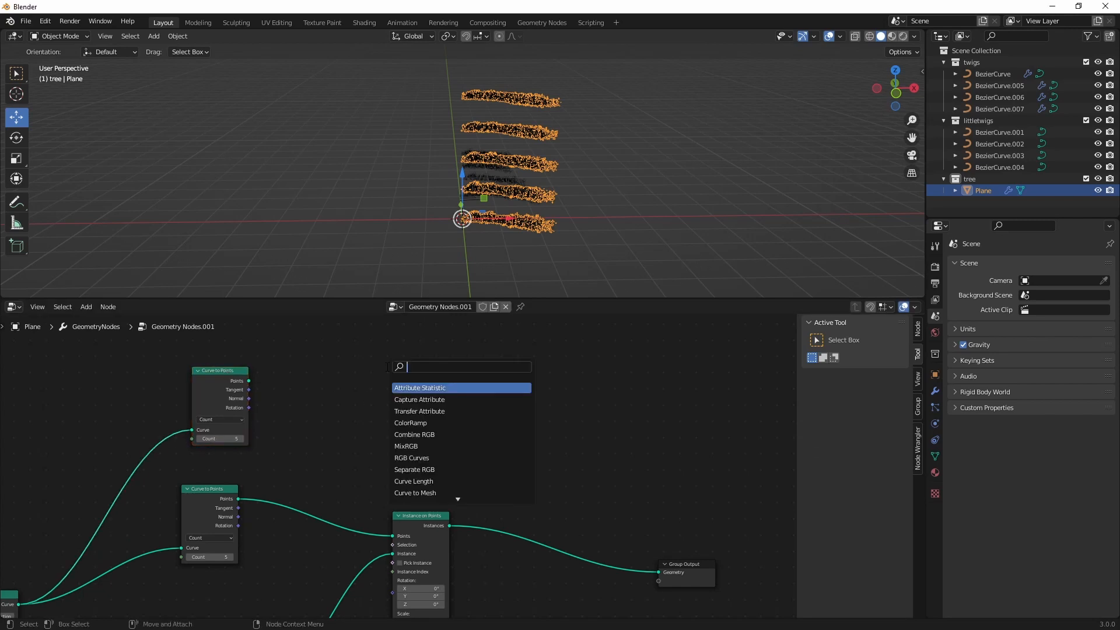
pyautogui.write('instance on p')
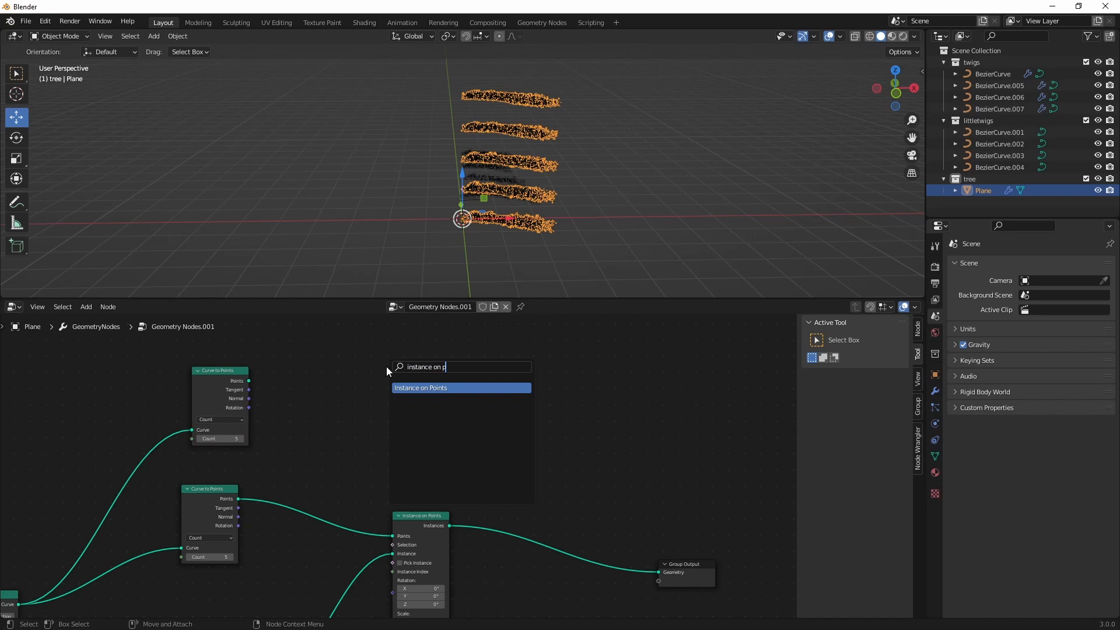
pyautogui.press('Return')
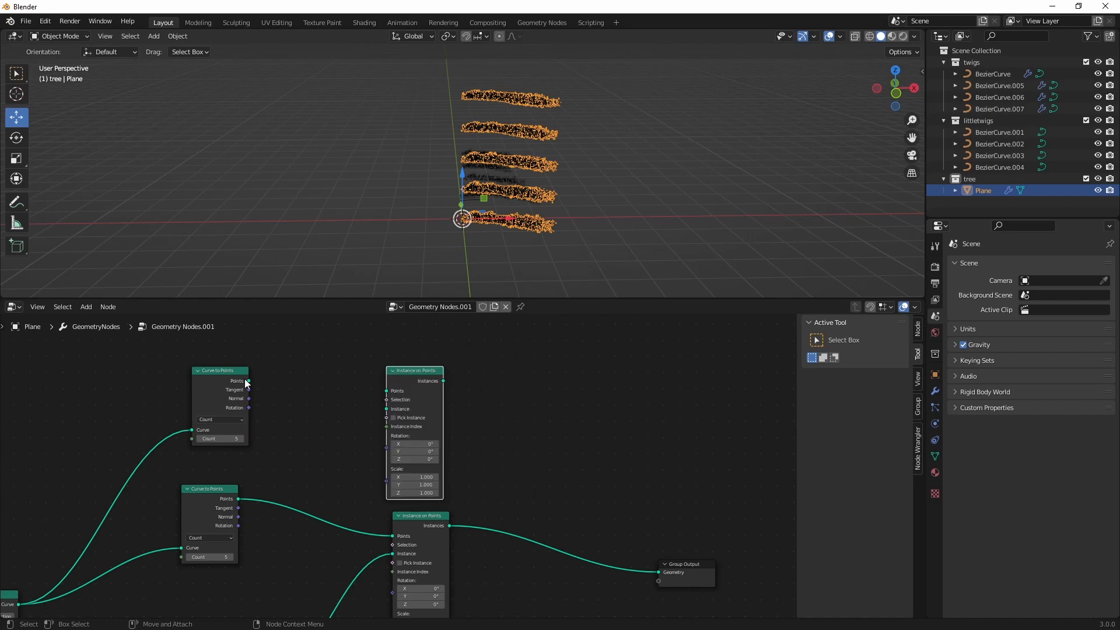
pyautogui.moveTo(249, 380); pyautogui.dragTo(386, 391)
pyautogui.moveTo(284, 290); pyautogui.dragTo(334, 355, button='middle')
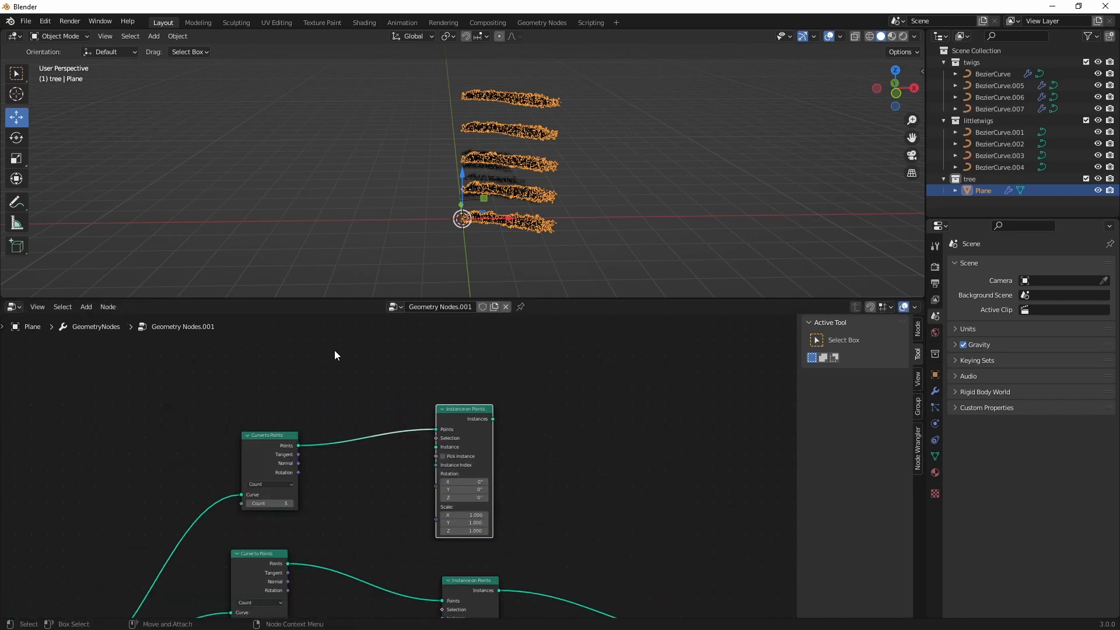
pyautogui.hotkey('shift', 'a')
pyautogui.write('grid')
pyautogui.press('Return')
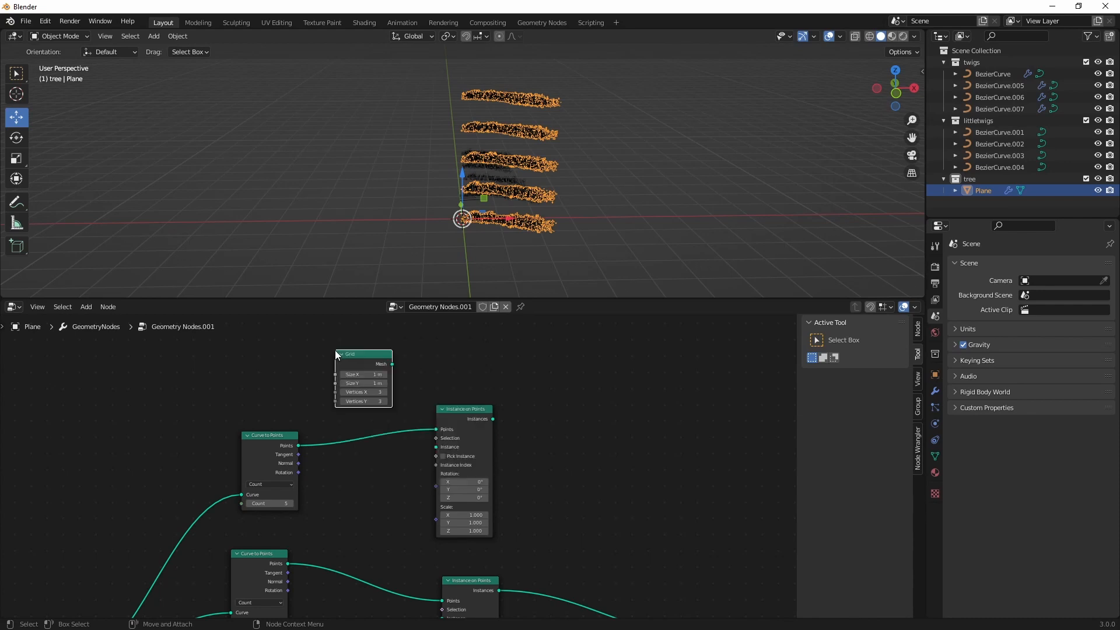
pyautogui.scroll(2, 404, 355)
pyautogui.moveTo(390, 328); pyautogui.dragTo(514, 348)
pyautogui.moveTo(475, 335); pyautogui.dragTo(309, 357)
pyautogui.press('x')
# Copy the Grid node from the BezierCurve.007 twig's node tree and paste it into the tree Plane's node tree.
pyautogui.moveTo(541, 156); pyautogui.dragTo(596, 194, button='middle')
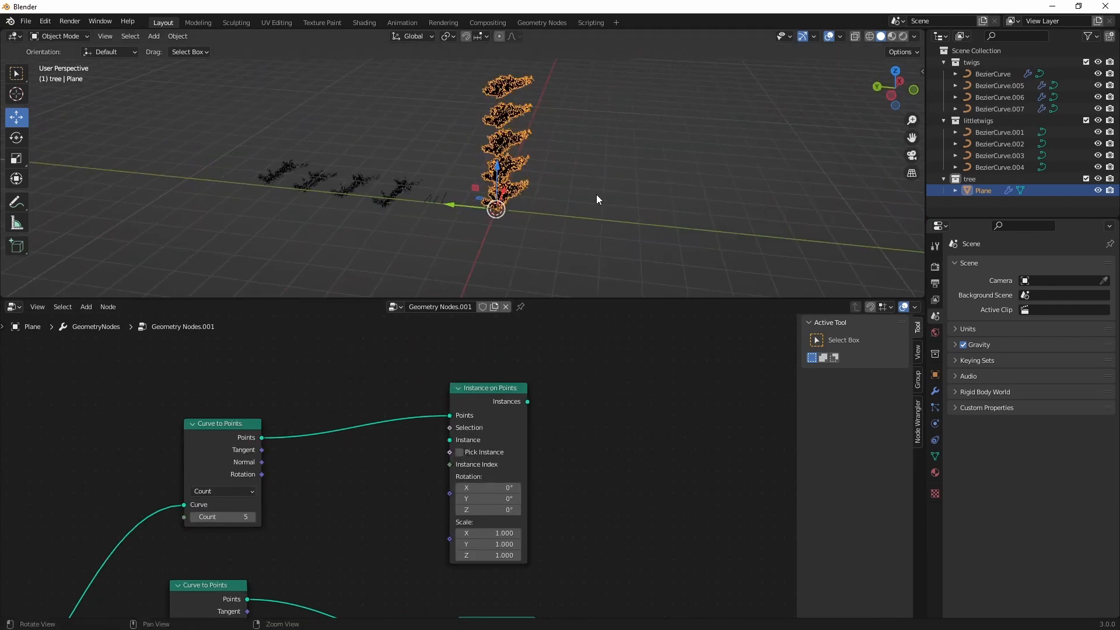
pyautogui.click(397, 177)
pyautogui.scroll(-2, 431, 492)
pyautogui.scroll(-4, 438, 496)
pyautogui.moveTo(513, 530); pyautogui.dragTo(446, 345, button='middle')
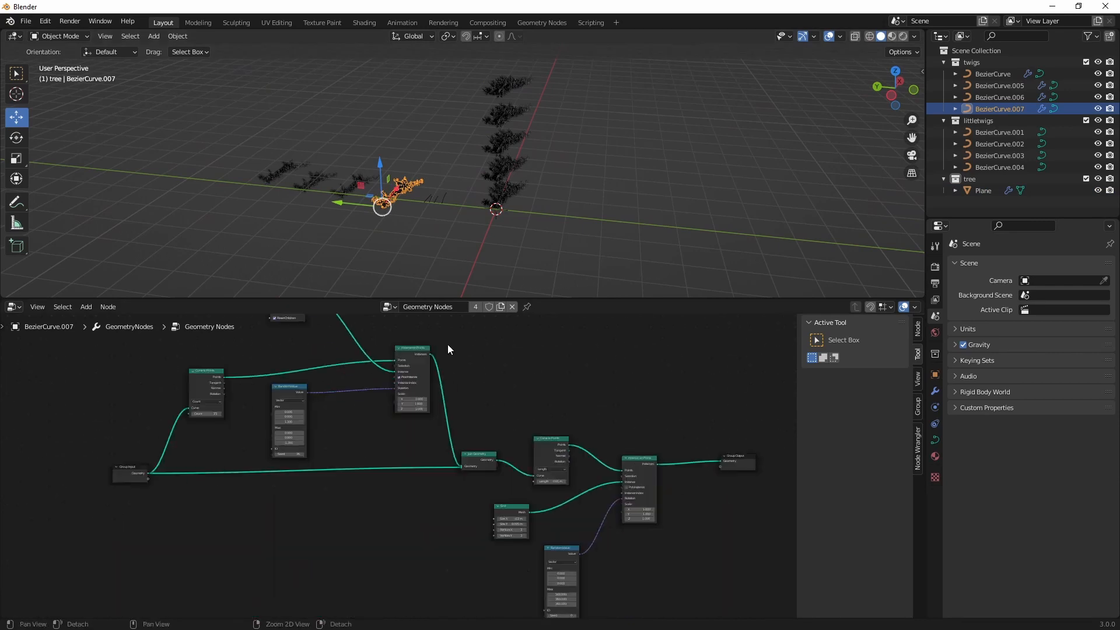
pyautogui.scroll(7, 495, 523)
pyautogui.click(600, 545)
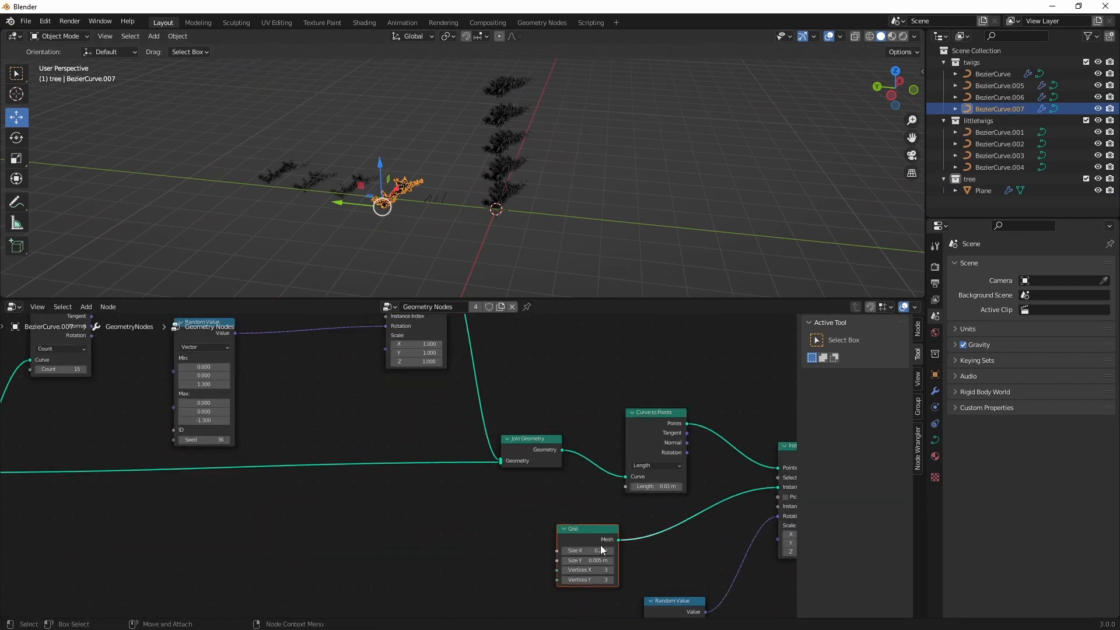
pyautogui.click(505, 121)
pyautogui.moveTo(443, 394); pyautogui.dragTo(465, 459, button='middle')
pyautogui.scroll(-4, 400, 478)
pyautogui.hotkey('ctrl', 'v')
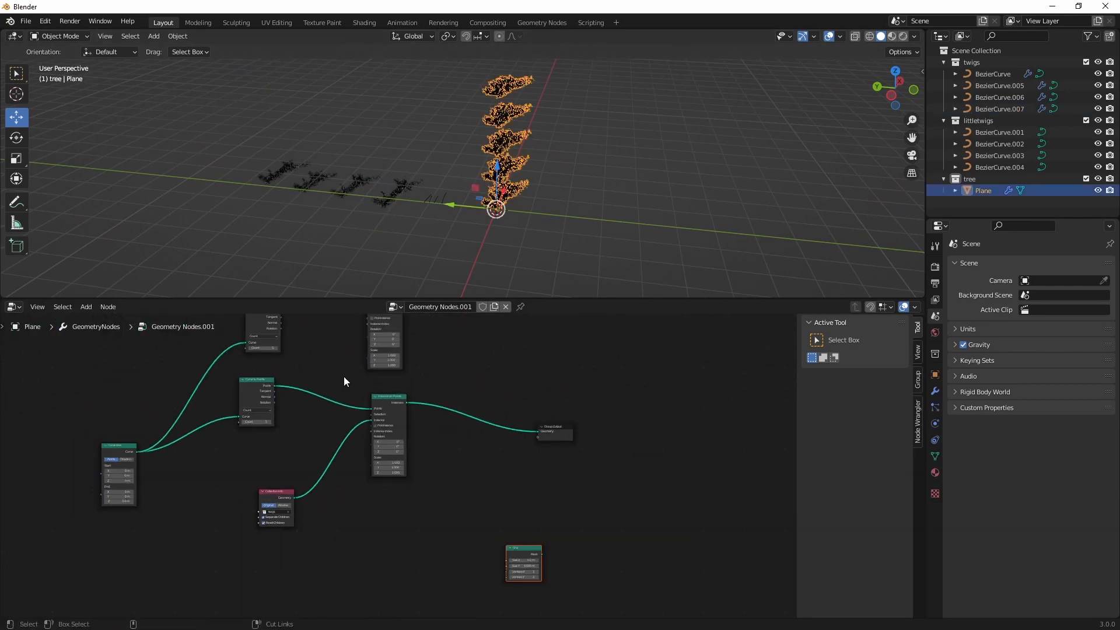
# Move the pasted Grid node near the upper Instance on Points node and connect its Mesh output to the Instance input.
pyautogui.moveTo(515, 549); pyautogui.dragTo(334, 320)
pyautogui.moveTo(328, 324); pyautogui.dragTo(365, 411, button='middle')
pyautogui.scroll(6, 362, 412)
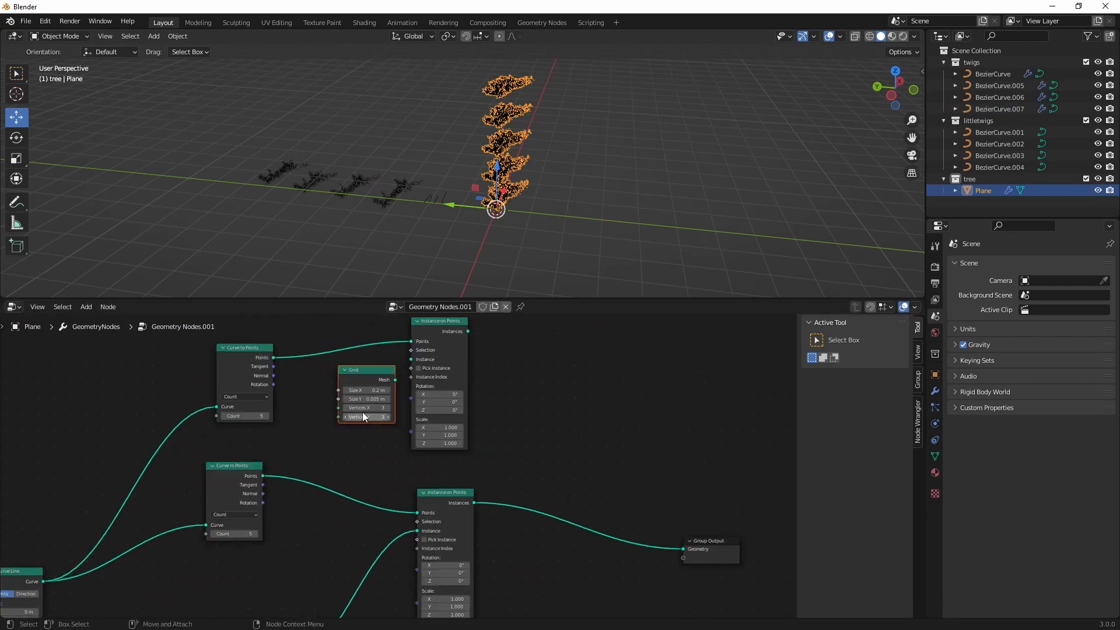
pyautogui.moveTo(372, 371); pyautogui.dragTo(398, 436, button='middle')
pyautogui.moveTo(398, 435); pyautogui.dragTo(438, 424)
pyautogui.moveTo(517, 197); pyautogui.dragTo(408, 221, button='middle')
pyautogui.moveTo(555, 467); pyautogui.dragTo(399, 416, button='middle')
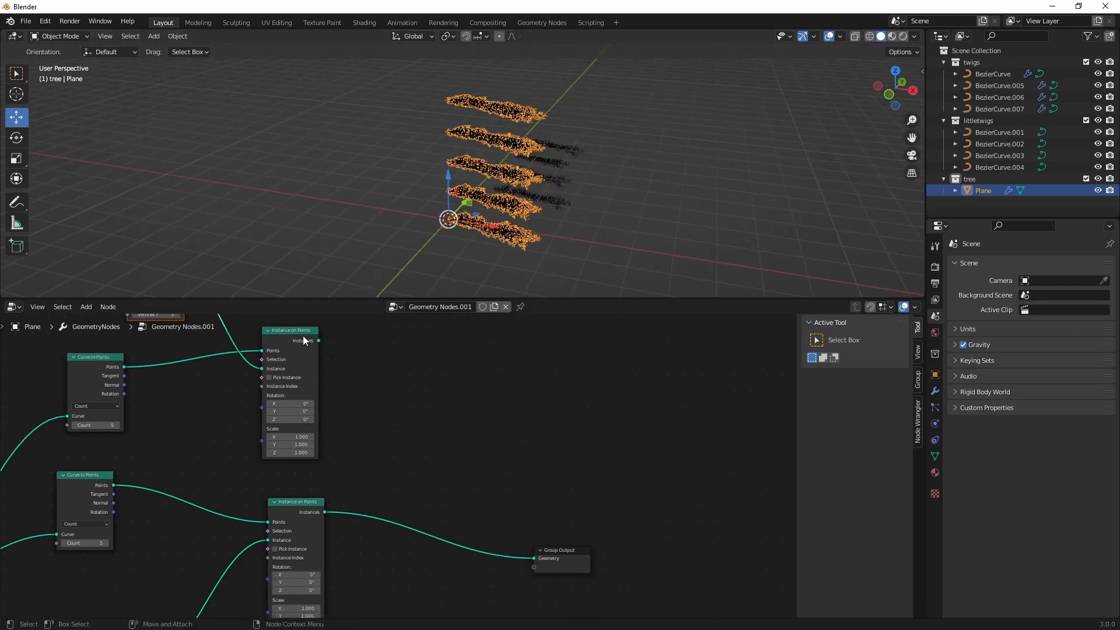
pyautogui.moveTo(348, 327); pyautogui.dragTo(312, 456)
pyautogui.keyDown('shift'); pyautogui.moveTo(355, 495); pyautogui.dragTo(321, 559); pyautogui.keyUp('shift')
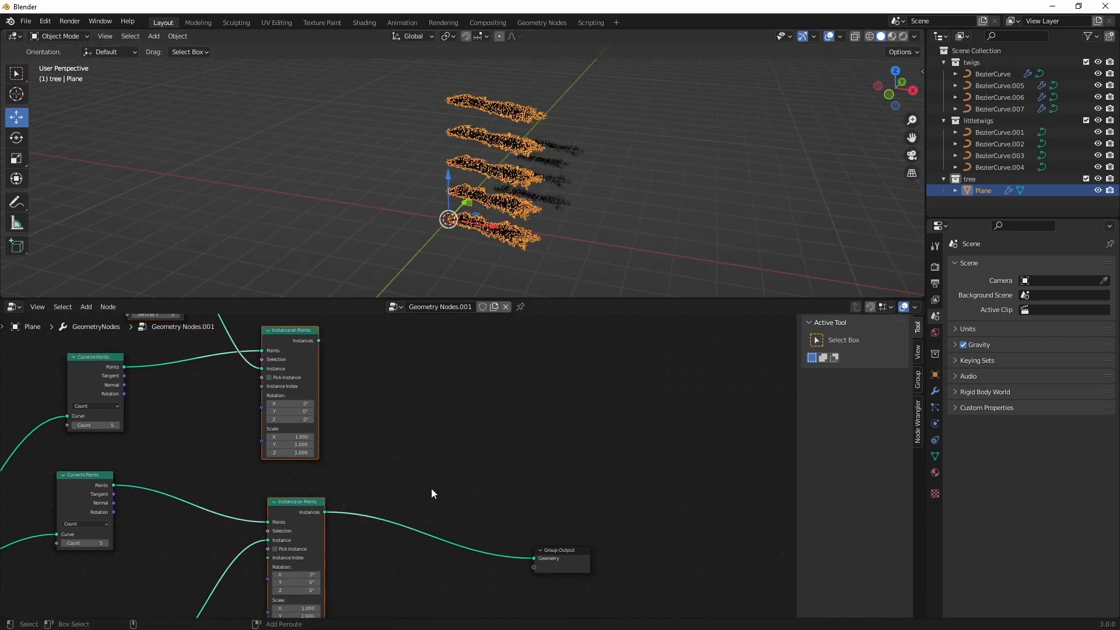
pyautogui.hotkey('ctrl', 'j')
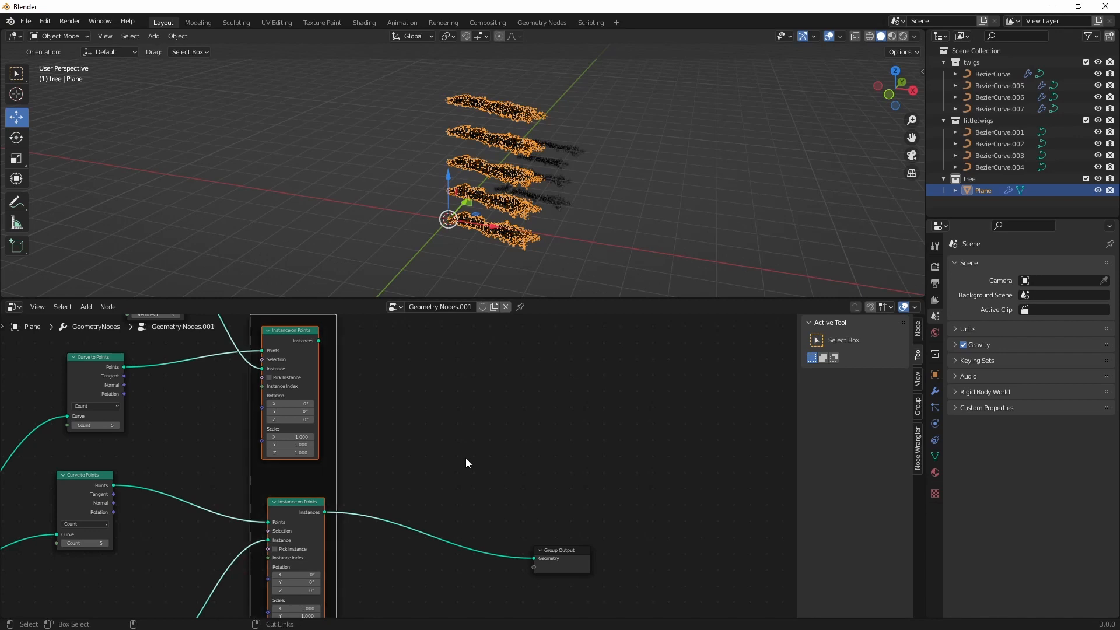
pyautogui.hotkey('ctrl', 'z')
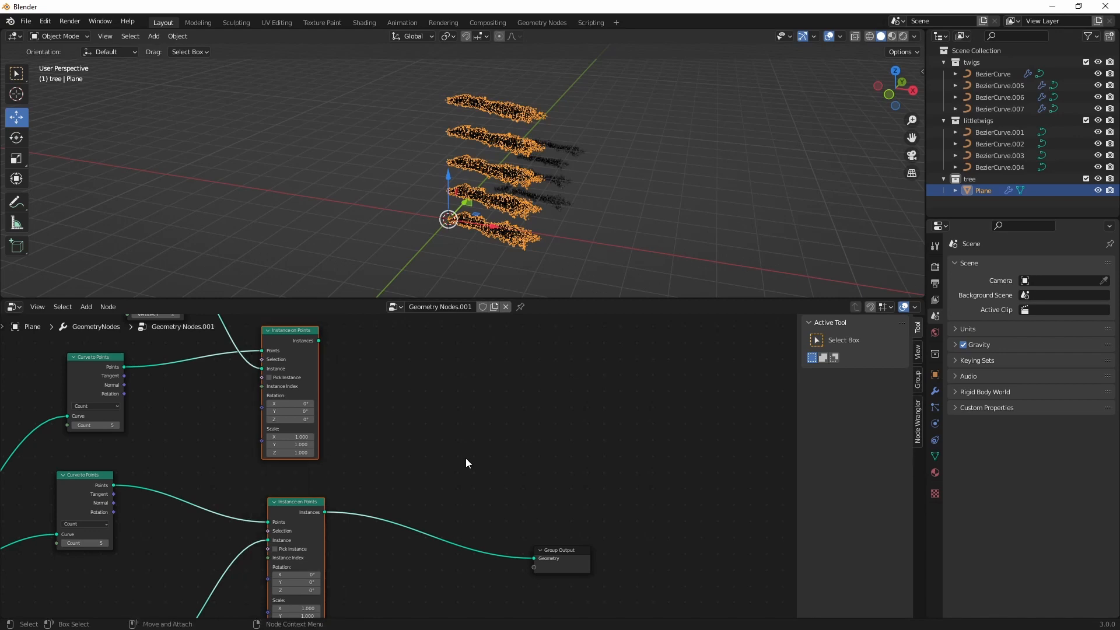
# Add a Join Geometry node, feed it with both Instance on Points nodes' Instances, and connect its Geometry output to the Group Output.
pyautogui.hotkey('shift', 'a')
pyautogui.write('sjoi')
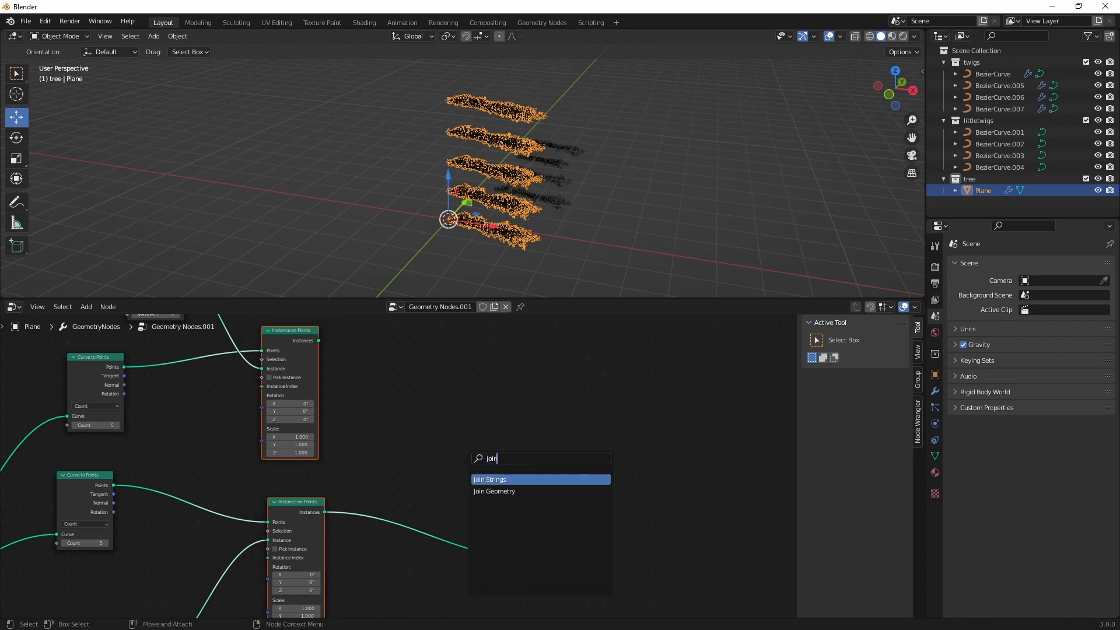
pyautogui.press('Down')
pyautogui.press('Return')
pyautogui.click(408, 429)
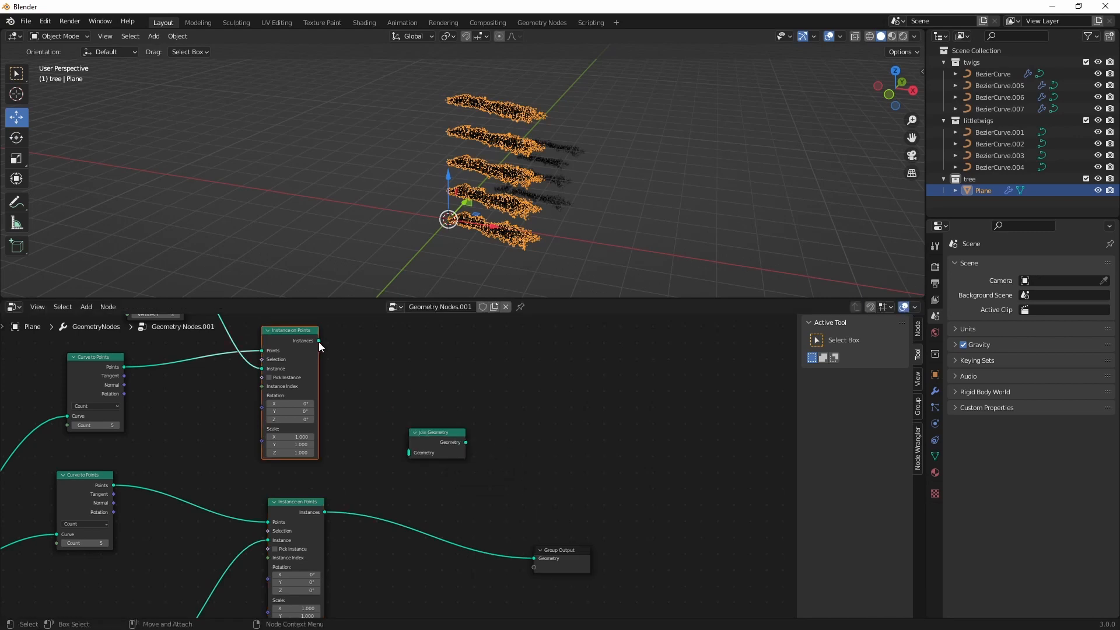
pyautogui.moveTo(318, 341); pyautogui.dragTo(408, 452)
pyautogui.moveTo(324, 512); pyautogui.dragTo(535, 558)
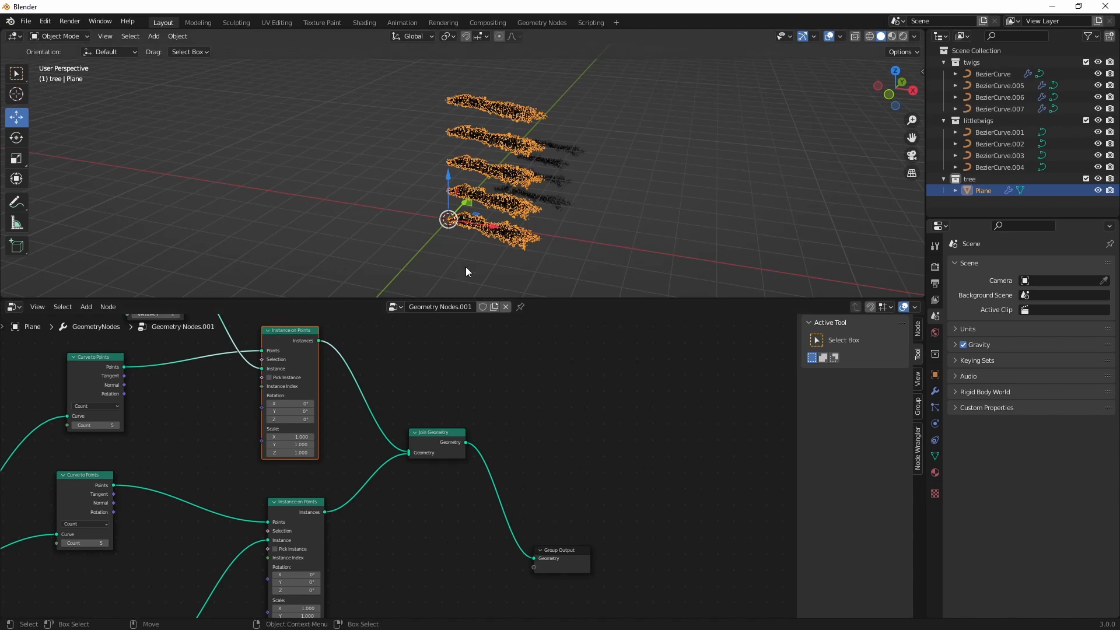
pyautogui.moveTo(465, 267); pyautogui.dragTo(501, 201, button='middle')
# Tidy the upper branch of the tree by moving the Grid node and aligning the upper Curve to Points node beneath it.
pyautogui.moveTo(386, 376); pyautogui.dragTo(594, 436, button='middle')
pyautogui.moveTo(365, 343); pyautogui.dragTo(334, 344)
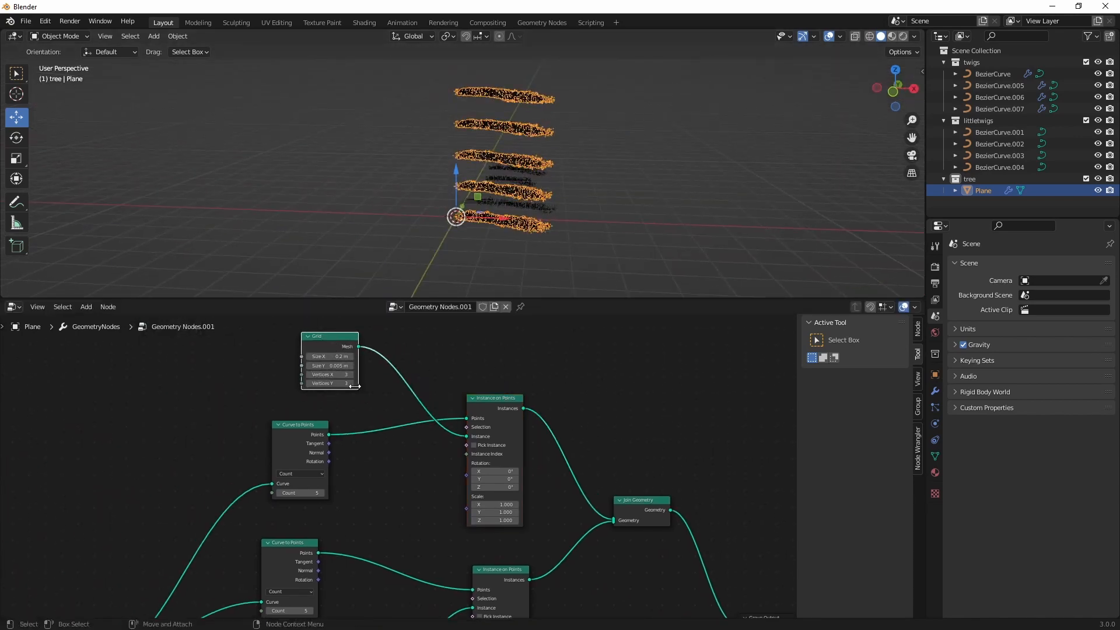
pyautogui.moveTo(388, 490); pyautogui.dragTo(426, 489, button='middle')
pyautogui.click(336, 424)
pyautogui.moveTo(336, 424); pyautogui.dragTo(352, 417)
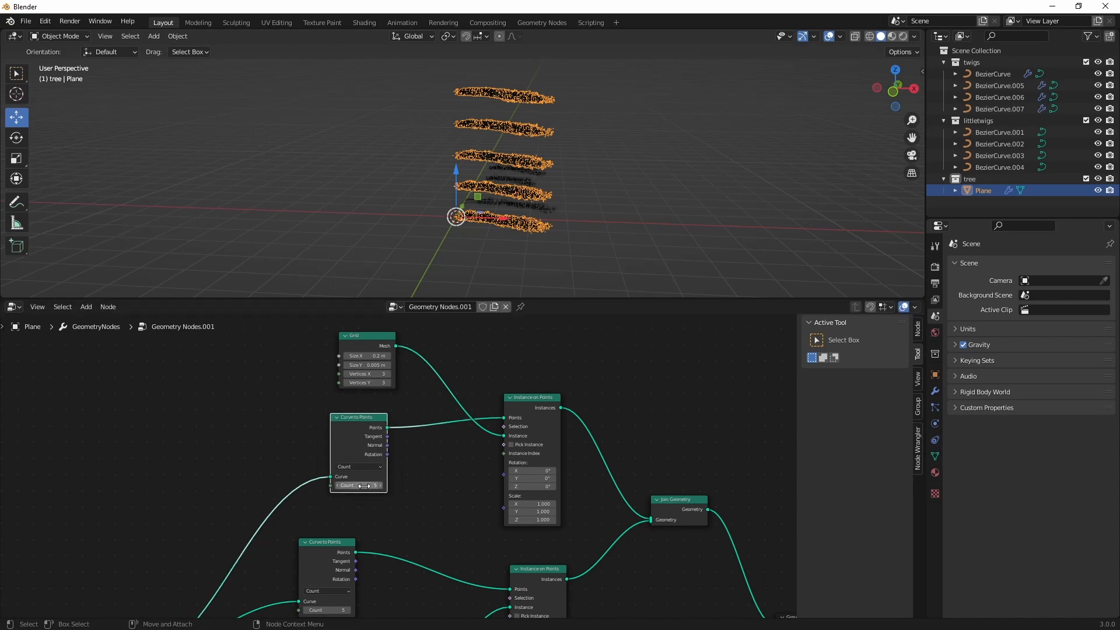
# Set the upper Curve to Points node's Count to 538 so the grid needles cover the trunk densely.
pyautogui.moveTo(364, 486); pyautogui.dragTo(392, 486)
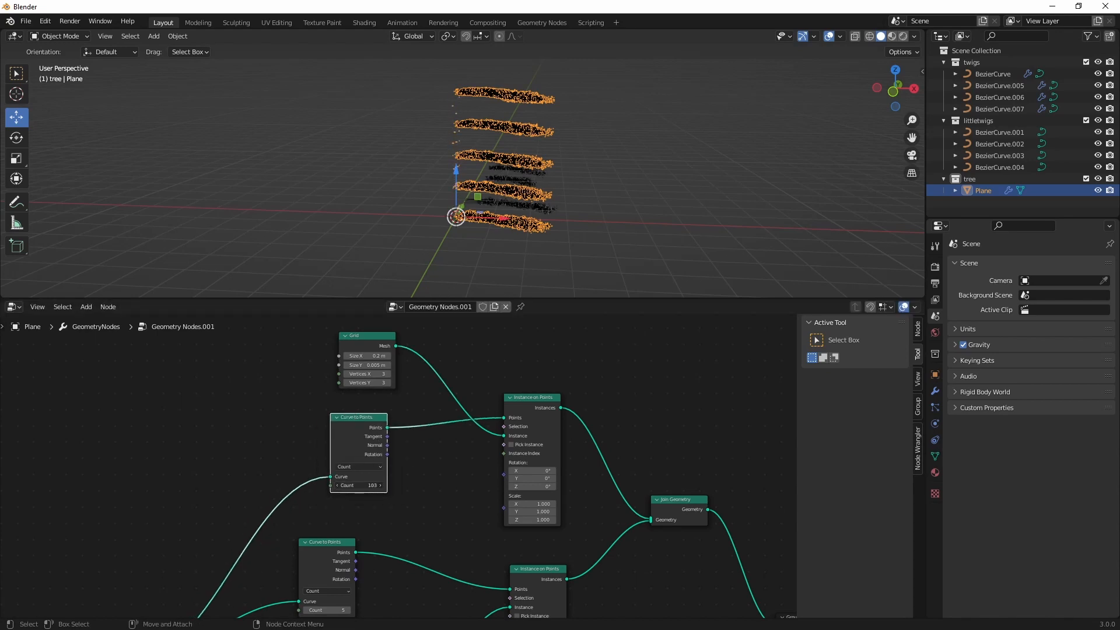
pyautogui.moveTo(361, 485); pyautogui.dragTo(419, 486)
pyautogui.moveTo(443, 197); pyautogui.dragTo(366, 215, button='middle')
pyautogui.scroll(6, 474, 194)
pyautogui.scroll(-2, 401, 484)
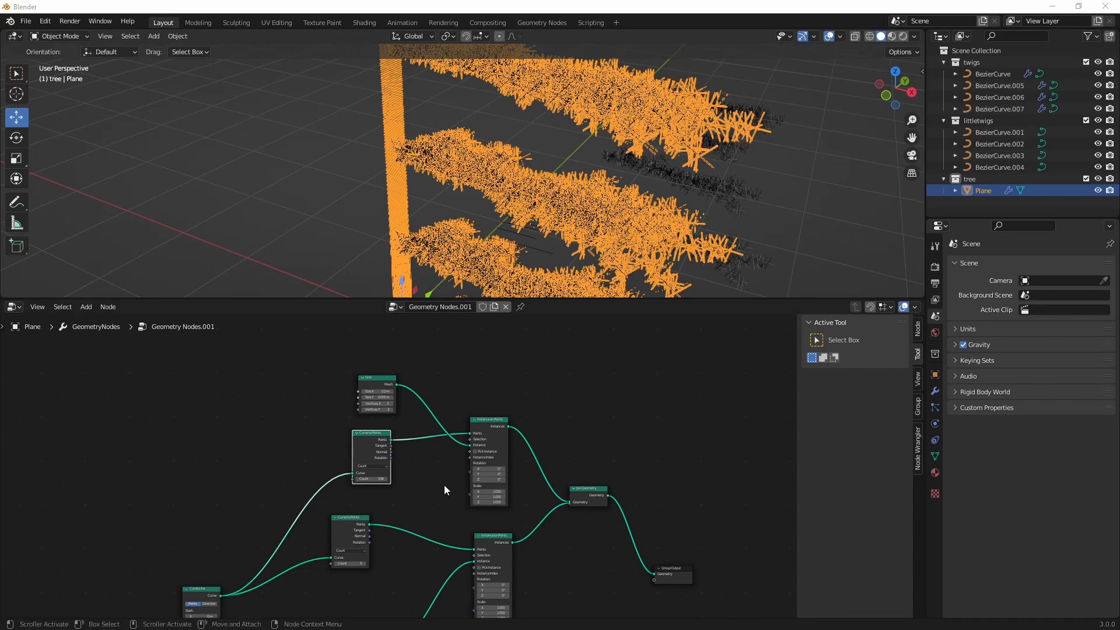
# Add a Random Value node beside the upper Curve to Points node and set its data type to Vector.
pyautogui.scroll(4, 415, 467)
pyautogui.hotkey('shift', 'a')
pyautogui.write('rand')
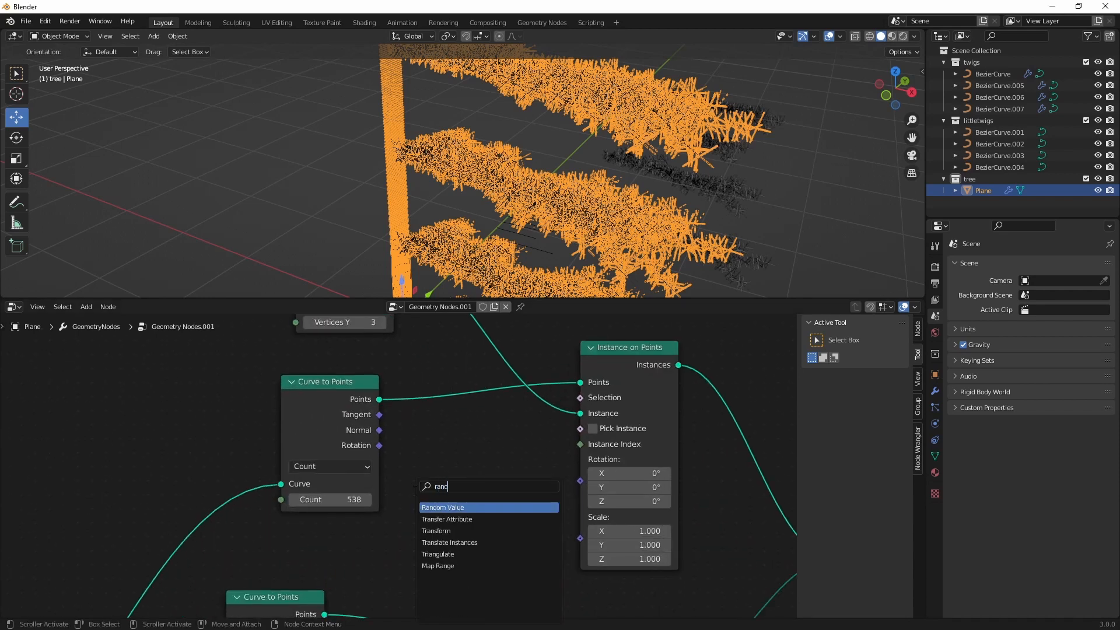
pyautogui.write('om')
pyautogui.press('Return')
pyautogui.click(414, 490)
pyautogui.click(457, 537)
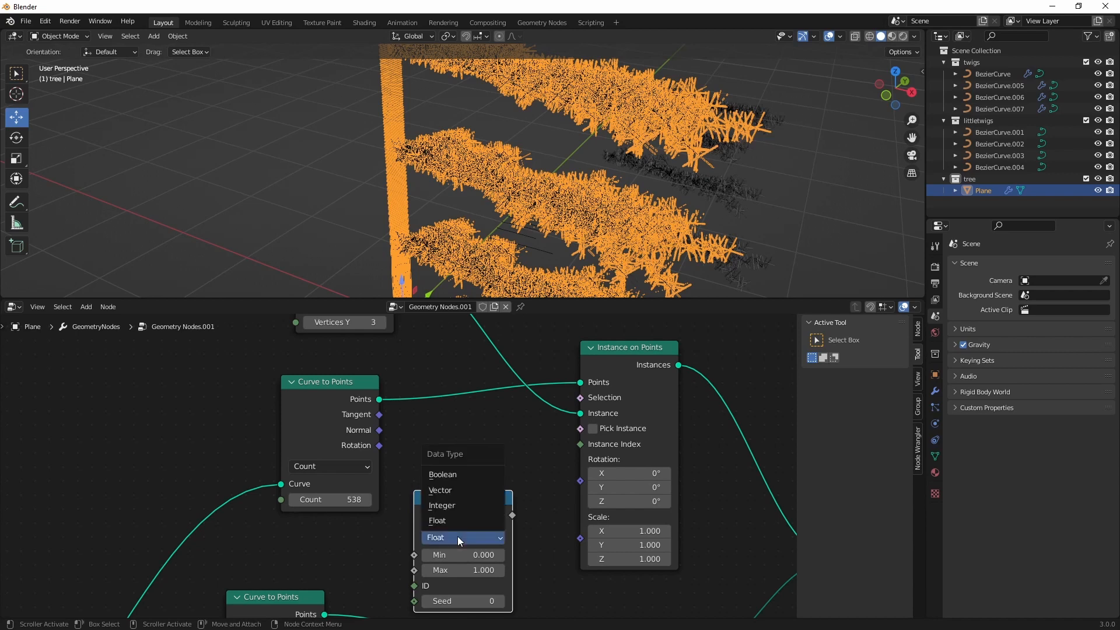
pyautogui.click(452, 492)
# Set all three Max components of the Random Value node to 360 and connect its Value to the upper Instance on Points Rotation.
pyautogui.scroll(-3, 557, 563)
pyautogui.moveTo(557, 562); pyautogui.dragTo(495, 458, button='middle')
pyautogui.click(429, 510)
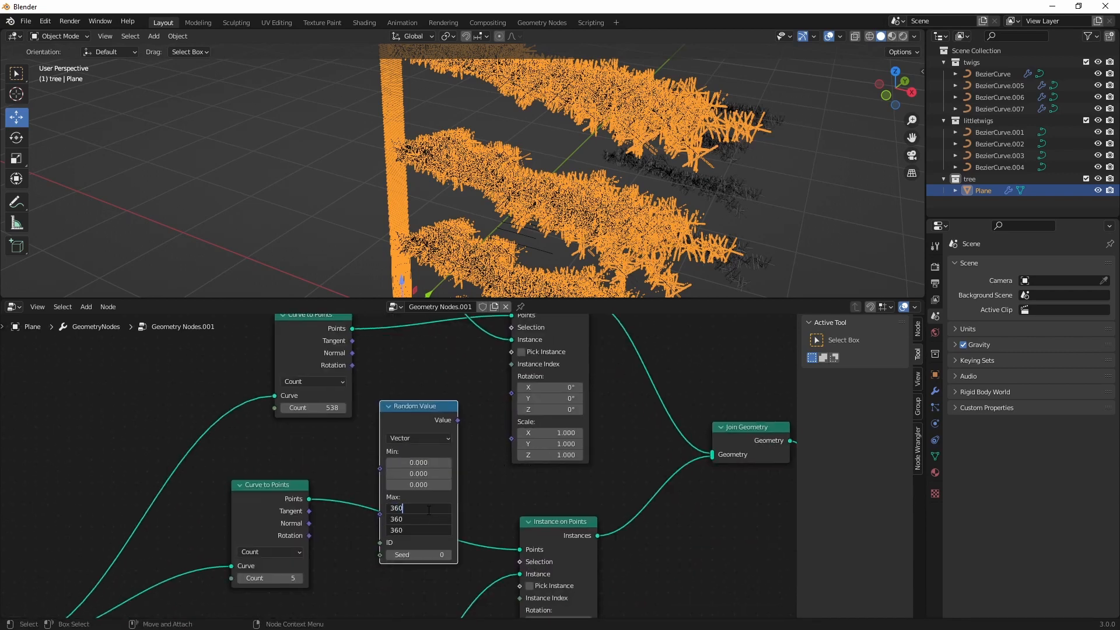
pyautogui.press('Return')
pyautogui.moveTo(457, 420); pyautogui.dragTo(512, 392)
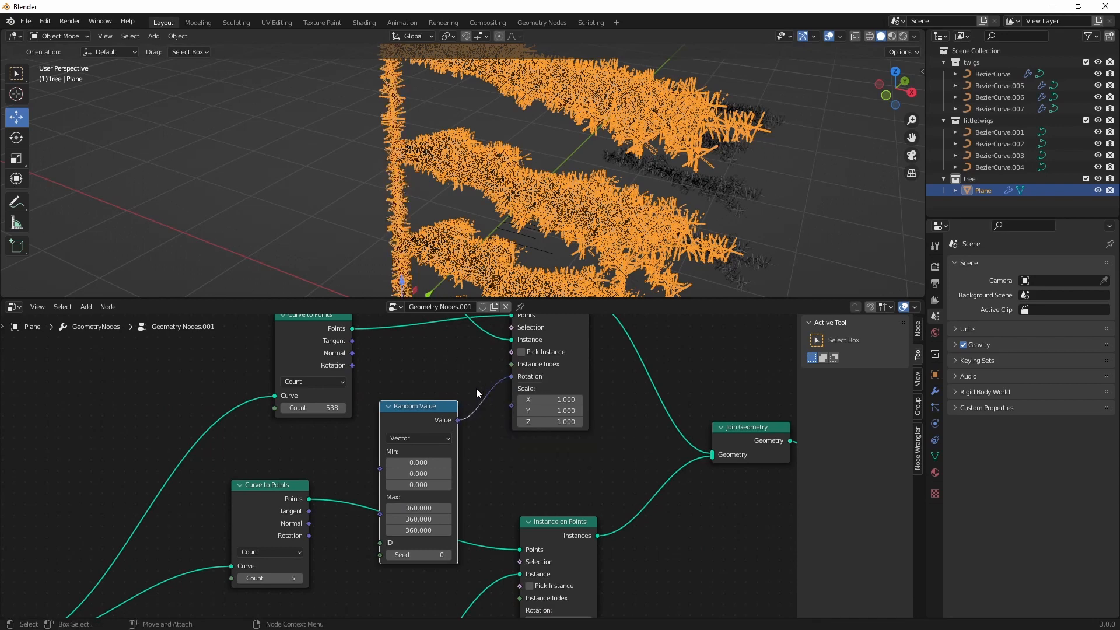
# Duplicate the Random Value node below the lower Instance on Points node and connect the copy's Value to that node's Rotation.
pyautogui.moveTo(443, 180); pyautogui.dragTo(400, 168, button='middle')
pyautogui.click(415, 196)
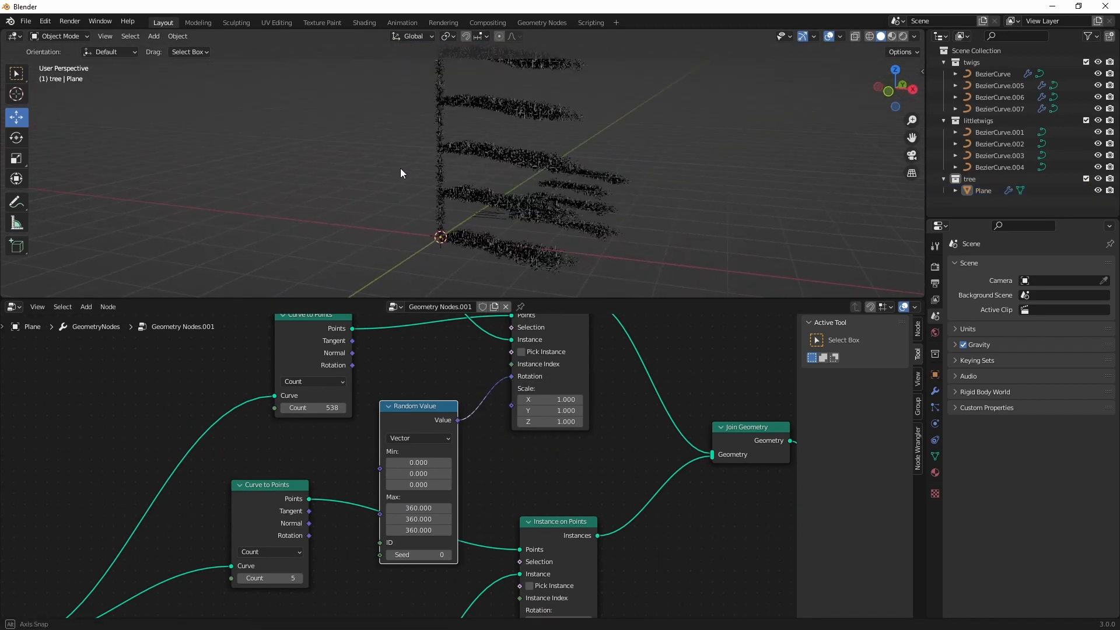
pyautogui.click(484, 159)
pyautogui.scroll(-2, 440, 428)
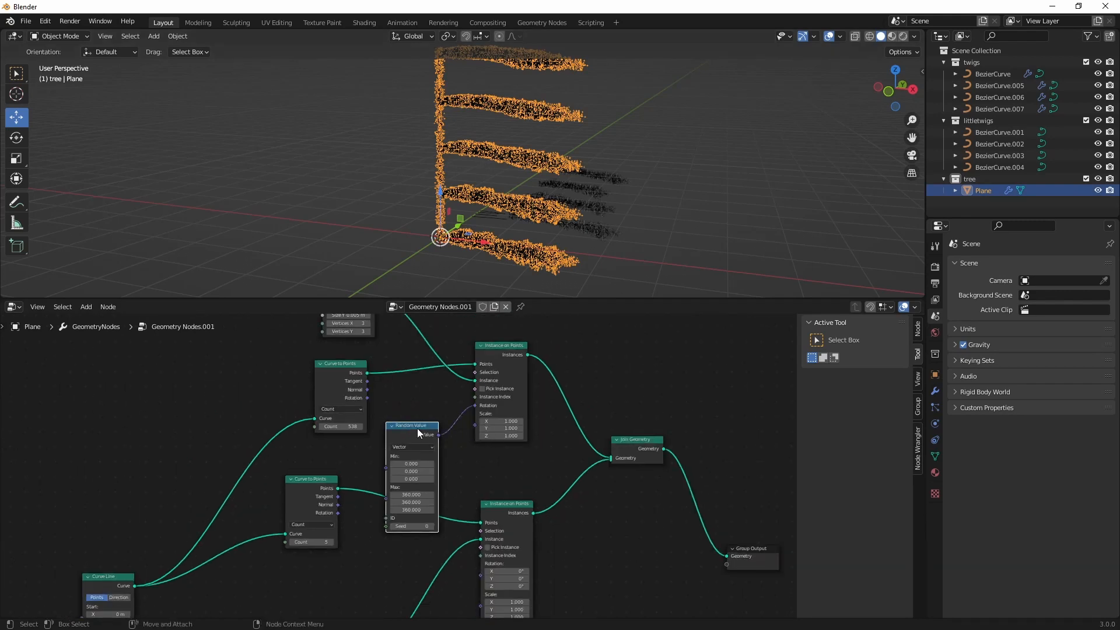
pyautogui.keyDown('alt'); pyautogui.moveTo(418, 428); pyautogui.dragTo(607, 527); pyautogui.keyUp('alt')
pyautogui.moveTo(607, 526); pyautogui.dragTo(603, 382, button='middle')
pyautogui.moveTo(603, 382); pyautogui.dragTo(496, 415)
pyautogui.scroll(1, 432, 487)
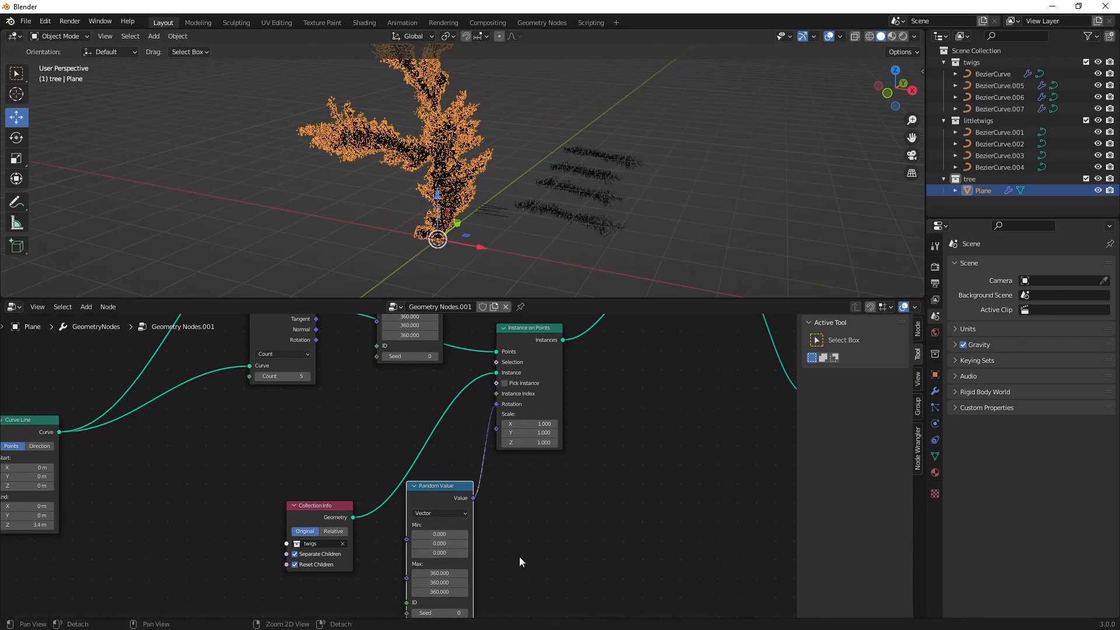
# Set the X and Y components of the duplicated Random Value node's Max to 0.
pyautogui.keyDown('shift'); pyautogui.scroll(-1, 519, 557); pyautogui.keyUp('shift')
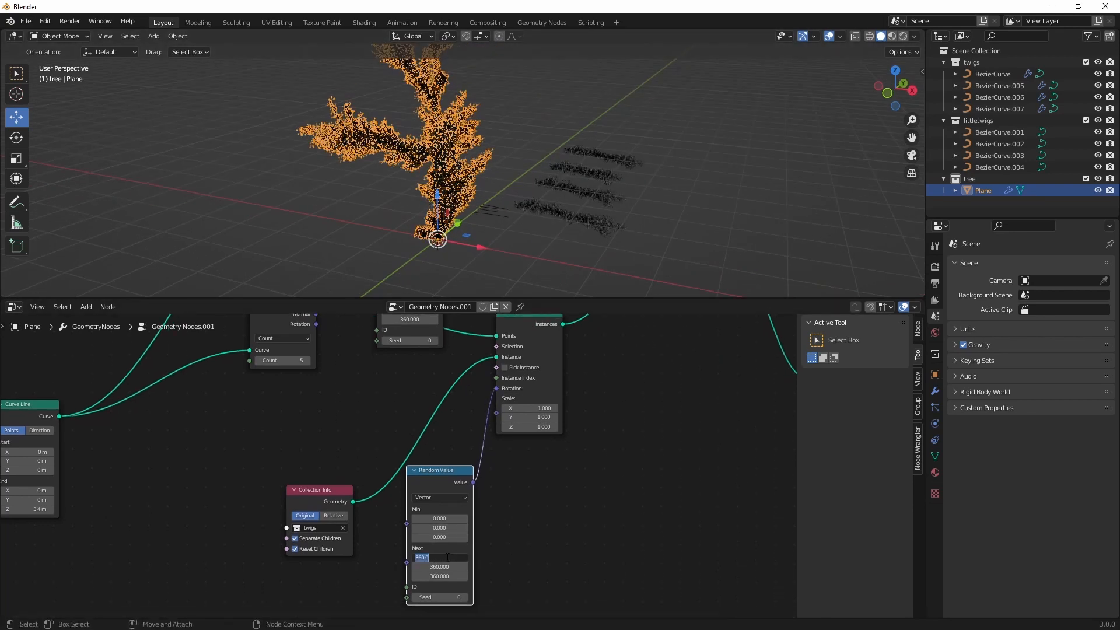
pyautogui.write('0')
pyautogui.press('Return')
pyautogui.doubleClick(439, 566)
pyautogui.write('0')
pyautogui.press('Return')
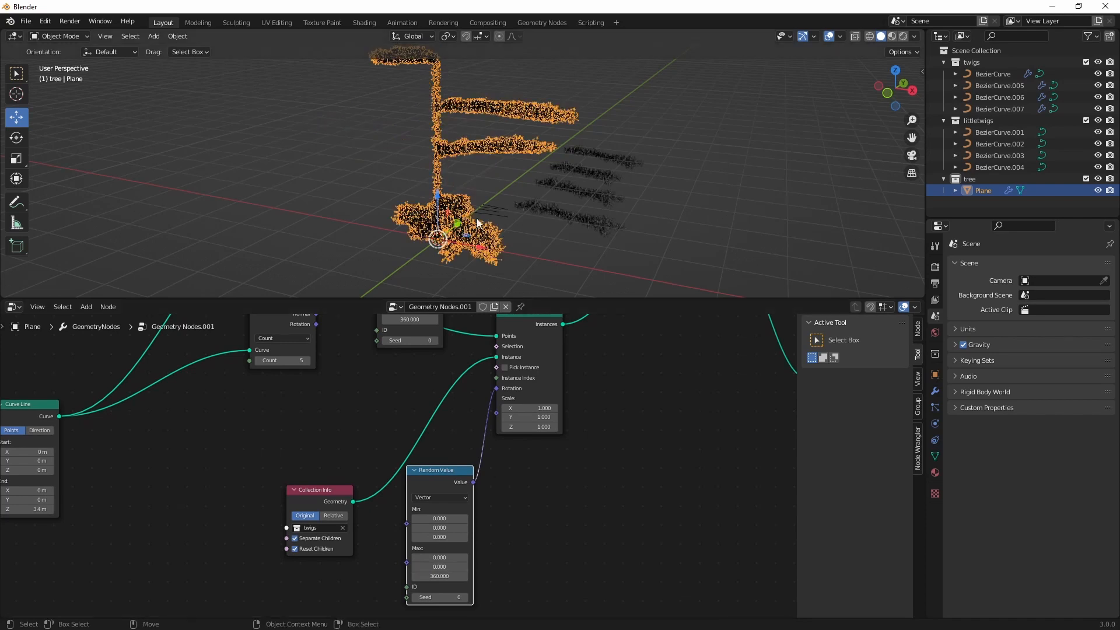
# Set the Z component of the duplicated Random Value node's Max to 6.5.
pyautogui.moveTo(477, 222); pyautogui.dragTo(474, 248, button='middle')
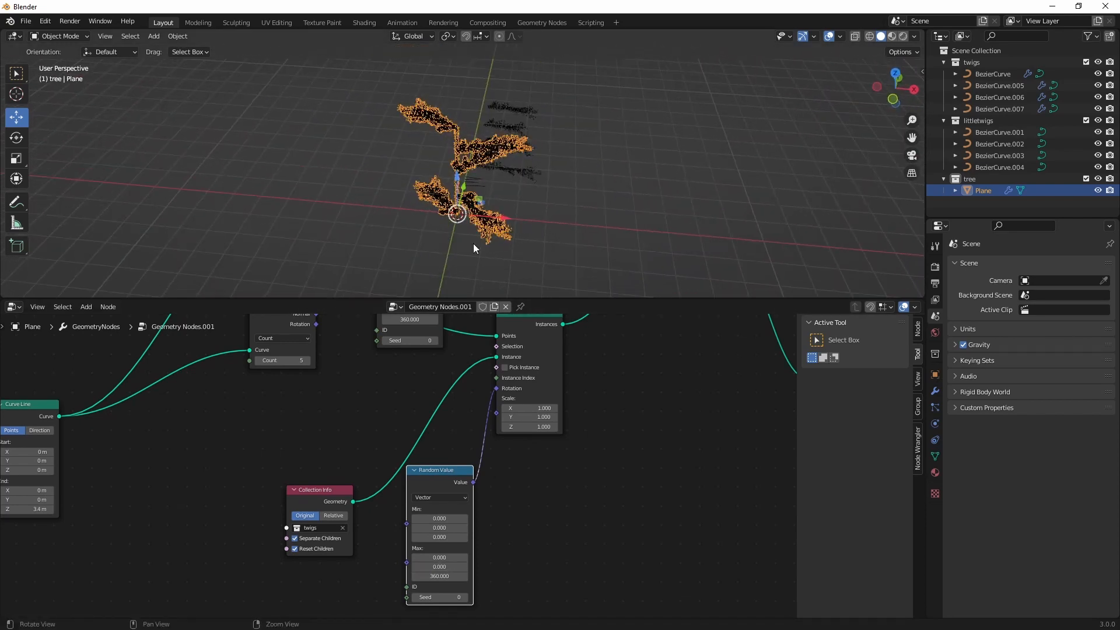
pyautogui.moveTo(439, 575)
pyautogui.mouseDown()
pyautogui.moveTo(387, 575)
pyautogui.moveTo(449, 577)
pyautogui.moveTo(385, 576)
pyautogui.moveTo(443, 576)
pyautogui.mouseUp()
pyautogui.press('Return')
pyautogui.keyDown('alt'); pyautogui.moveTo(518, 163); pyautogui.dragTo(489, 196); pyautogui.keyUp('alt')
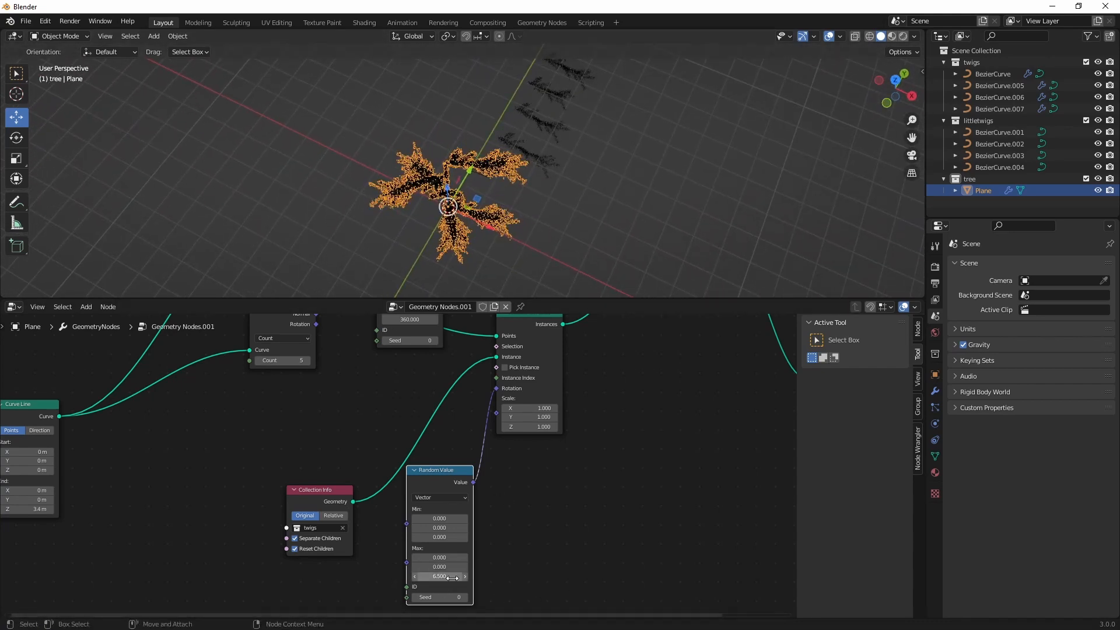
# Rearrange the Collection Info node and the lower Random Value node, then check the twigs' rotation around the trunk.
pyautogui.moveTo(319, 492); pyautogui.dragTo(248, 431)
pyautogui.moveTo(453, 477); pyautogui.dragTo(408, 458)
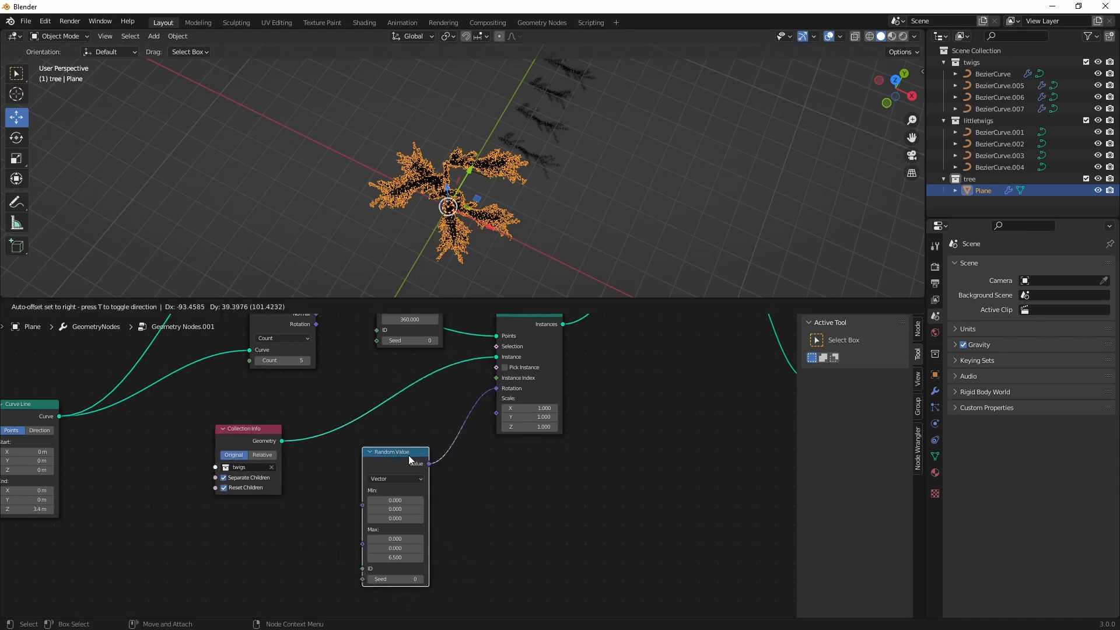
pyautogui.scroll(3, 463, 189)
pyautogui.keyDown('alt'); pyautogui.moveTo(463, 189); pyautogui.dragTo(467, 176); pyautogui.keyUp('alt')
pyautogui.scroll(2, 431, 170)
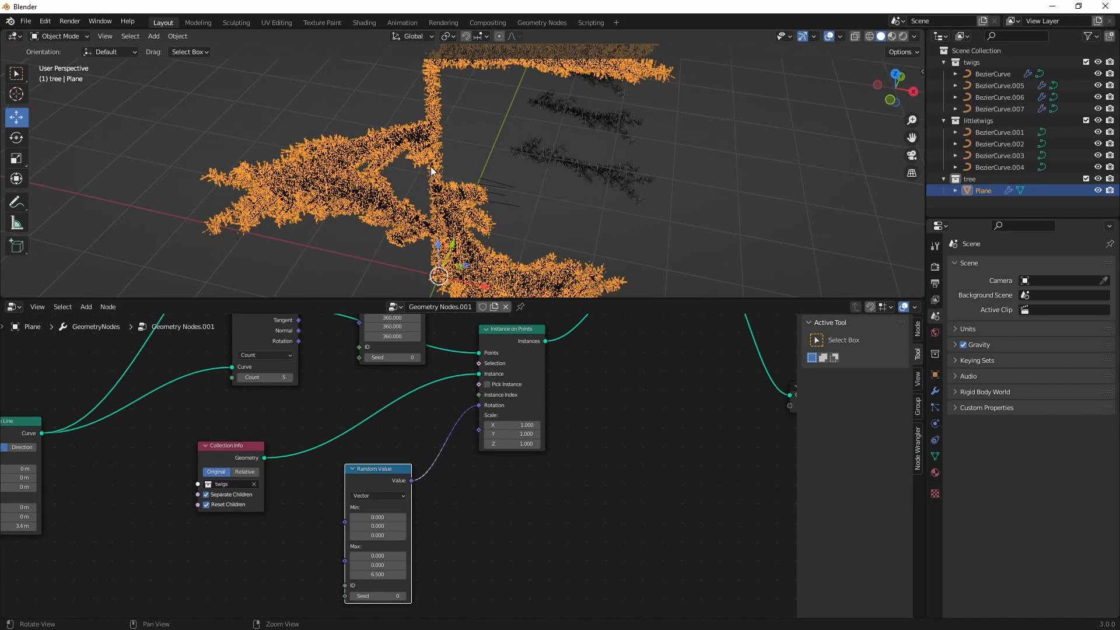
pyautogui.keyDown('alt'); pyautogui.moveTo(431, 171); pyautogui.dragTo(499, 189, button='right'); pyautogui.keyUp('alt')
pyautogui.keyDown('alt'); pyautogui.moveTo(499, 189); pyautogui.dragTo(473, 143); pyautogui.keyUp('alt')
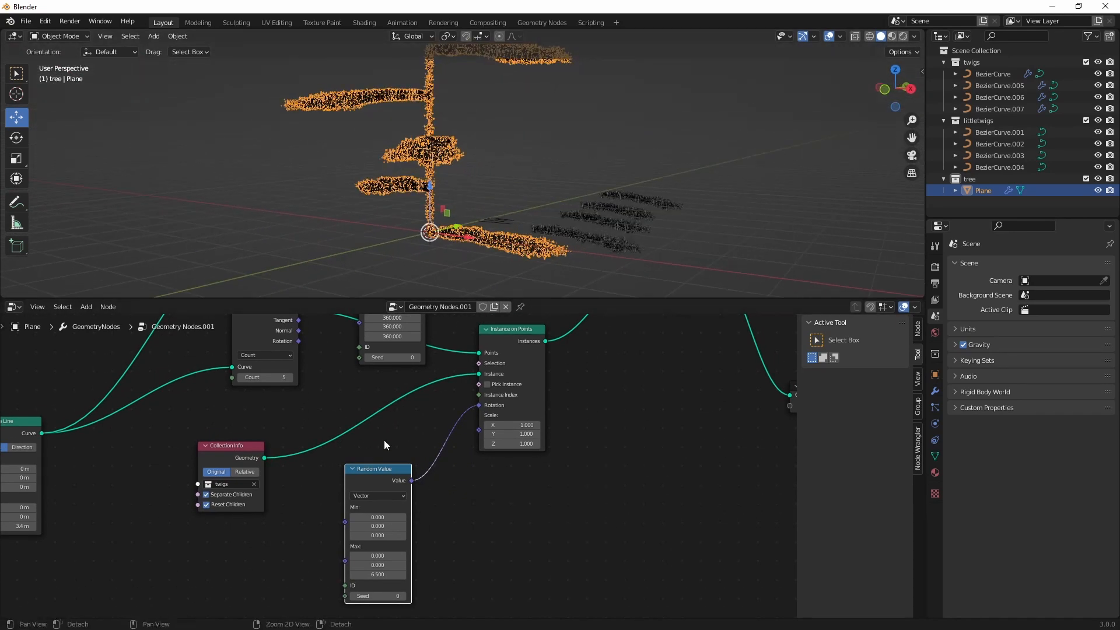
# Set the lower Curve to Points node's Count to 8 to place more twigs along the trunk.
pyautogui.moveTo(384, 439); pyautogui.dragTo(461, 509, button='middle')
pyautogui.moveTo(373, 436); pyautogui.dragTo(498, 471, button='middle')
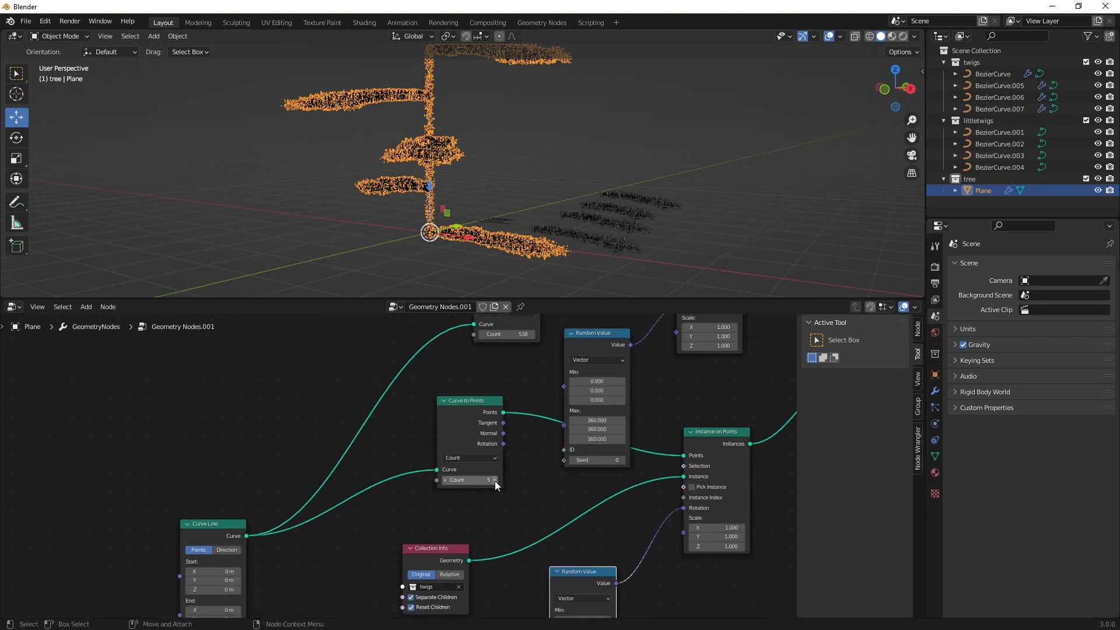
pyautogui.click(494, 480)
pyautogui.click(495, 480)
pyautogui.click(494, 480)
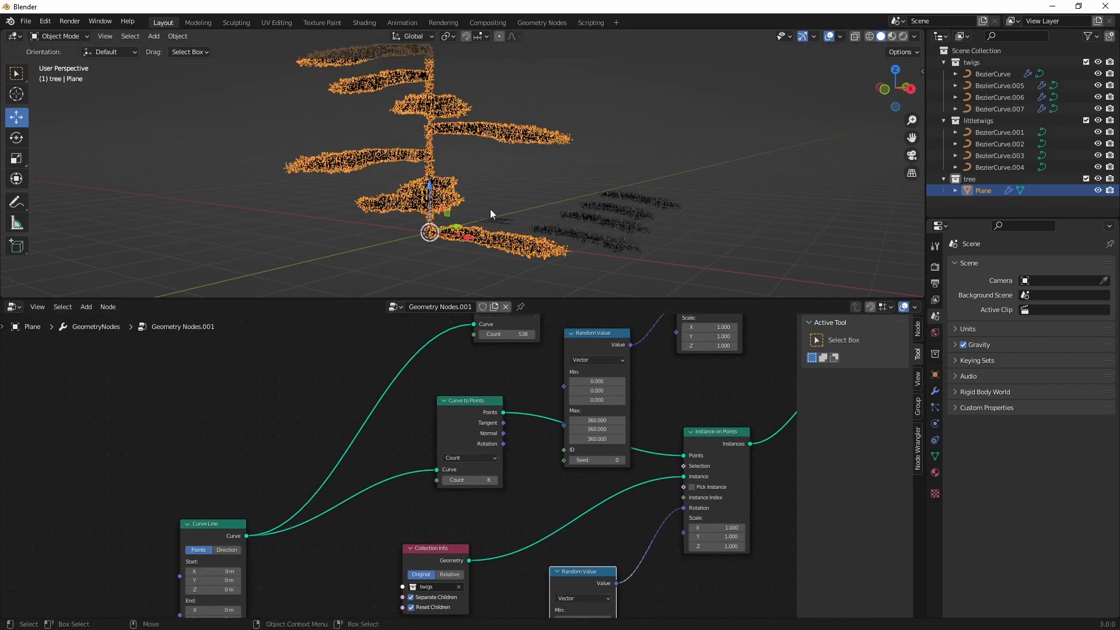
# Select the BezierCurve.007 twig, try a Curve to Points Length of 0.1 m in its node tree, and settle on 0.03 m.
pyautogui.moveTo(489, 209); pyautogui.dragTo(594, 214, button='middle')
pyautogui.click(593, 216)
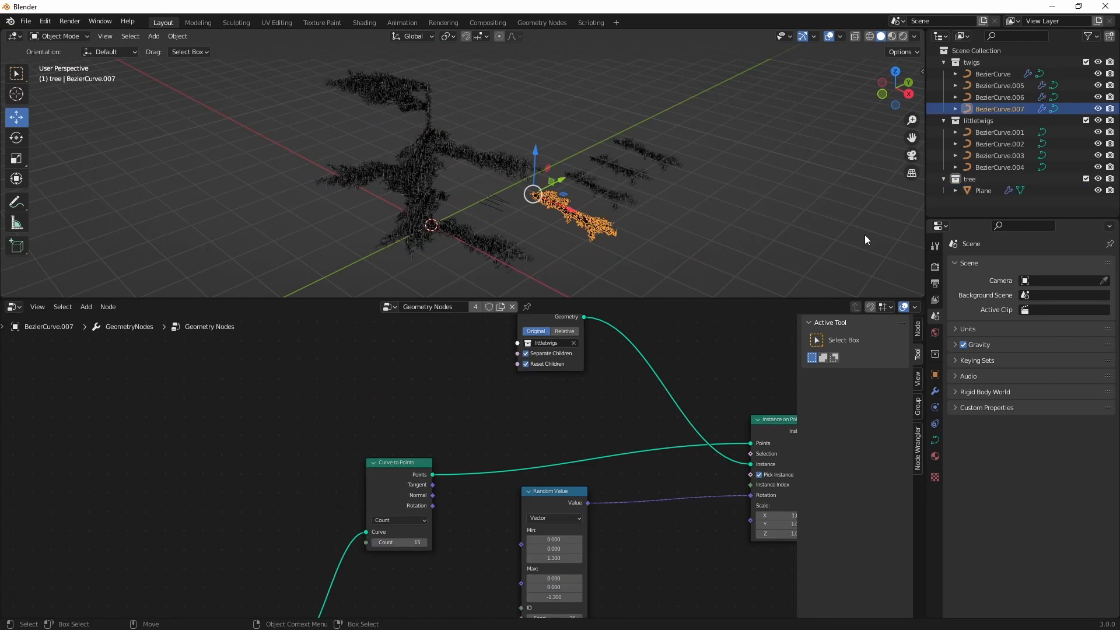
pyautogui.moveTo(560, 445); pyautogui.dragTo(337, 388, button='middle')
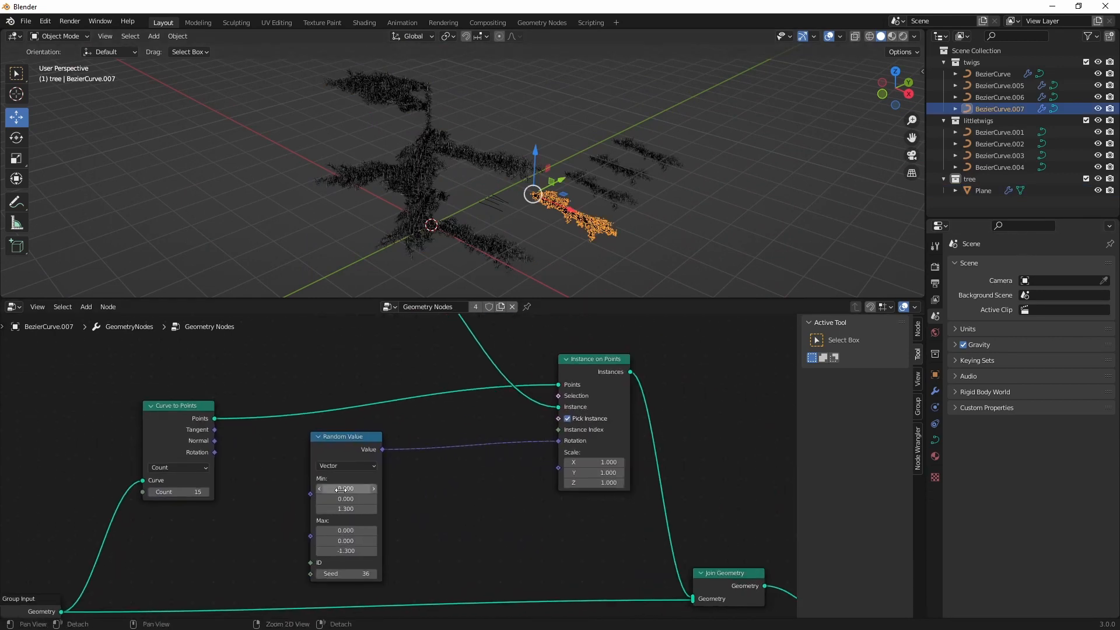
pyautogui.moveTo(746, 564); pyautogui.dragTo(480, 448, button='middle')
pyautogui.click(610, 513)
pyautogui.click(612, 513)
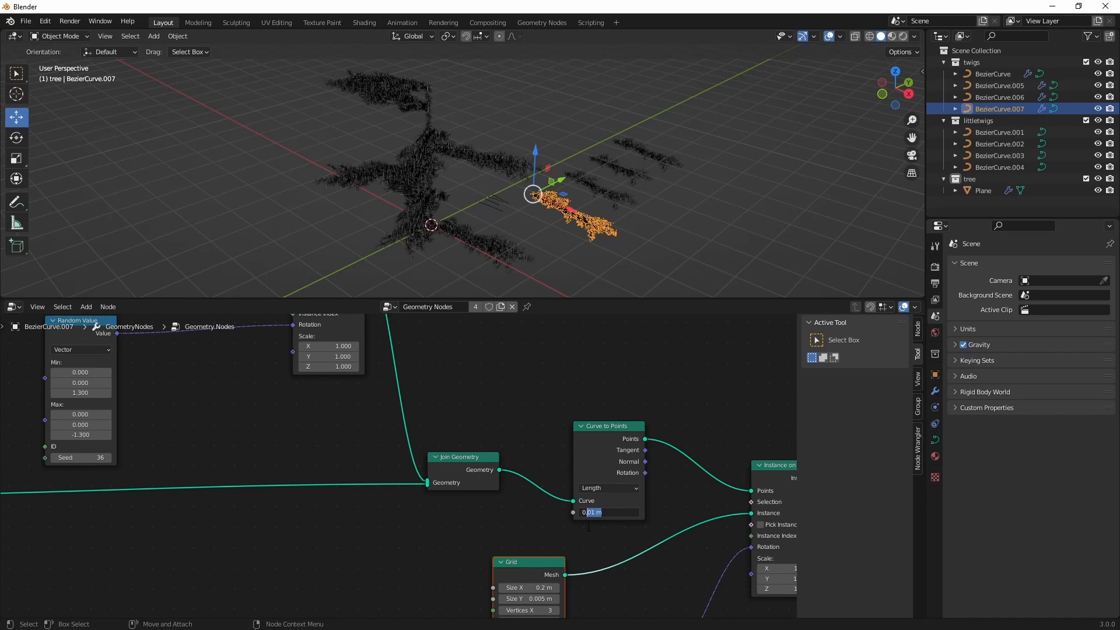
pyautogui.write('1')
pyautogui.press('Return')
pyautogui.doubleClick(623, 513)
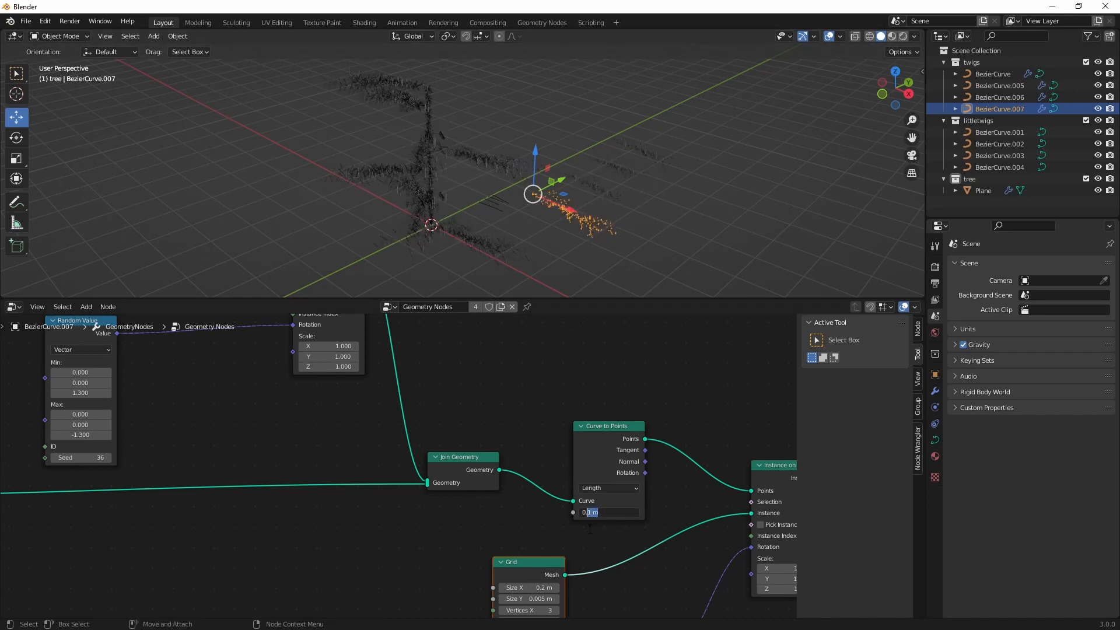
pyautogui.write('0.03')
pyautogui.press('Return')
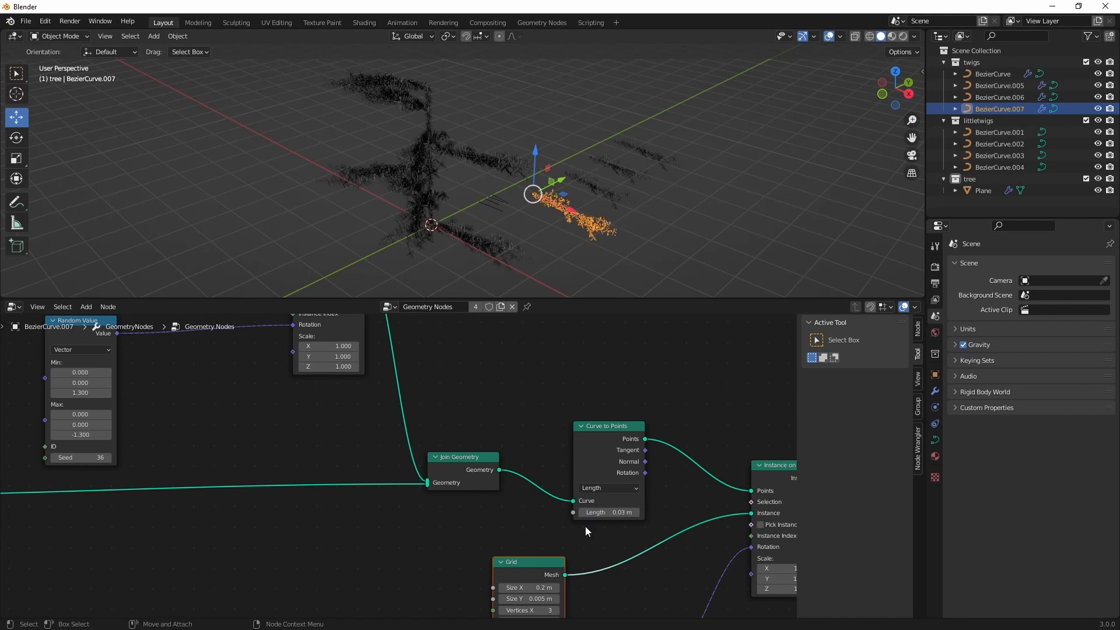
# Reselect the tree Plane and examine the twigs' arrangement along the trunk and its node tree.
pyautogui.click(712, 228)
pyautogui.click(426, 230)
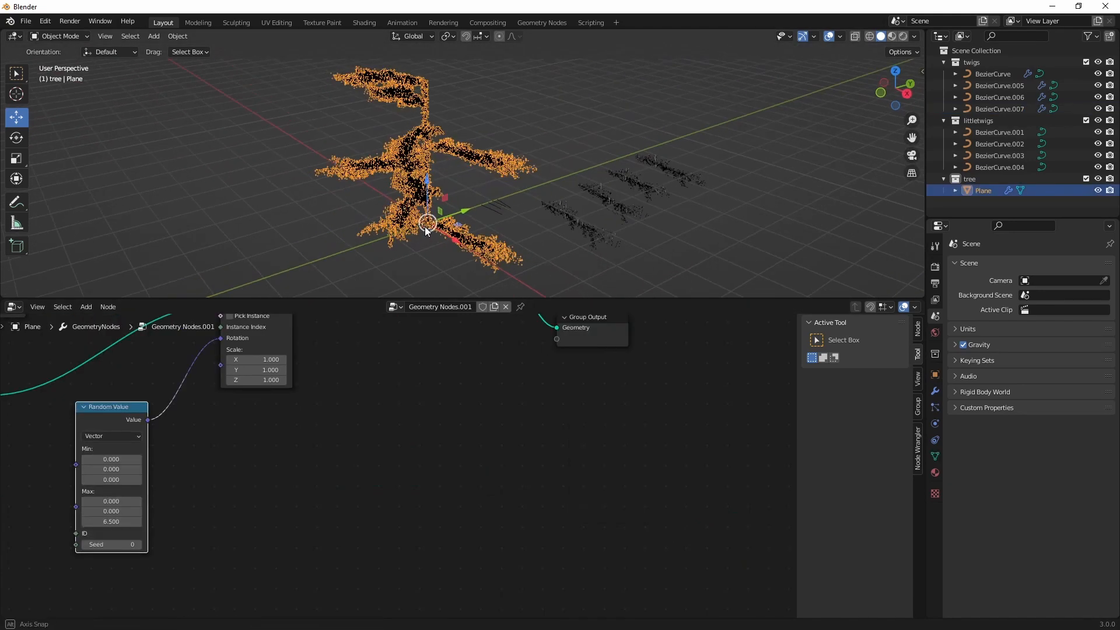
pyautogui.press('Home')
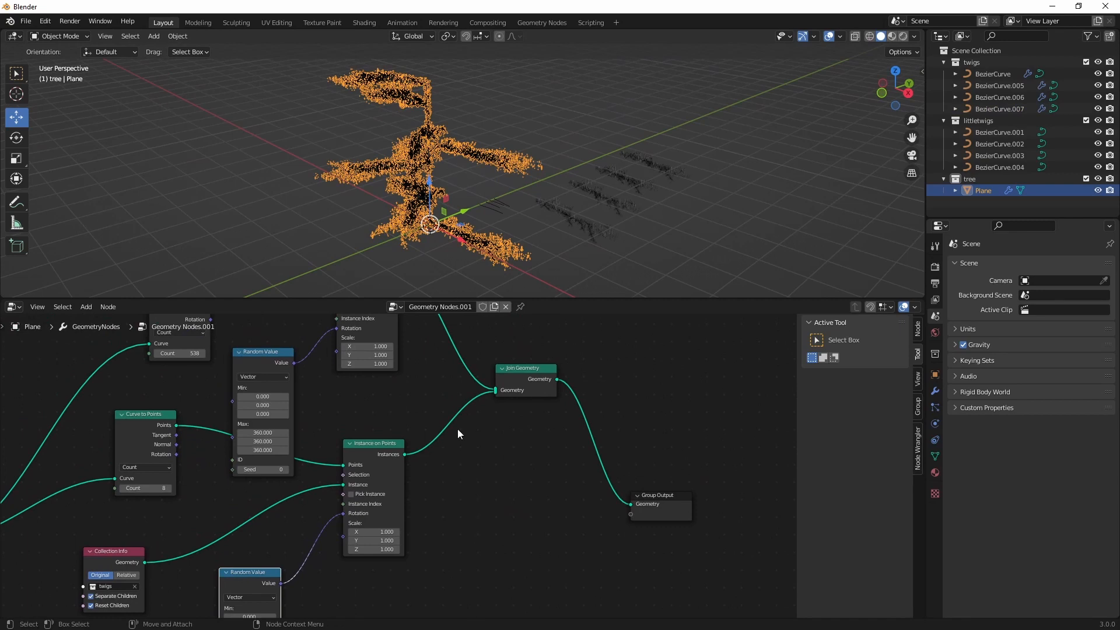
pyautogui.moveTo(418, 192)
pyautogui.mouseDown(button='middle')
pyautogui.moveTo(476, 245)
pyautogui.moveTo(424, 196)
pyautogui.mouseUp(button='middle')
pyautogui.scroll(-3, 450, 473)
pyautogui.moveTo(450, 473); pyautogui.dragTo(524, 390, button='middle')
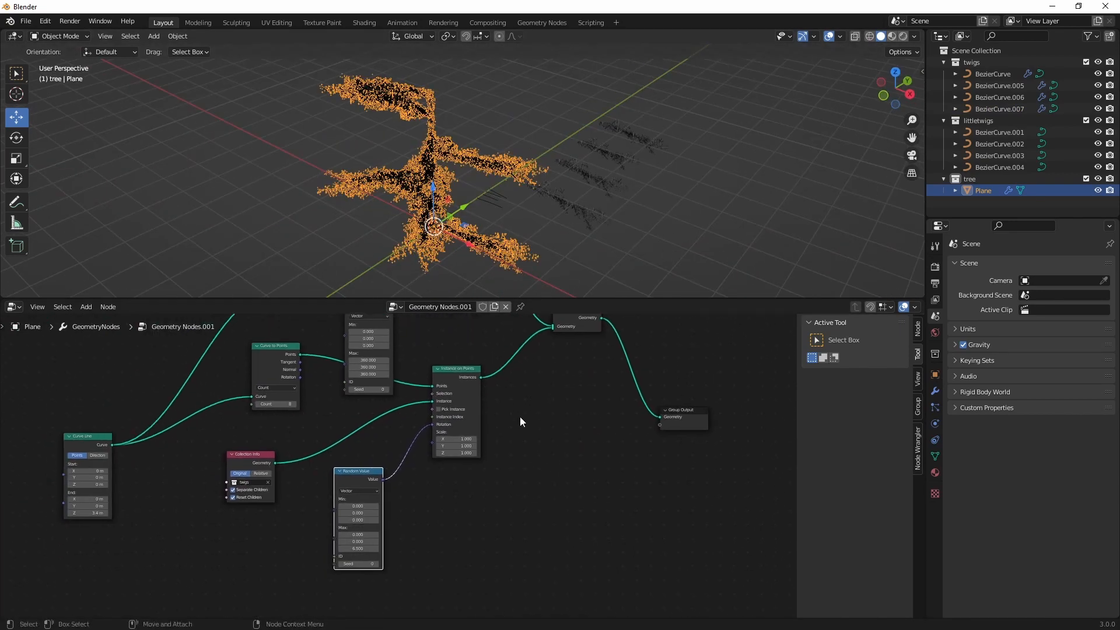
pyautogui.scroll(2, 520, 416)
pyautogui.moveTo(442, 174); pyautogui.dragTo(471, 156, button='middle')
pyautogui.scroll(-3, 484, 169)
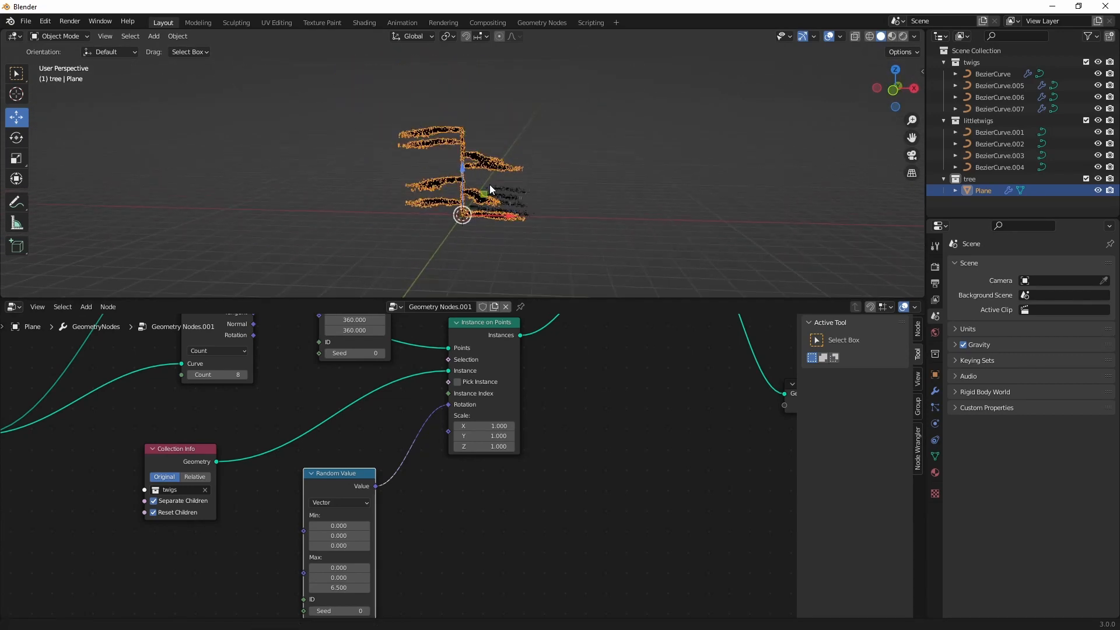
pyautogui.moveTo(489, 184); pyautogui.dragTo(446, 152, button='middle')
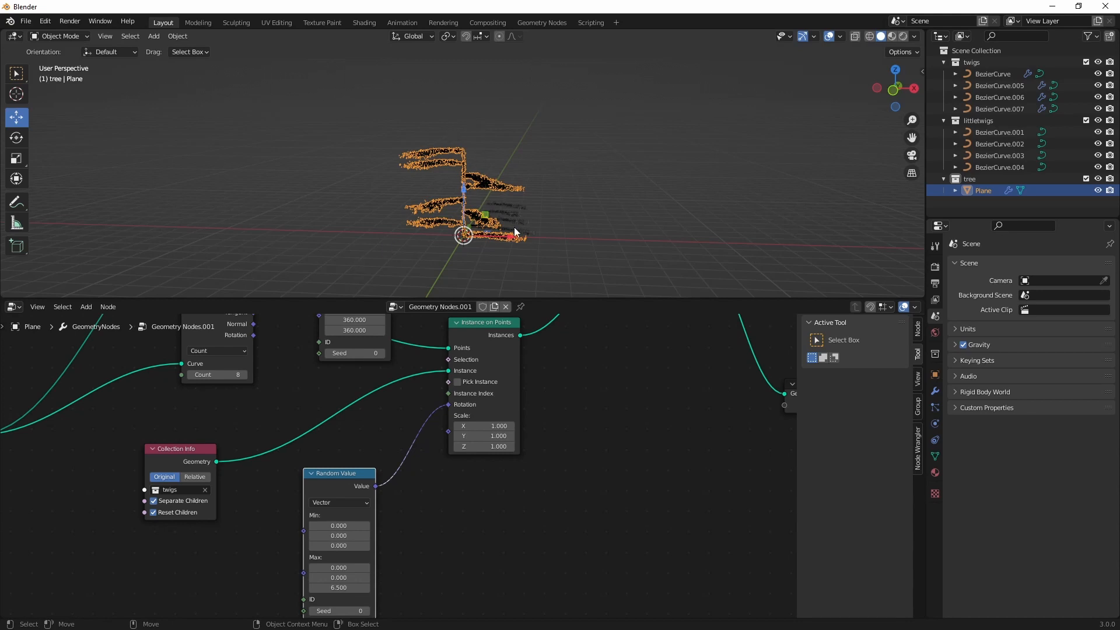
pyautogui.moveTo(513, 226); pyautogui.dragTo(502, 192, button='middle')
pyautogui.scroll(3, 501, 192)
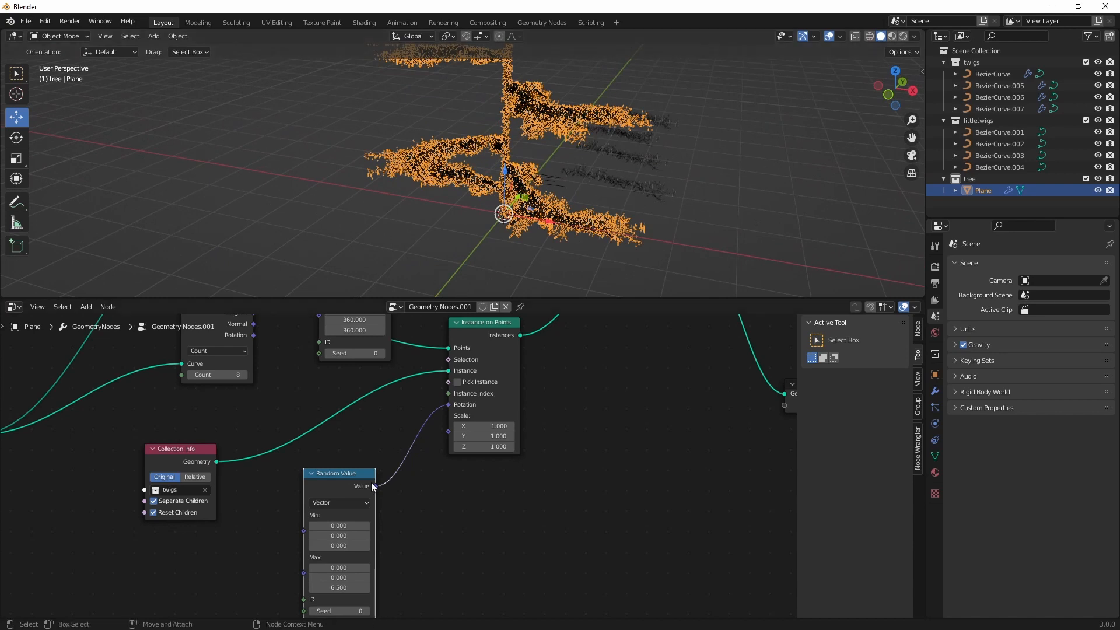
# Move the lower Random Value node next to the Collection Info node to free space before the Instance on Points node.
pyautogui.moveTo(362, 484); pyautogui.dragTo(298, 469)
pyautogui.moveTo(384, 495); pyautogui.dragTo(408, 488, button='middle')
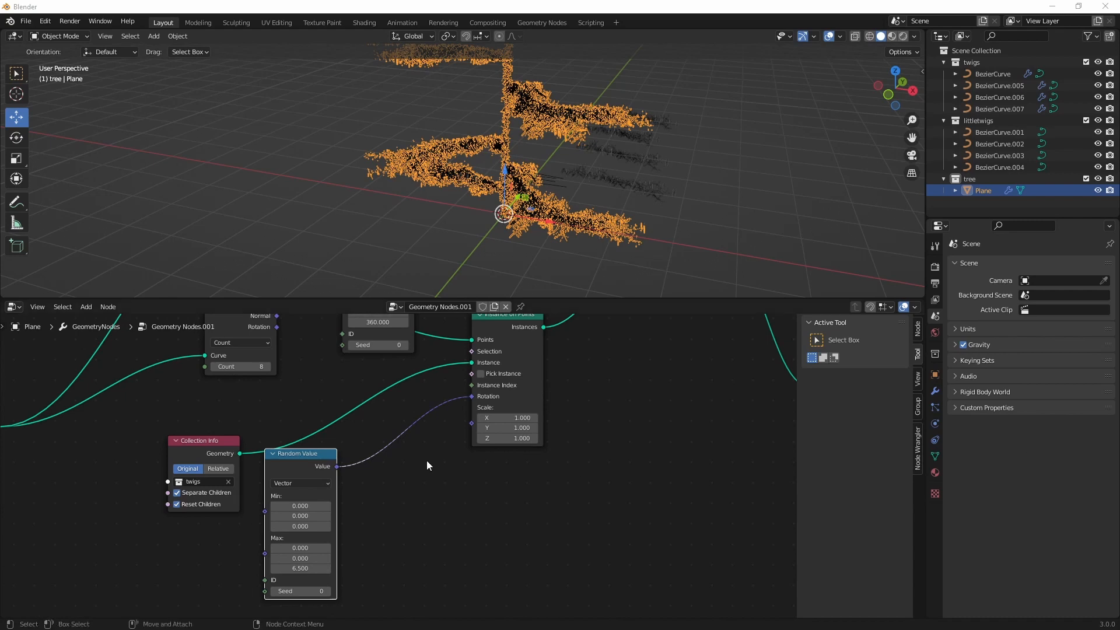
# Move the Random Value node closer to Instance on Points and add a Position node below the Collection Info node.
pyautogui.click(176, 546)
pyautogui.moveTo(312, 453); pyautogui.dragTo(349, 424)
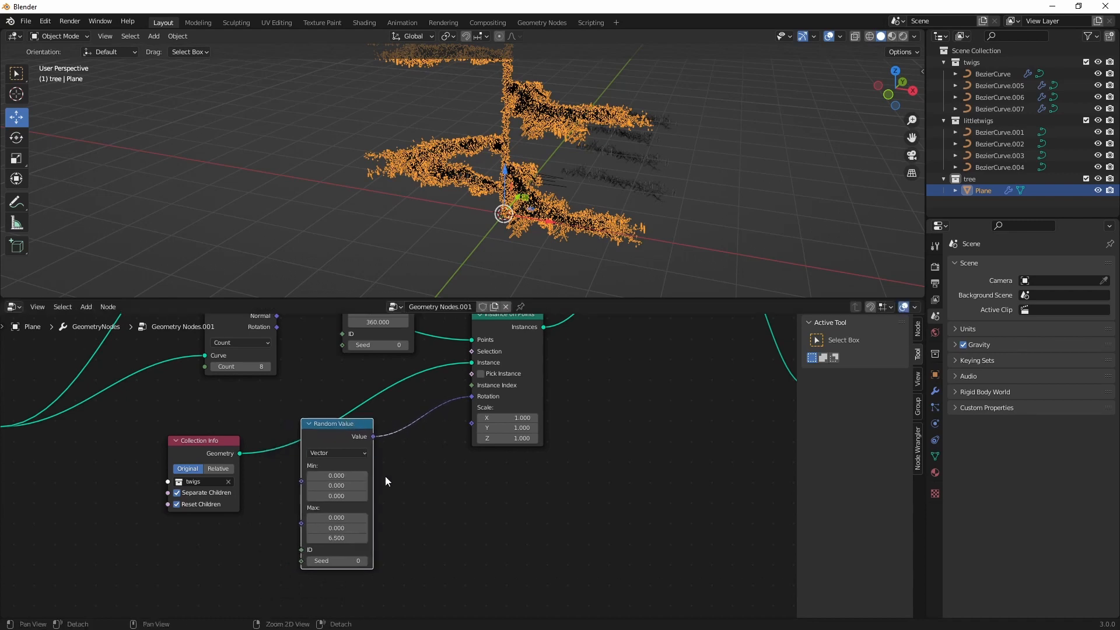
pyautogui.moveTo(344, 561); pyautogui.dragTo(424, 485, button='middle')
pyautogui.hotkey('shift', 'a')
pyautogui.write('sposo')
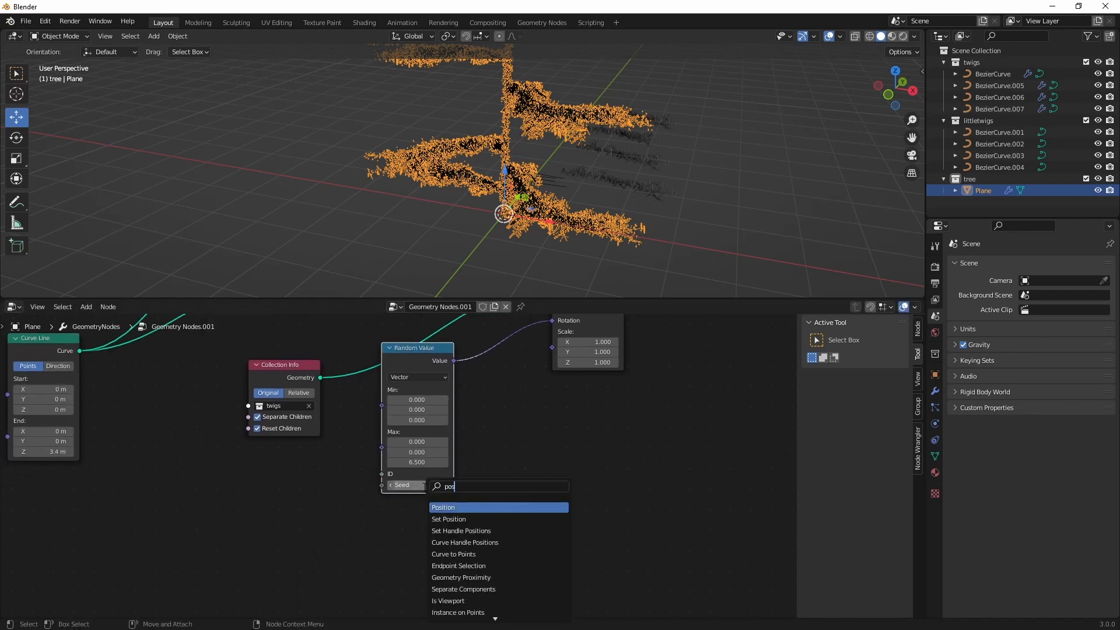
pyautogui.press('Return')
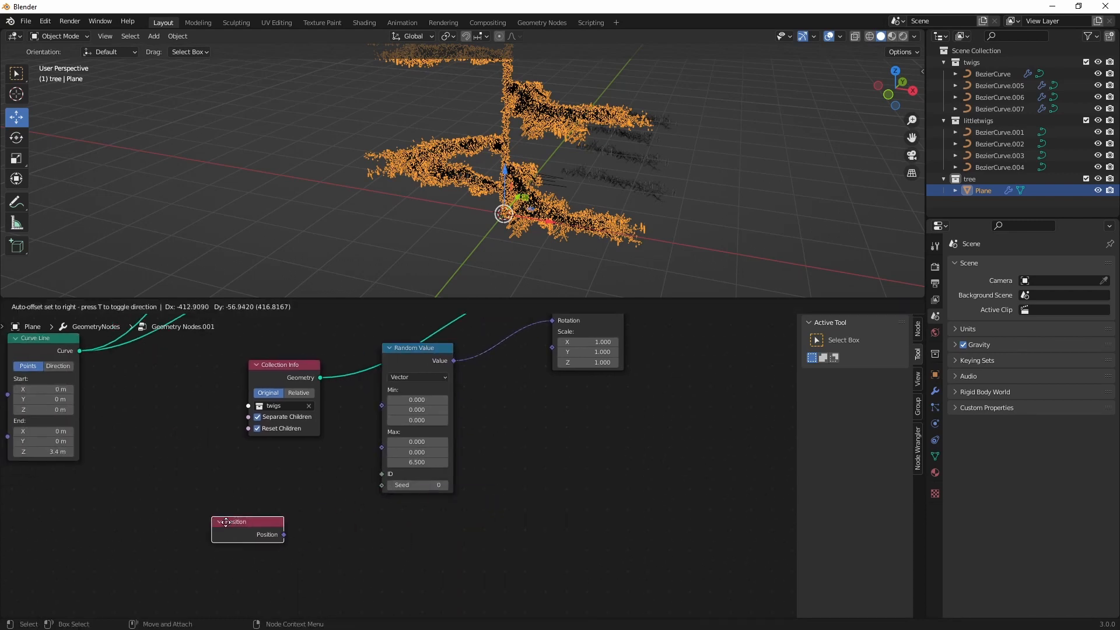
pyautogui.click(225, 523)
pyautogui.hotkey('shift', 'a')
pyautogui.write('smutl')
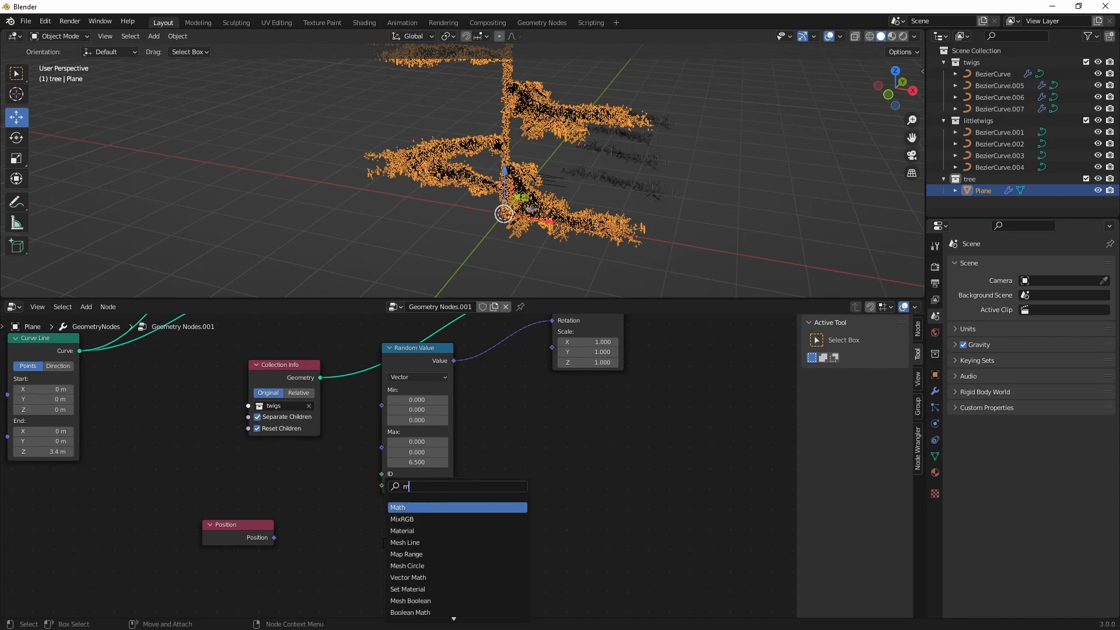
pyautogui.press('BackSpace')
pyautogui.press('BackSpace')
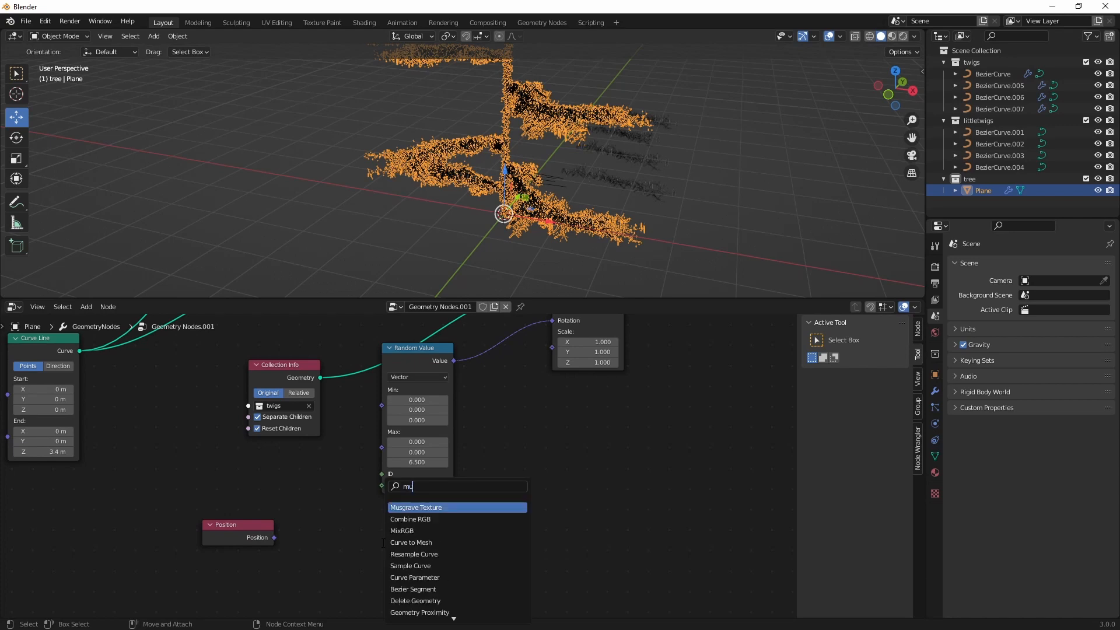
pyautogui.press('Escape')
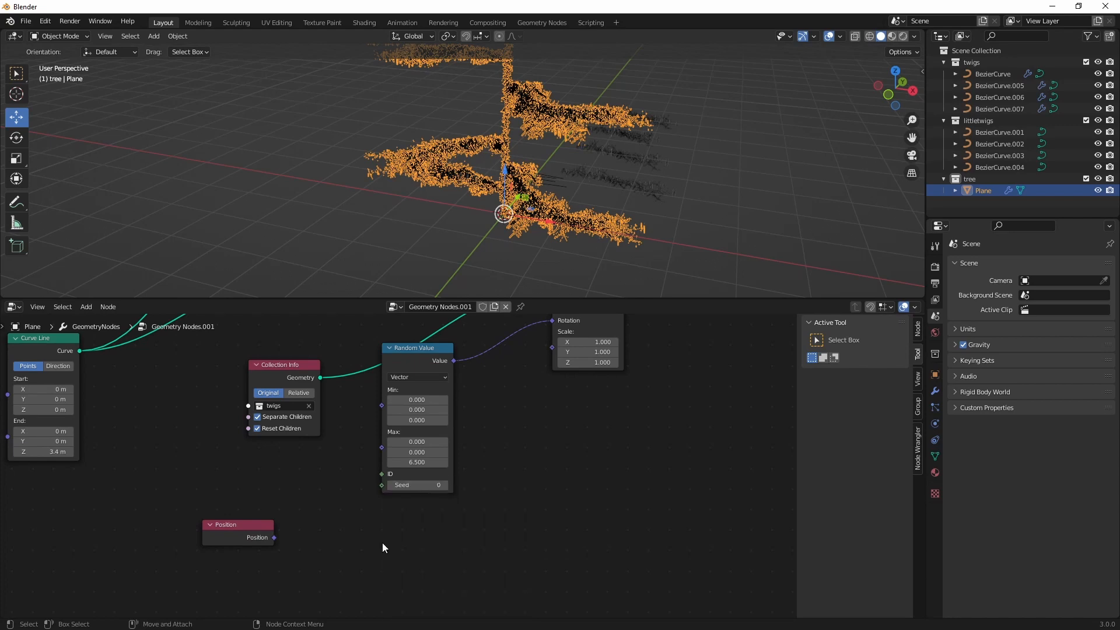
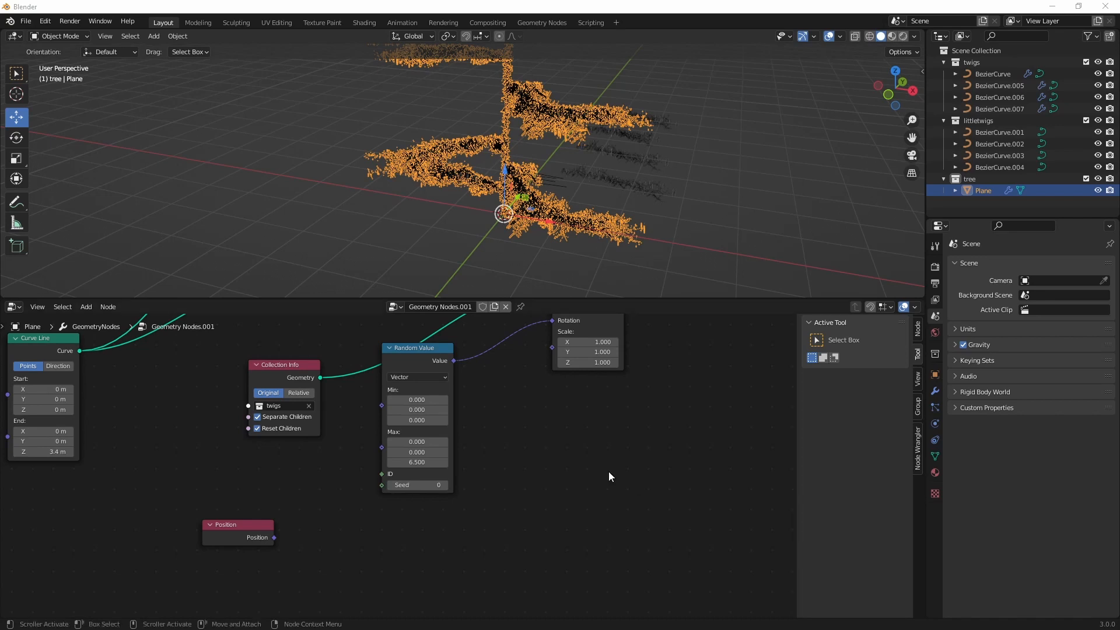
# Connect the Position node's output to the twigs' Instance on Points Scale input and inspect the tree.
pyautogui.moveTo(274, 537); pyautogui.dragTo(552, 352)
pyautogui.keyDown('alt'); pyautogui.moveTo(498, 191); pyautogui.dragTo(488, 178); pyautogui.keyUp('alt')
pyautogui.keyDown('alt'); pyautogui.moveTo(489, 178); pyautogui.dragTo(490, 204, button='right'); pyautogui.keyUp('alt')
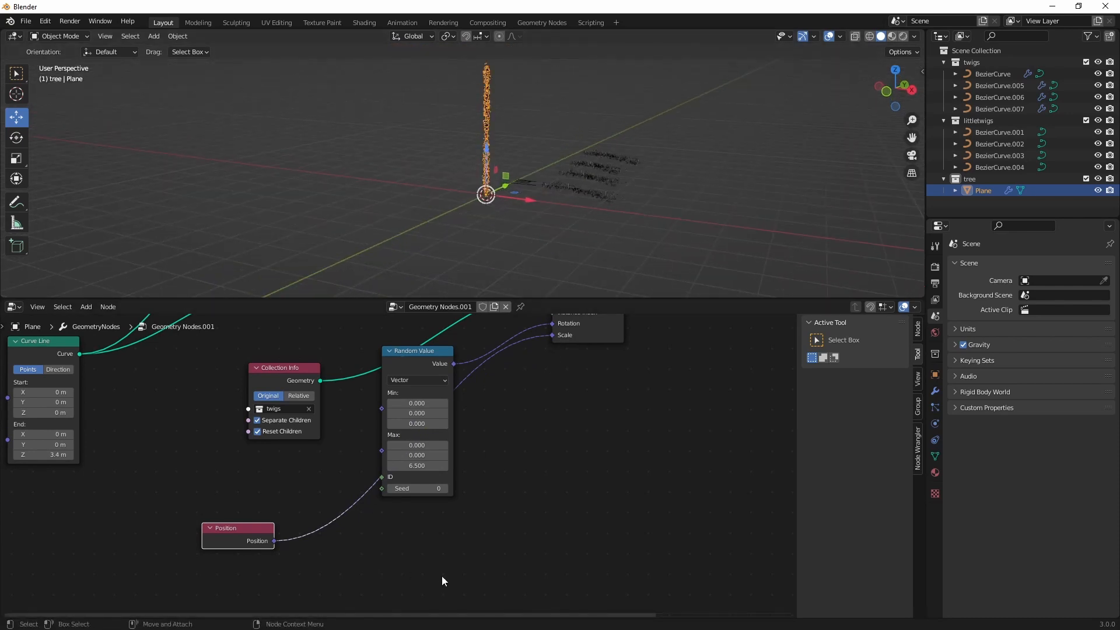
pyautogui.press('Tab')
pyautogui.write('multi')
pyautogui.press('Return')
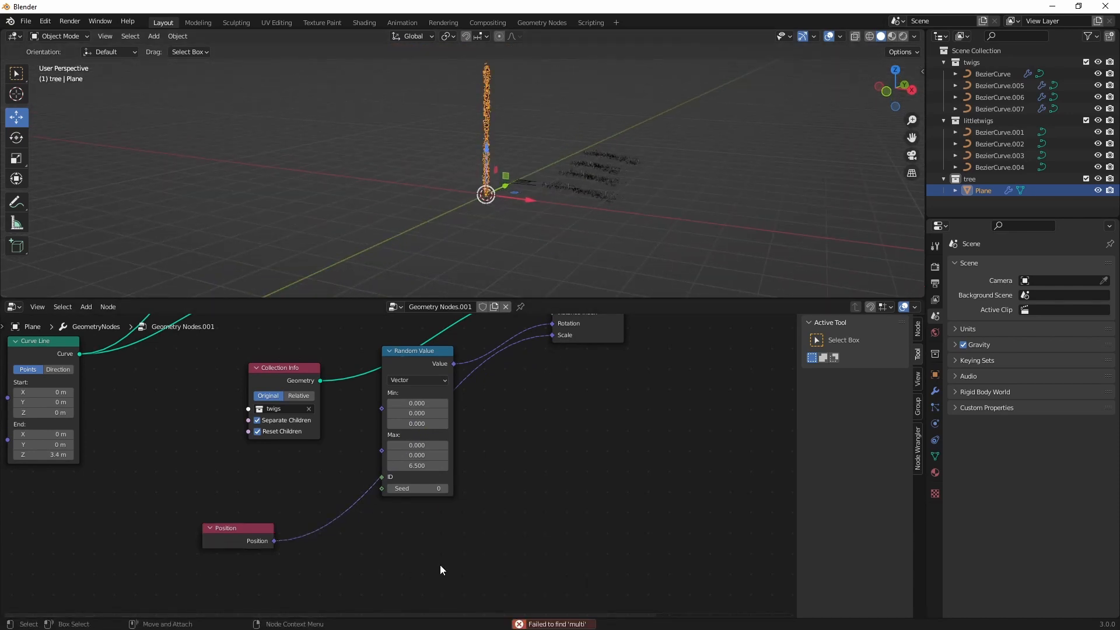
pyautogui.hotkey('shift', 'a')
pyautogui.write('sma')
pyautogui.press('Return')
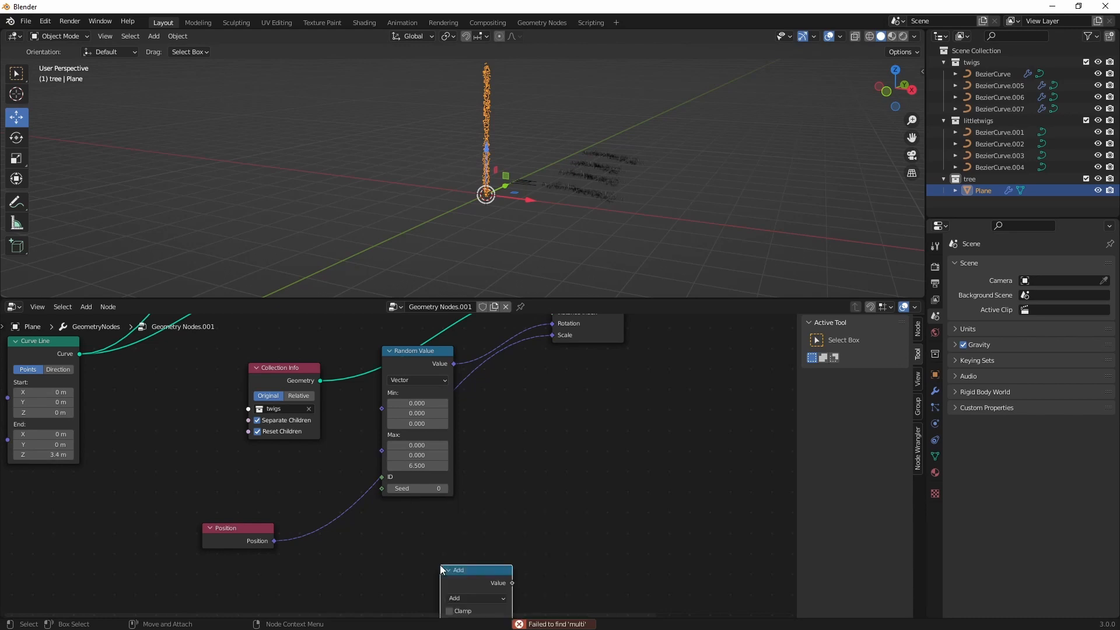
pyautogui.hotkey('ctrl', 'z')
# Try a Vector Math node set to Multiply between the Position node and the Instance on Points Scale input.
pyautogui.hotkey('shift', 'a')
pyautogui.write('s')
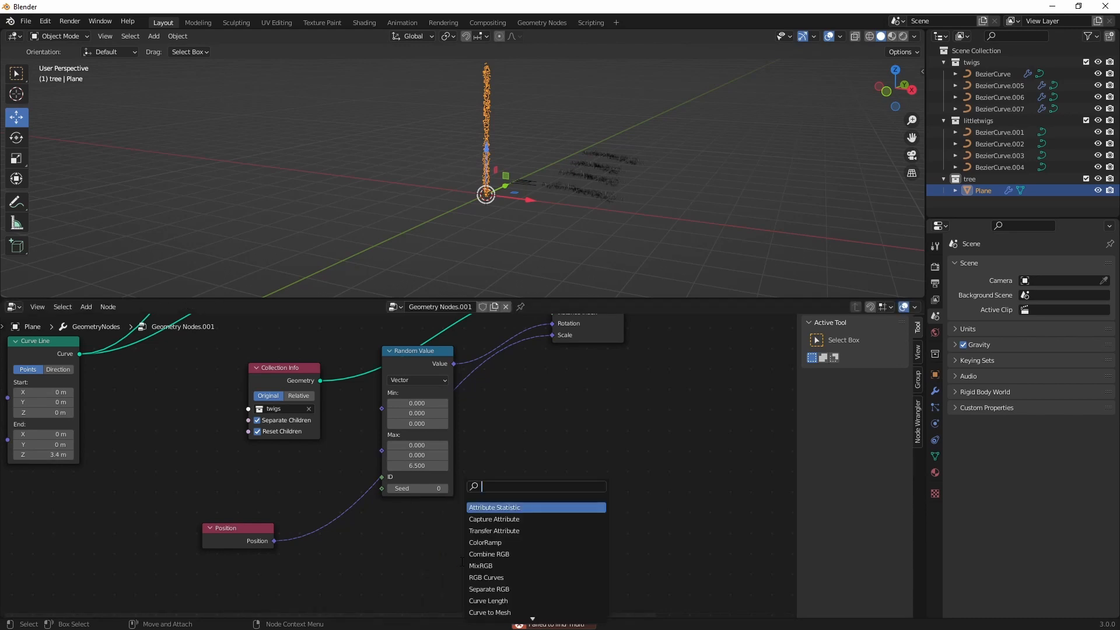
pyautogui.write('c')
pyautogui.press('BackSpace')
pyautogui.write('vector m')
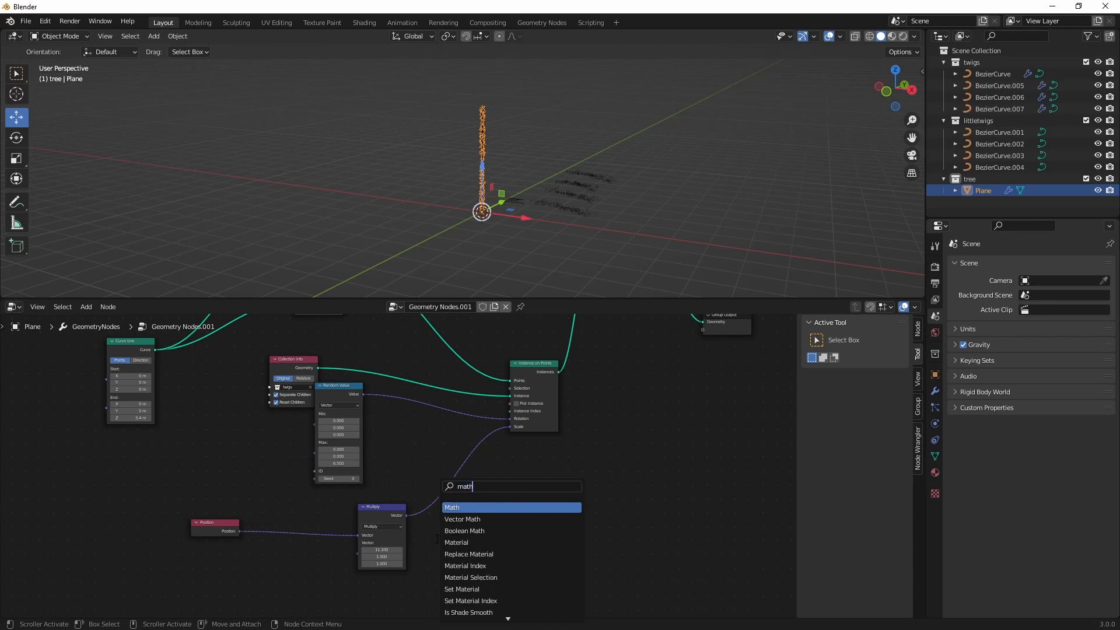
# Add a Math node, feed the Position output into its first Value input, and set its operation to Multiply.
pyautogui.press('Return')
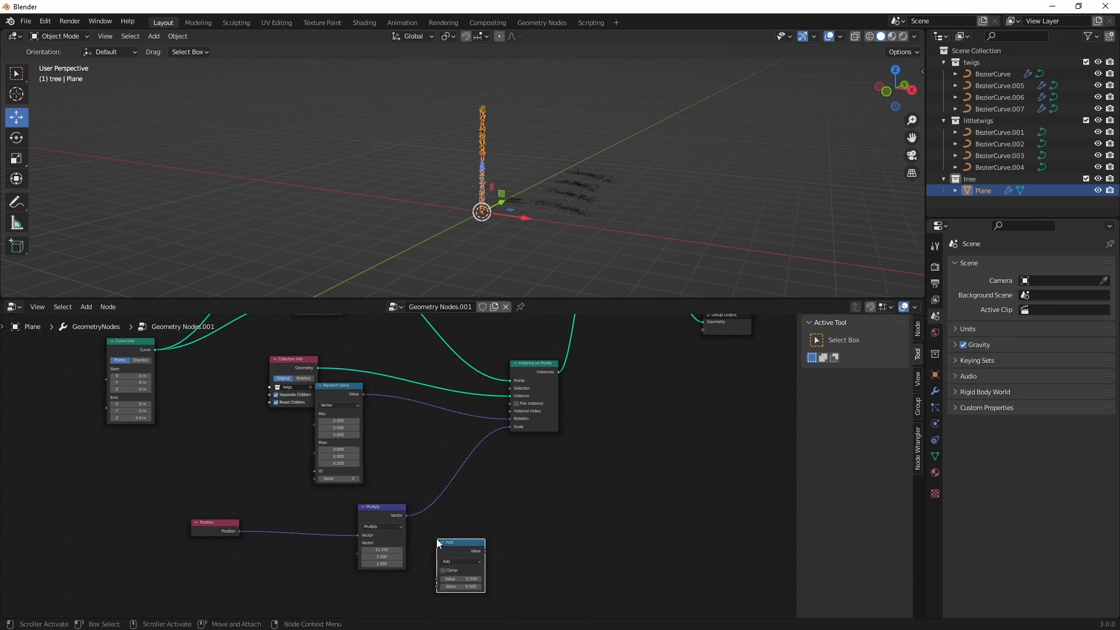
pyautogui.click(436, 538)
pyautogui.moveTo(382, 504); pyautogui.dragTo(349, 492)
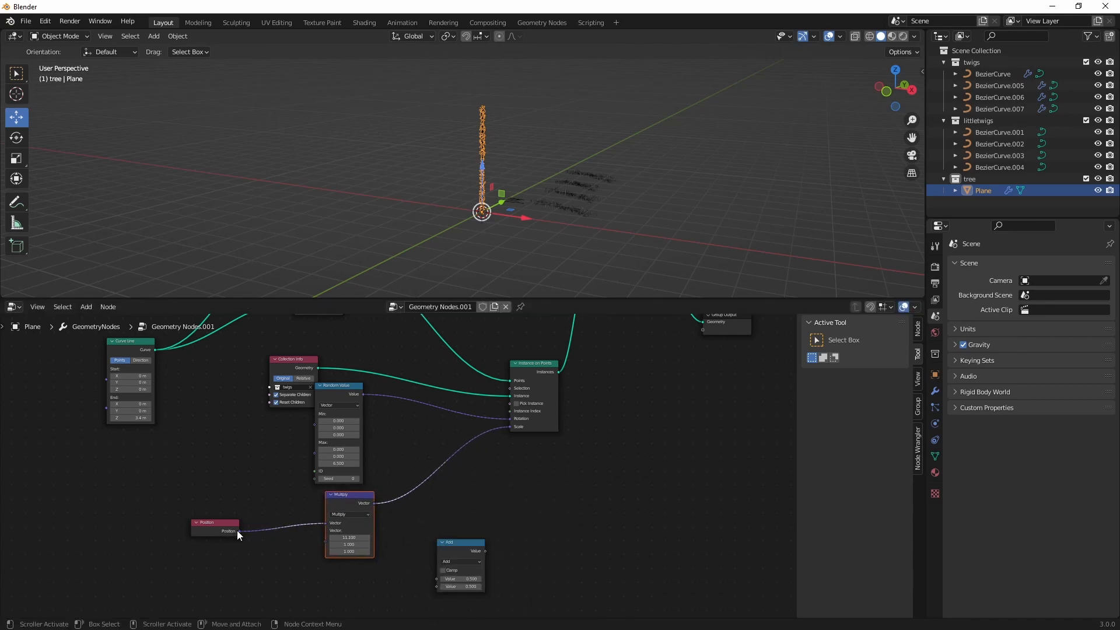
pyautogui.moveTo(236, 530); pyautogui.dragTo(439, 579)
pyautogui.click(454, 562)
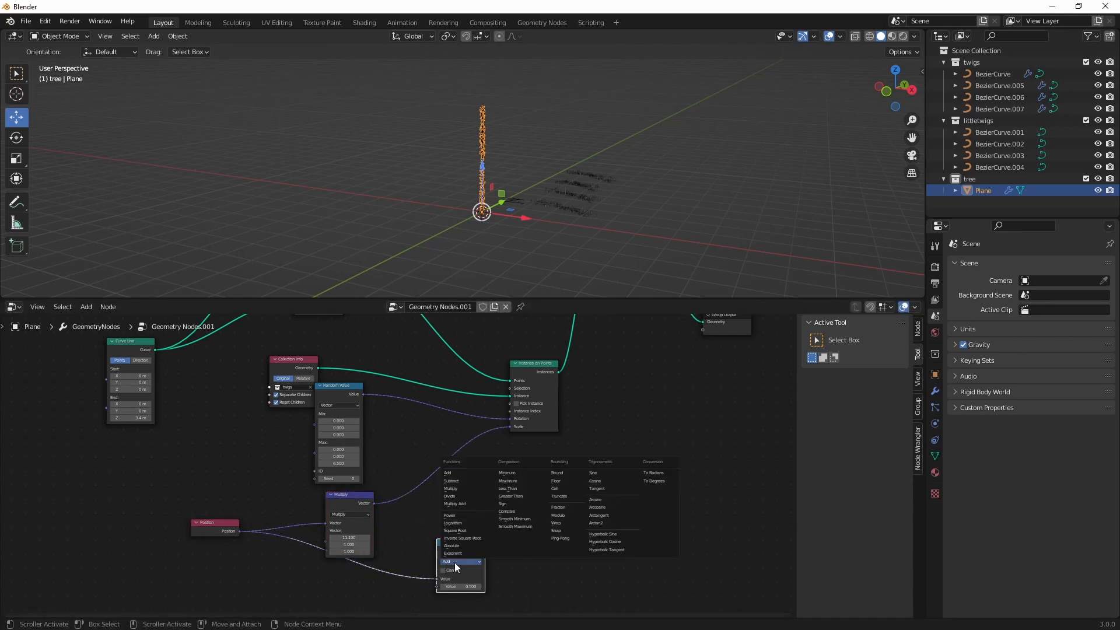
pyautogui.click(460, 489)
# Move the Math Multiply node beside the Position node and remove the Vector Math Multiply node while keeping Position linked to Scale.
pyautogui.moveTo(466, 543); pyautogui.dragTo(364, 559)
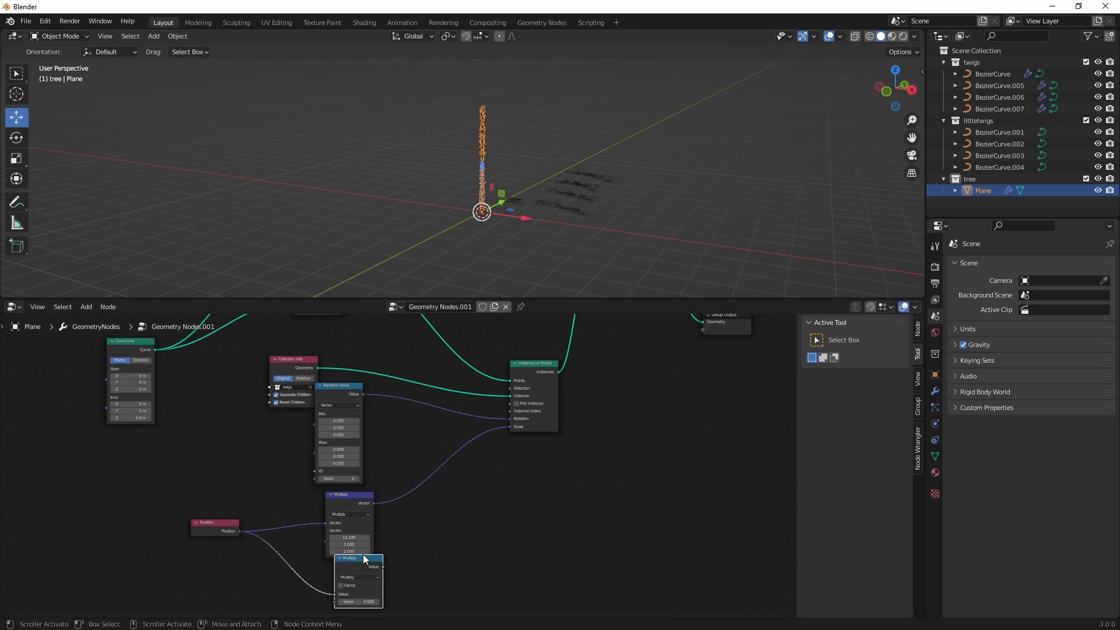
pyautogui.click(347, 505)
pyautogui.hotkey('ctrl', 'x')
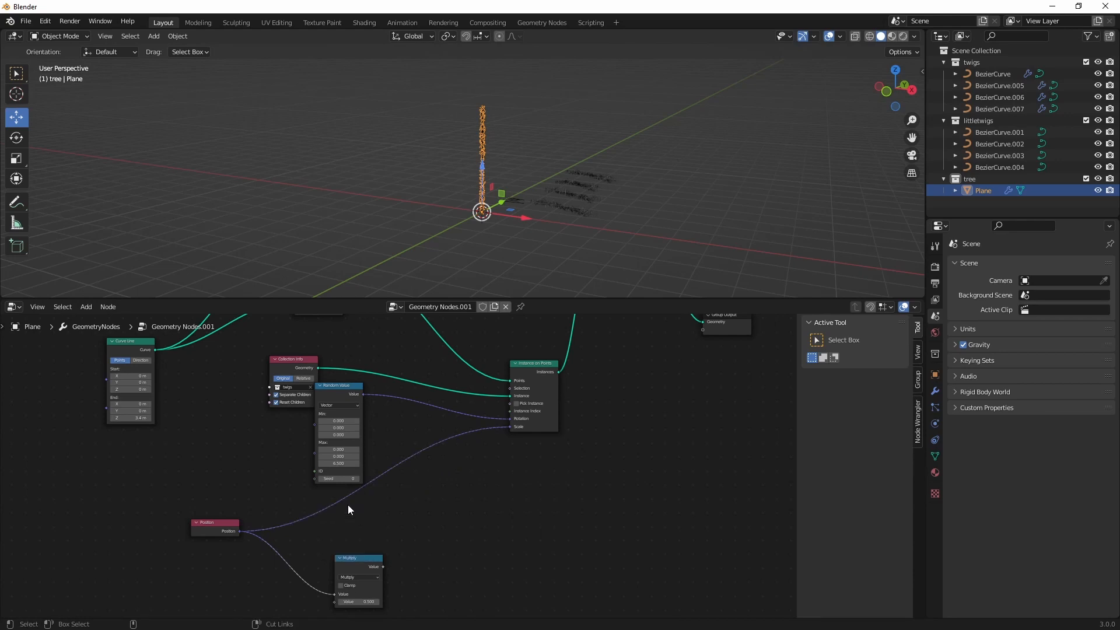
# Move the Multiply node slightly closer to the Position node.
pyautogui.moveTo(359, 555); pyautogui.dragTo(335, 551)
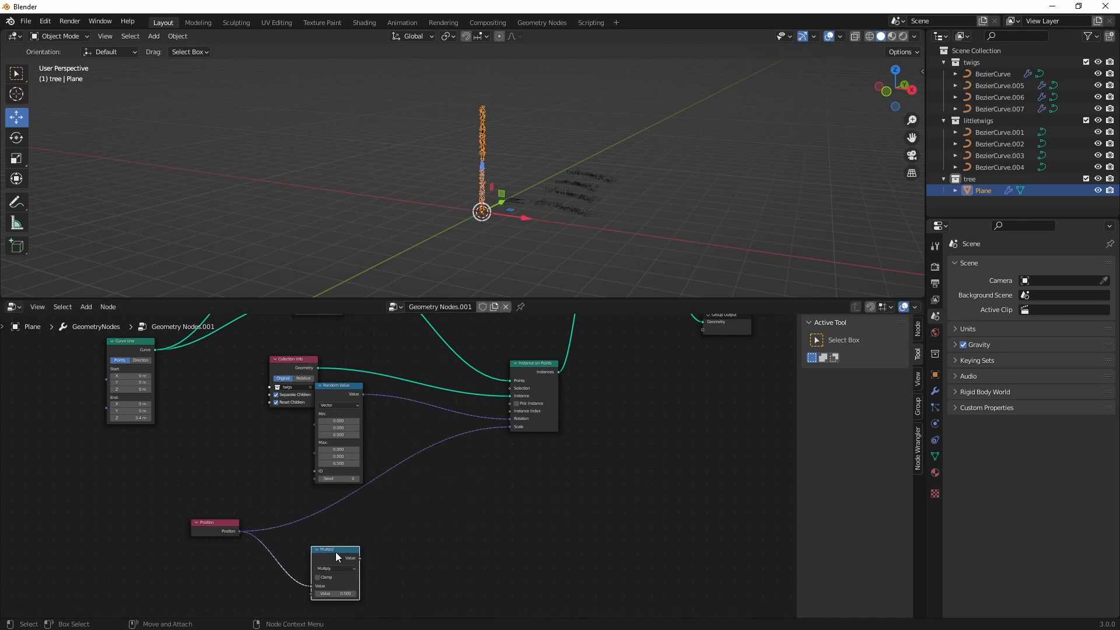
pyautogui.click(403, 540)
pyautogui.hotkey('shift', 'a')
pyautogui.click(419, 506)
pyautogui.write('add')
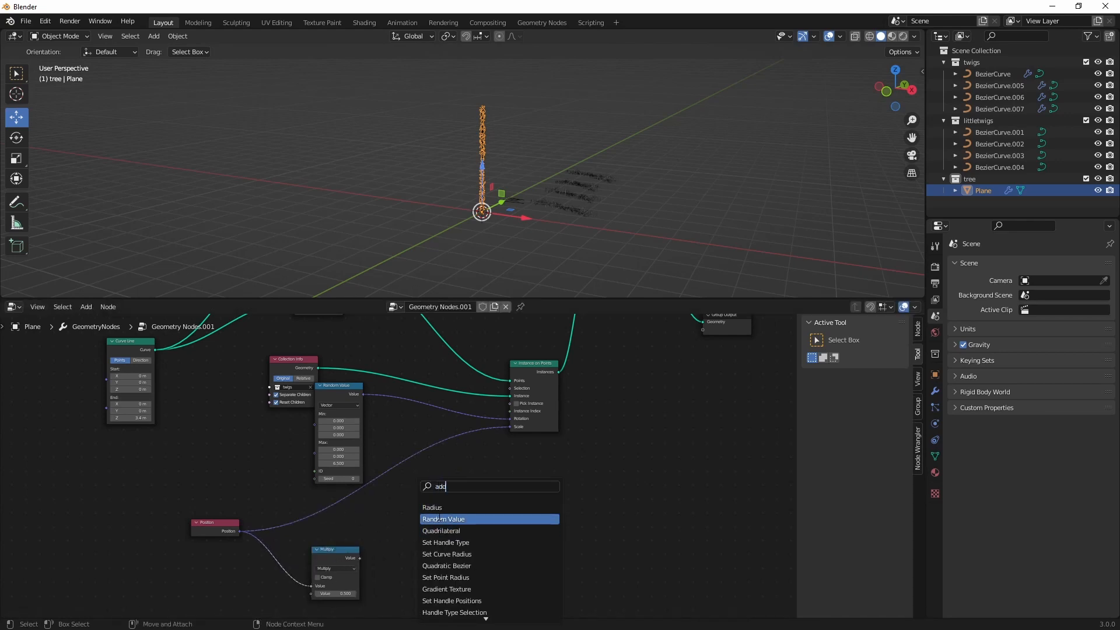
pyautogui.click(394, 536)
# Add a Math node set to Add beside the Multiply node.
pyautogui.hotkey('shift', 'a')
pyautogui.click(393, 536)
pyautogui.write('mat')
pyautogui.press('Return')
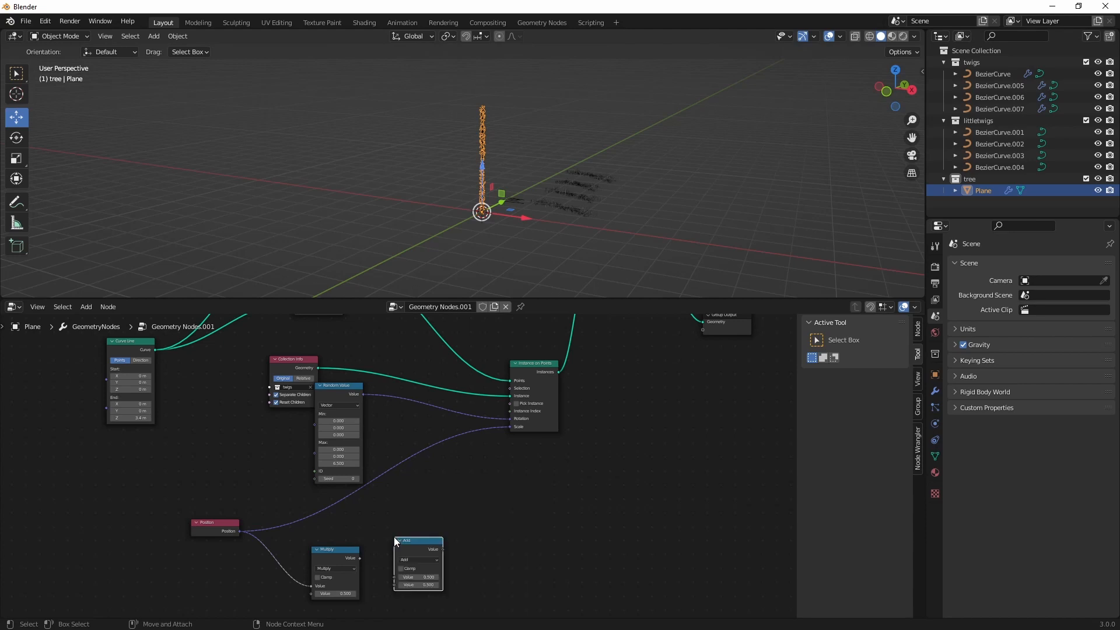
pyautogui.scroll(3, 395, 539)
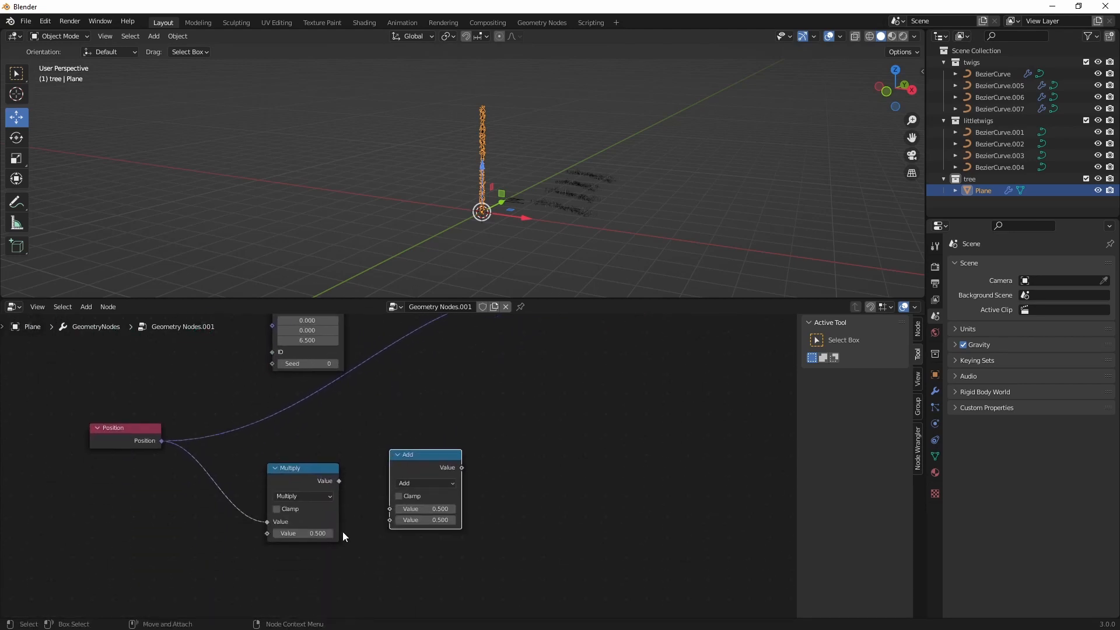
# Link the Multiply output into the first value of the Add node and set its second value to 1.2.
pyautogui.moveTo(339, 480); pyautogui.dragTo(389, 508)
pyautogui.hotkey('shift', 'a')
pyautogui.press('Escape')
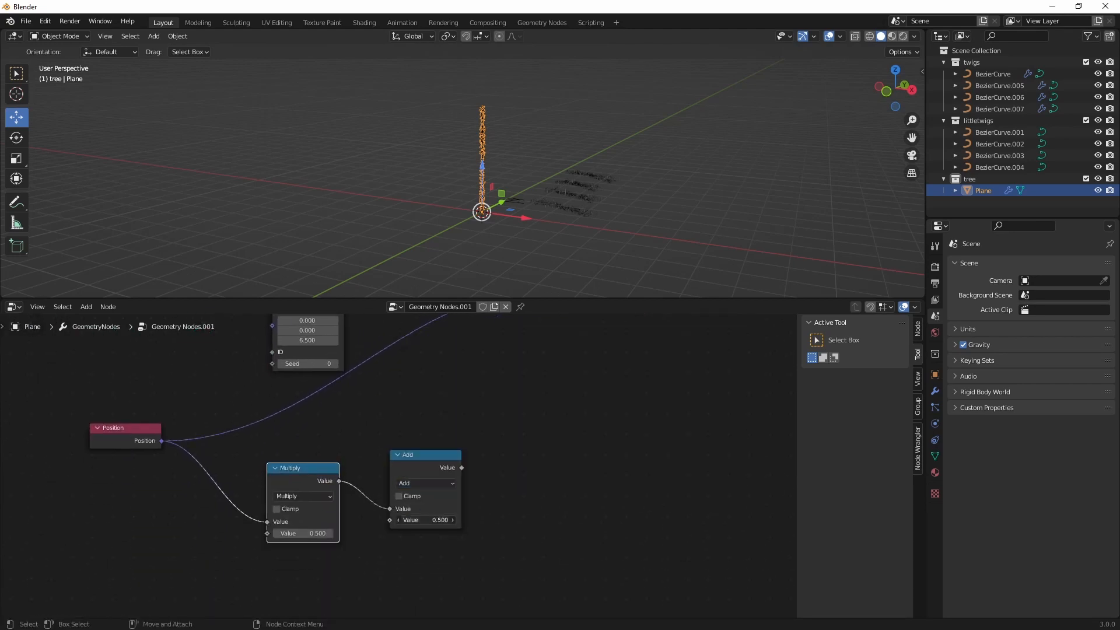
pyautogui.click(435, 520)
pyautogui.write('1.2')
pyautogui.press('Return')
pyautogui.scroll(-1, 586, 433)
pyautogui.moveTo(586, 439); pyautogui.dragTo(586, 487, button='middle')
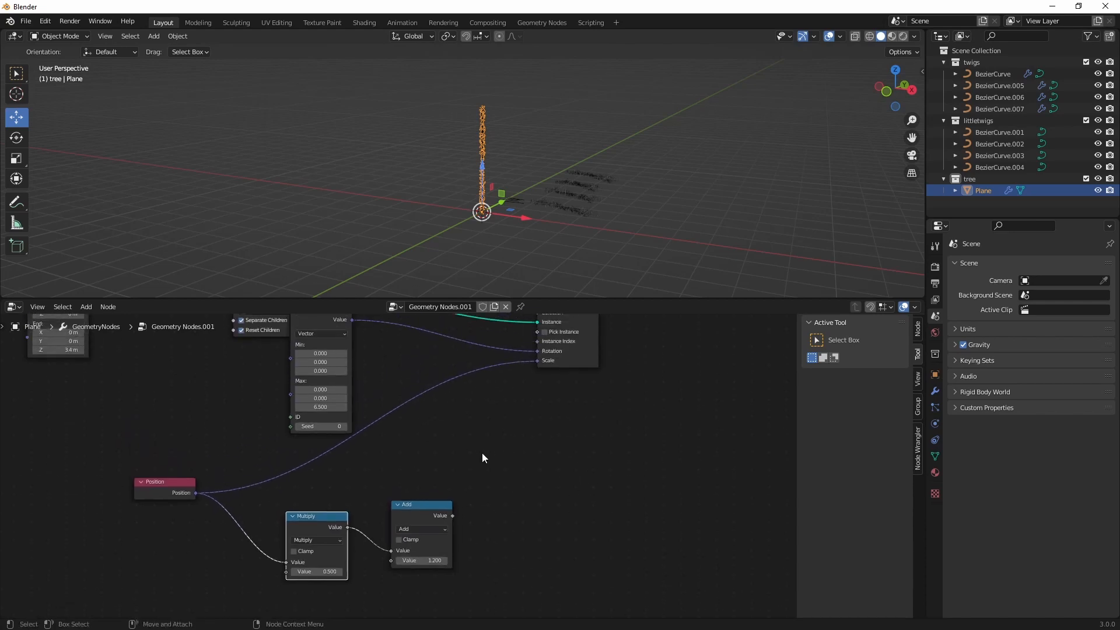
pyautogui.hotkey('shift', 'a')
pyautogui.click(395, 440)
pyautogui.write('add')
pyautogui.press('Escape')
# Add a second Math node set to Add and place it directly above the first Add node.
pyautogui.hotkey('shift', 'a')
pyautogui.click(393, 439)
pyautogui.write('math')
pyautogui.press('Return')
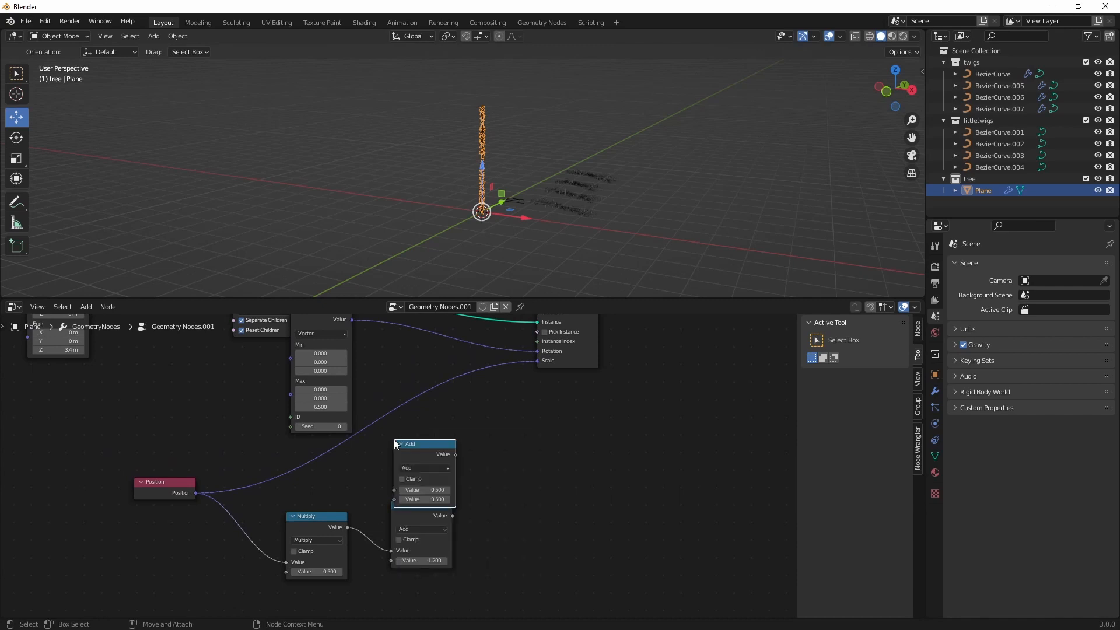
pyautogui.moveTo(394, 439); pyautogui.dragTo(391, 414)
# Link the Position output into the upper Add node and set its second value to 0.
pyautogui.moveTo(196, 493); pyautogui.dragTo(390, 467)
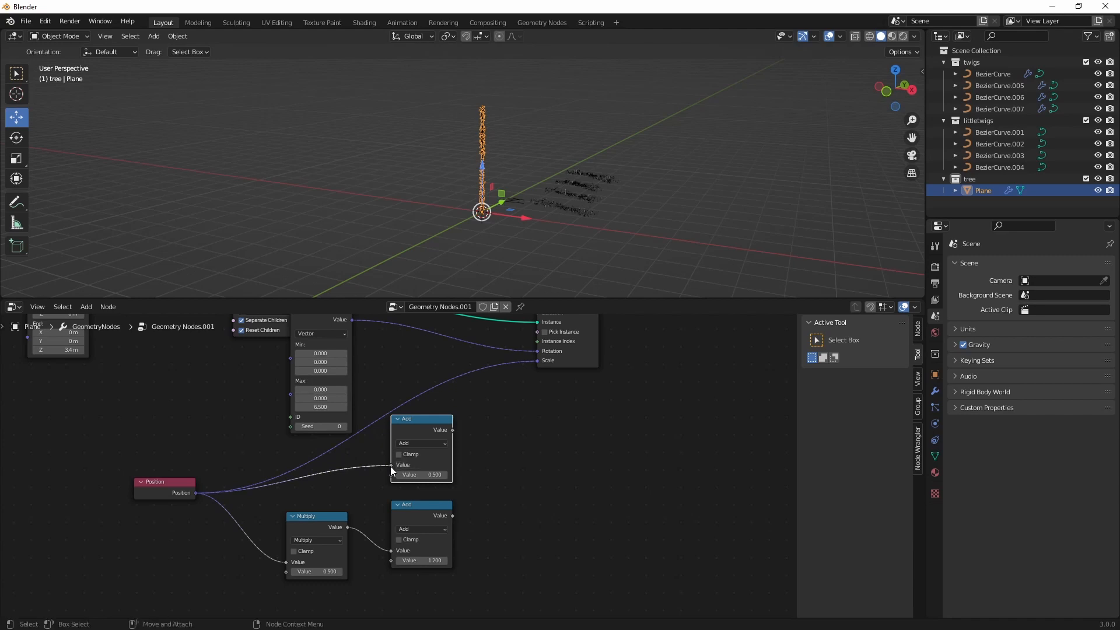
pyautogui.click(432, 475)
pyautogui.write('0')
pyautogui.press('Return')
pyautogui.click(506, 480)
pyautogui.press('F3')
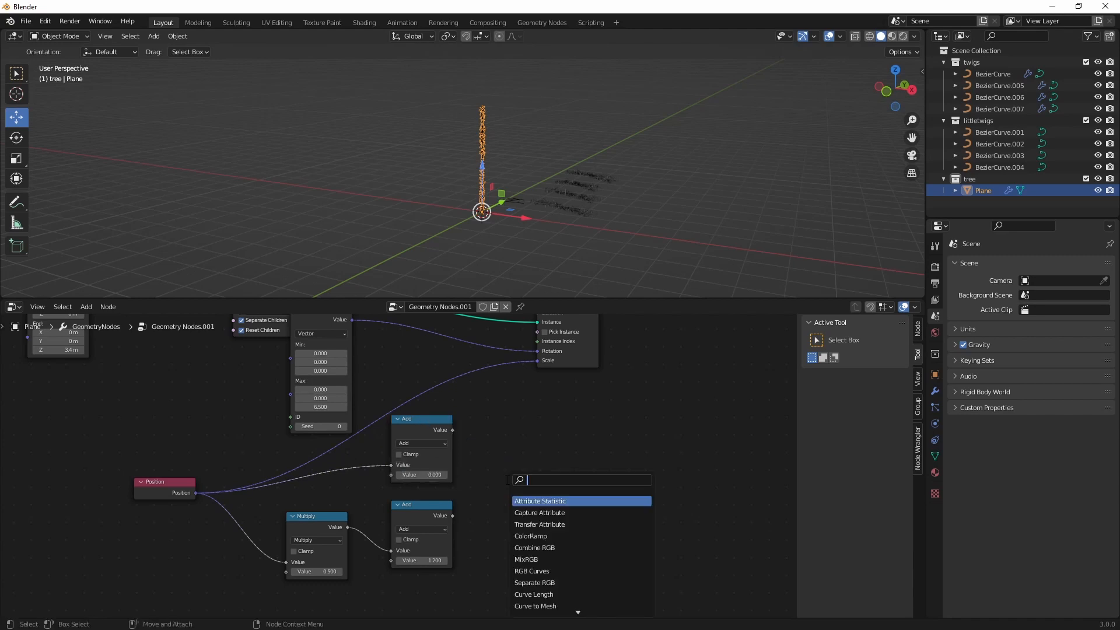
pyautogui.write('multip')
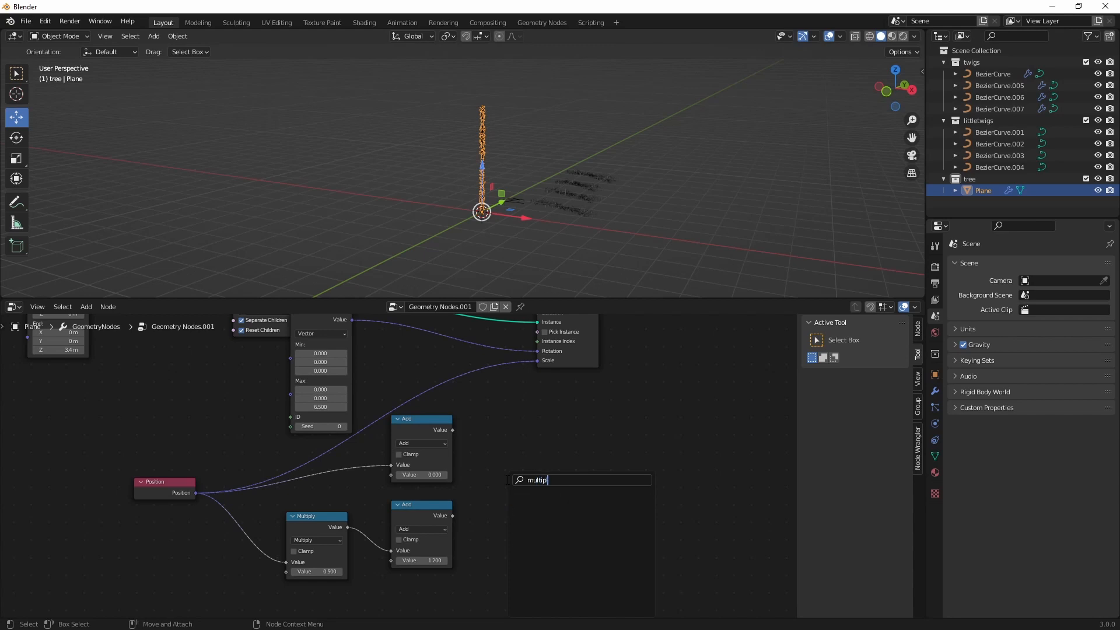
pyautogui.press('Escape')
# Add a third Math node to the right of the two stacked Add nodes.
pyautogui.hotkey('shift', 'a')
pyautogui.click(506, 479)
pyautogui.write('mat')
pyautogui.press('Return')
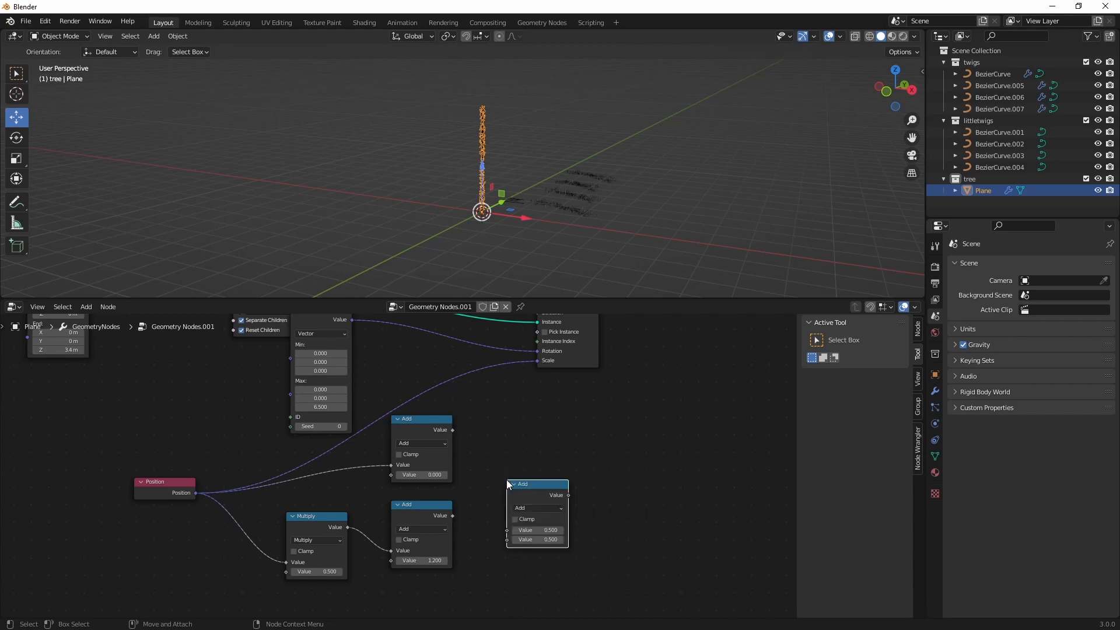
# Link both stacked Add outputs into the new Math node and set its operation to Multiply.
pyautogui.moveTo(453, 516); pyautogui.dragTo(453, 430)
pyautogui.moveTo(540, 482); pyautogui.dragTo(515, 442)
pyautogui.click(516, 469)
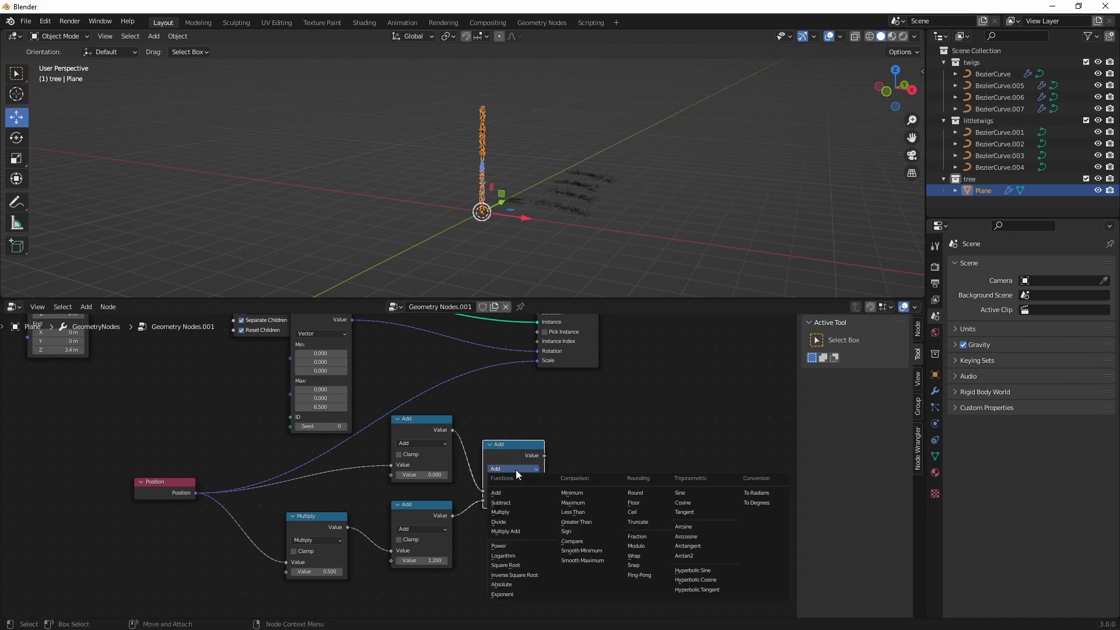
pyautogui.click(510, 512)
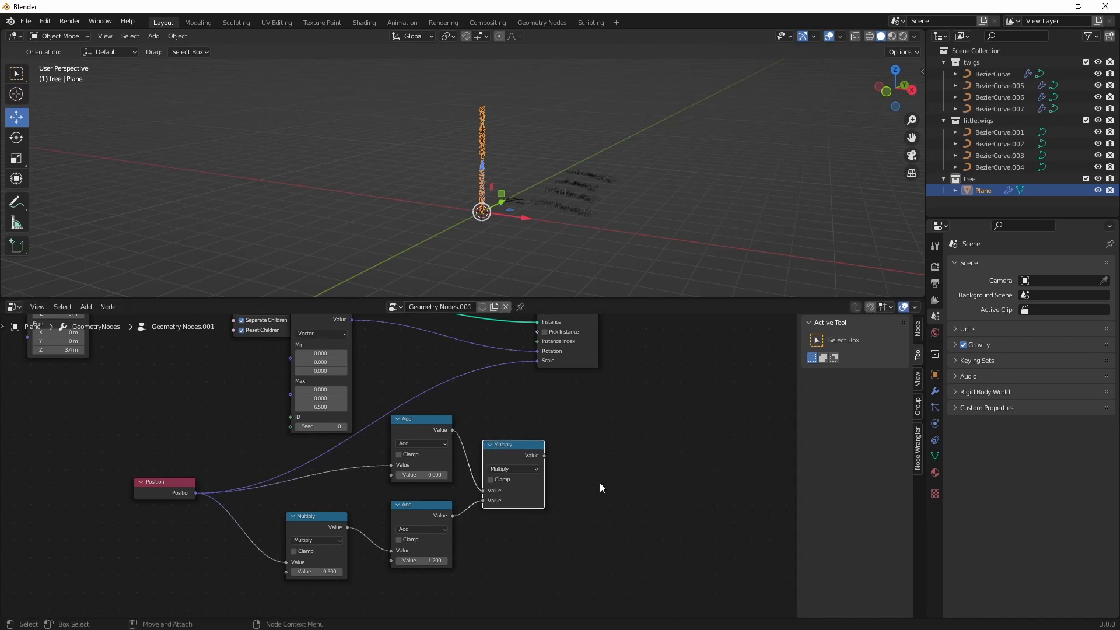
# Add a float Random Value node next to the final Multiply node.
pyautogui.moveTo(599, 473); pyautogui.dragTo(592, 499, button='middle')
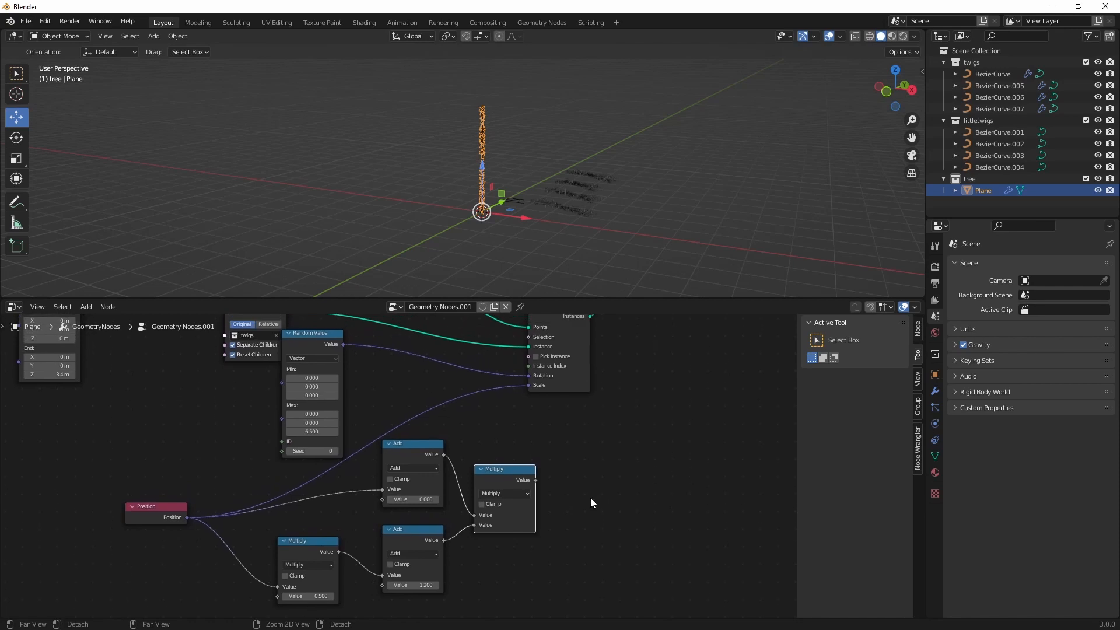
pyautogui.hotkey('shift', 'a')
pyautogui.click(535, 430)
pyautogui.write('random')
pyautogui.press('Return')
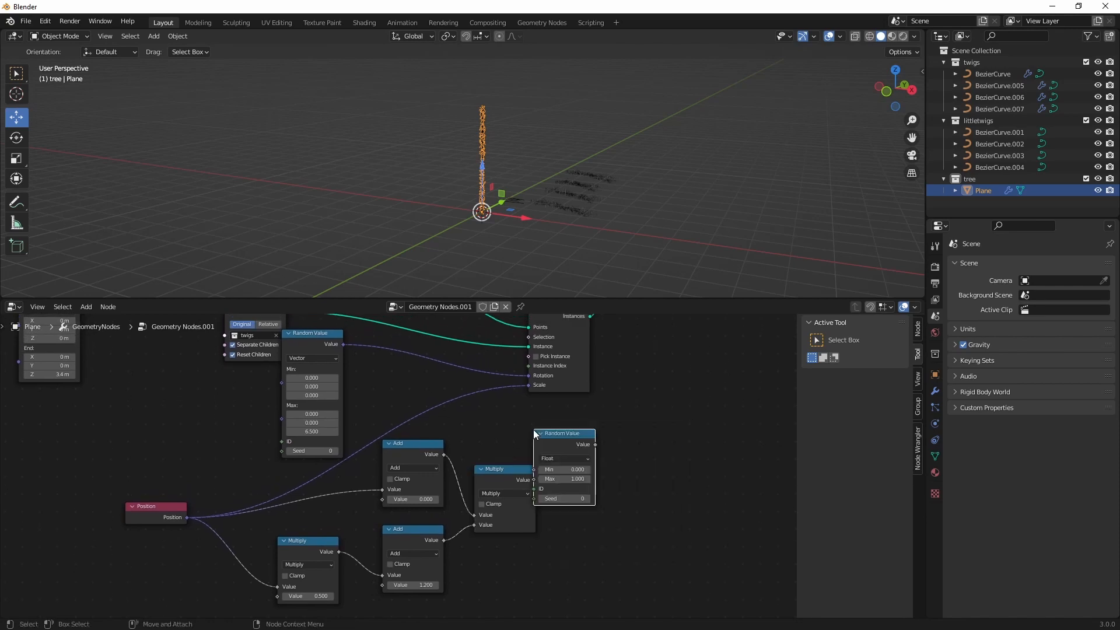
pyautogui.click(533, 429)
# Move the Position and math nodes down as a group and place the float Random Value node in the space above them.
pyautogui.scroll(-2, 458, 470)
pyautogui.moveTo(481, 570); pyautogui.dragTo(141, 458)
pyautogui.moveTo(465, 579); pyautogui.dragTo(157, 481)
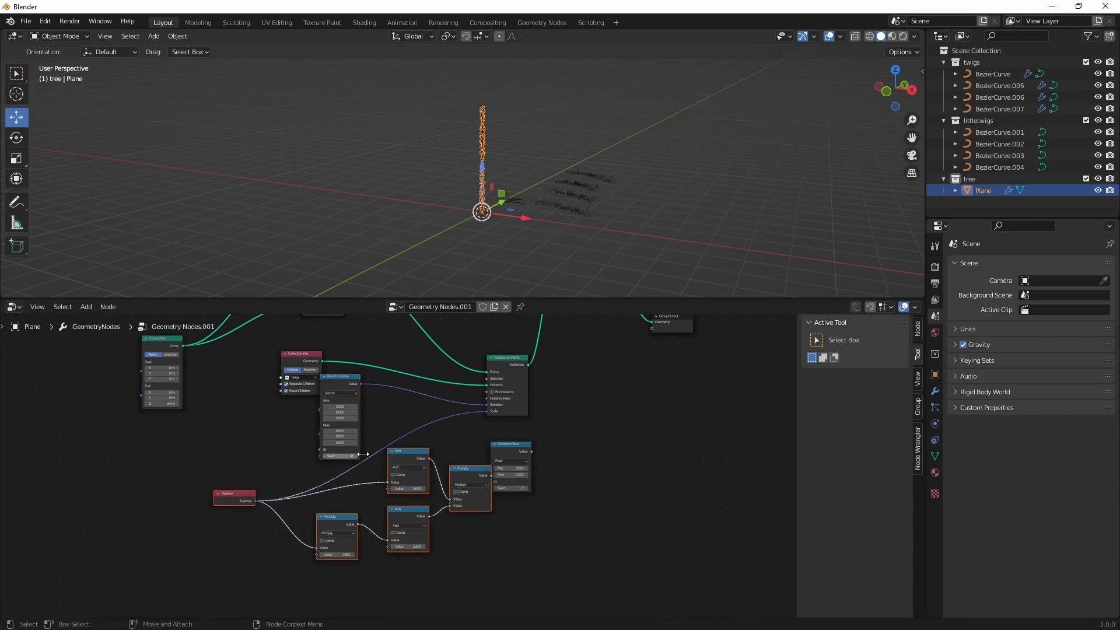
pyautogui.moveTo(401, 454); pyautogui.dragTo(394, 544)
pyautogui.moveTo(507, 449); pyautogui.dragTo(439, 473)
pyautogui.scroll(2, 446, 487)
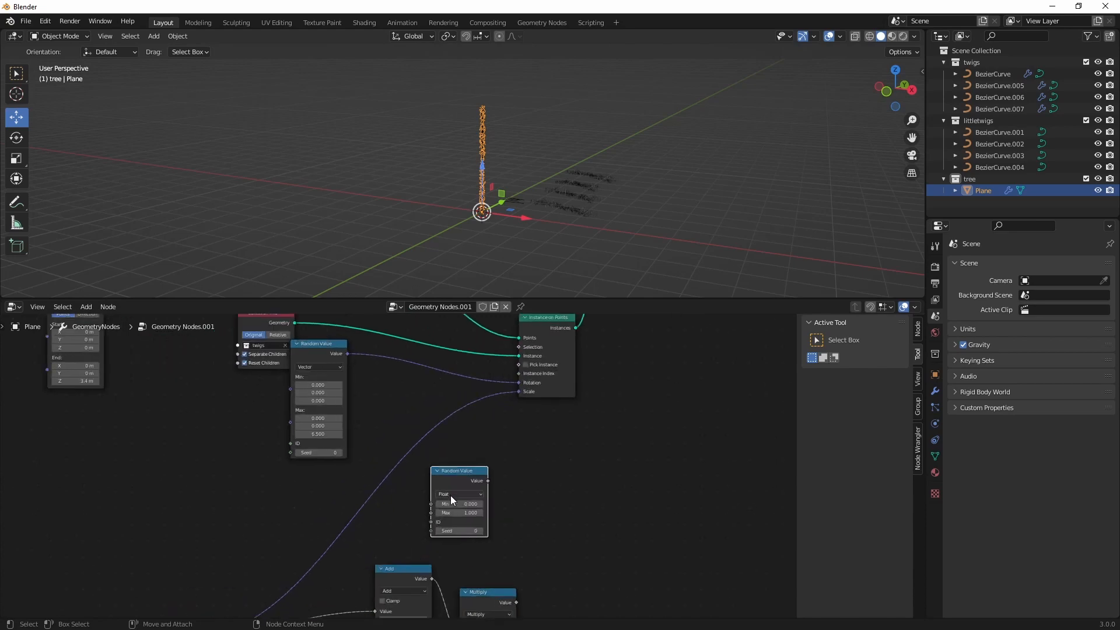
# Set the float Random Value node's minimum to 0.9 and maximum to 1.5.
pyautogui.click(474, 503)
pyautogui.press('BackSpace')
pyautogui.write('.9')
pyautogui.press('Tab')
pyautogui.write('1.5')
pyautogui.press('Return')
pyautogui.moveTo(578, 563); pyautogui.dragTo(519, 540, button='middle')
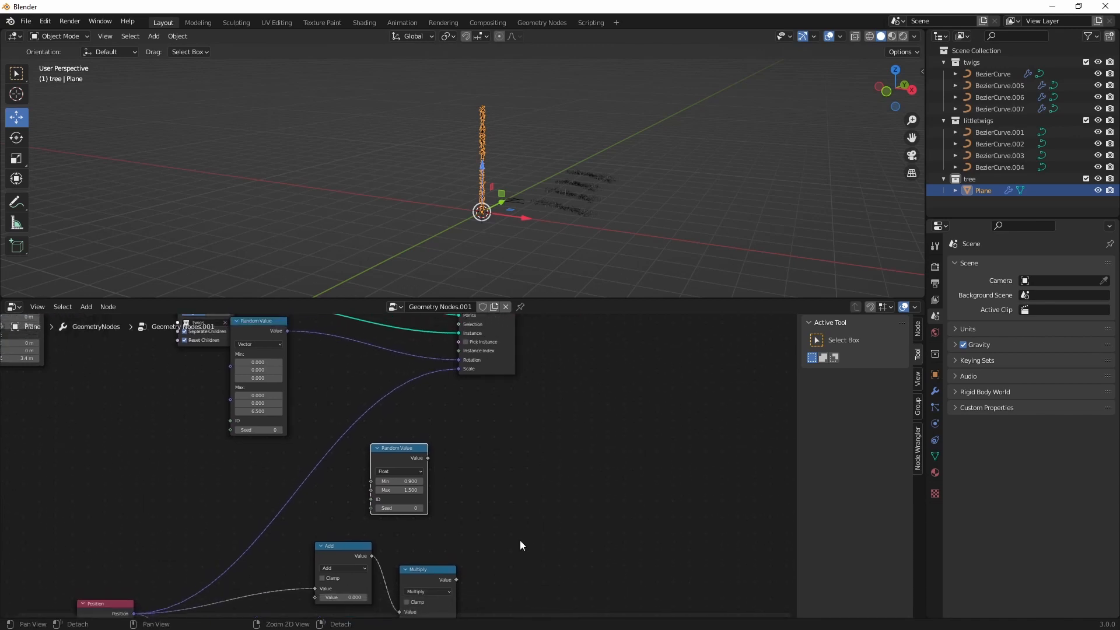
pyautogui.hotkey('shift', 'a')
pyautogui.click(499, 494)
pyautogui.write('multipl')
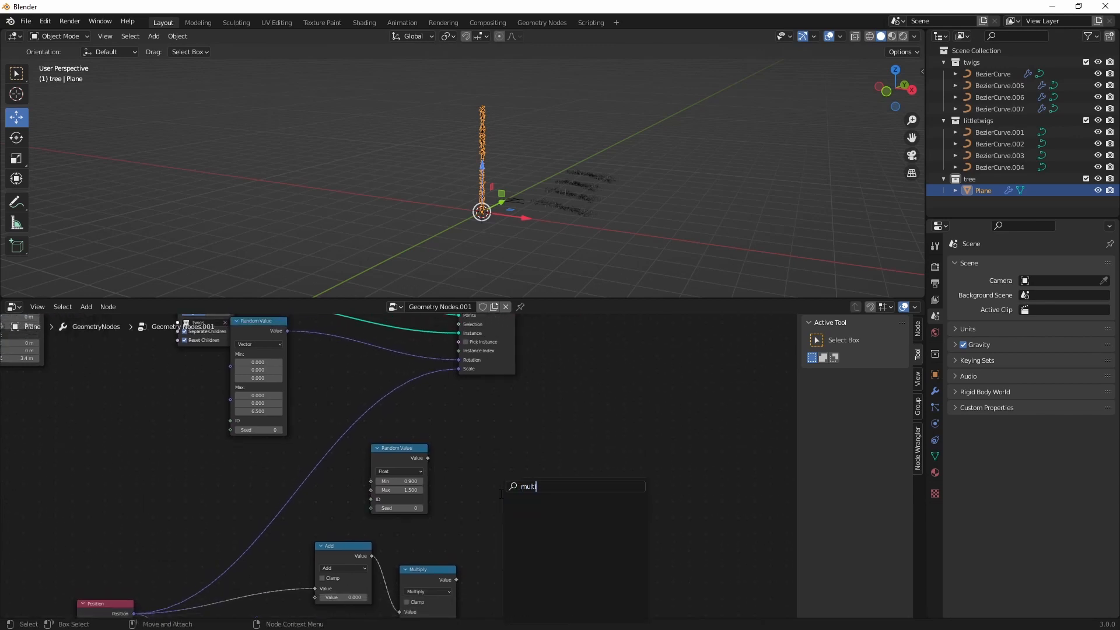
pyautogui.press('BackSpace')
pyautogui.press('BackSpace')
pyautogui.press('BackSpace')
pyautogui.press('Escape')
# Add a Math node set to Add to the right of the float Random Value node.
pyautogui.hotkey('shift', 'a')
pyautogui.click(499, 494)
pyautogui.write('mat')
pyautogui.press('Return')
pyautogui.click(499, 493)
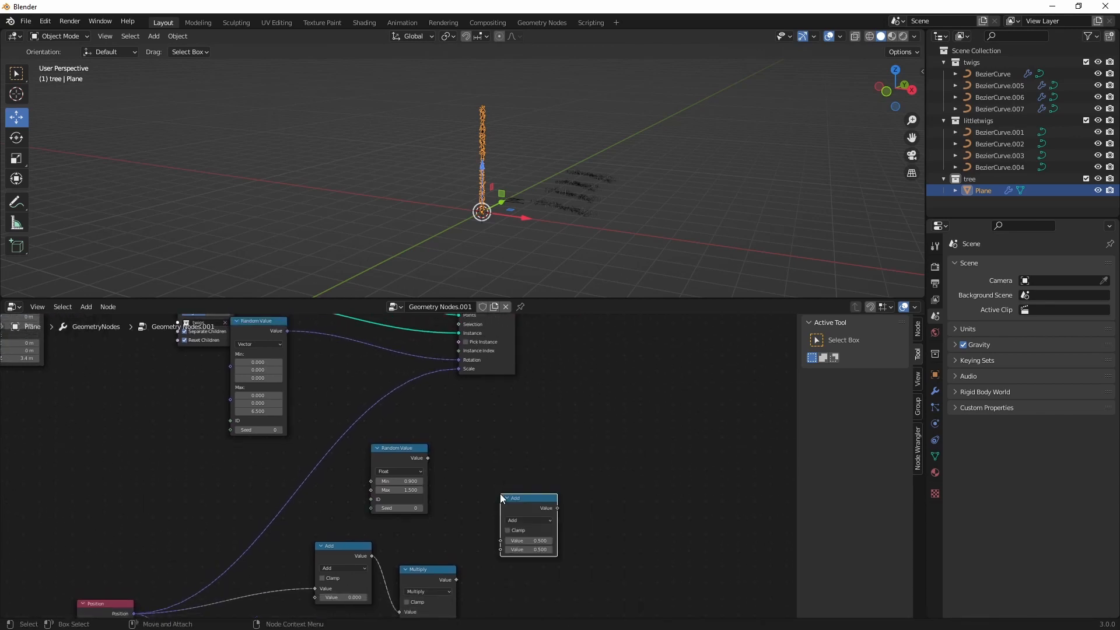
# Link the float Random Value and final Multiply outputs into the two values of the new Add node.
pyautogui.moveTo(460, 477); pyautogui.dragTo(441, 425, button='middle')
pyautogui.moveTo(409, 401); pyautogui.dragTo(438, 523)
pyautogui.moveTo(496, 456); pyautogui.dragTo(472, 430)
# Move the Instance on Points node further right and link the Add output to its Scale input.
pyautogui.moveTo(471, 430); pyautogui.dragTo(425, 527, button='middle')
pyautogui.scroll(-1, 425, 528)
pyautogui.moveTo(424, 374); pyautogui.dragTo(520, 386)
pyautogui.scroll(2, 487, 501)
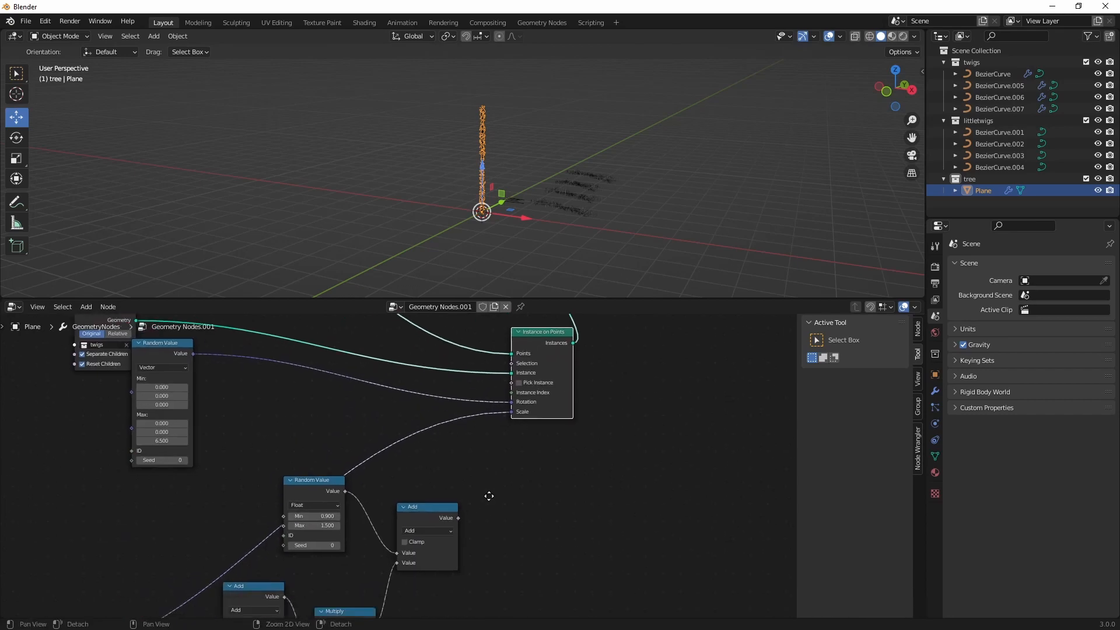
pyautogui.moveTo(447, 512); pyautogui.dragTo(499, 407)
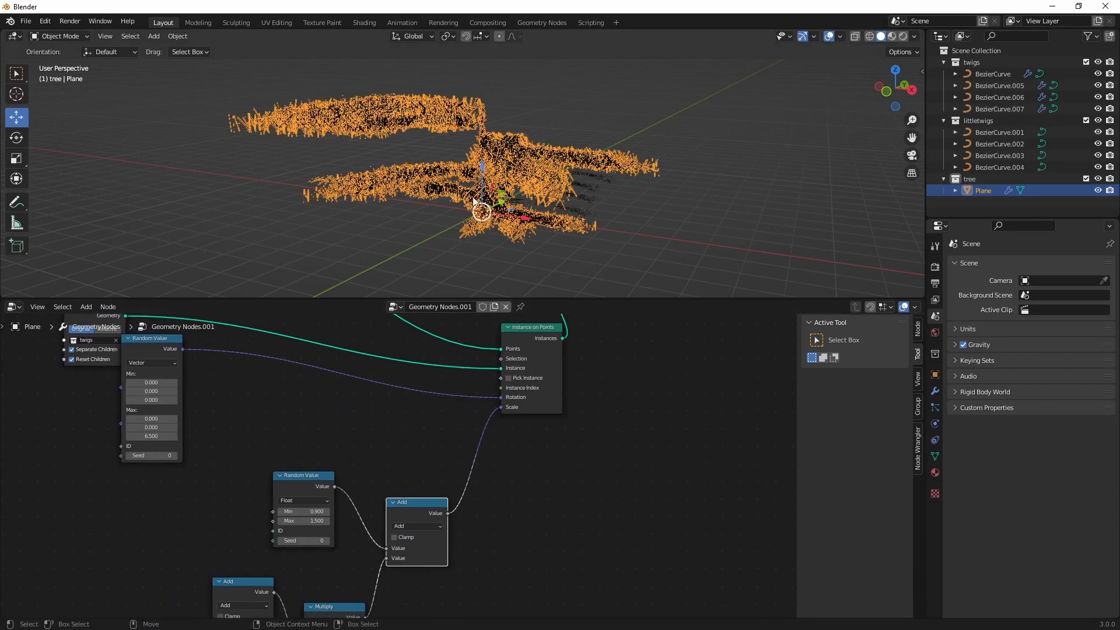
# Change the upper Add node fed by Position to Multiply and set its second value to -1.
pyautogui.moveTo(462, 196); pyautogui.dragTo(459, 225, button='middle')
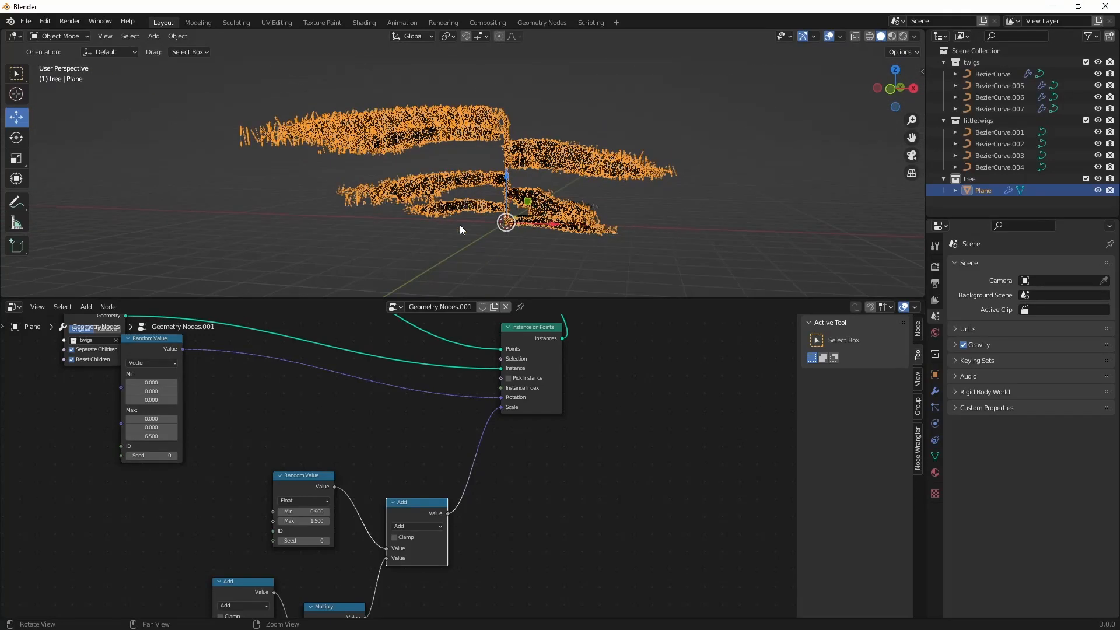
pyautogui.moveTo(331, 461); pyautogui.dragTo(425, 367, button='middle')
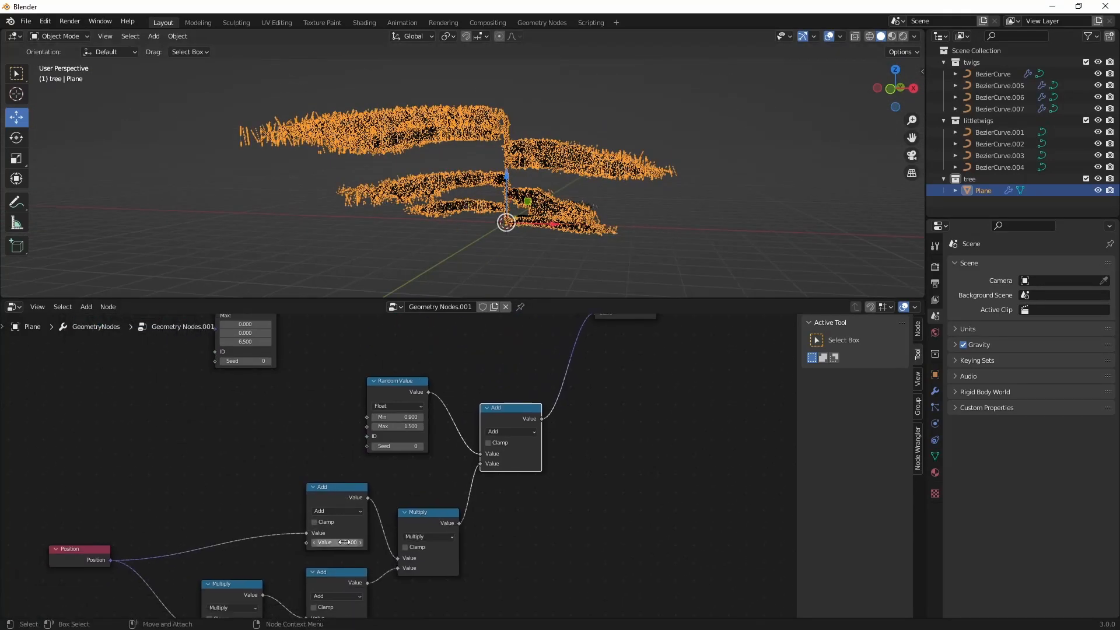
pyautogui.click(332, 505)
pyautogui.click(333, 513)
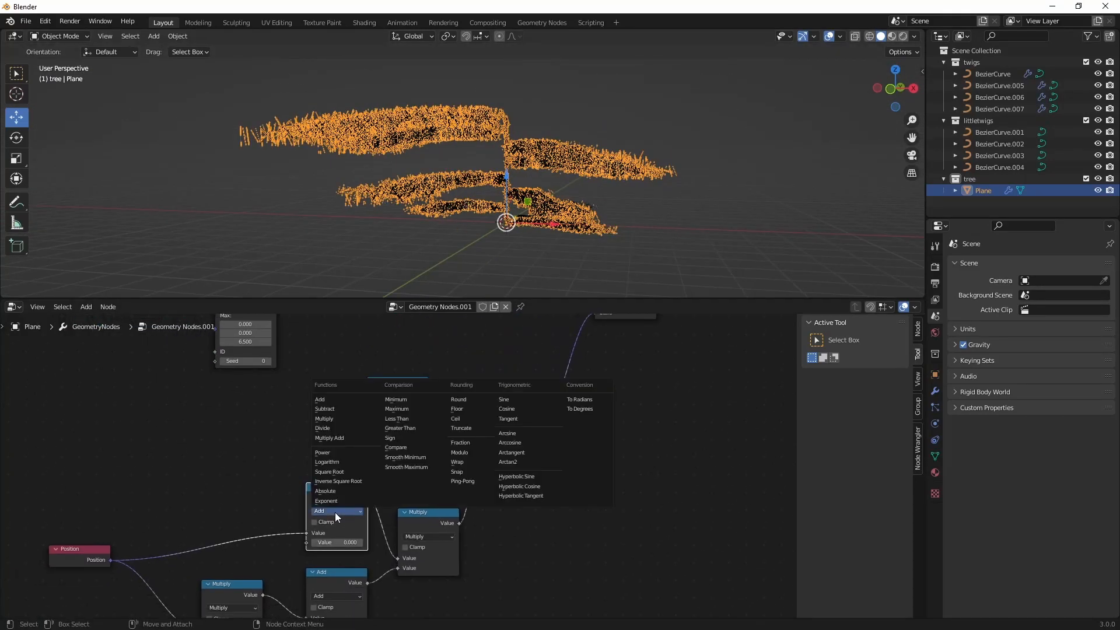
pyautogui.click(331, 418)
pyautogui.click(344, 542)
pyautogui.write('-1')
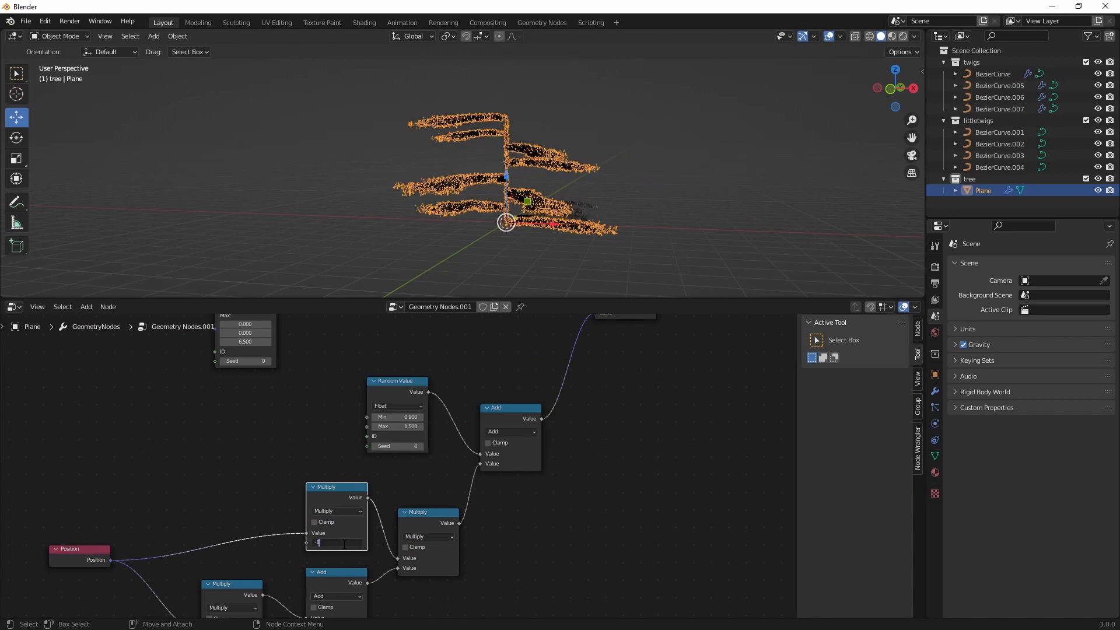
pyautogui.press('Return')
# Set the second value of the lower Multiply node fed by Position to 1.
pyautogui.moveTo(501, 268)
pyautogui.mouseDown(button='middle')
pyautogui.moveTo(517, 241)
pyautogui.moveTo(514, 250)
pyautogui.mouseUp(button='middle')
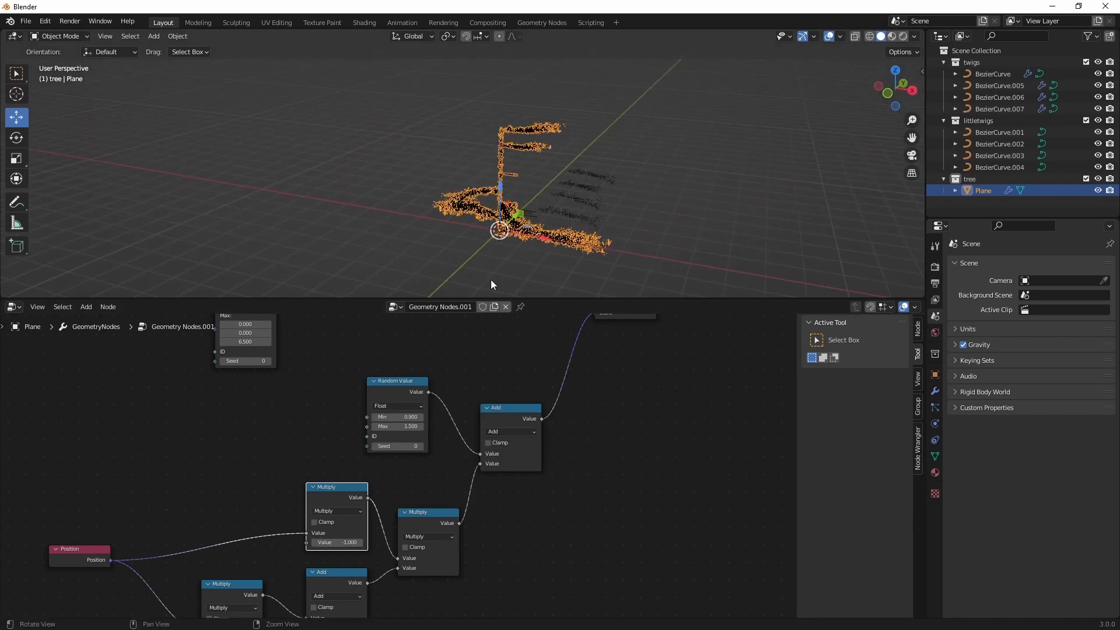
pyautogui.moveTo(240, 548); pyautogui.dragTo(277, 483, button='middle')
pyautogui.moveTo(268, 574); pyautogui.dragTo(245, 574)
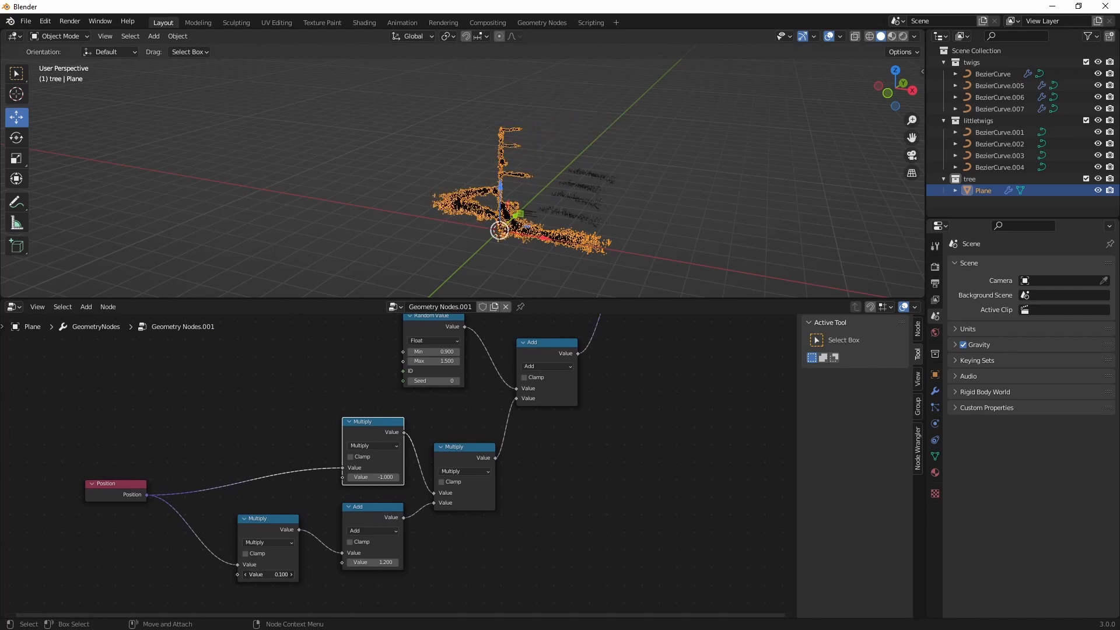
pyautogui.click(278, 574)
pyautogui.write('1')
pyautogui.press('Return')
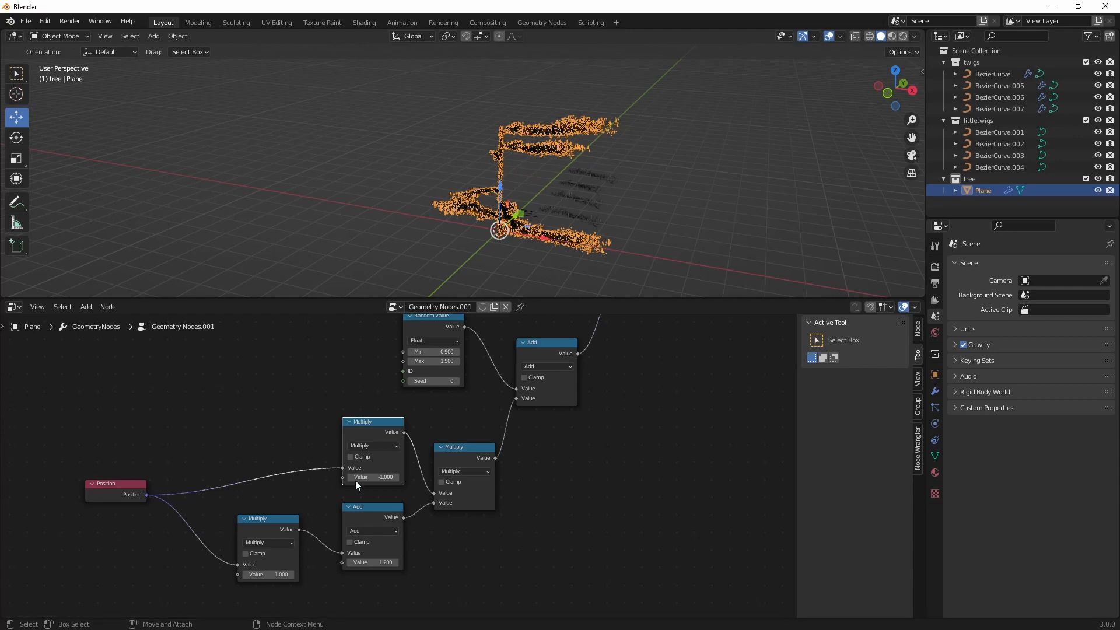
# Set the second value of the upper Multiply node fed by Position to 1.
pyautogui.click(391, 478)
pyautogui.write('1')
pyautogui.press('Return')
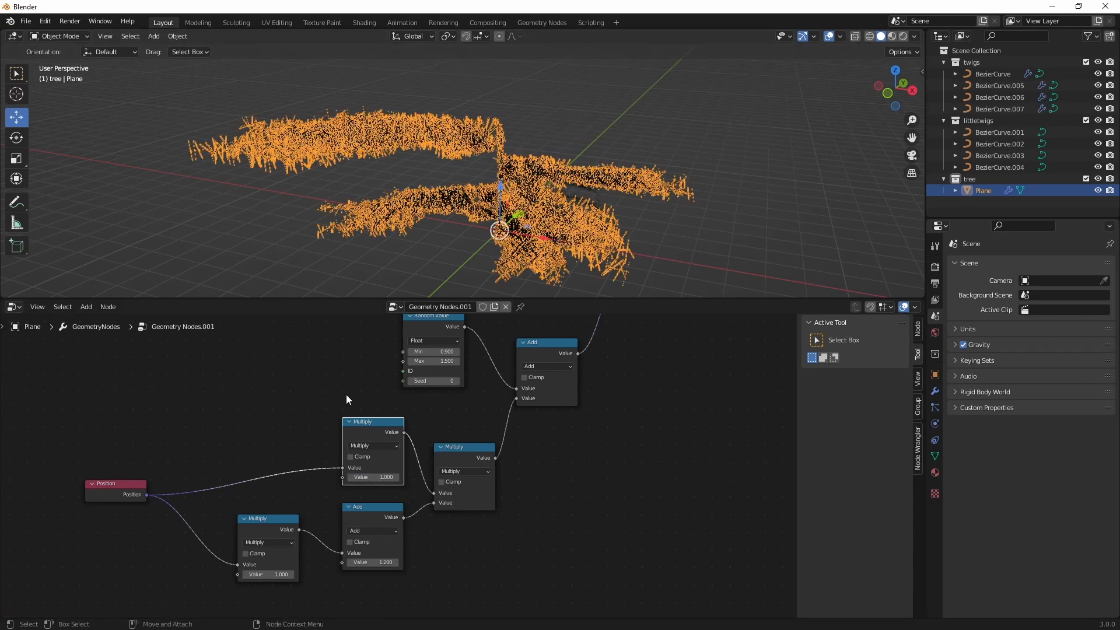
# Move the vector Random Value node down, clear of the Collection Info node.
pyautogui.scroll(-3, 345, 394)
pyautogui.moveTo(295, 389); pyautogui.dragTo(417, 436, button='middle')
pyautogui.moveTo(471, 397); pyautogui.dragTo(413, 430, button='middle')
pyautogui.moveTo(356, 403); pyautogui.dragTo(363, 424)
# Insert a Transform node on the link between Curve to Points and the lower Instance on Points node.
pyautogui.moveTo(296, 441); pyautogui.dragTo(364, 512, button='middle')
pyautogui.moveTo(591, 474); pyautogui.dragTo(525, 482, button='middle')
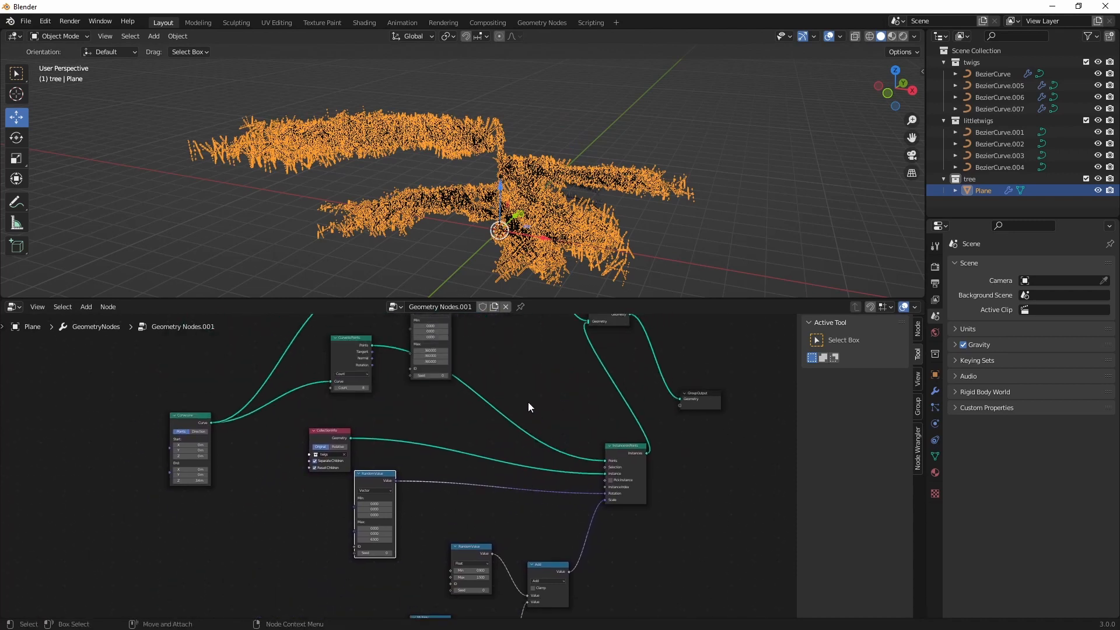
pyautogui.moveTo(523, 398); pyautogui.dragTo(510, 424, button='middle')
pyautogui.hotkey('shift', 'a')
pyautogui.write('stra')
pyautogui.click(542, 444)
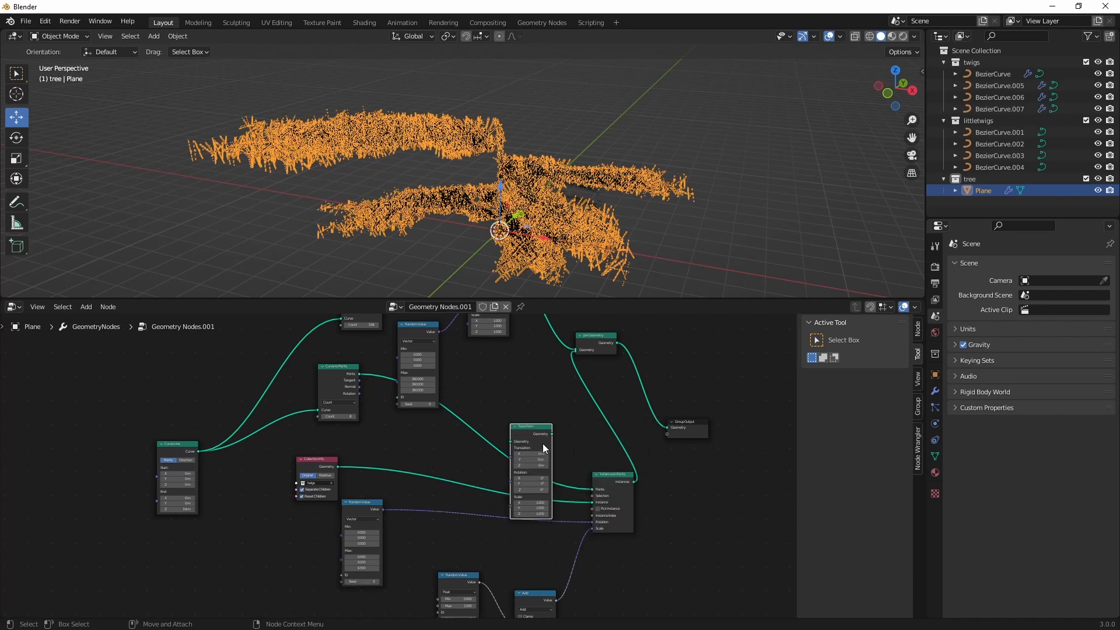
pyautogui.click(491, 415)
# Set the Transform node's Z translation to -3.4 m.
pyautogui.scroll(3, 503, 435)
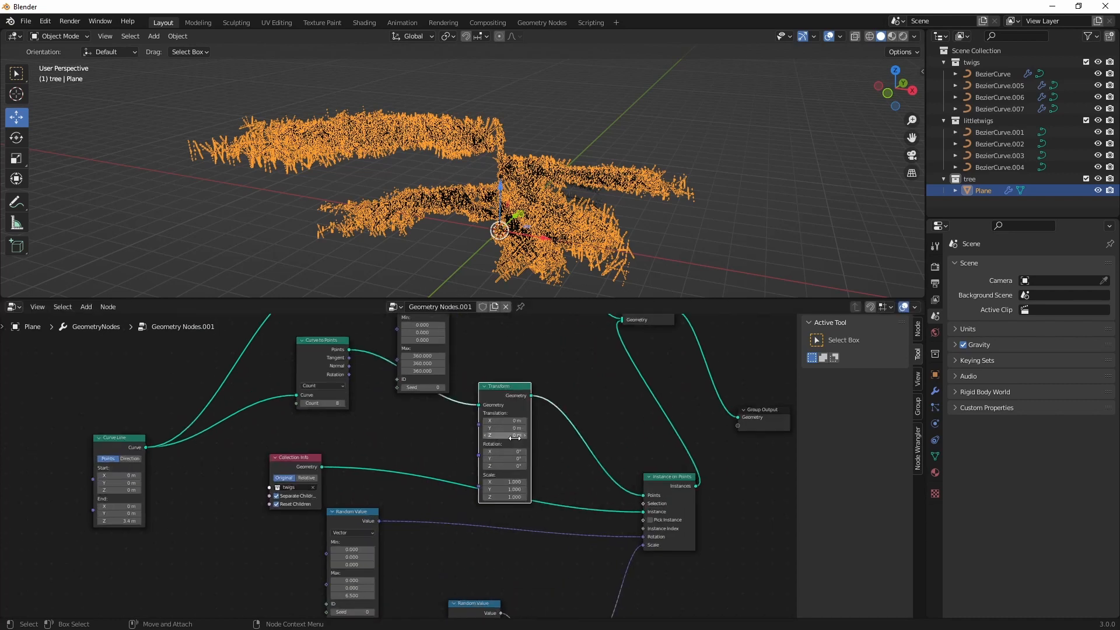
pyautogui.moveTo(505, 435); pyautogui.dragTo(385, 435)
pyautogui.moveTo(547, 220); pyautogui.dragTo(497, 211, button='middle')
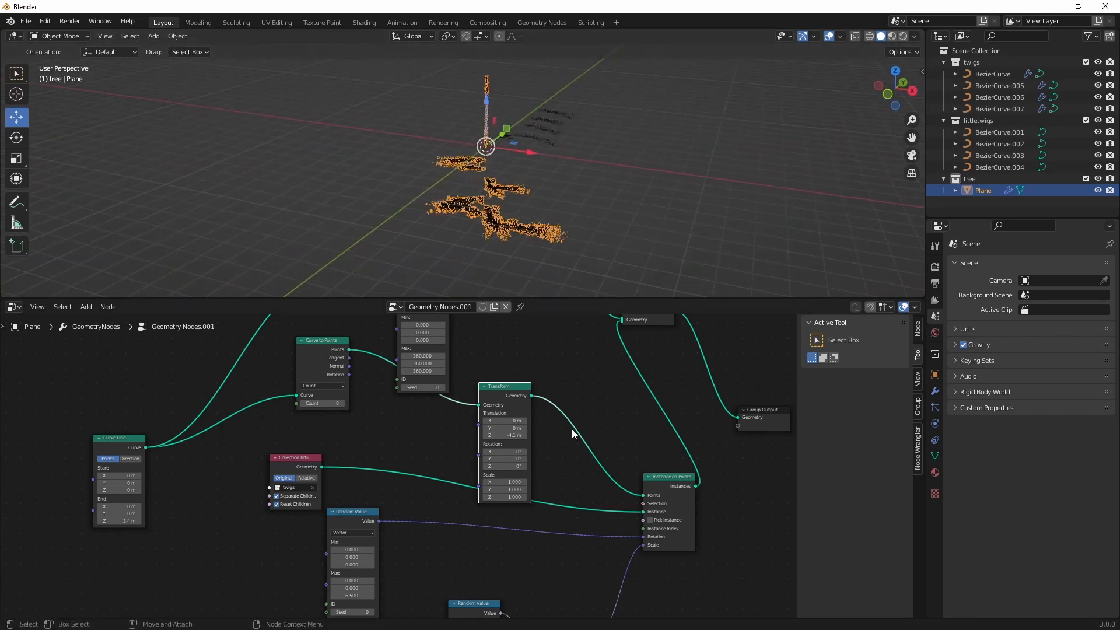
pyautogui.click(492, 435)
pyautogui.write('-3.4')
pyautogui.press('Return')
pyautogui.scroll(3, 542, 412)
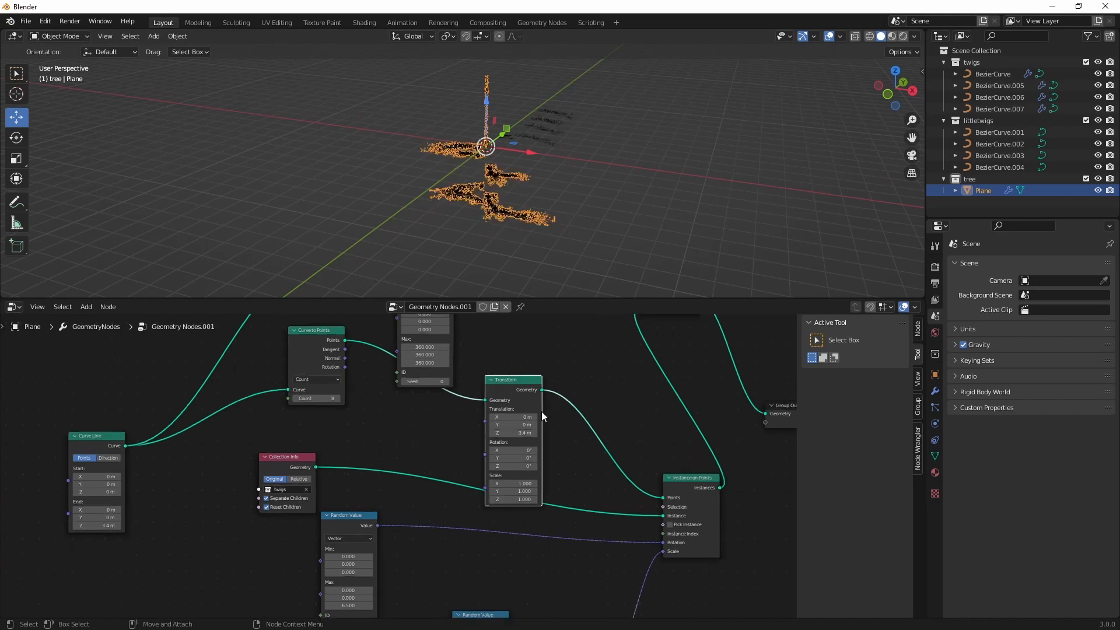
# Move the Curve Line node farther away from the lower Curve to Points node it feeds.
pyautogui.scroll(-3, 530, 352)
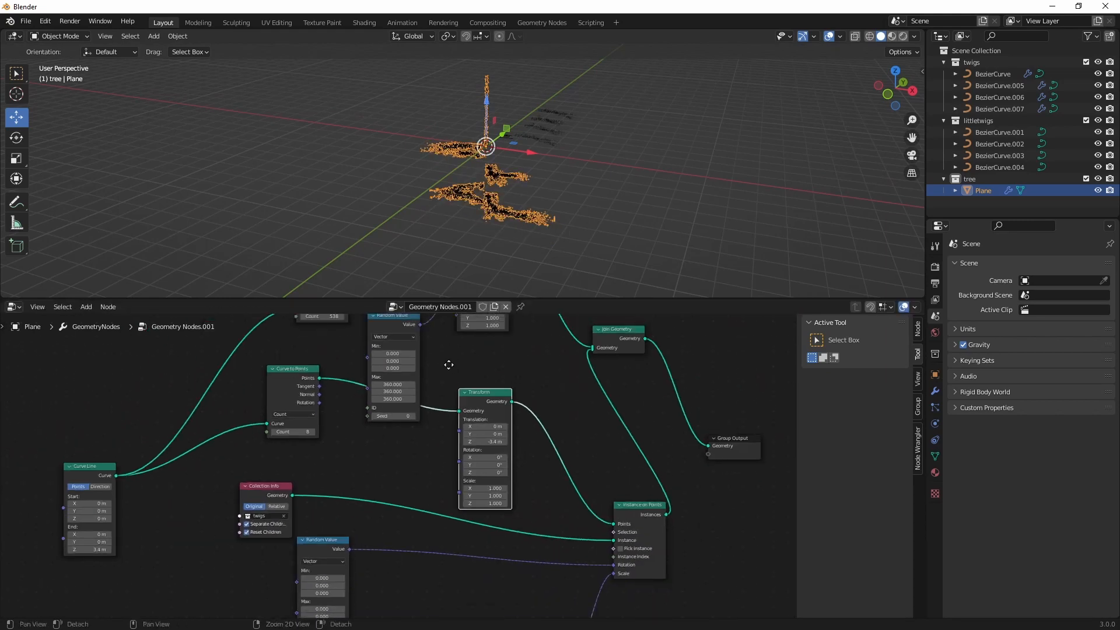
pyautogui.keyDown('alt'); pyautogui.moveTo(458, 484); pyautogui.dragTo(611, 441, button='middle'); pyautogui.keyUp('alt')
pyautogui.moveTo(250, 457); pyautogui.dragTo(206, 374)
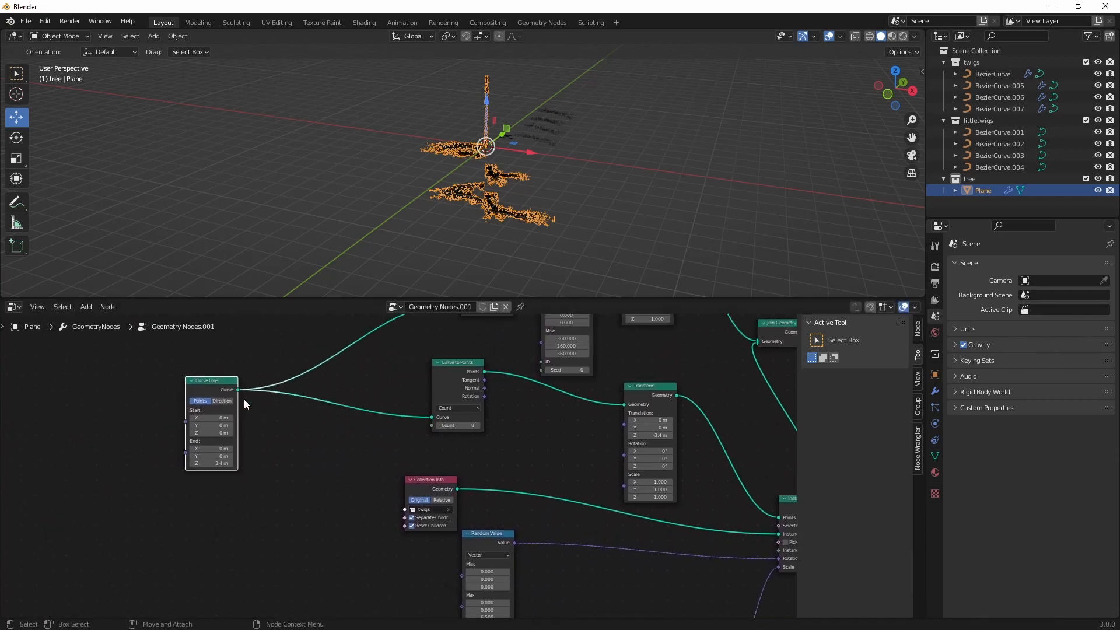
pyautogui.moveTo(327, 417); pyautogui.dragTo(314, 485, button='middle')
pyautogui.scroll(-8, 314, 485)
pyautogui.scroll(5, 385, 432)
pyautogui.moveTo(478, 494); pyautogui.dragTo(431, 545, button='middle')
pyautogui.scroll(3, 385, 437)
pyautogui.scroll(-2, 409, 416)
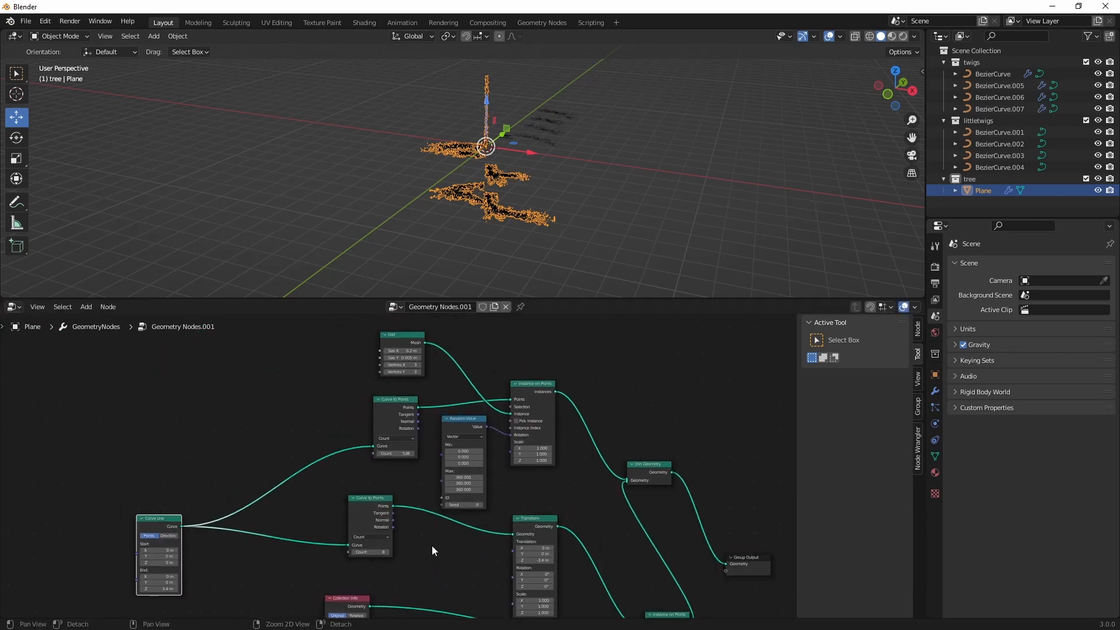
# Move the Group Output and Join Geometry nodes rightward, leaving space after the lower Instance on Points node.
pyautogui.keyDown('alt'); pyautogui.moveTo(324, 612); pyautogui.dragTo(385, 393, button='middle'); pyautogui.keyUp('alt')
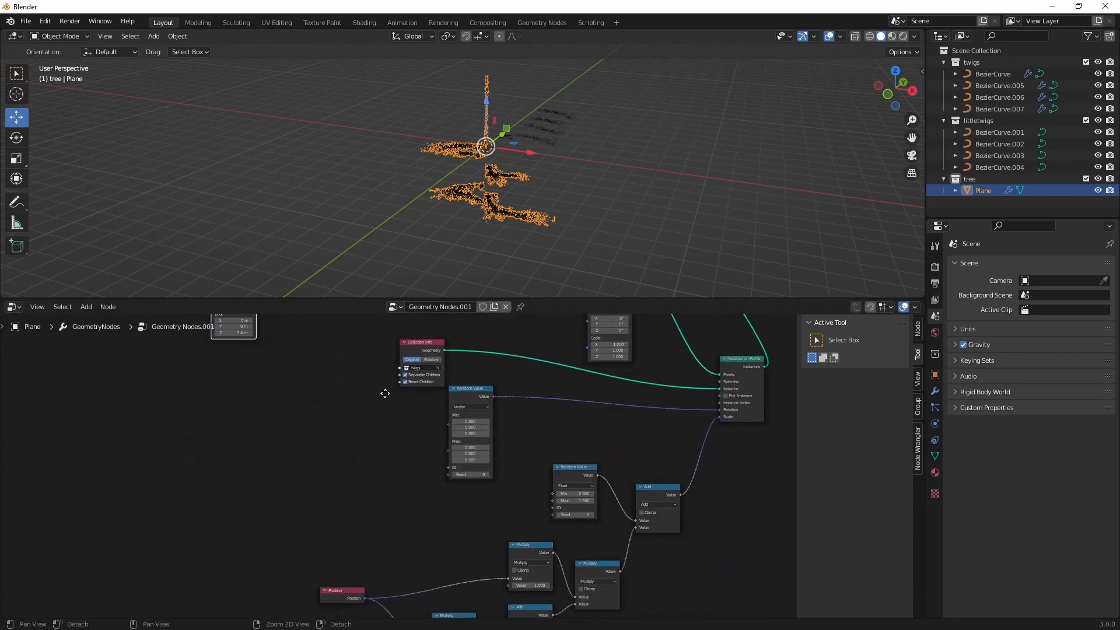
pyautogui.keyDown('alt'); pyautogui.moveTo(395, 456); pyautogui.dragTo(308, 499, button='middle'); pyautogui.keyUp('alt')
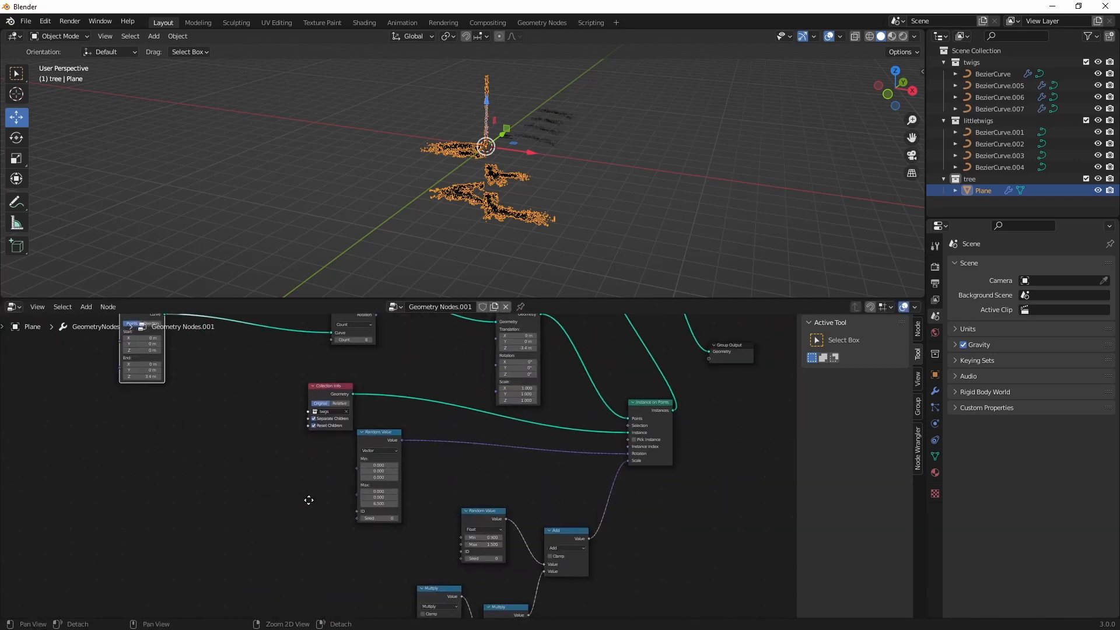
pyautogui.keyDown('alt'); pyautogui.moveTo(543, 476); pyautogui.dragTo(301, 518, button='middle'); pyautogui.keyUp('alt')
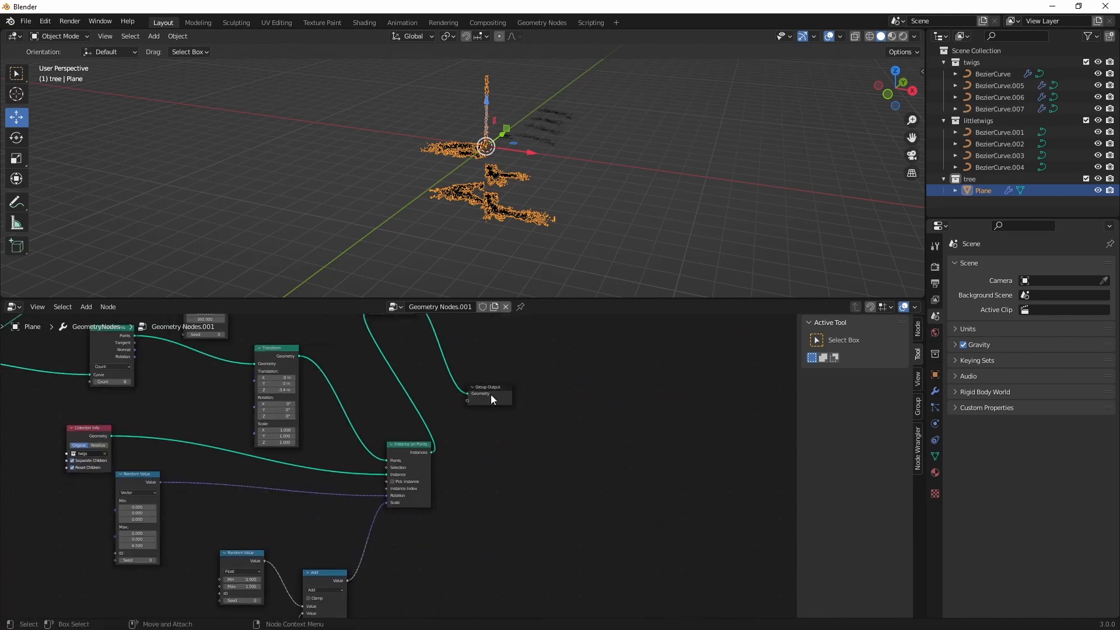
pyautogui.moveTo(491, 394); pyautogui.dragTo(676, 368)
pyautogui.keyDown('alt'); pyautogui.moveTo(542, 365); pyautogui.dragTo(555, 513, button='middle'); pyautogui.keyUp('alt')
pyautogui.moveTo(408, 445); pyautogui.dragTo(540, 525)
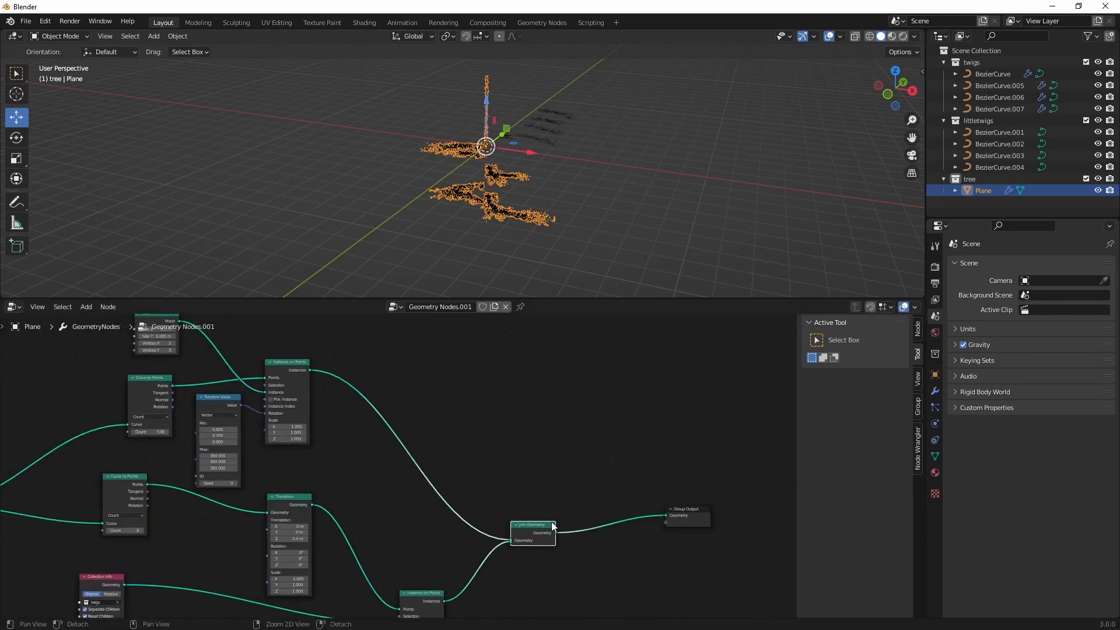
# Move the lower Curve to Points node closer to Curve Line, away from its Transform node.
pyautogui.keyDown('alt'); pyautogui.moveTo(551, 524); pyautogui.dragTo(712, 447, button='middle'); pyautogui.keyUp('alt')
pyautogui.keyDown('alt'); pyautogui.moveTo(519, 438); pyautogui.dragTo(554, 480, button='middle'); pyautogui.keyUp('alt')
pyautogui.moveTo(258, 466); pyautogui.dragTo(272, 469)
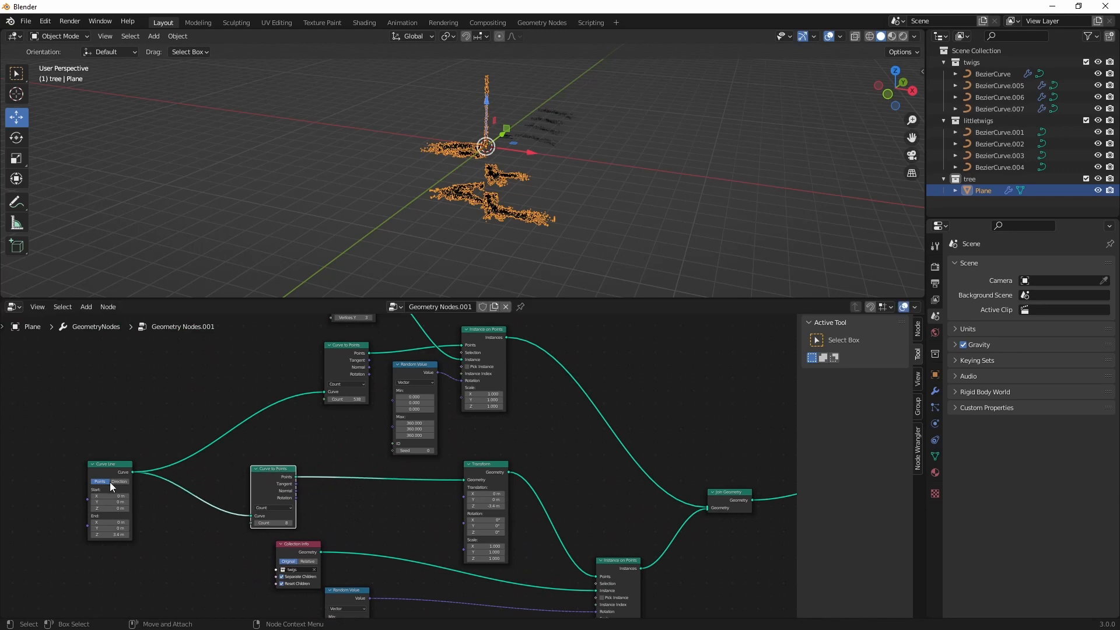
# Insert a second Transform node on the link between the lower Instance on Points node and Join Geometry.
pyautogui.moveTo(289, 381); pyautogui.dragTo(485, 410, button='middle')
pyautogui.scroll(5, 239, 467)
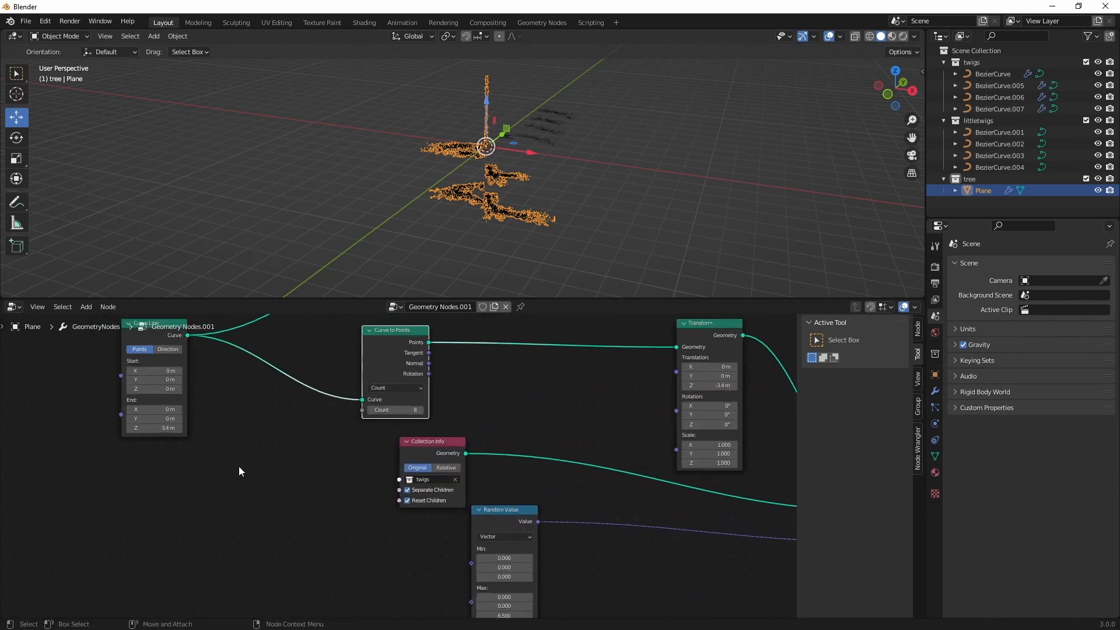
pyautogui.scroll(-7, 310, 470)
pyautogui.keyDown('alt'); pyautogui.moveTo(310, 470); pyautogui.dragTo(272, 458, button='middle'); pyautogui.keyUp('alt')
pyautogui.moveTo(555, 529); pyautogui.dragTo(372, 506, button='middle')
pyautogui.scroll(3, 418, 456)
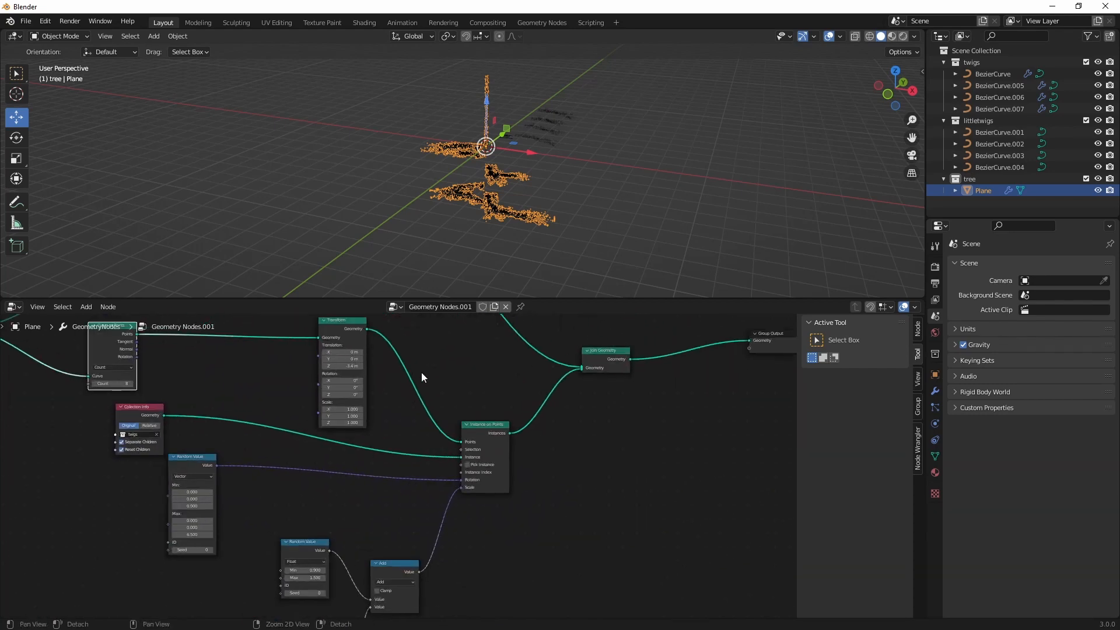
pyautogui.moveTo(447, 367); pyautogui.dragTo(412, 428, button='middle')
pyautogui.scroll(2, 408, 443)
pyautogui.click(470, 441)
pyautogui.hotkey('shift', 'a')
pyautogui.write('transform')
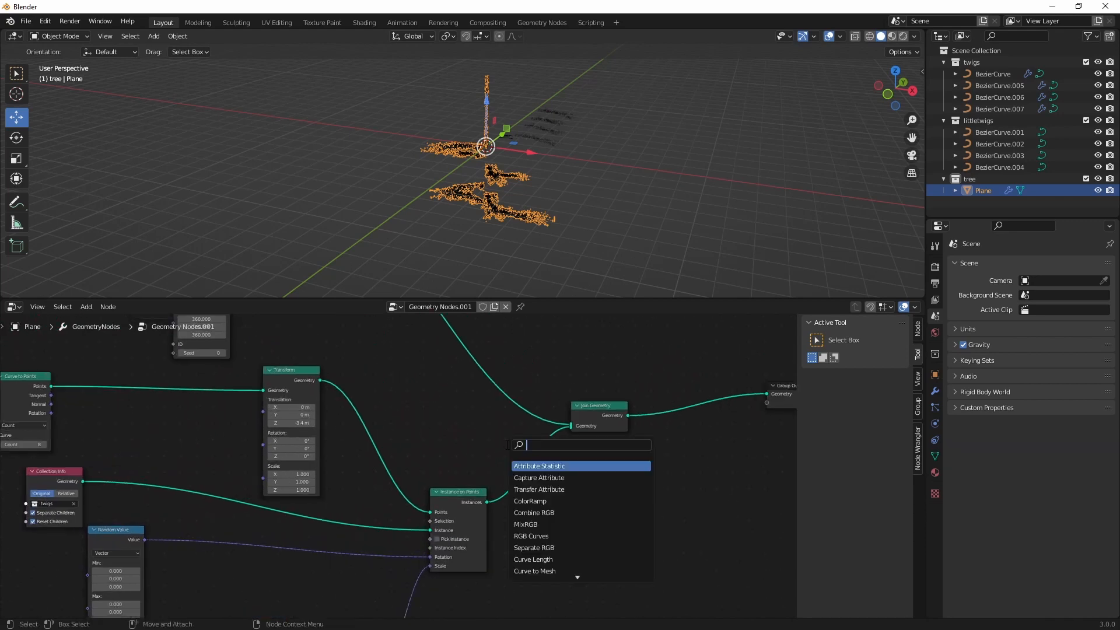
pyautogui.press('Return')
pyautogui.click(543, 446)
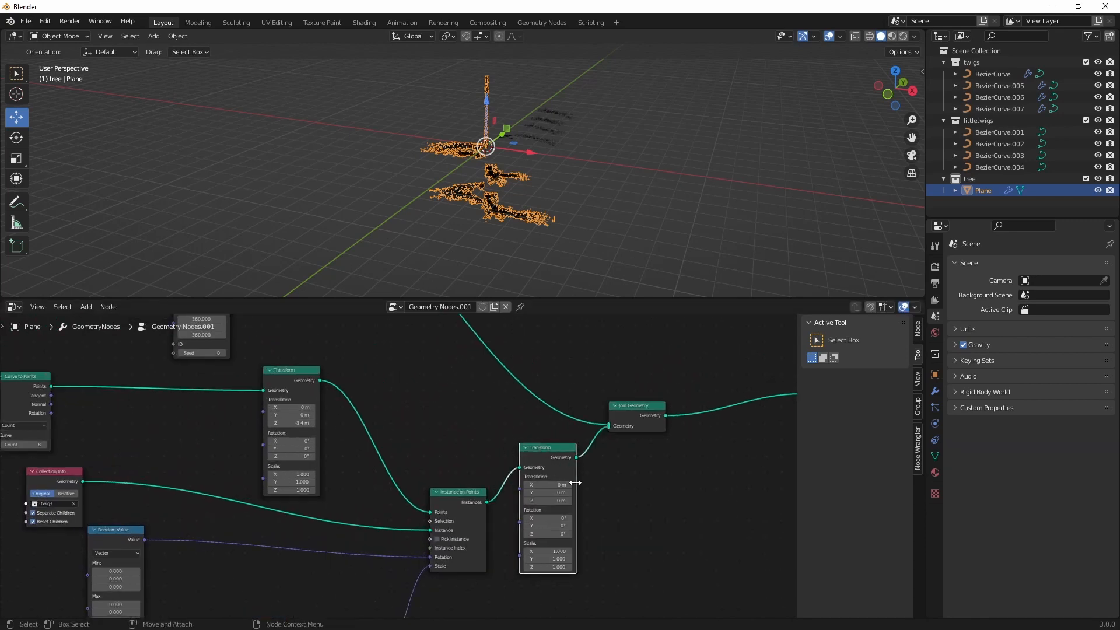
# Copy the first Transform node's Z translation into the second Transform node, making it positive 3.4 m.
pyautogui.click(309, 422)
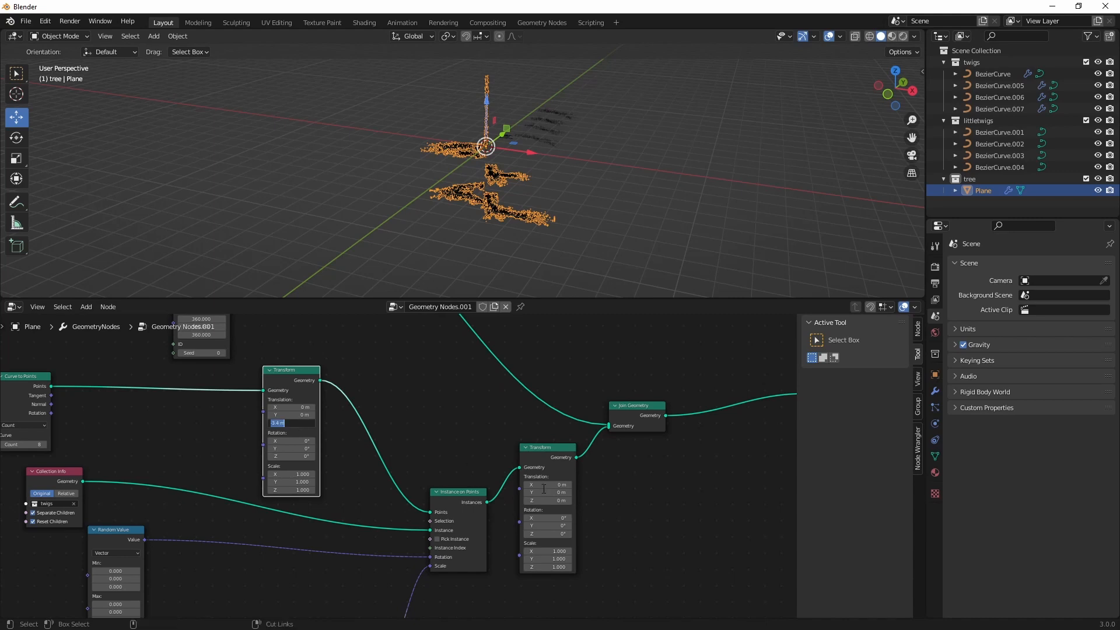
pyautogui.hotkey('ctrl', 'c')
pyautogui.click(558, 501)
pyautogui.hotkey('ctrl', 'v')
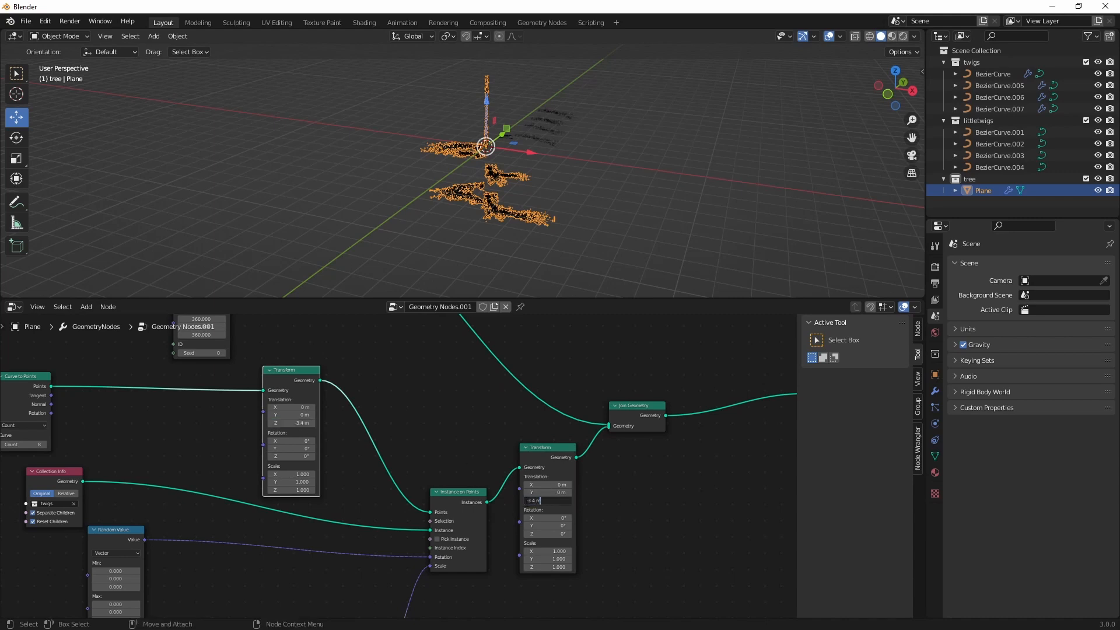
pyautogui.press('Return')
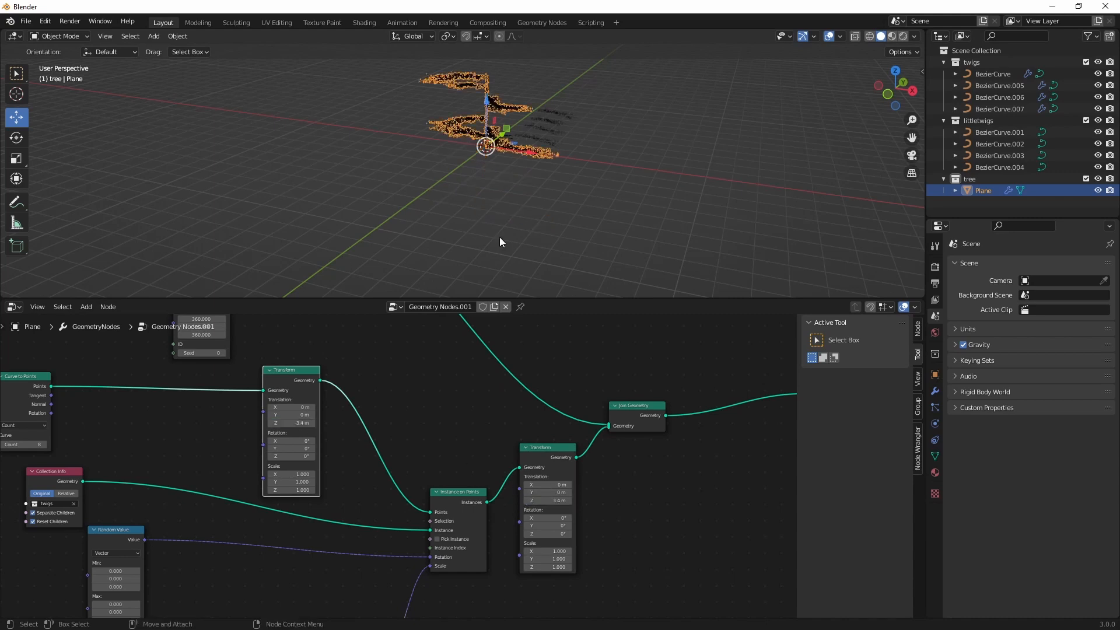
# Try a second value of 0.9 in the lower Multiply node fed by Position.
pyautogui.click(479, 193)
pyautogui.moveTo(478, 194); pyautogui.dragTo(402, 251, button='middle')
pyautogui.scroll(-2, 330, 453)
pyautogui.moveTo(382, 445); pyautogui.dragTo(453, 362, button='middle')
pyautogui.scroll(5, 292, 517)
pyautogui.scroll(-3, 376, 429)
pyautogui.moveTo(274, 519); pyautogui.dragTo(367, 403, button='middle')
pyautogui.moveTo(308, 477); pyautogui.dragTo(361, 417, button='middle')
pyautogui.scroll(3, 350, 528)
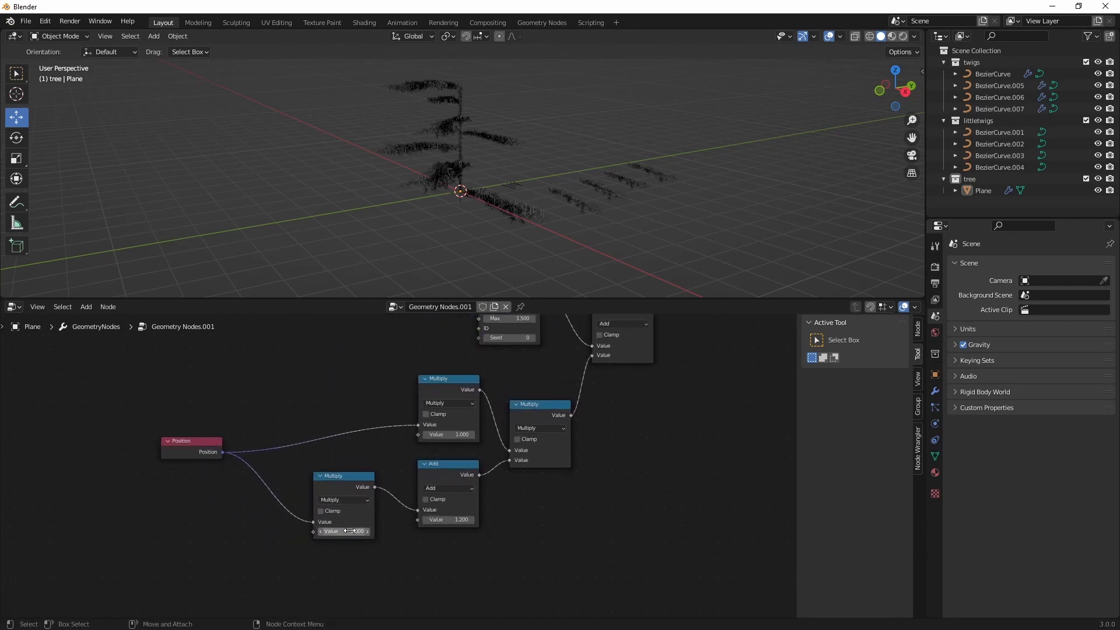
pyautogui.moveTo(350, 531)
pyautogui.mouseDown()
pyautogui.moveTo(330, 530)
pyautogui.moveTo(363, 529)
pyautogui.mouseUp()
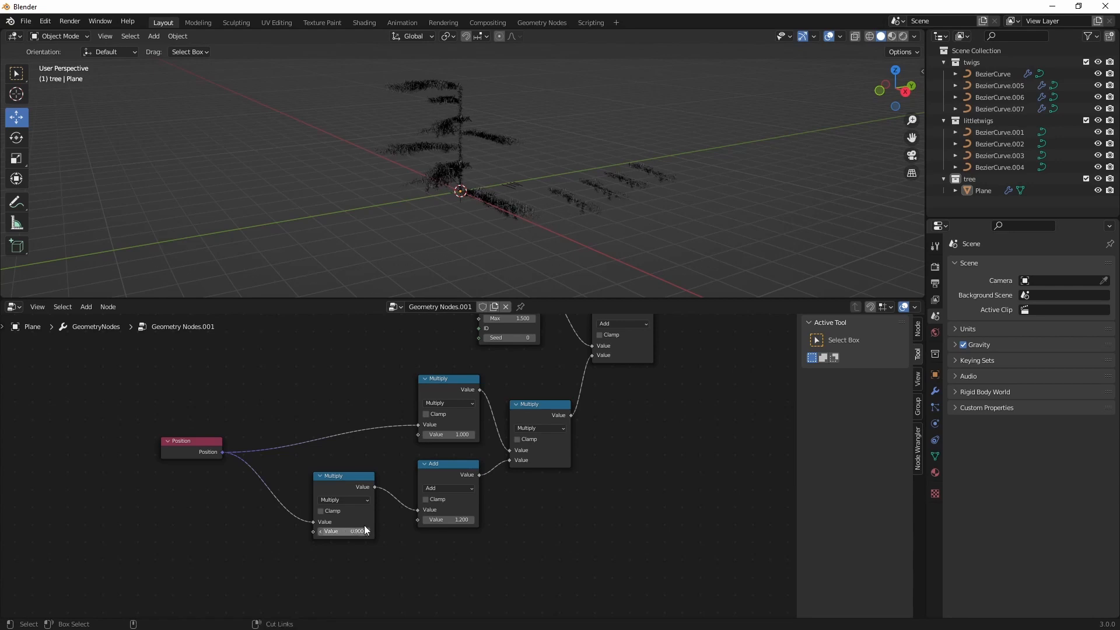
# Raise the point count of the lower Curve to Points node to 16.
pyautogui.moveTo(350, 411); pyautogui.dragTo(364, 507, button='middle')
pyautogui.scroll(-4, 346, 463)
pyautogui.moveTo(398, 376); pyautogui.dragTo(399, 464, button='middle')
pyautogui.moveTo(344, 344); pyautogui.dragTo(356, 435, button='middle')
pyautogui.scroll(3, 356, 435)
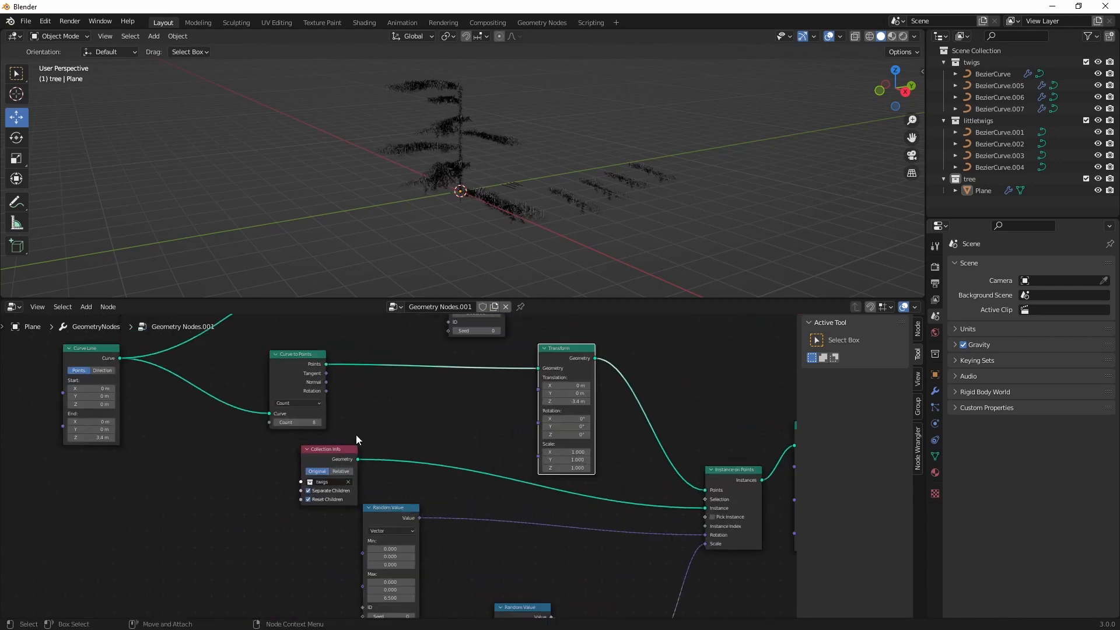
pyautogui.scroll(1, 356, 435)
pyautogui.click(312, 419)
pyautogui.click(312, 418)
pyautogui.click(312, 418)
pyautogui.click(313, 419)
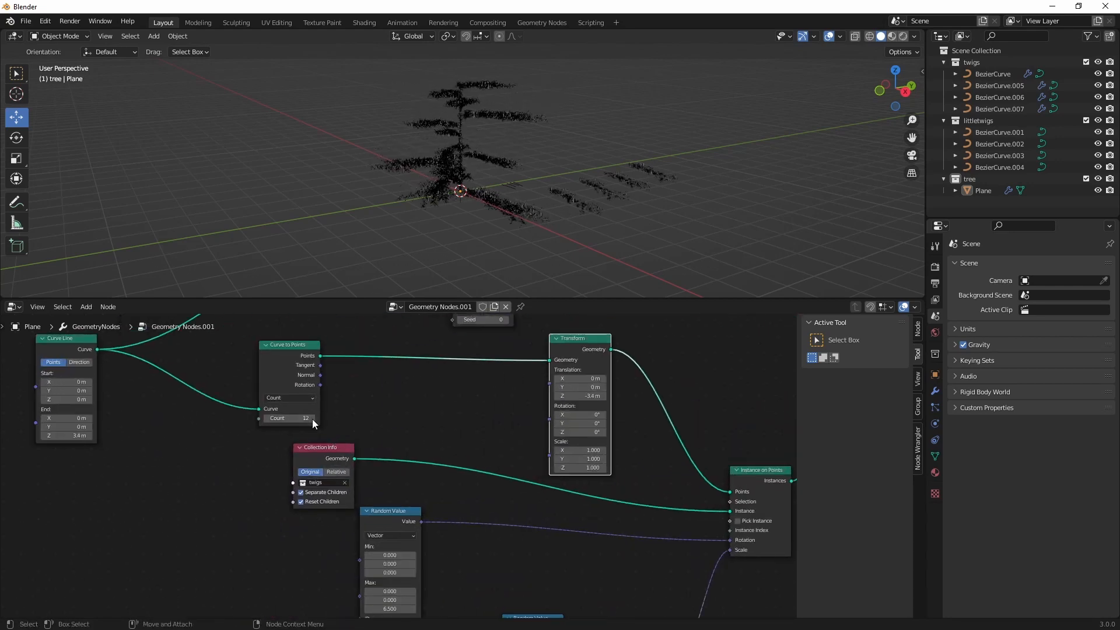
pyautogui.click(313, 419)
pyautogui.click(313, 418)
pyautogui.click(313, 418)
pyautogui.click(313, 419)
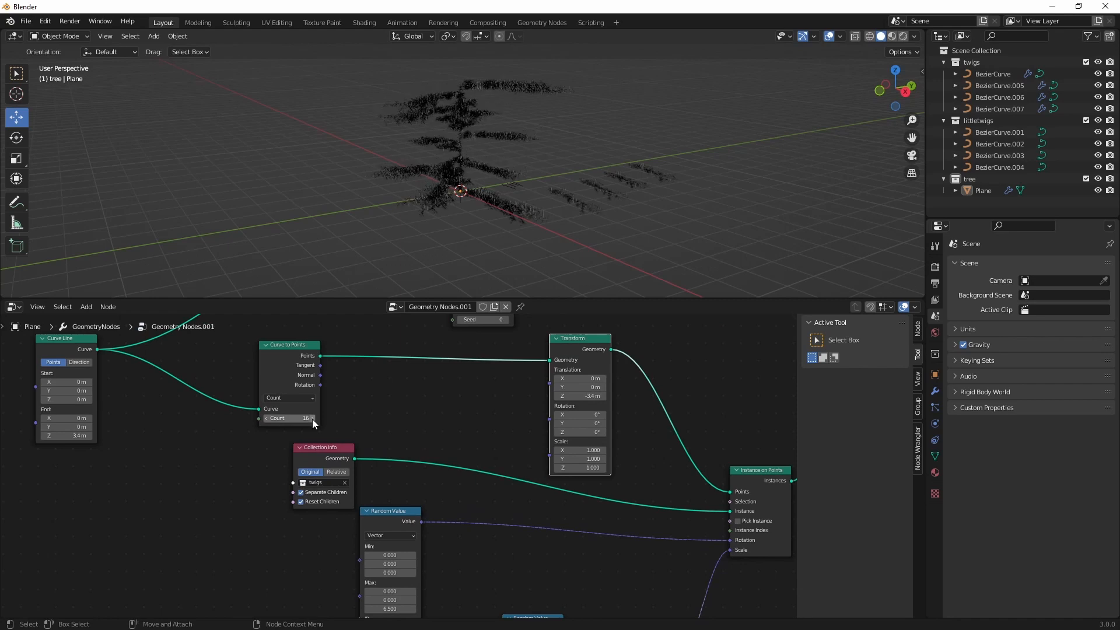
# Move the upper Multiply node fed by Position away from the next Multiply node and set its second value to 0.
pyautogui.moveTo(576, 559); pyautogui.dragTo(545, 368, button='middle')
pyautogui.moveTo(410, 466); pyautogui.dragTo(351, 451)
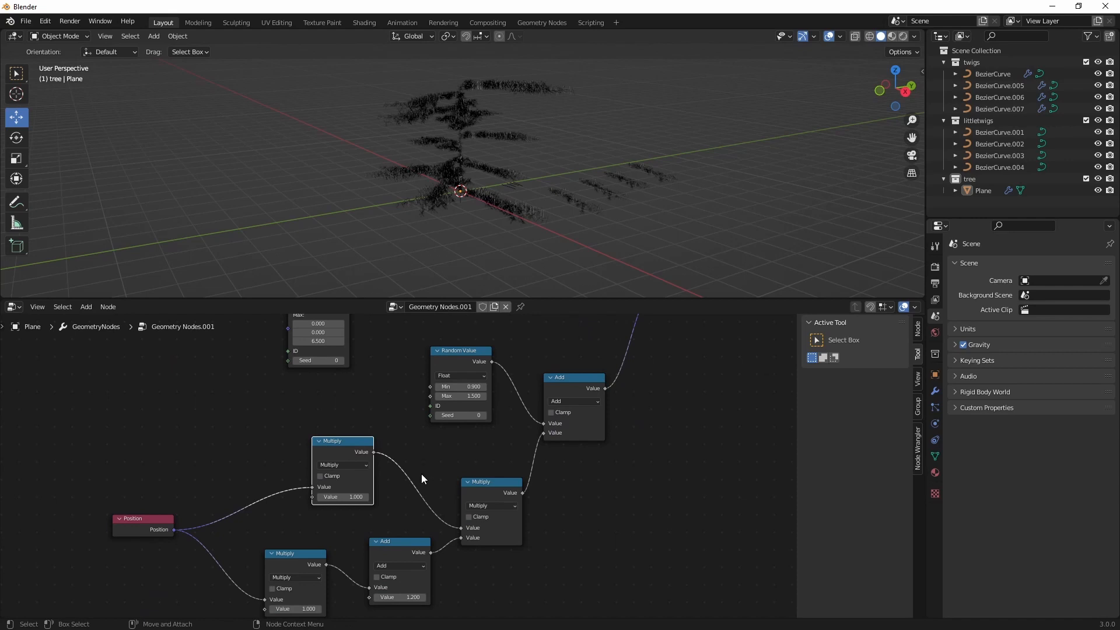
pyautogui.click(366, 498)
pyautogui.write('0')
pyautogui.press('Return')
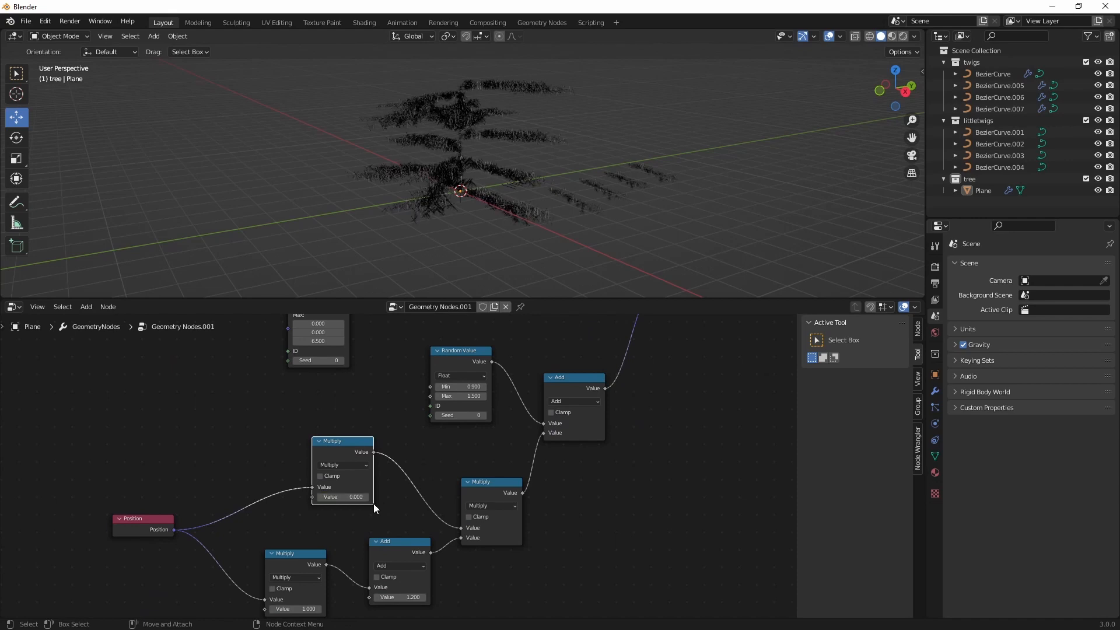
# Switch the Add node that combines the float Random Value with the position-based result to Multiply.
pyautogui.moveTo(394, 517); pyautogui.dragTo(396, 493, button='middle')
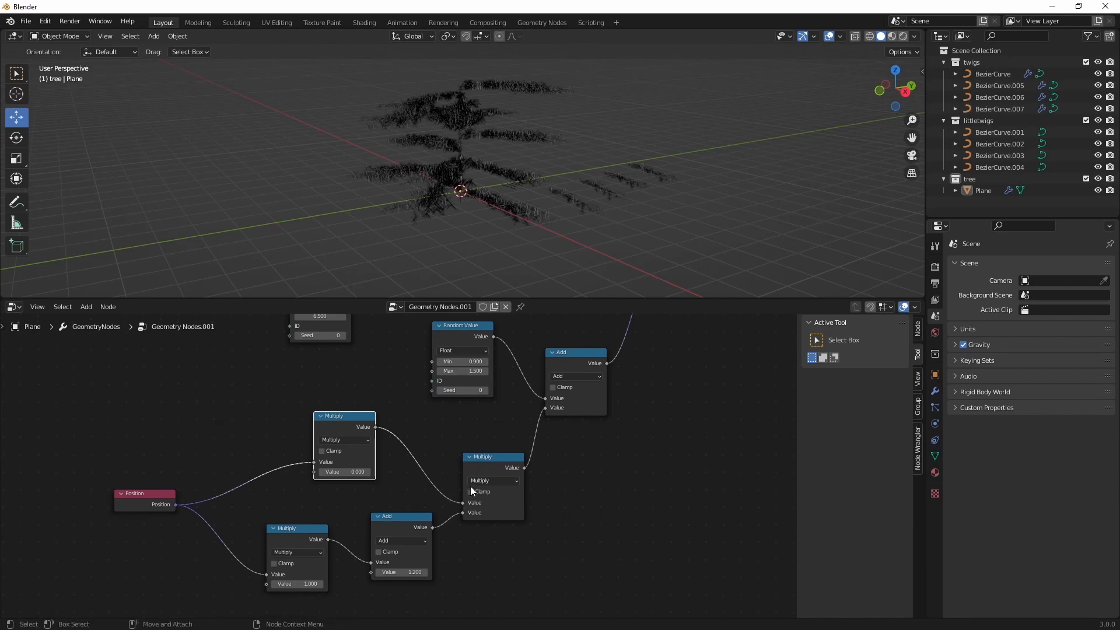
pyautogui.click(583, 376)
pyautogui.click(582, 420)
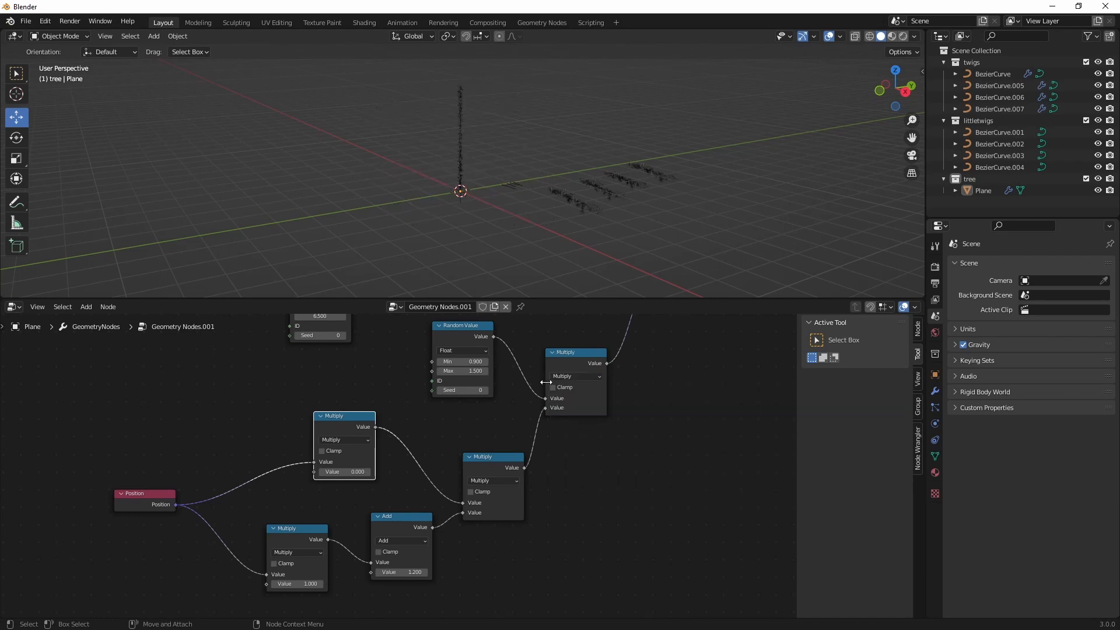
# Set the second value of the upper Multiply node fed by Position to 1.8 and the lower one to 0.4.
pyautogui.moveTo(350, 471); pyautogui.dragTo(443, 471)
pyautogui.moveTo(533, 200)
pyautogui.mouseDown(button='middle')
pyautogui.moveTo(557, 188)
pyautogui.moveTo(578, 202)
pyautogui.moveTo(534, 204)
pyautogui.mouseUp(button='middle')
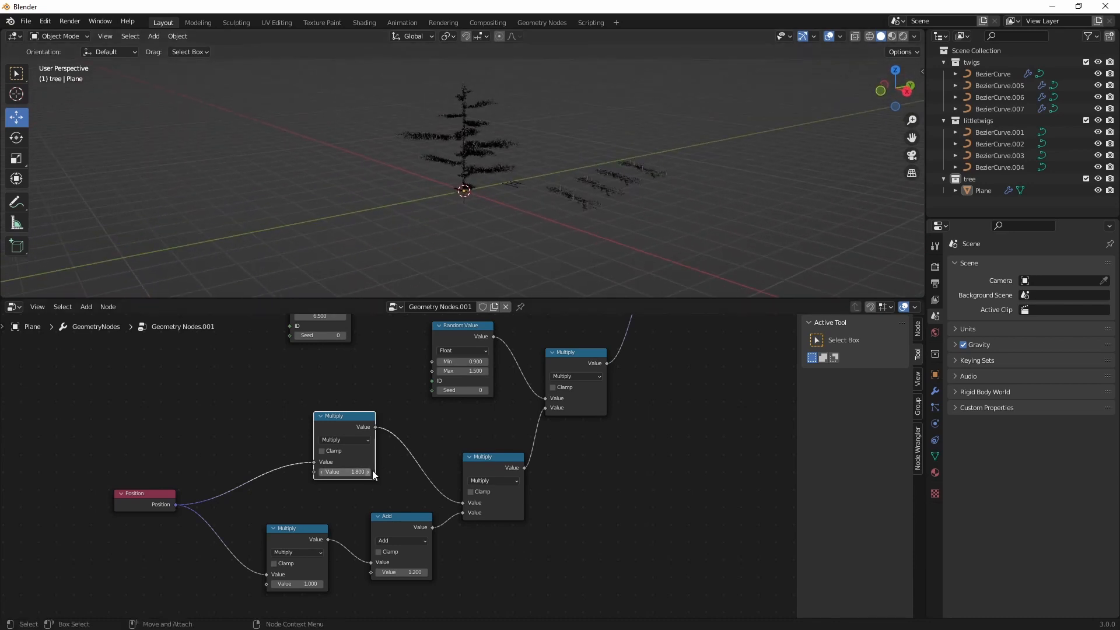
pyautogui.click(308, 584)
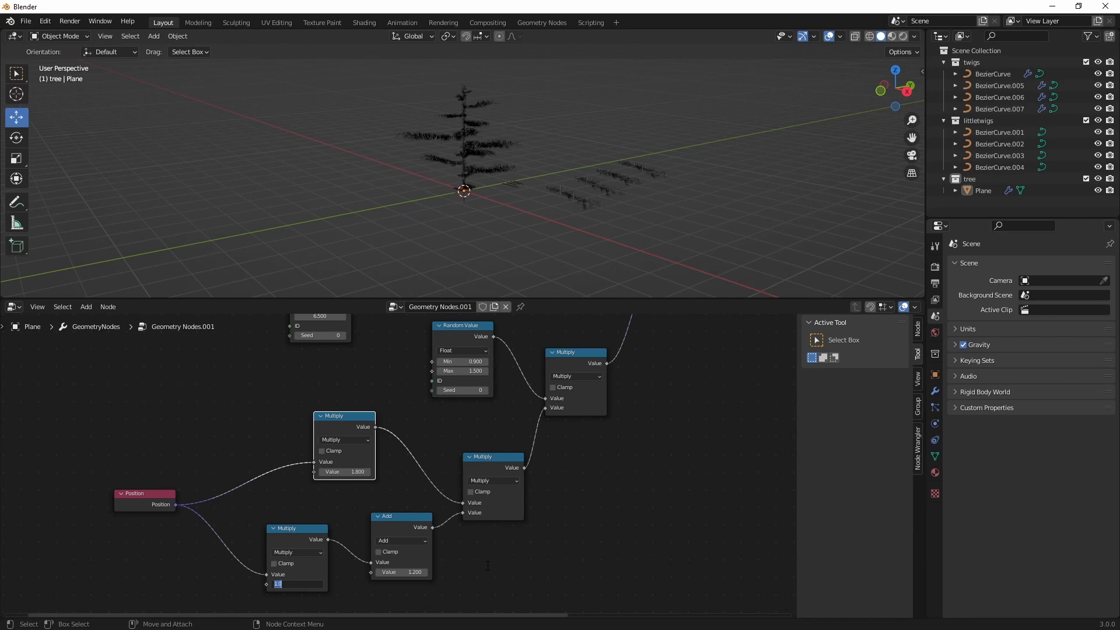
pyautogui.write('0.4')
pyautogui.press('Return')
# Set the upper Multiply node's second value to 1 and select the tree in the 3D view.
pyautogui.moveTo(362, 472); pyautogui.dragTo(317, 471)
pyautogui.moveTo(496, 233); pyautogui.dragTo(444, 121, button='middle')
pyautogui.click(438, 157)
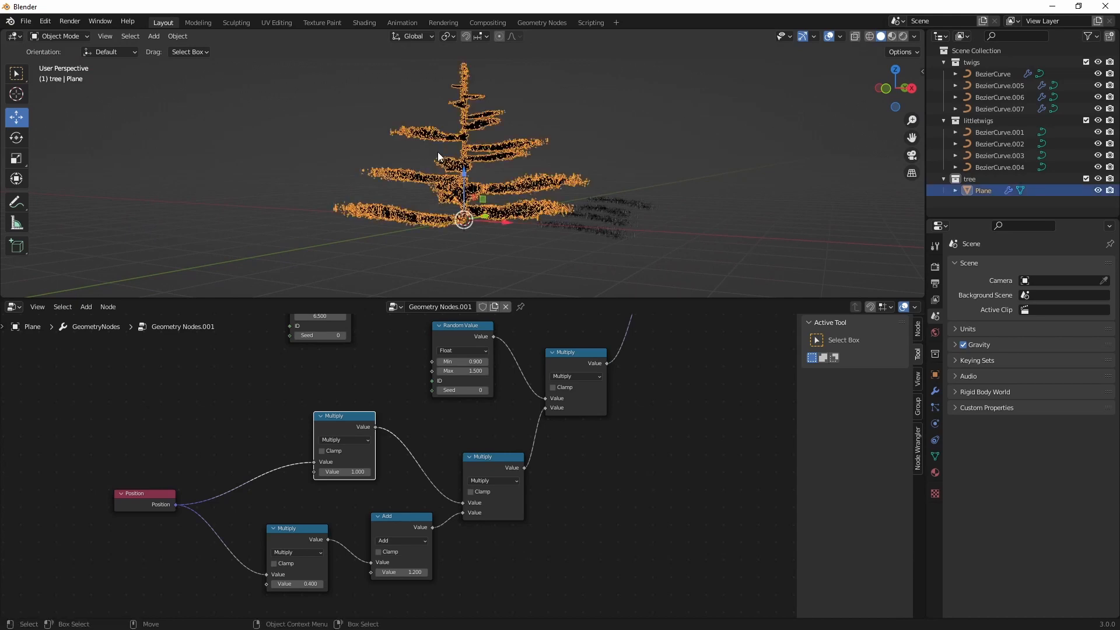
# Move the twigs Collection Info node and the vector Random Value node away from the lower Instance on Points node.
pyautogui.scroll(-7, 430, 444)
pyautogui.moveTo(373, 344); pyautogui.dragTo(388, 551, button='middle')
pyautogui.scroll(5, 406, 465)
pyautogui.moveTo(472, 392); pyautogui.dragTo(445, 495, button='middle')
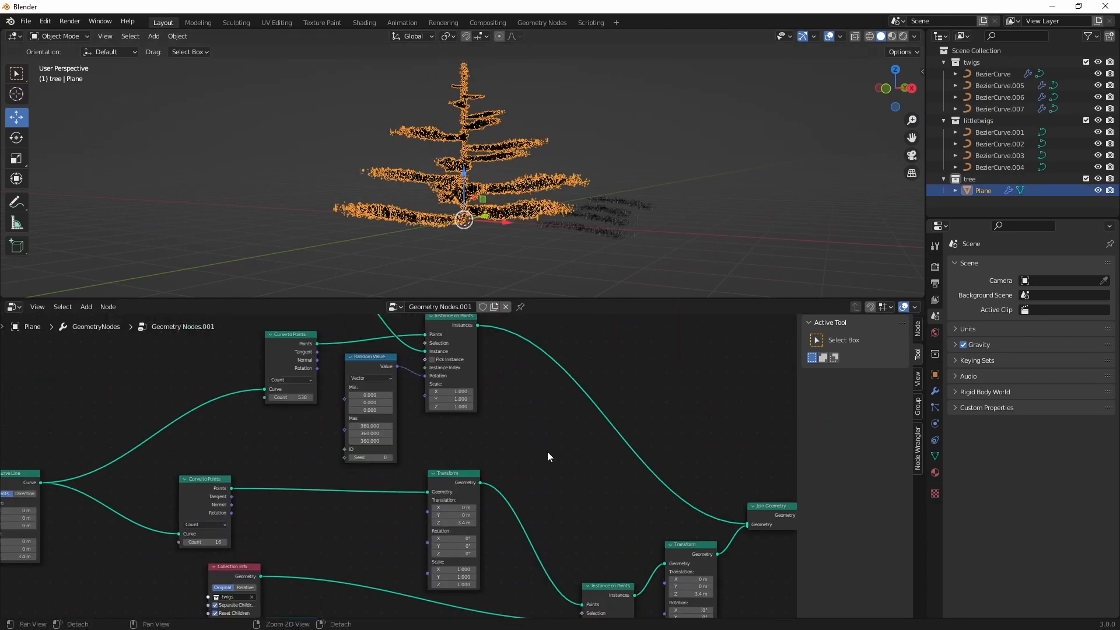
pyautogui.moveTo(484, 341); pyautogui.dragTo(552, 469, button='middle')
pyautogui.keyDown('alt'); pyautogui.moveTo(262, 417); pyautogui.dragTo(460, 332, button='middle'); pyautogui.keyUp('alt')
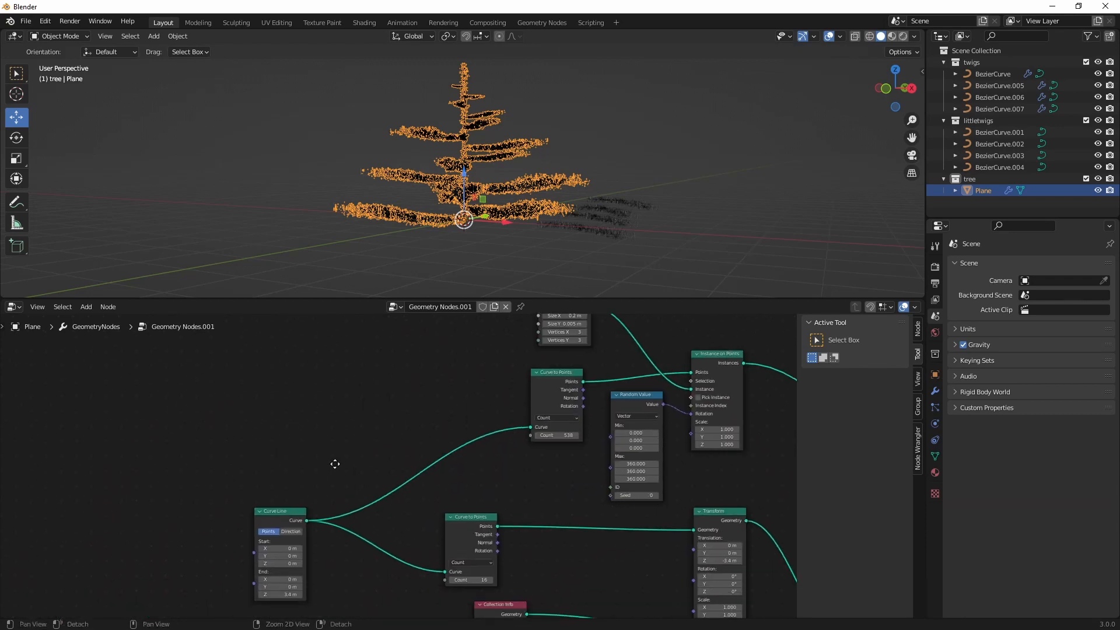
pyautogui.keyDown('alt'); pyautogui.moveTo(335, 465); pyautogui.dragTo(99, 360, button='middle'); pyautogui.keyUp('alt')
pyautogui.keyDown('alt'); pyautogui.moveTo(350, 441); pyautogui.dragTo(367, 484, button='right'); pyautogui.keyUp('alt')
pyautogui.scroll(3, 367, 484)
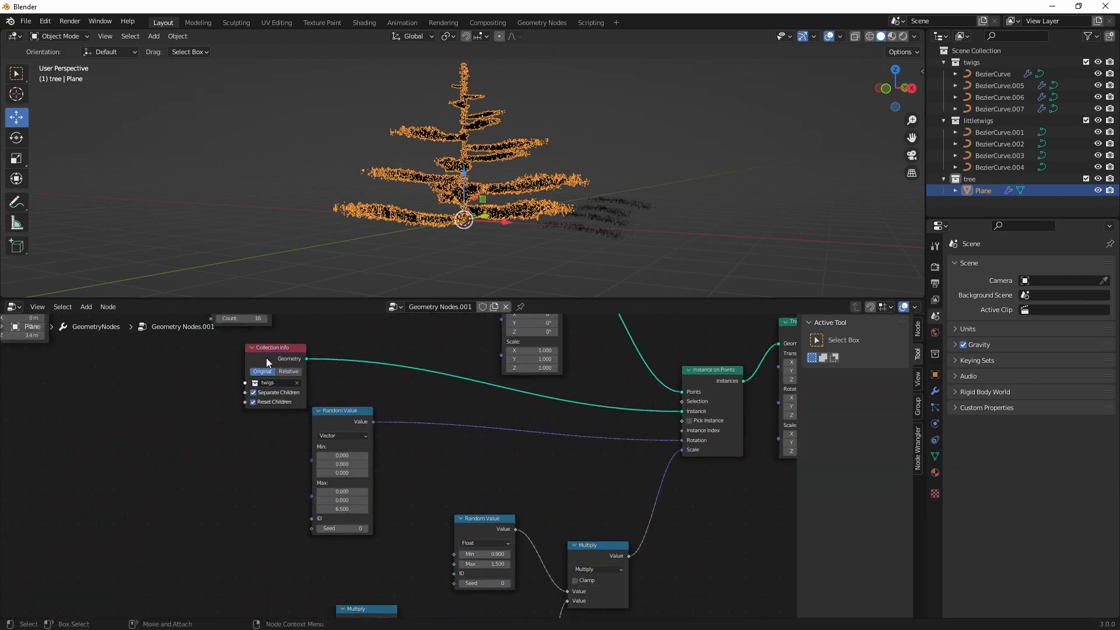
pyautogui.moveTo(265, 359); pyautogui.dragTo(155, 356)
pyautogui.moveTo(321, 433); pyautogui.dragTo(216, 533)
# Insert a Transform node on the link between the twigs Collection Info node and Instance on Points.
pyautogui.keyDown('alt'); pyautogui.moveTo(354, 419); pyautogui.dragTo(300, 464); pyautogui.keyUp('alt')
pyautogui.press('Tab')
pyautogui.write('tra')
pyautogui.press('Return')
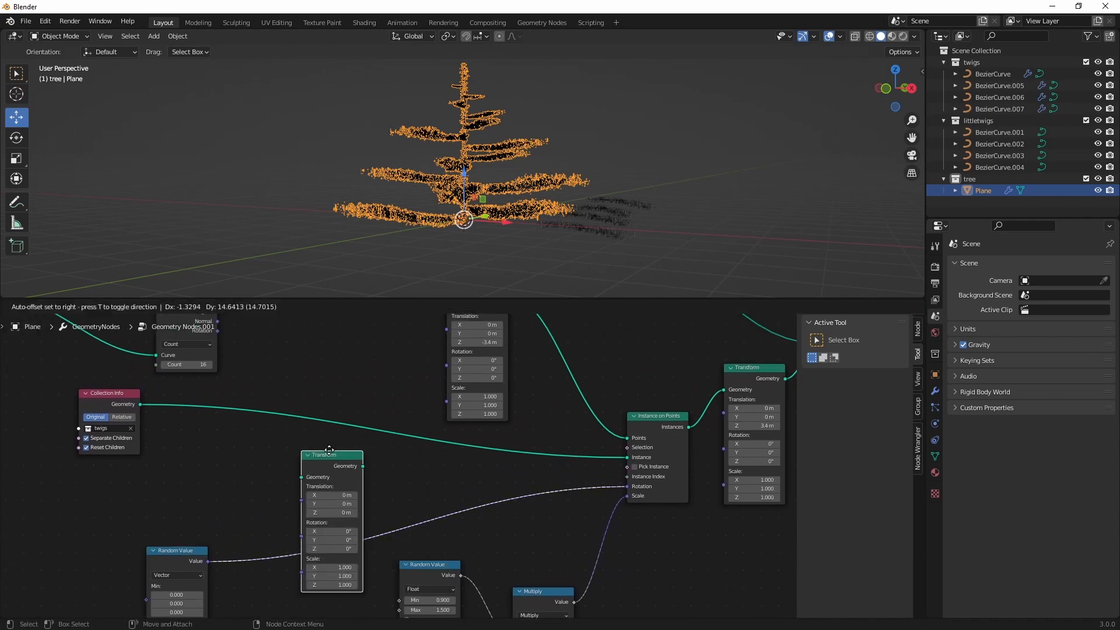
pyautogui.click(316, 391)
# Set the X rotation of the Transform node after Collection Info to 180°.
pyautogui.moveTo(327, 490); pyautogui.dragTo(432, 472)
pyautogui.hotkey('ctrl', 'z')
pyautogui.hotkey('ctrl', 'z')
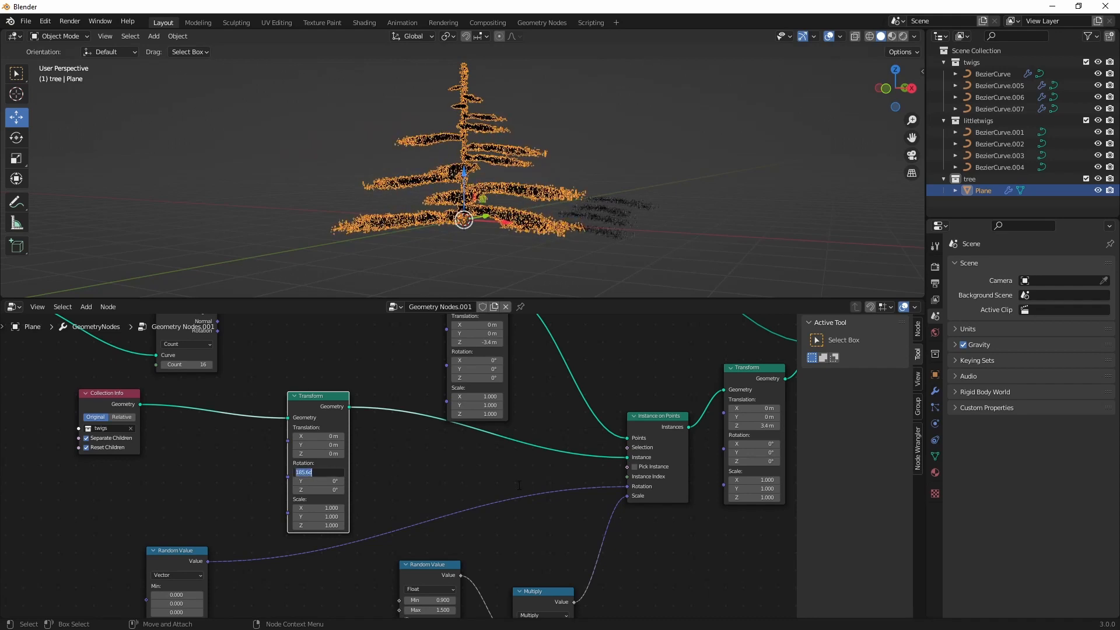
pyautogui.write('180')
pyautogui.press('Return')
pyautogui.moveTo(562, 280); pyautogui.dragTo(509, 253, button='middle')
# Set both the Min and Max of the float Random Value node to 0.9.
pyautogui.click(390, 479)
pyautogui.moveTo(397, 483); pyautogui.dragTo(385, 359, button='middle')
pyautogui.scroll(1, 465, 182)
pyautogui.scroll(-3, 386, 453)
pyautogui.scroll(3, 476, 388)
pyautogui.moveTo(473, 400); pyautogui.dragTo(463, 372, button='middle')
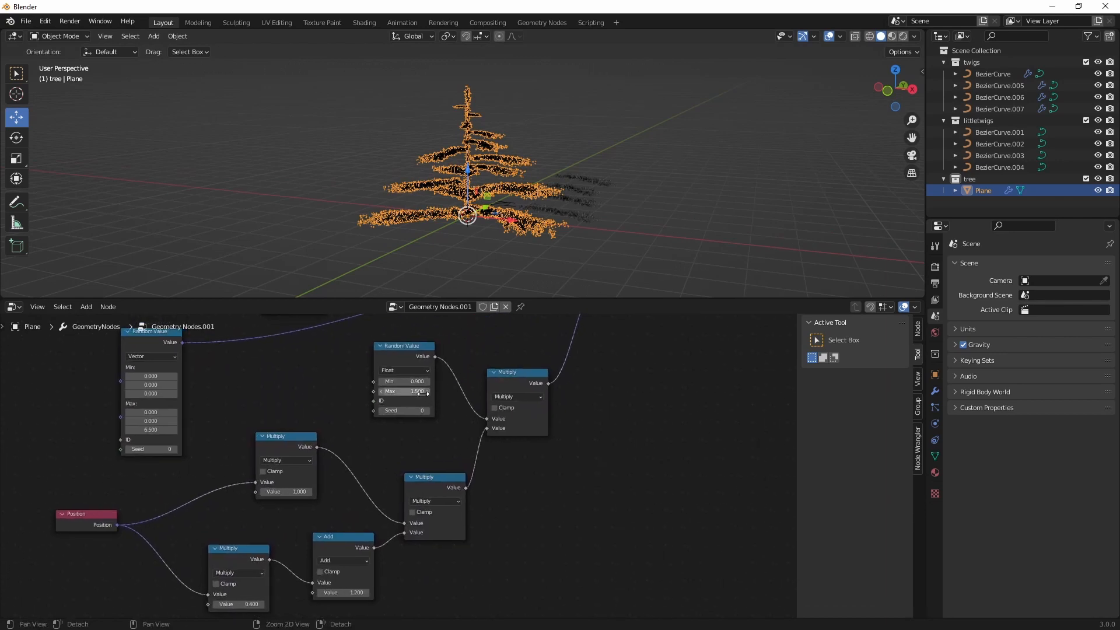
pyautogui.moveTo(418, 391); pyautogui.dragTo(371, 381)
pyautogui.moveTo(306, 333); pyautogui.dragTo(352, 470, button='middle')
pyautogui.moveTo(387, 418); pyautogui.dragTo(376, 445, button='middle')
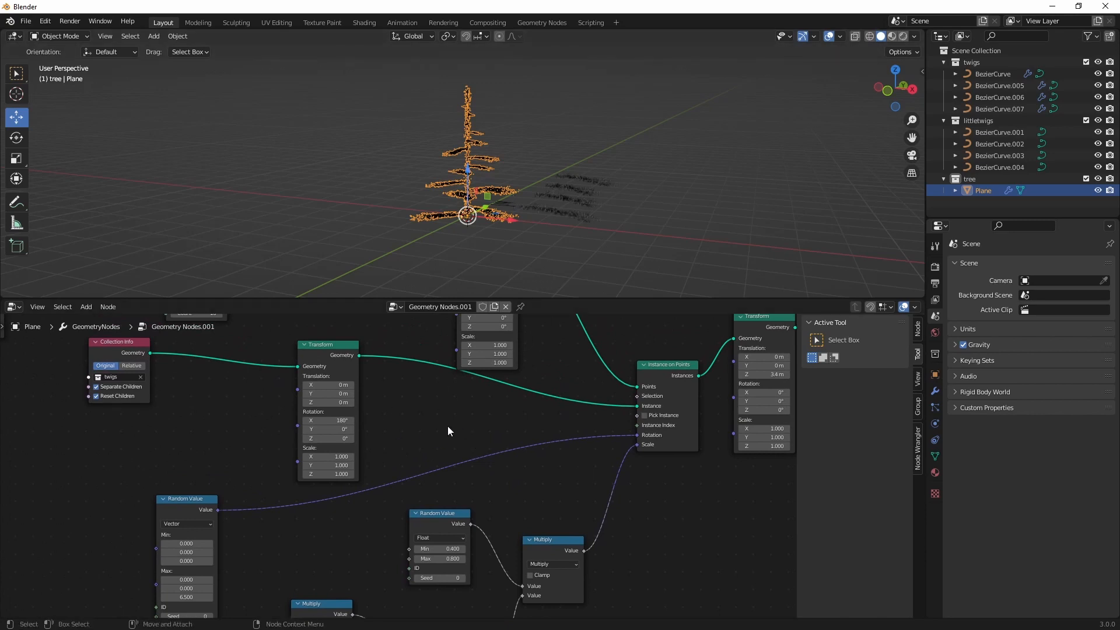
pyautogui.moveTo(441, 549)
pyautogui.mouseDown()
pyautogui.moveTo(477, 558)
pyautogui.moveTo(449, 558)
pyautogui.mouseUp()
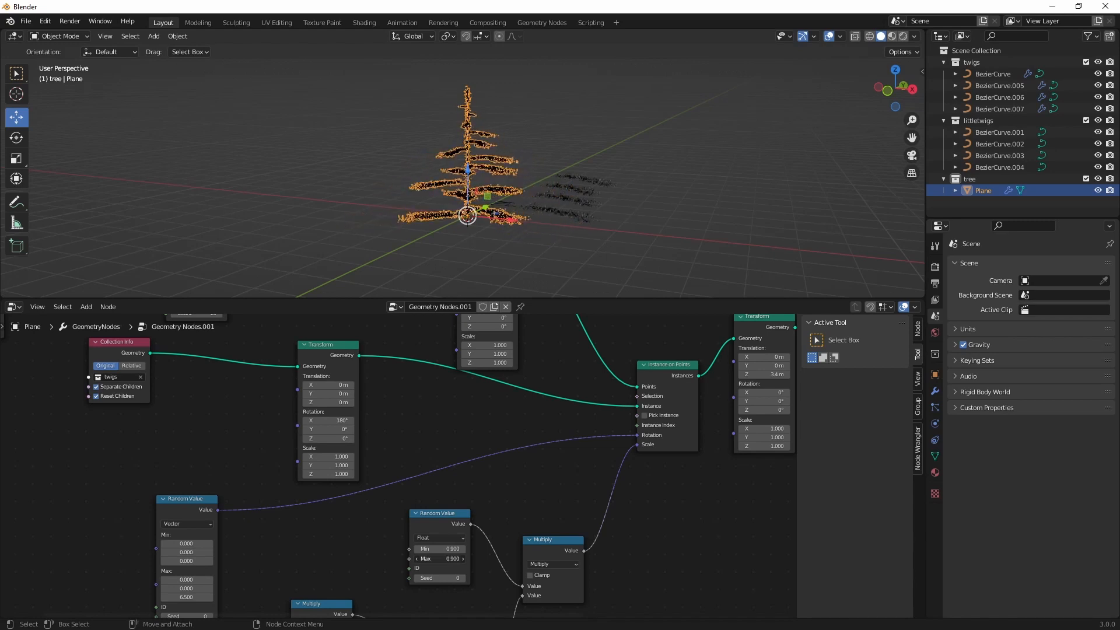
# Lower the Min of the float Random Value node that varies the twig scale.
pyautogui.moveTo(527, 500); pyautogui.dragTo(523, 372, button='middle')
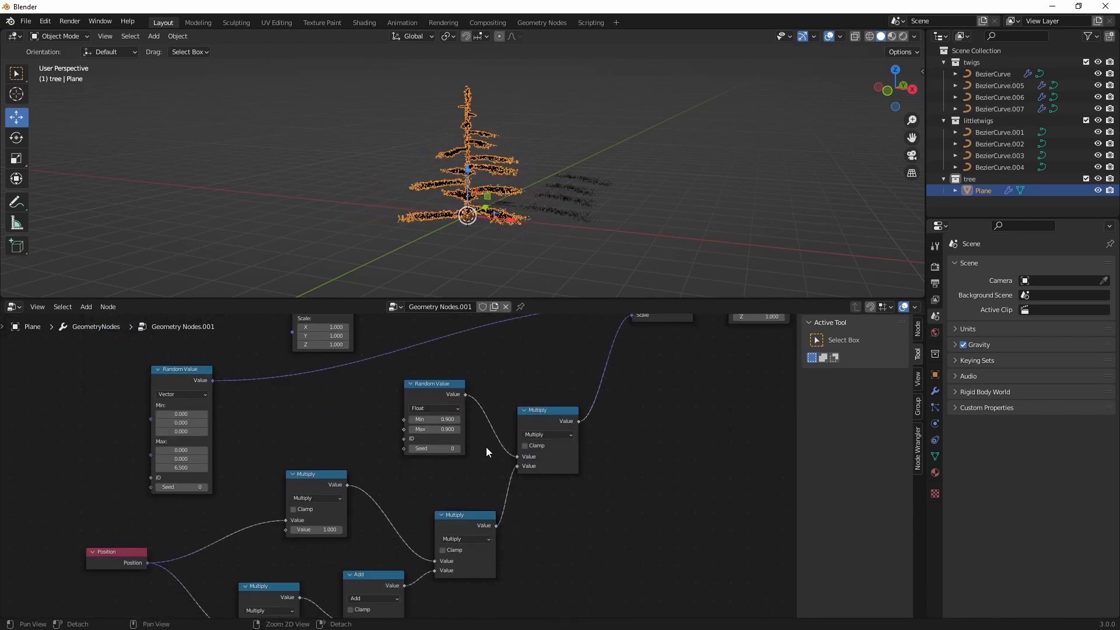
pyautogui.moveTo(423, 482); pyautogui.dragTo(430, 459, button='middle')
pyautogui.moveTo(443, 399); pyautogui.dragTo(429, 399)
pyautogui.moveTo(514, 358); pyautogui.dragTo(555, 527, button='middle')
pyautogui.moveTo(433, 412); pyautogui.dragTo(405, 530, button='middle')
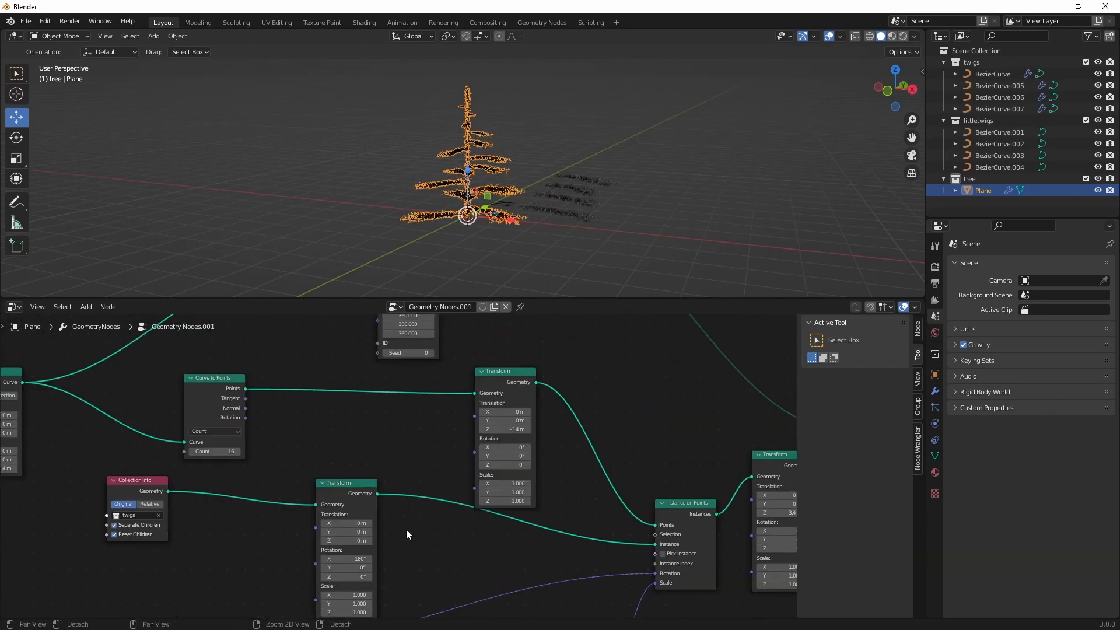
# Set the Count of the Curve to Points node feeding the twig instances to 47.
pyautogui.click(236, 451)
pyautogui.moveTo(236, 451); pyautogui.dragTo(283, 452)
pyautogui.click(567, 250)
pyautogui.moveTo(567, 249); pyautogui.dragTo(482, 153, button='middle')
pyautogui.scroll(4, 488, 189)
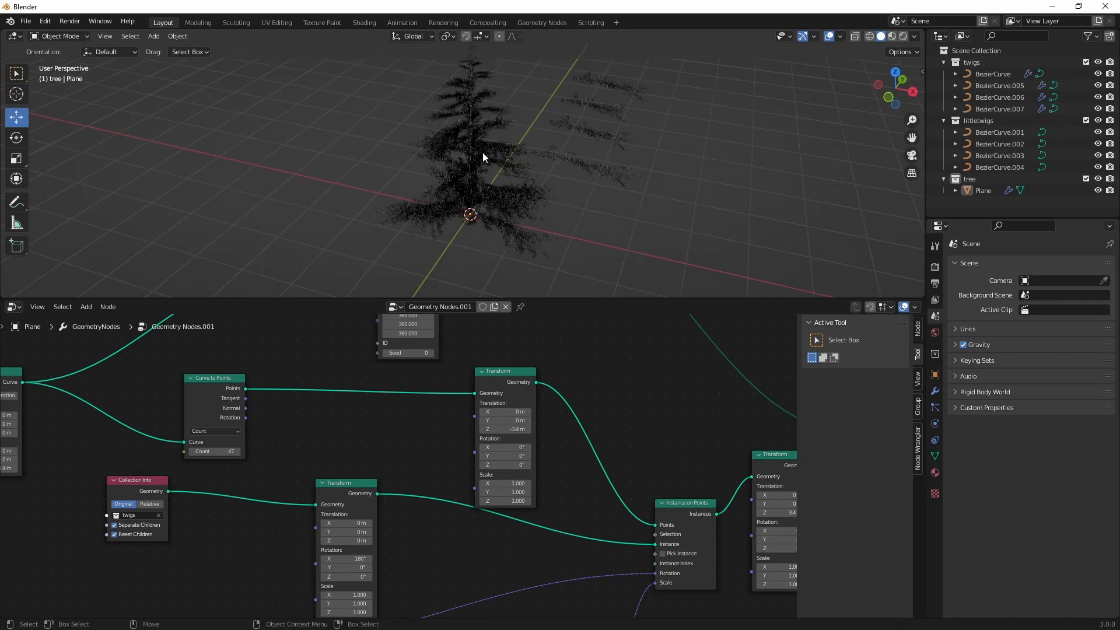
pyautogui.moveTo(492, 194)
pyautogui.mouseDown(button='middle')
pyautogui.moveTo(434, 169)
pyautogui.moveTo(460, 201)
pyautogui.moveTo(511, 191)
pyautogui.moveTo(417, 197)
pyautogui.moveTo(485, 180)
pyautogui.mouseUp(button='middle')
pyautogui.scroll(4, 491, 204)
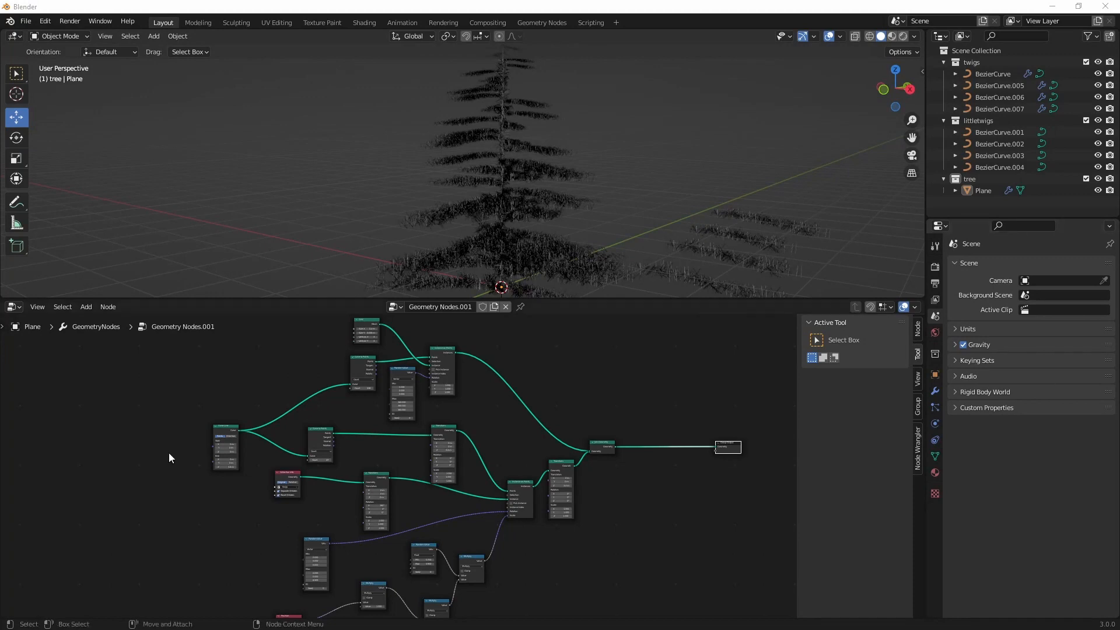
# Add an area light to the scene.
pyautogui.click(156, 438)
pyautogui.scroll(-4, 534, 212)
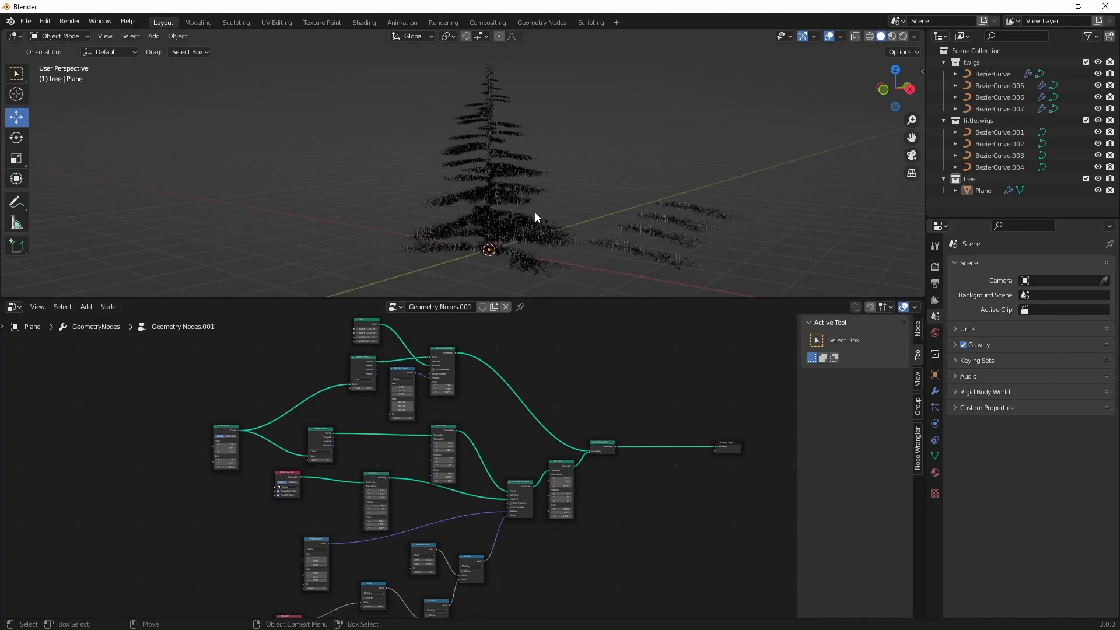
pyautogui.moveTo(534, 212); pyautogui.dragTo(534, 211, button='middle')
pyautogui.click(150, 37)
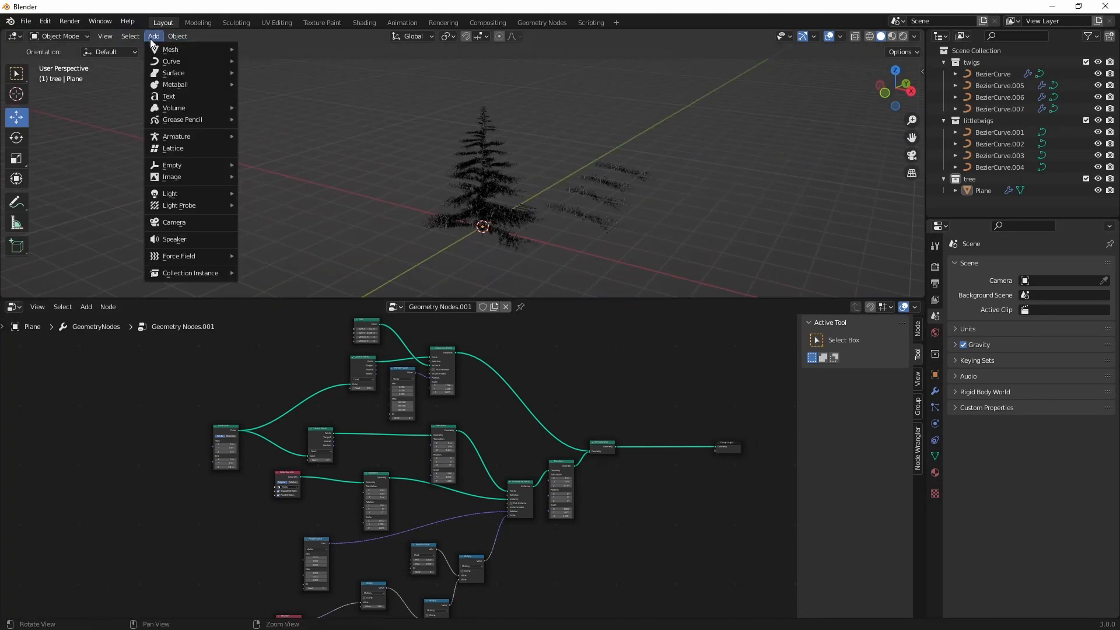
pyautogui.moveTo(194, 194)
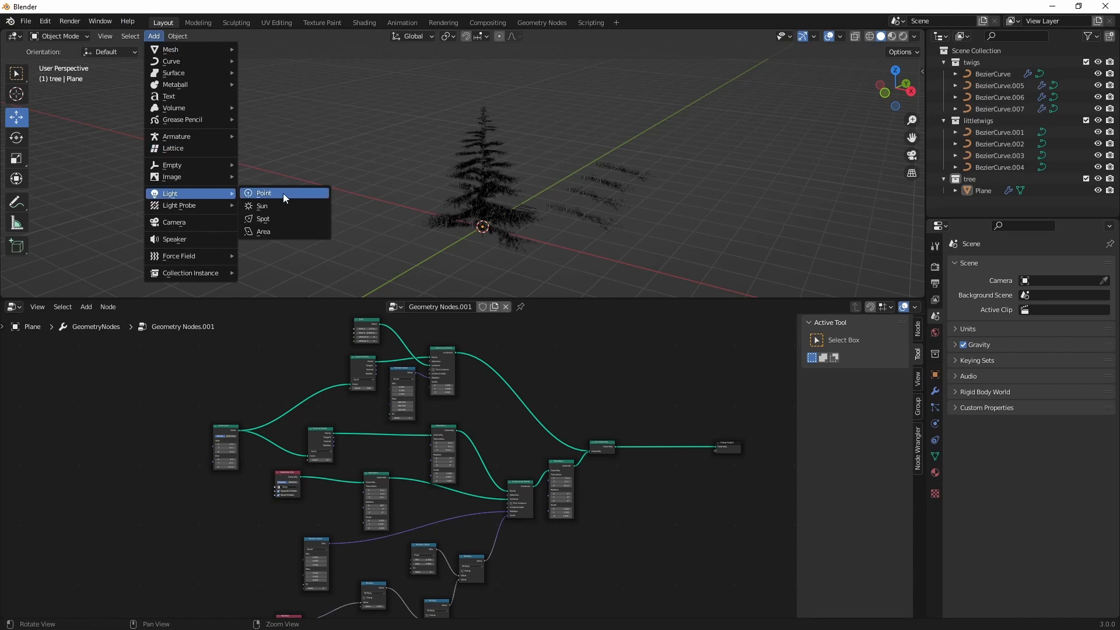
pyautogui.click(278, 229)
# Raise the area light vertically above the treetop to a height of about 5.49 m.
pyautogui.moveTo(461, 222); pyautogui.dragTo(484, 219, button='middle')
pyautogui.moveTo(483, 188); pyautogui.dragTo(473, 75)
pyautogui.keyDown('shift'); pyautogui.moveTo(480, 92); pyautogui.dragTo(487, 145, button='middle'); pyautogui.keyUp('shift')
pyautogui.press('g')
pyautogui.click(491, 80)
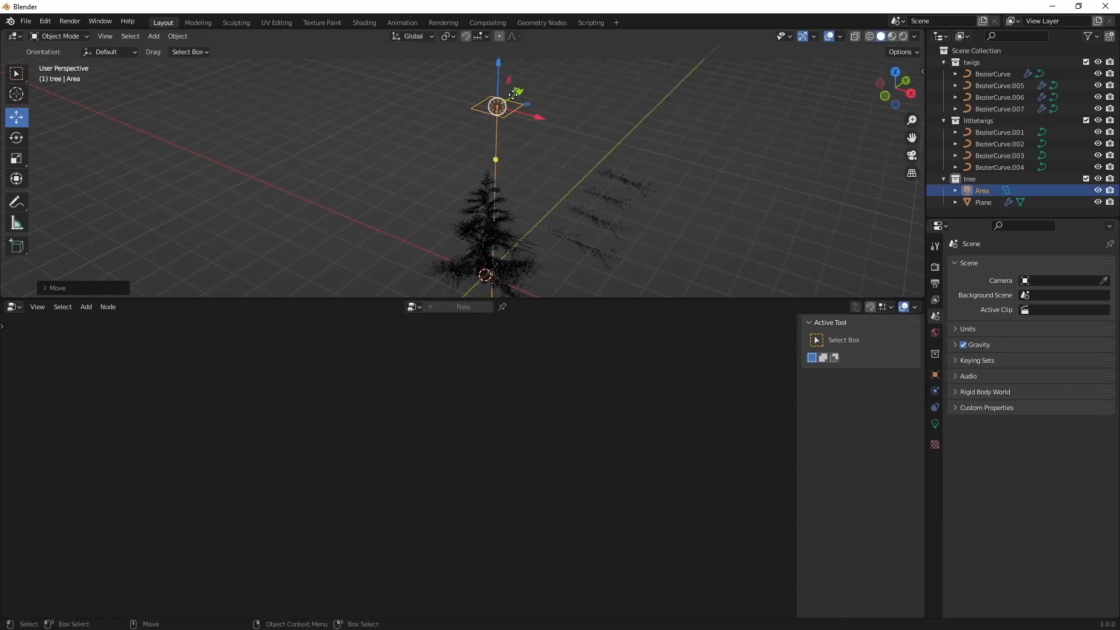
pyautogui.hotkey('ctrl', 'z')
pyautogui.moveTo(491, 141); pyautogui.dragTo(492, 60)
# Enlarge the area light above the tree to a size of about 1.74 m.
pyautogui.press('r')
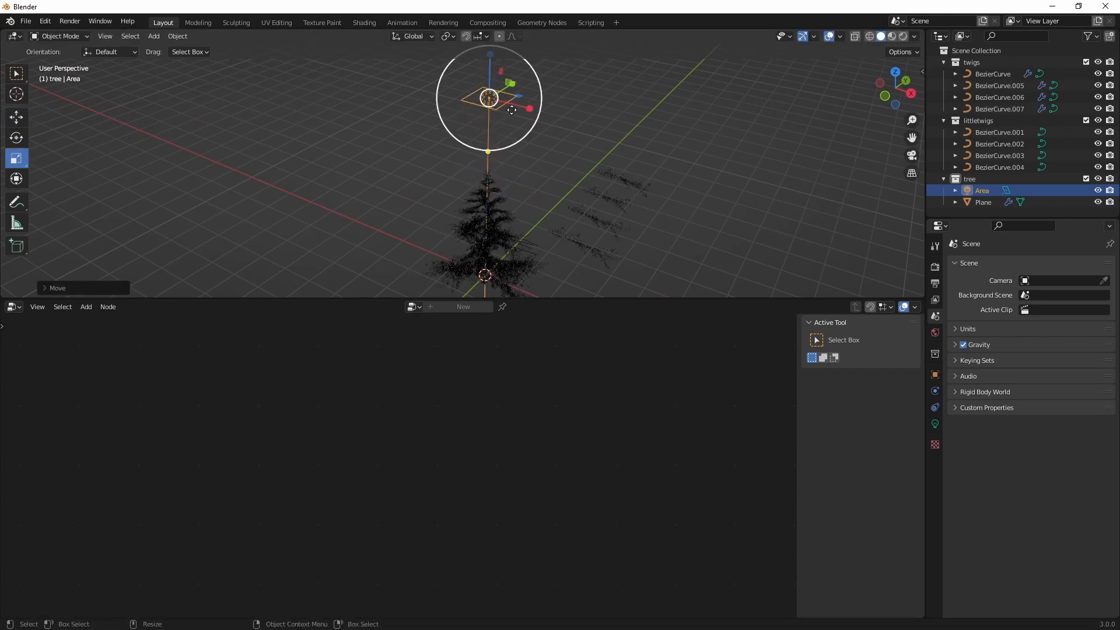
pyautogui.keyDown('alt'); pyautogui.moveTo(496, 101); pyautogui.dragTo(553, 150); pyautogui.keyUp('alt')
pyautogui.keyDown('shift'); pyautogui.moveTo(553, 150); pyautogui.dragTo(548, 87, button='middle'); pyautogui.keyUp('shift')
pyautogui.click(16, 116)
# Switch the render engine to Cycles and enable denoising for both the viewport and the final render.
pyautogui.click(541, 22)
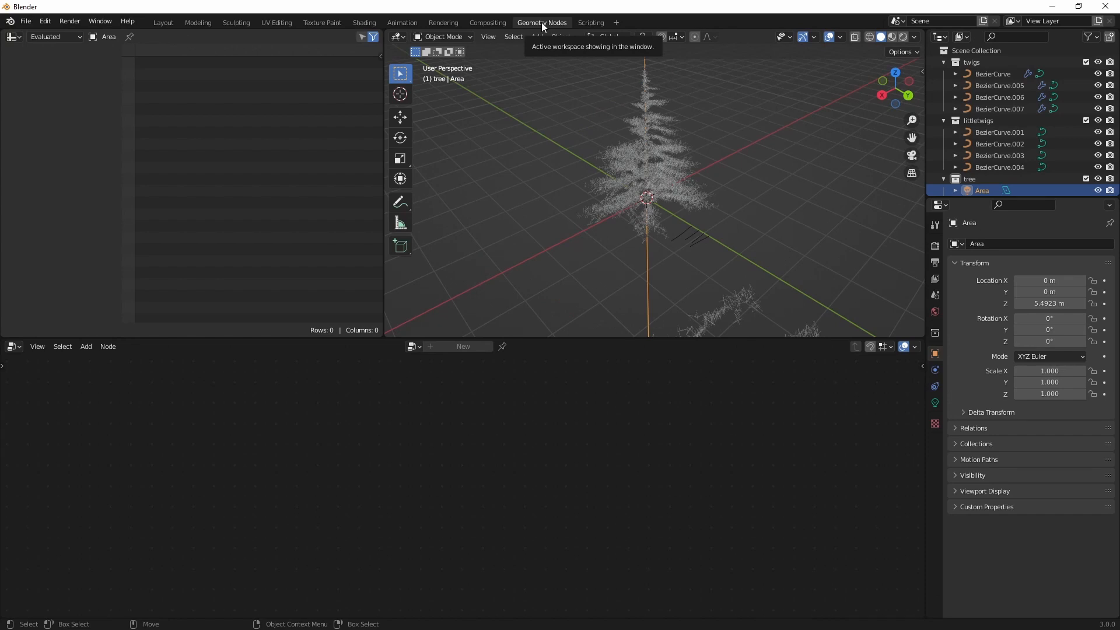
pyautogui.click(452, 24)
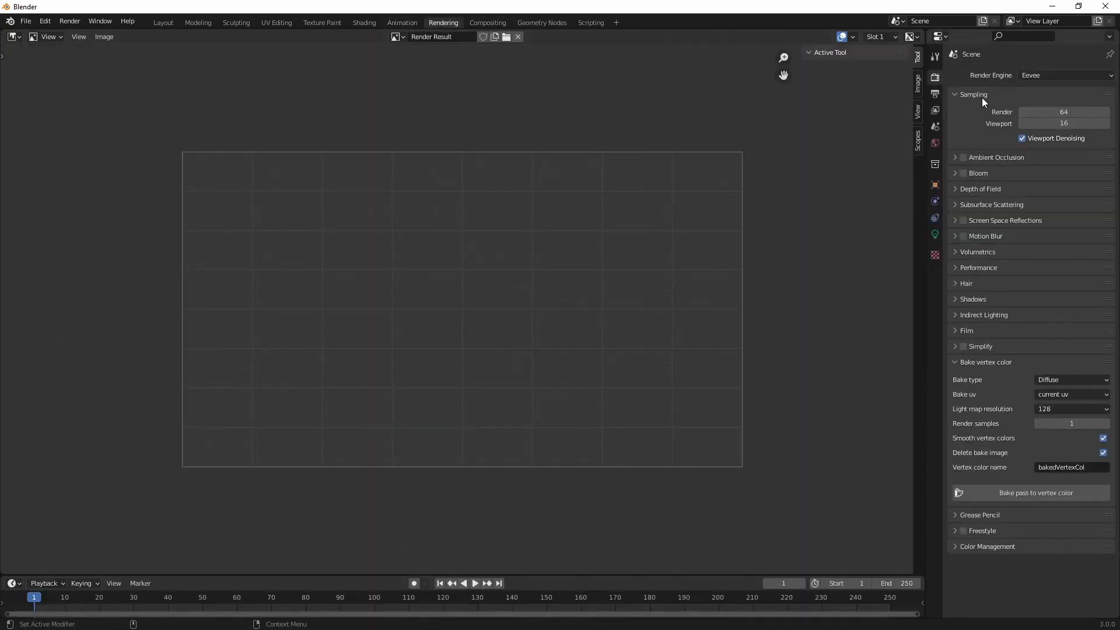
pyautogui.click(1035, 76)
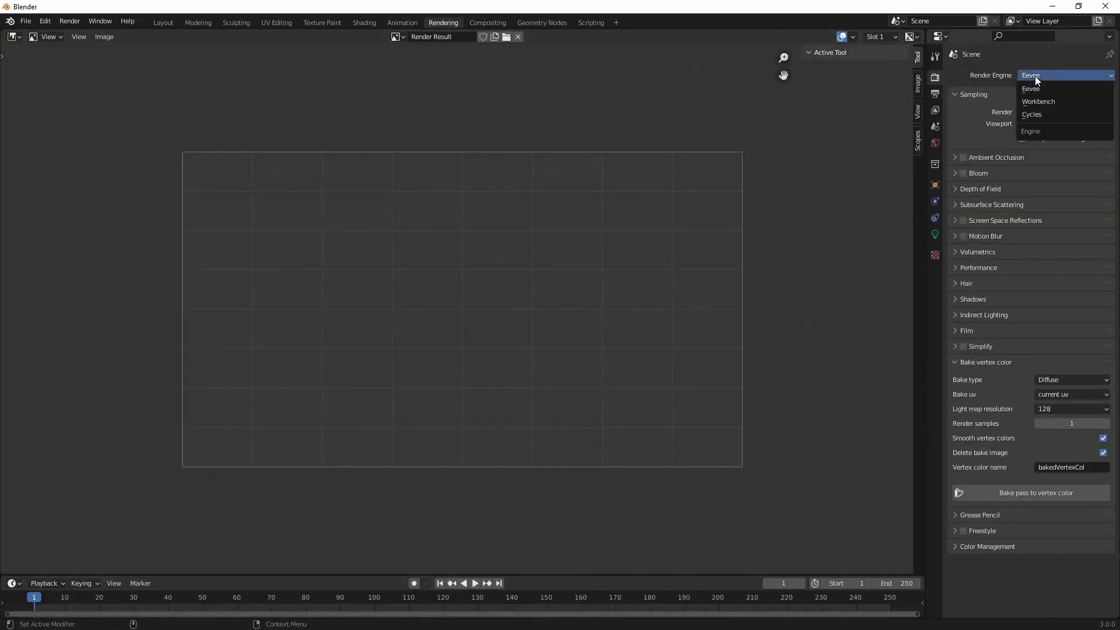
pyautogui.click(1039, 115)
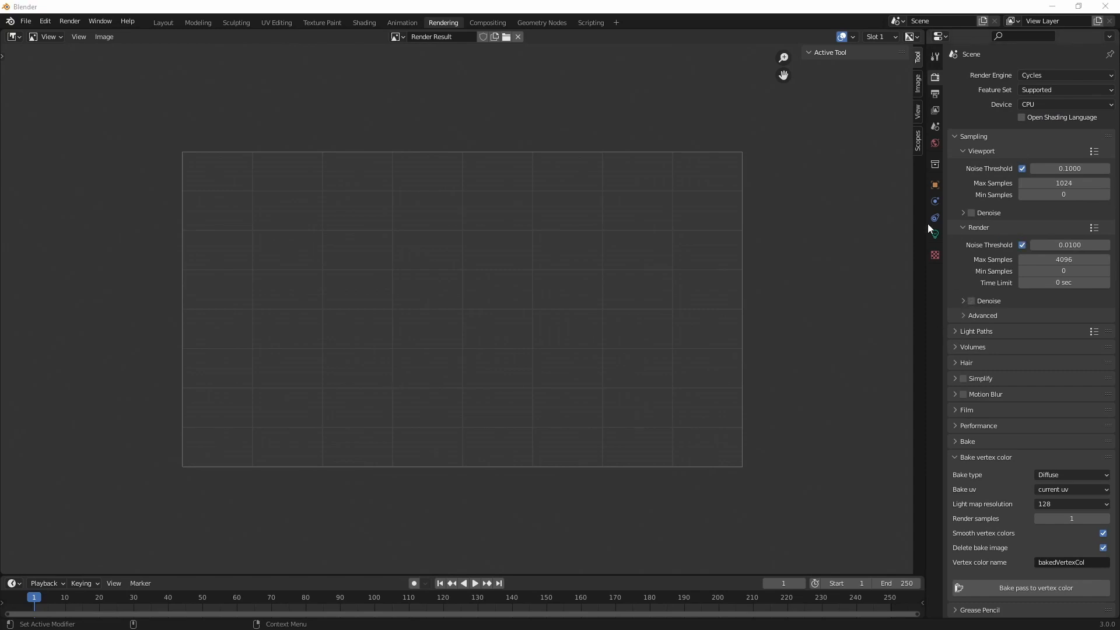
pyautogui.click(971, 213)
pyautogui.click(971, 300)
# Return to the Layout workspace, show the scene in rendered shading and enlarge the 3D view.
pyautogui.click(162, 23)
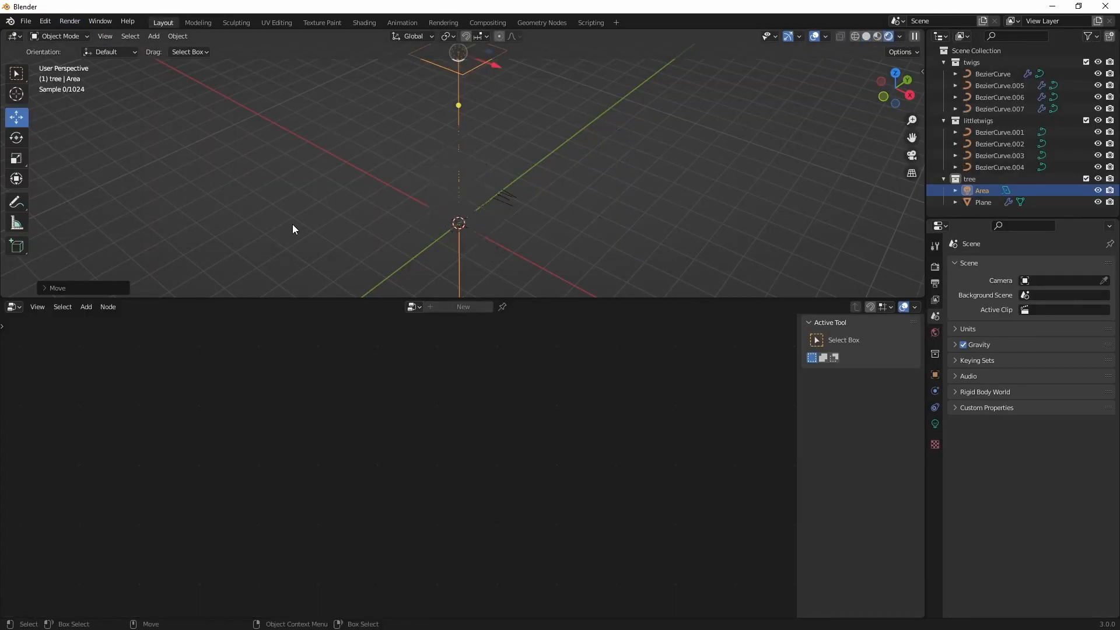
pyautogui.click(903, 36)
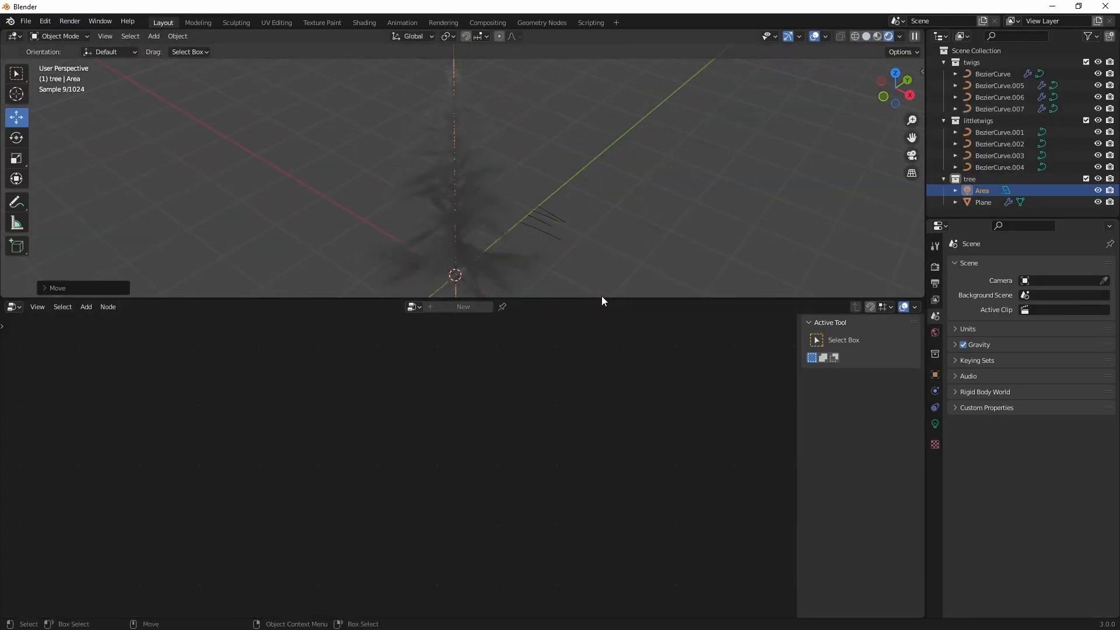
pyautogui.moveTo(600, 298); pyautogui.dragTo(596, 430)
pyautogui.moveTo(536, 279); pyautogui.dragTo(540, 265, button='middle')
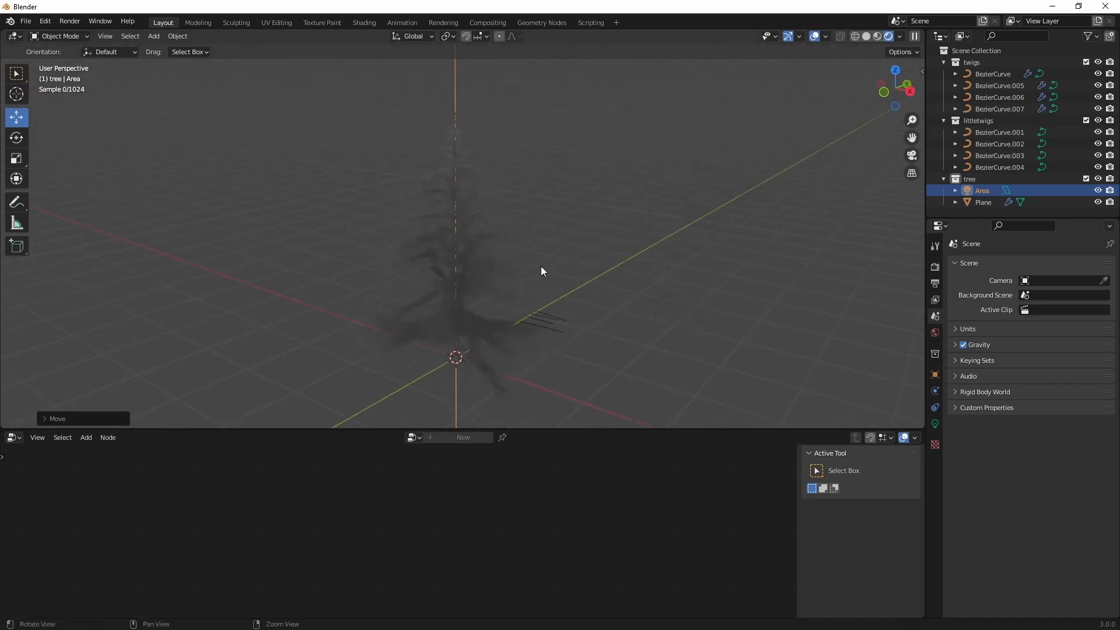
# Add a mesh plane at the base of the tree.
pyautogui.click(139, 37)
pyautogui.moveTo(154, 37)
pyautogui.moveTo(183, 47)
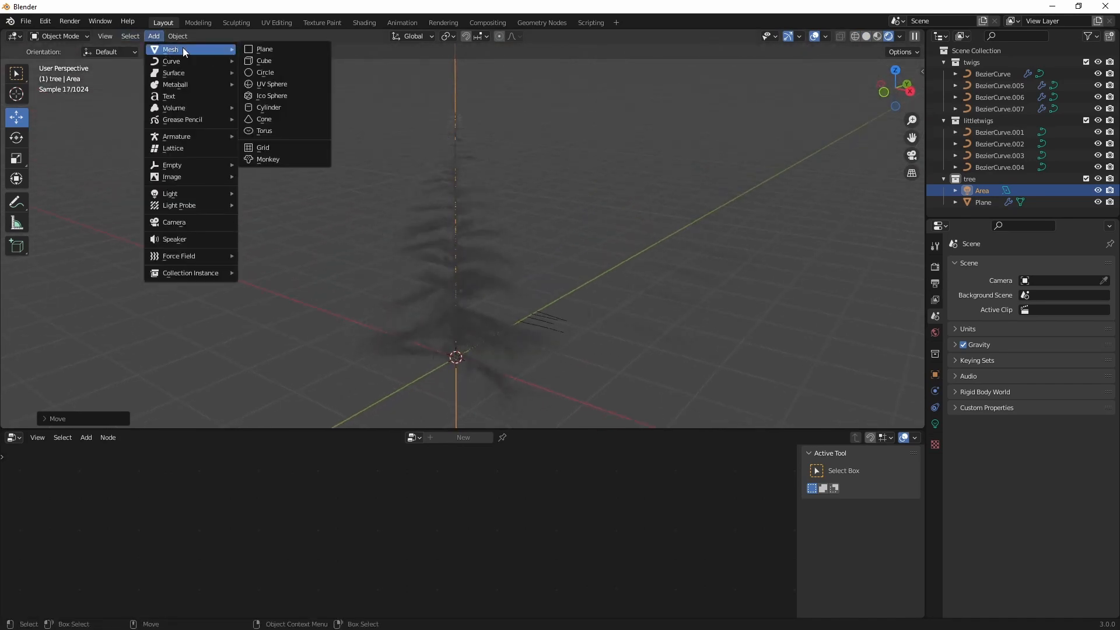
pyautogui.click(264, 51)
# Scale the new plane's geometry up in Edit Mode to form a wide floor around the tree.
pyautogui.press('Tab')
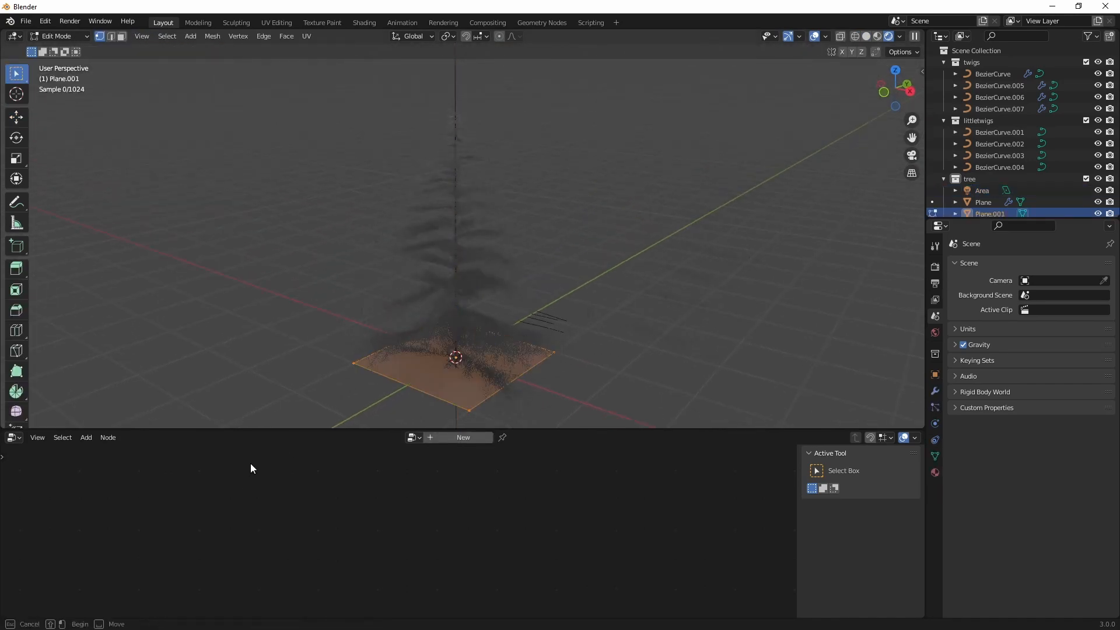
pyautogui.moveTo(525, 342)
pyautogui.keyDown('shift'); pyautogui.mouseDown(button='middle')
pyautogui.moveTo(535, 314)
pyautogui.moveTo(527, 330)
pyautogui.mouseUp(button='middle'); pyautogui.keyUp('shift')
pyautogui.hotkey('shift', 'space')
pyautogui.press('s')
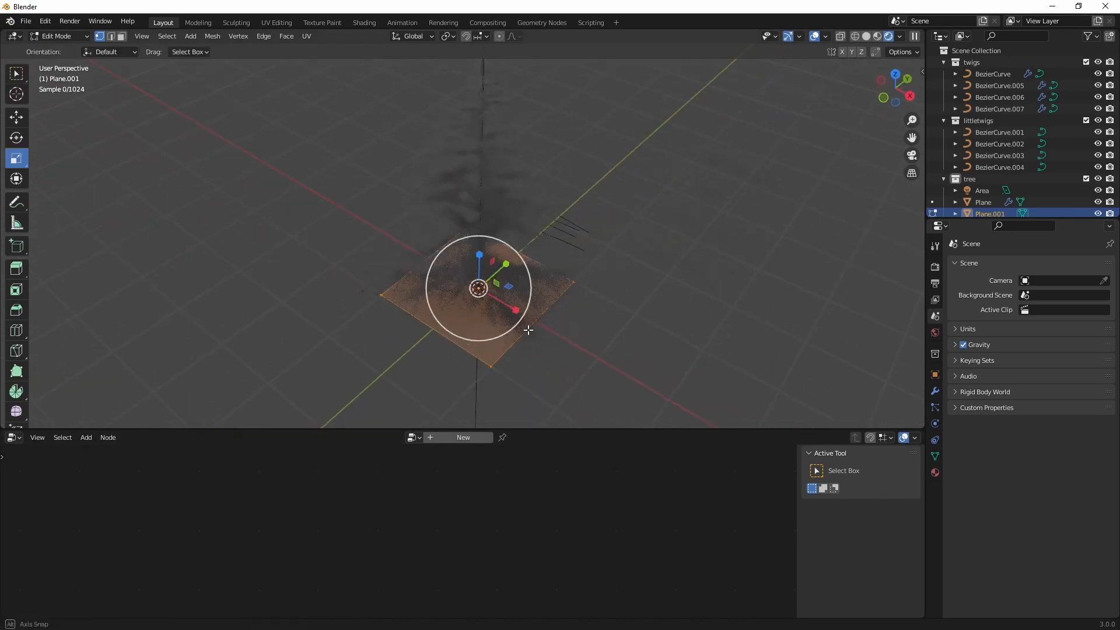
pyautogui.moveTo(515, 285); pyautogui.dragTo(668, 281)
pyautogui.press('Tab')
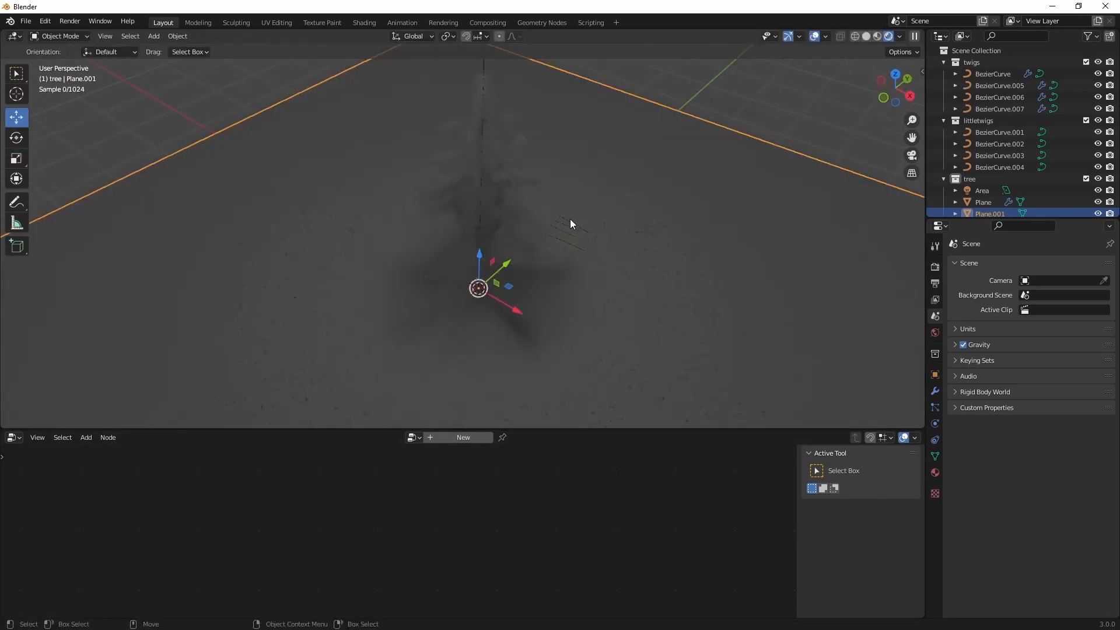
pyautogui.scroll(-3, 569, 192)
# Set the area light's power to 500 W.
pyautogui.click(515, 124)
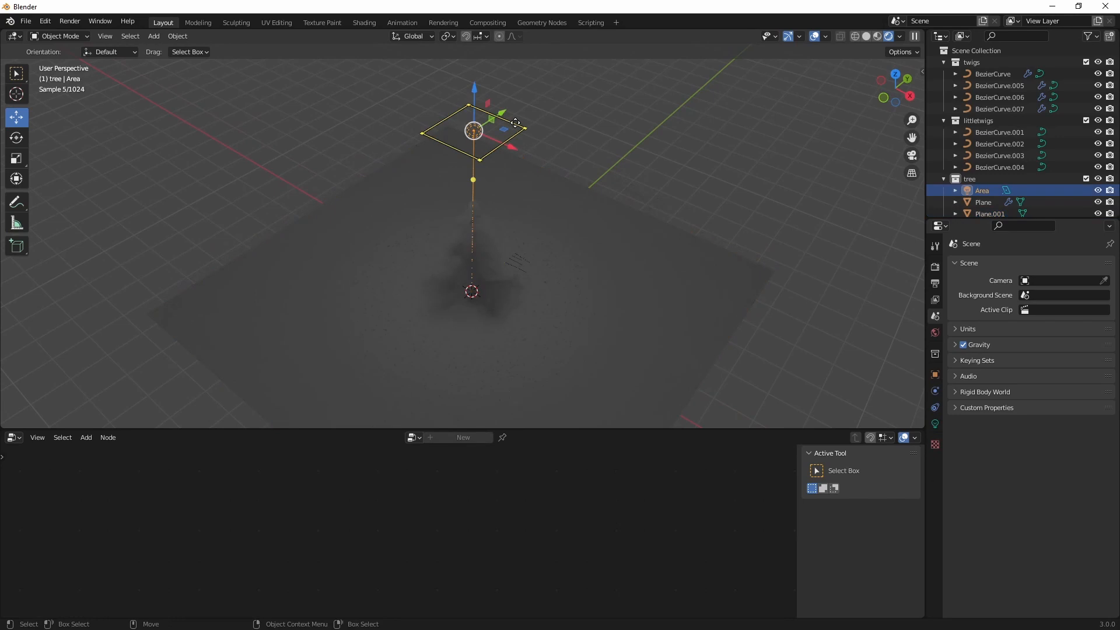
pyautogui.click(935, 424)
pyautogui.doubleClick(1070, 346)
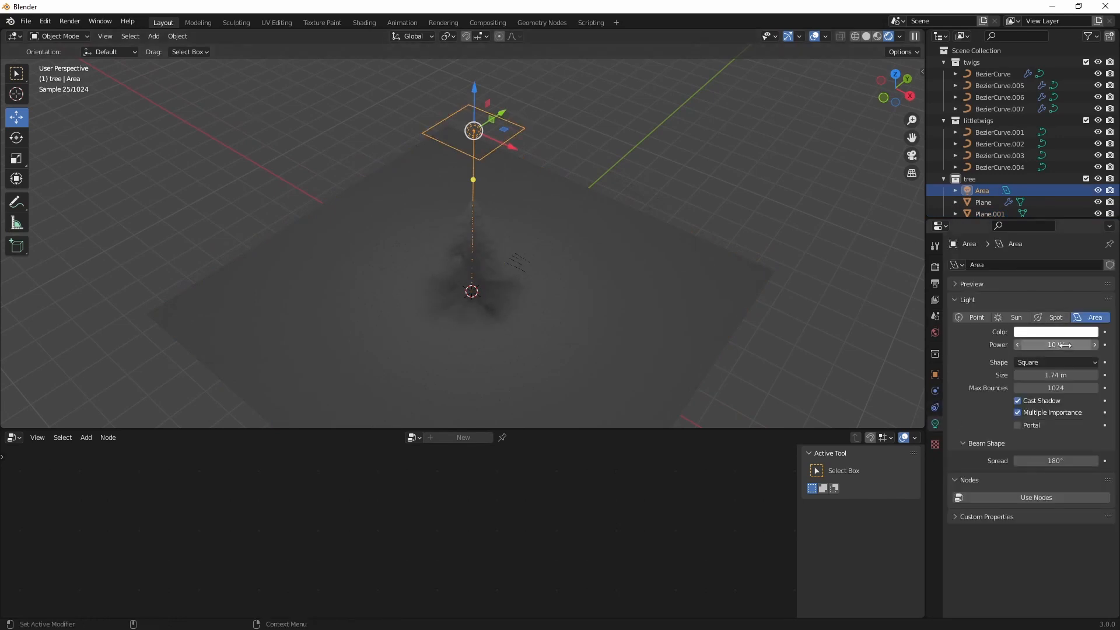
pyautogui.write('500')
pyautogui.press('Return')
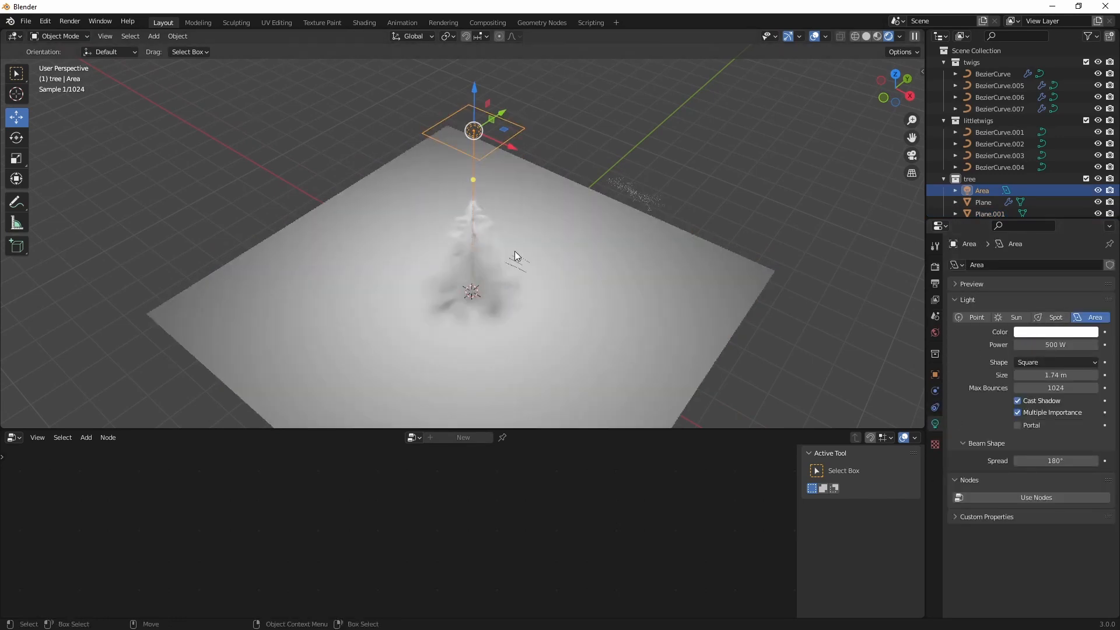
pyautogui.scroll(3, 515, 250)
pyautogui.moveTo(485, 257); pyautogui.dragTo(517, 266, button='middle')
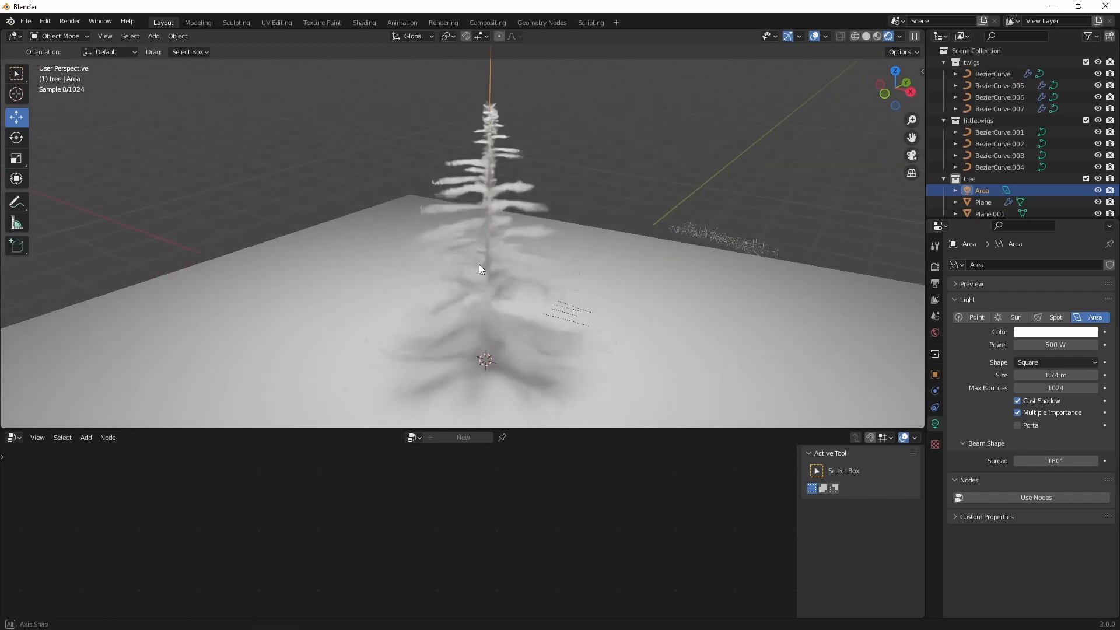
pyautogui.scroll(-3, 502, 268)
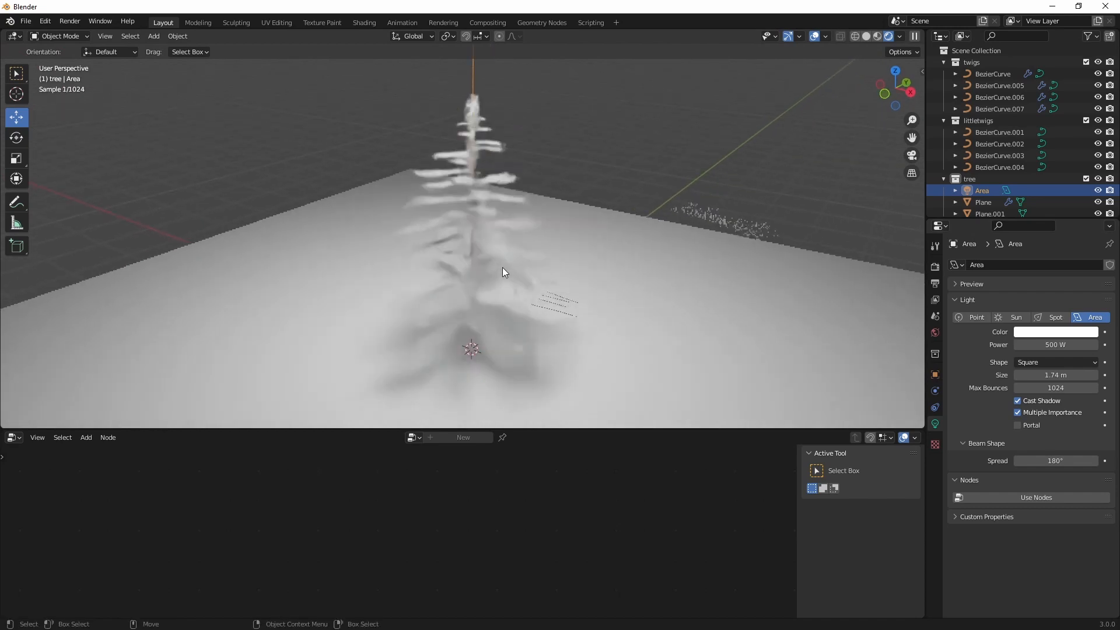
# Select the floor plane's two rear edges in Edit Mode and extrude them in place.
pyautogui.click(638, 261)
pyautogui.press('Tab')
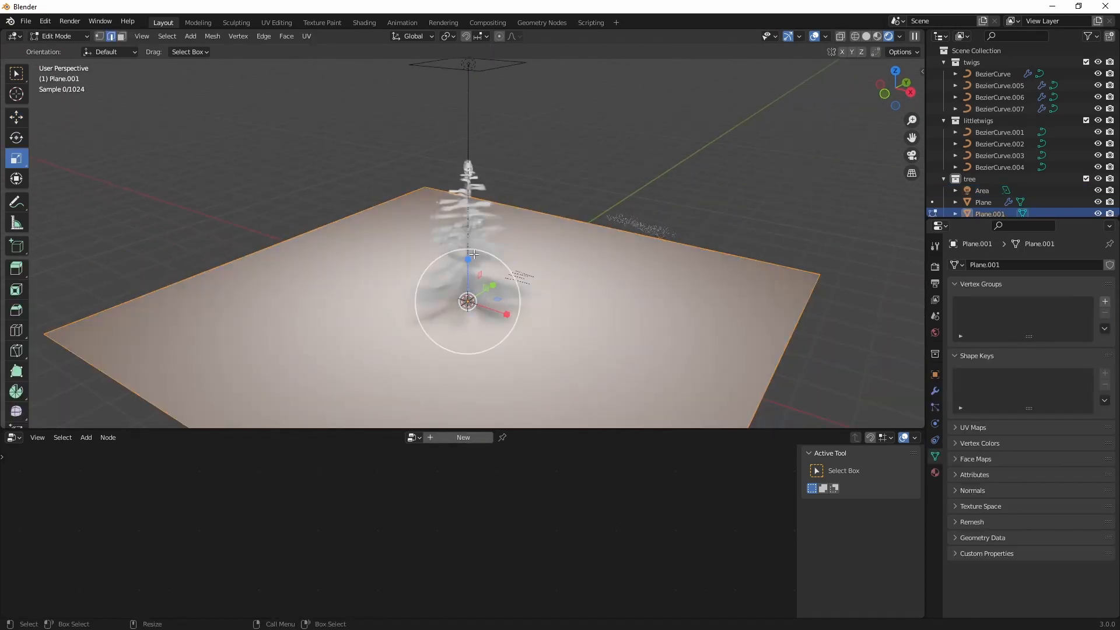
pyautogui.moveTo(211, 212); pyautogui.dragTo(288, 261)
pyautogui.keyDown('shift'); pyautogui.moveTo(649, 196); pyautogui.dragTo(616, 282); pyautogui.keyUp('shift')
pyautogui.rightClick(615, 236)
pyautogui.click(612, 254)
pyautogui.rightClick(612, 254)
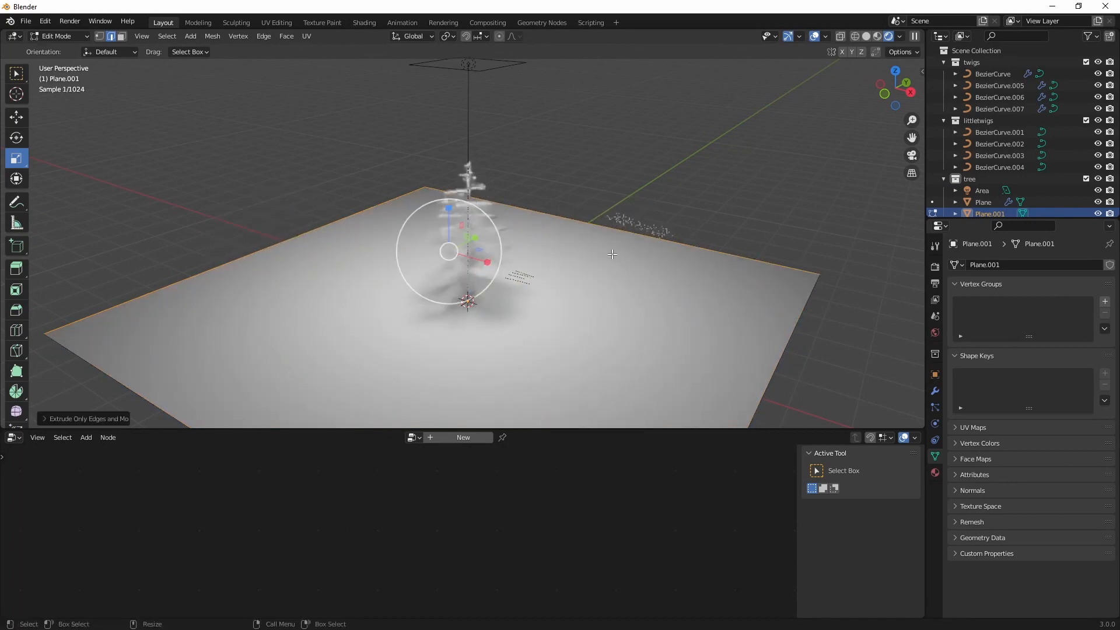
# Move the extruded rear edges straight up to form tall backdrop walls behind the tree, finishing in Object Mode.
pyautogui.click(16, 117)
pyautogui.moveTo(452, 218); pyautogui.dragTo(458, 369)
pyautogui.scroll(-8, 458, 368)
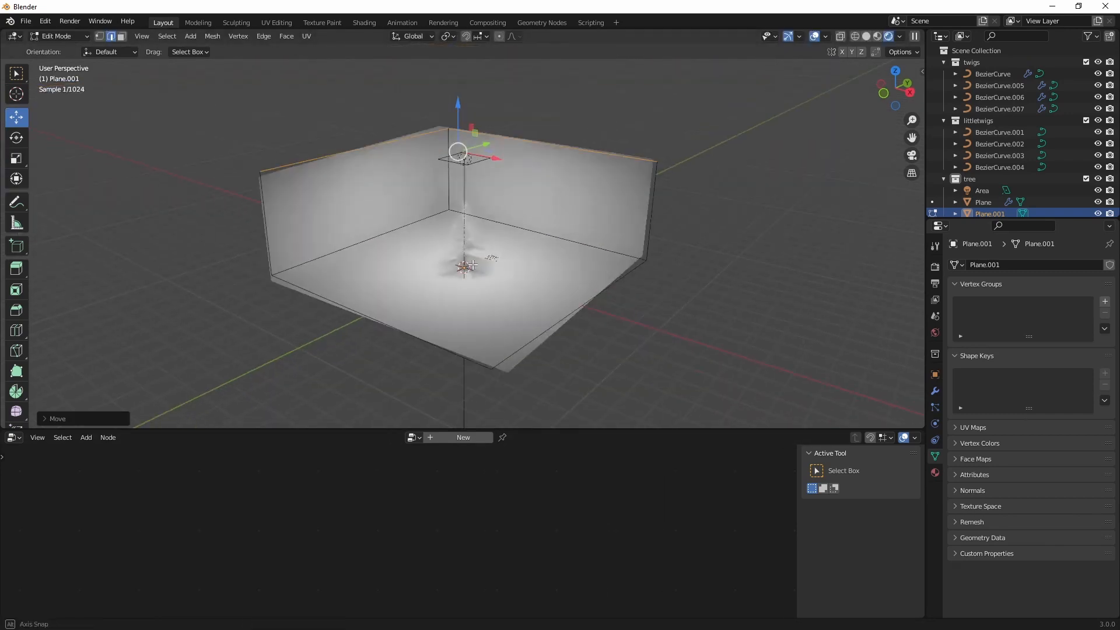
pyautogui.moveTo(458, 106); pyautogui.dragTo(456, 58)
pyautogui.scroll(8, 486, 268)
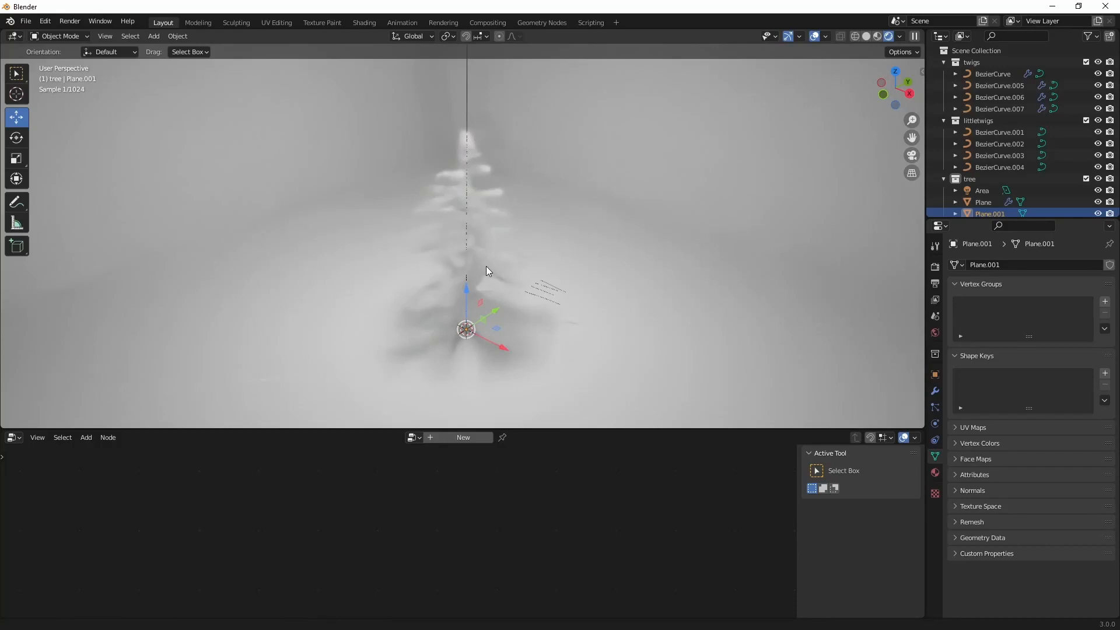
pyautogui.keyDown('shift'); pyautogui.moveTo(487, 266); pyautogui.dragTo(485, 235, button='middle'); pyautogui.keyUp('shift')
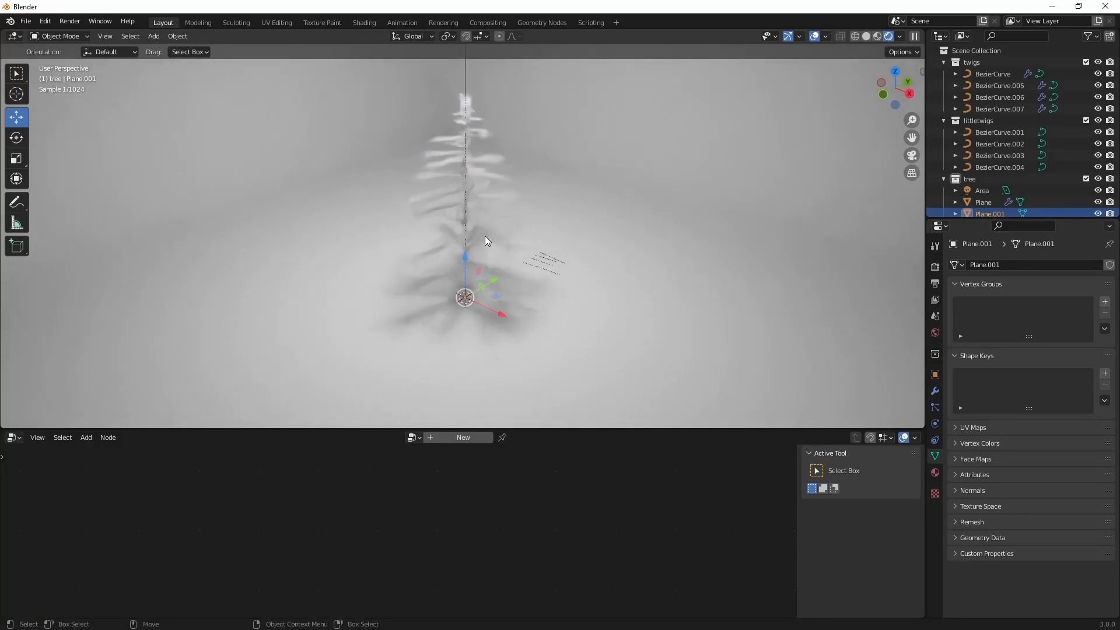
# Select the tree, switch the node area to the Shader Editor and create a new material with a Principled BSDF.
pyautogui.click(465, 187)
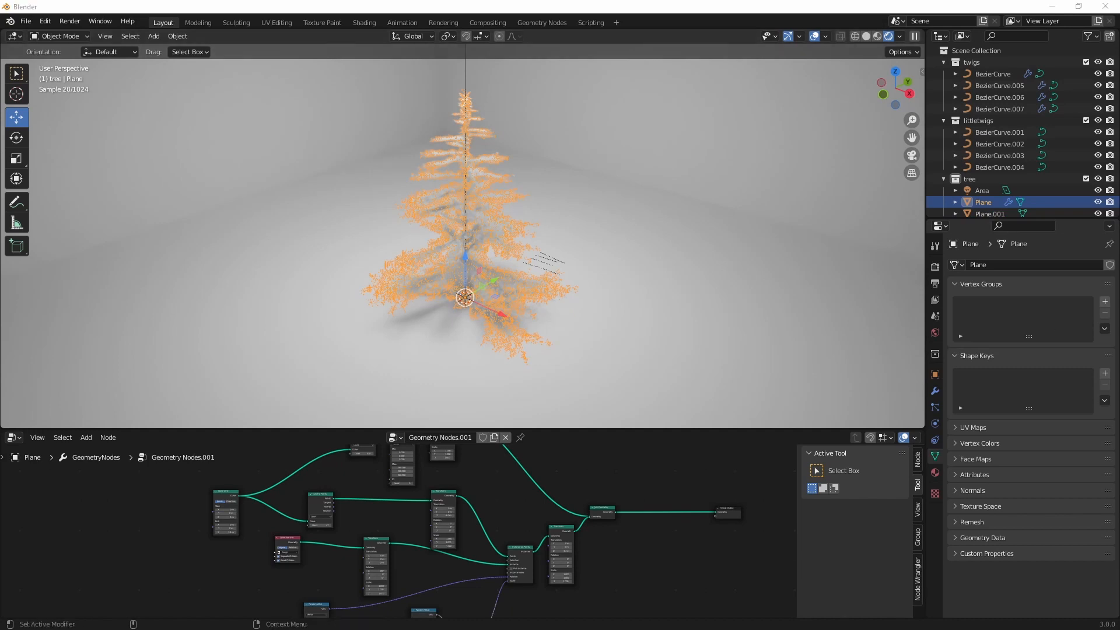
pyautogui.click(13, 437)
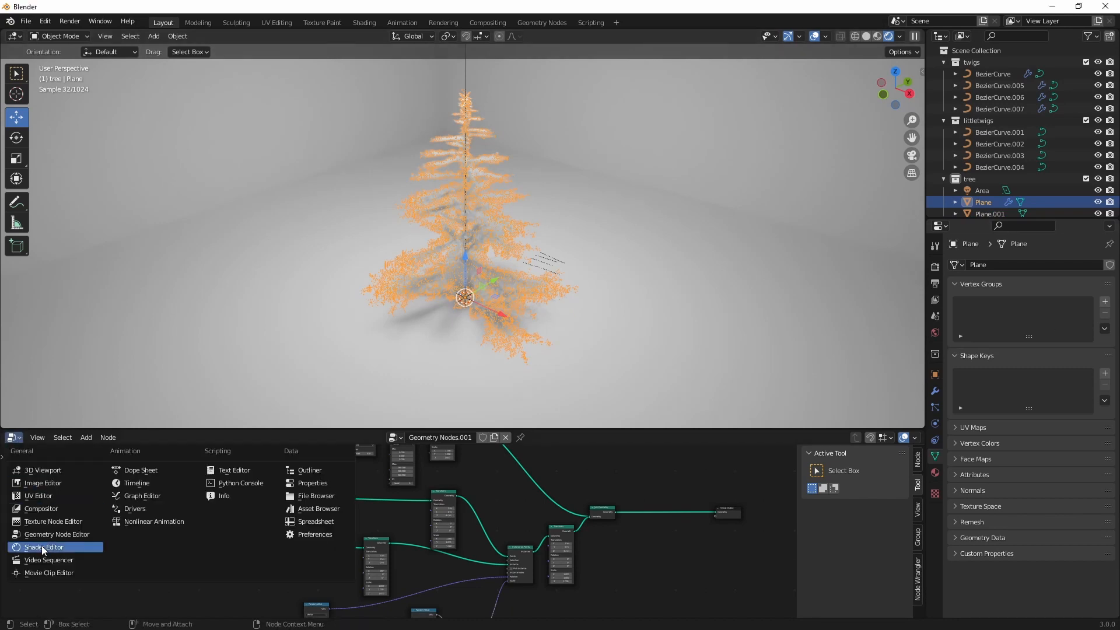
pyautogui.click(43, 548)
pyautogui.click(479, 438)
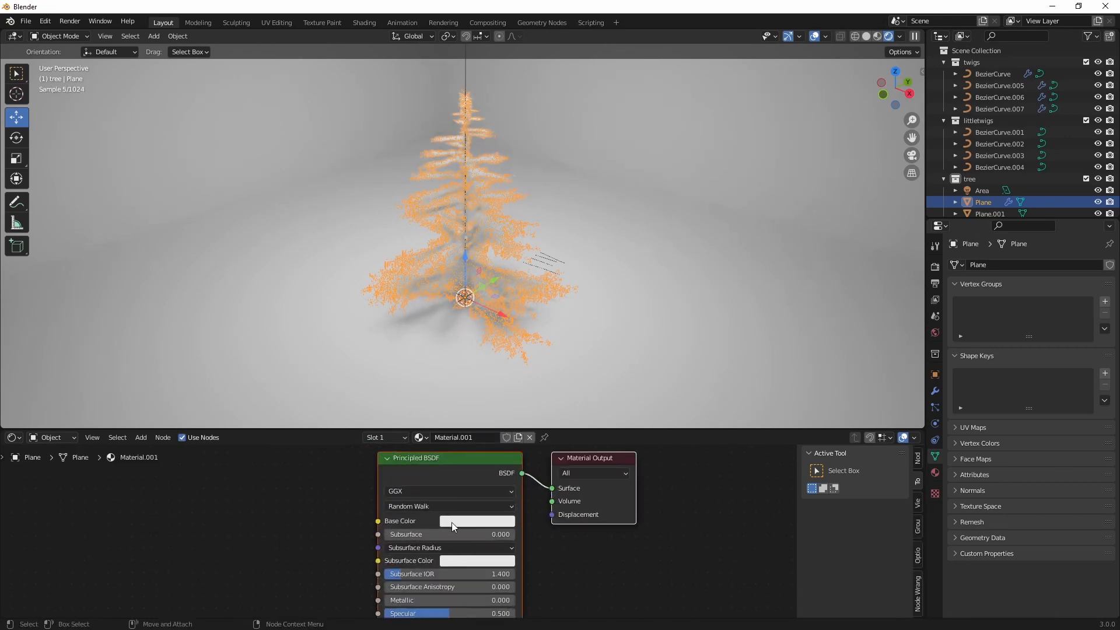
pyautogui.click(469, 524)
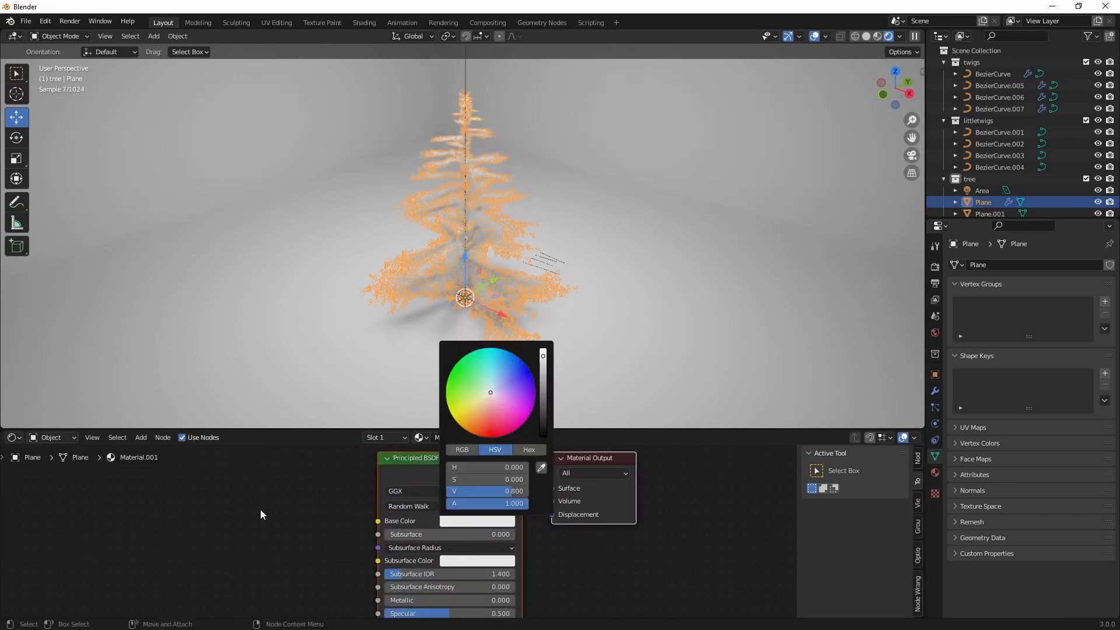
# Enlarge the Shader Editor area to make more room for the material's nodes.
pyautogui.click(13, 438)
pyautogui.click(12, 438)
pyautogui.moveTo(175, 429); pyautogui.dragTo(233, 310)
pyautogui.keyDown('alt'); pyautogui.moveTo(230, 404); pyautogui.dragTo(309, 473, button='middle'); pyautogui.keyUp('alt')
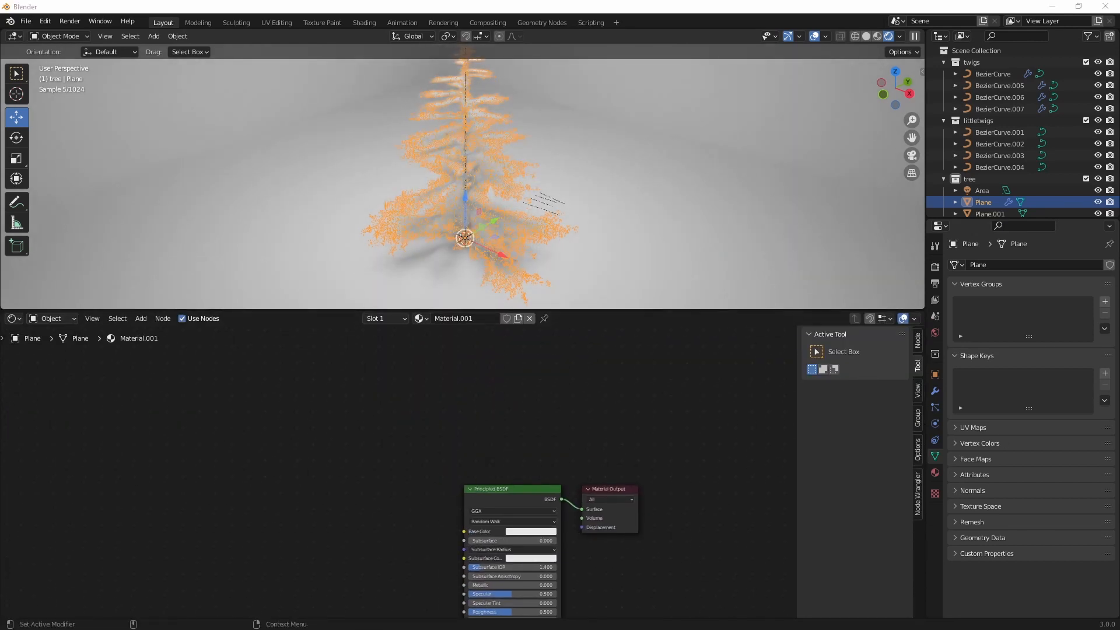
# Add a Translucent BSDF node and a Transparent BSDF node to the tree's material, left of the Principled BSDF.
pyautogui.click(267, 424)
pyautogui.hotkey('shift', 'a')
pyautogui.click(292, 381)
pyautogui.write('trans')
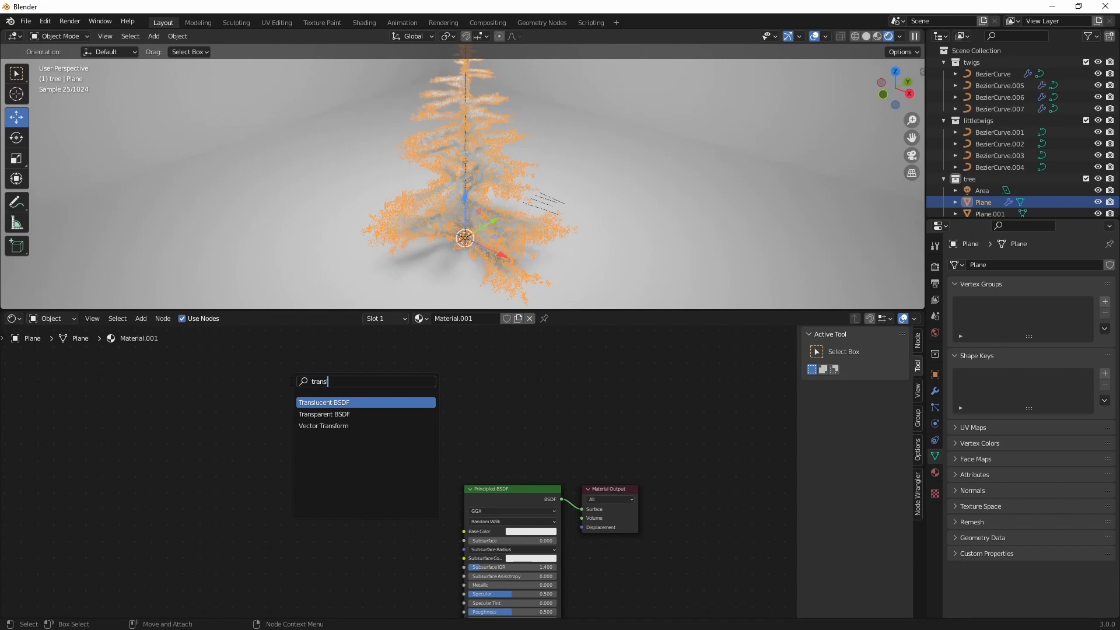
pyautogui.press('Return')
pyautogui.click(292, 381)
pyautogui.hotkey('shift', 'a')
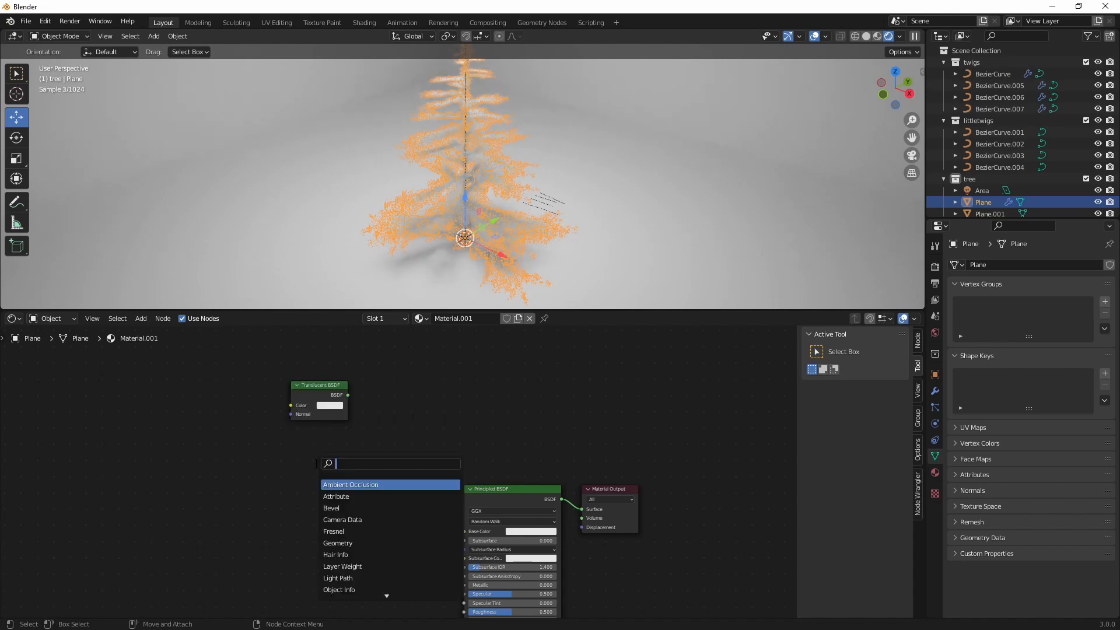
pyautogui.write('trans')
pyautogui.press('Down')
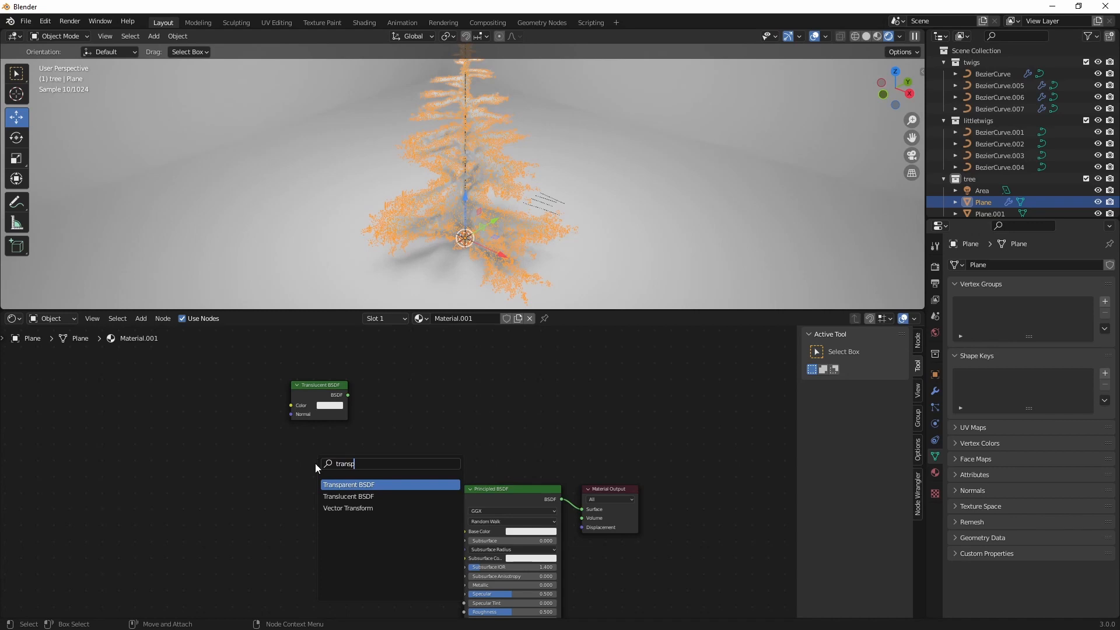
pyautogui.press('Return')
pyautogui.click(257, 467)
pyautogui.hotkey('shift', 'a')
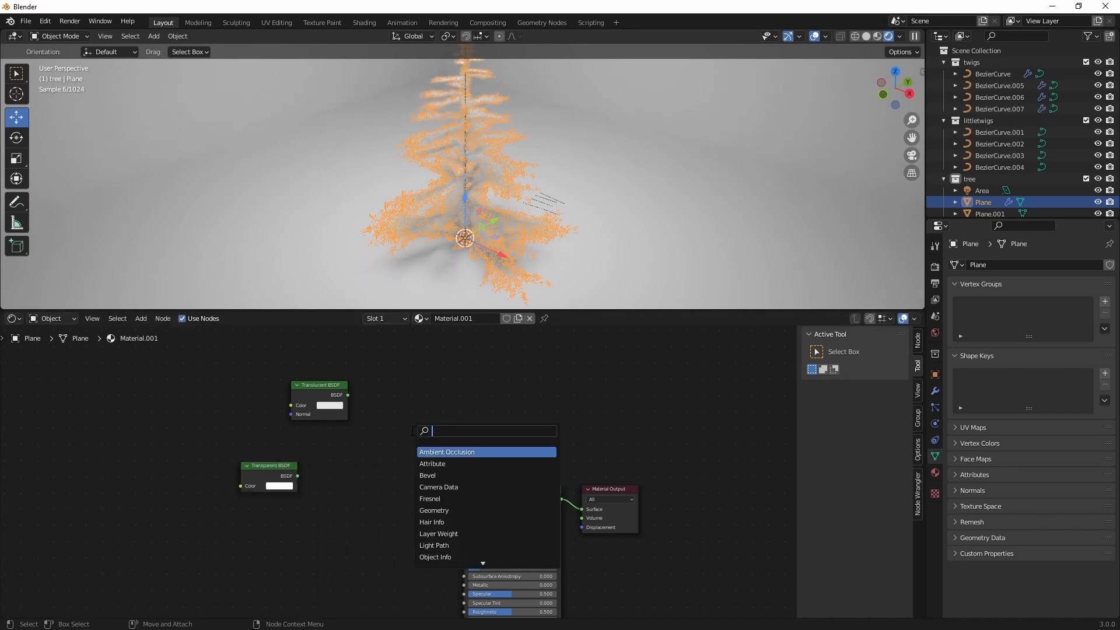
pyautogui.write('mix')
pyautogui.press('Return')
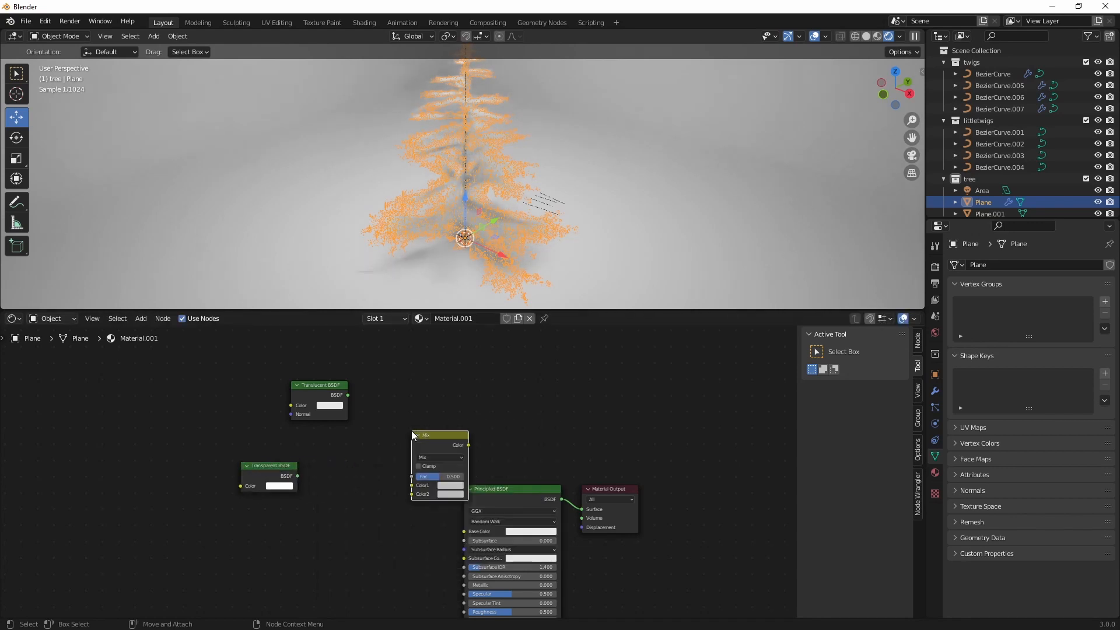
pyautogui.hotkey('ctrl', 'z')
# Add a Mix Shader combining the Translucent and Transparent BSDFs, connect it to the Material Output surface, and move the Principled BSDF aside.
pyautogui.hotkey('shift', 'a')
pyautogui.write('mix')
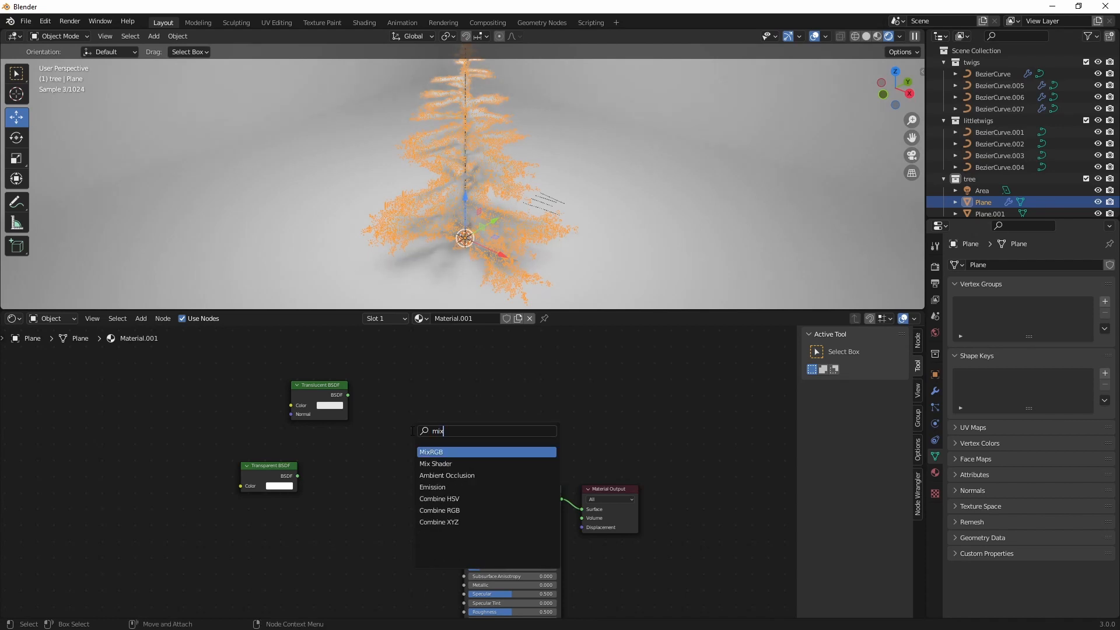
pyautogui.click(435, 463)
pyautogui.click(433, 408)
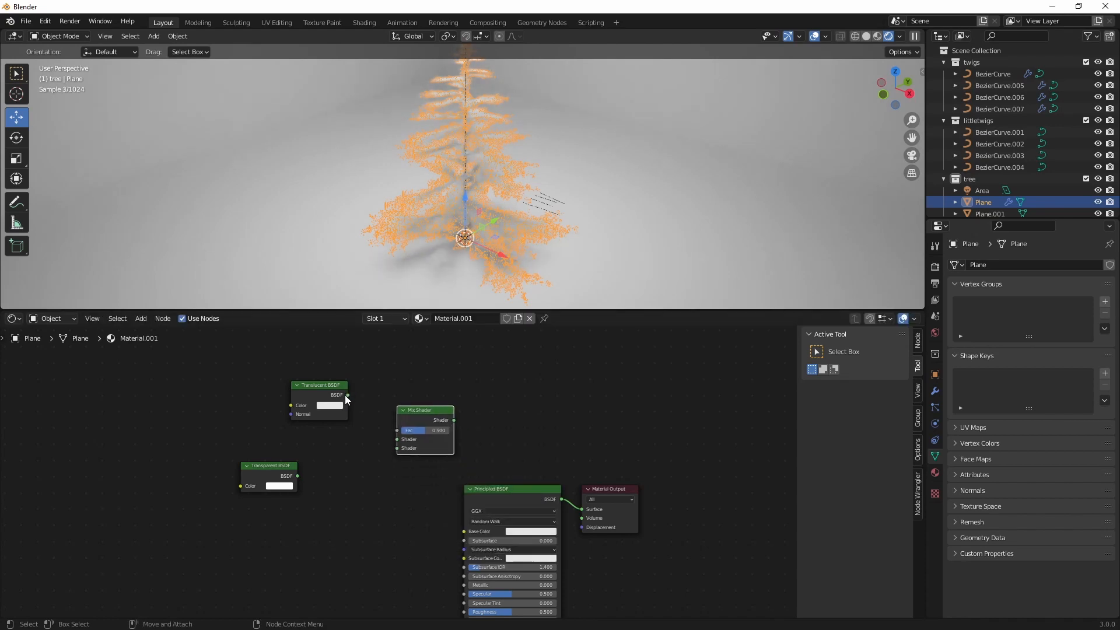
pyautogui.moveTo(347, 394); pyautogui.dragTo(298, 476)
pyautogui.moveTo(454, 420); pyautogui.dragTo(581, 509)
pyautogui.moveTo(507, 492); pyautogui.dragTo(430, 549)
# Set the Translucent BSDF color to hex 708958 and space the Translucent and Transparent nodes apart.
pyautogui.click(329, 406)
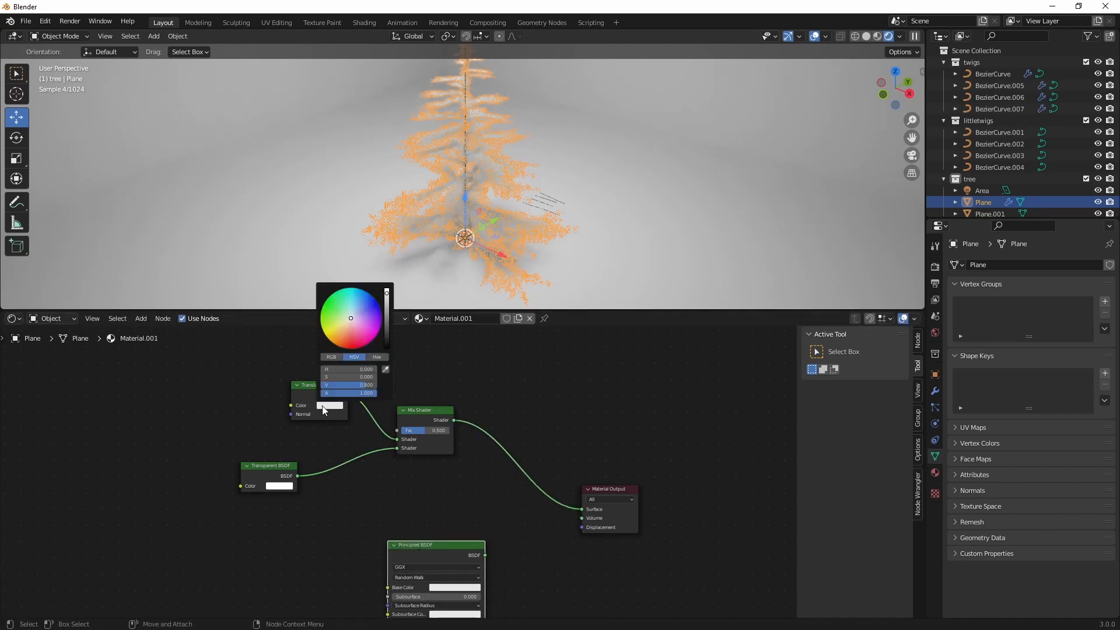
pyautogui.click(376, 356)
pyautogui.click(369, 371)
pyautogui.write('708958')
pyautogui.press('Return')
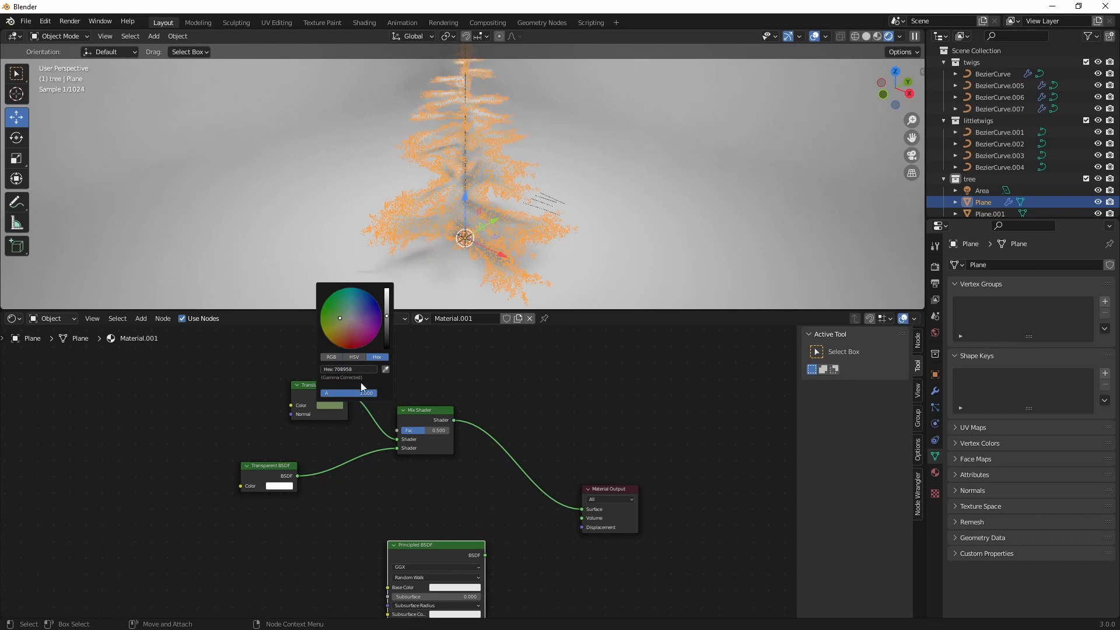
pyautogui.moveTo(333, 389); pyautogui.dragTo(284, 366)
pyautogui.moveTo(263, 471); pyautogui.dragTo(291, 494)
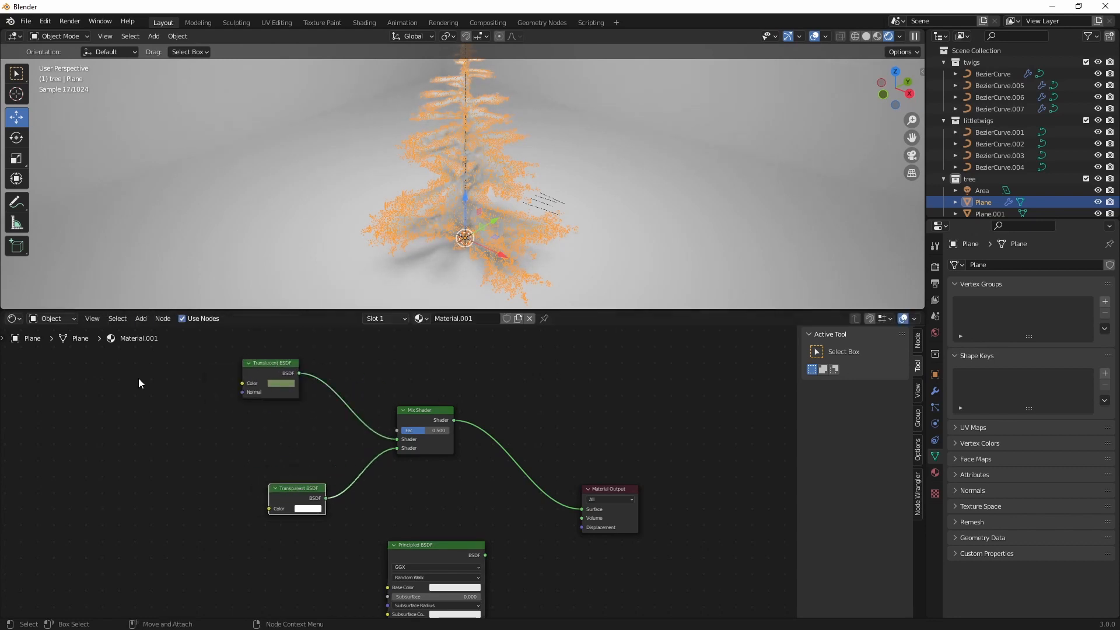
# Switch the node area from the Shader Editor to the Geometry Node Editor and bring the tree's Group Output into reach.
pyautogui.click(13, 319)
pyautogui.click(12, 319)
pyautogui.click(13, 319)
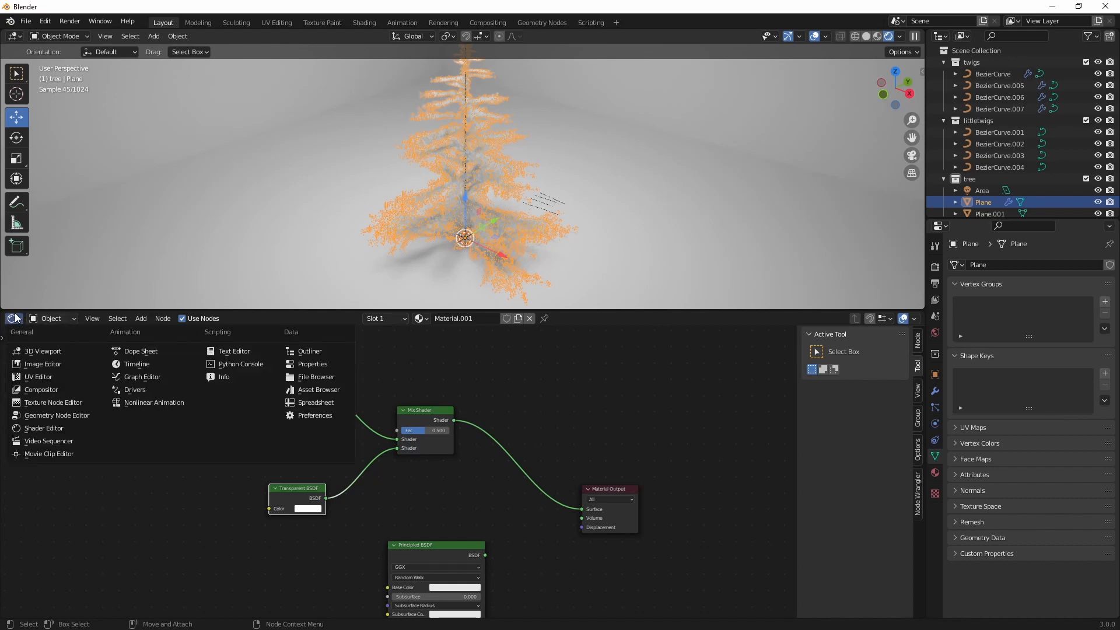
pyautogui.click(59, 415)
pyautogui.moveTo(463, 437); pyautogui.dragTo(316, 318, button='middle')
pyautogui.moveTo(345, 194); pyautogui.dragTo(454, 168, button='middle')
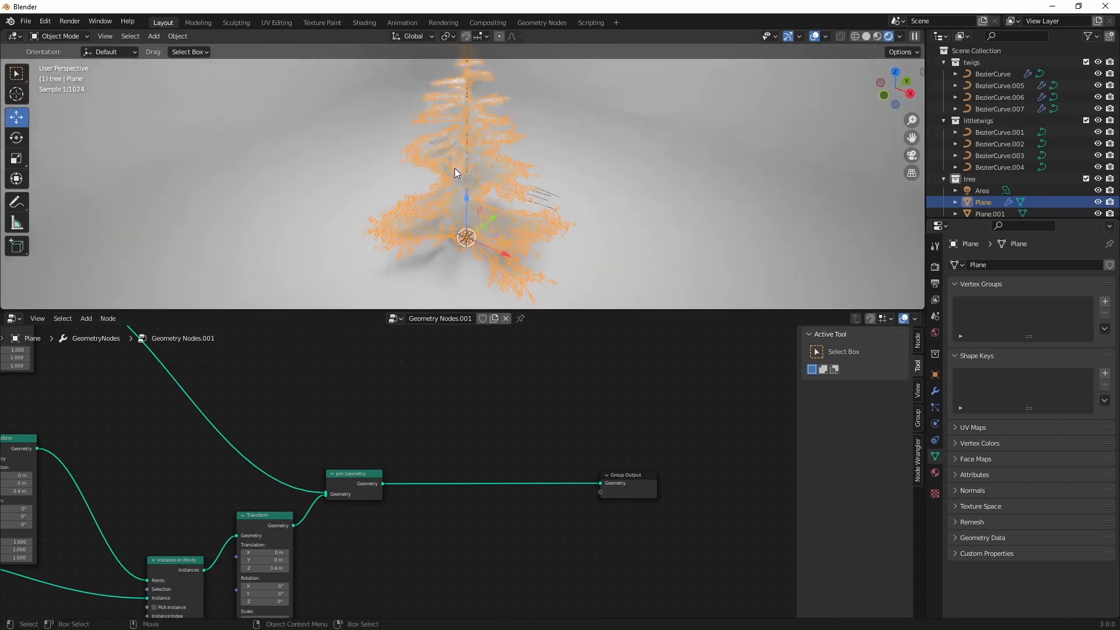
pyautogui.scroll(6, 460, 179)
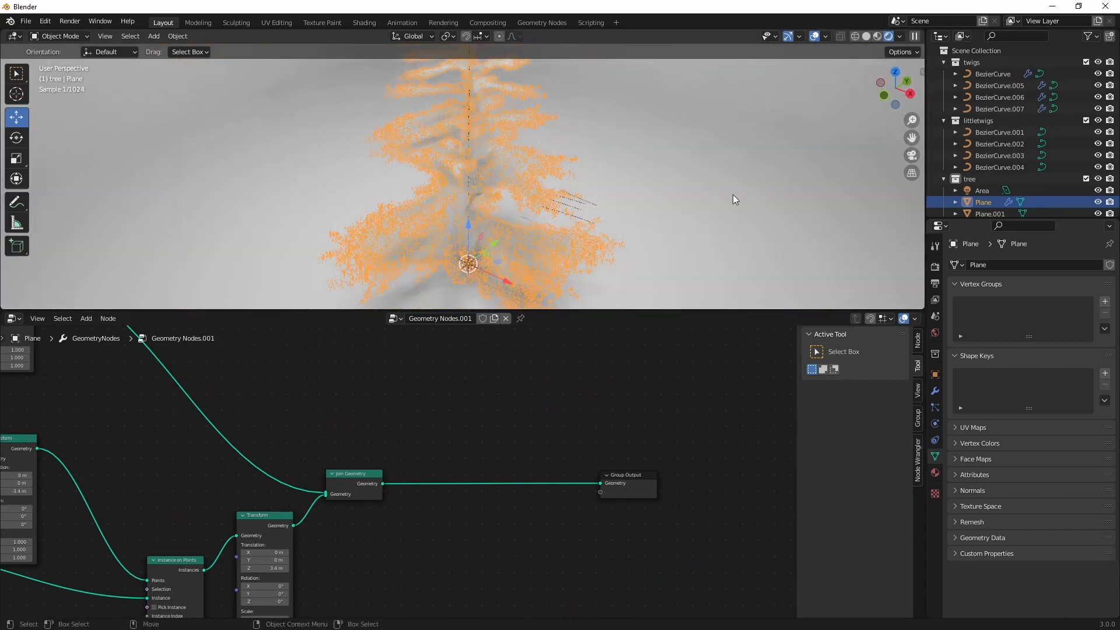
pyautogui.click(470, 179)
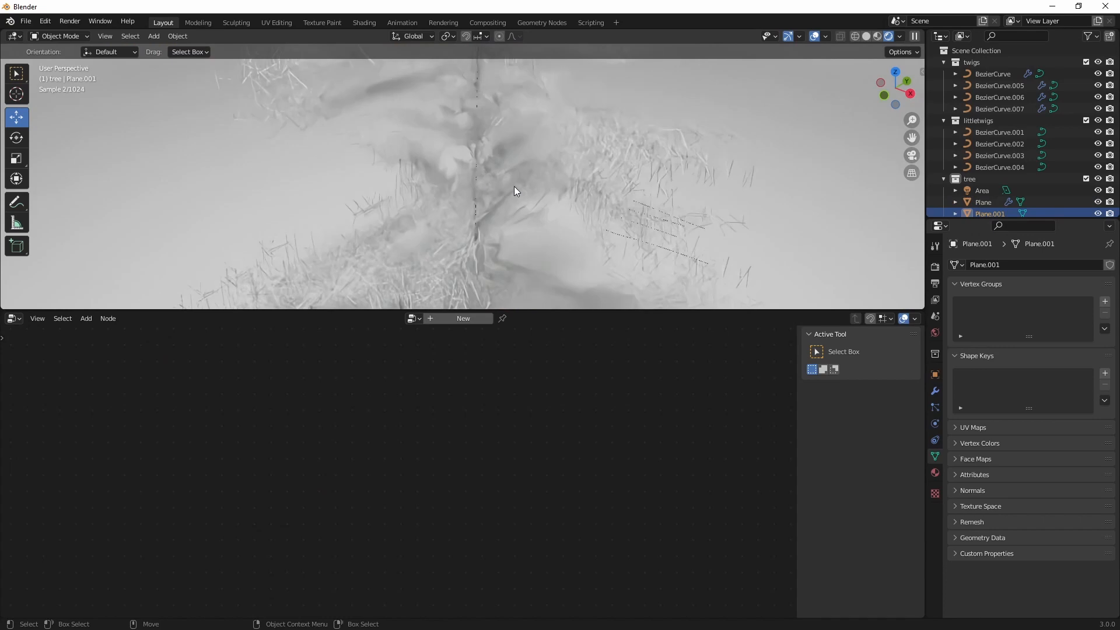
# Try inserting a Realize Instances node between Join Geometry and Group Output in the tree's node setup.
pyautogui.click(513, 187)
pyautogui.hotkey('shift', 'a')
pyautogui.write('s')
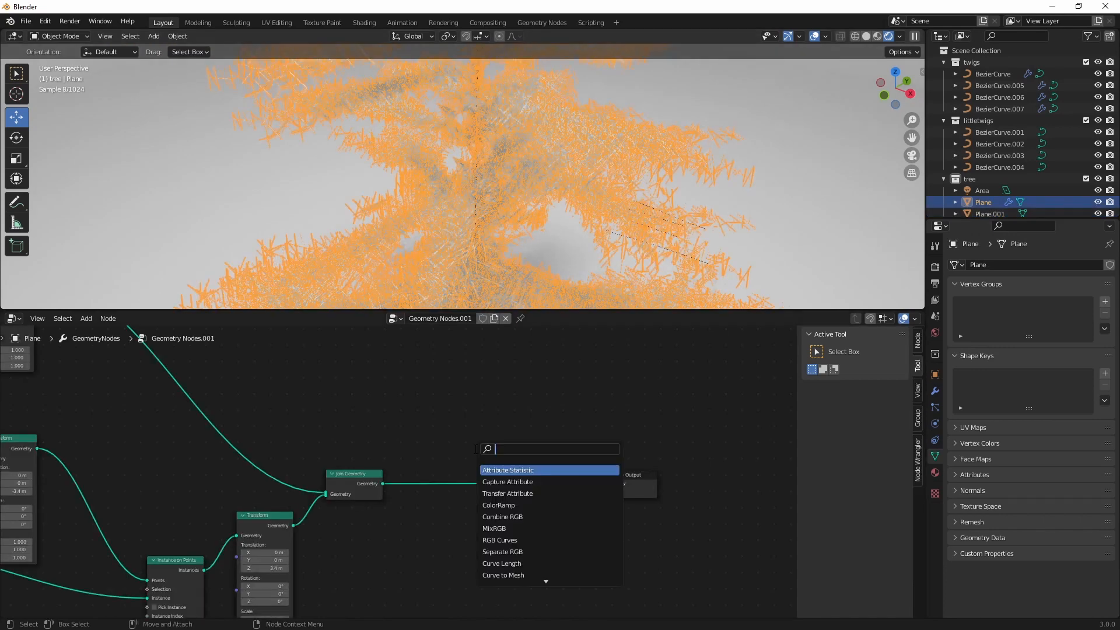
pyautogui.write('reali')
pyautogui.press('Return')
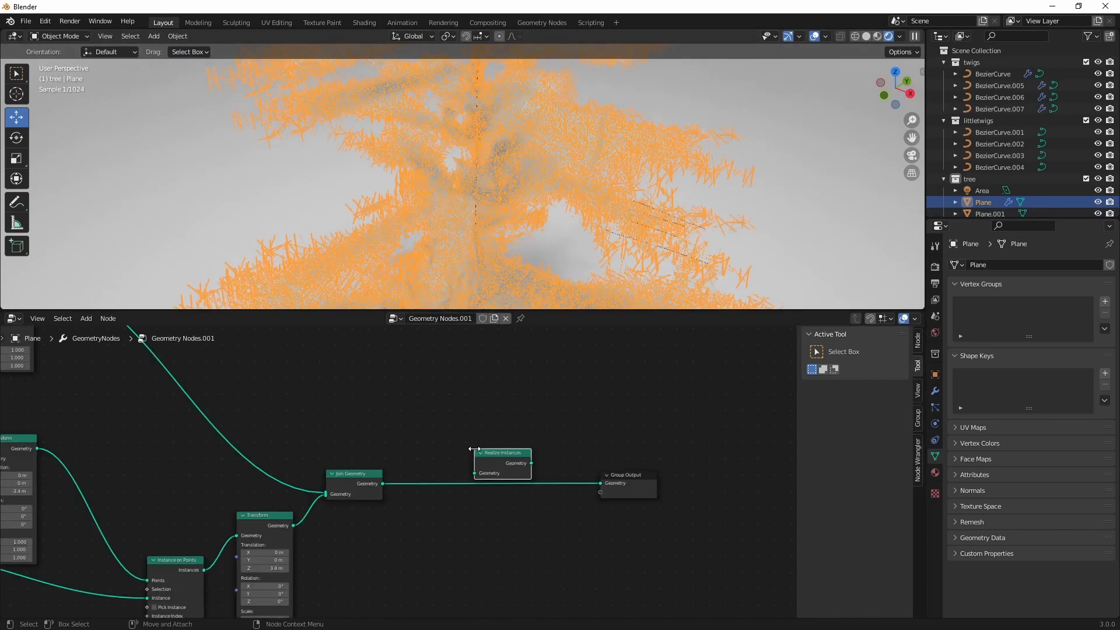
pyautogui.click(501, 474)
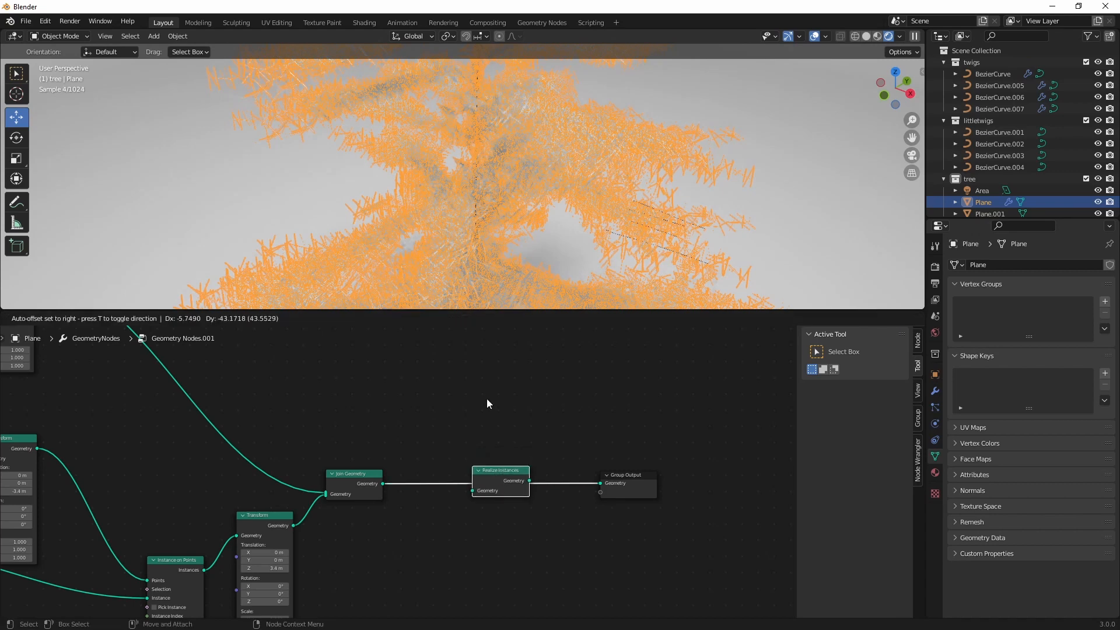
# Remove the Realize Instances node while keeping Join Geometry linked to Group Output.
pyautogui.click(818, 207)
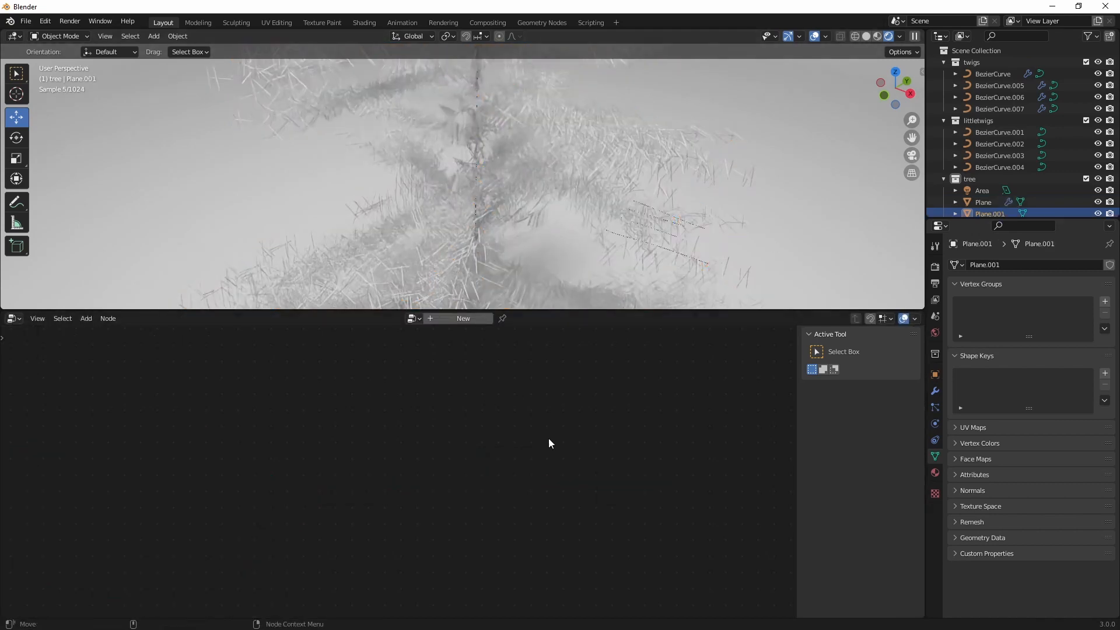
pyautogui.click(519, 212)
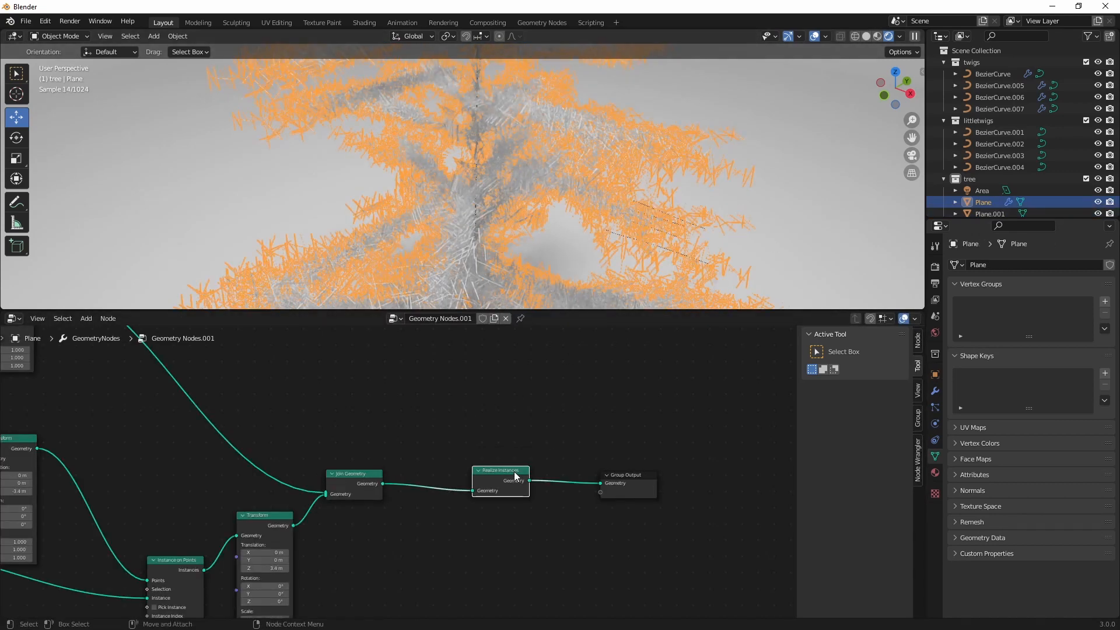
pyautogui.hotkey('ctrl', 'x')
pyautogui.hotkey('shift', 'a')
pyautogui.press('s')
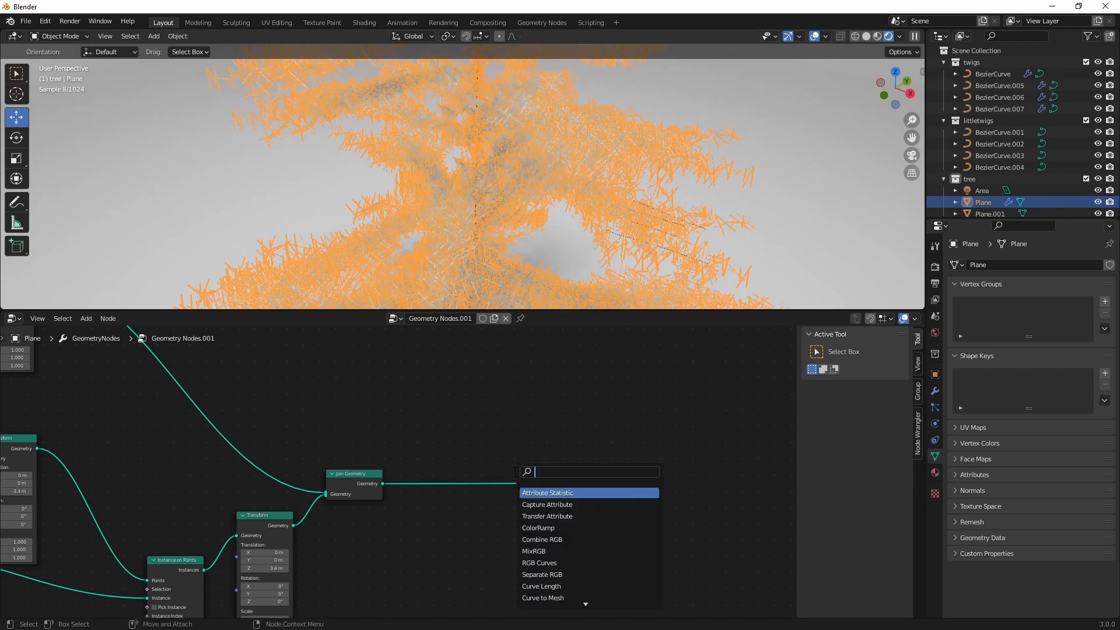
pyautogui.press('Escape')
# Insert a Set Material node between Join Geometry and Group Output and assign Material.001 to it.
pyautogui.scroll(-4, 478, 439)
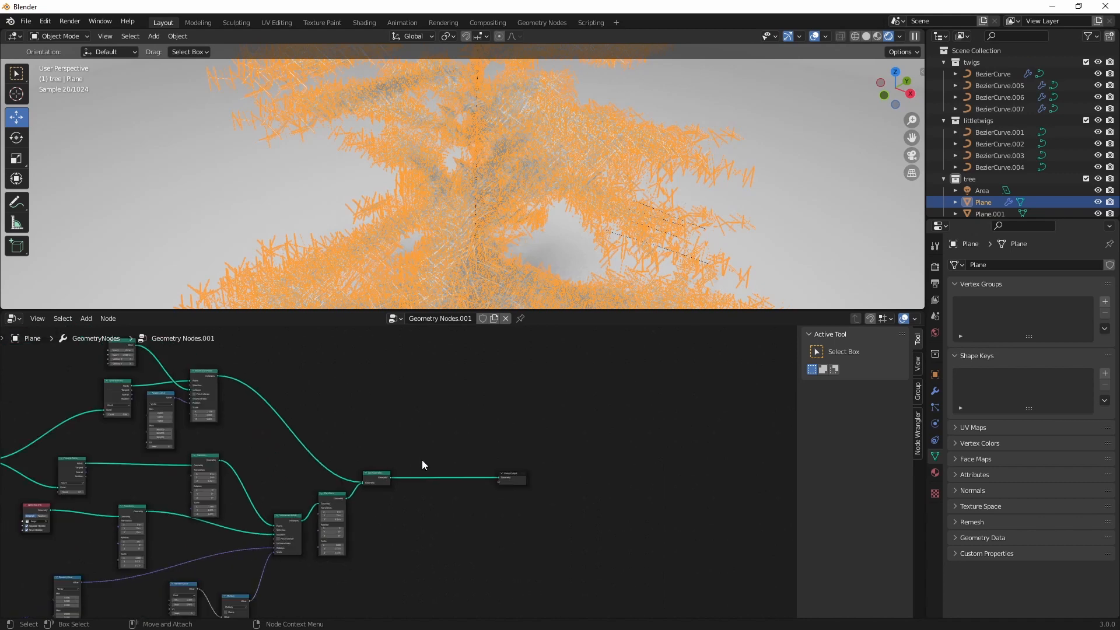
pyautogui.moveTo(422, 463); pyautogui.dragTo(462, 437, button='middle')
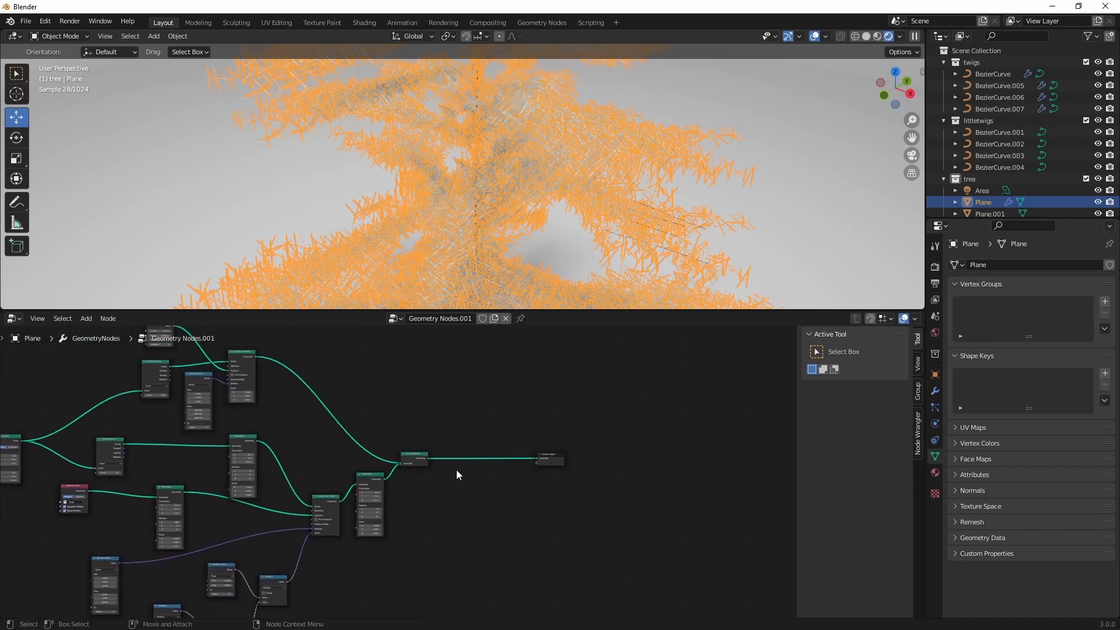
pyautogui.scroll(3, 492, 470)
pyautogui.moveTo(473, 486); pyautogui.dragTo(461, 485, button='middle')
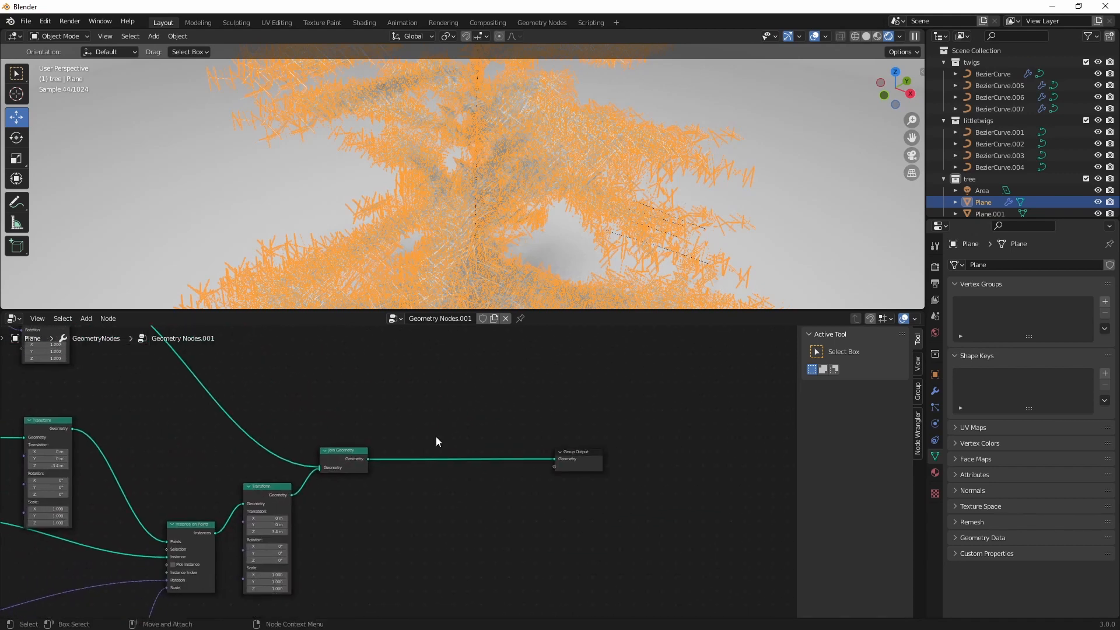
pyautogui.hotkey('shift', 'a')
pyautogui.press('s')
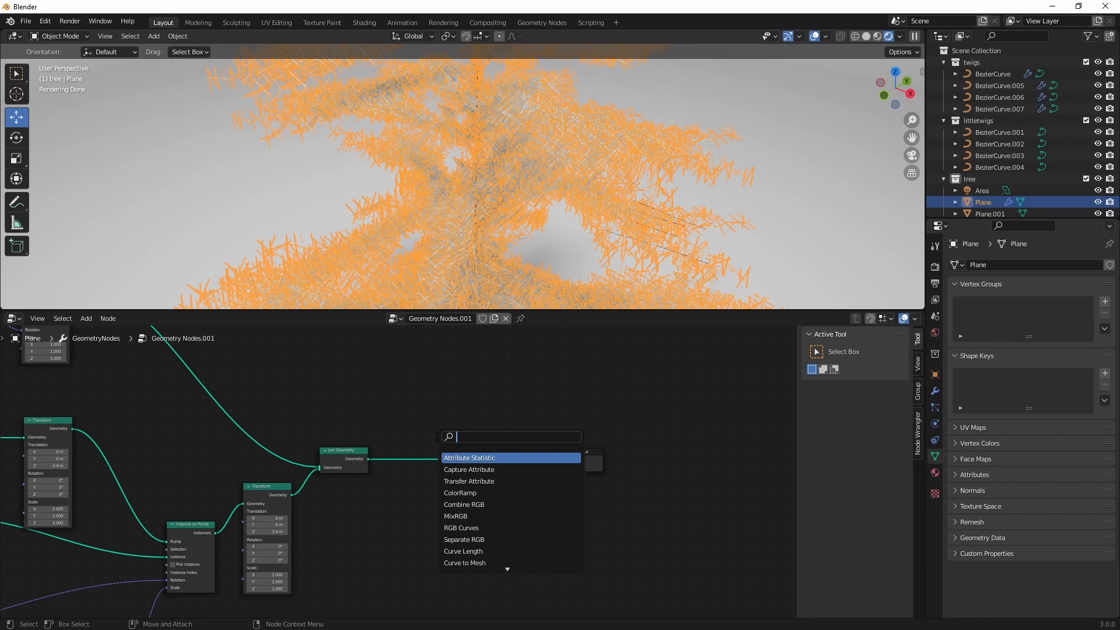
pyautogui.write('set mat')
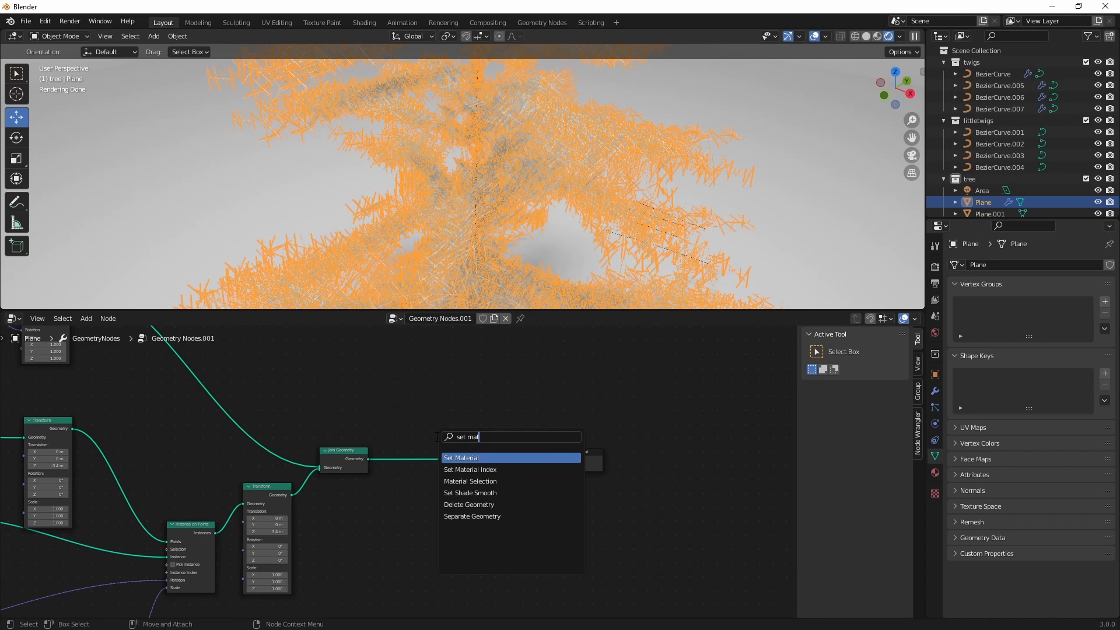
pyautogui.press('Return')
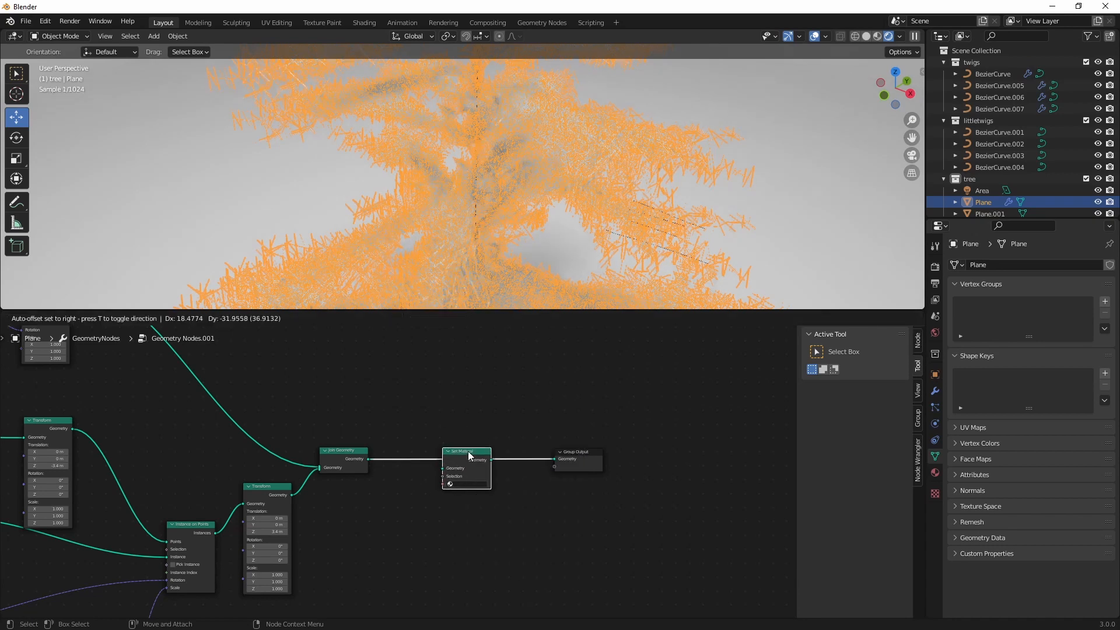
pyautogui.click(471, 455)
pyautogui.click(469, 482)
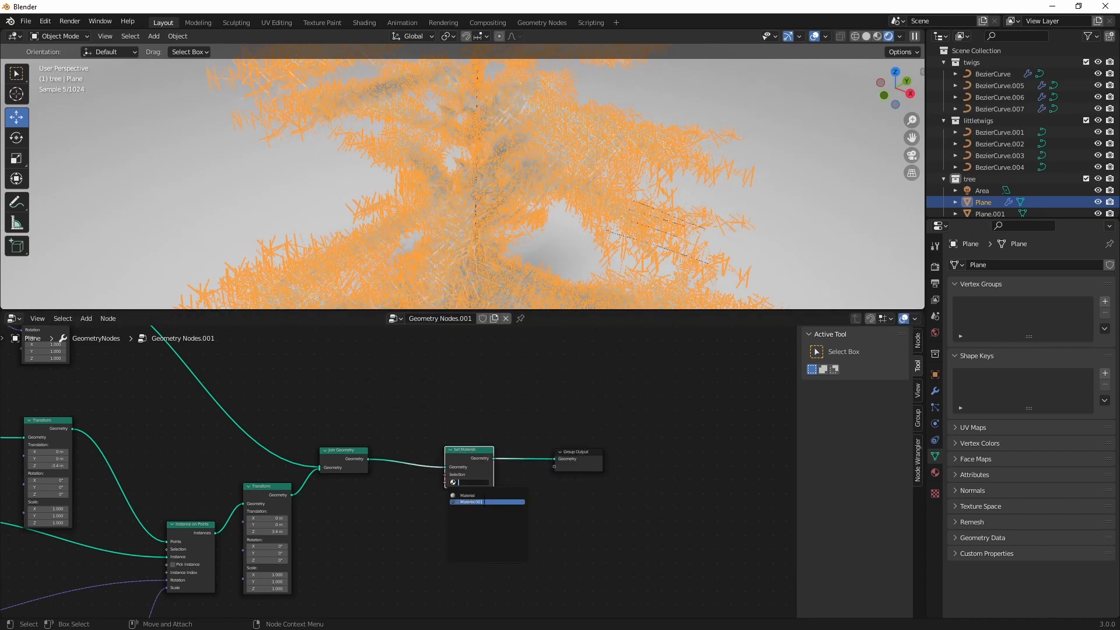
pyautogui.click(483, 502)
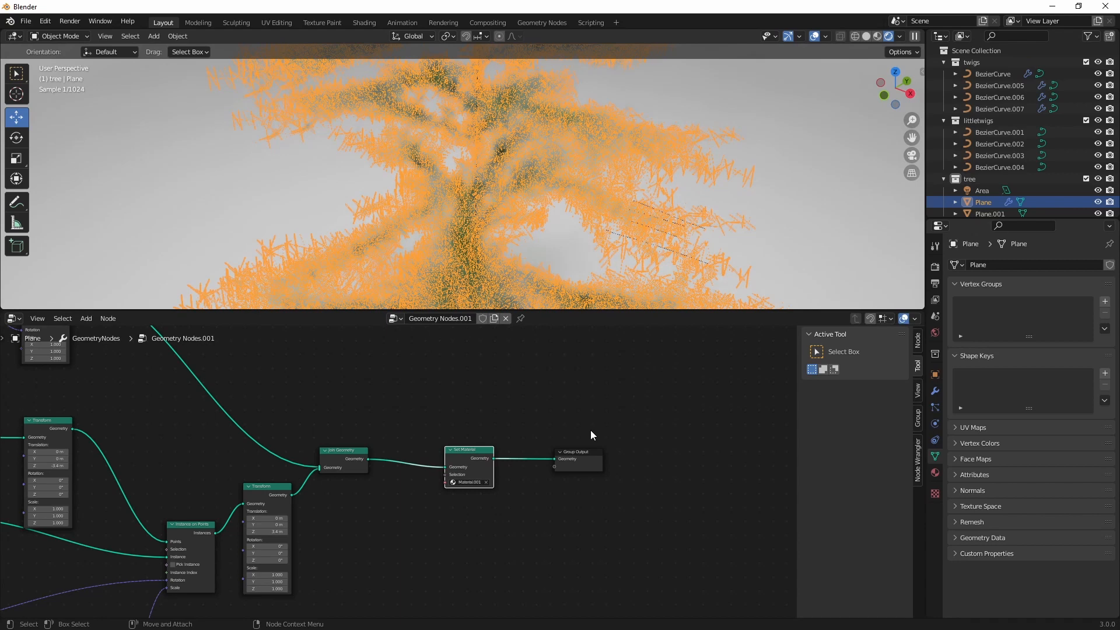
# Return the node area to the Shader Editor and rename the tree's material to "needles".
pyautogui.click(13, 319)
pyautogui.click(42, 428)
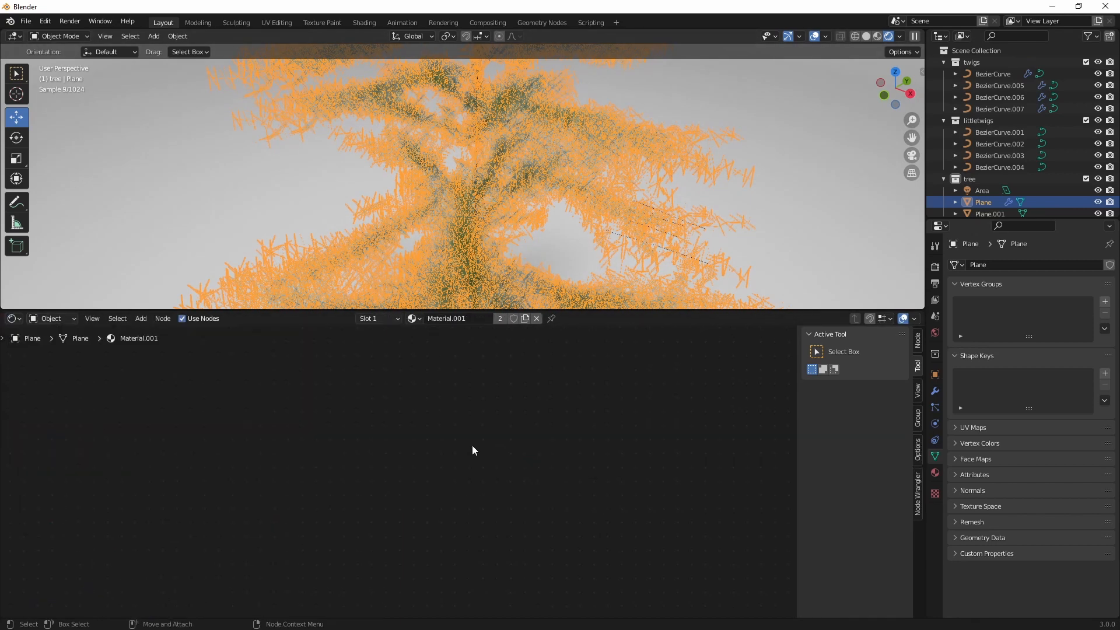
pyautogui.press('KP_Decimal')
pyautogui.scroll(-3, 478, 455)
pyautogui.scroll(5, 477, 455)
pyautogui.moveTo(460, 483); pyautogui.dragTo(312, 482, button='middle')
pyautogui.click(466, 318)
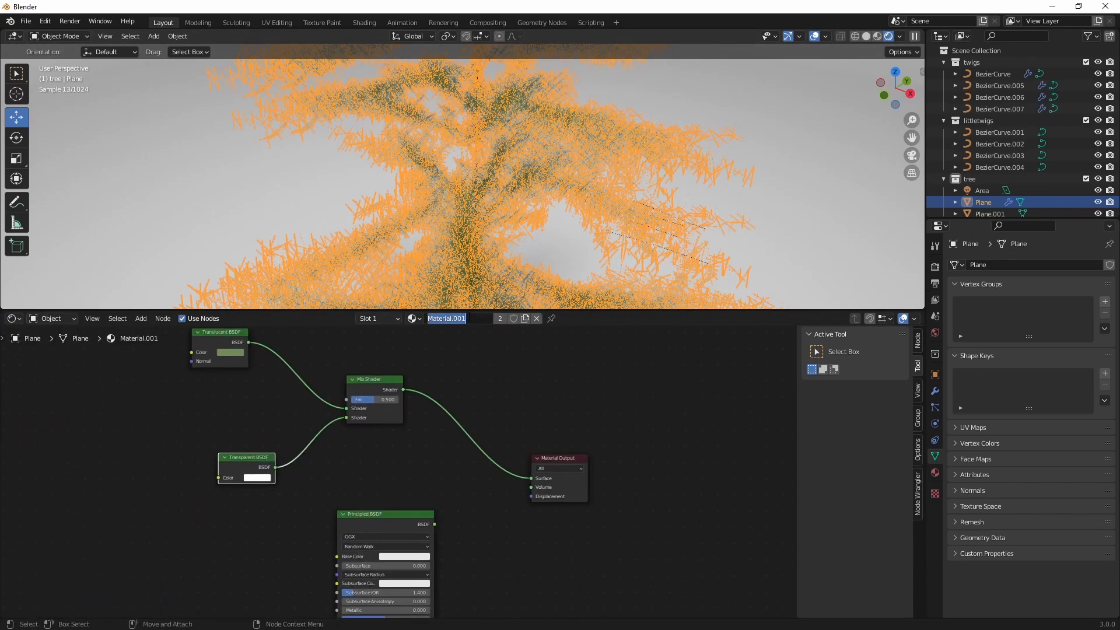
pyautogui.write('needles')
pyautogui.press('Return')
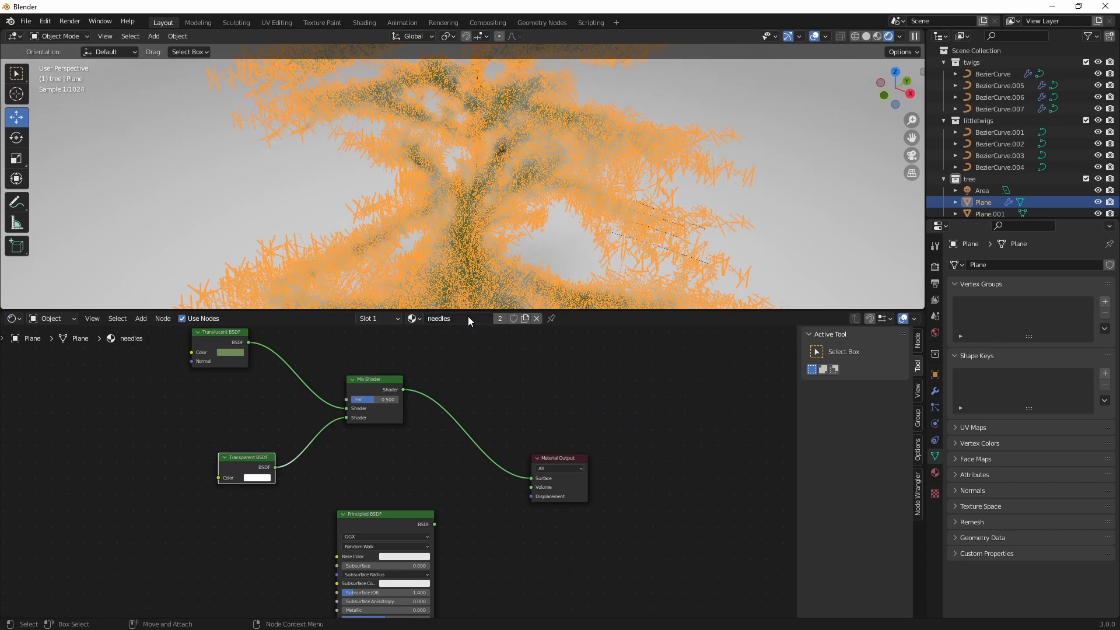
# Enlarge the 3D viewport at the expense of the Shader Editor and select the tree again.
pyautogui.click(552, 178)
pyautogui.press('KP_Decimal')
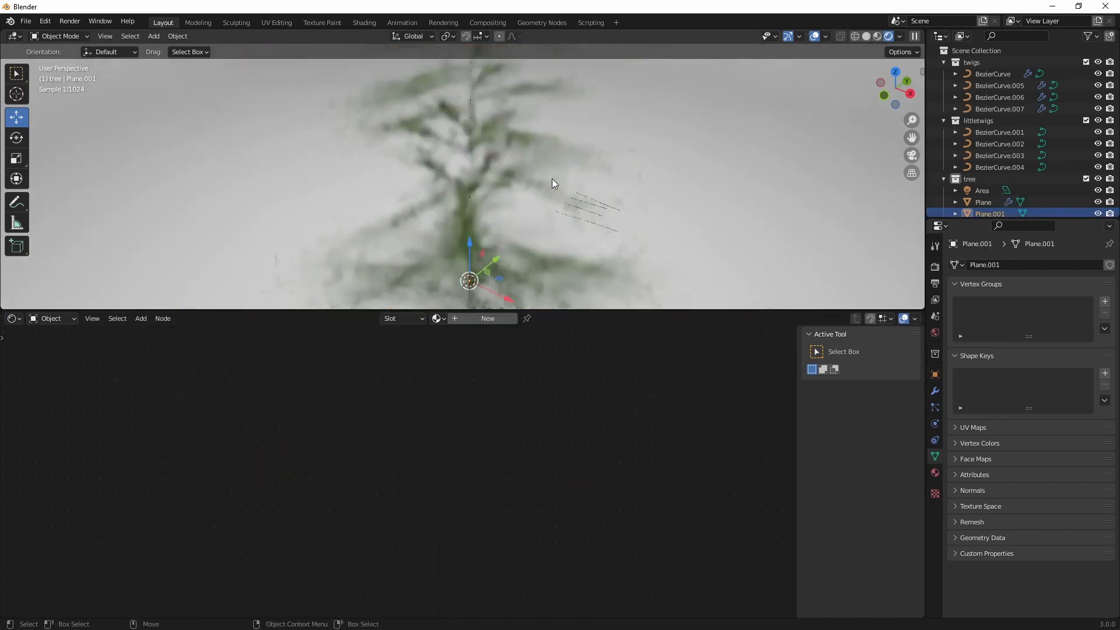
pyautogui.keyDown('shift'); pyautogui.moveTo(505, 171); pyautogui.dragTo(516, 193, button='middle'); pyautogui.keyUp('shift')
pyautogui.scroll(-1, 516, 194)
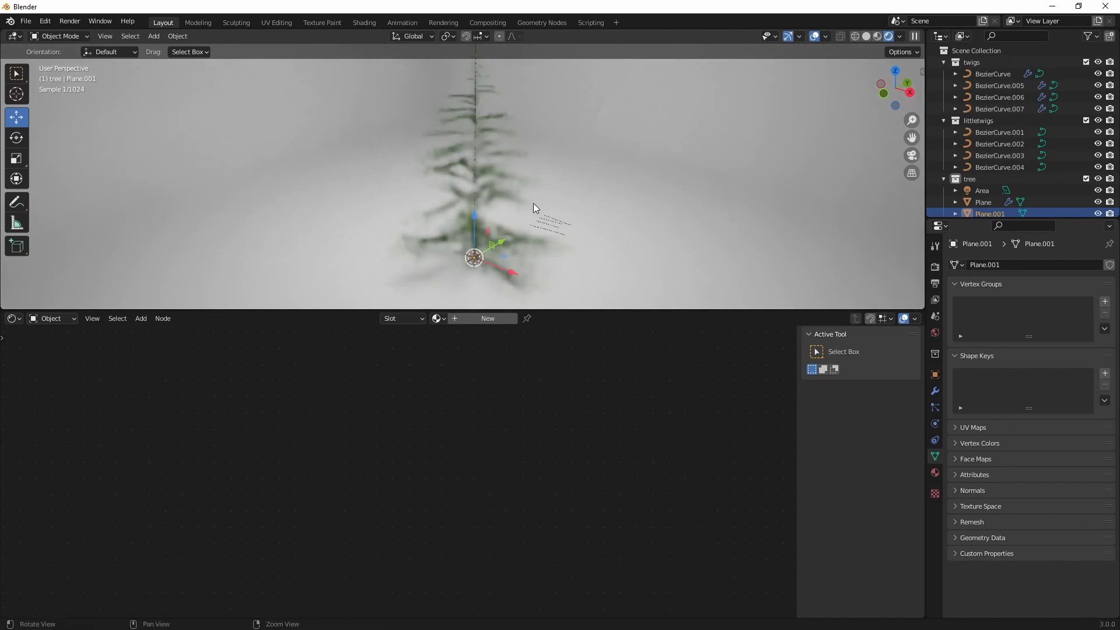
pyautogui.moveTo(591, 311); pyautogui.dragTo(591, 433)
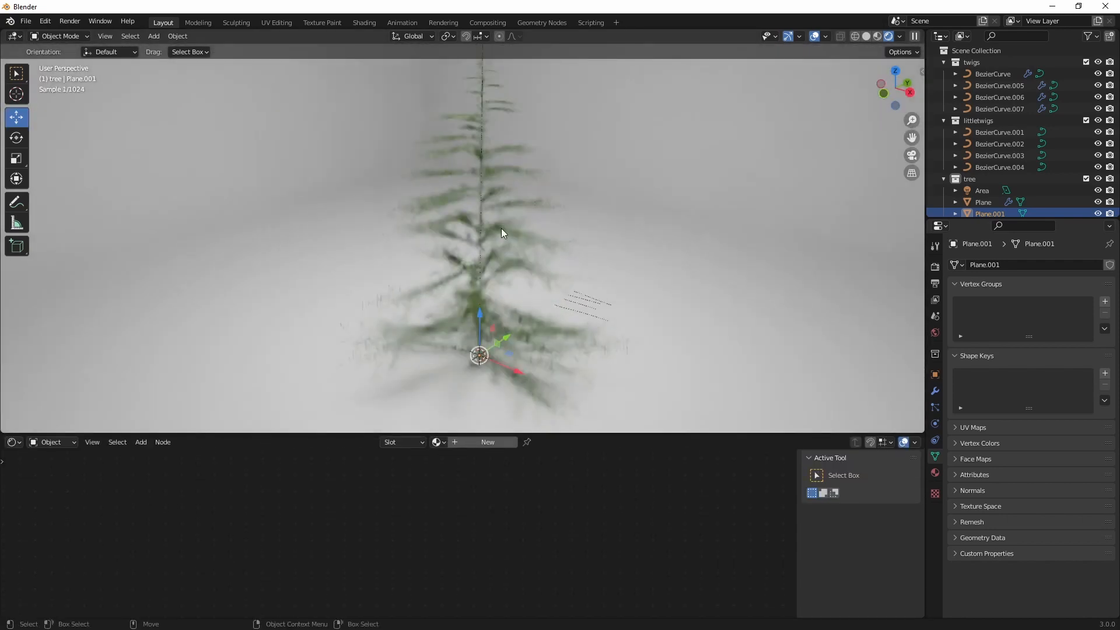
pyautogui.scroll(5, 502, 228)
pyautogui.click(528, 223)
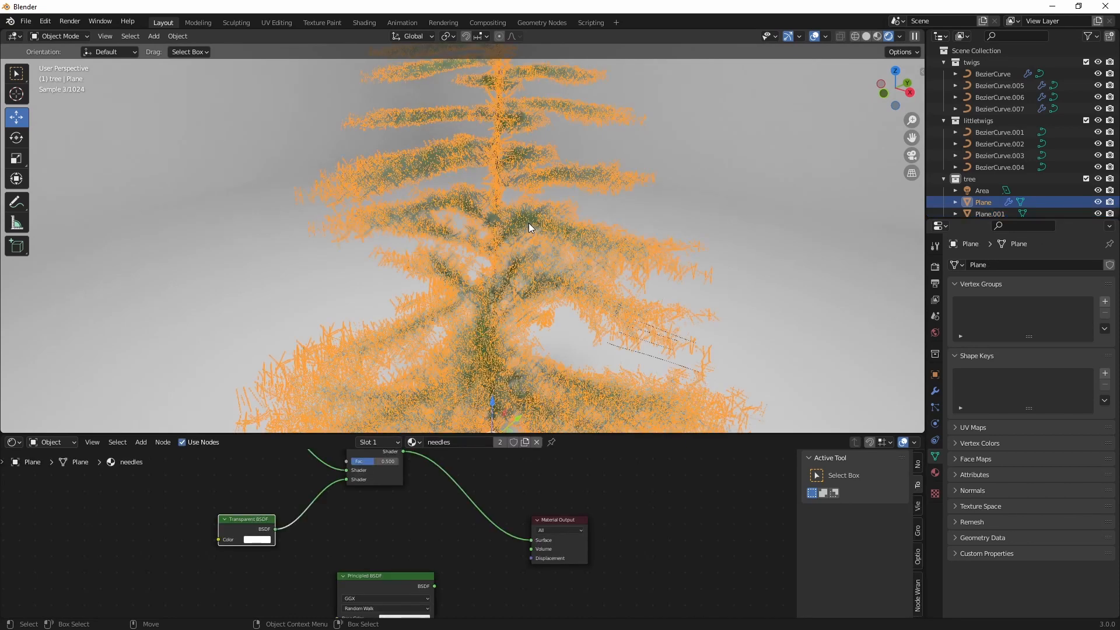
# Select the first curve in the twigs collection and display its node tree in the Geometry Node Editor.
pyautogui.moveTo(620, 491); pyautogui.dragTo(539, 529, button='middle')
pyautogui.scroll(-2, 539, 529)
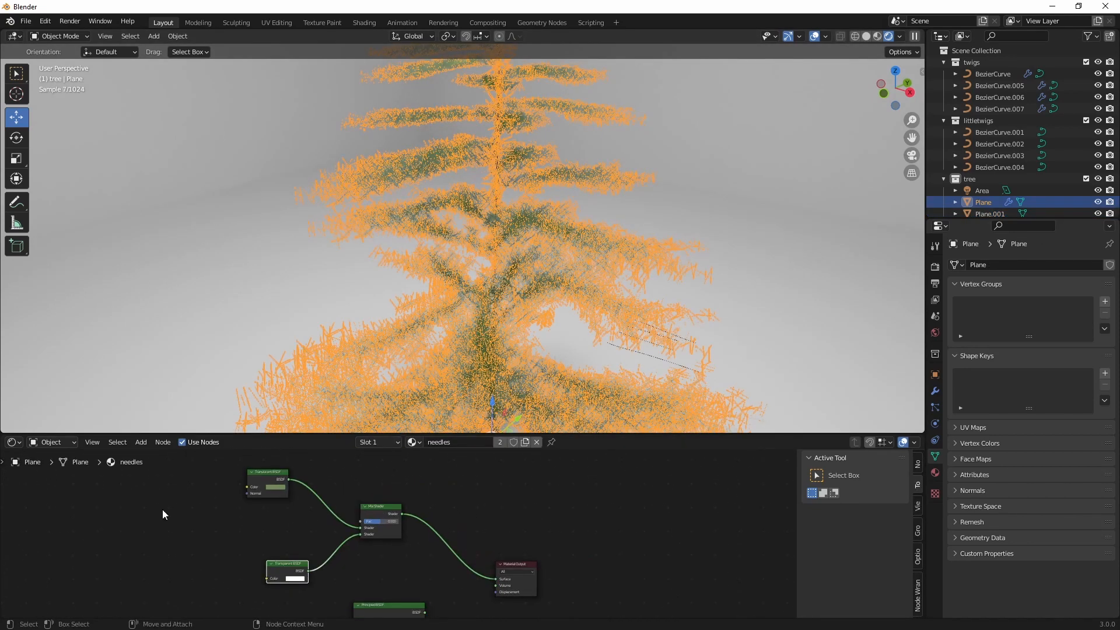
pyautogui.click(14, 443)
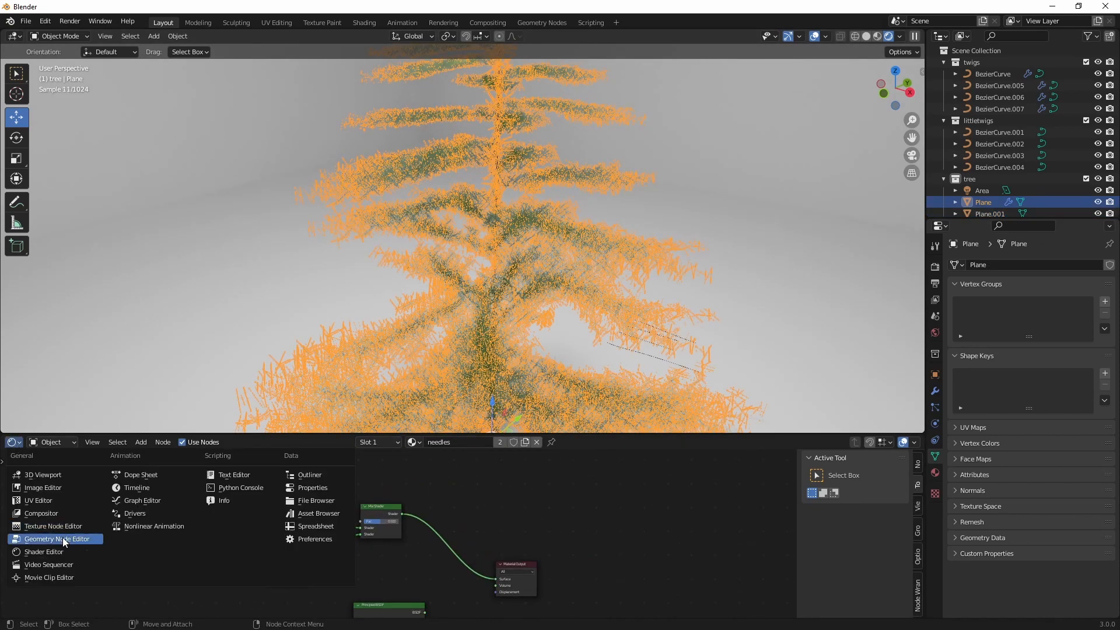
pyautogui.click(1009, 135)
pyautogui.click(1008, 72)
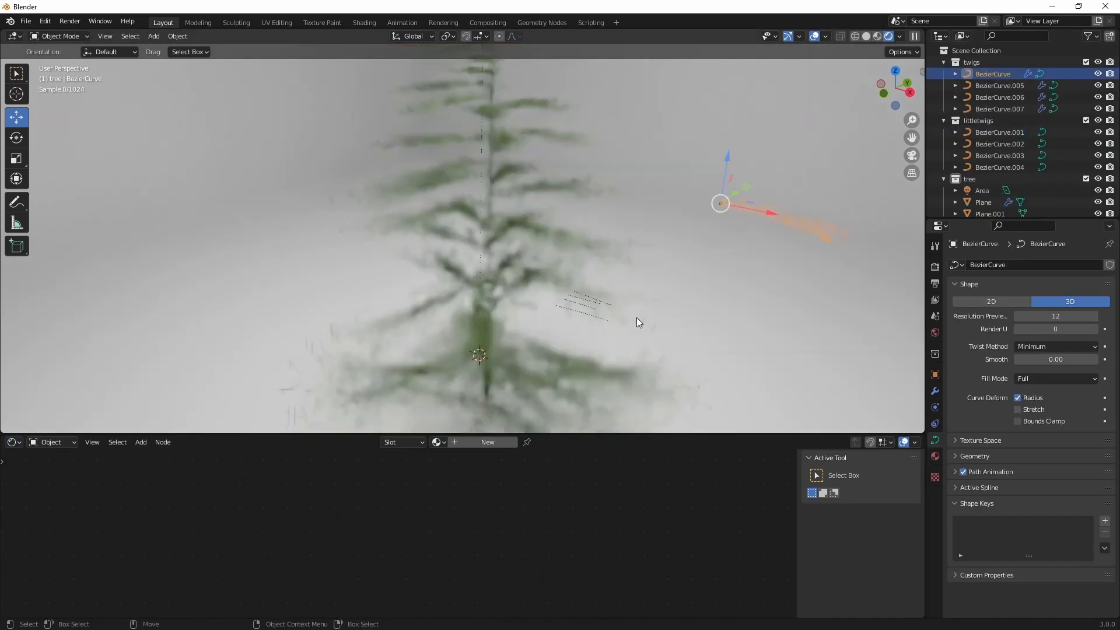
pyautogui.click(999, 133)
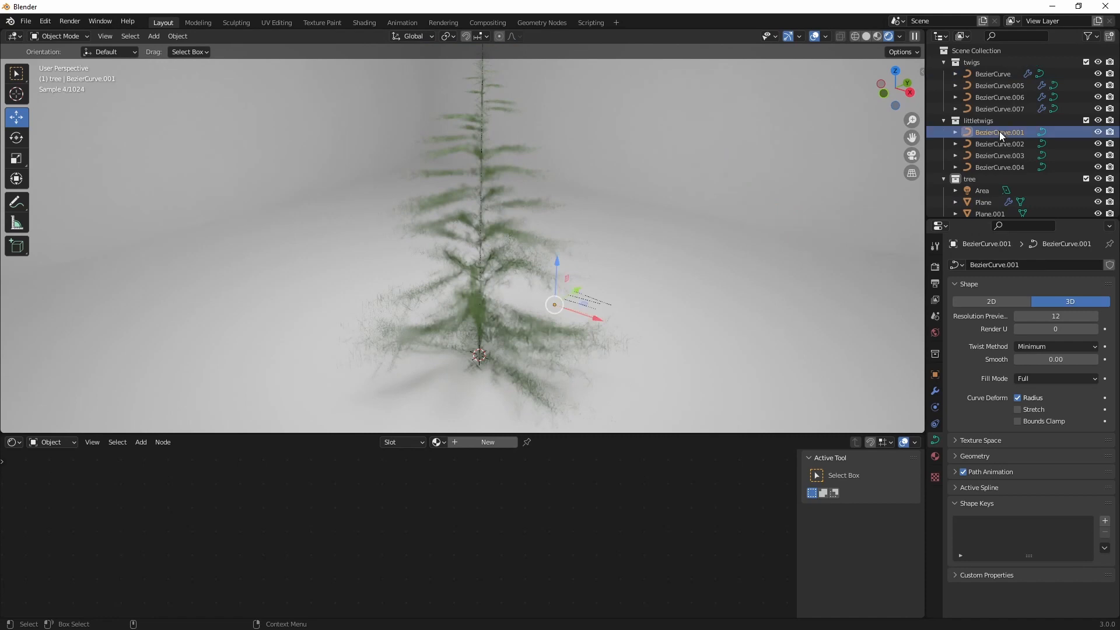
pyautogui.click(999, 74)
pyautogui.click(14, 442)
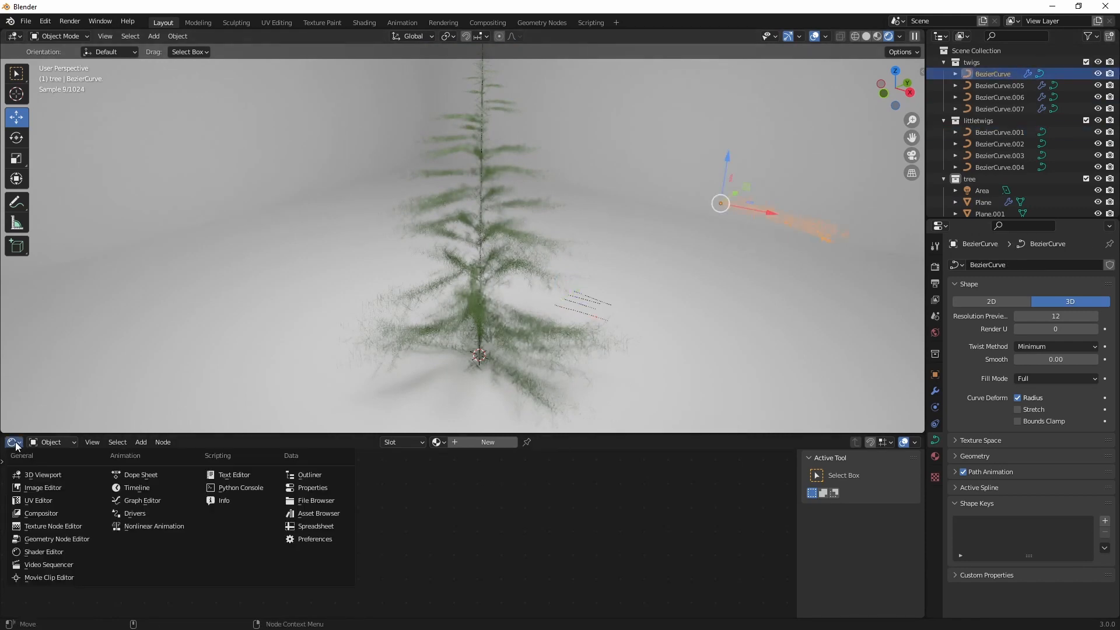
pyautogui.click(10, 444)
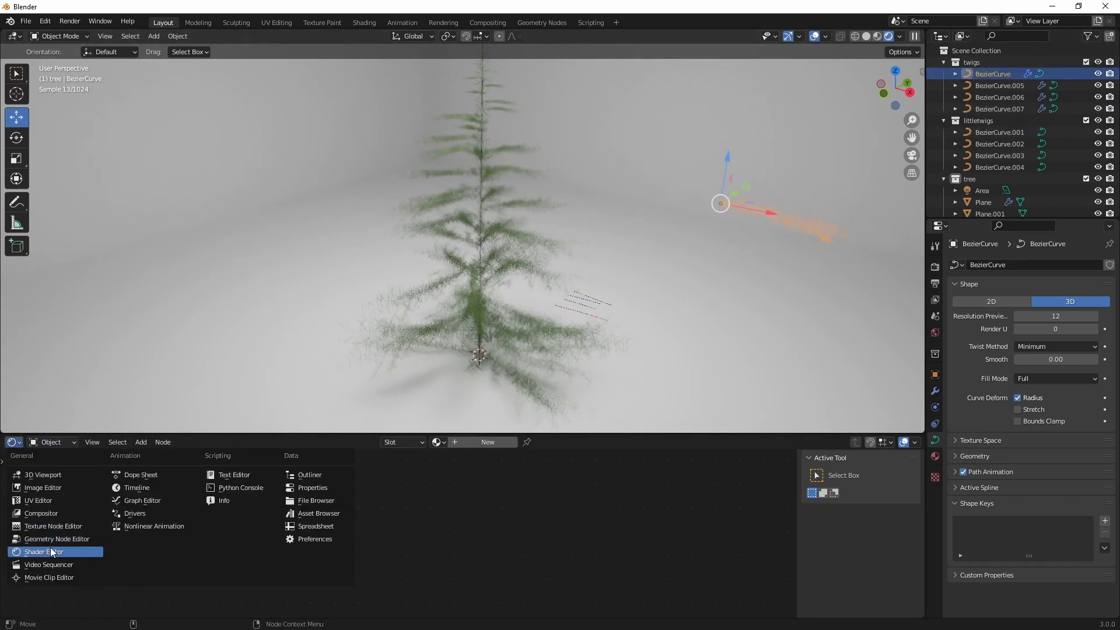
pyautogui.click(61, 539)
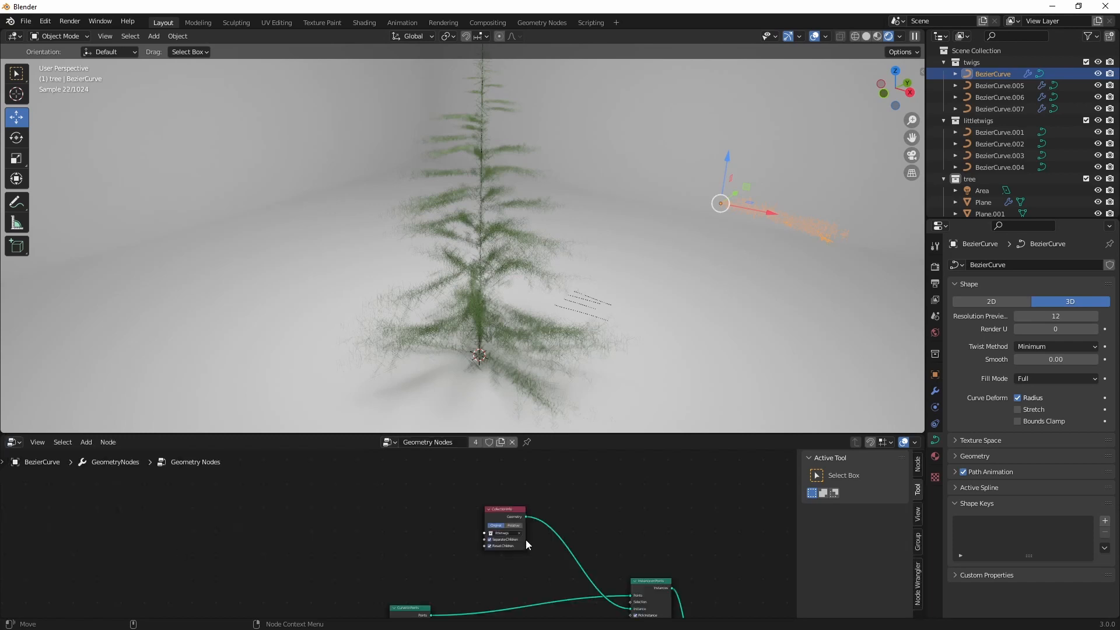
# Enlarge the node area and set the Length of the twig's Curve to Points node to 0.01 m.
pyautogui.moveTo(526, 540); pyautogui.dragTo(360, 483, button='middle')
pyautogui.moveTo(556, 570); pyautogui.dragTo(512, 526, button='middle')
pyautogui.moveTo(593, 435); pyautogui.dragTo(593, 306)
pyautogui.scroll(5, 580, 533)
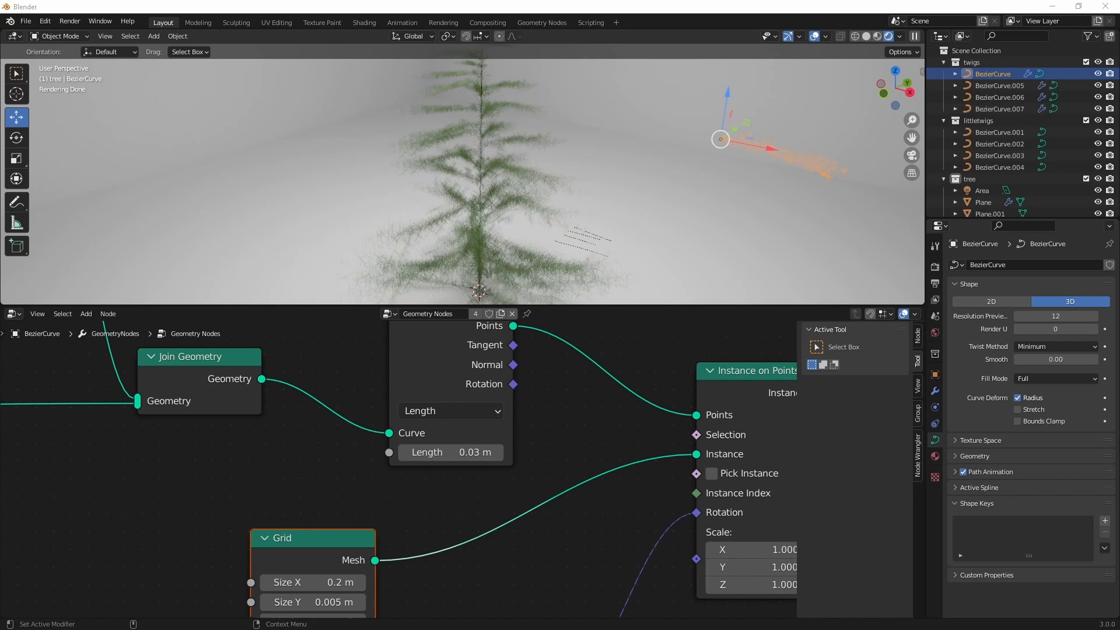
pyautogui.click(444, 452)
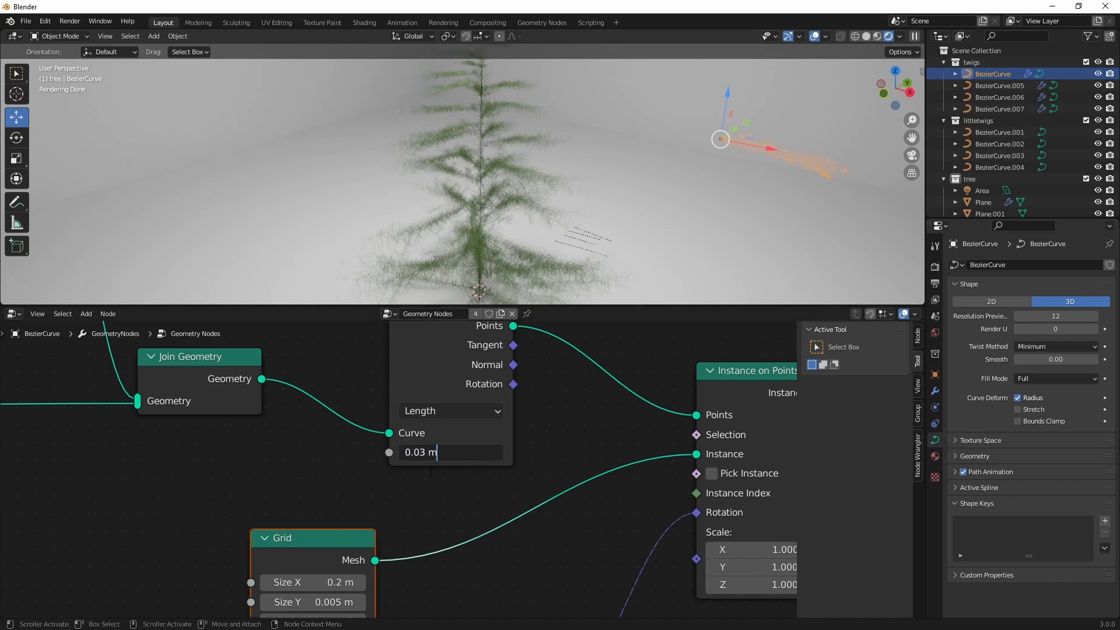
pyautogui.moveTo(437, 452); pyautogui.dragTo(422, 477)
pyautogui.write('1')
pyautogui.press('Return')
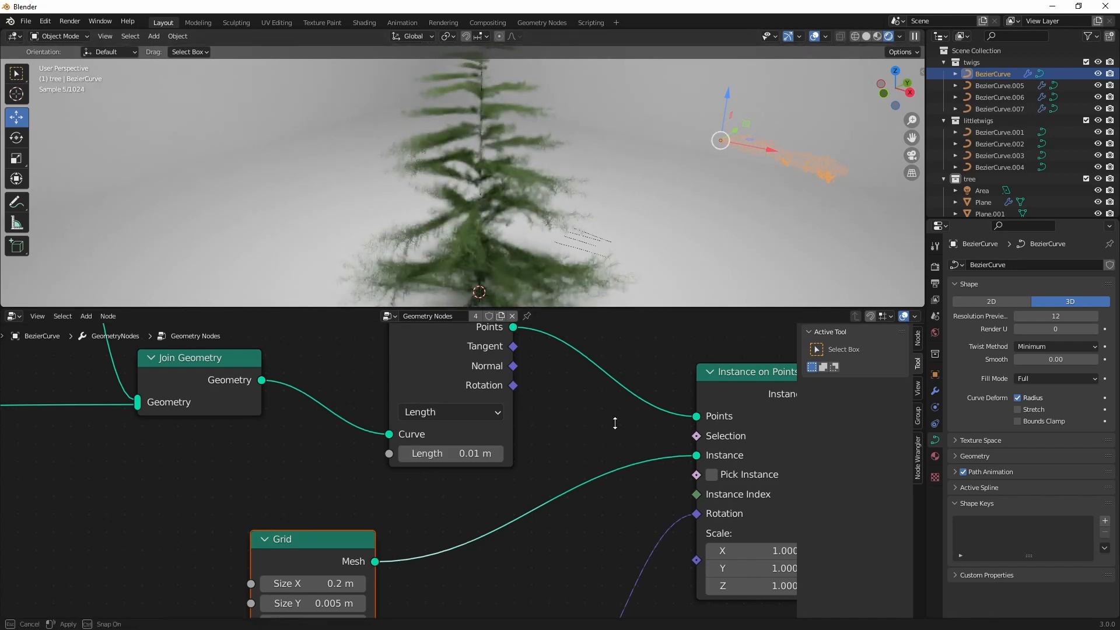
# Enlarge the 3D viewport again, select the tree and hide the viewport overlays.
pyautogui.moveTo(628, 304); pyautogui.dragTo(628, 447)
pyautogui.scroll(-2, 548, 358)
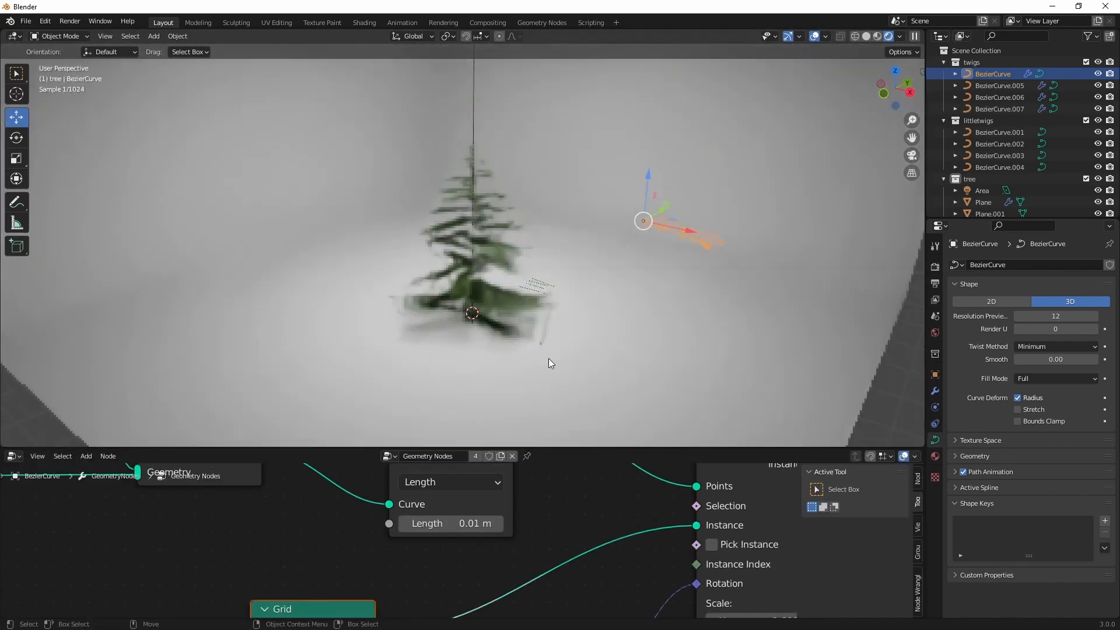
pyautogui.scroll(1, 536, 321)
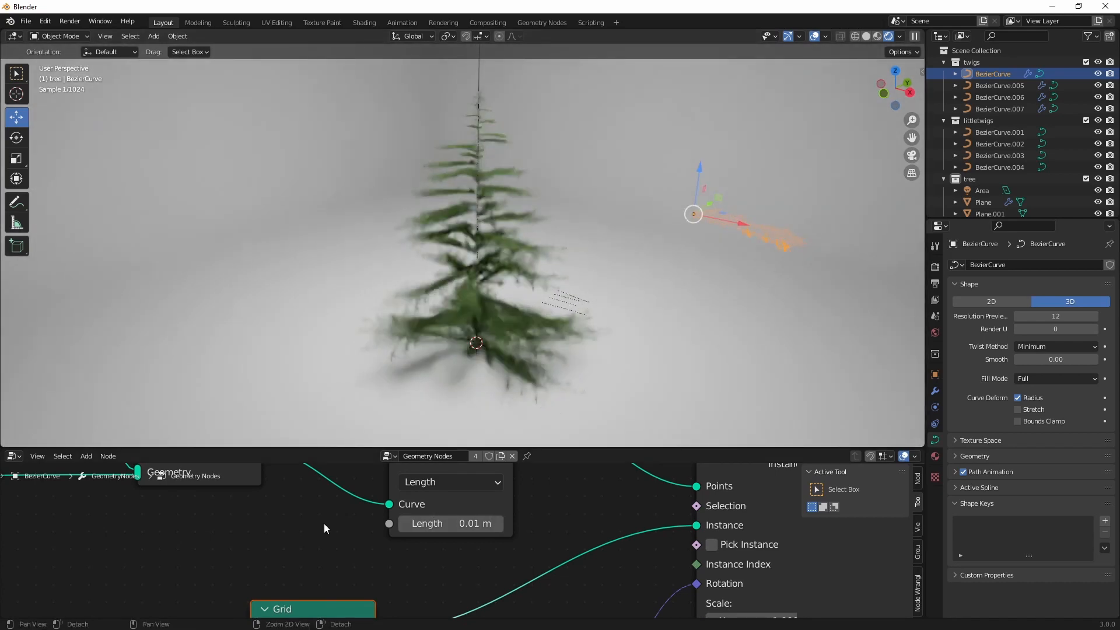
pyautogui.scroll(-5, 323, 523)
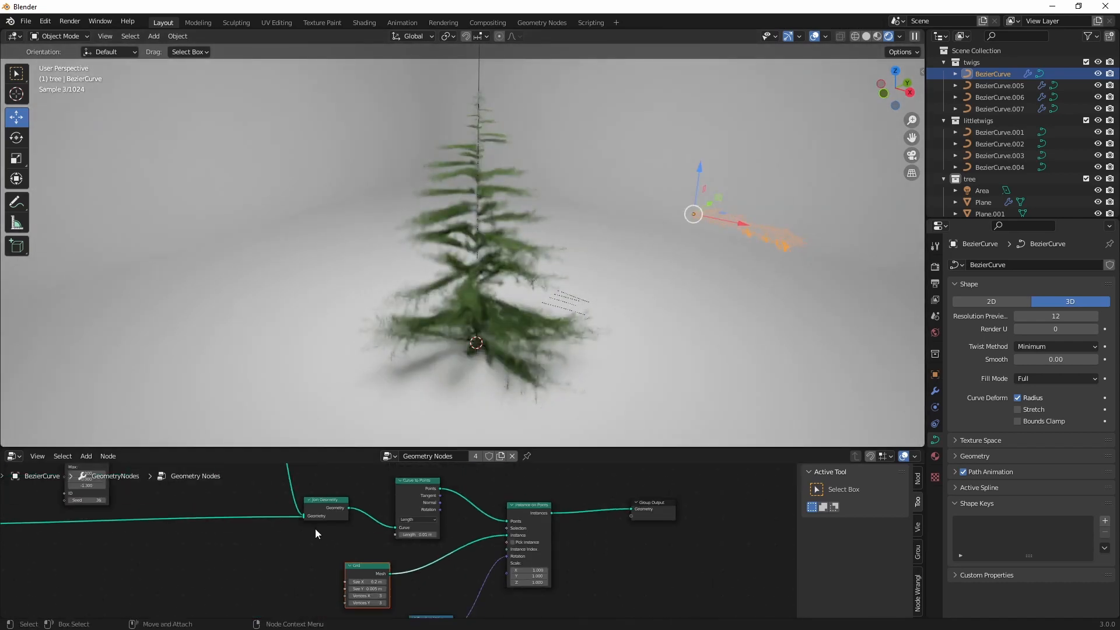
pyautogui.click(523, 327)
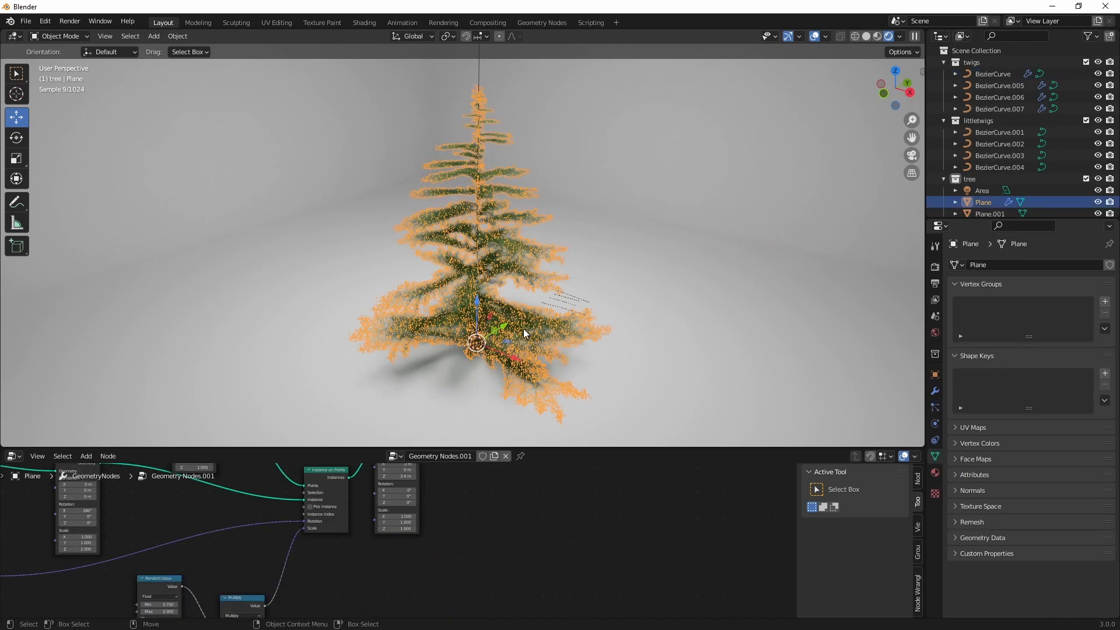
pyautogui.click(814, 37)
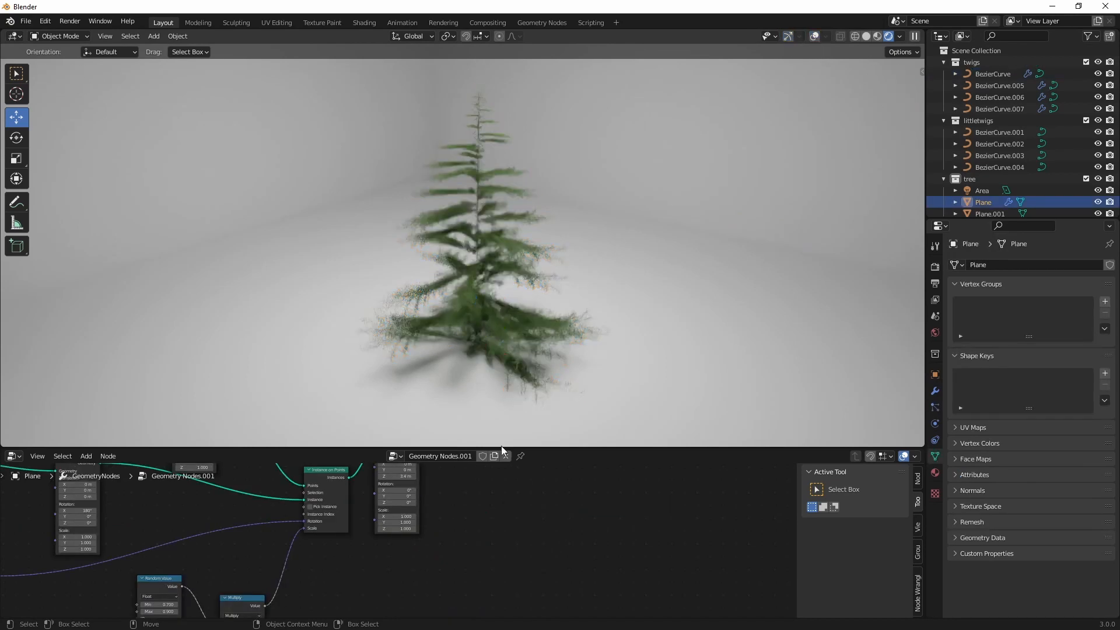
# Set the Count to 4000 on the tree's Curve to Points node that feeds the Grid instances.
pyautogui.scroll(-2, 312, 532)
pyautogui.moveTo(313, 532); pyautogui.dragTo(505, 590, button='middle')
pyautogui.scroll(4, 392, 531)
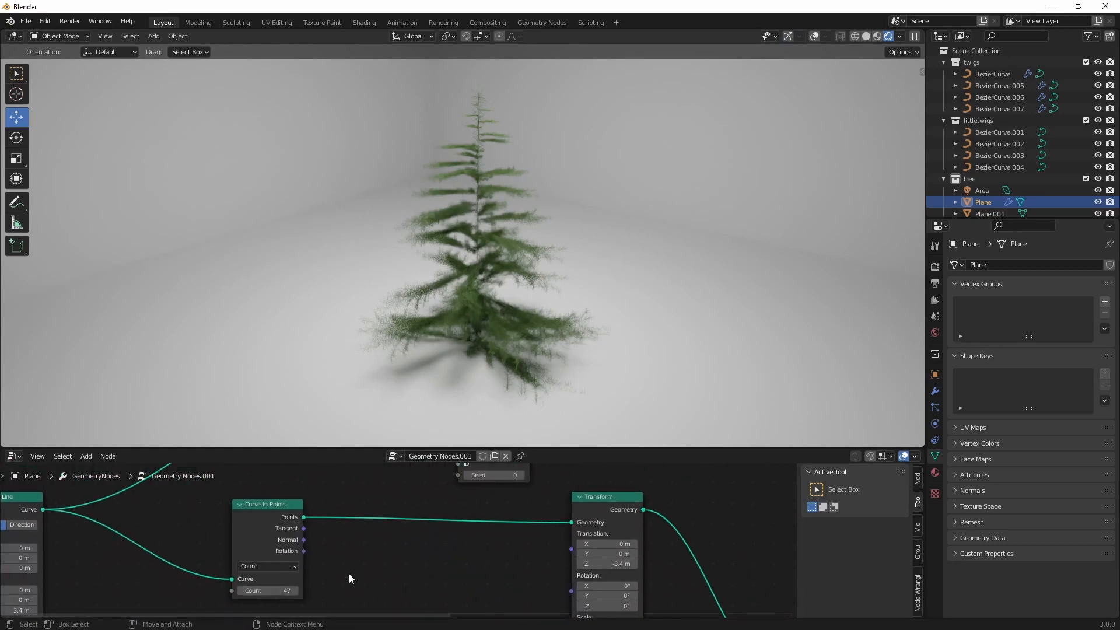
pyautogui.scroll(-5, 348, 573)
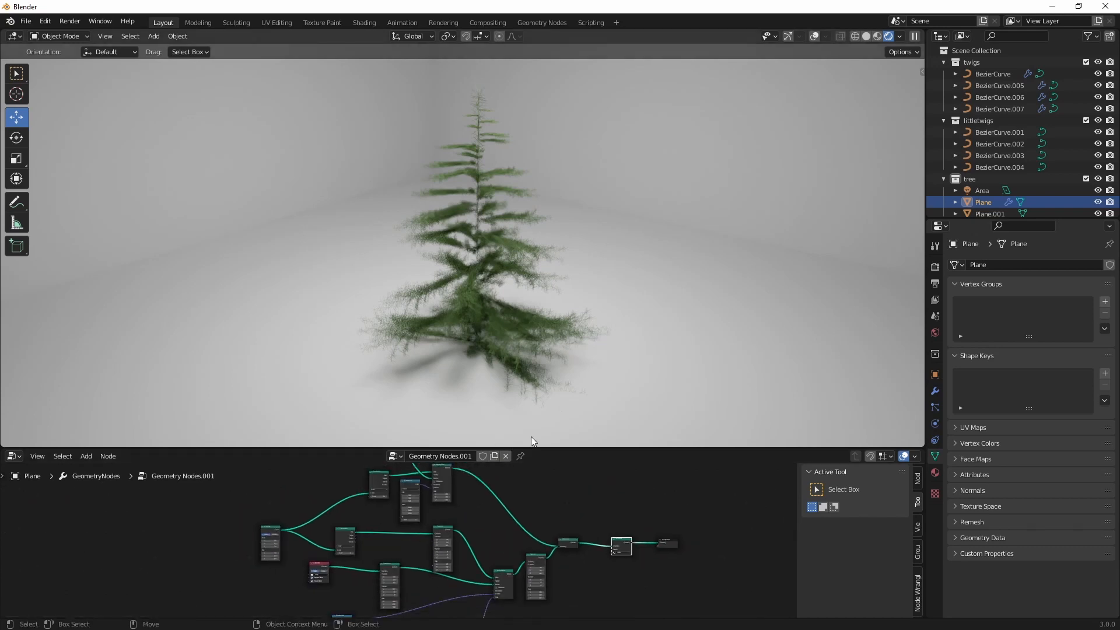
pyautogui.moveTo(535, 447); pyautogui.dragTo(535, 332)
pyautogui.scroll(5, 445, 452)
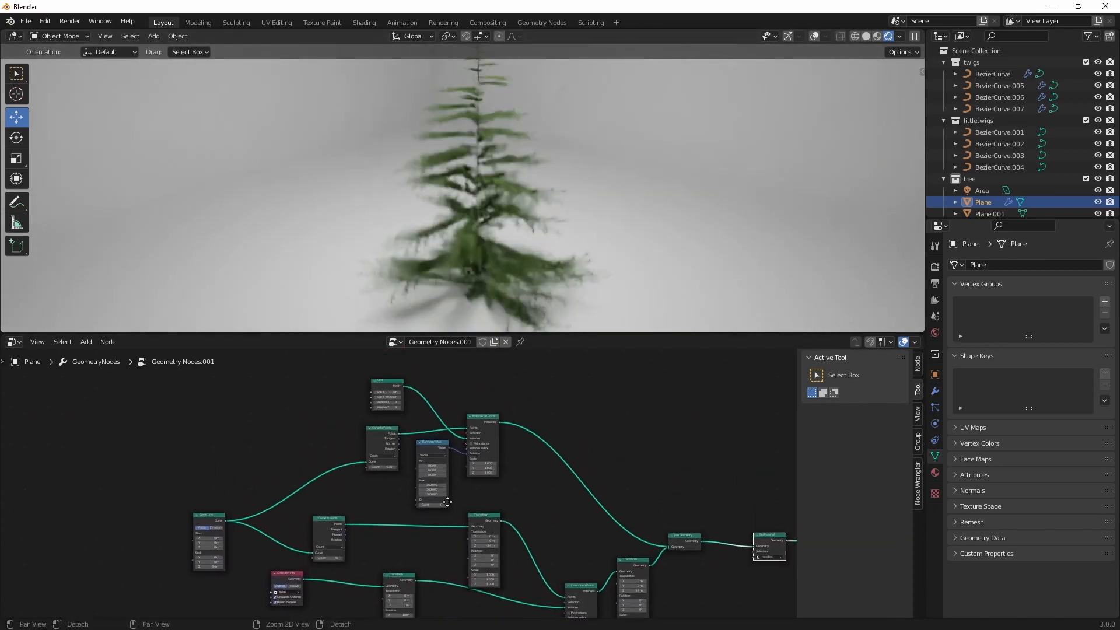
pyautogui.moveTo(353, 483); pyautogui.dragTo(230, 545, button='middle')
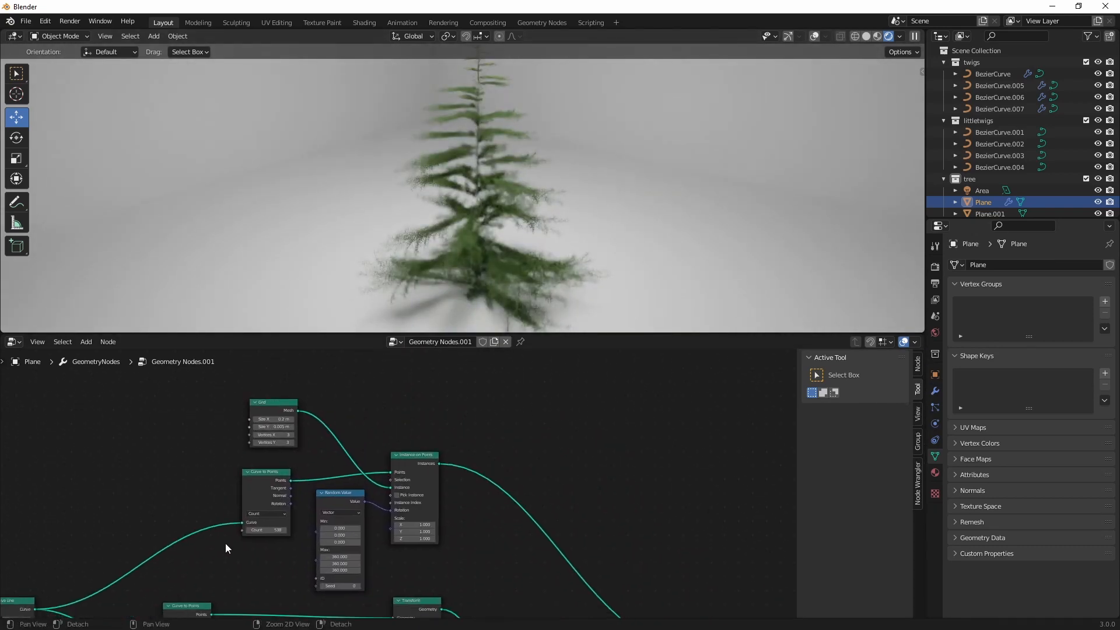
pyautogui.scroll(3, 404, 541)
pyautogui.click(193, 558)
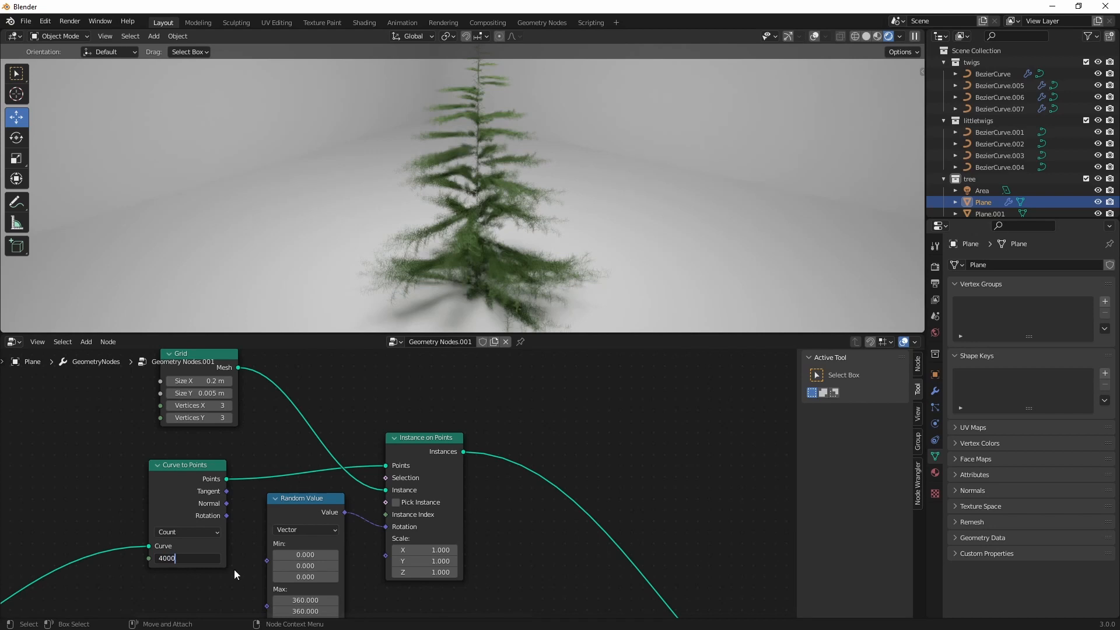
pyautogui.press('Return')
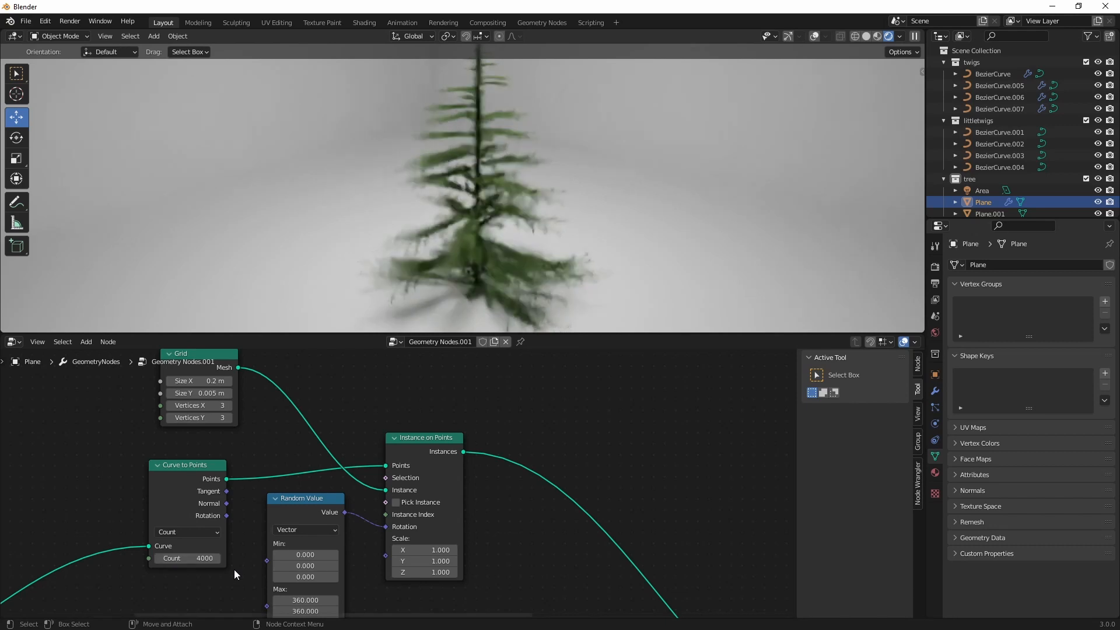
# Reduce the Count of the same Curve to Points node to 1500.
pyautogui.click(197, 558)
pyautogui.write('15')
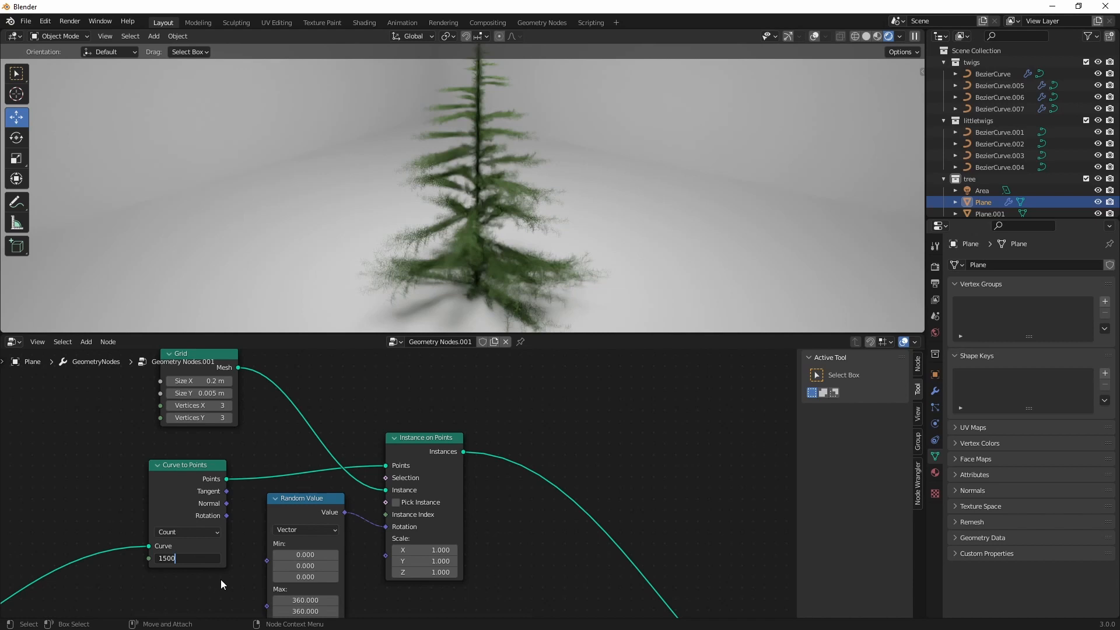
pyautogui.press('Return')
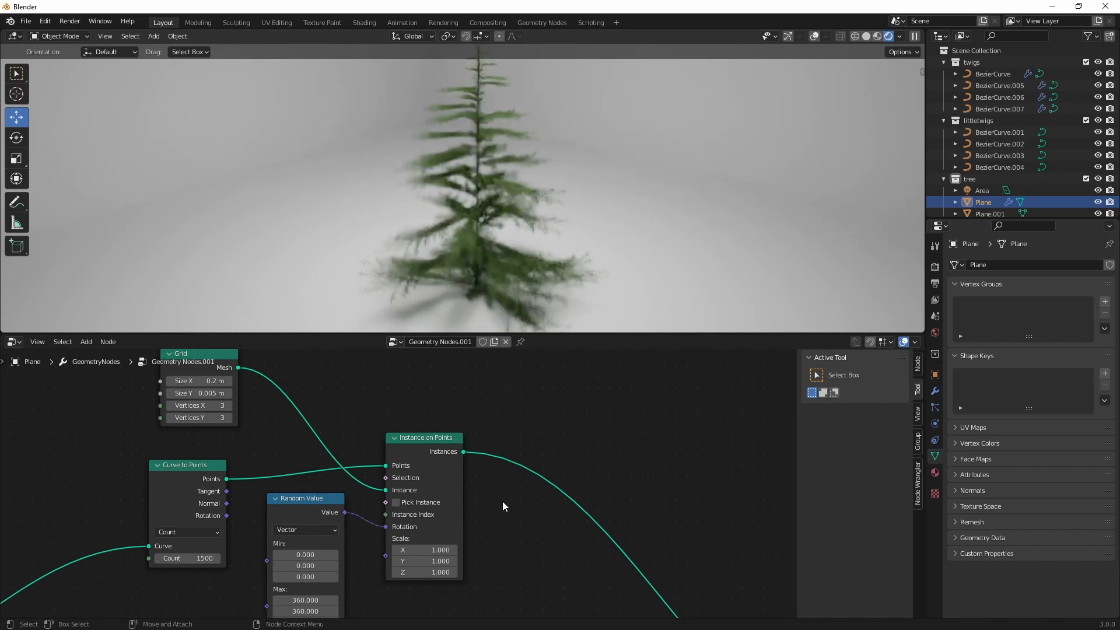
# Enlarge the 3D viewport and examine the rendered tree's needle density up close and from several angles.
pyautogui.scroll(-3, 505, 230)
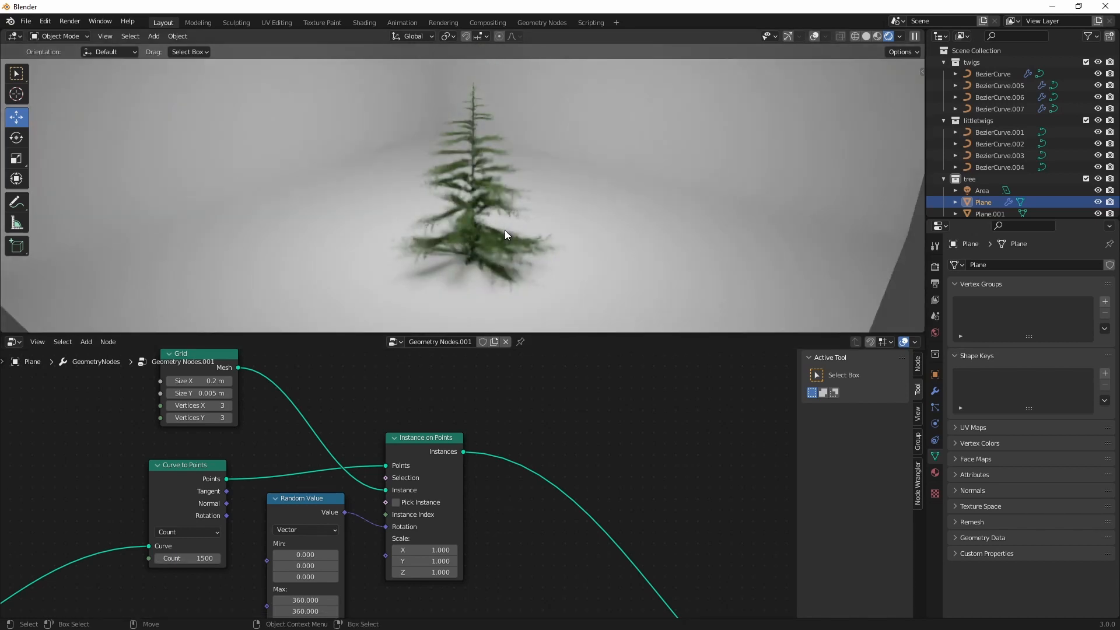
pyautogui.scroll(5, 505, 227)
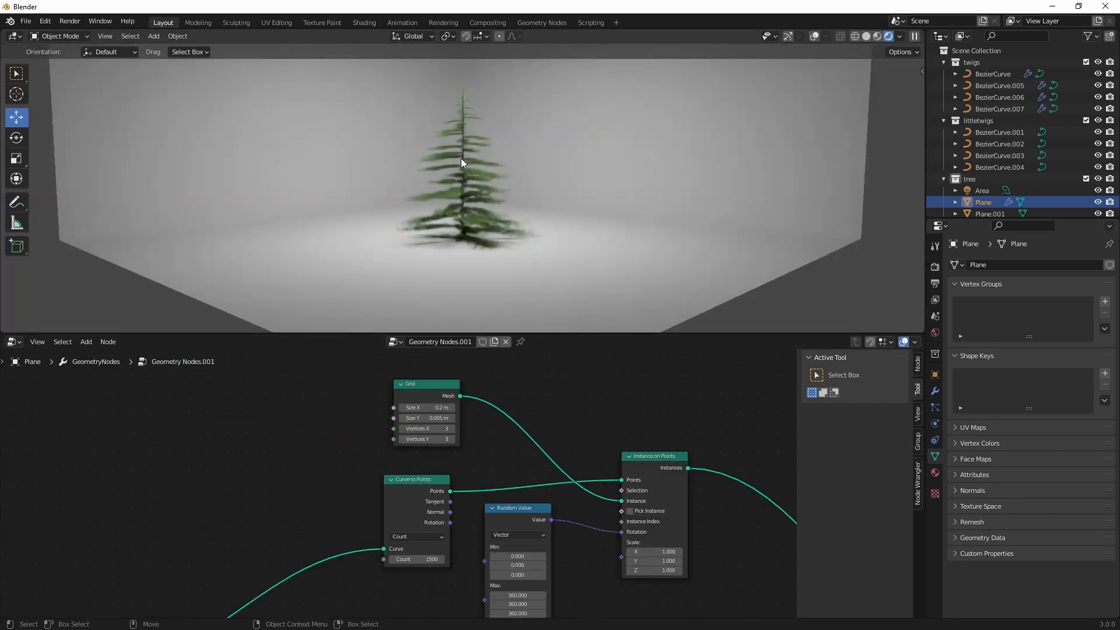
pyautogui.scroll(5, 460, 162)
pyautogui.scroll(-3, 460, 163)
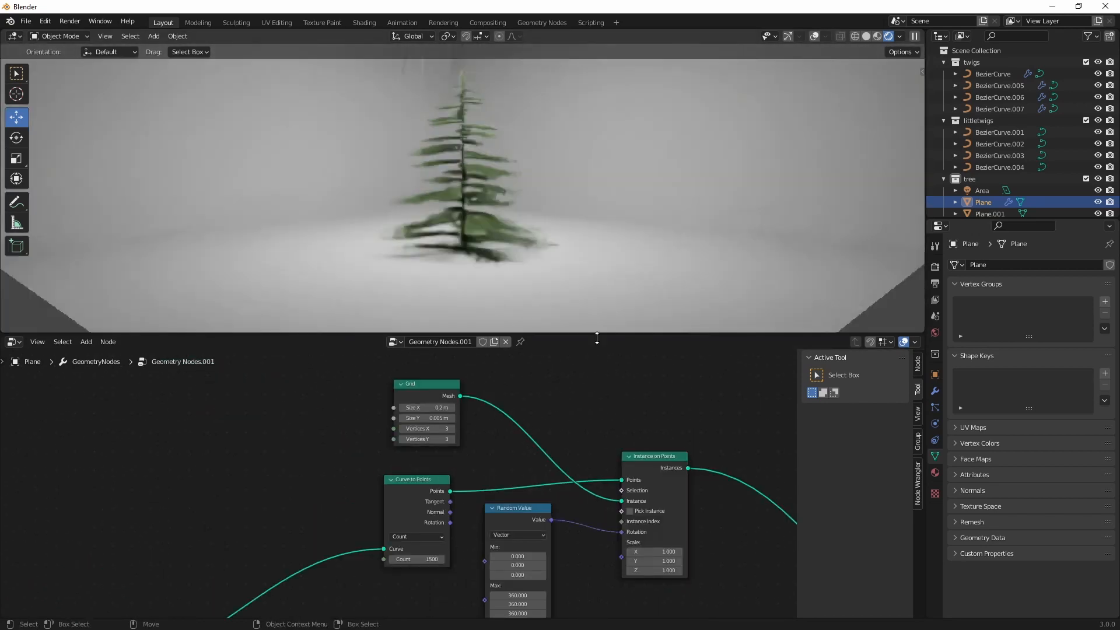
pyautogui.moveTo(655, 334); pyautogui.dragTo(670, 449)
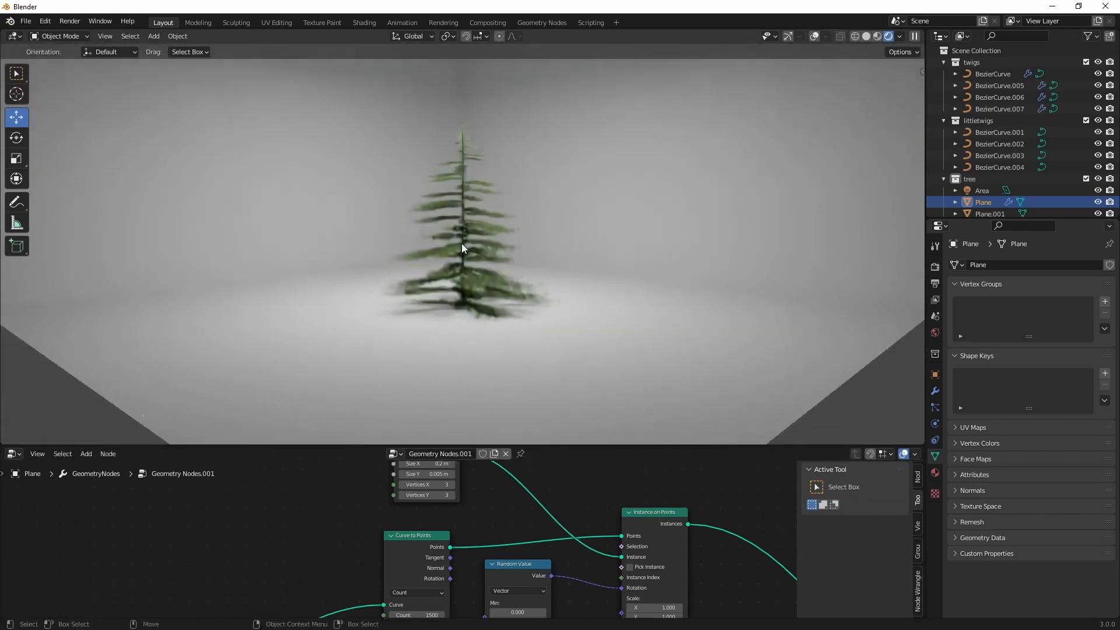
pyautogui.scroll(5, 461, 244)
pyautogui.moveTo(485, 299); pyautogui.dragTo(500, 281, button='middle')
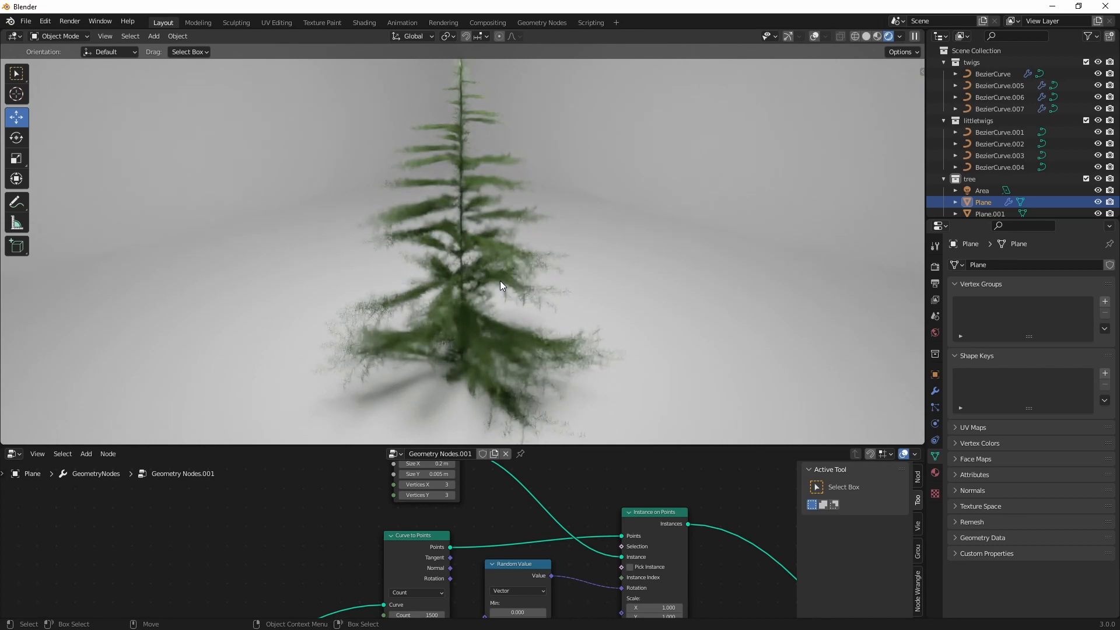
pyautogui.moveTo(462, 278); pyautogui.dragTo(548, 266, button='middle')
# Select the backdrop, switch the node area to the Shader Editor and create a new material for it.
pyautogui.click(587, 431)
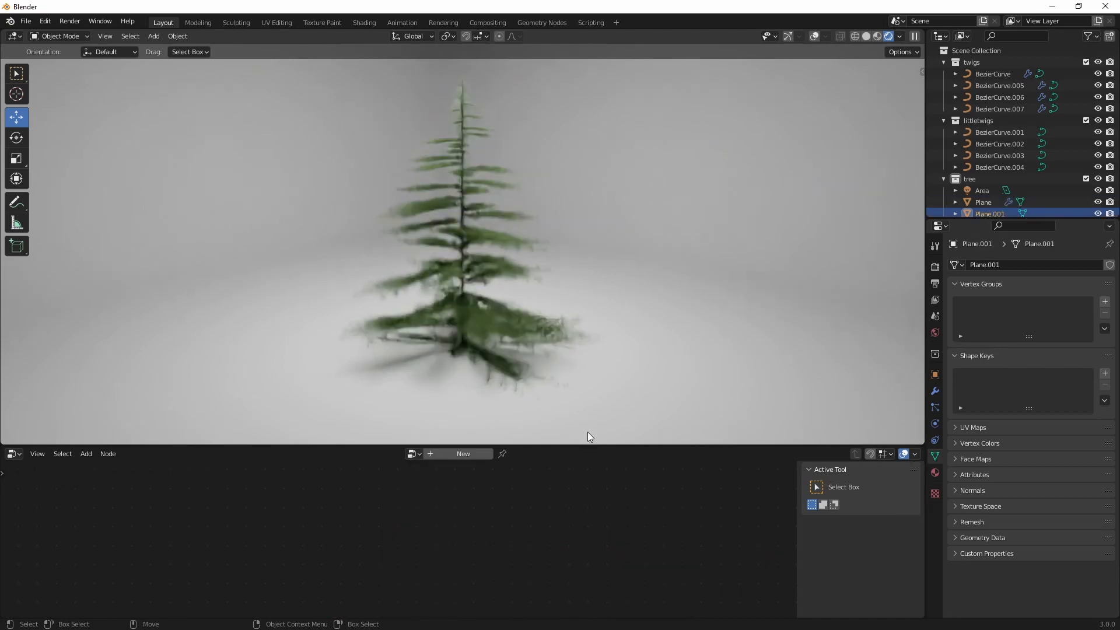
pyautogui.click(459, 455)
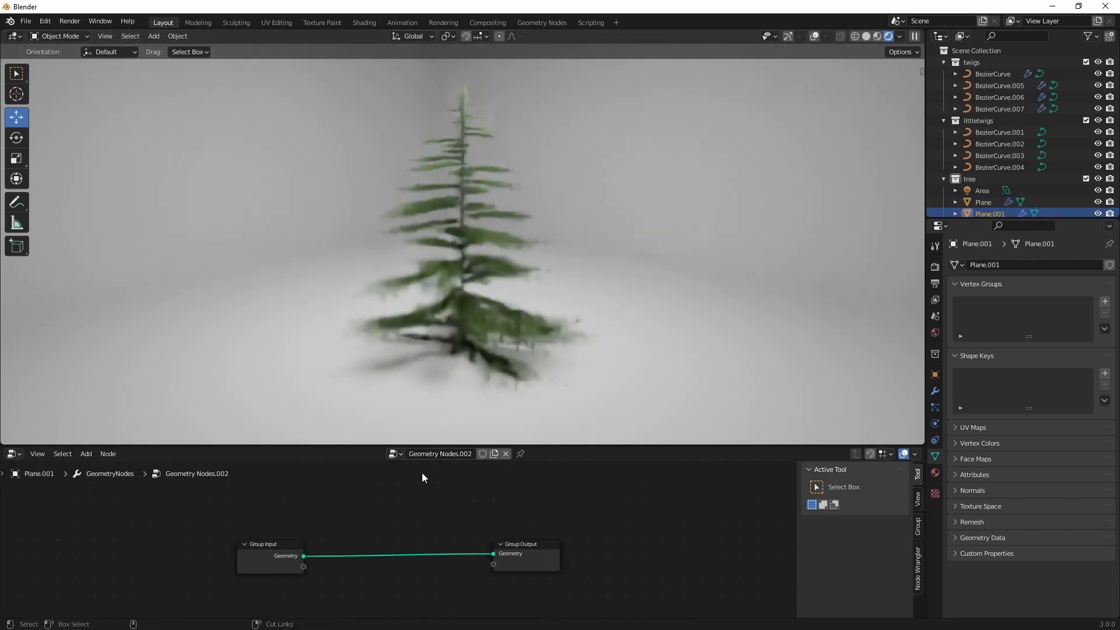
pyautogui.click(13, 454)
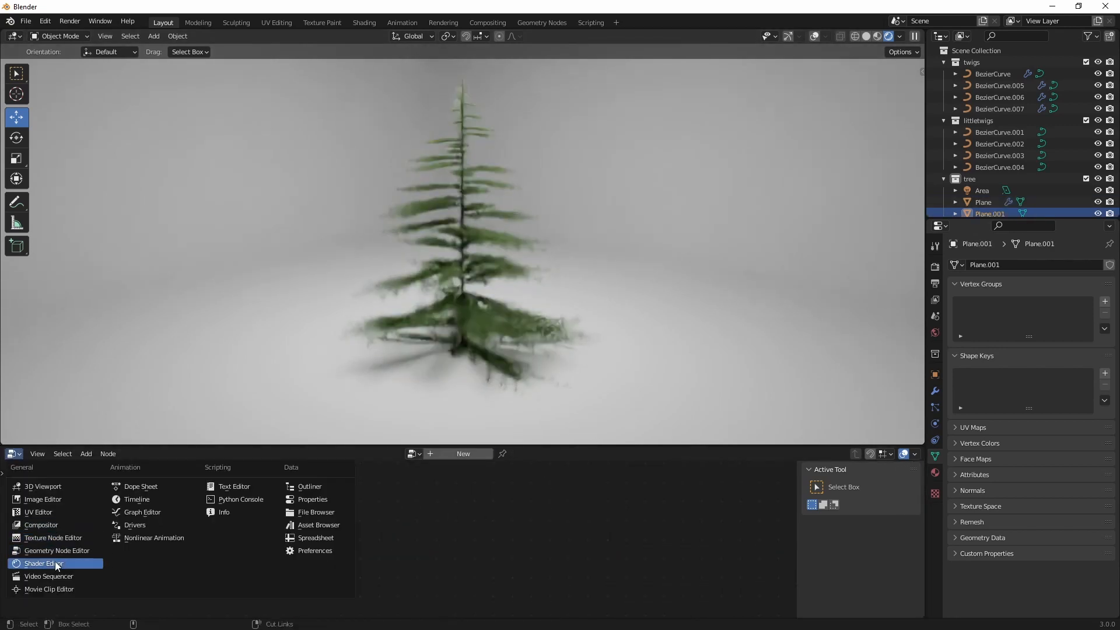
pyautogui.click(41, 563)
pyautogui.click(465, 454)
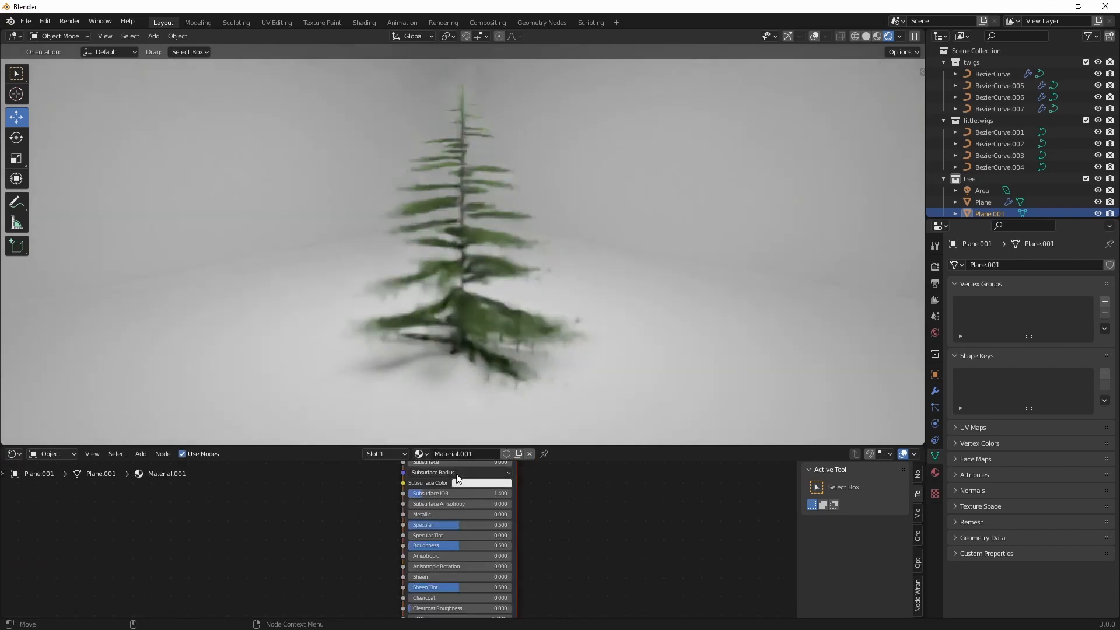
pyautogui.press('Home')
# Set the Base Color of the backdrop's Principled BSDF to a saturated red.
pyautogui.click(501, 525)
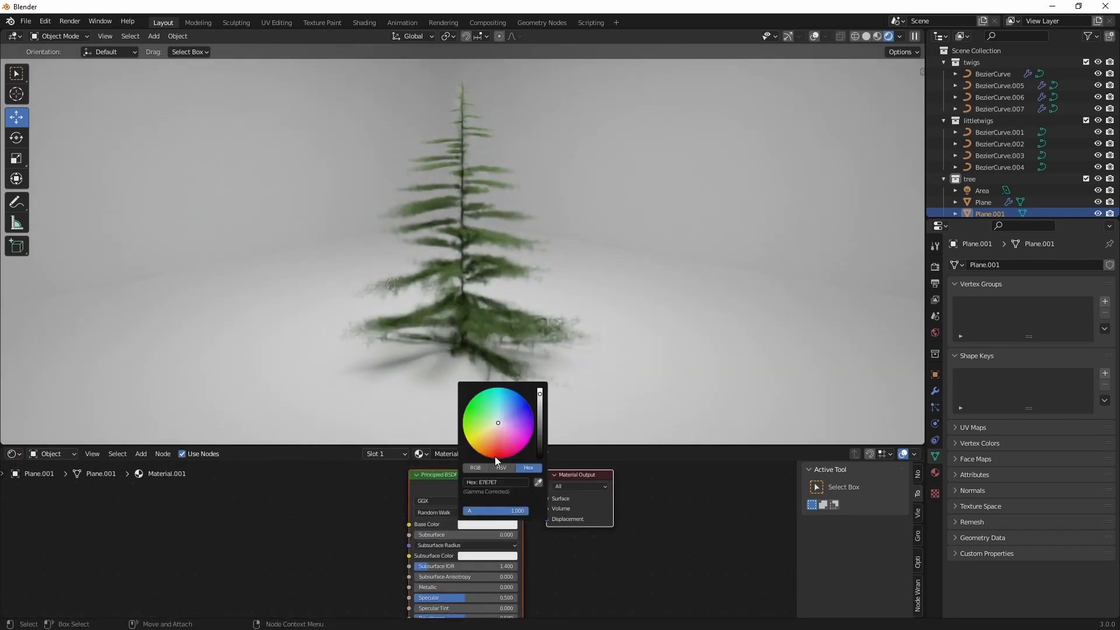
pyautogui.moveTo(498, 423); pyautogui.dragTo(529, 440)
pyautogui.moveTo(515, 501); pyautogui.dragTo(449, 501)
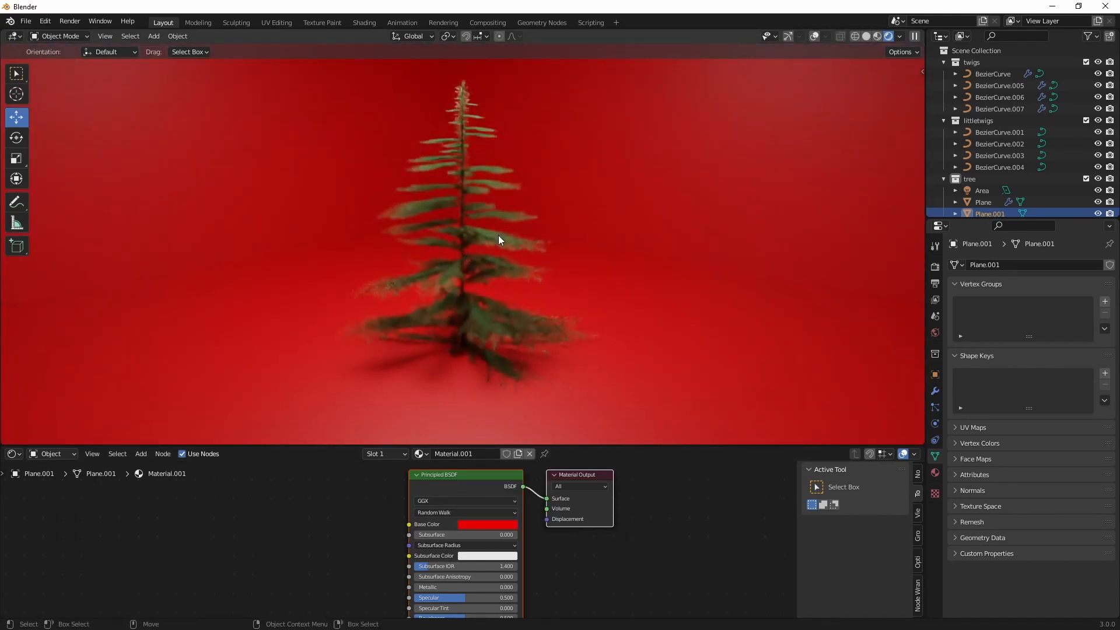
pyautogui.scroll(-5, 554, 211)
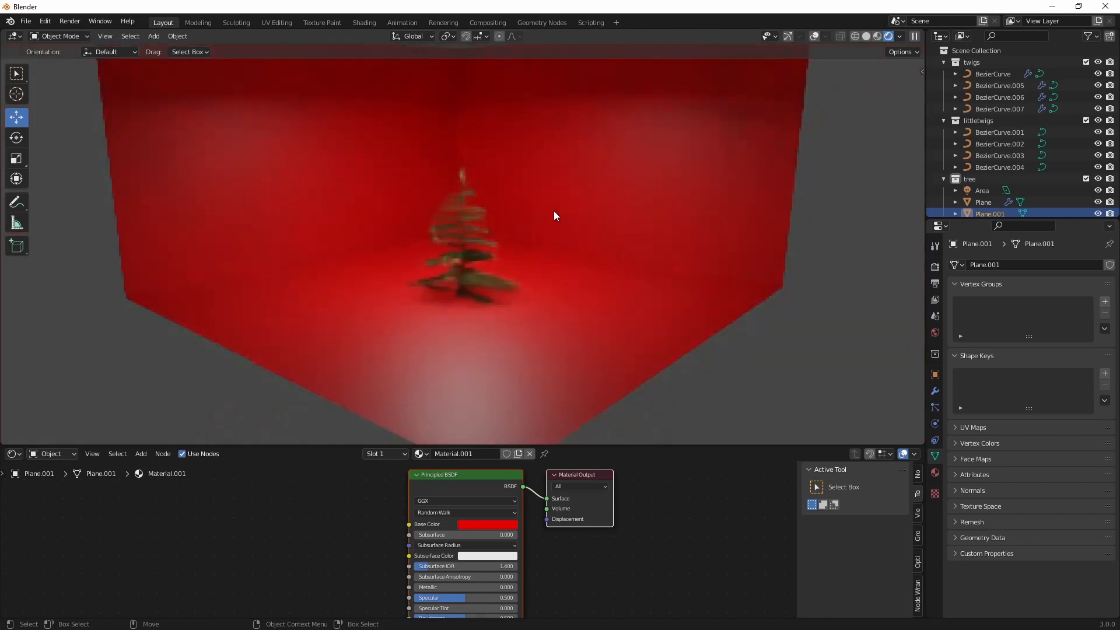
# Enlarge the Outliner and add a new collection directly under the Scene Collection.
pyautogui.scroll(3, 533, 237)
pyautogui.moveTo(481, 226)
pyautogui.mouseDown(button='middle')
pyautogui.moveTo(474, 261)
pyautogui.moveTo(489, 230)
pyautogui.mouseUp(button='middle')
pyautogui.scroll(4, 393, 202)
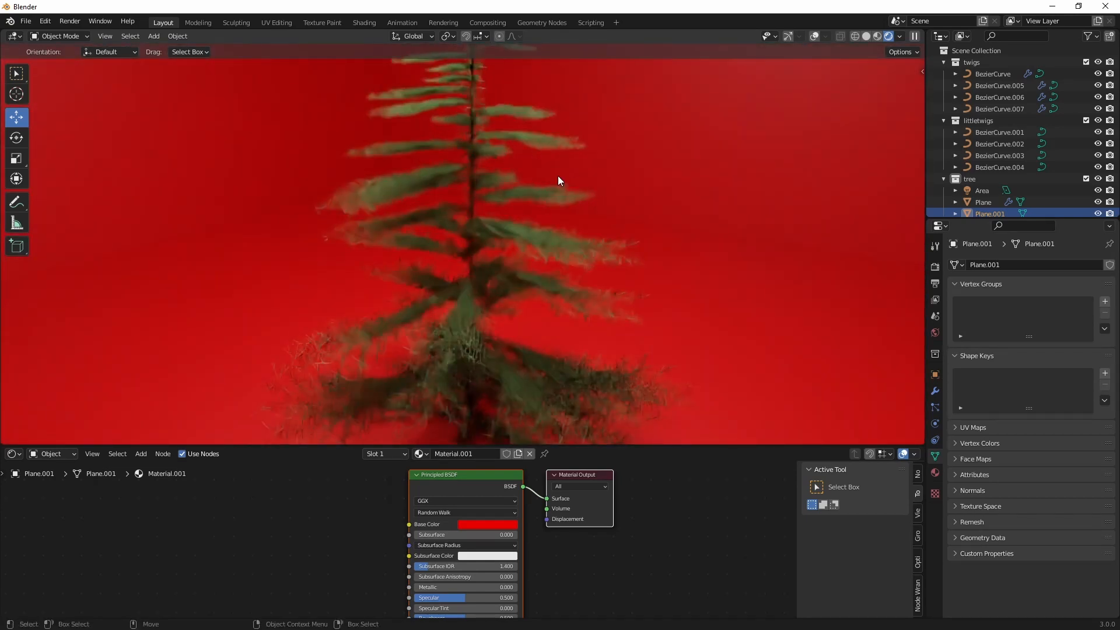
pyautogui.scroll(-4, 462, 281)
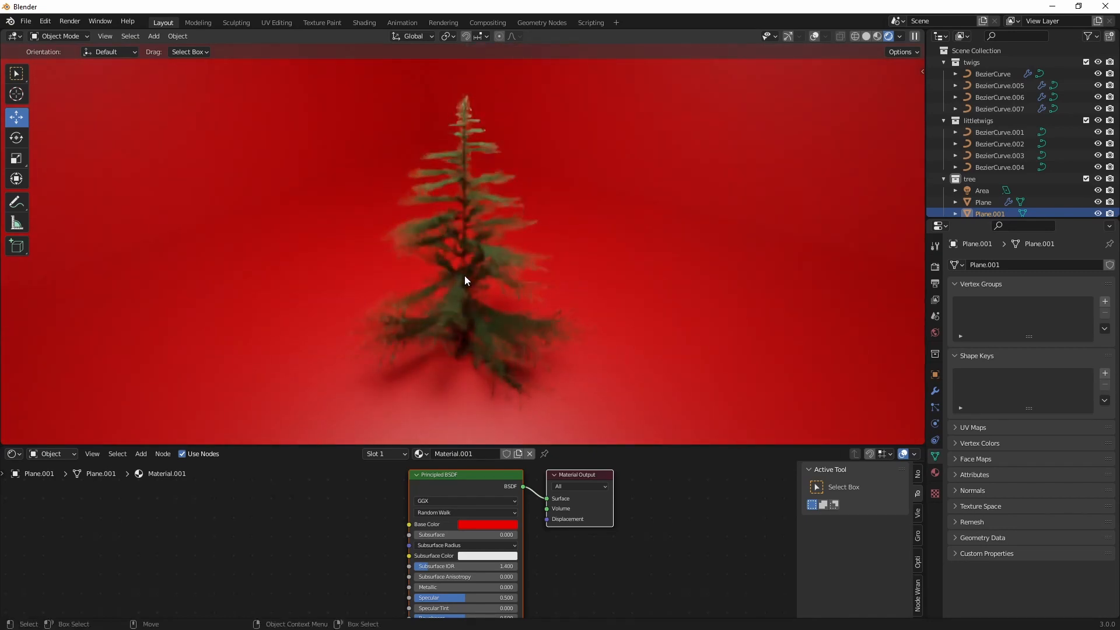
pyautogui.click(506, 268)
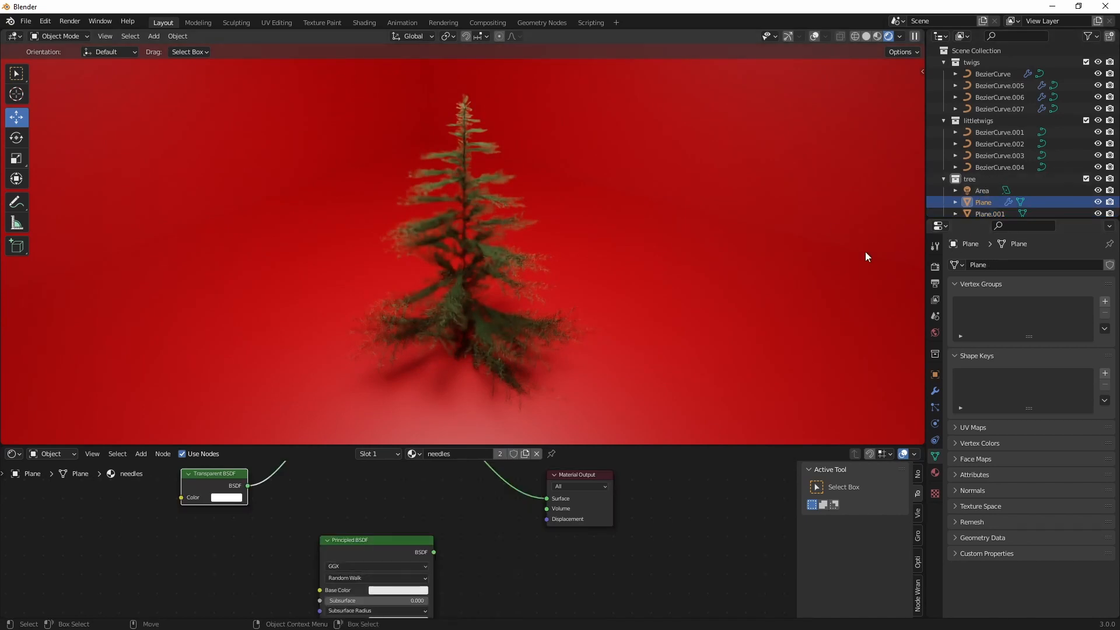
pyautogui.moveTo(985, 220); pyautogui.dragTo(981, 344)
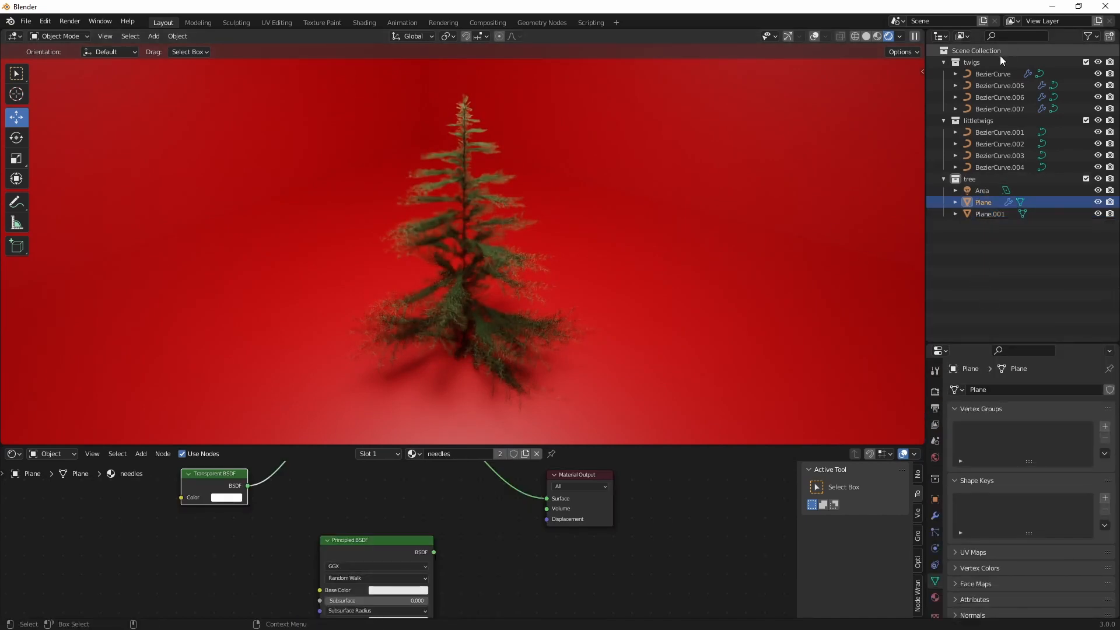
pyautogui.click(982, 51)
pyautogui.click(1109, 36)
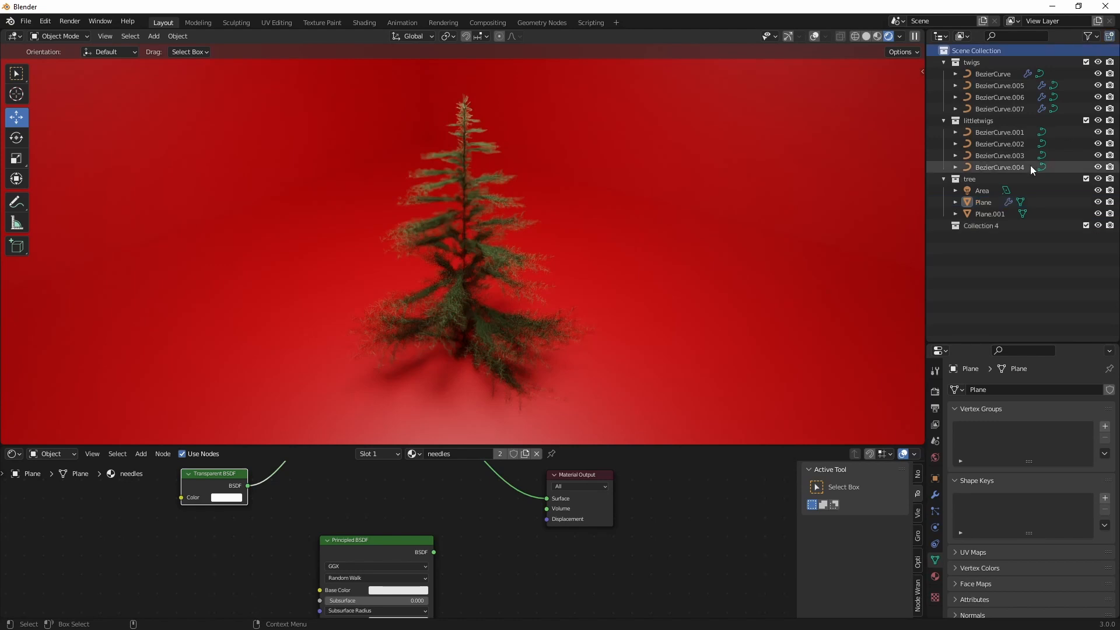
# Rename the new collection as decorations.
pyautogui.click(986, 226)
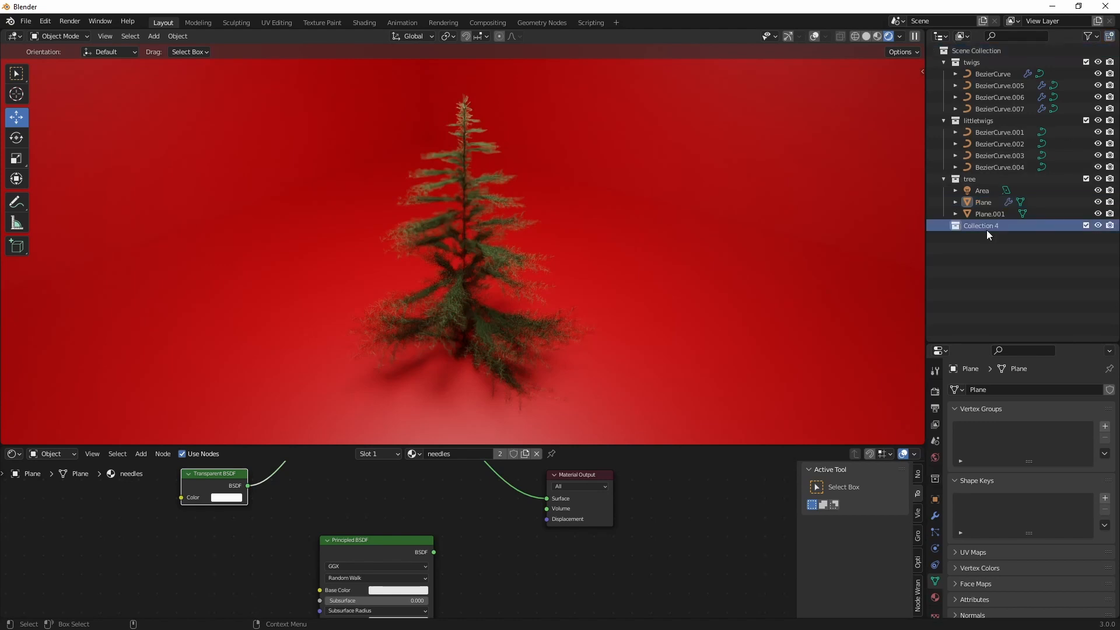
pyautogui.doubleClick(985, 226)
pyautogui.write('de')
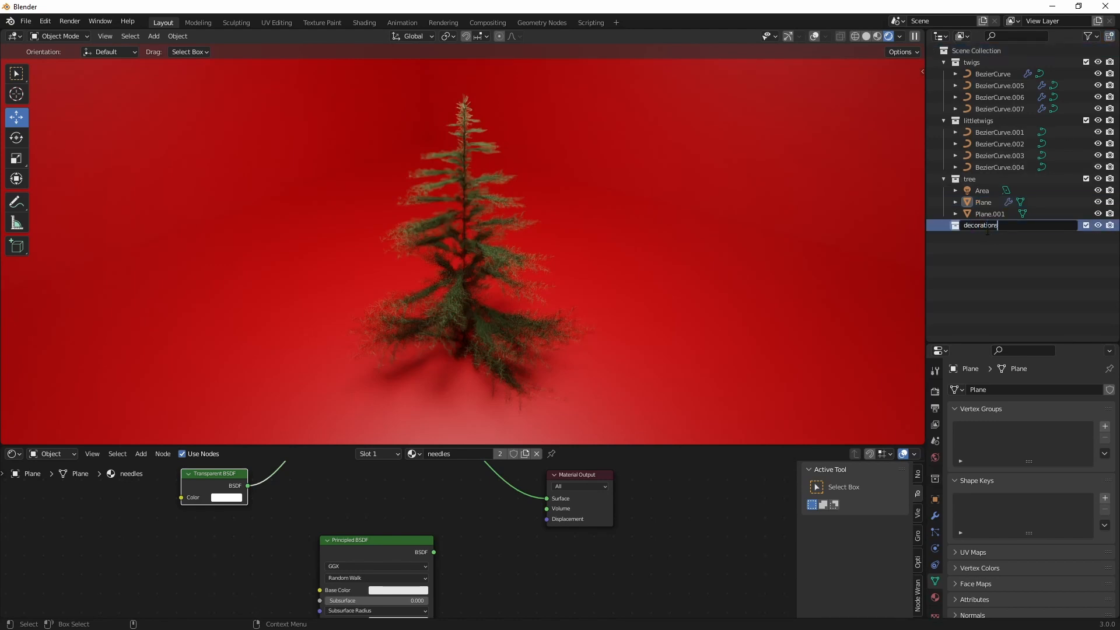
pyautogui.write('corations')
pyautogui.press('Return')
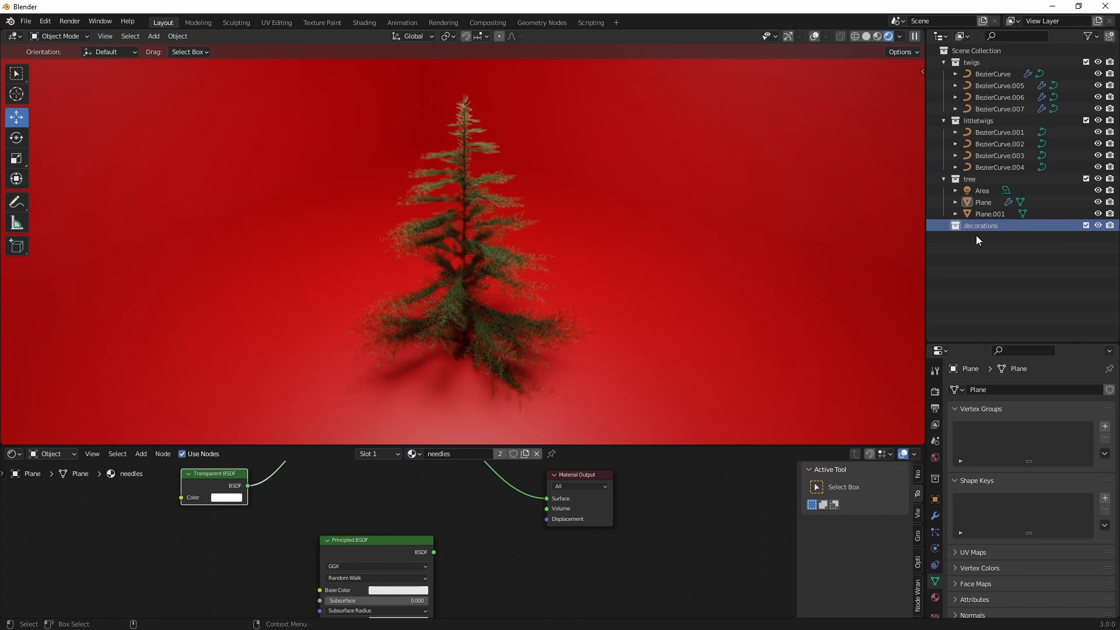
# Add a plane to the decorations collection and create a new node tree for it in the Geometry Node Editor.
pyautogui.click(154, 36)
pyautogui.moveTo(193, 50)
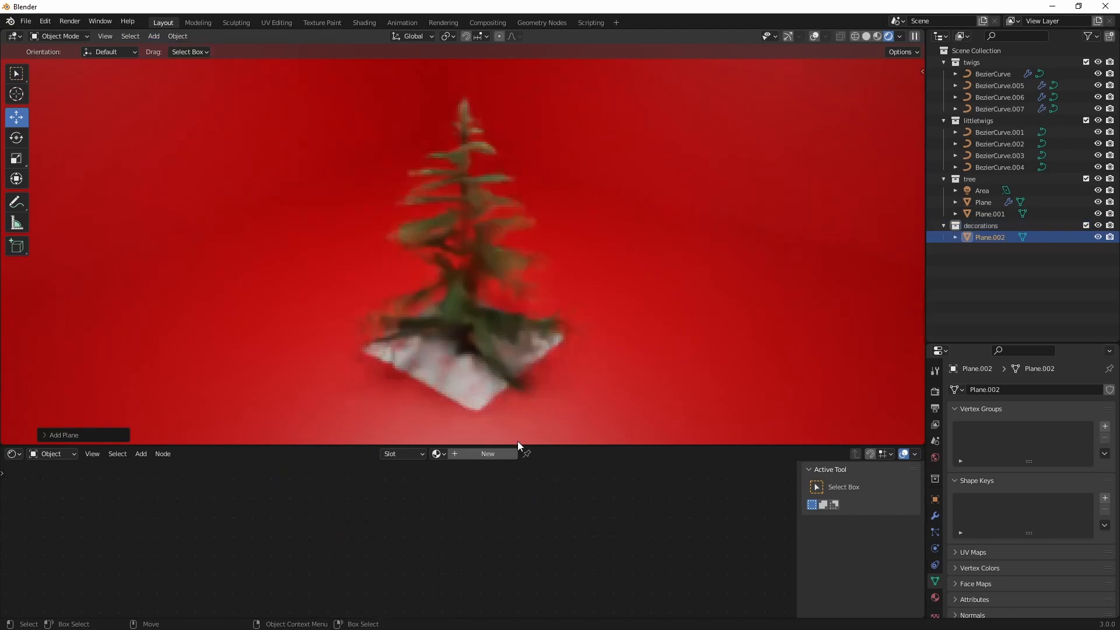
pyautogui.click(485, 456)
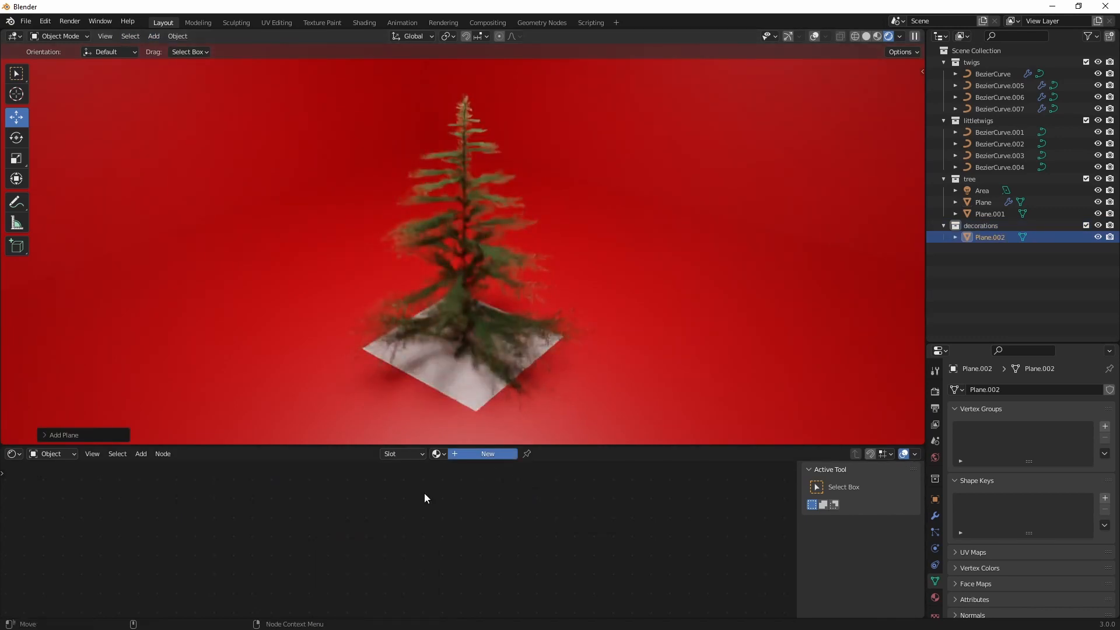
pyautogui.hotkey('ctrl', 'z')
pyautogui.click(11, 454)
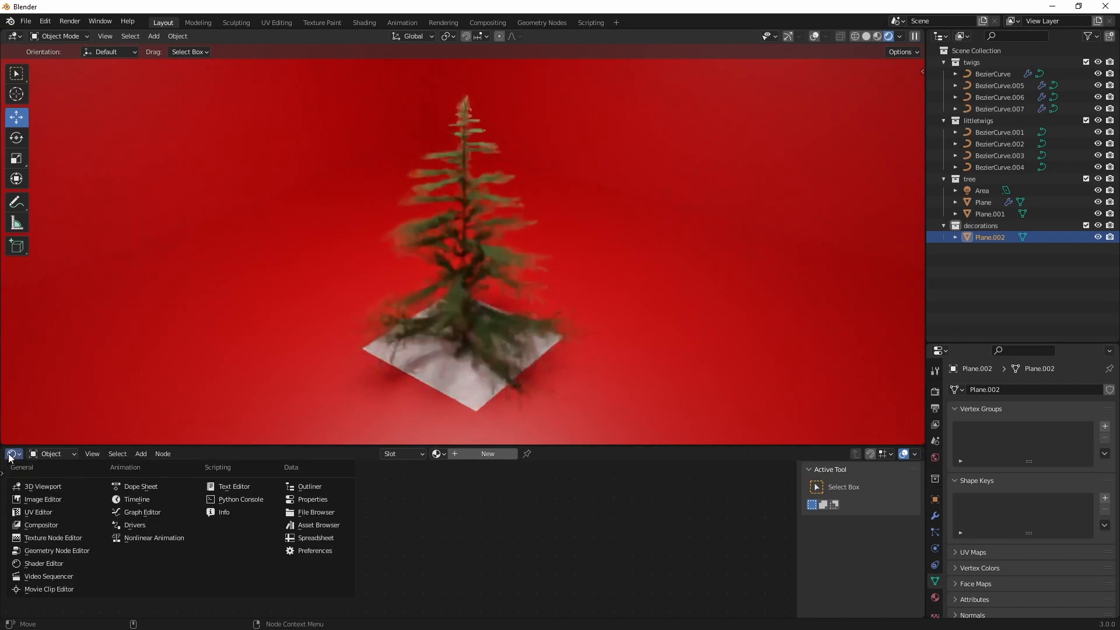
pyautogui.click(58, 550)
pyautogui.click(456, 455)
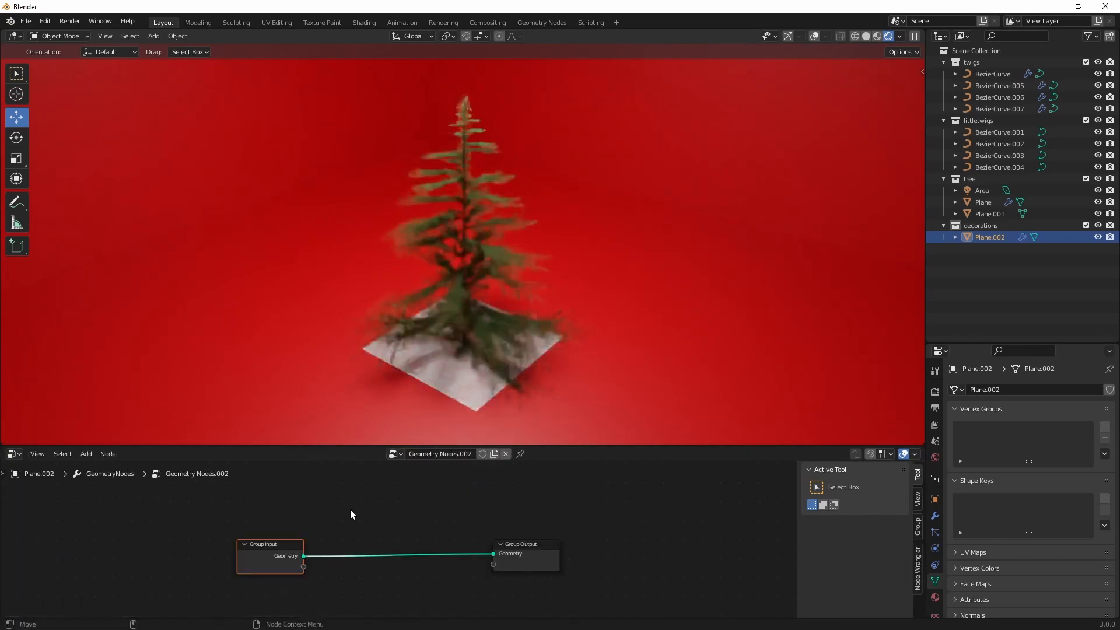
# Replace the Group Input node of the new plane's node tree with an Object Info node.
pyautogui.press('x')
pyautogui.hotkey('shift', 'a')
pyautogui.press('s')
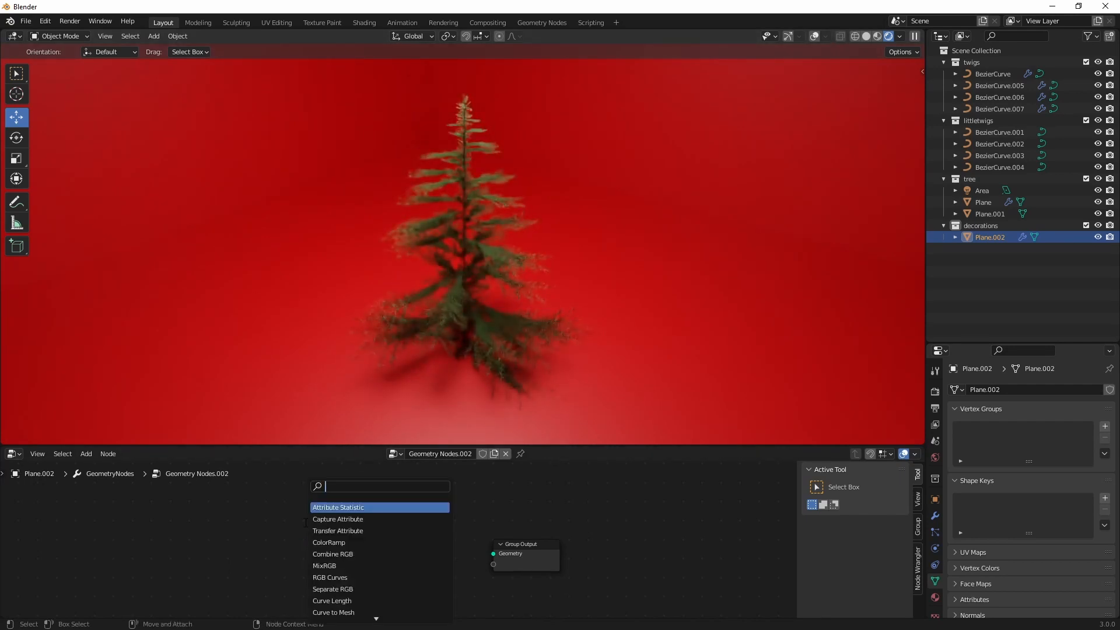
pyautogui.write('info')
pyautogui.press('Return')
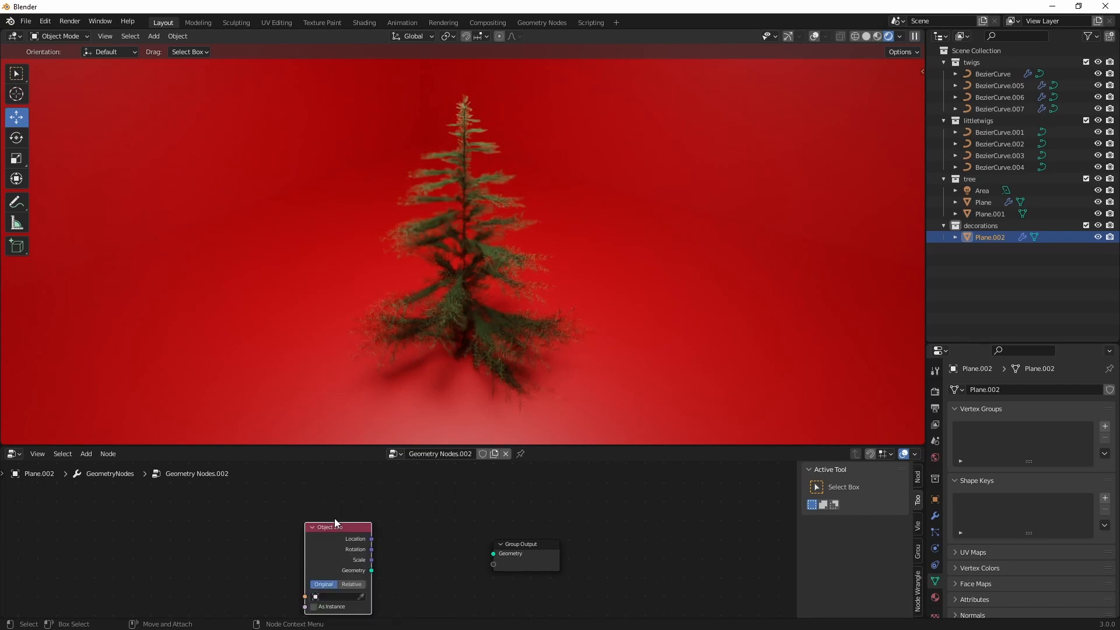
pyautogui.click(214, 590)
pyautogui.click(219, 572)
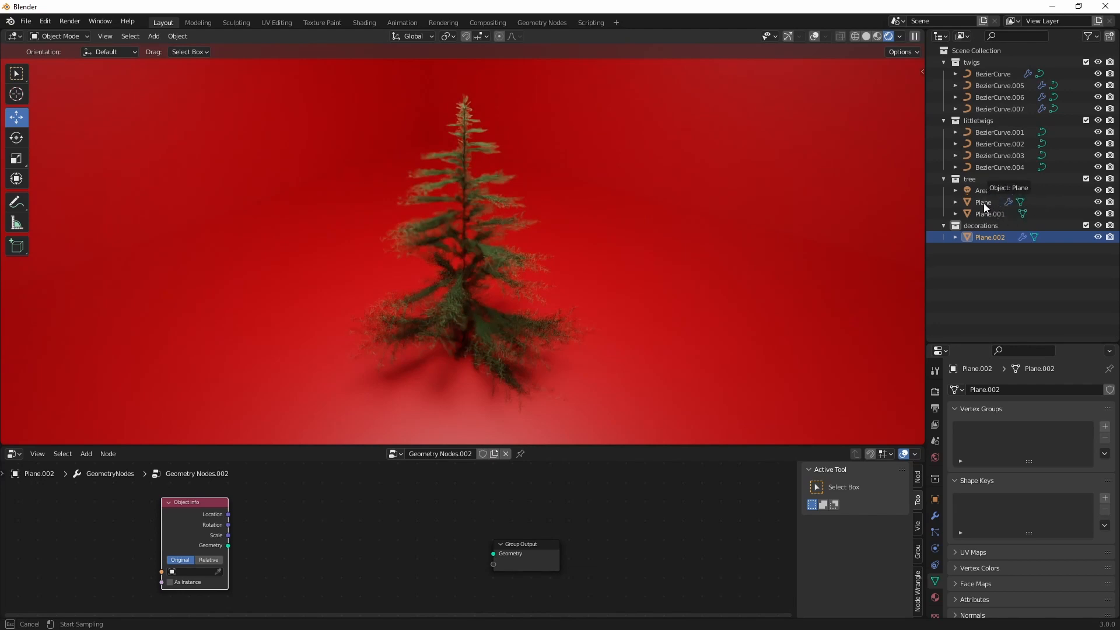
pyautogui.click(984, 202)
pyautogui.click(991, 215)
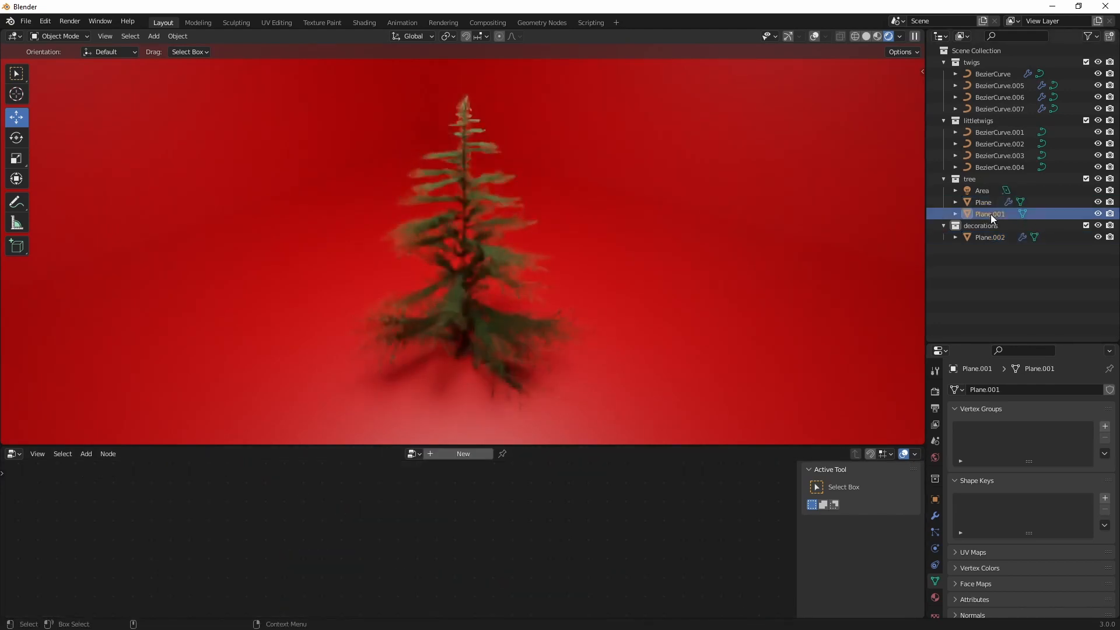
# Switch the 3D viewport to Material Preview shading and turn on its overlays and gizmos to identify the tree object.
pyautogui.click(877, 37)
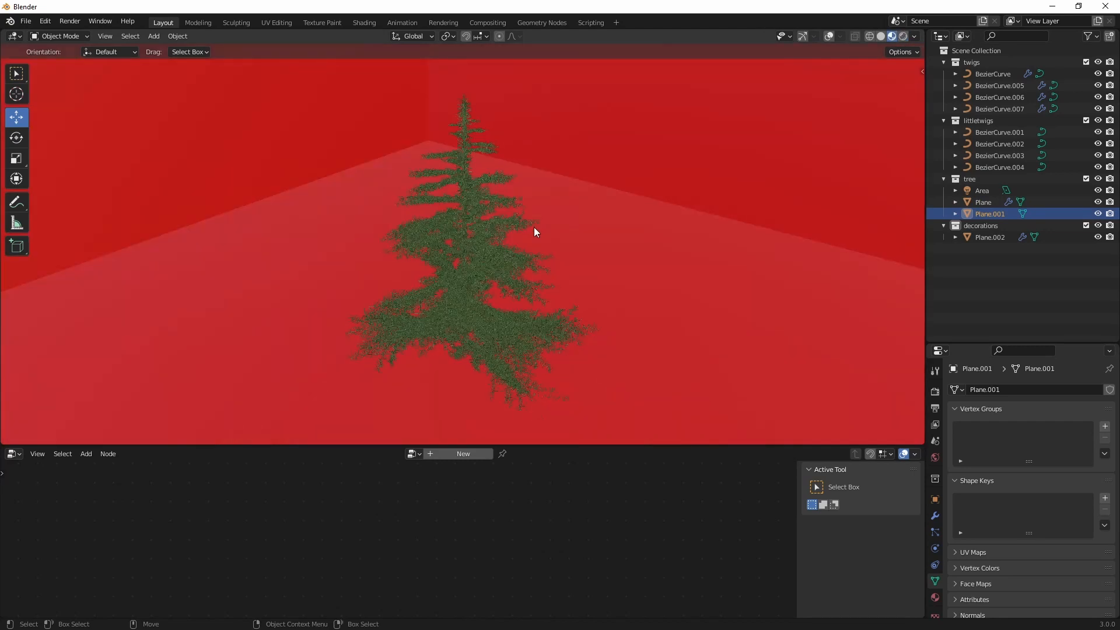
pyautogui.click(457, 211)
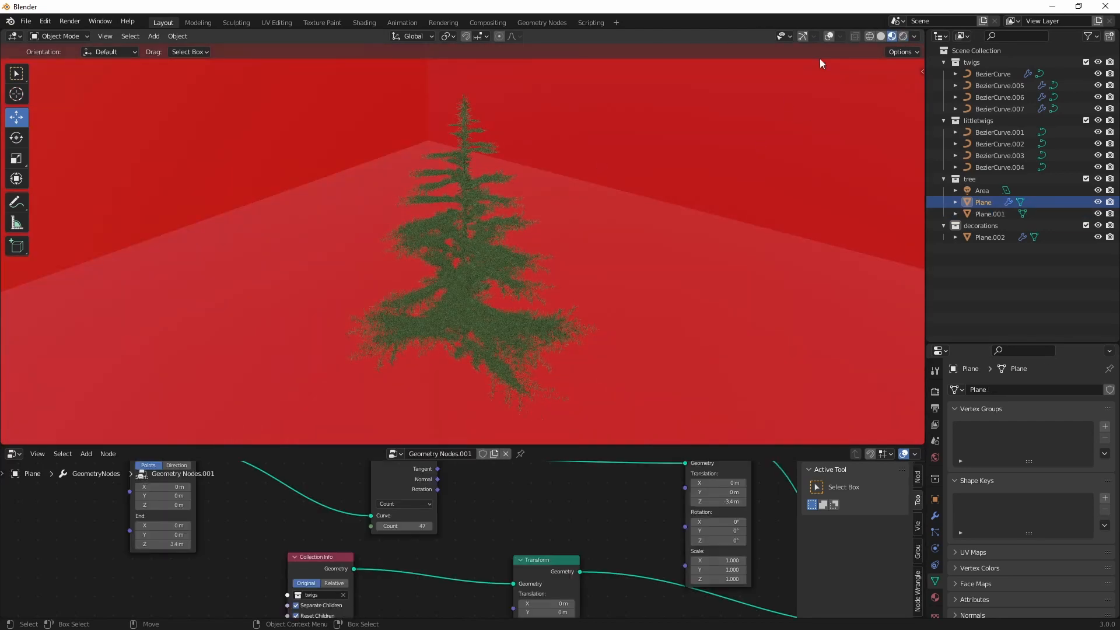
pyautogui.click(827, 37)
pyautogui.click(803, 36)
pyautogui.click(534, 262)
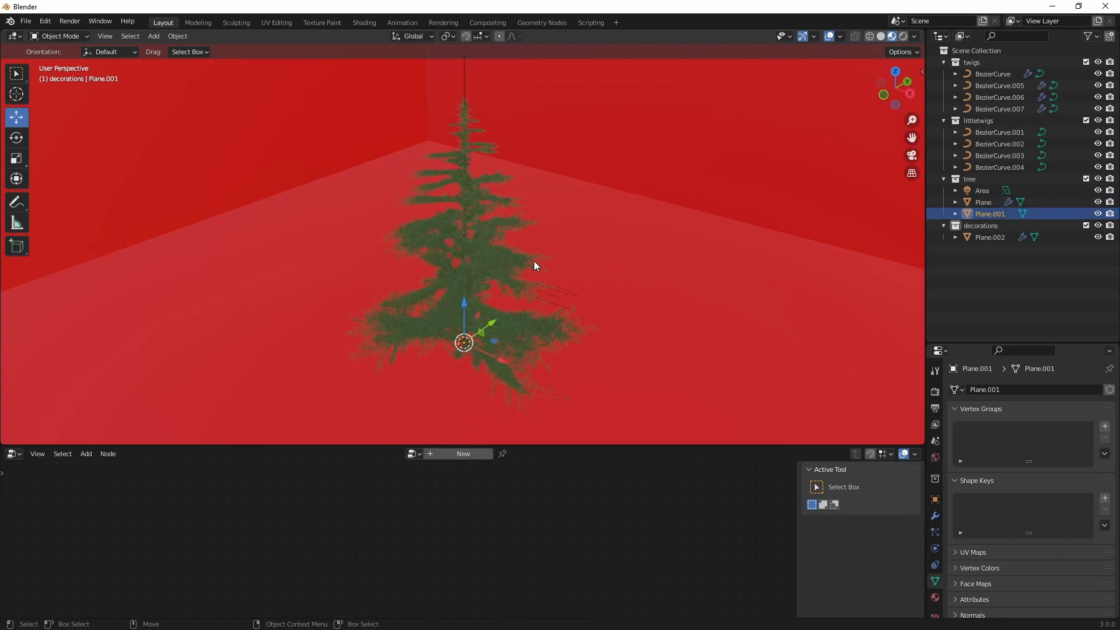
pyautogui.click(489, 260)
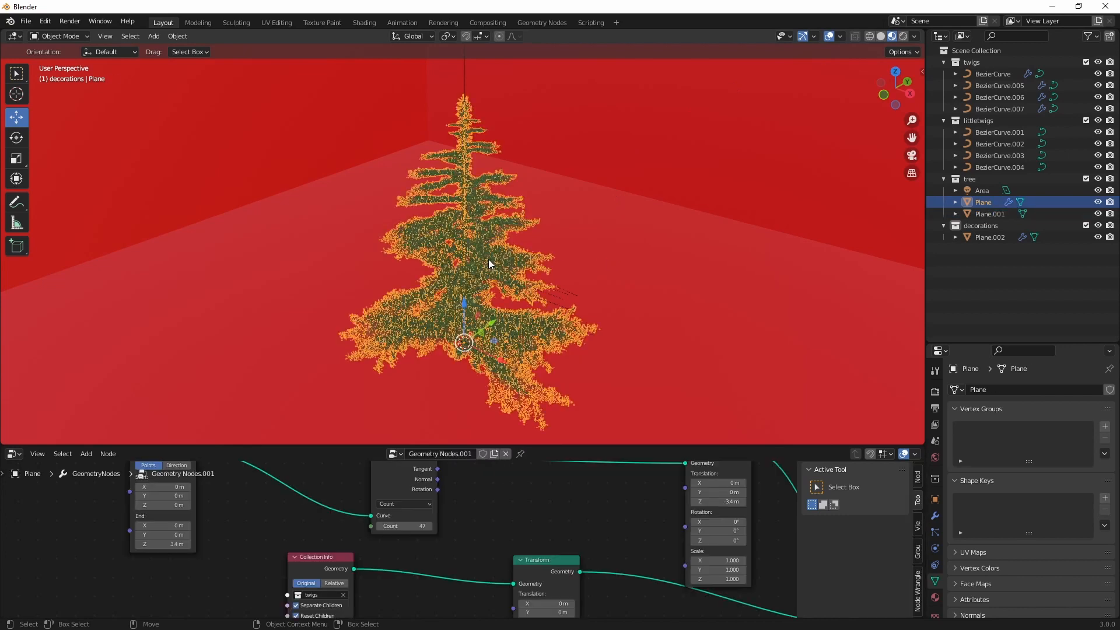
# Move the red backdrop plane into the decorations collection and rename it as background.
pyautogui.click(988, 214)
pyautogui.moveTo(989, 228); pyautogui.dragTo(989, 226)
pyautogui.scroll(-10, 502, 330)
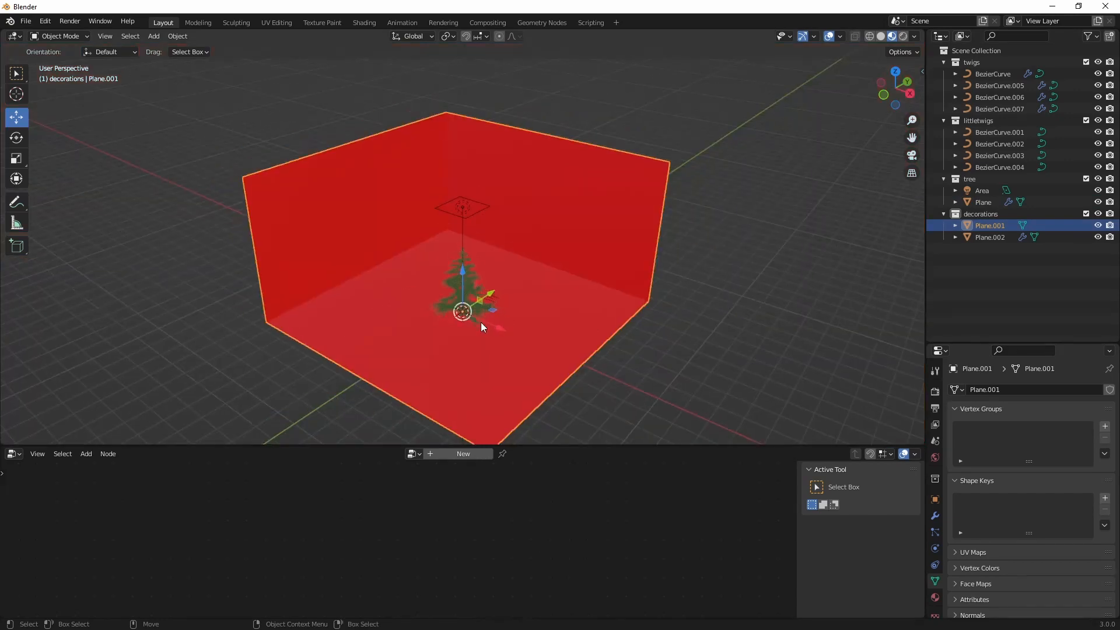
pyautogui.doubleClick(987, 226)
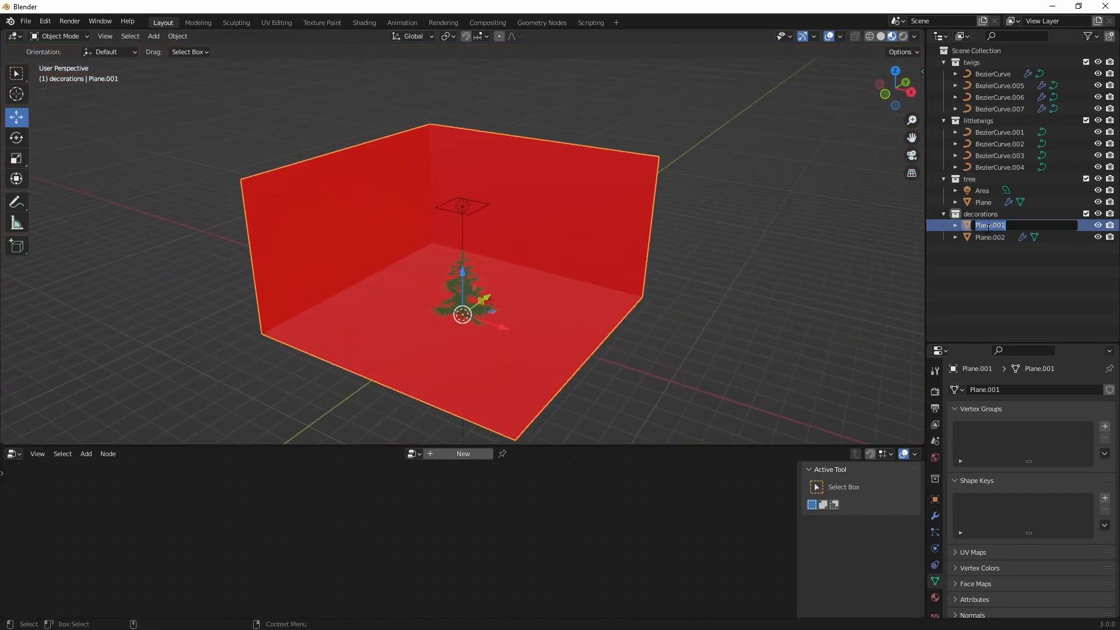
pyautogui.write('background')
pyautogui.press('Return')
# Rename the tree's plane object as tree, and move the Area light and the background out to the Scene Collection.
pyautogui.click(983, 202)
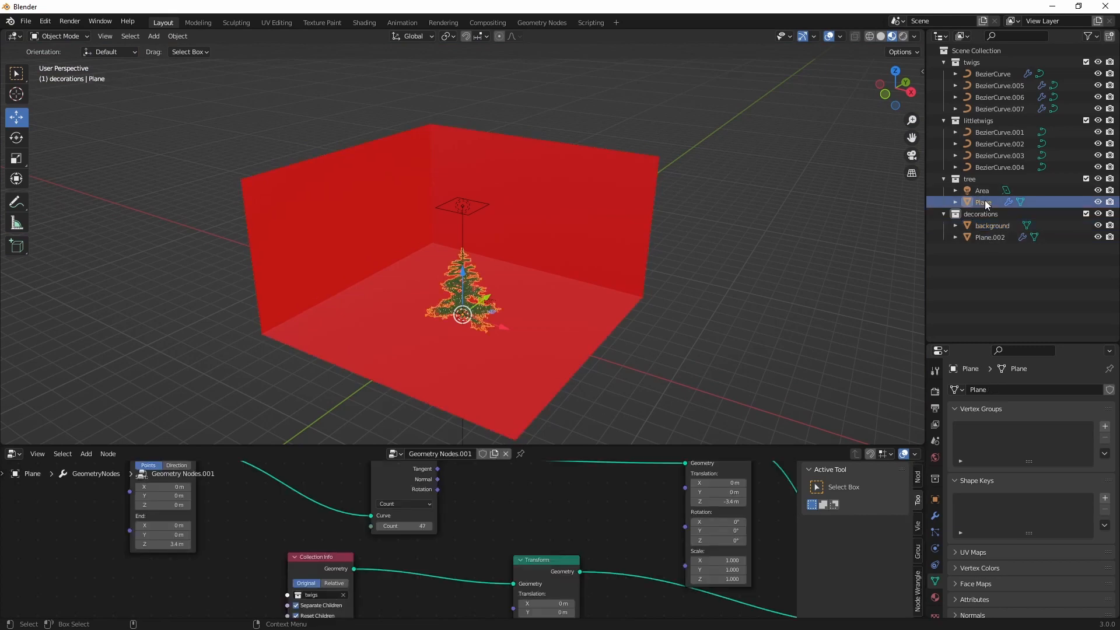
pyautogui.doubleClick(985, 202)
pyautogui.write('tree')
pyautogui.press('Return')
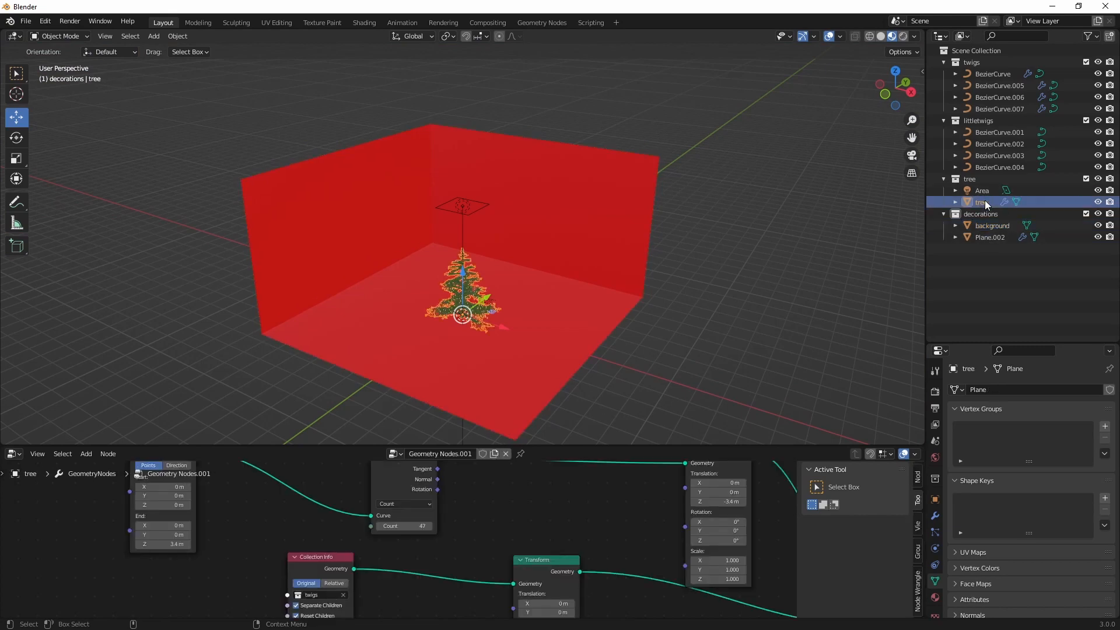
pyautogui.moveTo(982, 190); pyautogui.dragTo(961, 280)
pyautogui.moveTo(989, 215); pyautogui.dragTo(954, 302)
# Rename the plane in the decorations collection as balls.
pyautogui.click(981, 211)
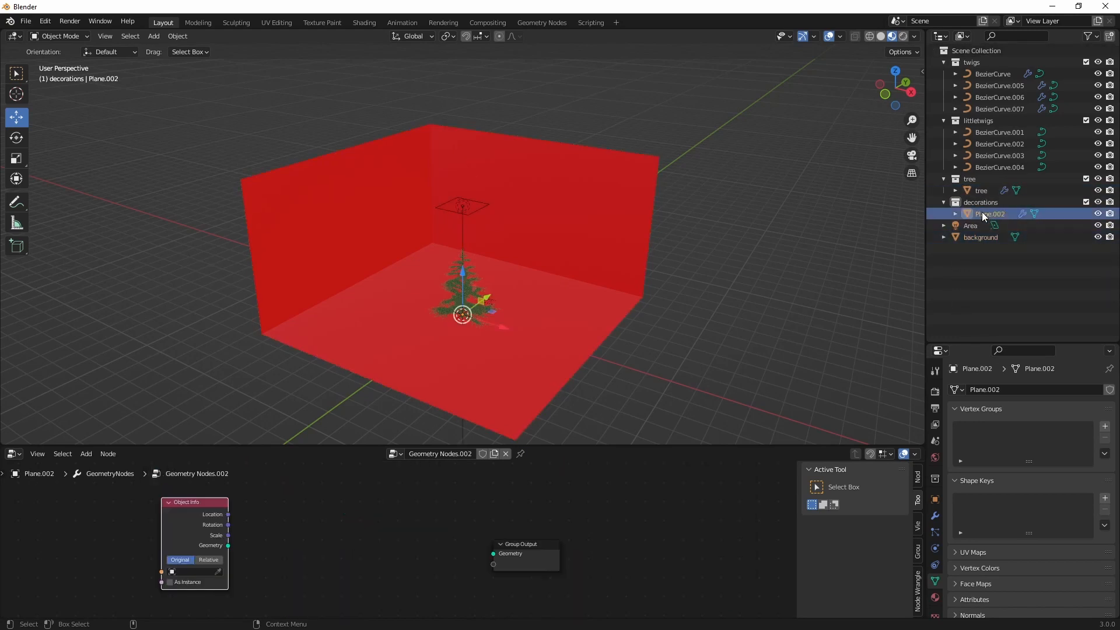
pyautogui.doubleClick(981, 212)
pyautogui.write('ba')
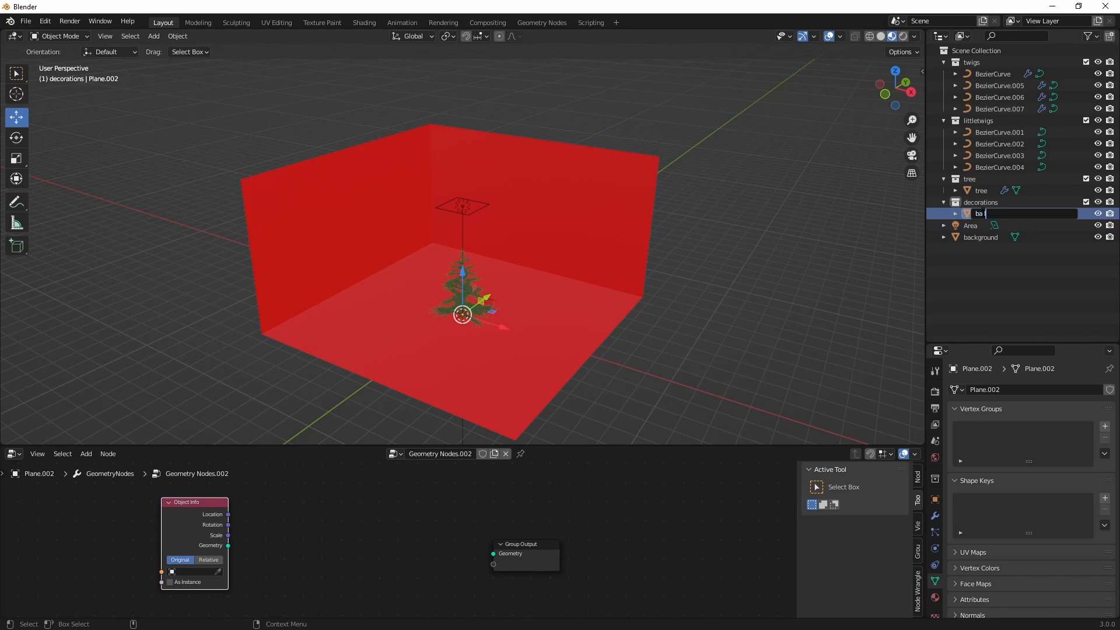
pyautogui.write('lls')
pyautogui.press('Return')
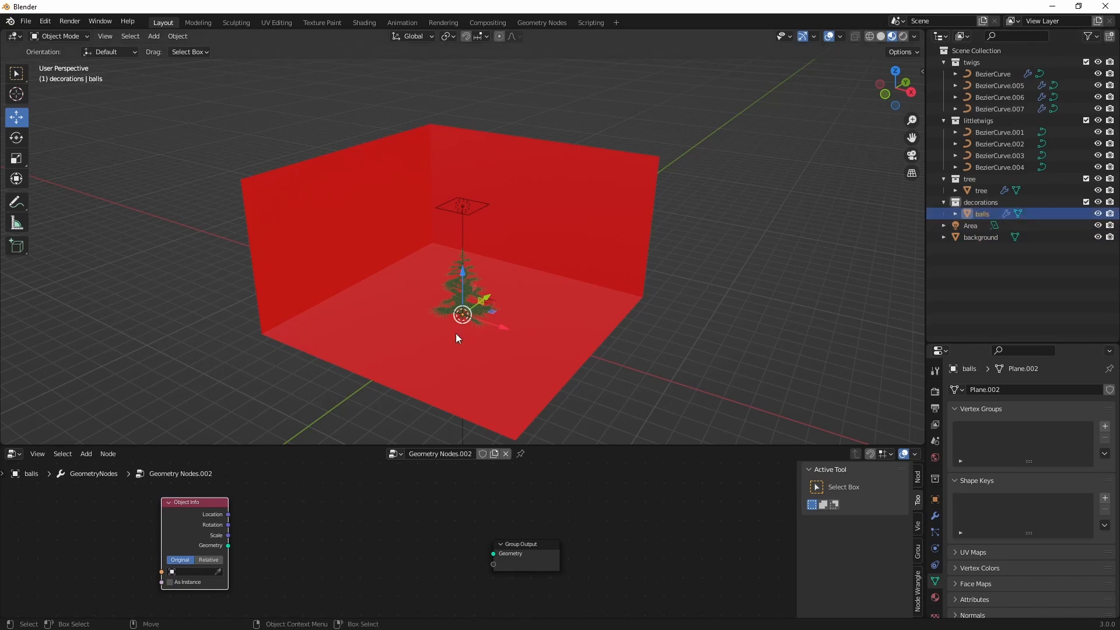
# Assign the tree object to the Object Info node with Relative transform space, and spread that node and the Group Output apart.
pyautogui.scroll(8, 456, 333)
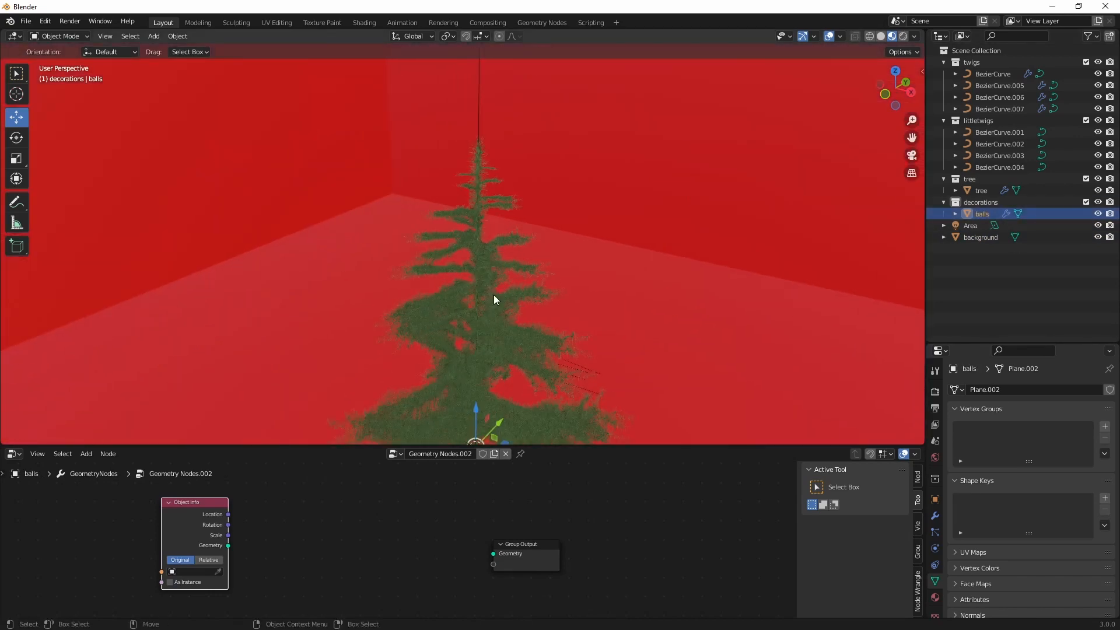
pyautogui.moveTo(493, 295); pyautogui.dragTo(460, 239, button='middle')
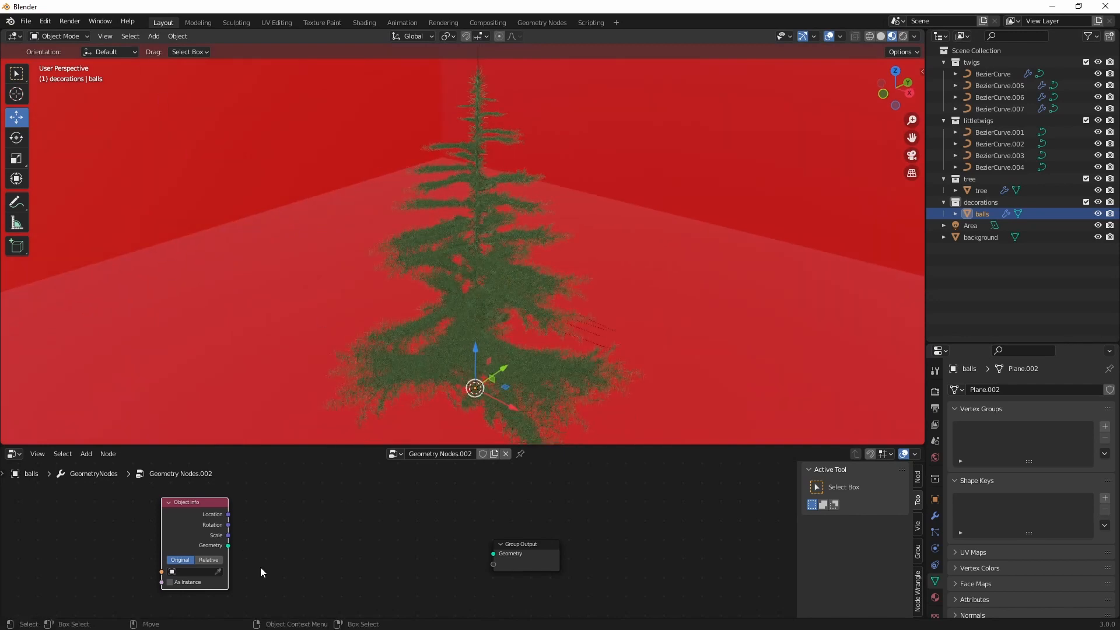
pyautogui.moveTo(167, 503); pyautogui.dragTo(152, 500)
pyautogui.click(204, 565)
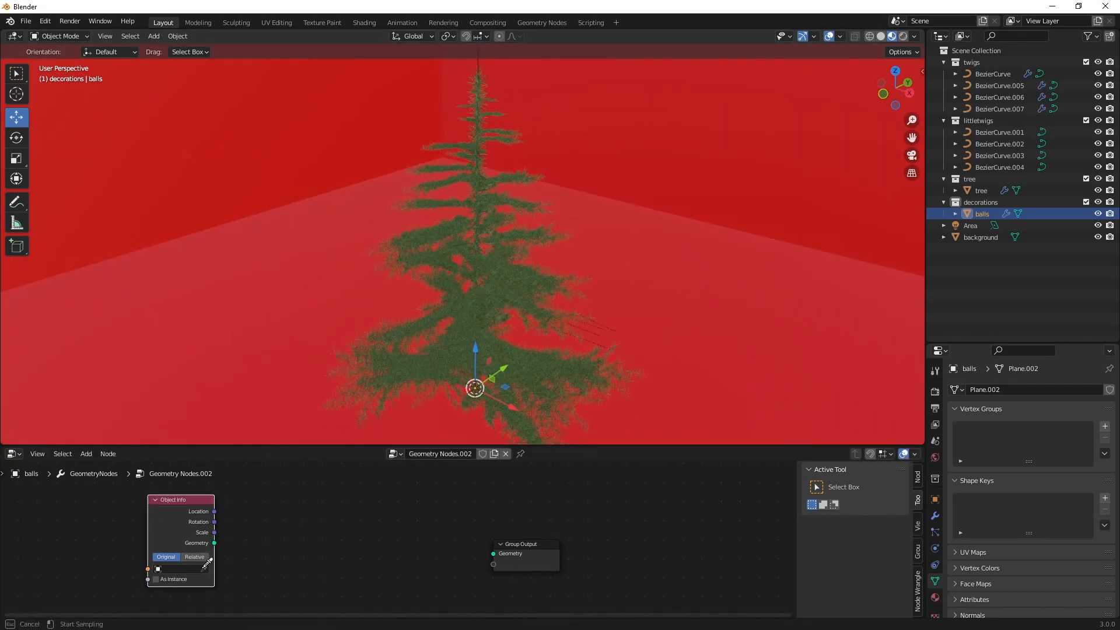
pyautogui.click(981, 190)
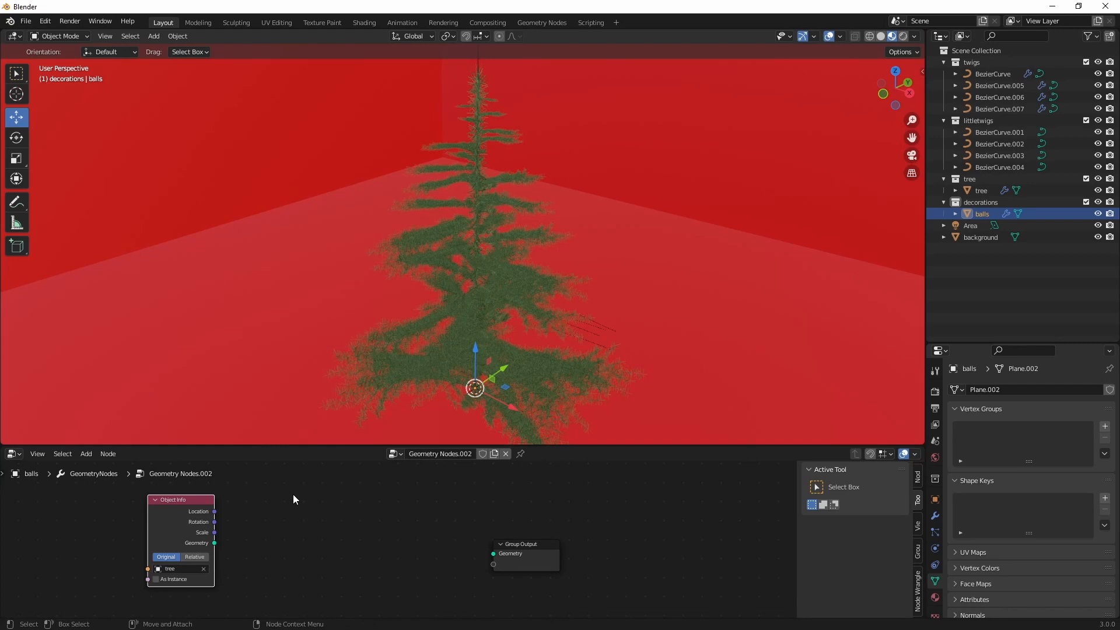
pyautogui.click(196, 557)
pyautogui.moveTo(178, 500); pyautogui.dragTo(136, 495)
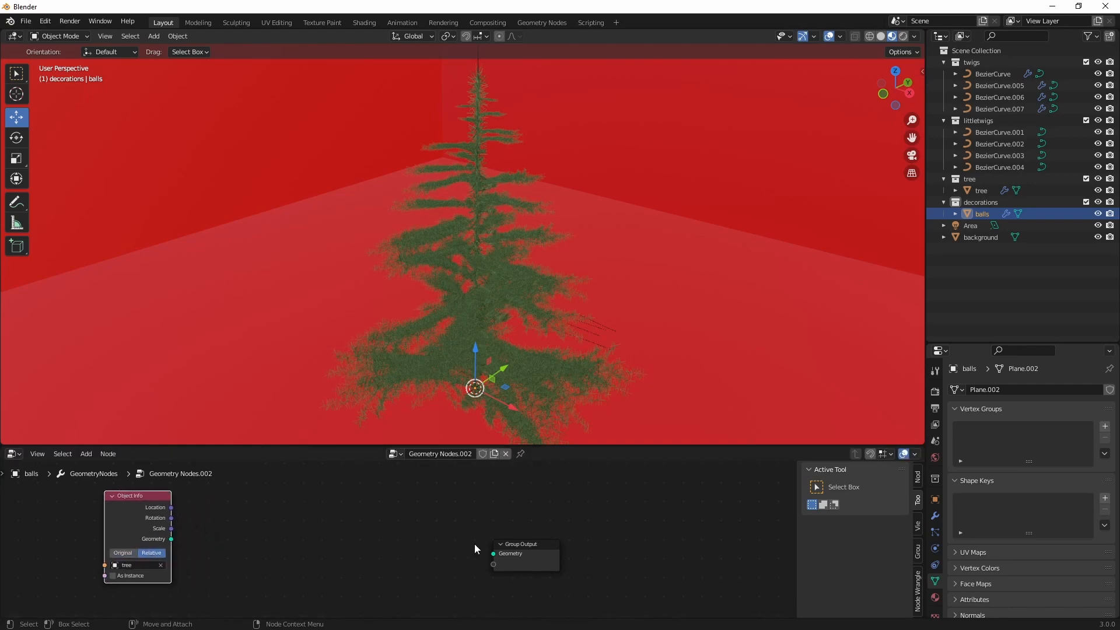
pyautogui.moveTo(522, 544); pyautogui.dragTo(632, 554)
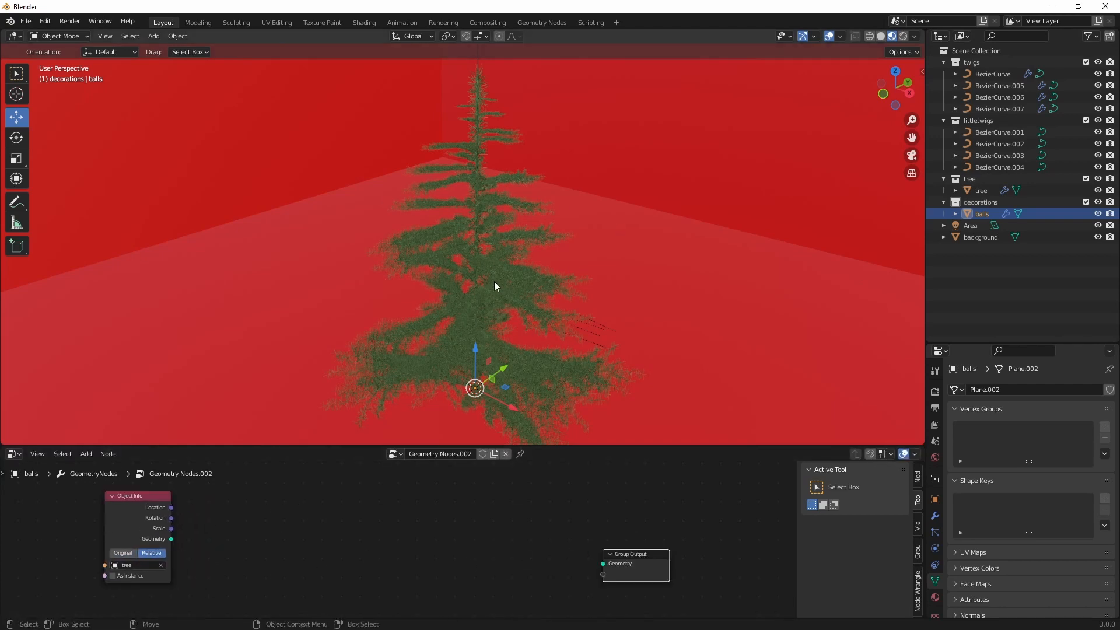
# Try moving the tree object across the backdrop floor and undo the move.
pyautogui.click(501, 305)
pyautogui.scroll(-4, 500, 296)
pyautogui.moveTo(466, 320); pyautogui.dragTo(515, 319, button='middle')
pyautogui.press('g')
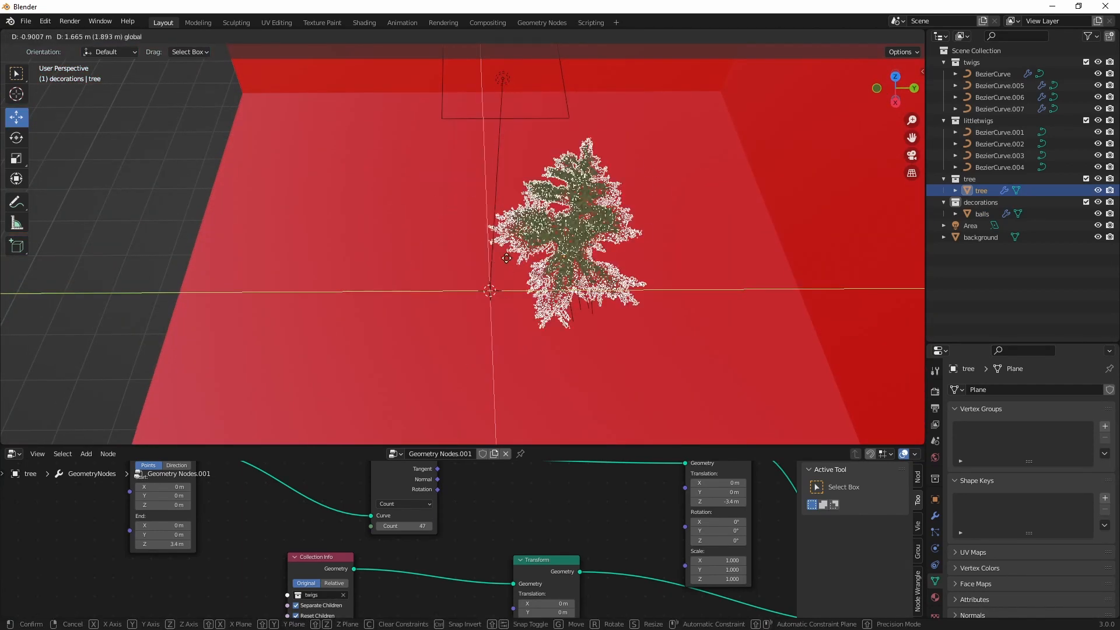
pyautogui.click(474, 199)
pyautogui.hotkey('ctrl', 'z')
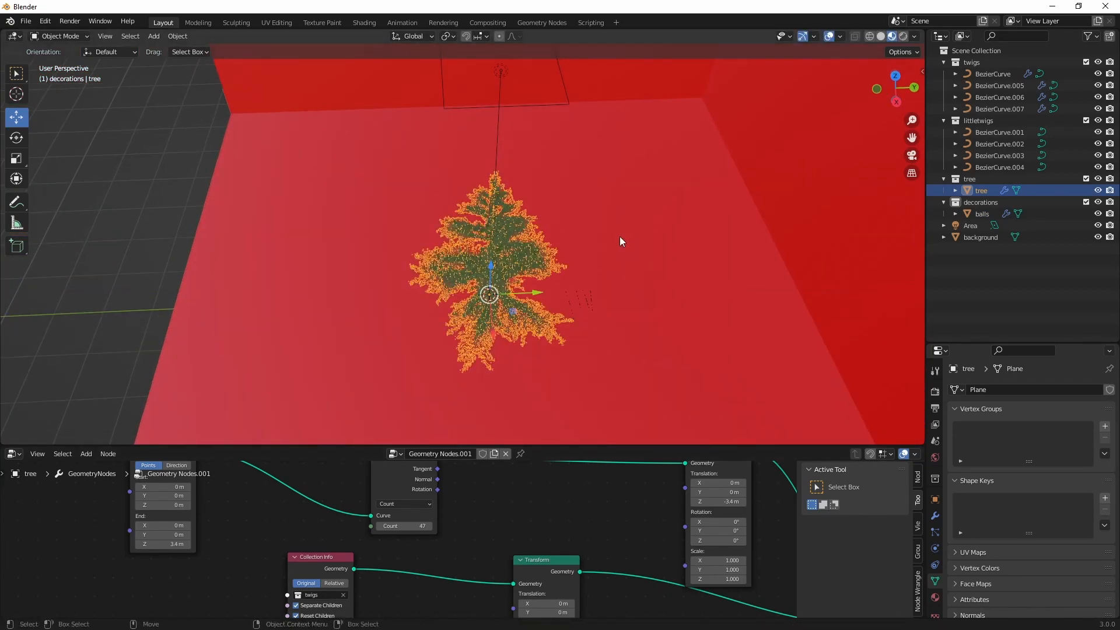
# Select the balls object to show its node tree and enlarge the node editor area.
pyautogui.click(978, 237)
pyautogui.click(982, 214)
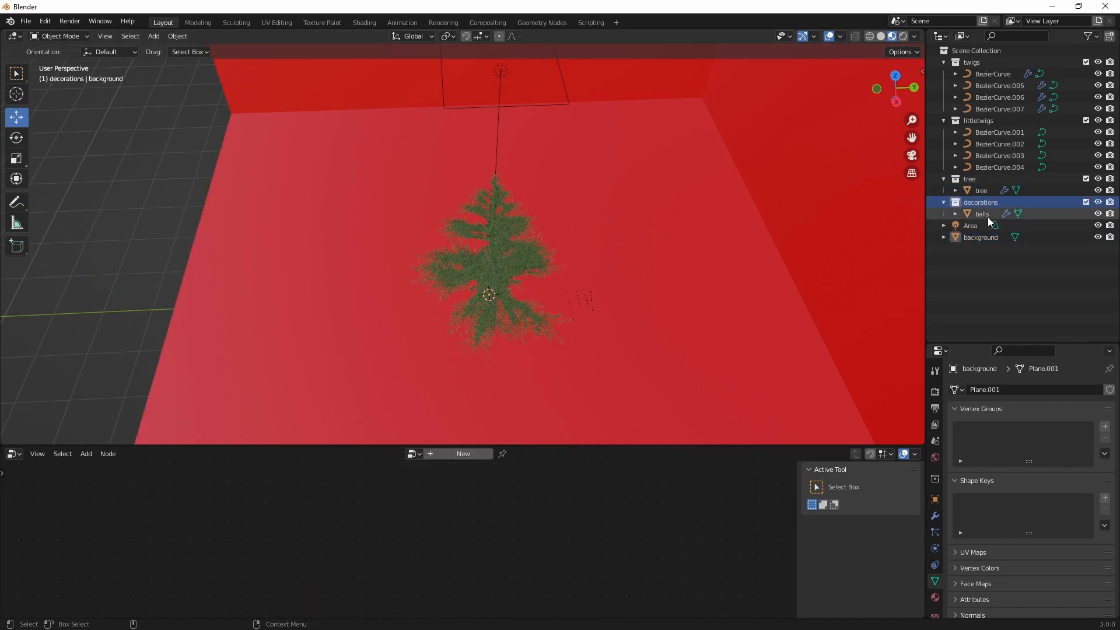
pyautogui.scroll(-3, 249, 527)
pyautogui.moveTo(272, 565); pyautogui.dragTo(342, 512, button='middle')
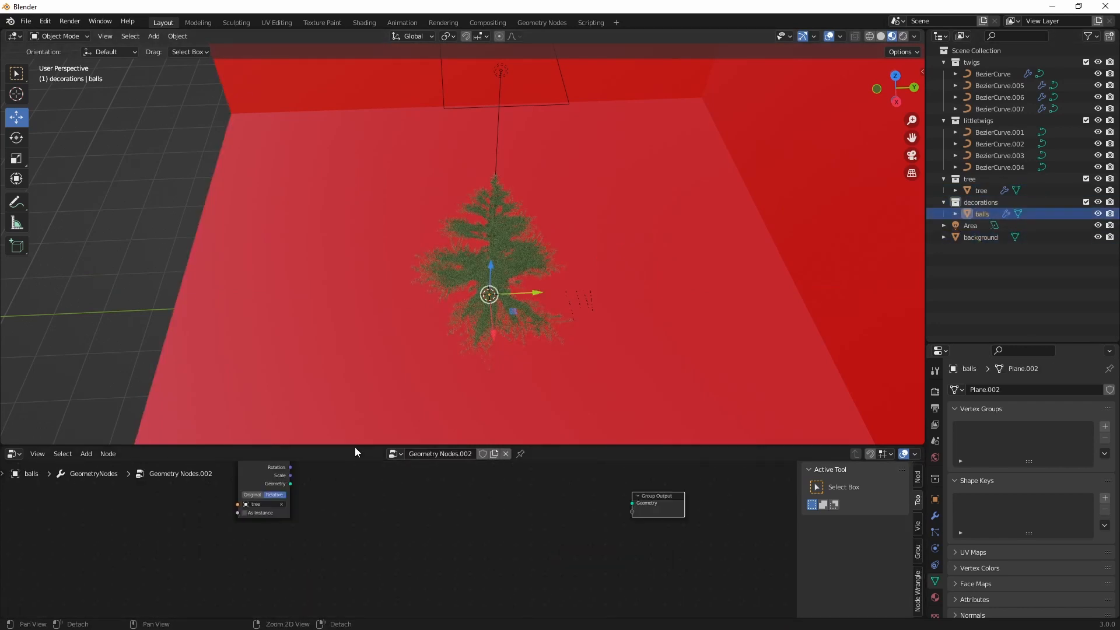
pyautogui.moveTo(355, 444); pyautogui.dragTo(361, 320)
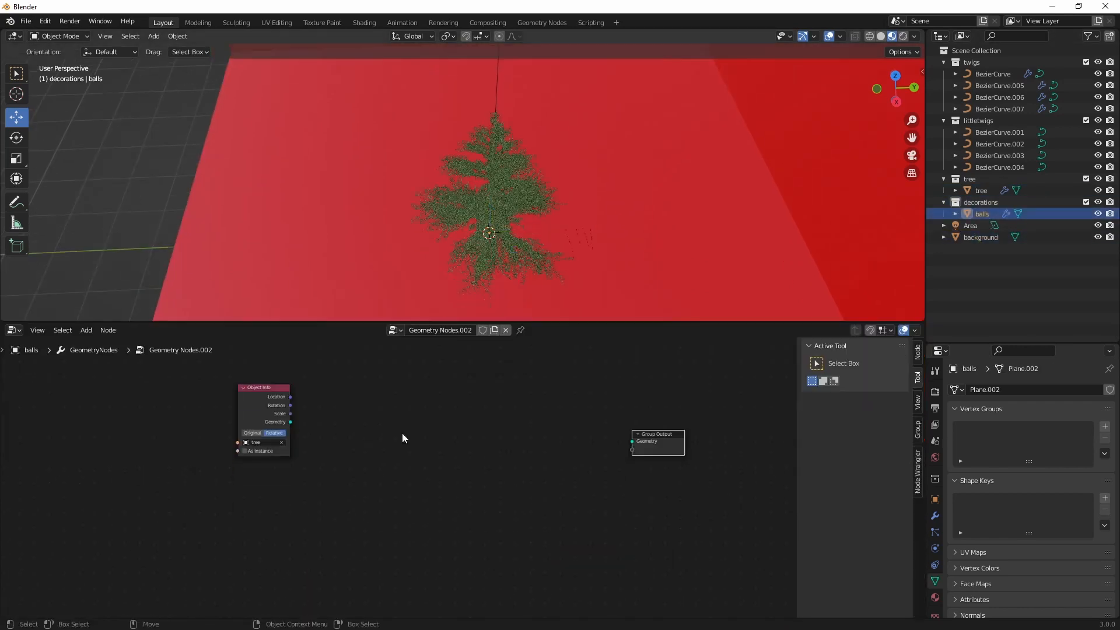
# Increase the length spacing of the final Curve to Points node in the twigs BezierCurve node tree to thin out the tree's needles.
pyautogui.click(502, 211)
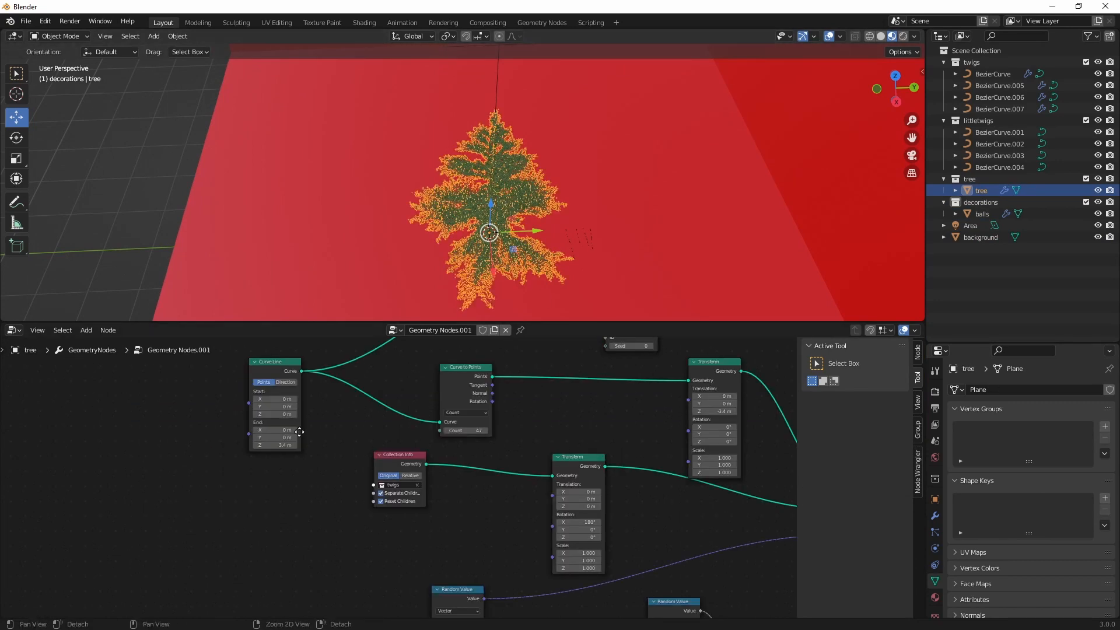
pyautogui.moveTo(563, 446); pyautogui.dragTo(447, 427, button='middle')
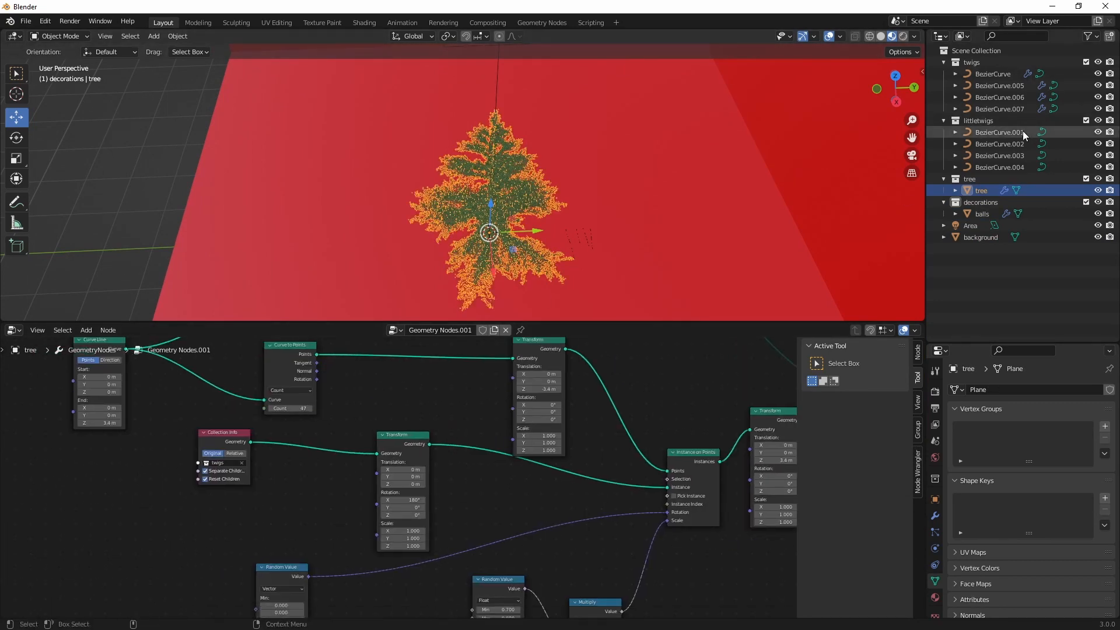
pyautogui.click(1023, 131)
pyautogui.click(996, 75)
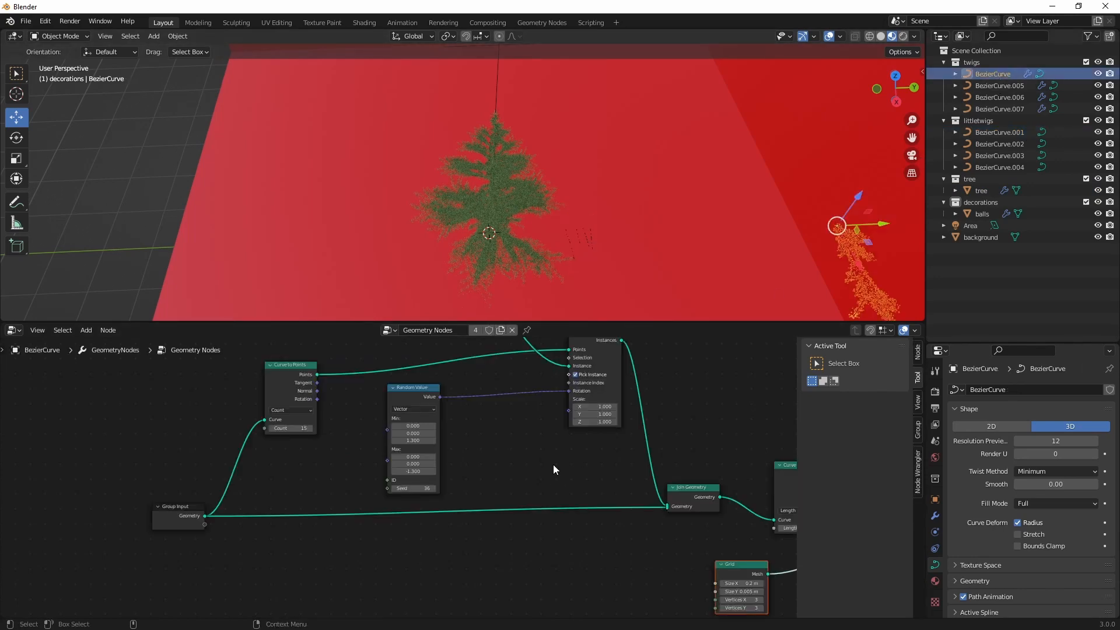
pyautogui.moveTo(552, 464); pyautogui.dragTo(583, 523, button='middle')
pyautogui.scroll(5, 605, 517)
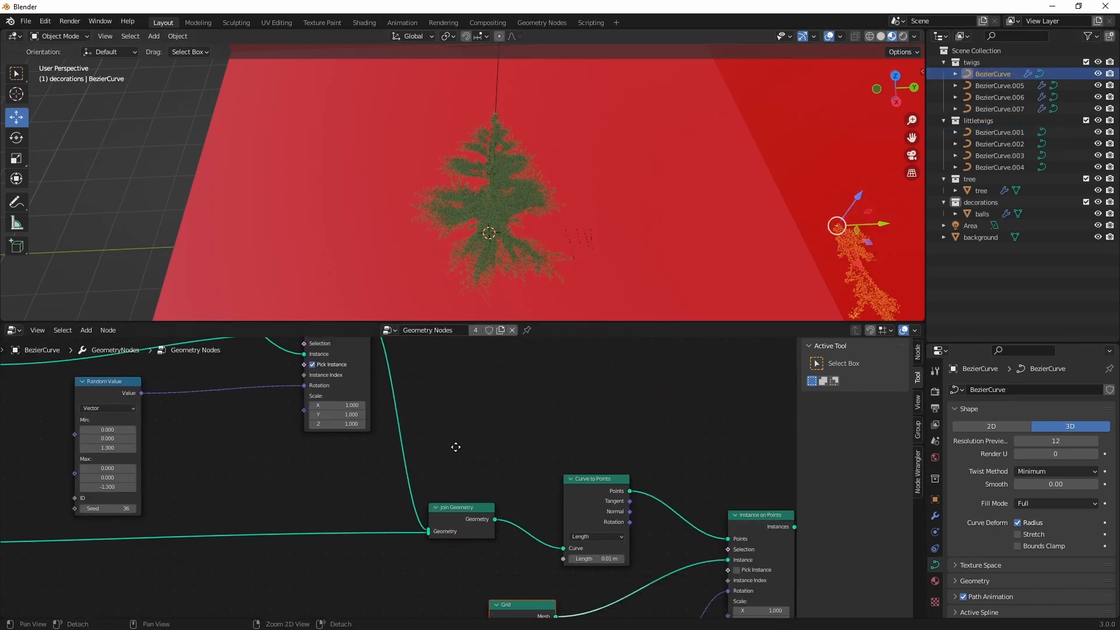
pyautogui.doubleClick(608, 549)
pyautogui.moveTo(608, 550); pyautogui.dragTo(551, 564)
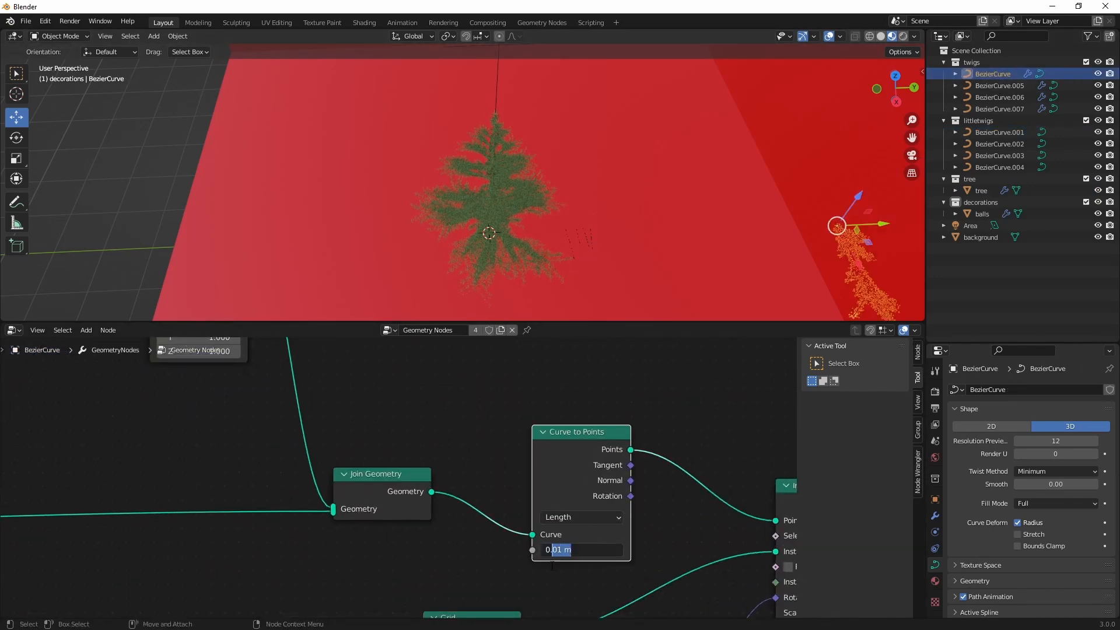
pyautogui.press('Return')
pyautogui.click(541, 270)
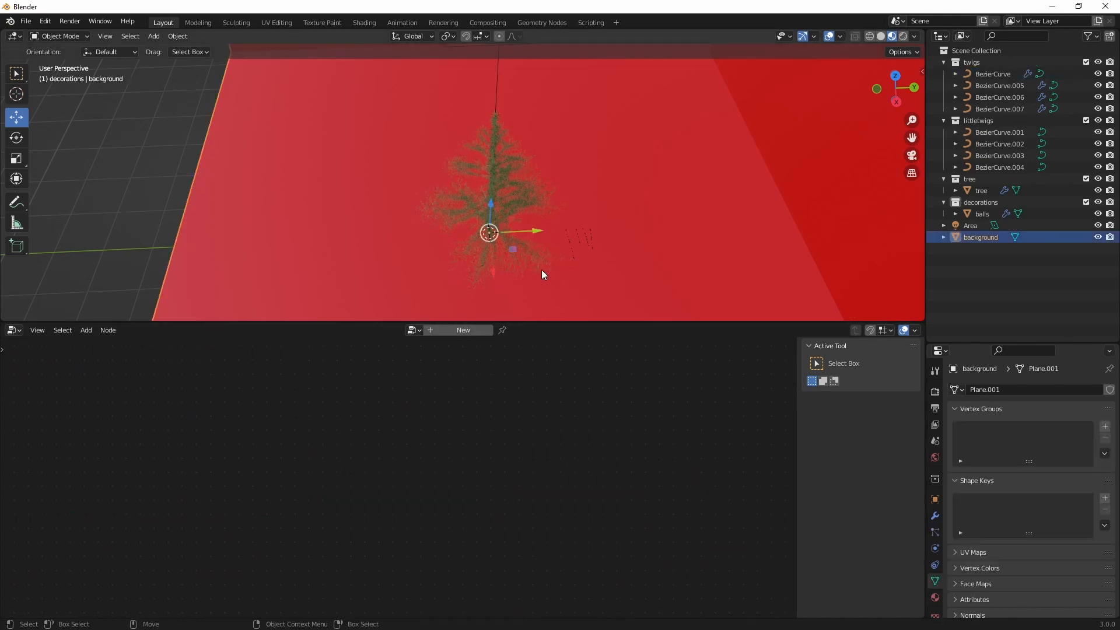
pyautogui.moveTo(541, 270); pyautogui.dragTo(481, 183, button='middle')
pyautogui.click(466, 204)
pyautogui.scroll(4, 466, 207)
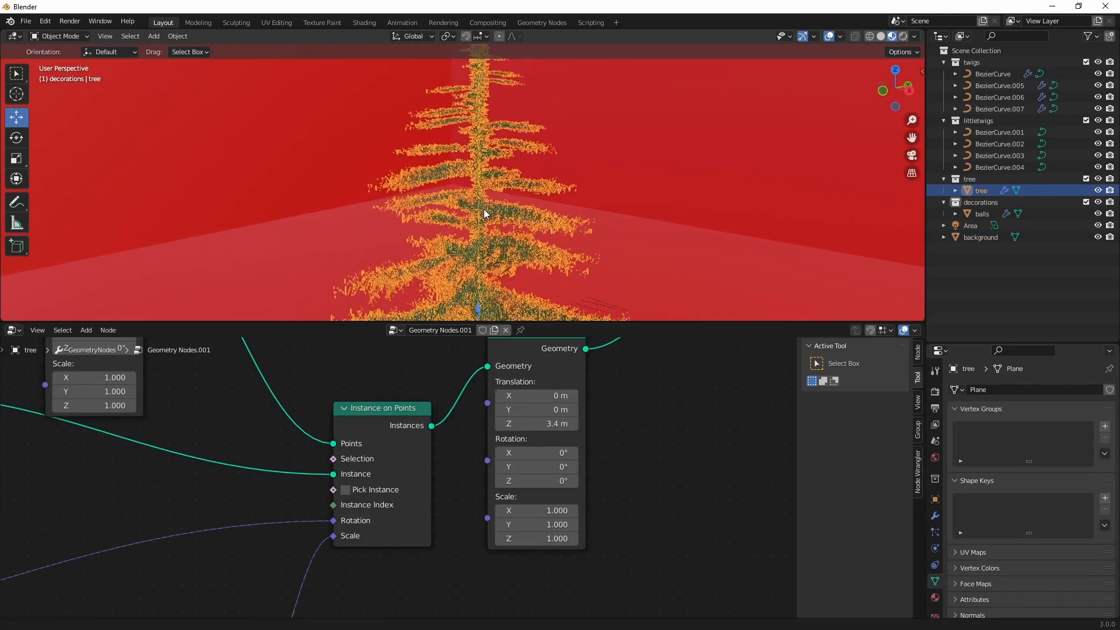
# In the balls node tree, add a Realize Instances node and link the Object Info geometry through it to the Group Output.
pyautogui.click(984, 215)
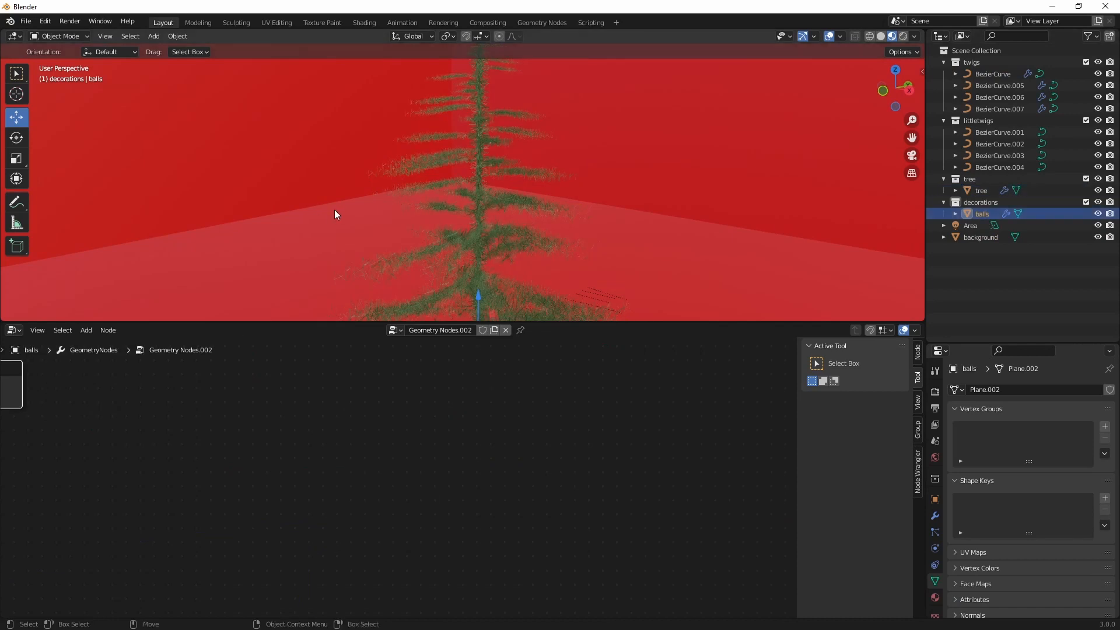
pyautogui.keyDown('alt'); pyautogui.moveTo(223, 471); pyautogui.dragTo(169, 463, button='right'); pyautogui.keyUp('alt')
pyautogui.keyDown('alt'); pyautogui.moveTo(169, 463); pyautogui.dragTo(449, 465, button='middle'); pyautogui.keyUp('alt')
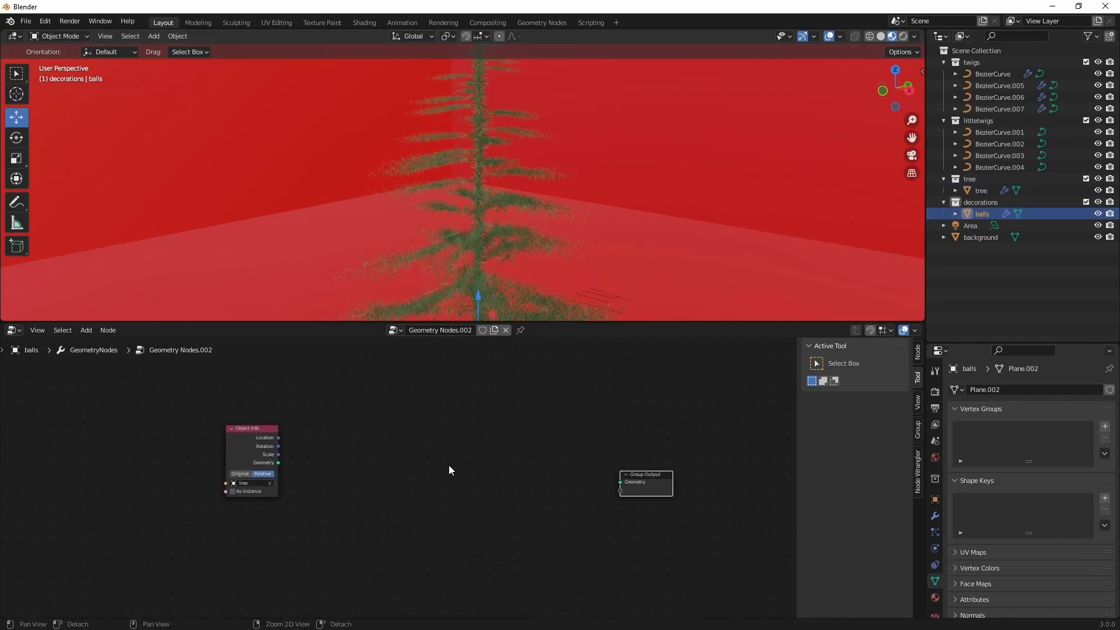
pyautogui.press('Tab')
pyautogui.write('real')
pyautogui.press('Return')
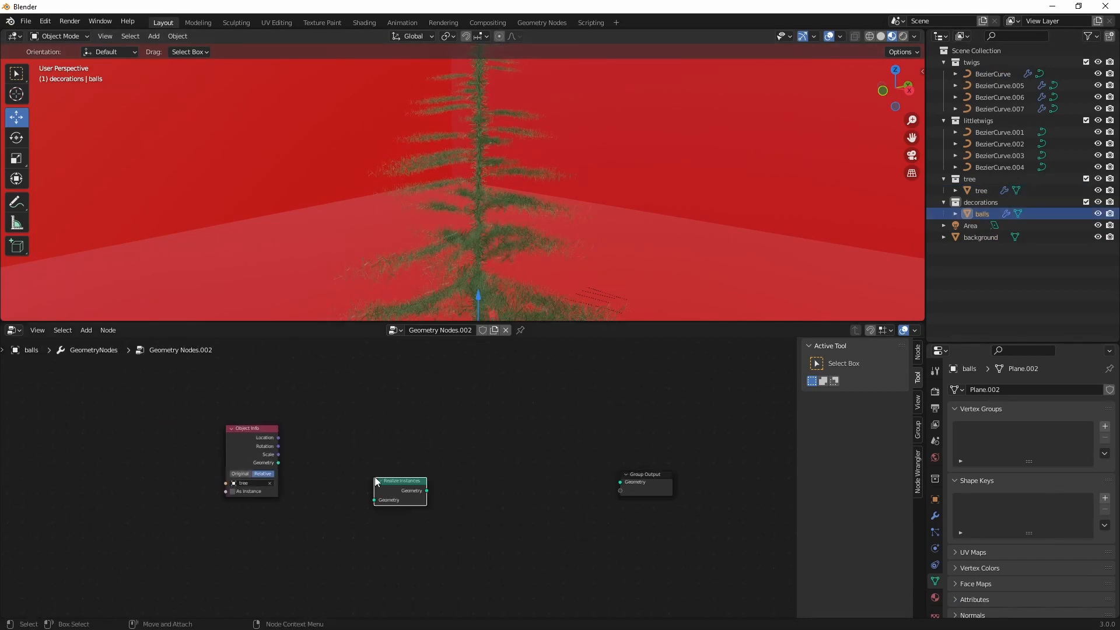
pyautogui.scroll(2, 372, 467)
pyautogui.moveTo(234, 457); pyautogui.dragTo(708, 484)
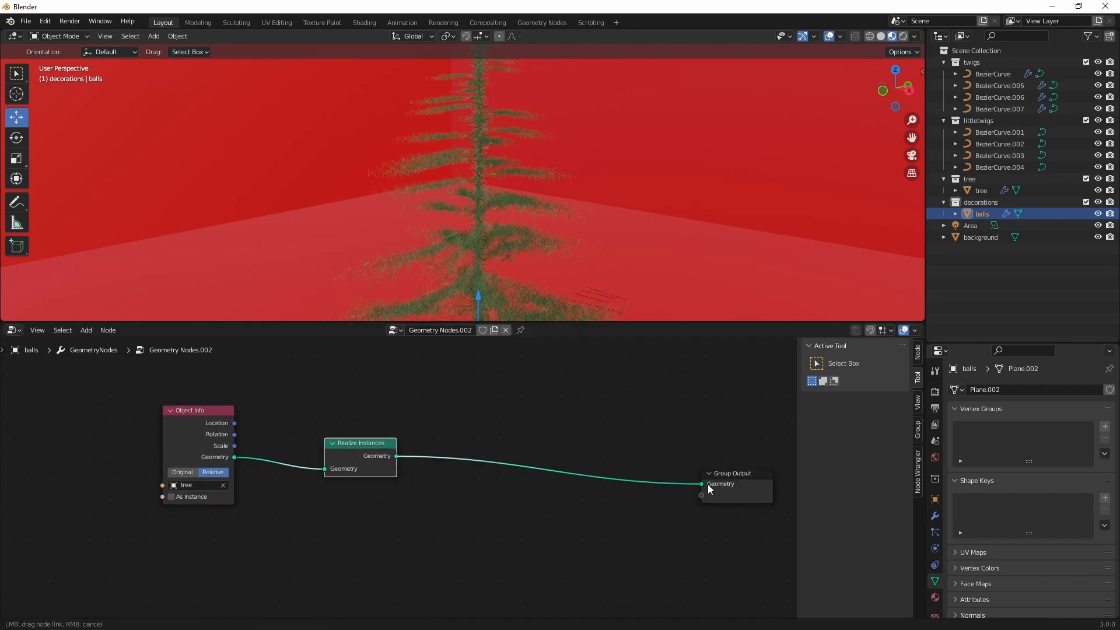
# Insert a Distribute Points on Faces node between Realize Instances and Group Output, and enlarge the 3D viewport.
pyautogui.moveTo(538, 434); pyautogui.dragTo(498, 477, button='middle')
pyautogui.hotkey('shift', 'a')
pyautogui.write('spoin')
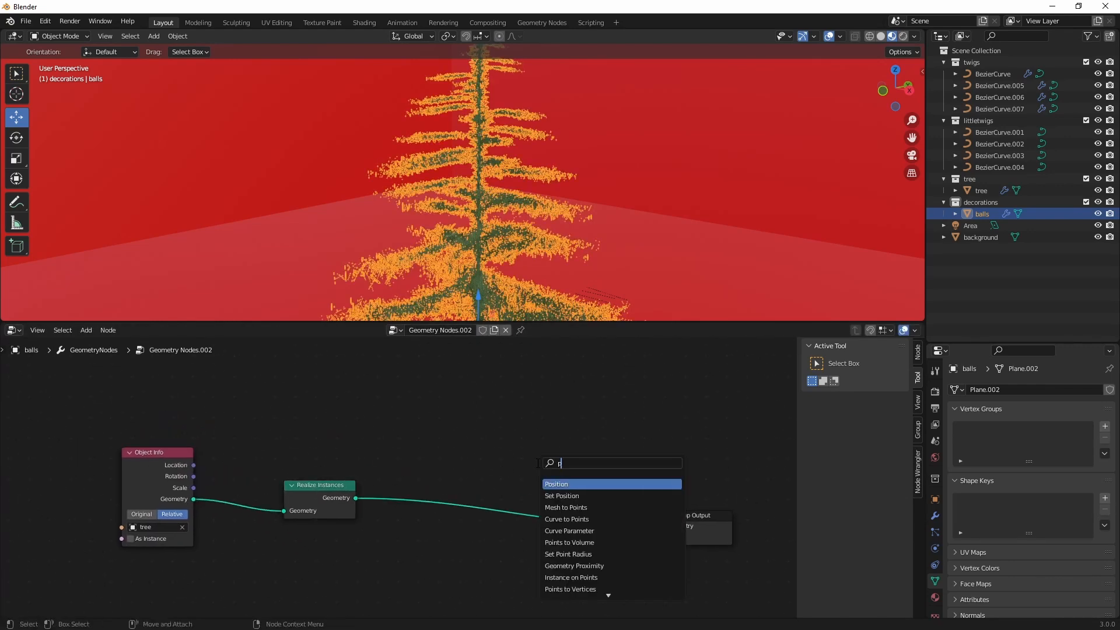
pyautogui.write('t on')
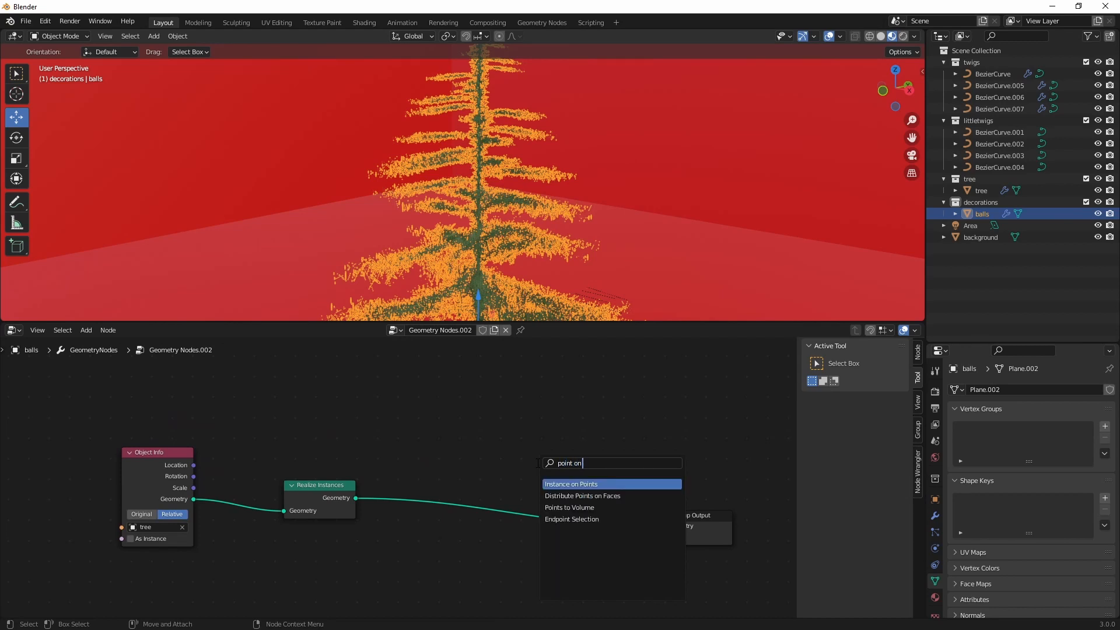
pyautogui.press('Down')
pyautogui.press('Down')
pyautogui.press('Up')
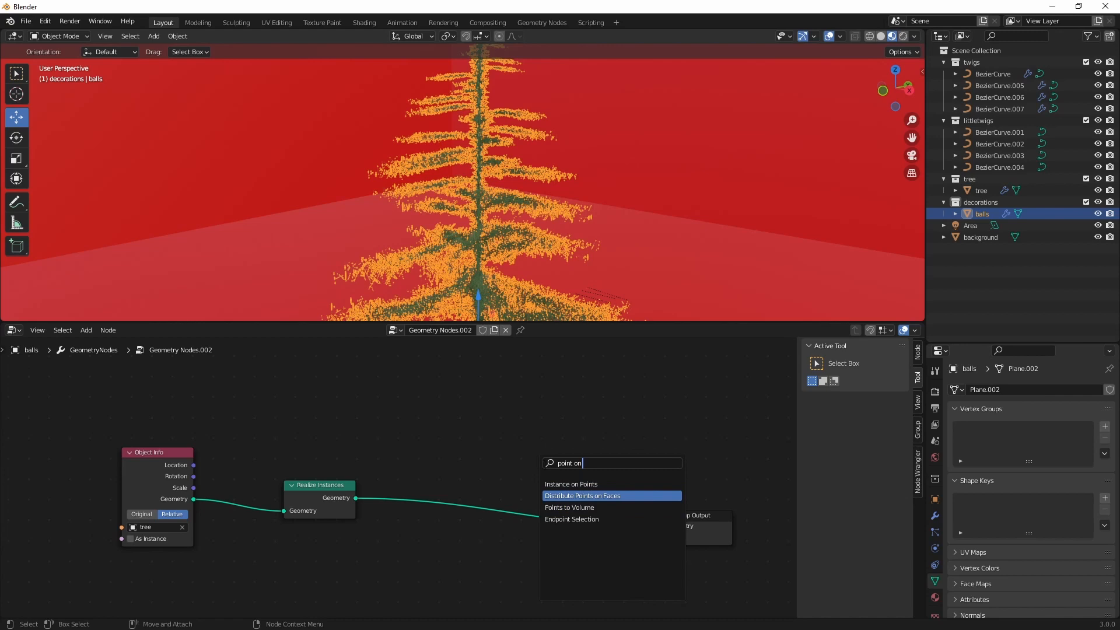
pyautogui.press('Return')
pyautogui.click(447, 431)
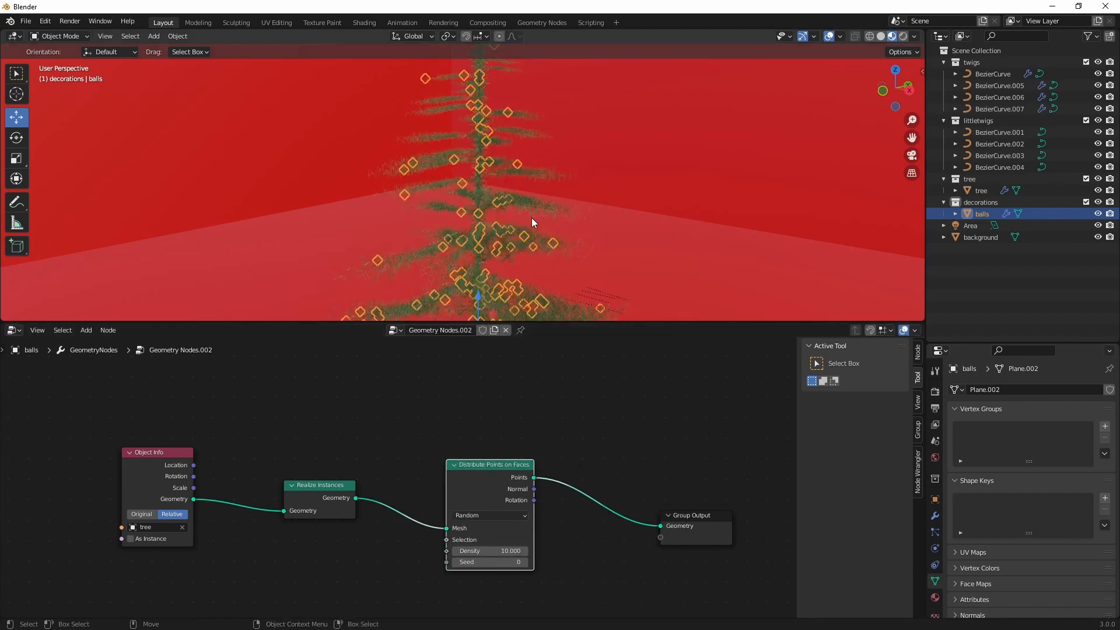
pyautogui.scroll(-4, 530, 218)
pyautogui.moveTo(613, 323); pyautogui.dragTo(613, 367)
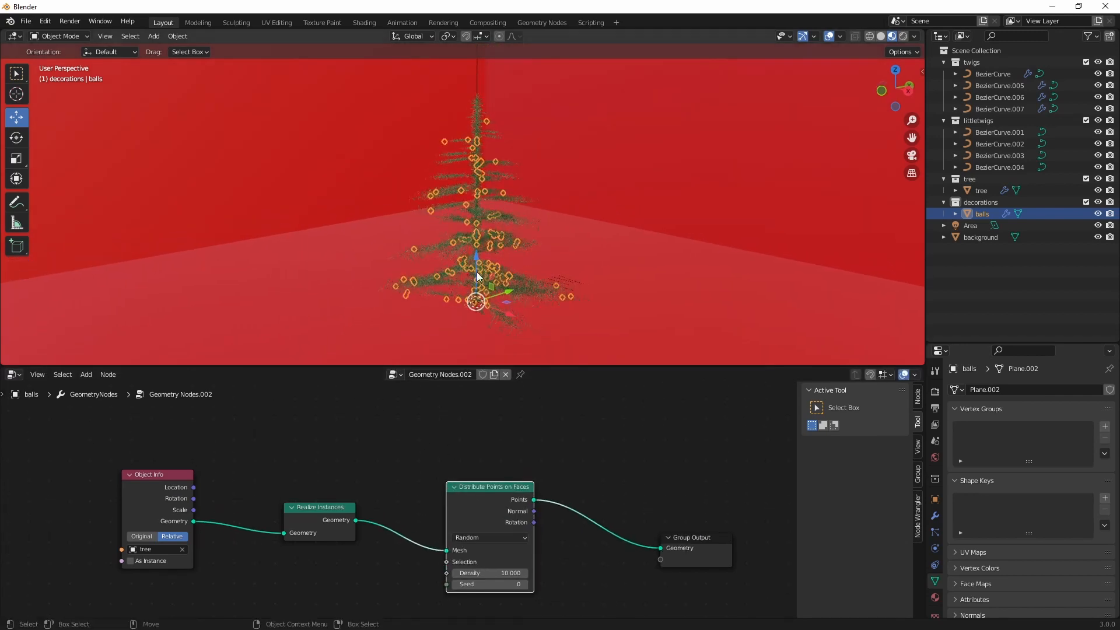
# Add a UV Sphere node below the Realize Instances node.
pyautogui.moveTo(340, 449); pyautogui.dragTo(399, 435, button='middle')
pyautogui.hotkey('shift', 'a')
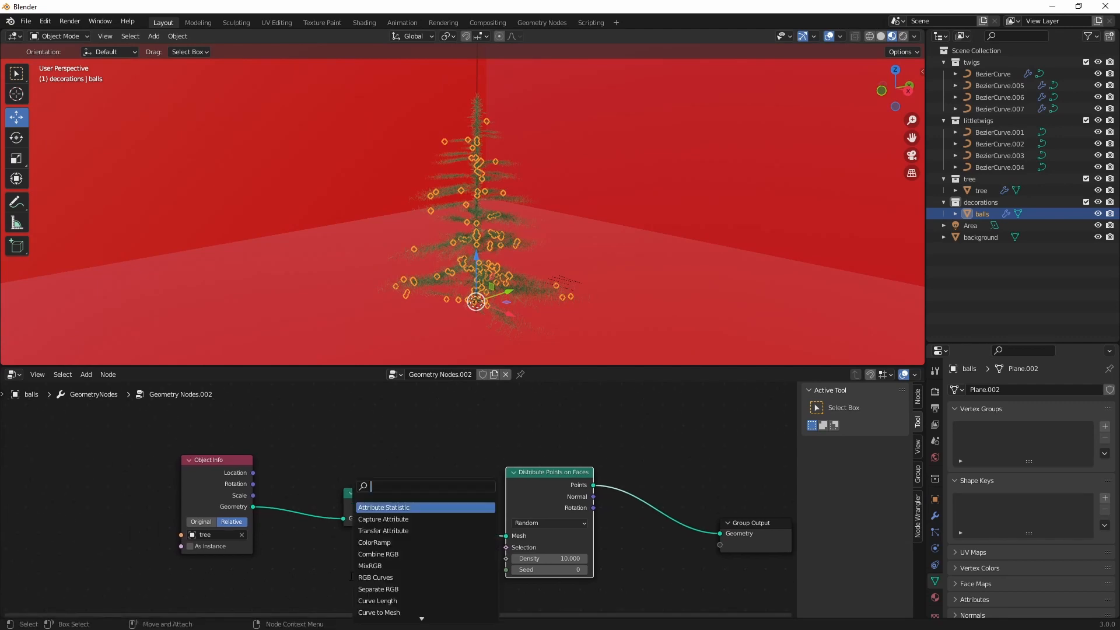
pyautogui.write('spher')
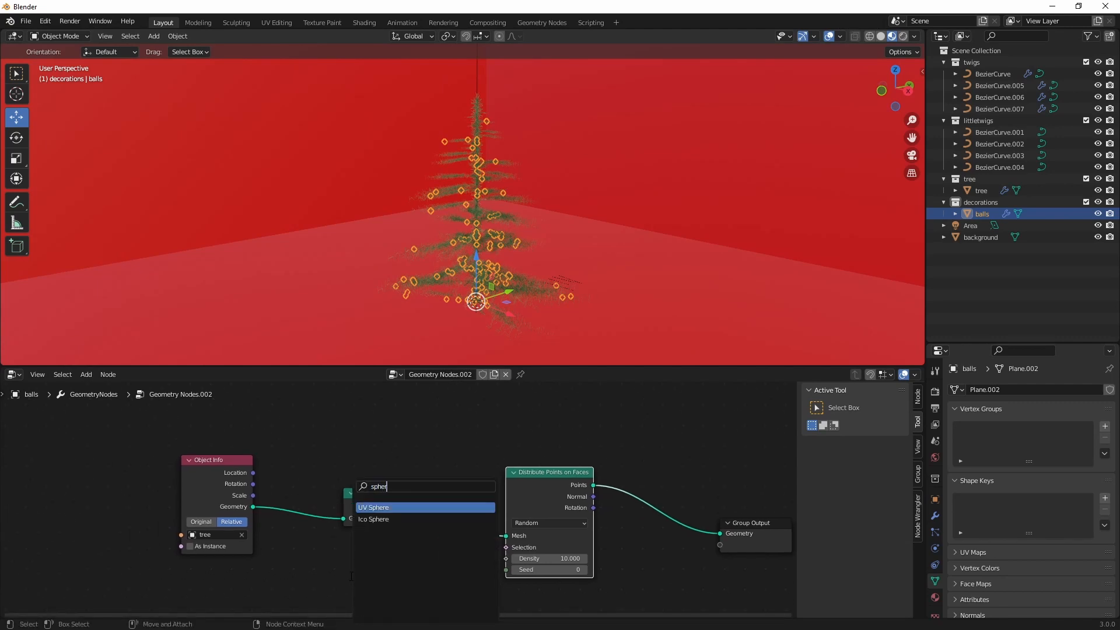
pyautogui.press('Return')
pyautogui.moveTo(421, 593); pyautogui.dragTo(571, 553)
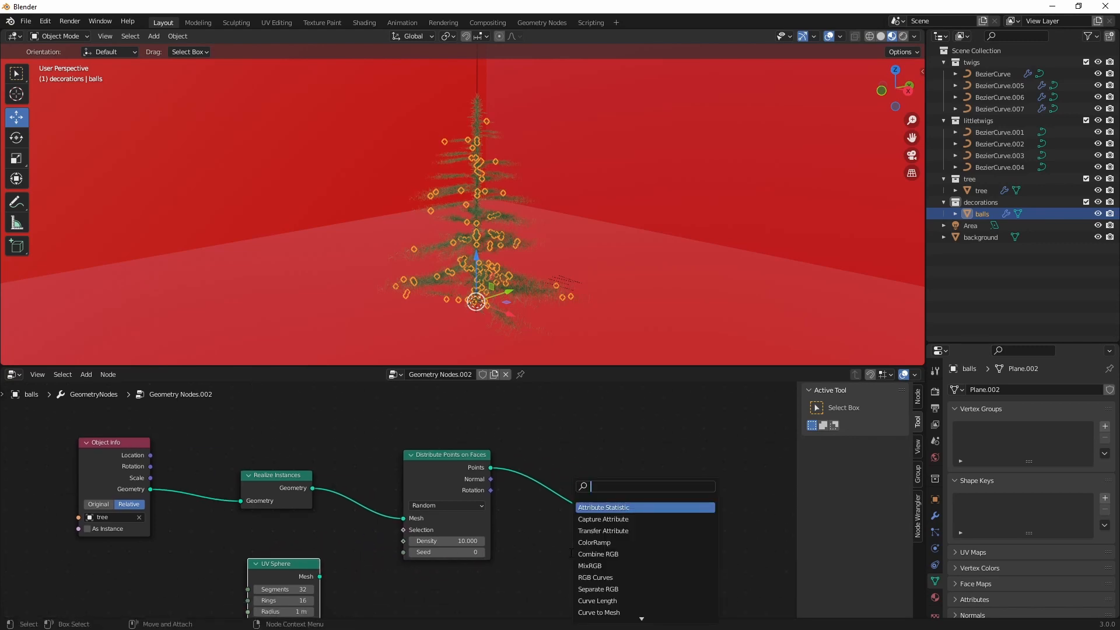
# Insert an Instance on Points node before the Group Output and connect the UV Sphere mesh as its instance.
pyautogui.write('instance on p')
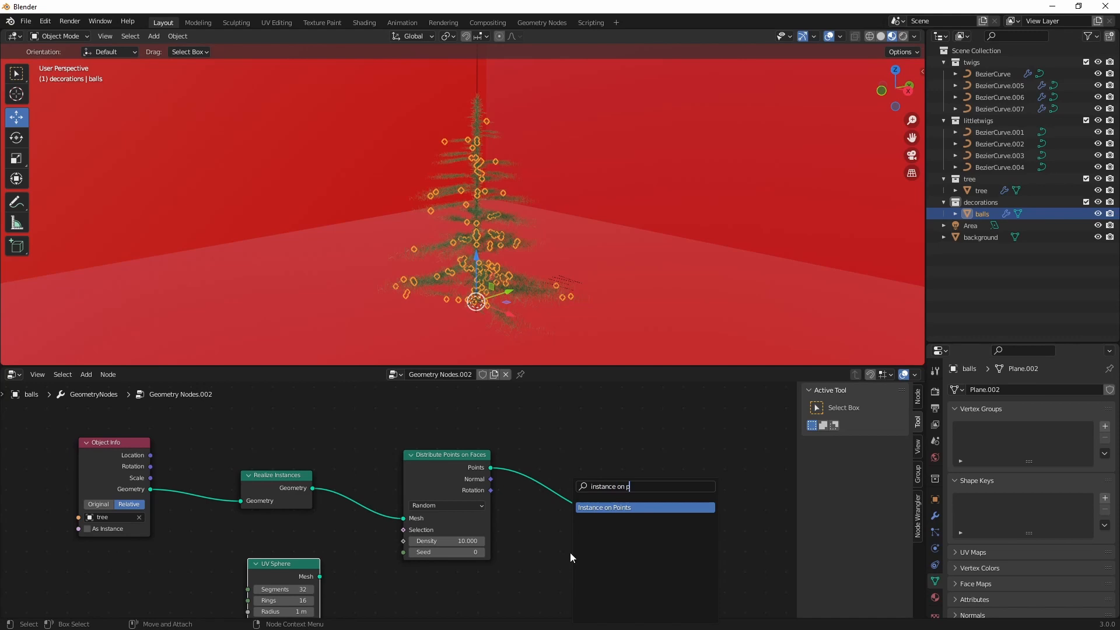
pyautogui.press('Return')
pyautogui.scroll(-2, 572, 549)
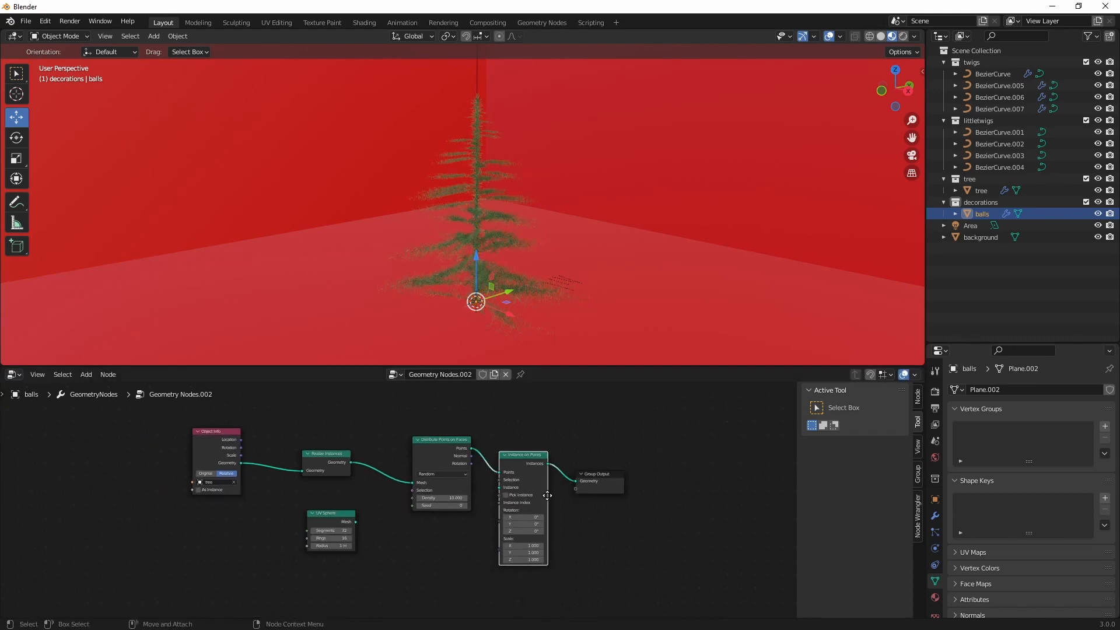
pyautogui.click(547, 495)
pyautogui.scroll(4, 400, 537)
pyautogui.moveTo(336, 532); pyautogui.dragTo(589, 547)
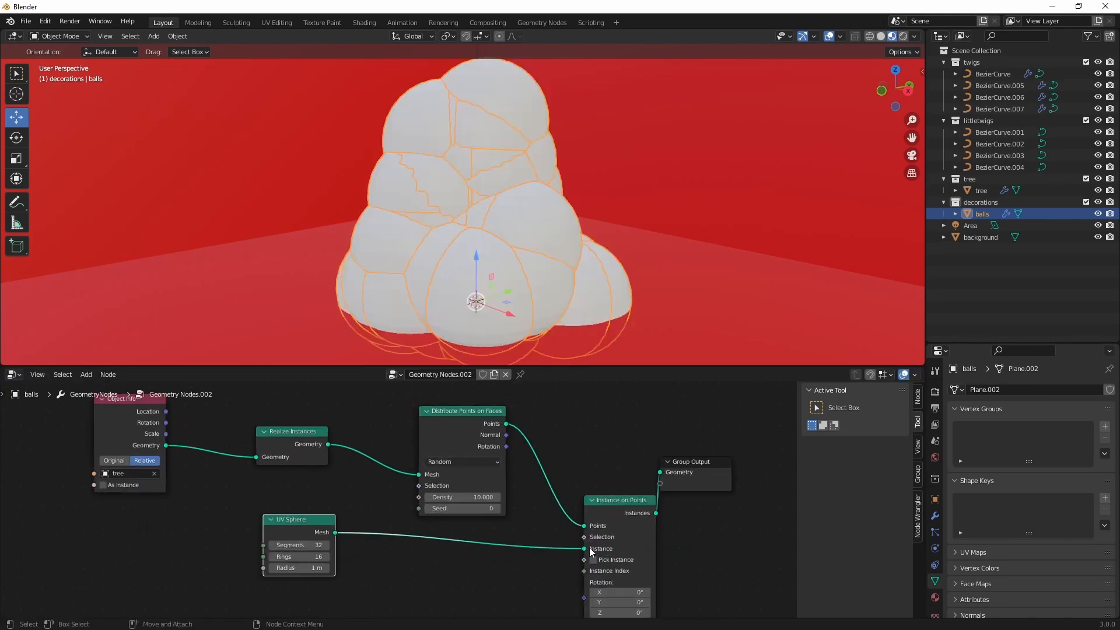
# Set the UV Sphere radius to 0.05 m and move the node farther from Instance on Points.
pyautogui.click(310, 567)
pyautogui.write('.05')
pyautogui.press('Return')
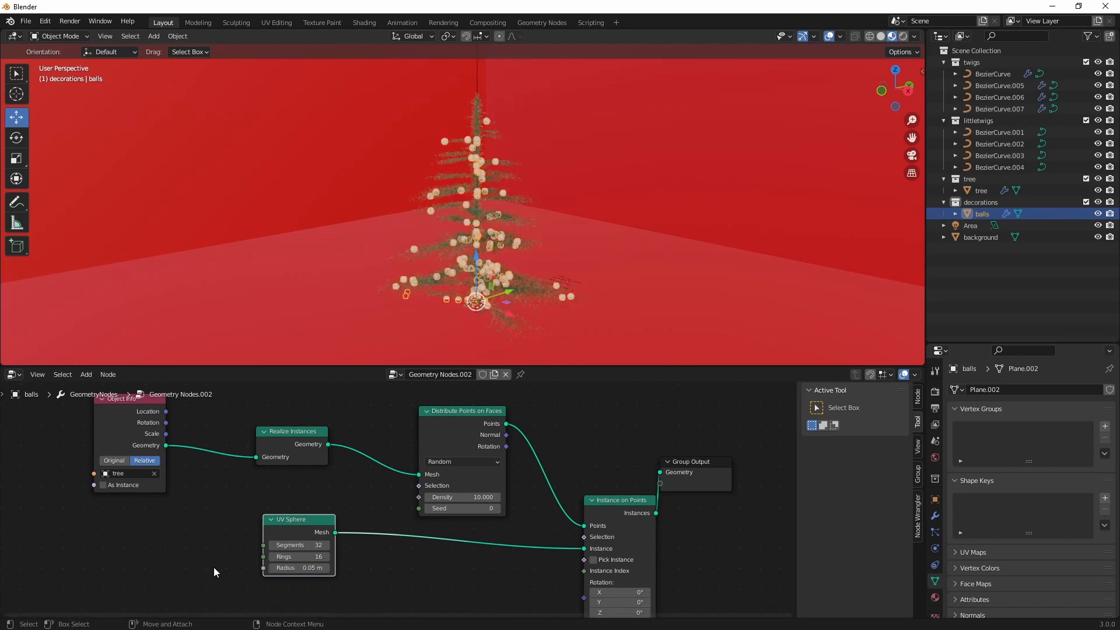
pyautogui.moveTo(466, 497); pyautogui.dragTo(481, 496)
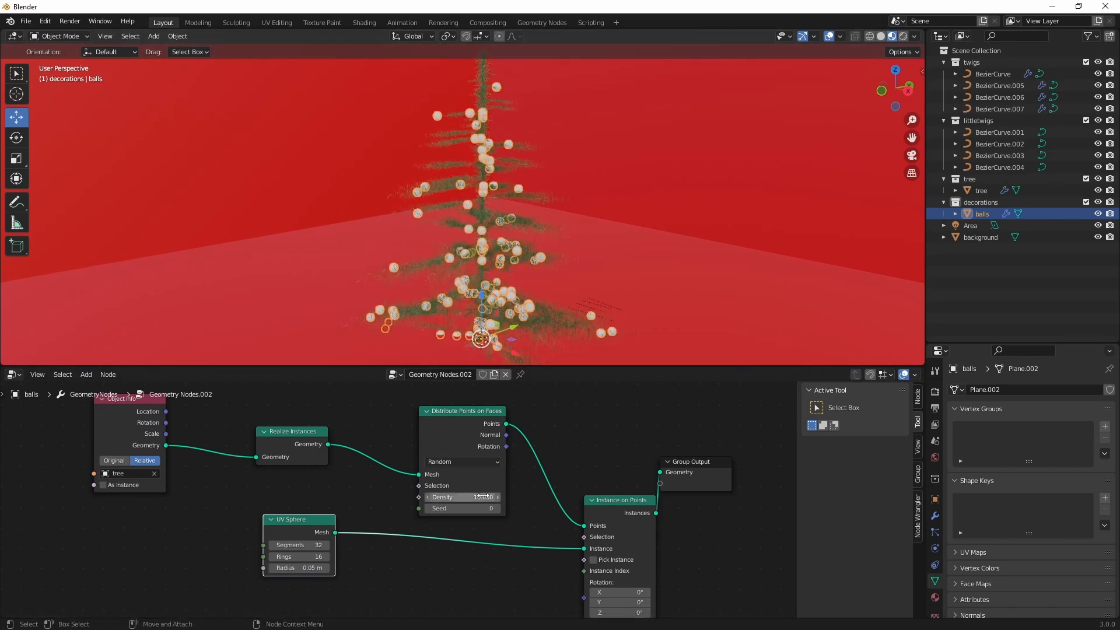
pyautogui.moveTo(300, 519); pyautogui.dragTo(237, 528)
pyautogui.click(328, 528)
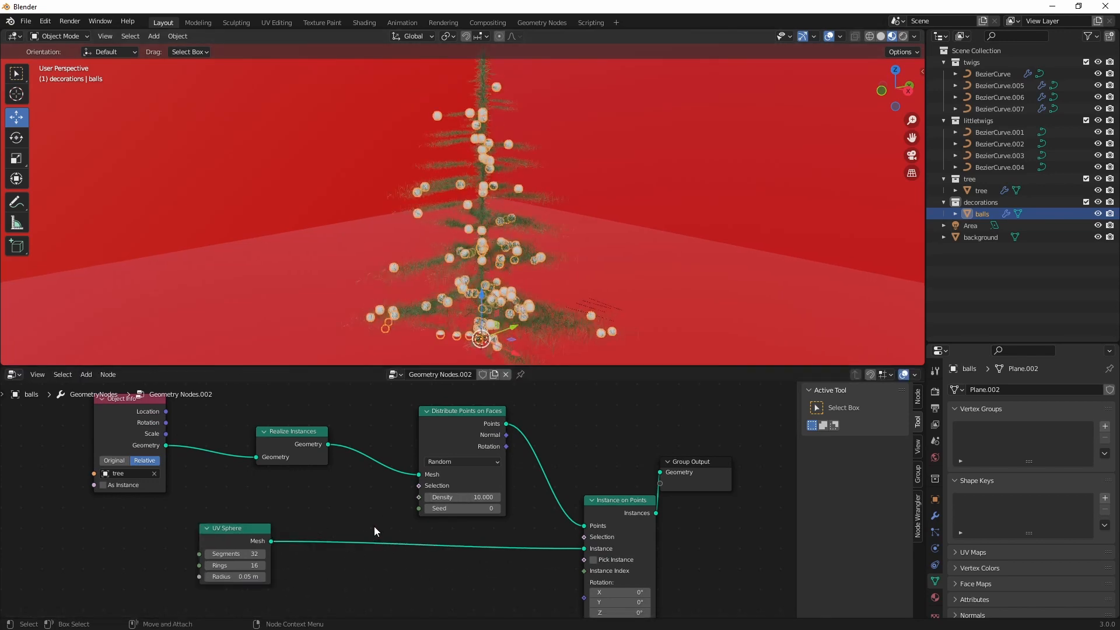
# Insert a Set Shade Smooth node between the UV Sphere and Instance on Points, and shift the UV Sphere away from it.
pyautogui.moveTo(373, 526); pyautogui.dragTo(366, 485, button='middle')
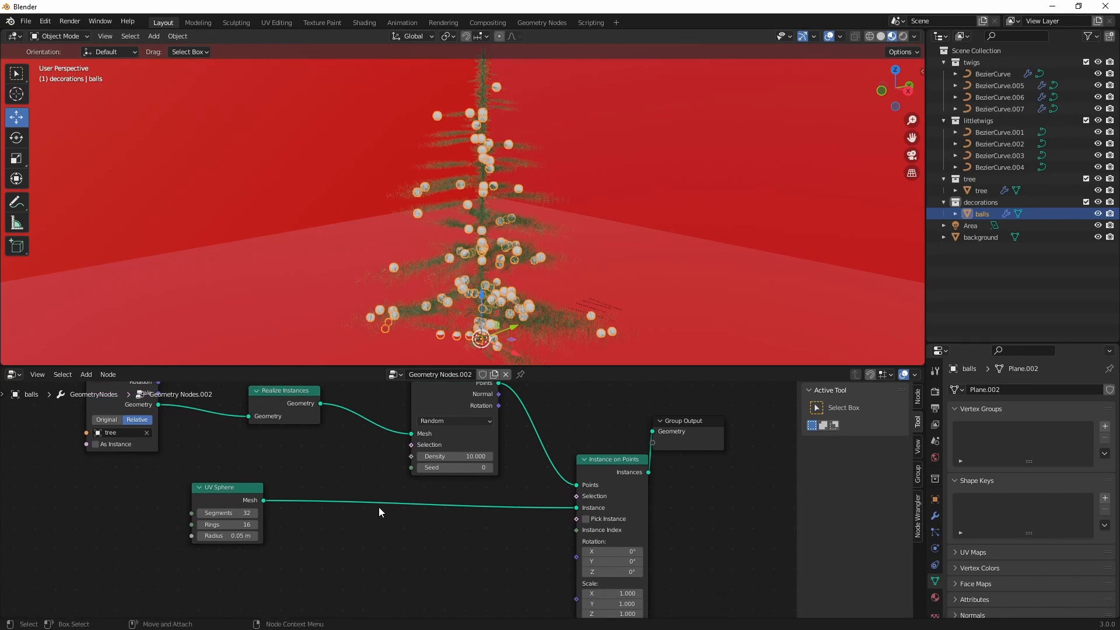
pyautogui.hotkey('shift', 'a')
pyautogui.write('set')
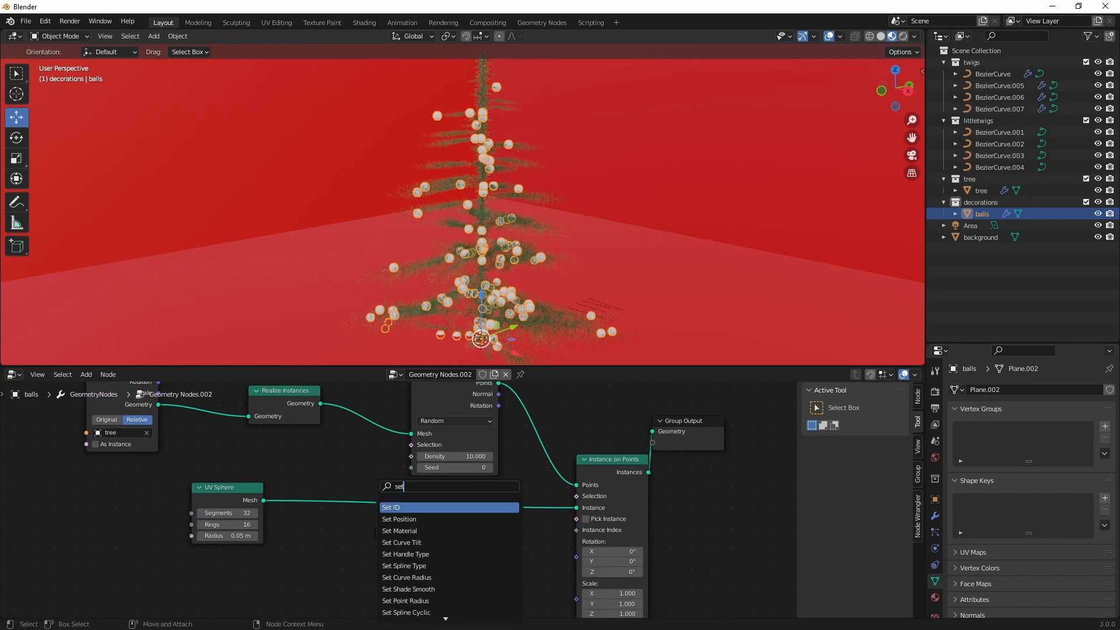
pyautogui.write(' sha')
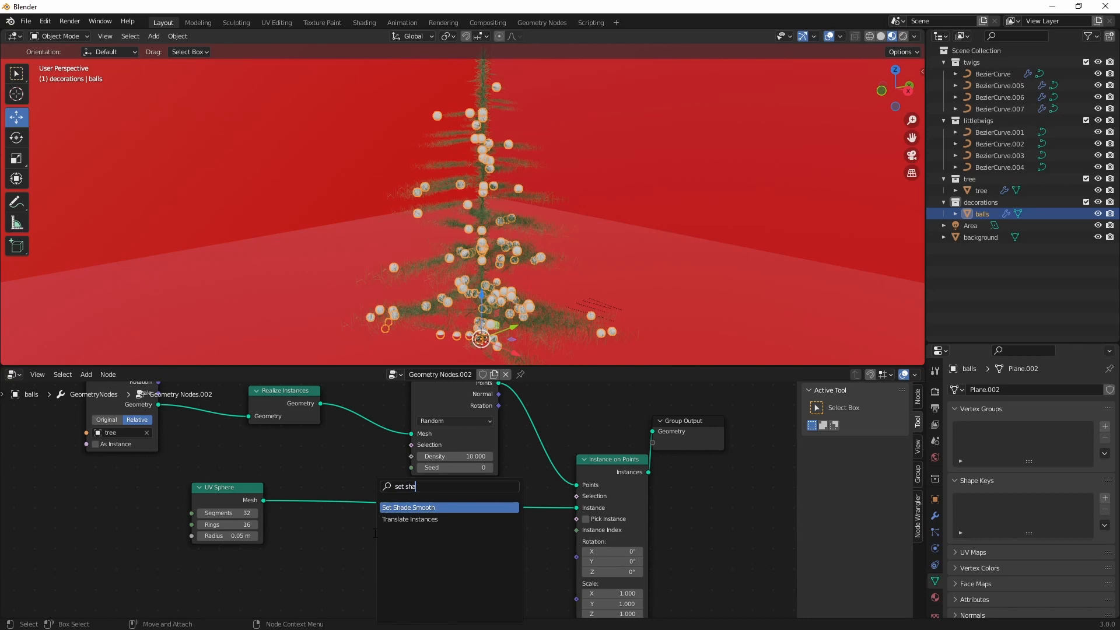
pyautogui.press('Return')
pyautogui.click(358, 482)
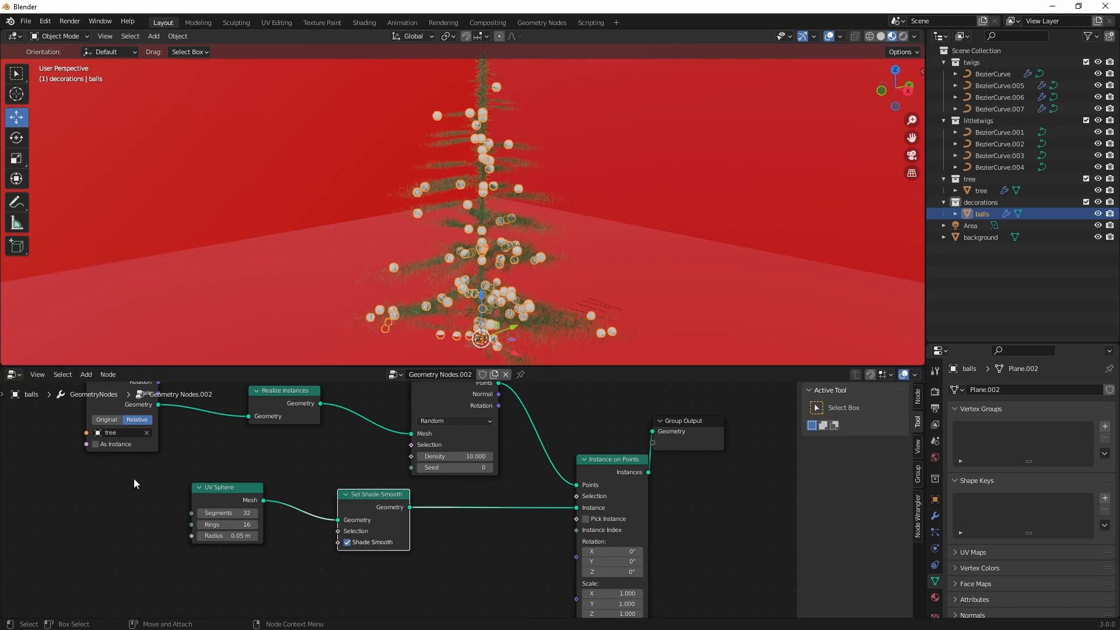
pyautogui.moveTo(245, 502); pyautogui.dragTo(222, 514)
# Enlarge the 3D viewport and move the Group Output node well away from Instance on Points.
pyautogui.scroll(-2, 516, 203)
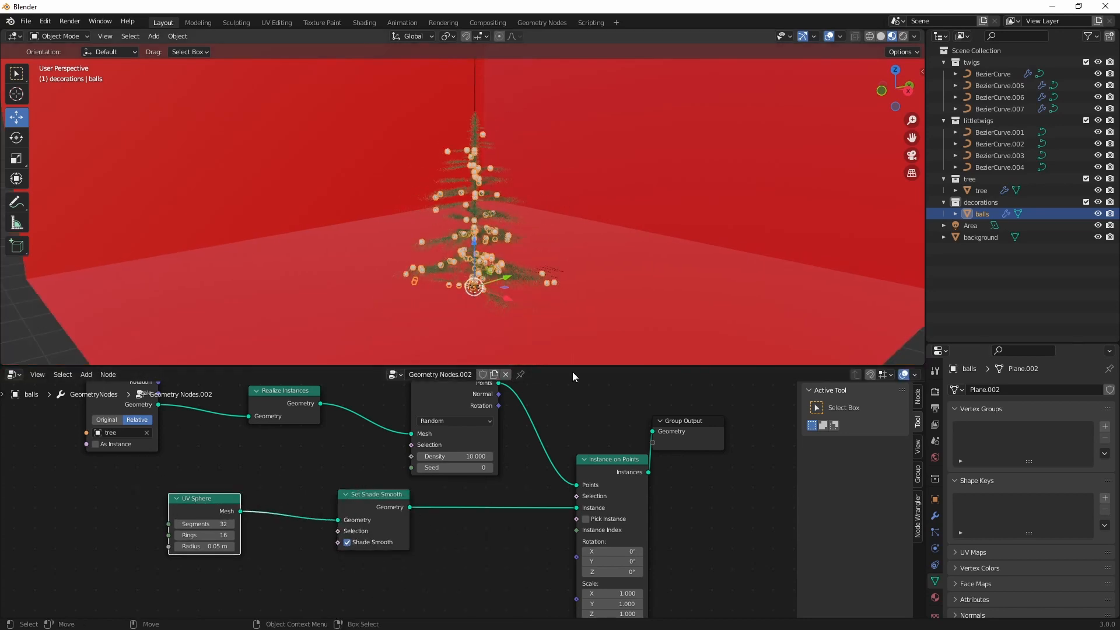
pyautogui.moveTo(578, 366); pyautogui.dragTo(578, 415)
pyautogui.moveTo(681, 442); pyautogui.dragTo(783, 446)
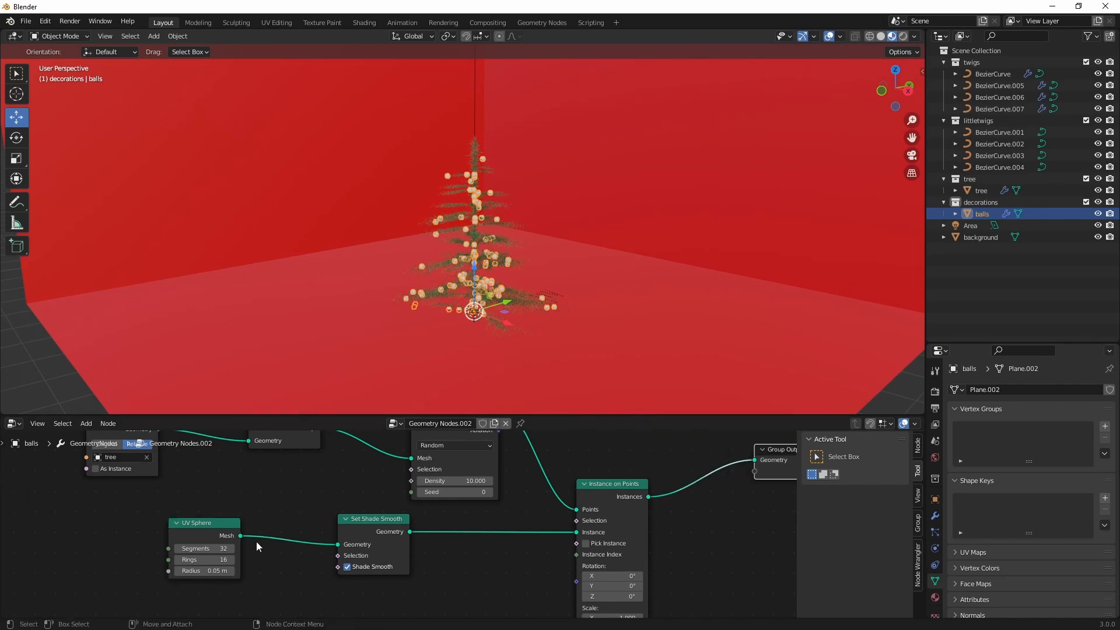
pyautogui.scroll(-4, 651, 546)
pyautogui.moveTo(708, 510); pyautogui.dragTo(565, 529, button='middle')
pyautogui.moveTo(557, 490); pyautogui.dragTo(626, 492)
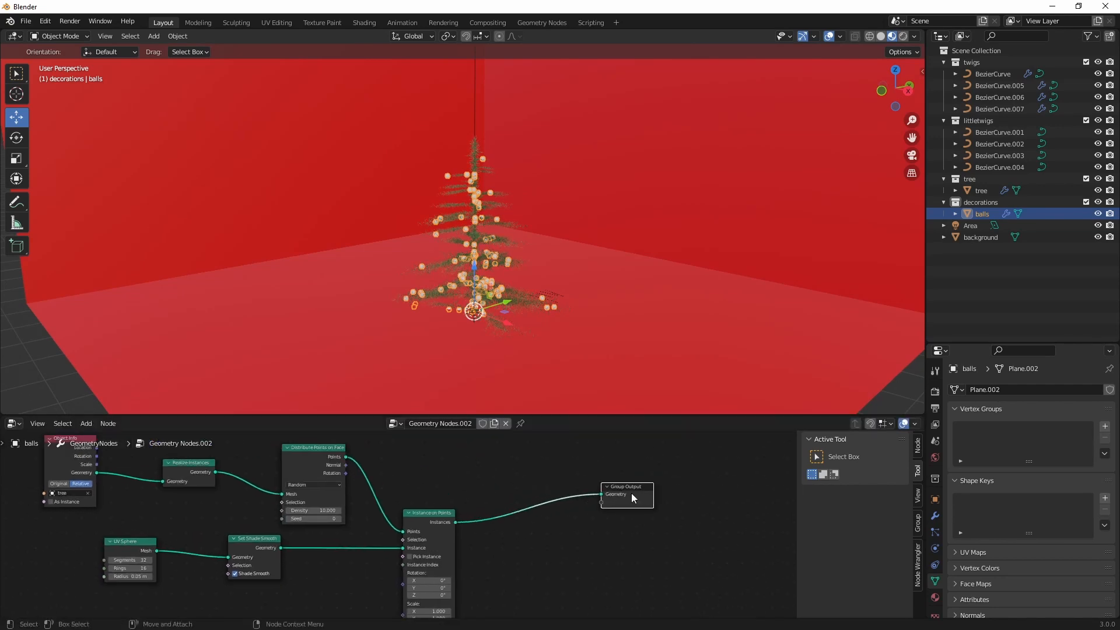
# Insert a Set Material node between Instance on Points and Group Output.
pyautogui.hotkey('shift', 'a')
pyautogui.write('sset mat')
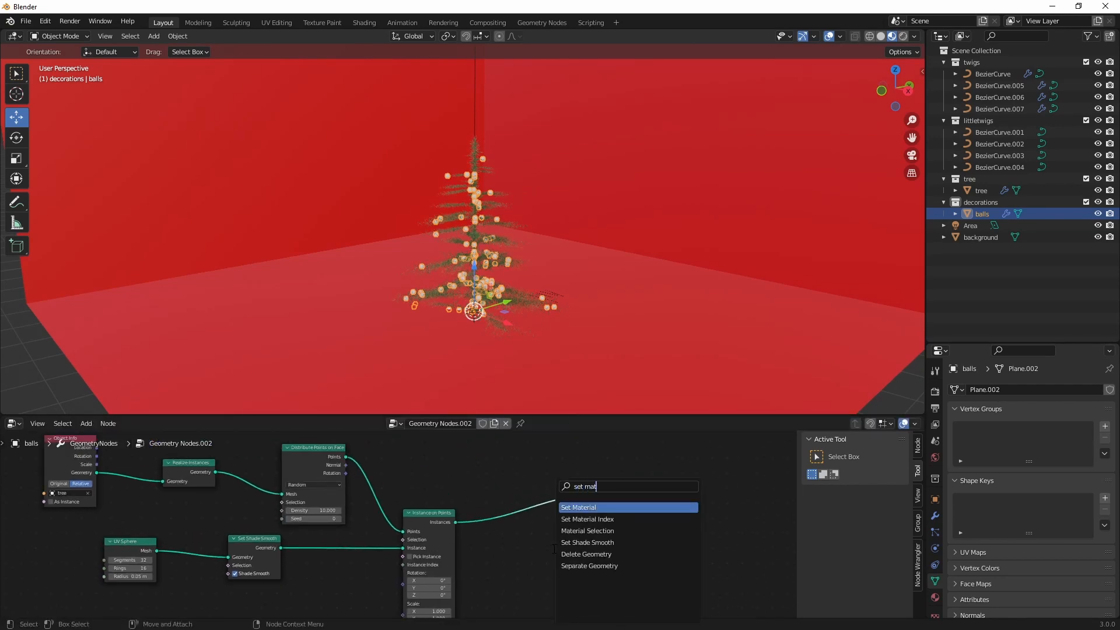
pyautogui.press('Return')
pyautogui.click(528, 498)
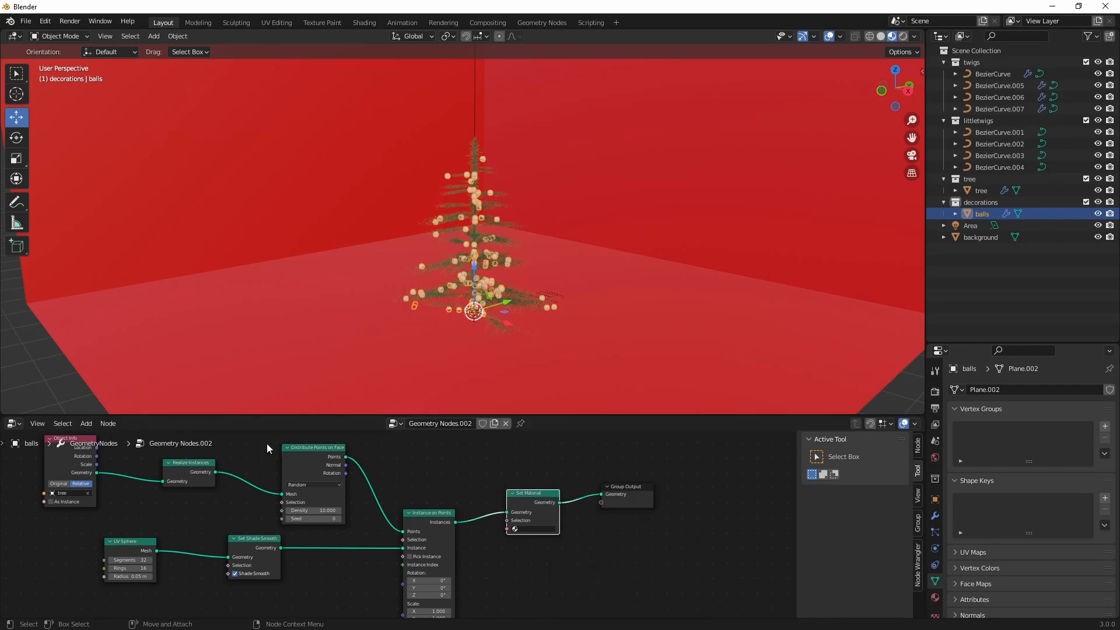
# Switch the node area to the Shader Editor and rename the balls object's material to "balls".
pyautogui.click(13, 423)
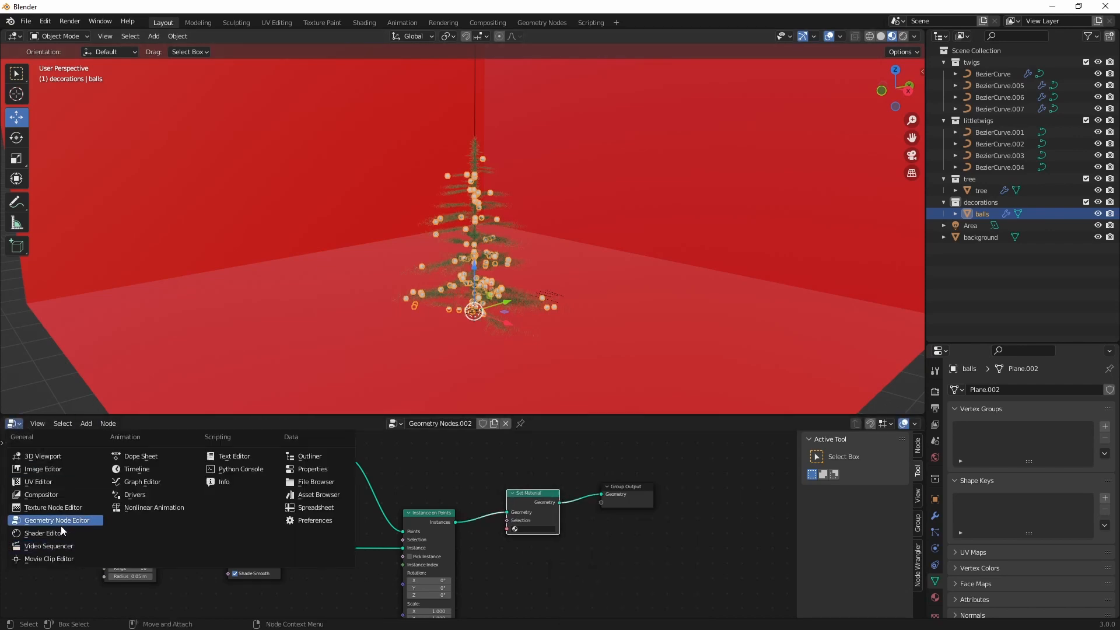
pyautogui.click(46, 533)
pyautogui.click(477, 422)
pyautogui.click(477, 422)
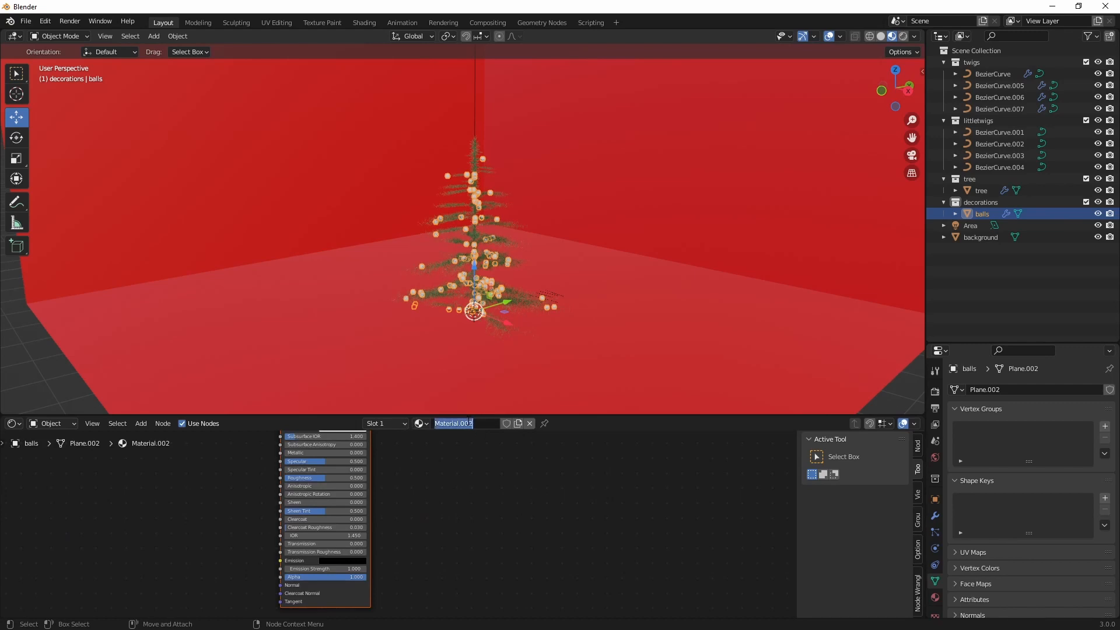
pyautogui.moveTo(477, 422); pyautogui.dragTo(377, 451)
pyautogui.write('balls')
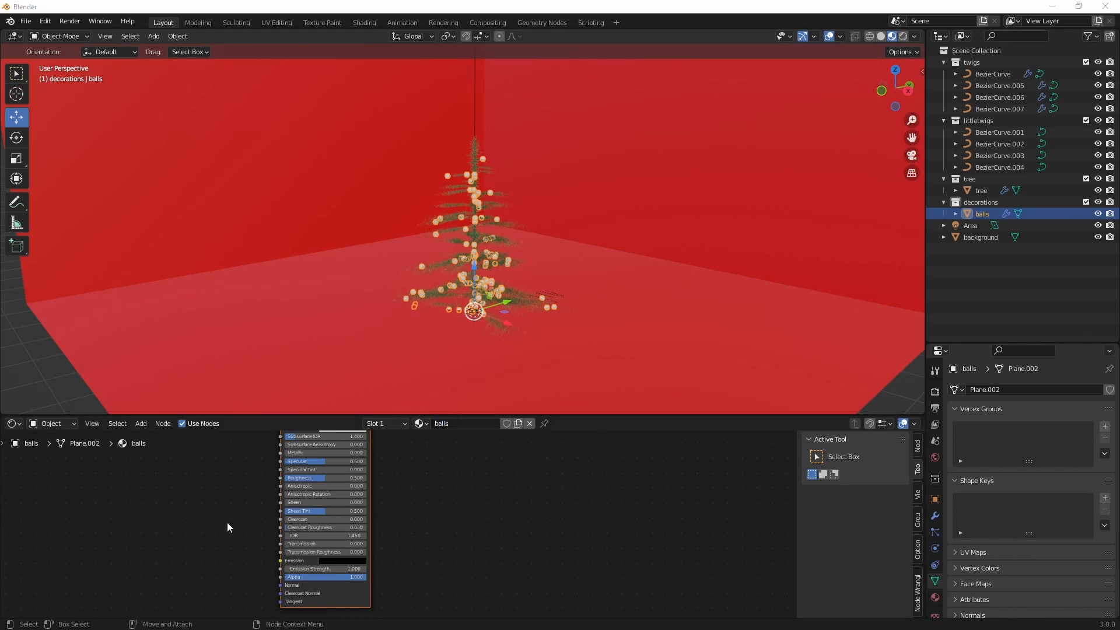
# Add an Object Info node ahead of the Principled BSDF in the balls material.
pyautogui.moveTo(228, 525); pyautogui.dragTo(361, 559, button='middle')
pyautogui.hotkey('shift', 'a')
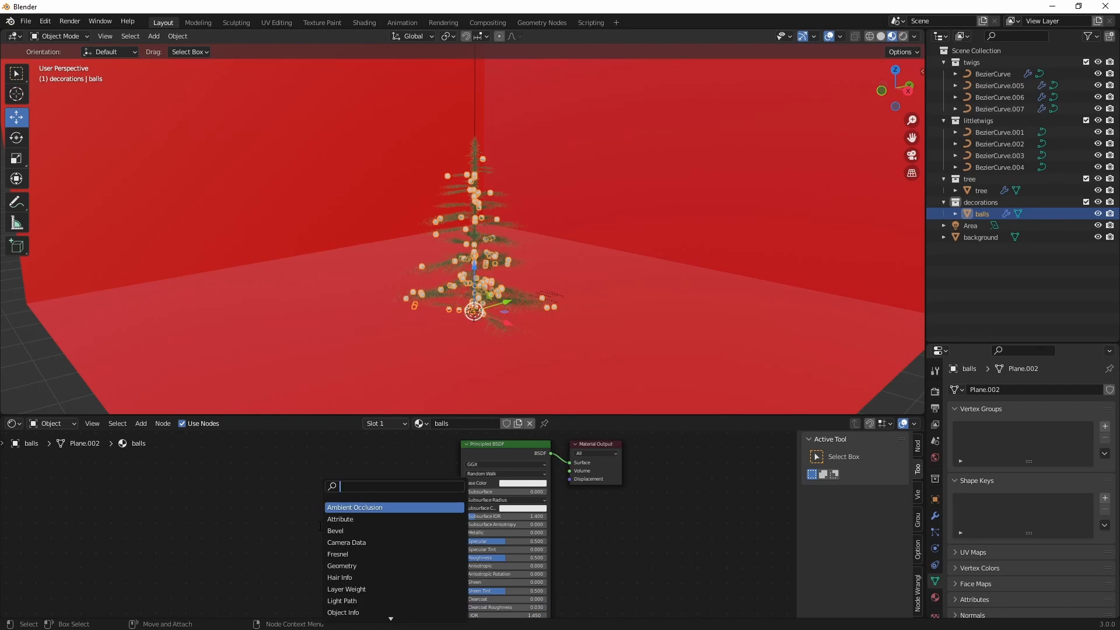
pyautogui.write('obj')
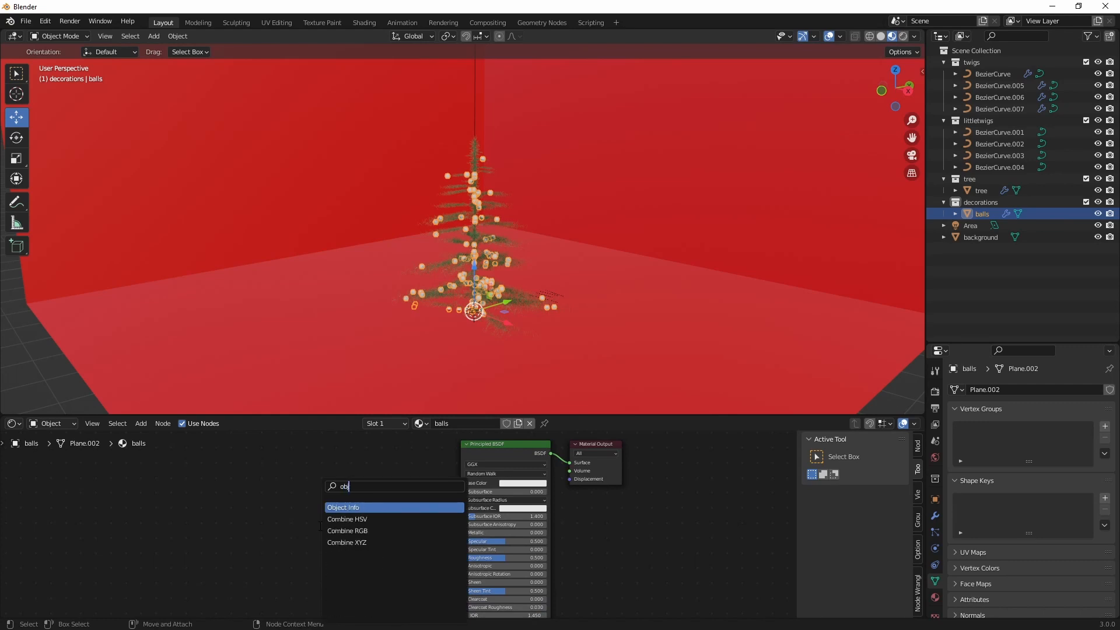
pyautogui.press('Return')
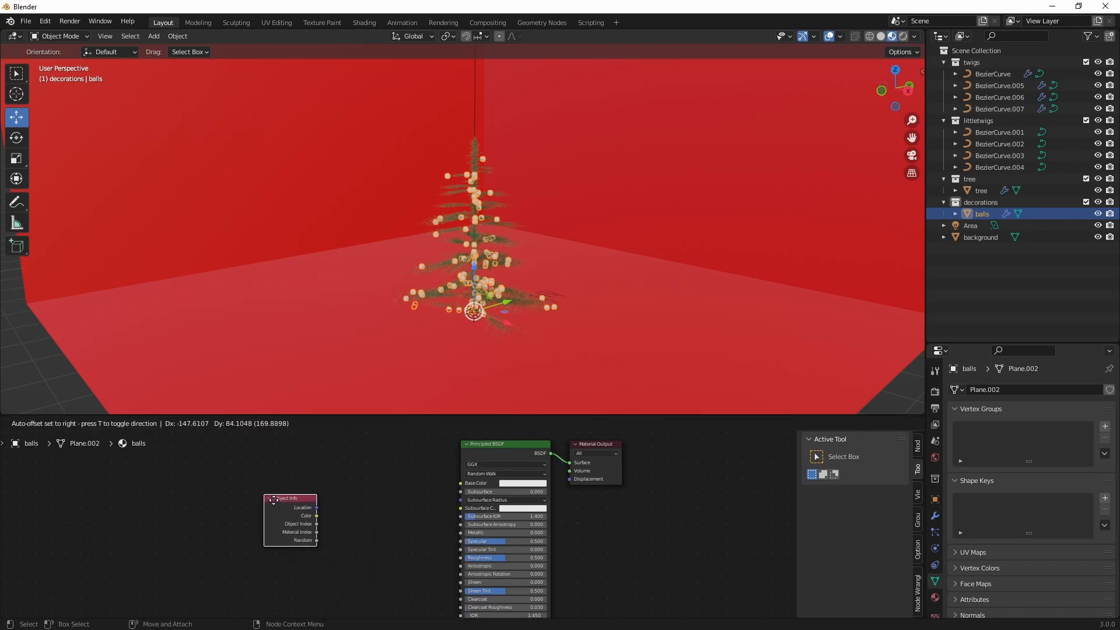
pyautogui.click(260, 492)
# Add a ColorRamp node between Object Info and Principled BSDF, spacing the new nodes apart.
pyautogui.hotkey('shift', 'a')
pyautogui.write('colorramp')
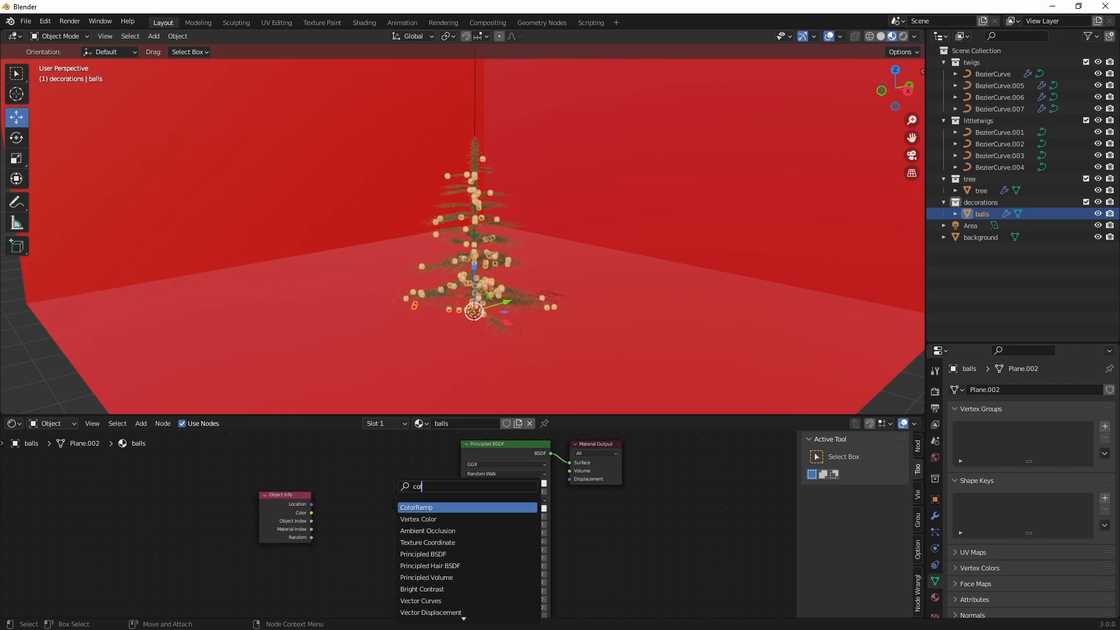
pyautogui.press('Return')
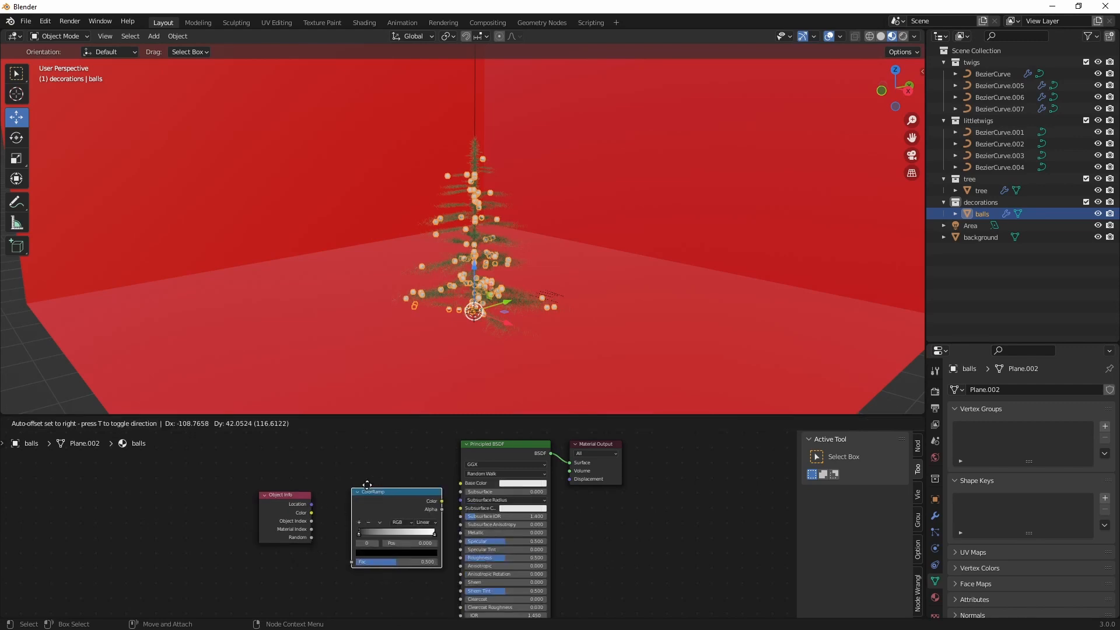
pyautogui.click(338, 479)
pyautogui.moveTo(310, 494); pyautogui.dragTo(201, 488)
pyautogui.moveTo(359, 483); pyautogui.dragTo(304, 460)
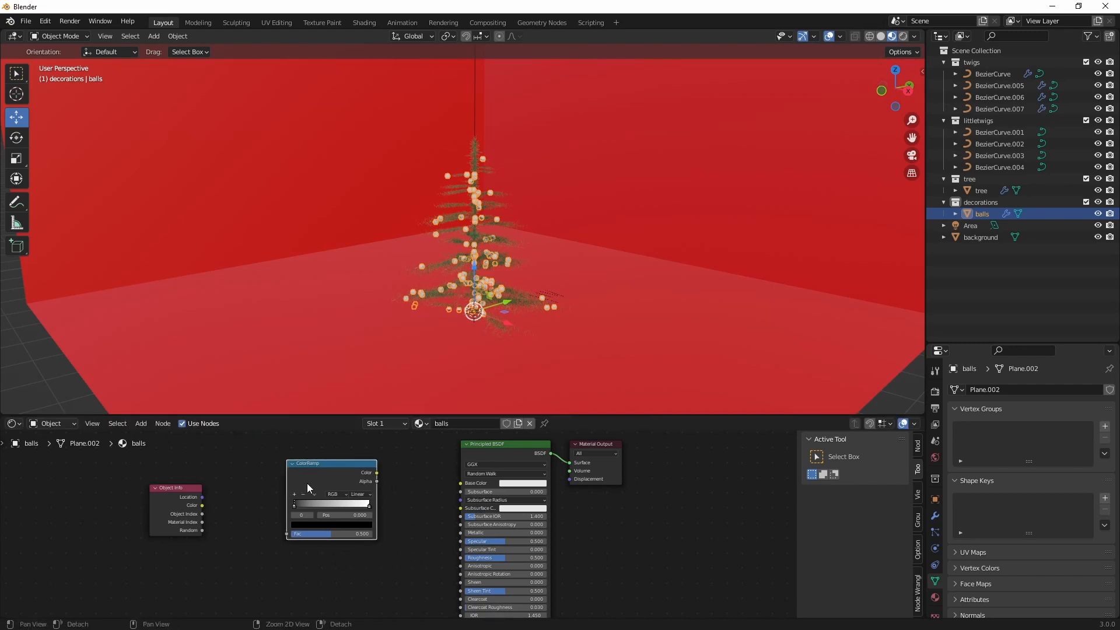
# Connect Object Info's Random output to the ColorRamp Fac, and the ColorRamp Color to the Principled BSDF Base Color.
pyautogui.scroll(2, 303, 461)
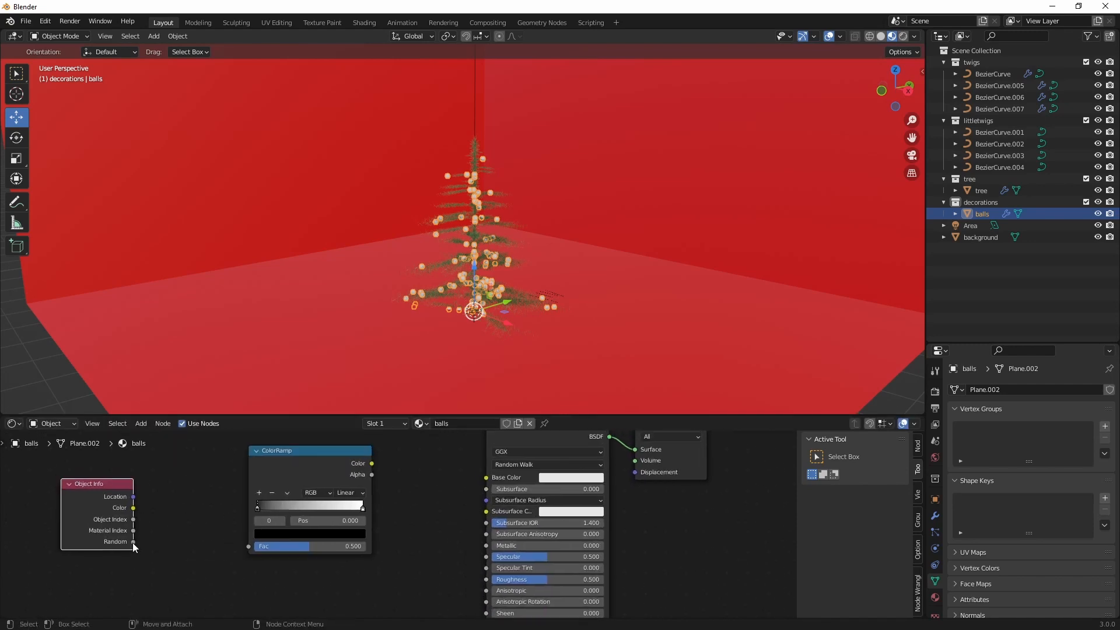
pyautogui.moveTo(133, 541); pyautogui.dragTo(248, 546)
pyautogui.moveTo(372, 463); pyautogui.dragTo(488, 477)
# Switch the 3D viewport to rendered shading for a closer view of the tree.
pyautogui.scroll(3, 478, 276)
pyautogui.keyDown('shift'); pyautogui.moveTo(478, 275); pyautogui.dragTo(491, 263, button='middle'); pyautogui.keyUp('shift')
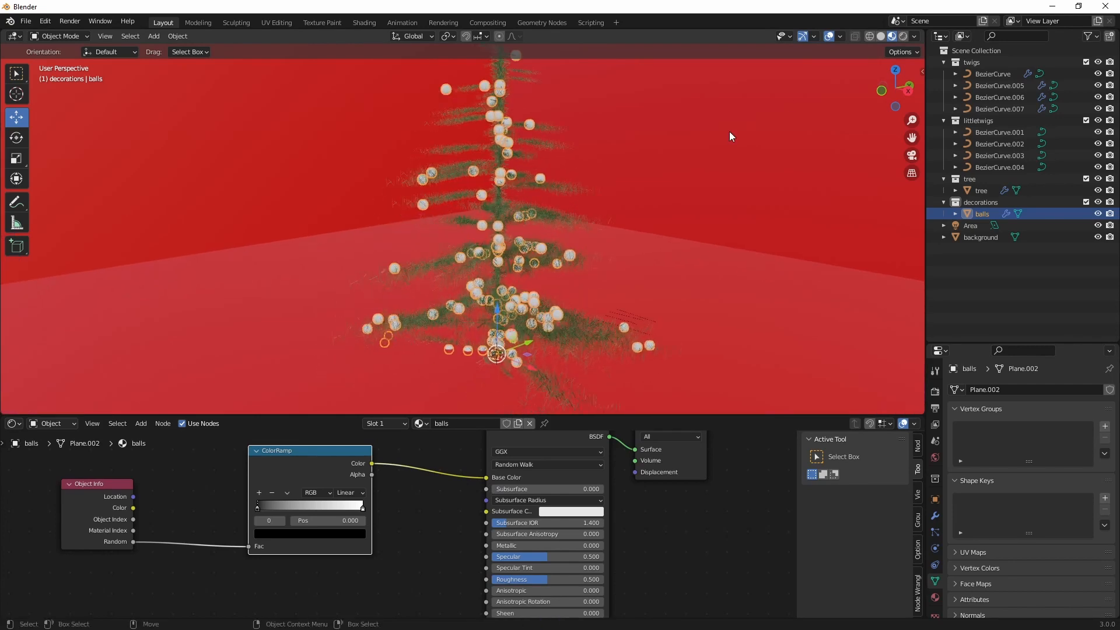
pyautogui.click(904, 36)
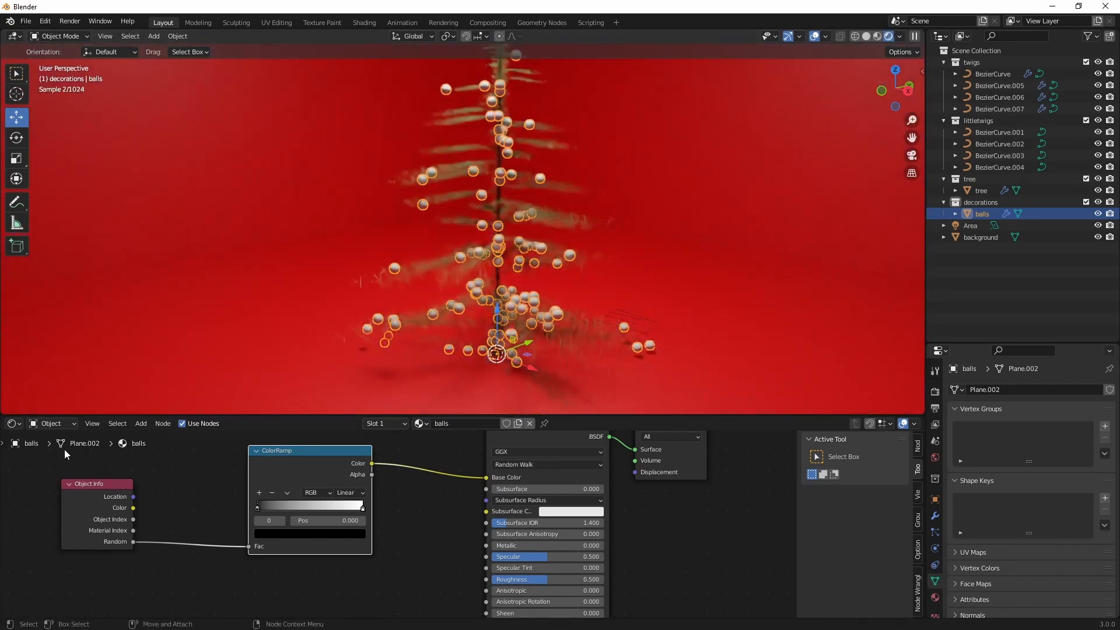
# Return to the Geometry Node Editor and assign the "balls" material in the Set Material node.
pyautogui.click(14, 424)
pyautogui.click(46, 523)
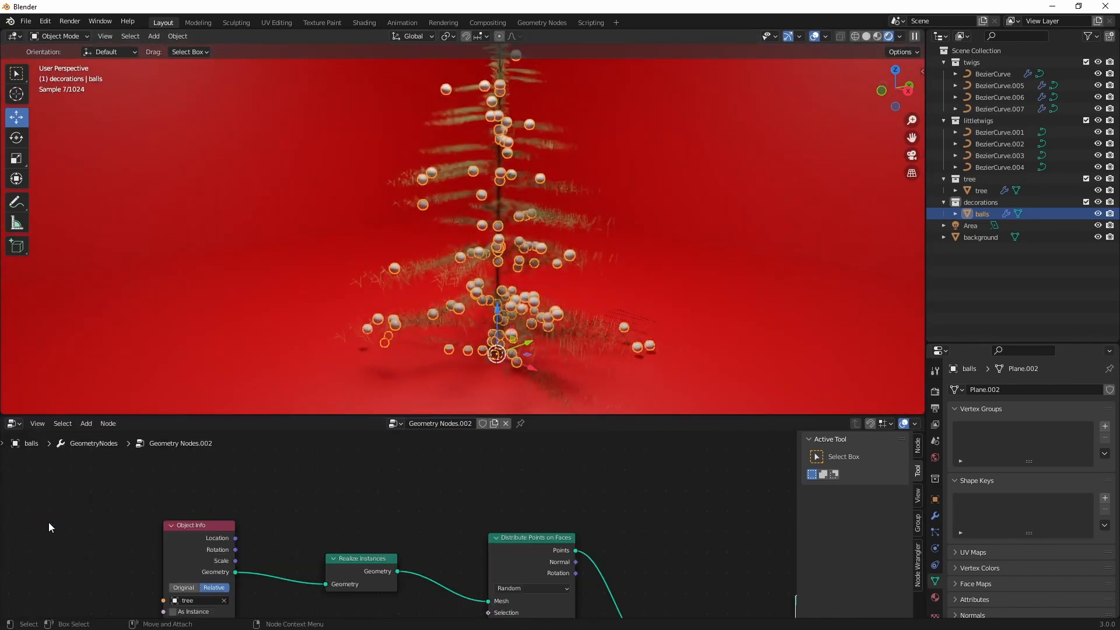
pyautogui.moveTo(48, 522); pyautogui.dragTo(309, 502, button='middle')
pyautogui.click(461, 551)
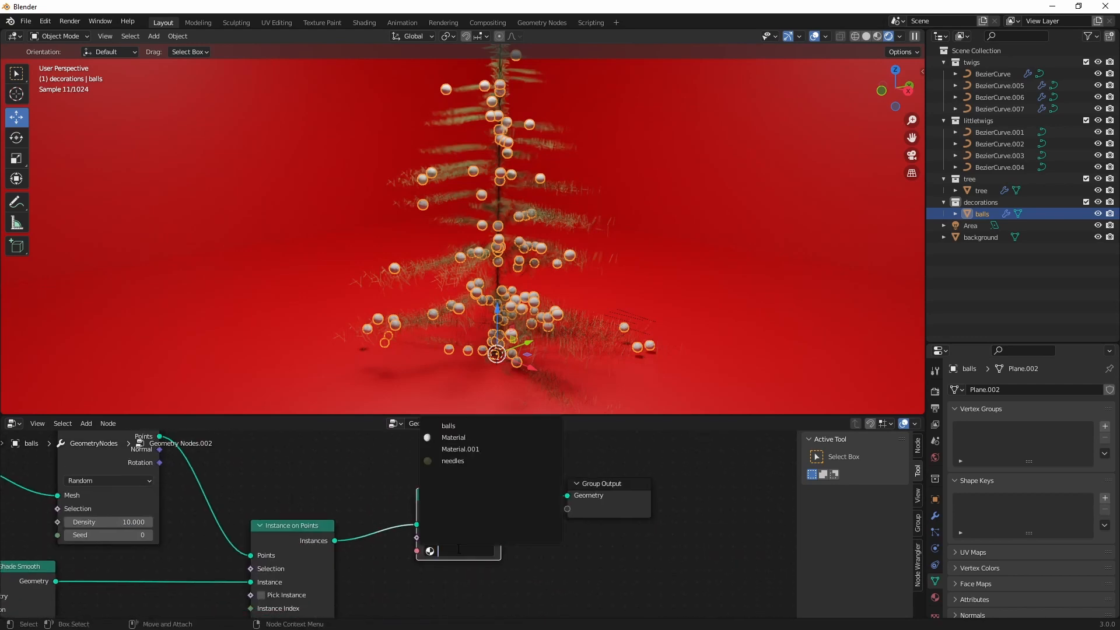
pyautogui.click(448, 425)
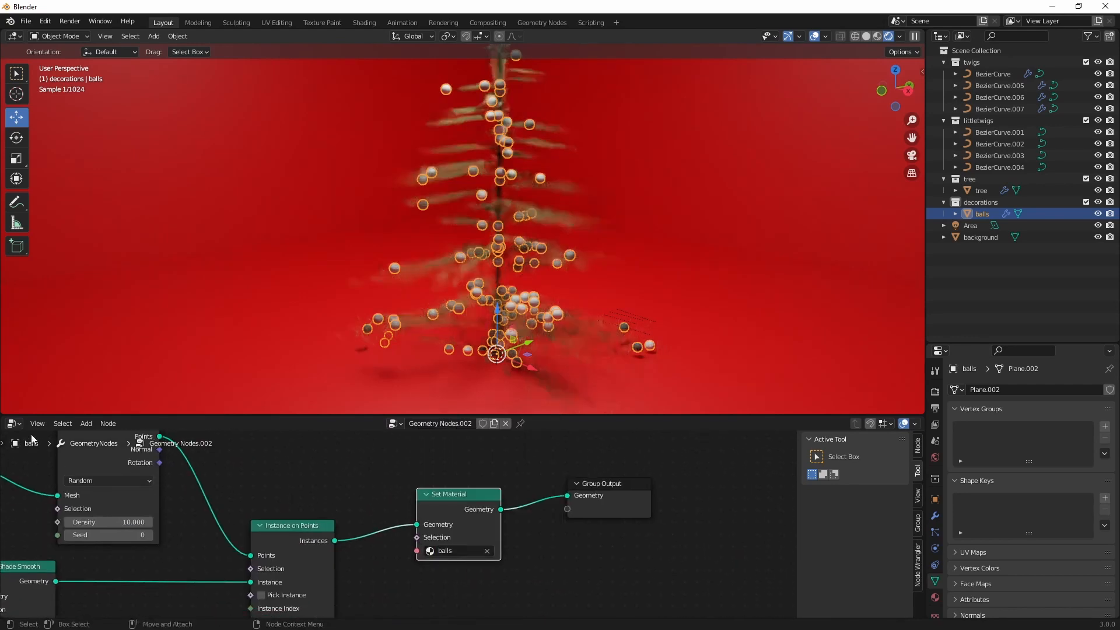
# Back in the Shader Editor, set the ColorRamp interpolation to Constant and move its white stop to about position 0.48.
pyautogui.click(14, 424)
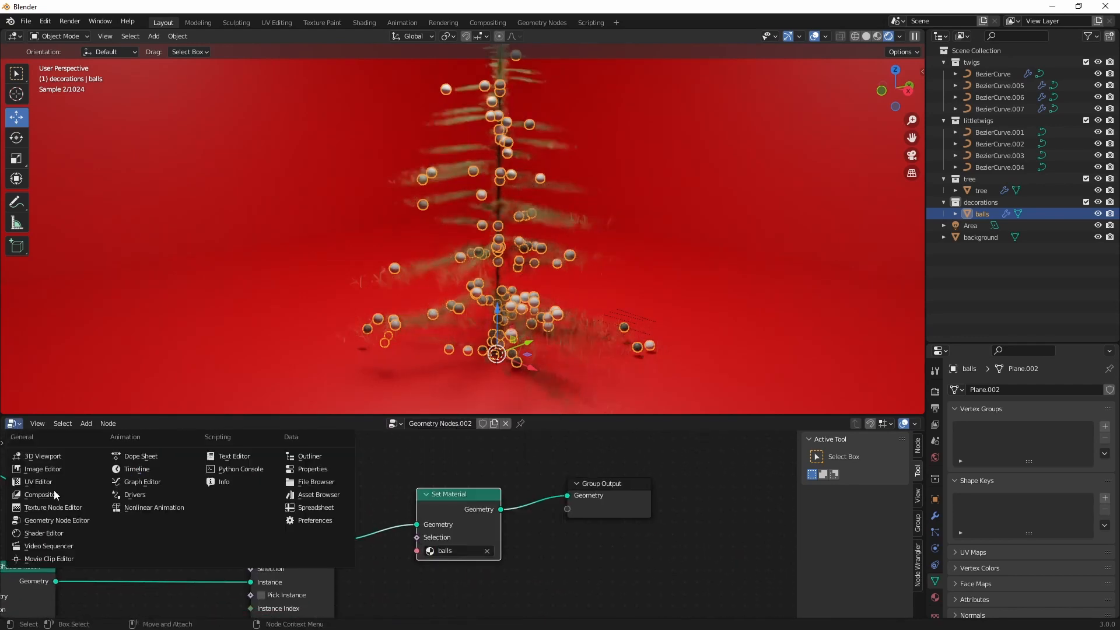
pyautogui.click(63, 532)
pyautogui.keyDown('alt'); pyautogui.moveTo(330, 504); pyautogui.dragTo(298, 513, button='right'); pyautogui.keyUp('alt')
pyautogui.keyDown('alt'); pyautogui.moveTo(93, 515); pyautogui.dragTo(394, 543, button='middle'); pyautogui.keyUp('alt')
pyautogui.keyDown('alt'); pyautogui.moveTo(394, 544); pyautogui.dragTo(435, 523, button='right'); pyautogui.keyUp('alt')
pyautogui.keyDown('alt'); pyautogui.moveTo(435, 524); pyautogui.dragTo(401, 571, button='middle'); pyautogui.keyUp('alt')
pyautogui.moveTo(500, 543); pyautogui.dragTo(467, 547)
pyautogui.click(506, 526)
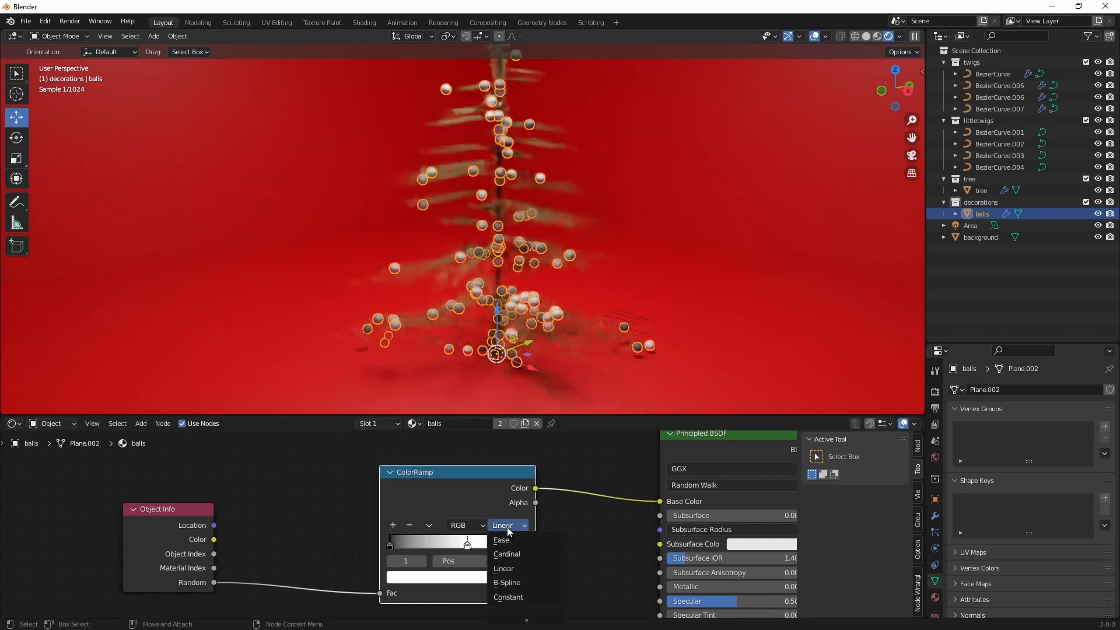
pyautogui.click(517, 598)
pyautogui.moveTo(467, 546); pyautogui.dragTo(455, 547)
# Colour the ColorRamp's first stop pure red and deselect the balls to check their colours on the tree.
pyautogui.click(388, 547)
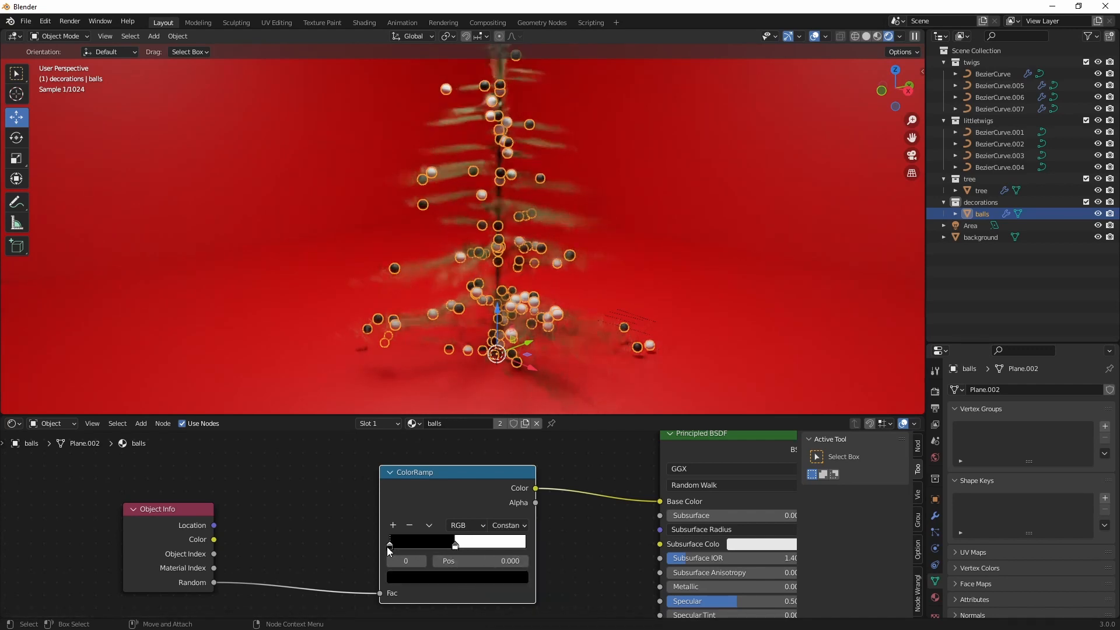
pyautogui.click(434, 581)
pyautogui.moveTo(449, 519); pyautogui.dragTo(539, 519)
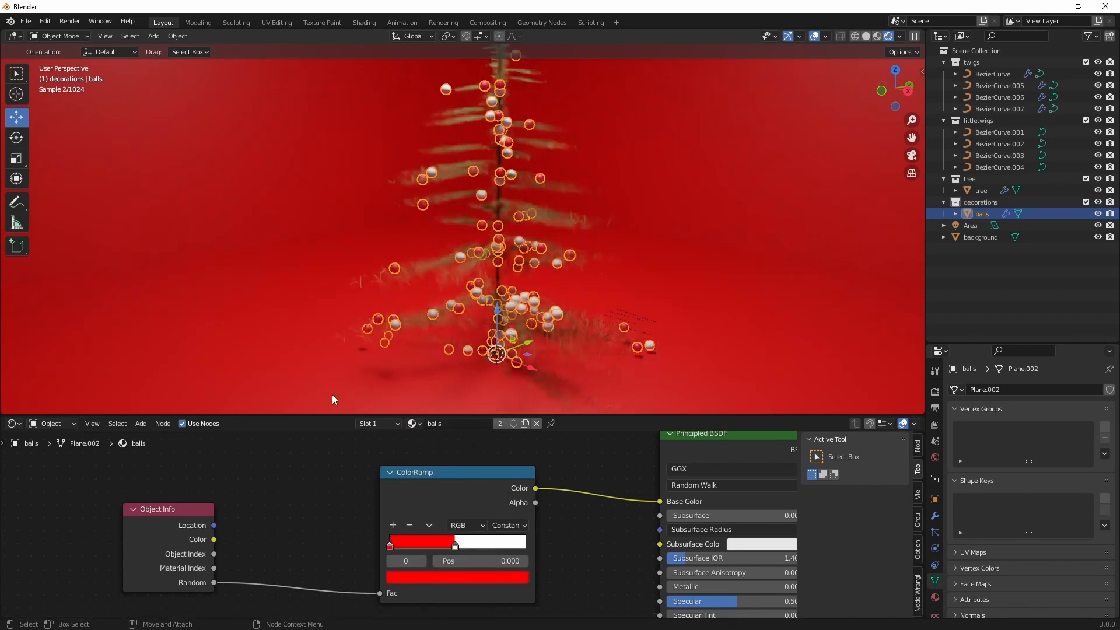
pyautogui.click(312, 302)
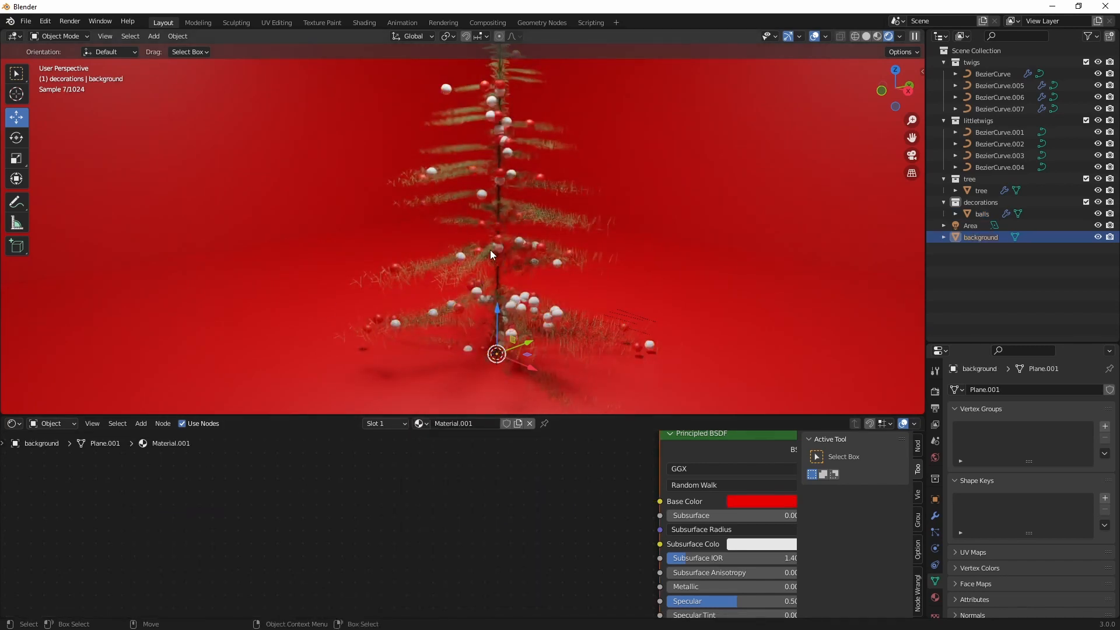
pyautogui.click(464, 256)
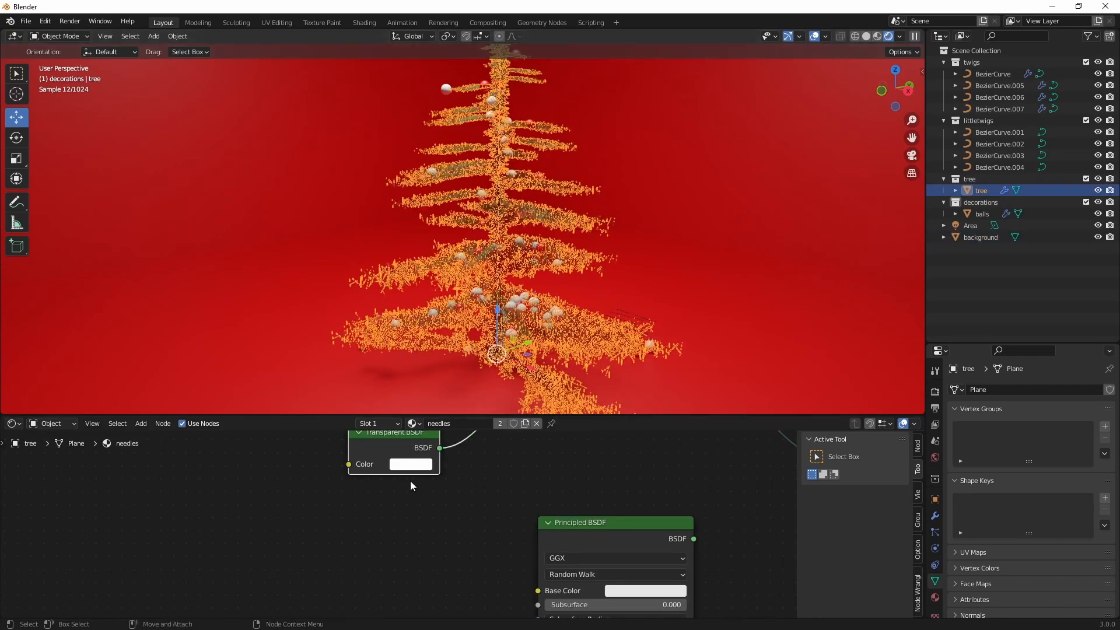
# Reselect the balls object and colour the ColorRamp's second stop bright green, about R 0.15, G 1, B 0.
pyautogui.click(976, 214)
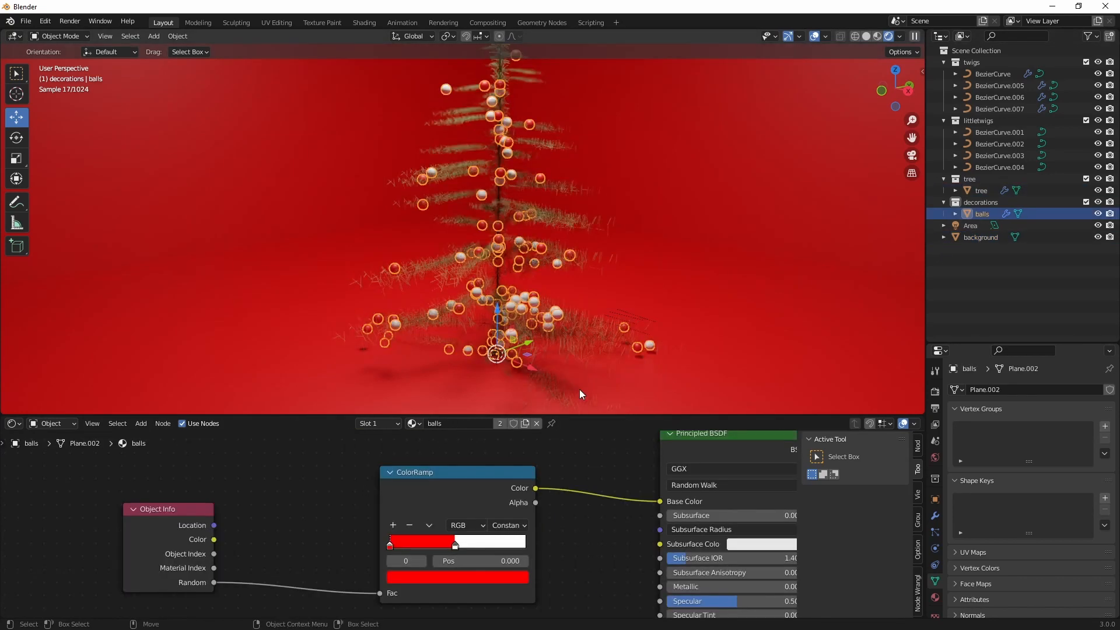
pyautogui.press('g')
pyautogui.click(463, 544)
pyautogui.click(463, 543)
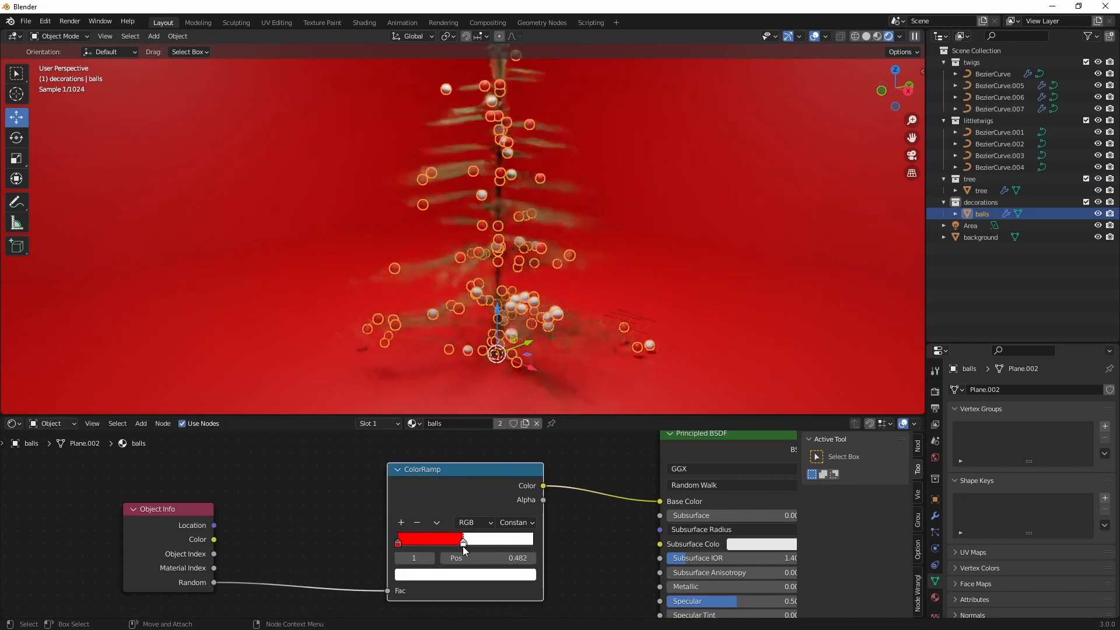
pyautogui.click(466, 576)
pyautogui.click(401, 431)
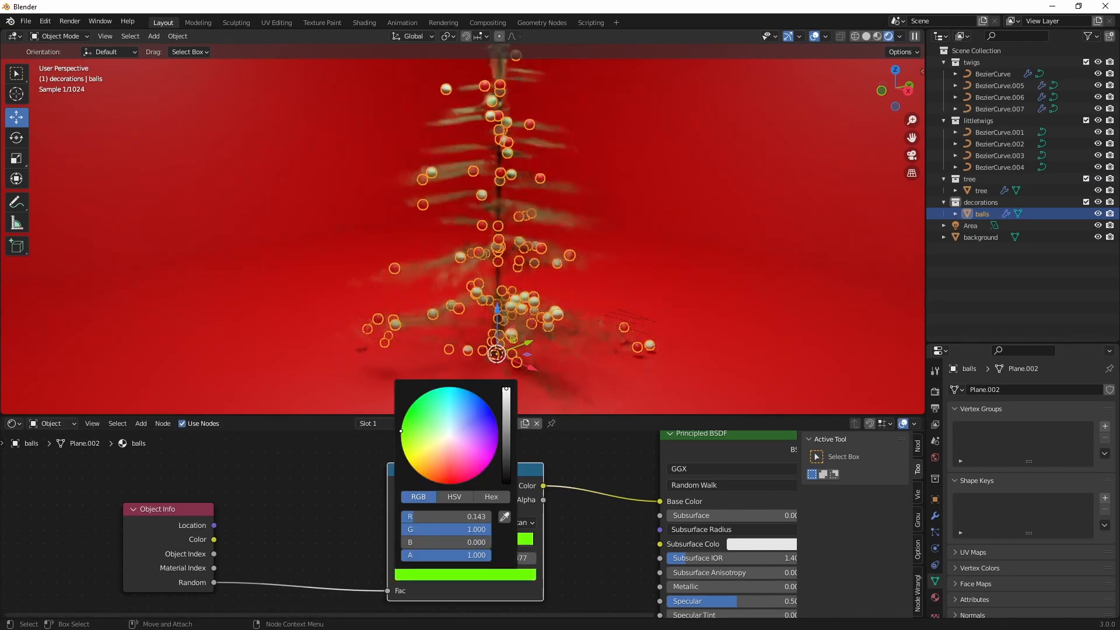
pyautogui.click(565, 541)
# Move the ColorRamp's green stop to about position 0.764, checking the colour mix with the balls deselected between adjustments.
pyautogui.click(632, 305)
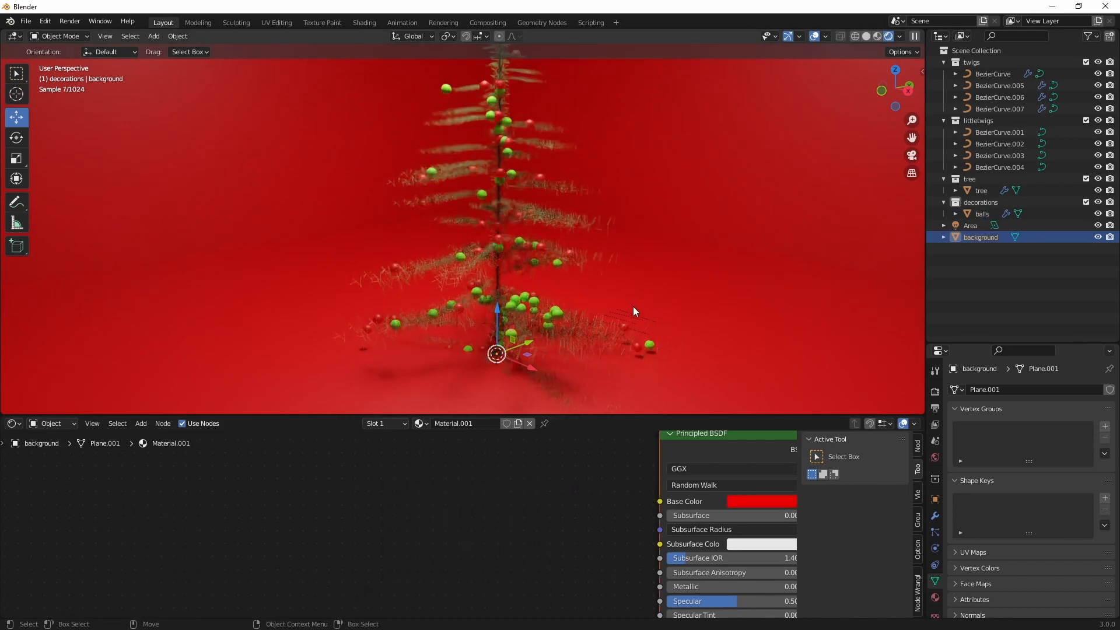
pyautogui.click(534, 301)
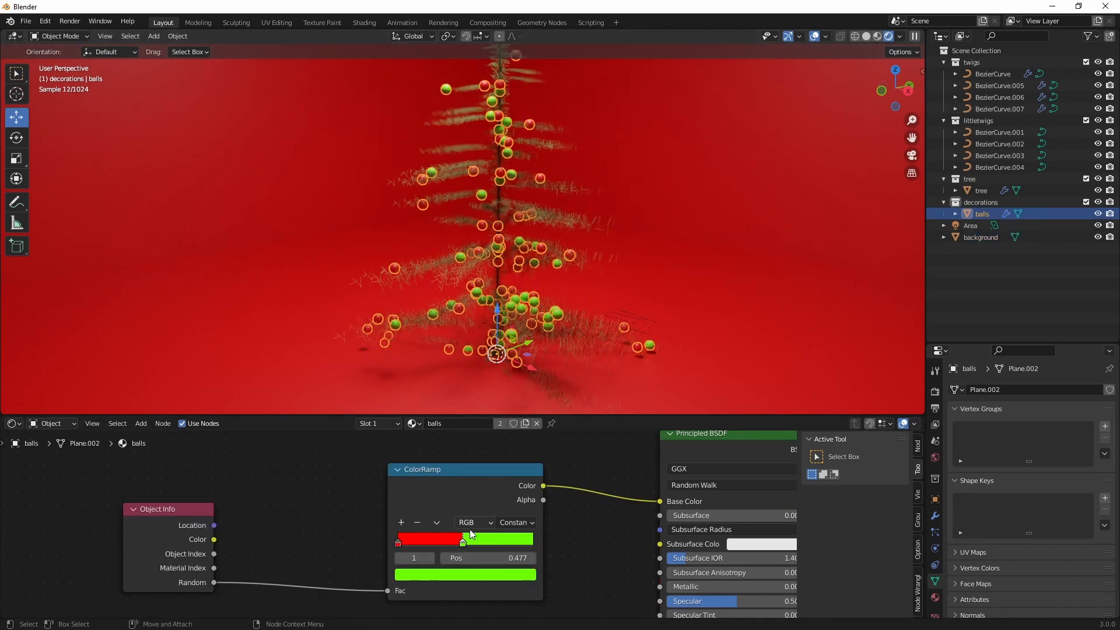
pyautogui.moveTo(464, 542); pyautogui.dragTo(506, 545)
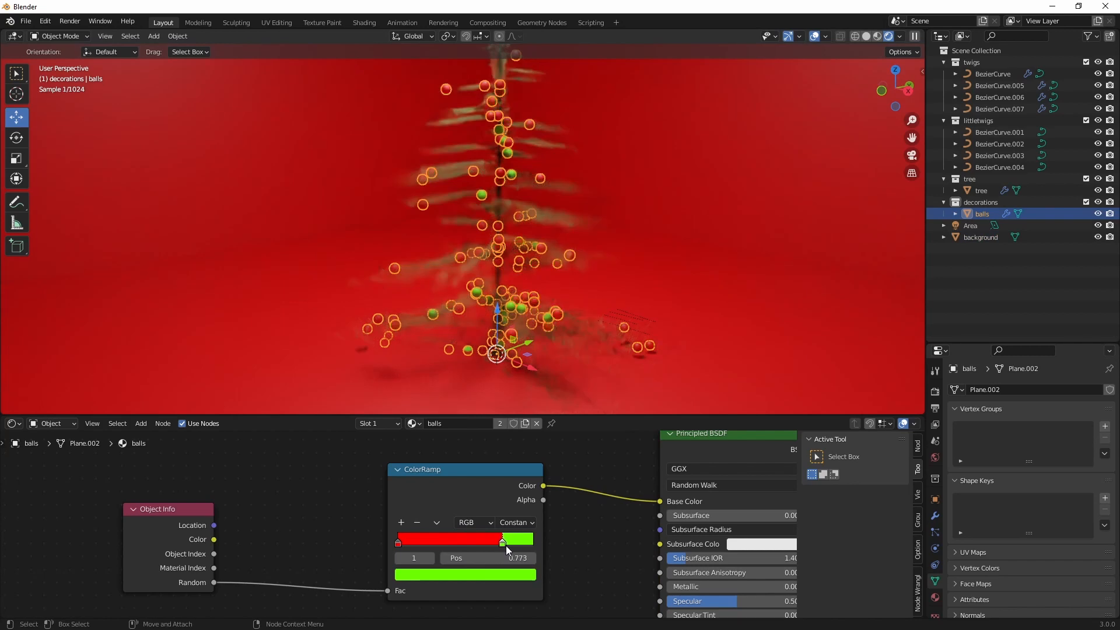
pyautogui.click(688, 306)
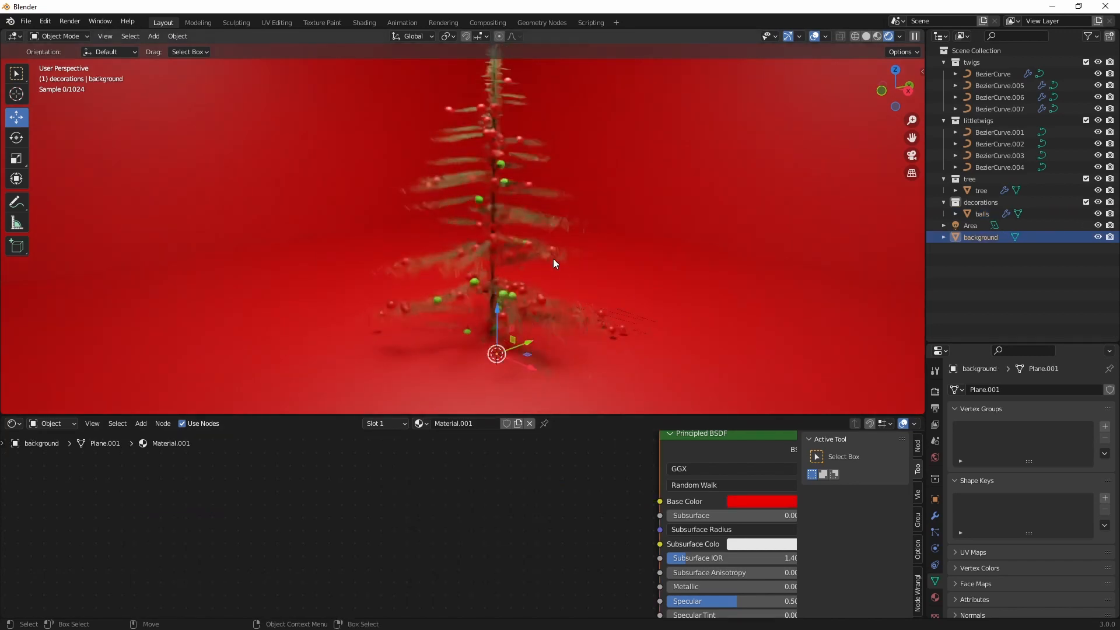
pyautogui.click(513, 176)
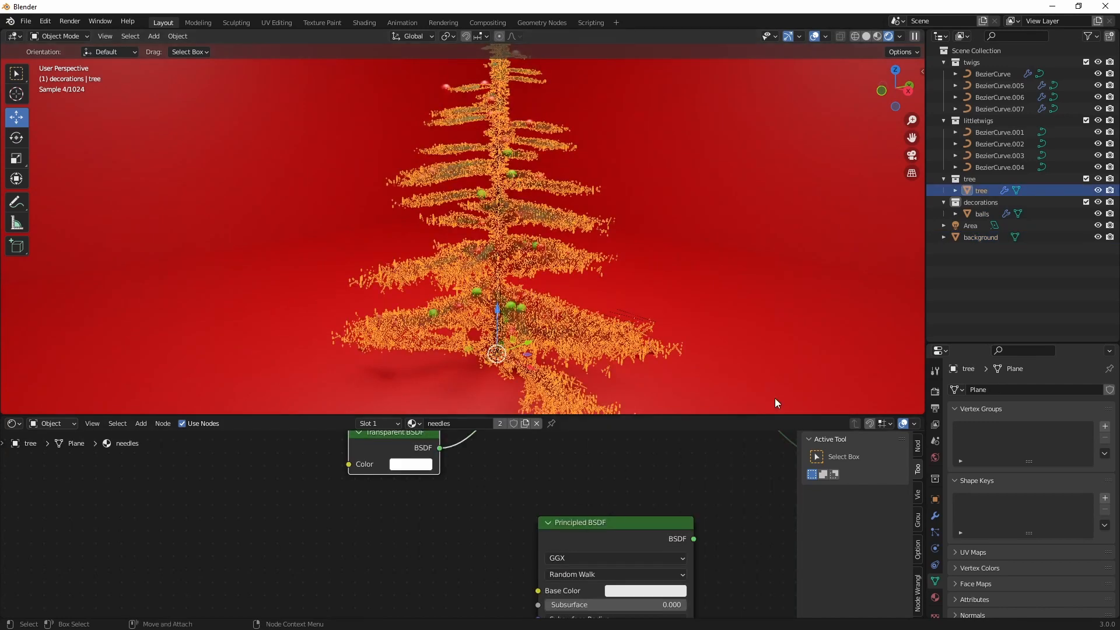
pyautogui.click(979, 213)
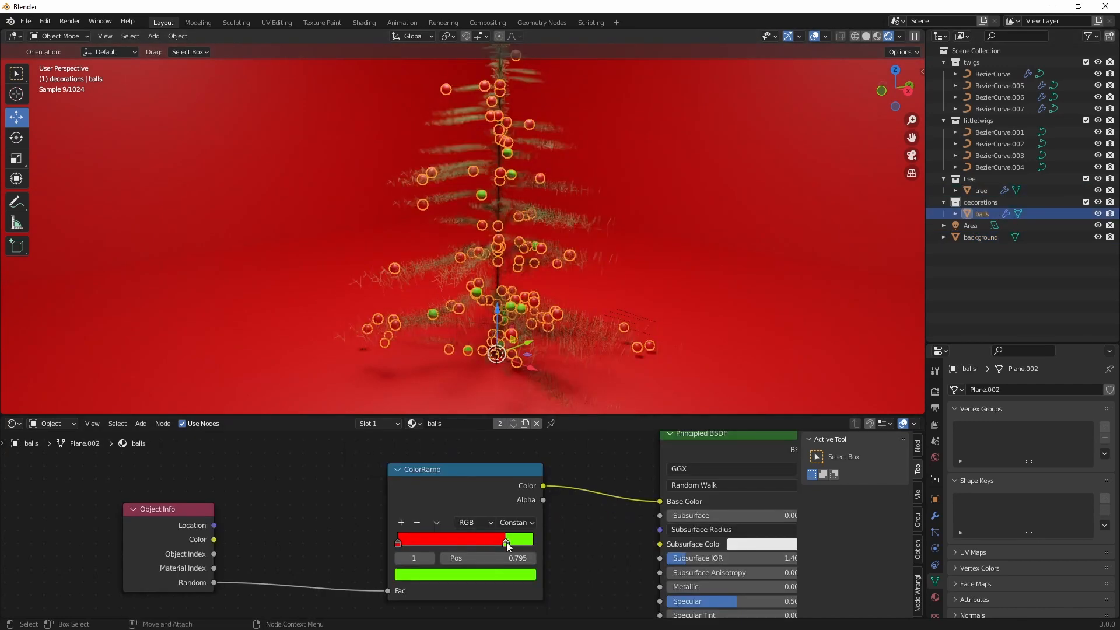
pyautogui.moveTo(507, 545); pyautogui.dragTo(502, 549)
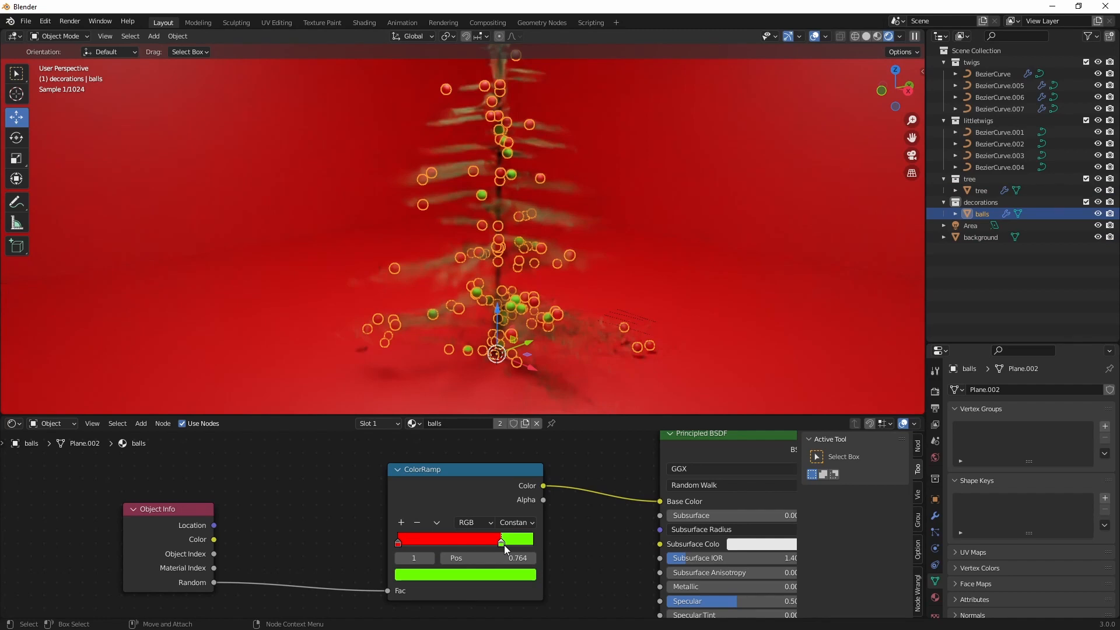
# Recolour the ColorRamp's second stop golden yellow, about R 0.803, G 0.512, B 0.
pyautogui.click(498, 574)
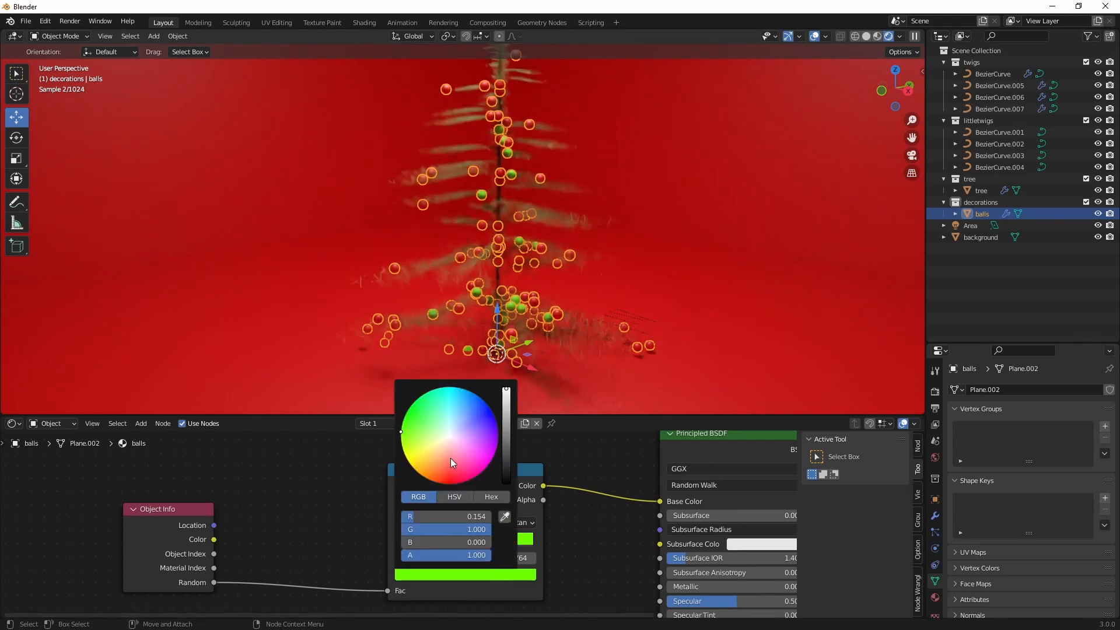
pyautogui.click(454, 496)
pyautogui.click(423, 496)
pyautogui.moveTo(443, 516)
pyautogui.mouseDown()
pyautogui.moveTo(509, 516)
pyautogui.moveTo(443, 530)
pyautogui.mouseUp()
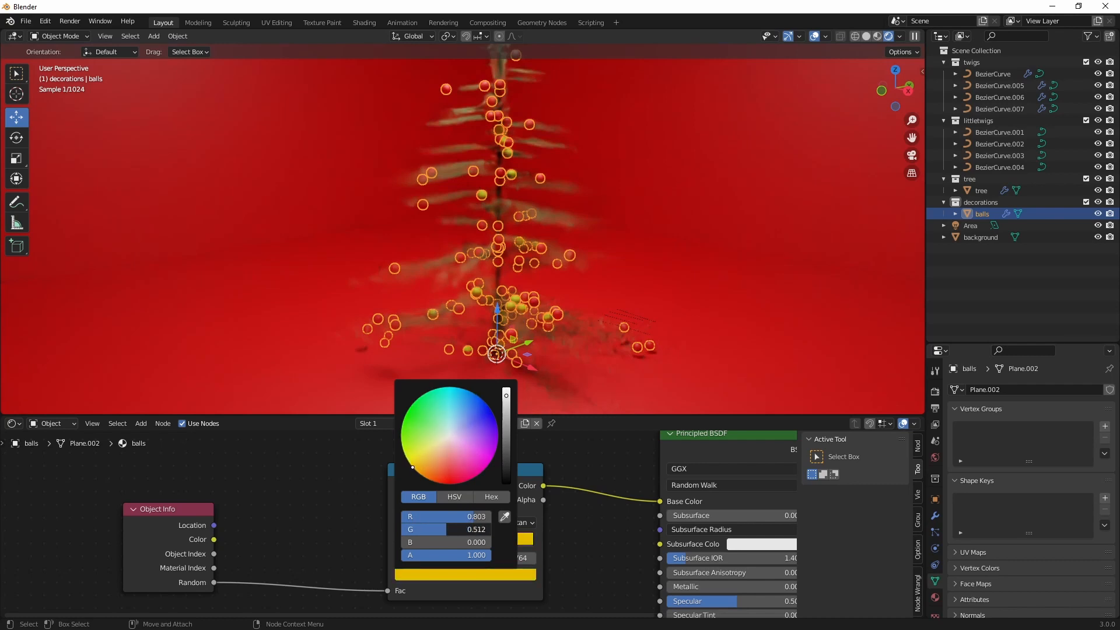
# Recolour the ColorRamp's first stop near-white, about R 0.957, G 1, B 0.987.
pyautogui.click(398, 543)
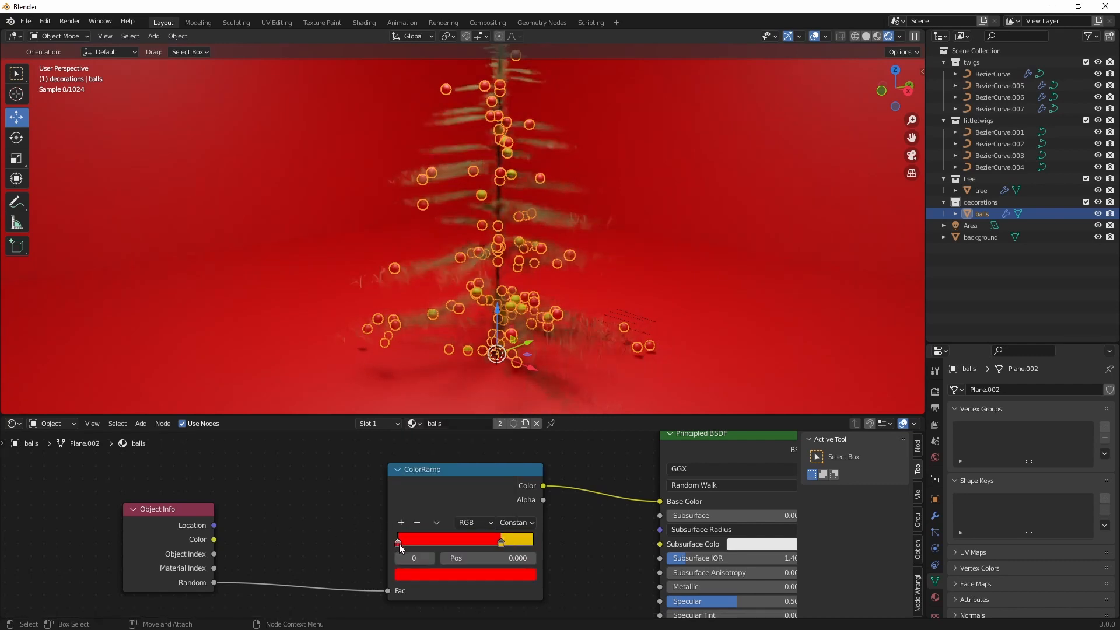
pyautogui.click(424, 574)
pyautogui.click(426, 575)
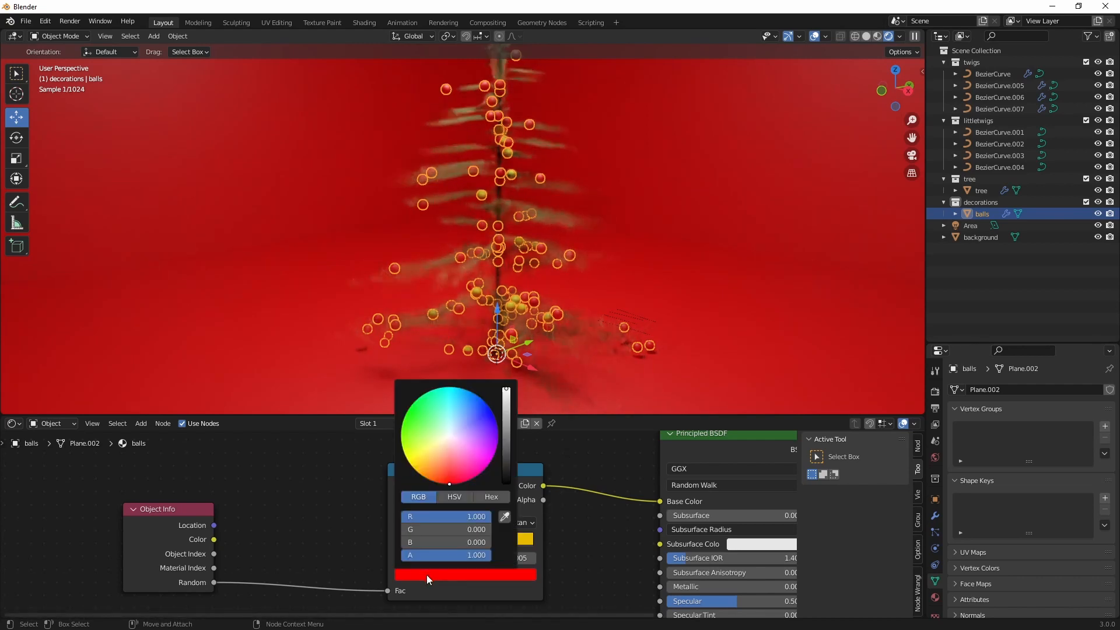
pyautogui.click(450, 435)
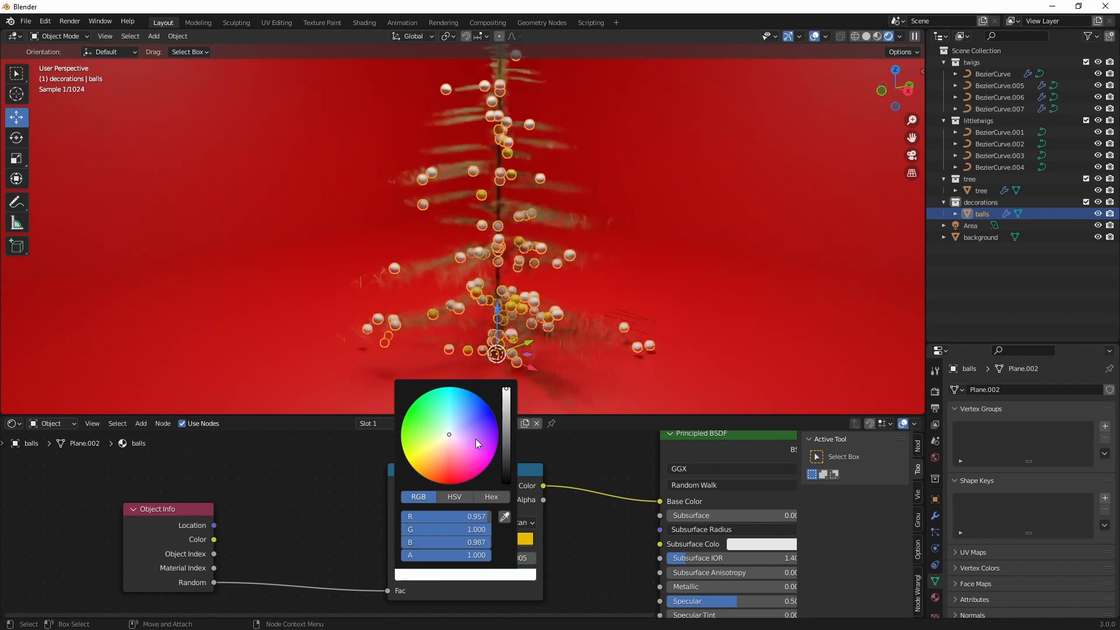
# Set the balls material's Specular to 1 and Roughness to 0, and deselect the balls to check their look up close.
pyautogui.moveTo(606, 528); pyautogui.dragTo(489, 443, button='middle')
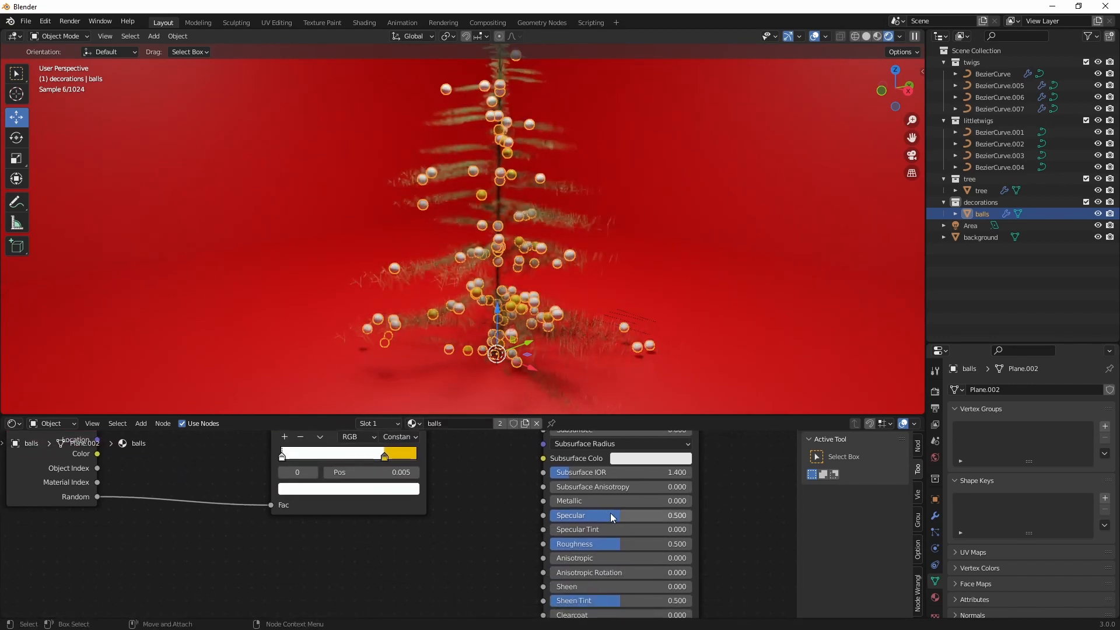
pyautogui.moveTo(613, 516); pyautogui.dragTo(668, 526)
pyautogui.moveTo(602, 545); pyautogui.dragTo(554, 544)
pyautogui.scroll(-2, 628, 312)
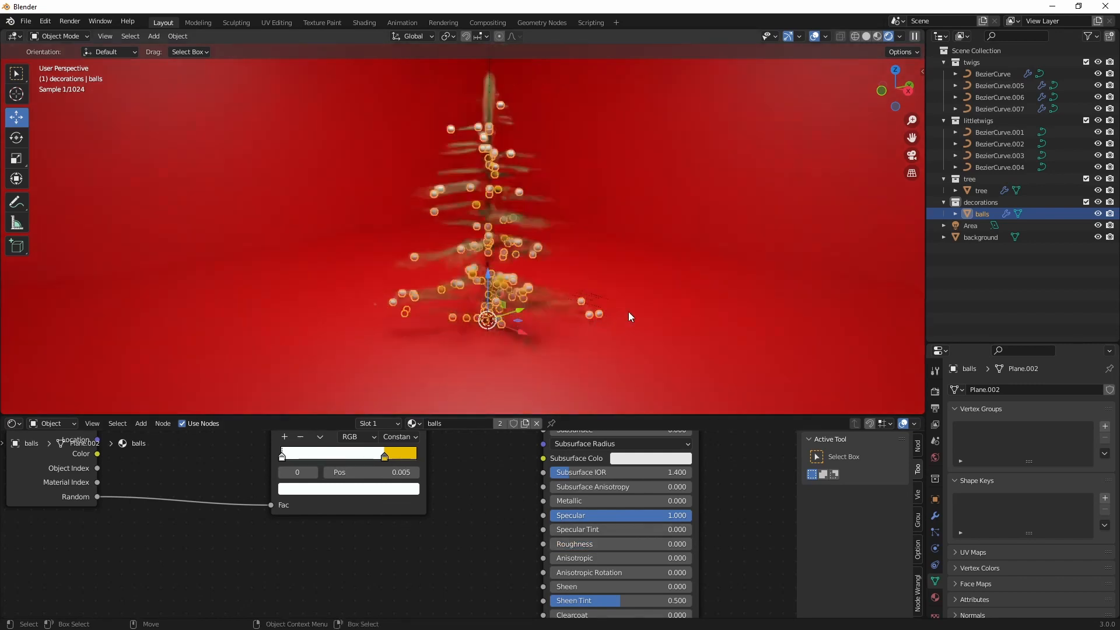
pyautogui.click(622, 309)
pyautogui.scroll(5, 514, 260)
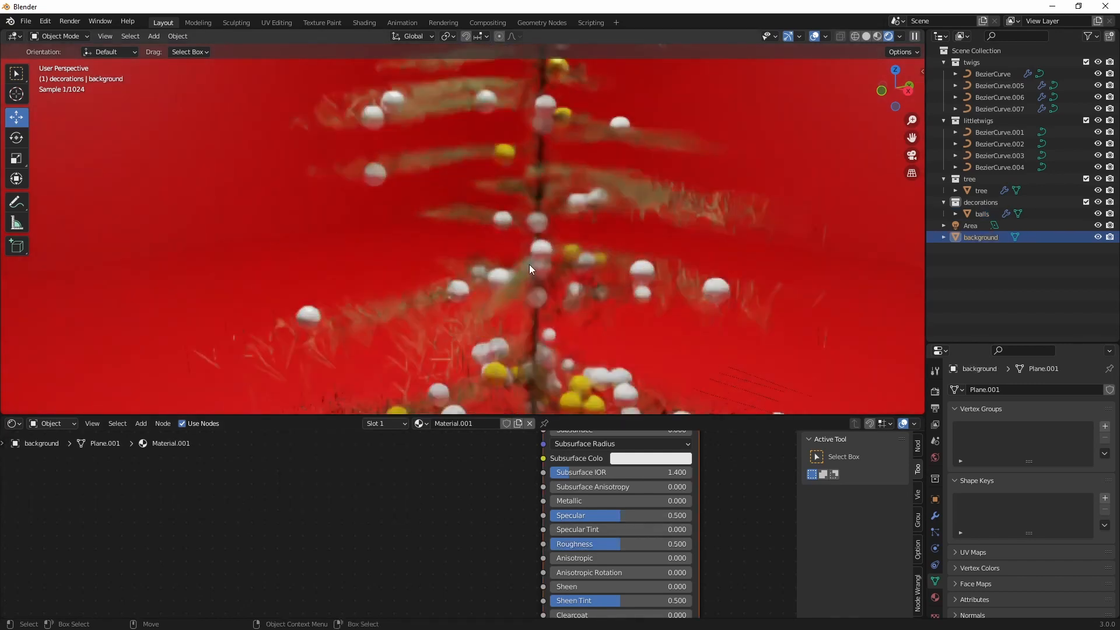
pyautogui.scroll(2, 567, 260)
# Undo a Metallic change made on the background material, then reselect the balls object and set its material's Metallic to 1.
pyautogui.moveTo(601, 500); pyautogui.dragTo(691, 500)
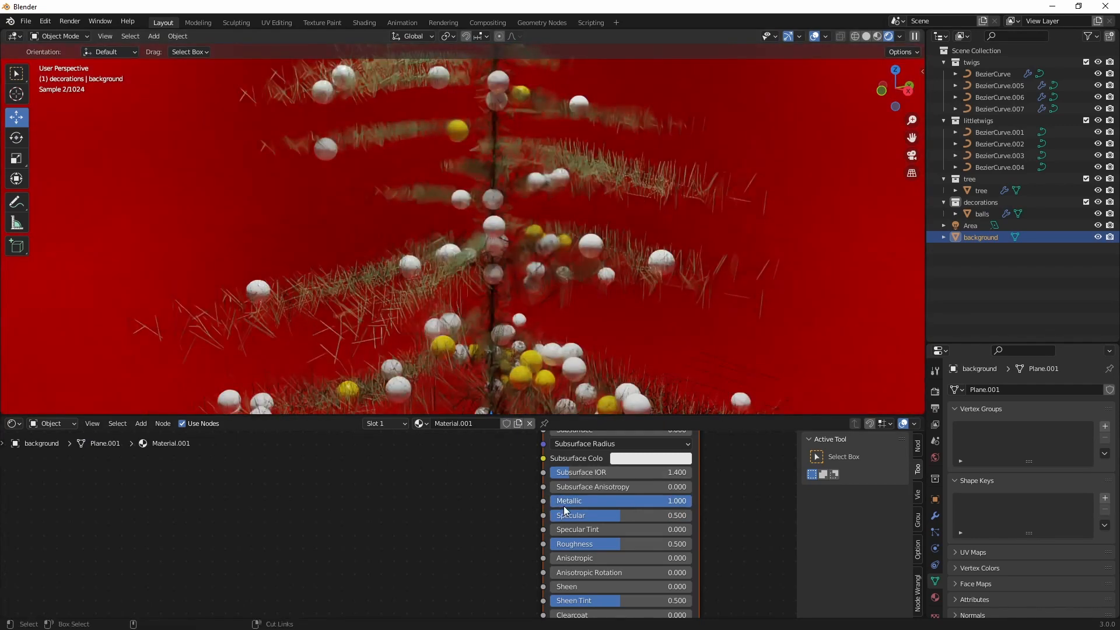
pyautogui.hotkey('ctrl', 'z')
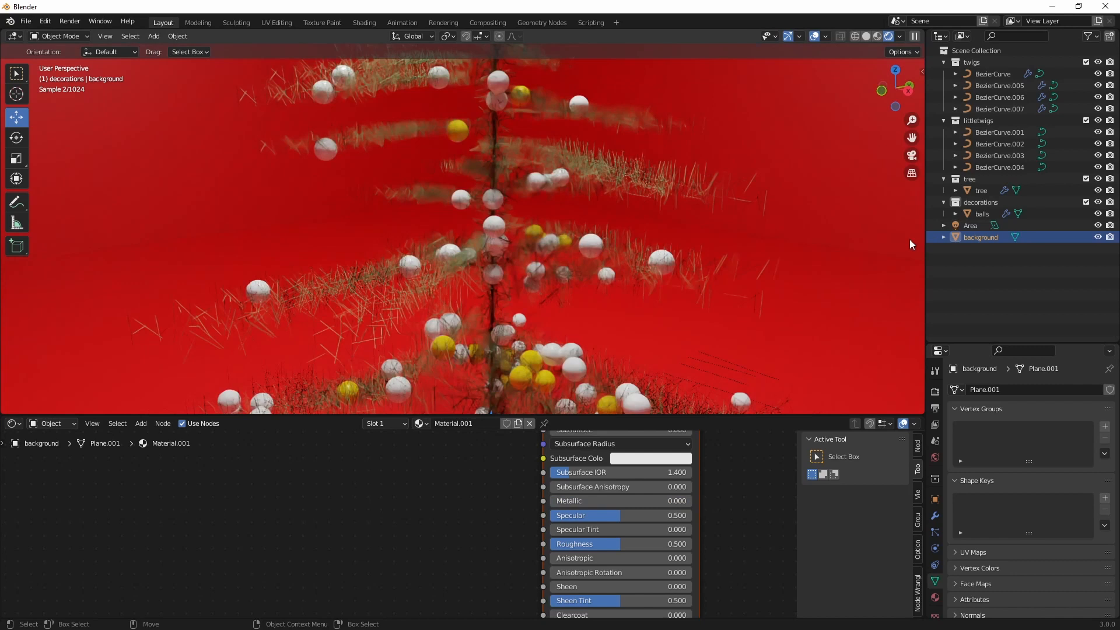
pyautogui.click(973, 215)
pyautogui.moveTo(514, 494); pyautogui.dragTo(492, 518, button='middle')
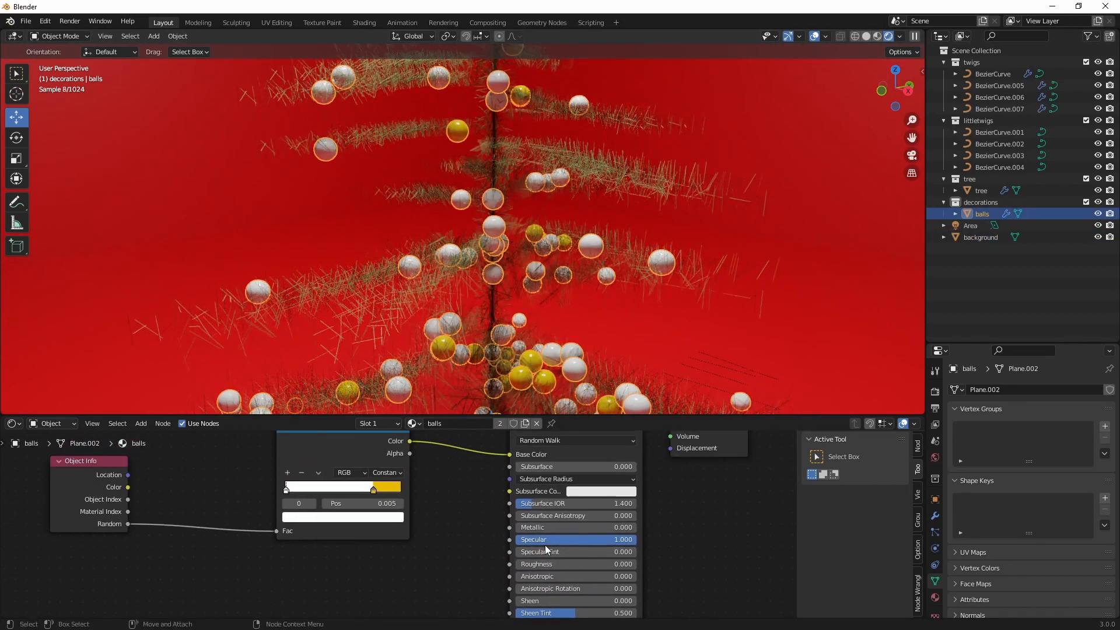
pyautogui.moveTo(535, 528); pyautogui.dragTo(636, 527)
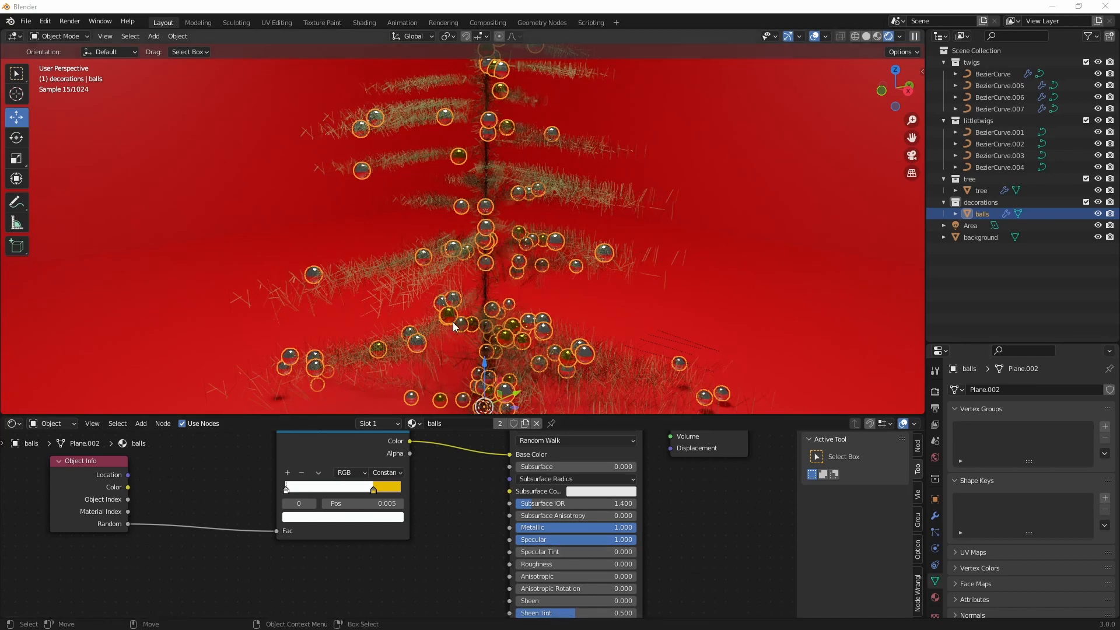
# Select only the tree object in the viewport to bring up its needles material.
pyautogui.scroll(-4, 478, 303)
pyautogui.moveTo(492, 269); pyautogui.dragTo(500, 297)
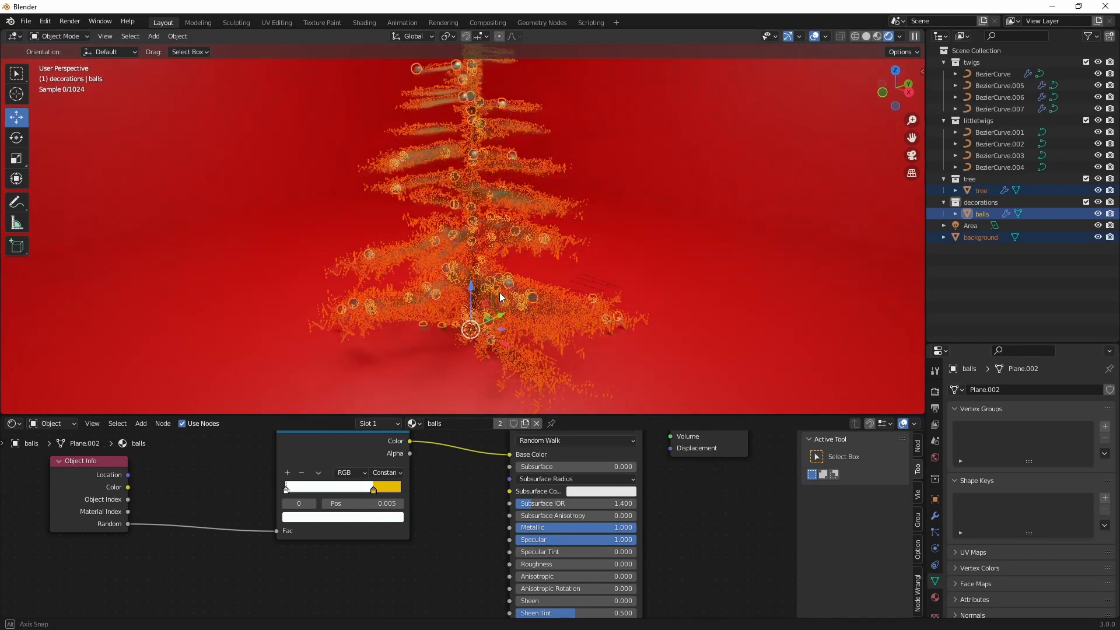
pyautogui.click(530, 302)
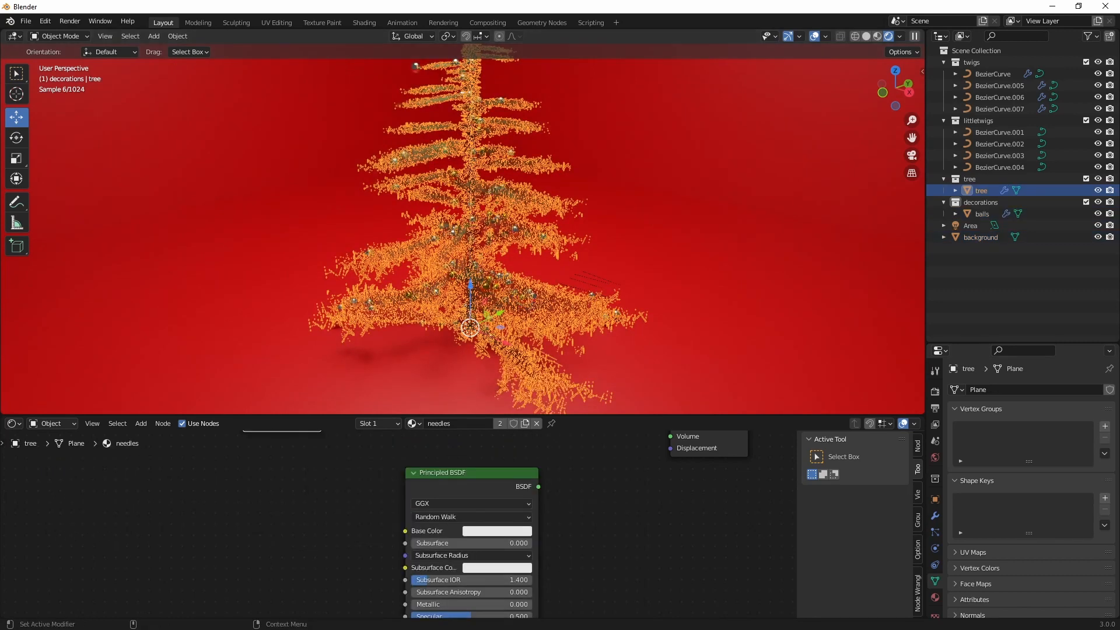
# Move the gold stop in the balls material's ColorRamp to about position 0.45.
pyautogui.scroll(-2, 380, 484)
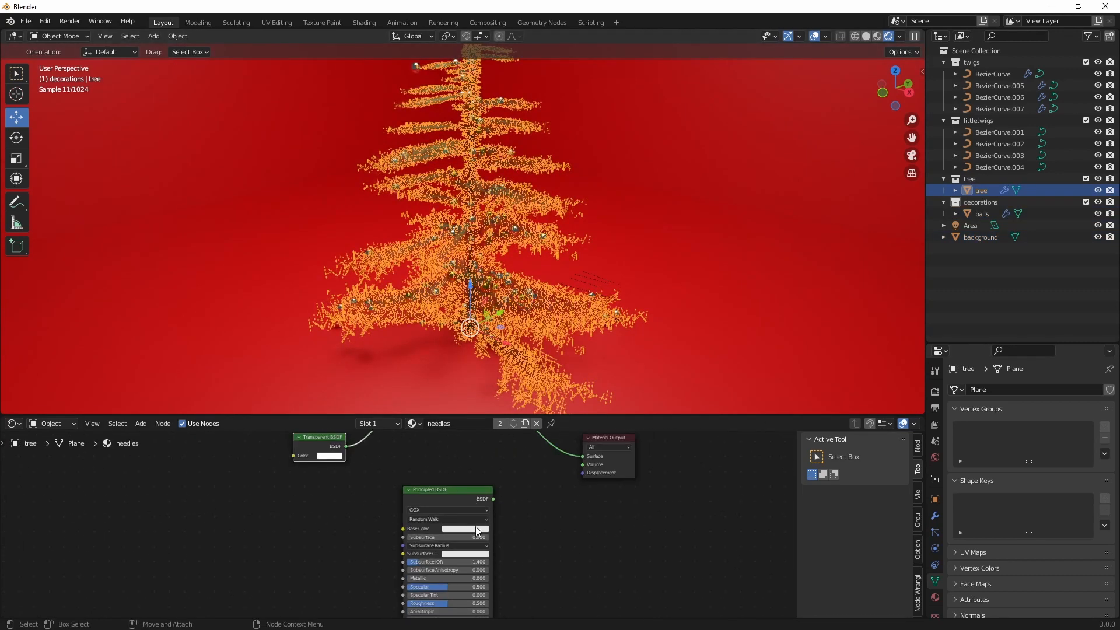
pyautogui.moveTo(380, 484); pyautogui.dragTo(423, 556, button='middle')
pyautogui.scroll(4, 522, 284)
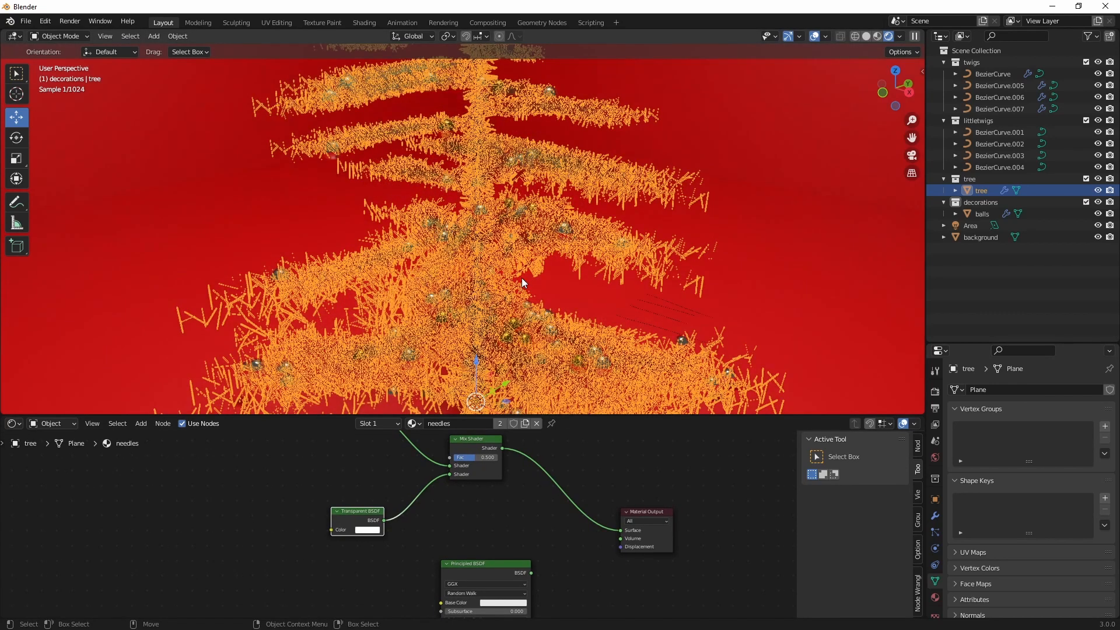
pyautogui.scroll(1, 522, 284)
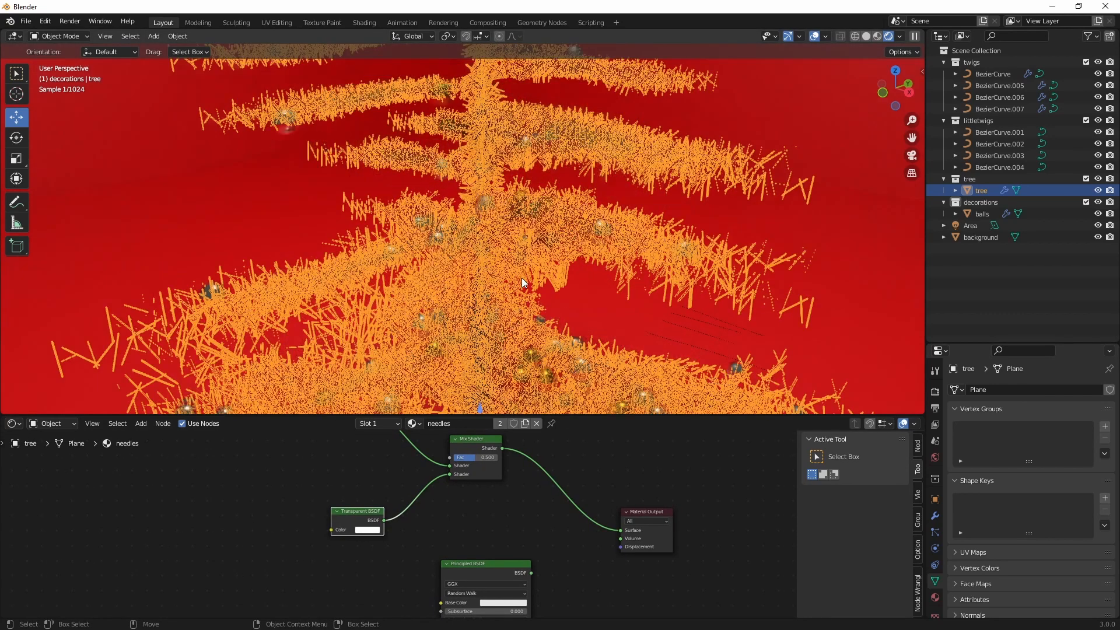
pyautogui.click(982, 213)
pyautogui.moveTo(501, 589); pyautogui.dragTo(520, 544, button='middle')
pyautogui.scroll(2, 464, 536)
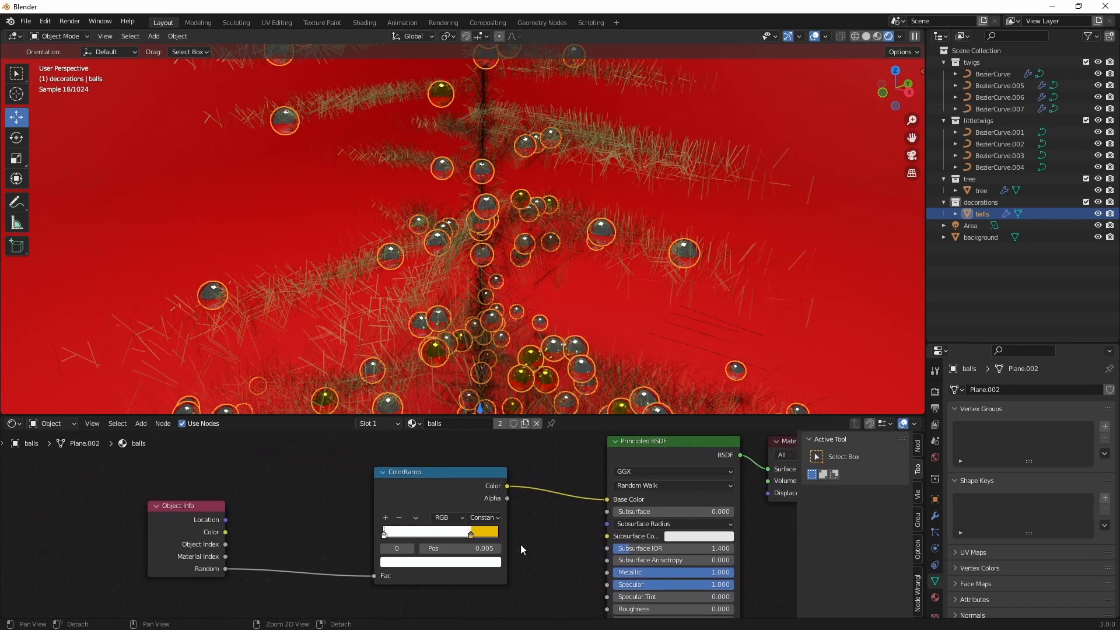
pyautogui.moveTo(470, 535); pyautogui.dragTo(432, 539)
pyautogui.scroll(-2, 442, 335)
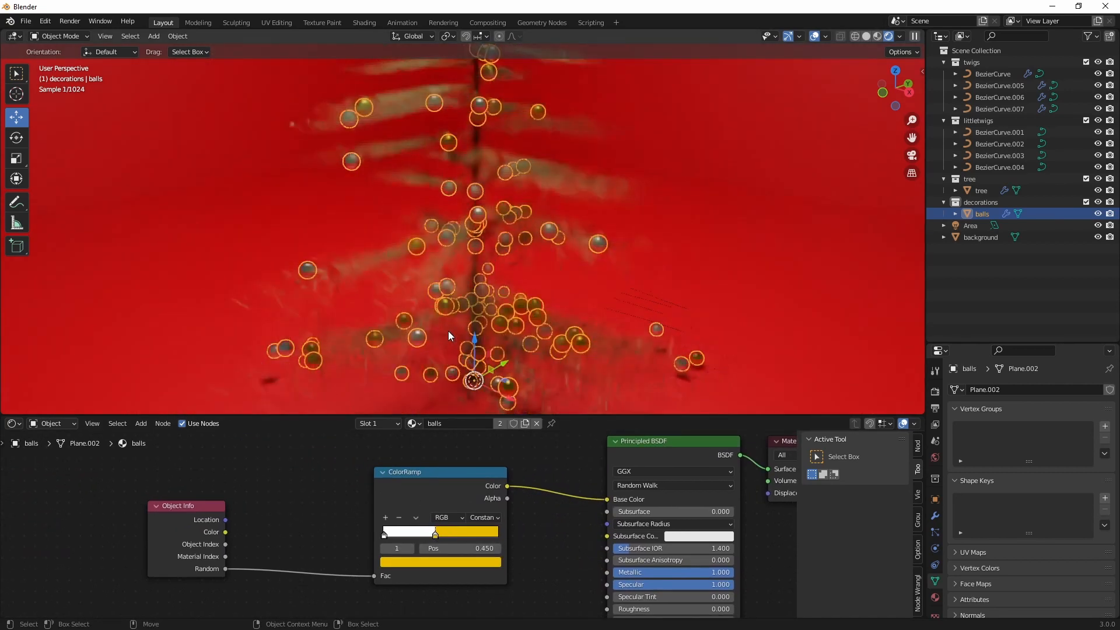
# Examine the mix of gold and silver balls and their spacing on the branches and trunk up close.
pyautogui.click(1036, 279)
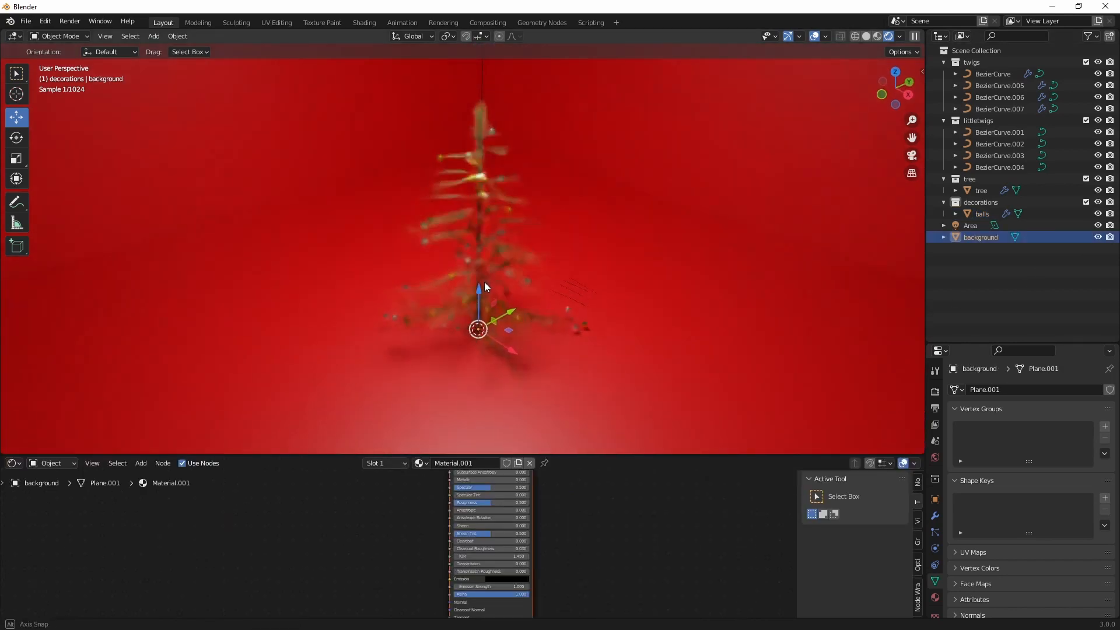
pyautogui.scroll(3, 484, 256)
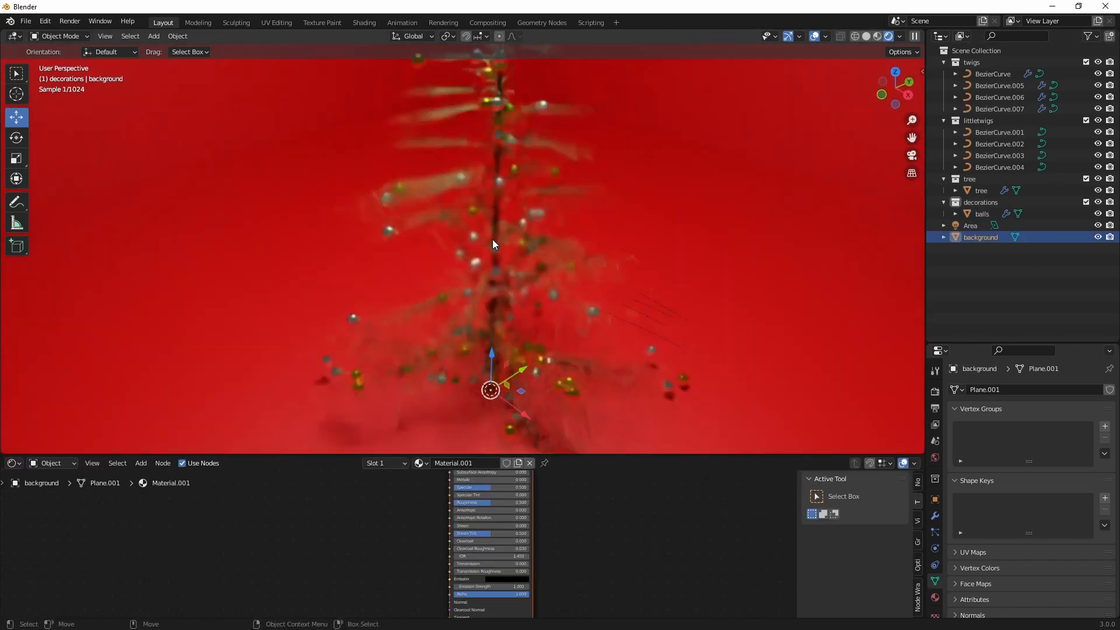
pyautogui.scroll(5, 492, 244)
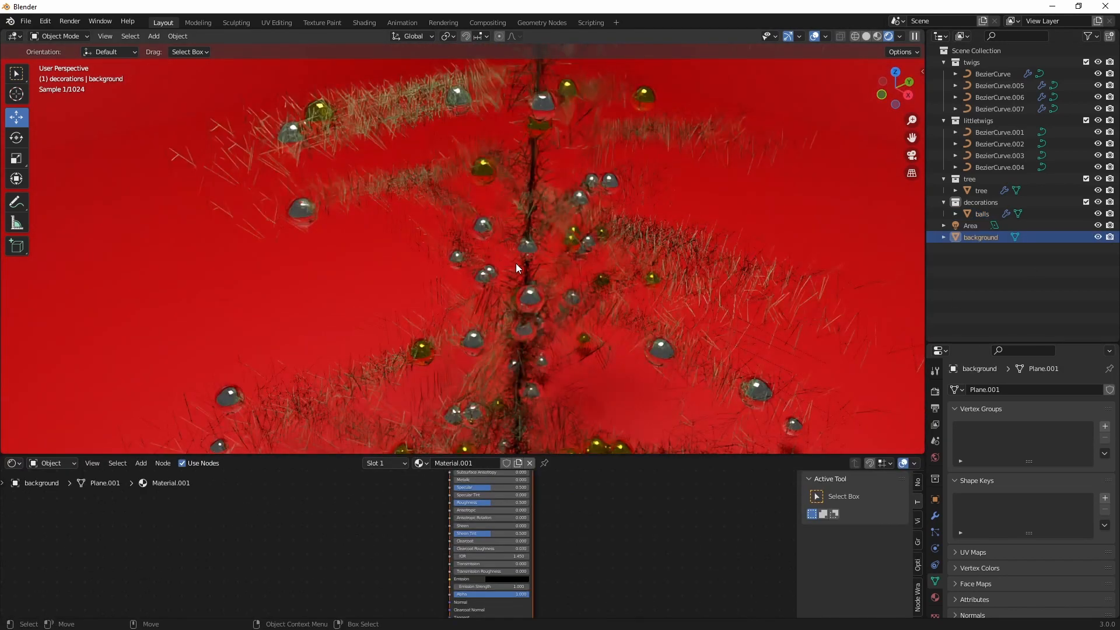
pyautogui.scroll(2, 524, 271)
pyautogui.scroll(2, 536, 271)
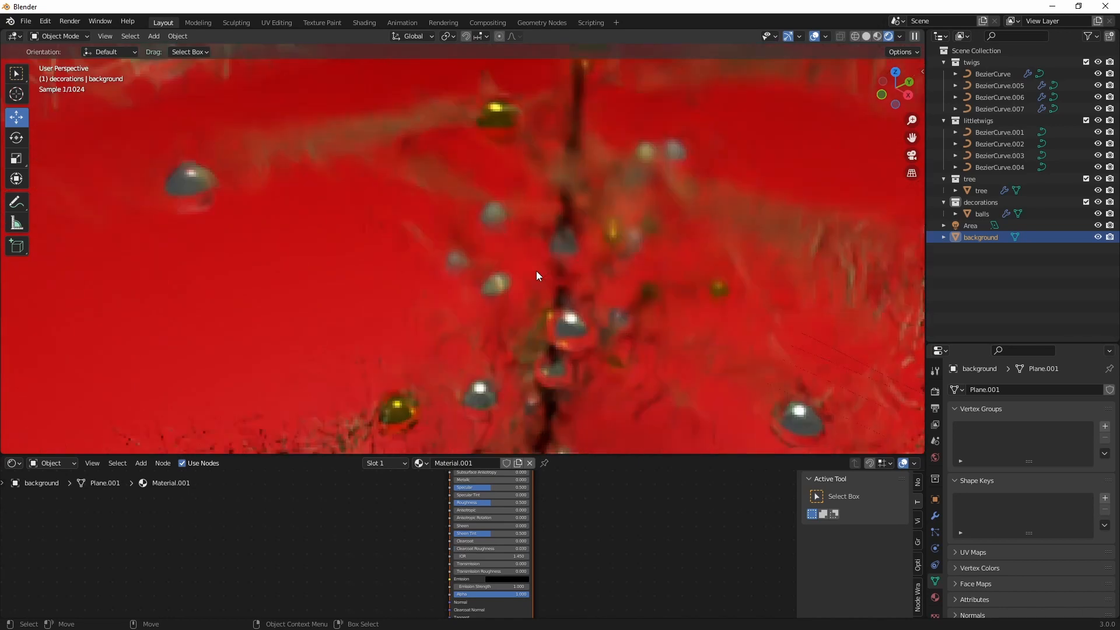
pyautogui.moveTo(565, 253)
pyautogui.keyDown('alt'); pyautogui.mouseDown()
pyautogui.moveTo(551, 279)
pyautogui.moveTo(575, 262)
pyautogui.mouseUp(); pyautogui.keyUp('alt')
pyautogui.scroll(-4, 672, 268)
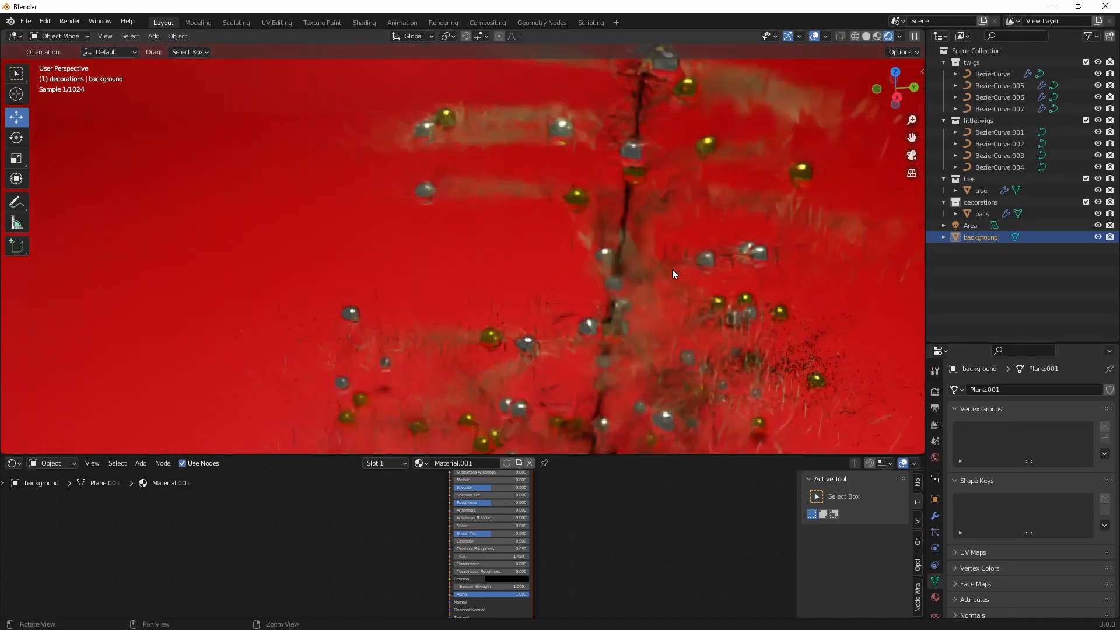
pyautogui.keyDown('alt'); pyautogui.moveTo(672, 270); pyautogui.dragTo(490, 219); pyautogui.keyUp('alt')
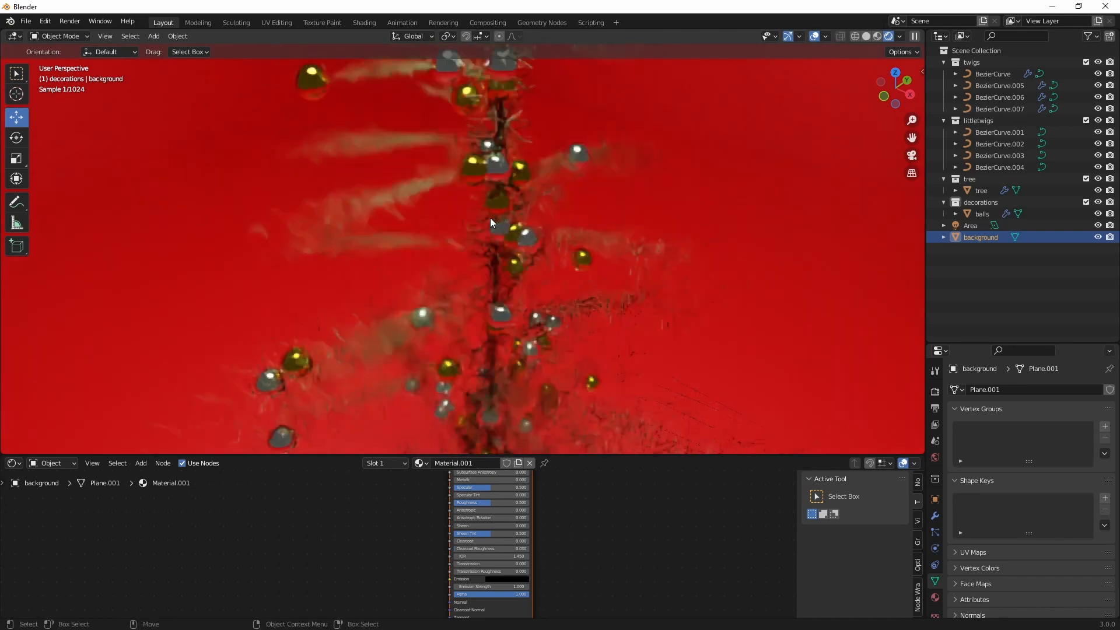
pyautogui.scroll(5, 492, 217)
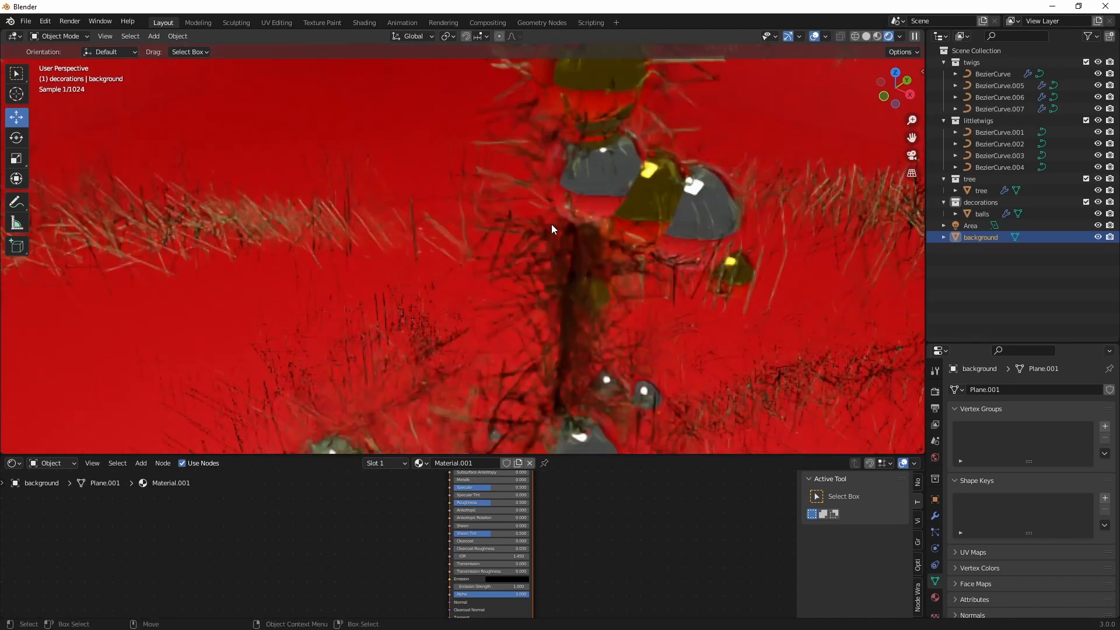
pyautogui.scroll(-4, 286, 552)
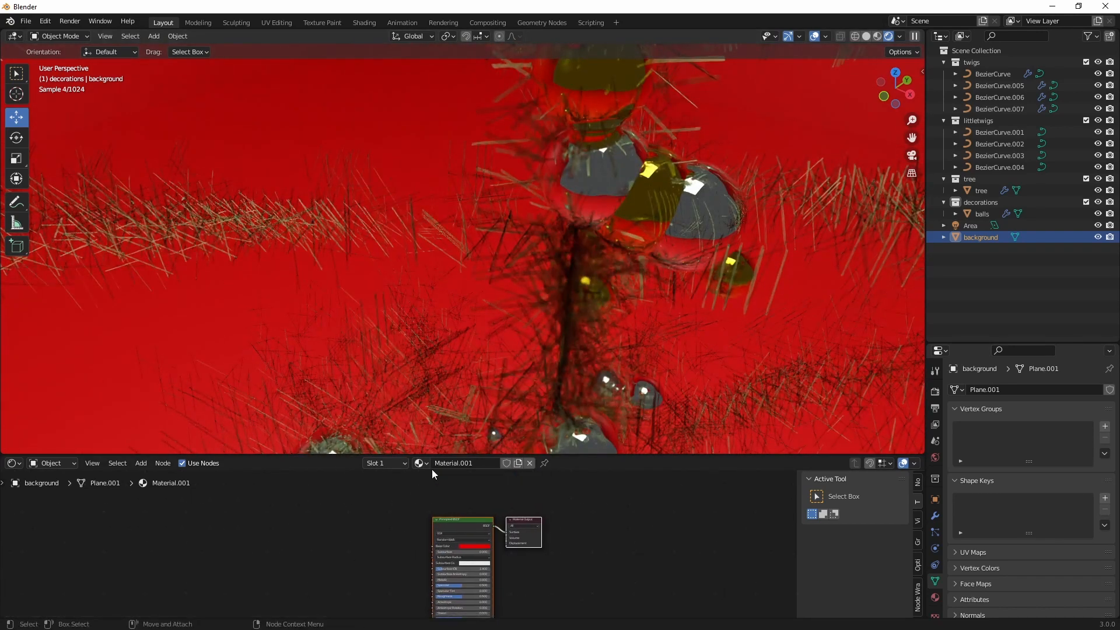
# Show the balls object's geometry node tree in an enlarged node editor.
pyautogui.click(608, 197)
pyautogui.scroll(2, 385, 554)
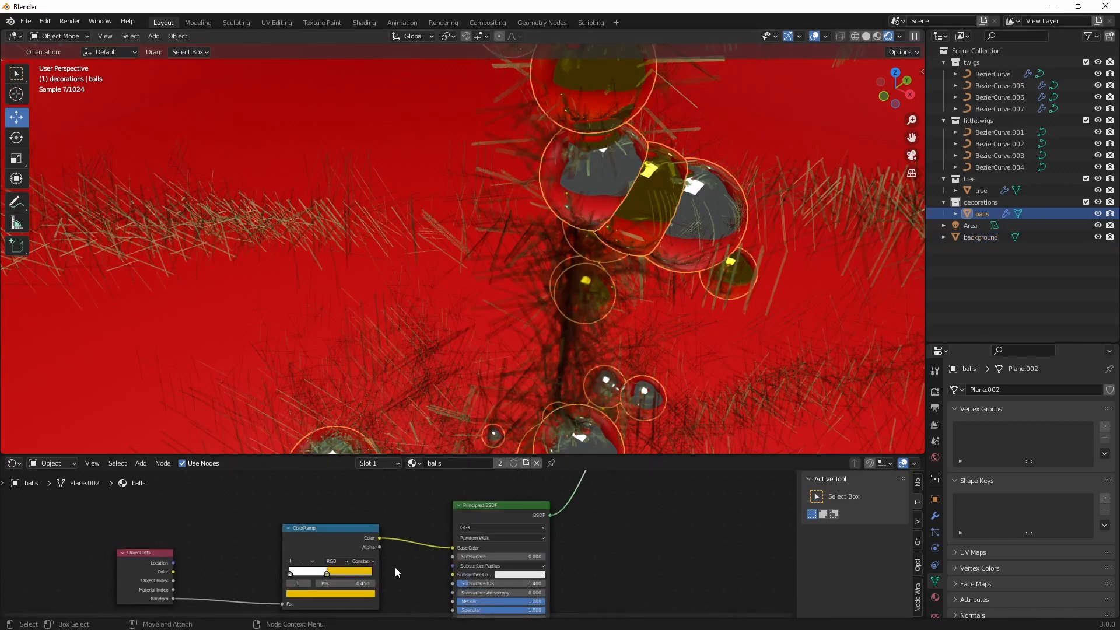
pyautogui.click(14, 463)
pyautogui.click(55, 565)
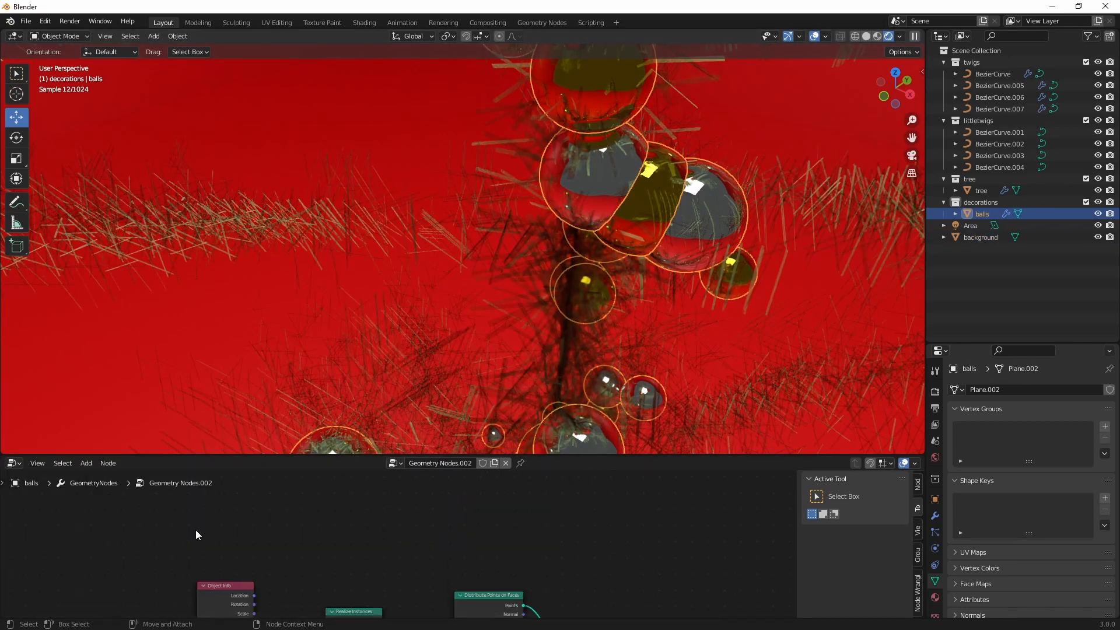
pyautogui.moveTo(368, 456); pyautogui.dragTo(385, 266)
pyautogui.press('Home')
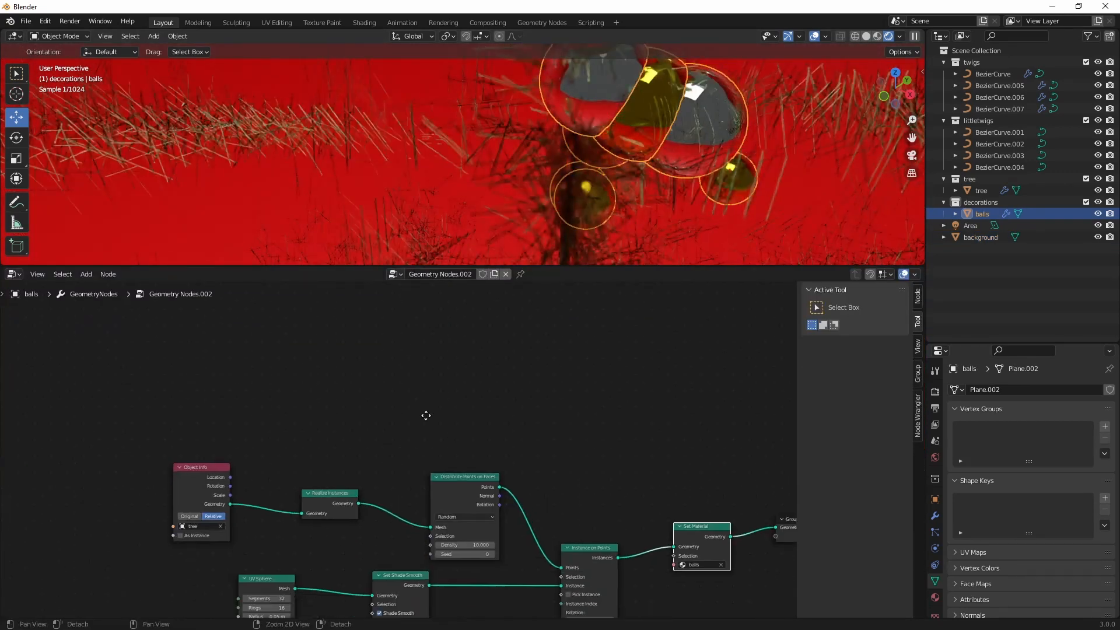
pyautogui.scroll(2, 397, 449)
# Set the balls' Distribute Points on Faces node to Poisson Disk with a minimum distance of 0.1 m.
pyautogui.click(330, 422)
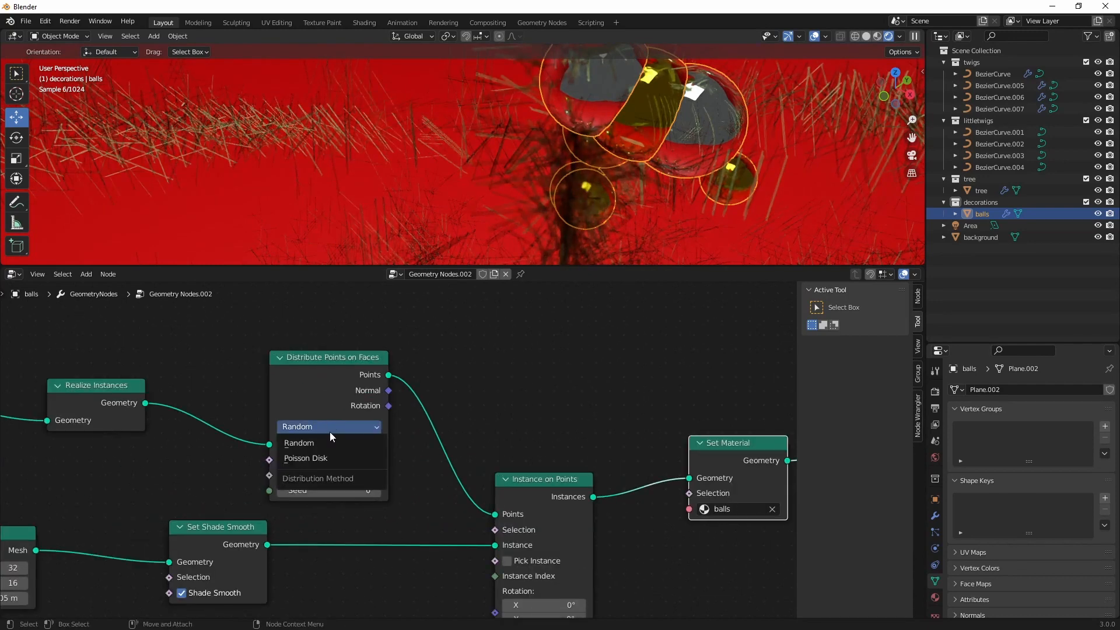
pyautogui.click(313, 457)
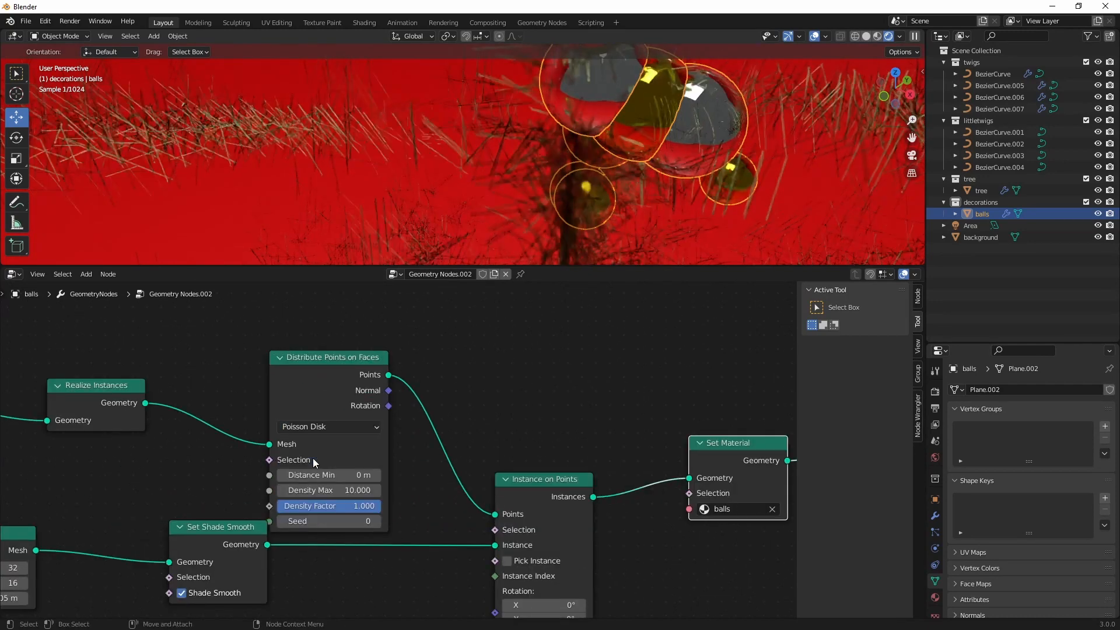
pyautogui.click(376, 476)
pyautogui.moveTo(629, 154); pyautogui.dragTo(536, 131, button='middle')
pyautogui.scroll(-4, 515, 153)
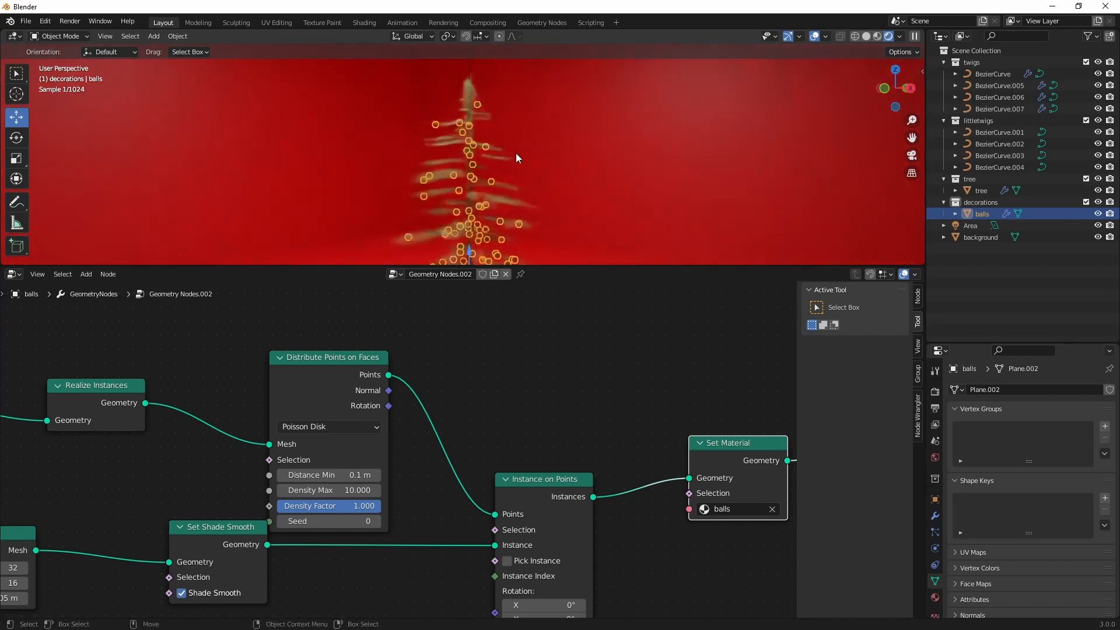
pyautogui.keyDown('shift'); pyautogui.moveTo(537, 185); pyautogui.dragTo(575, 136, button='middle'); pyautogui.keyUp('shift')
pyautogui.scroll(-3, 562, 156)
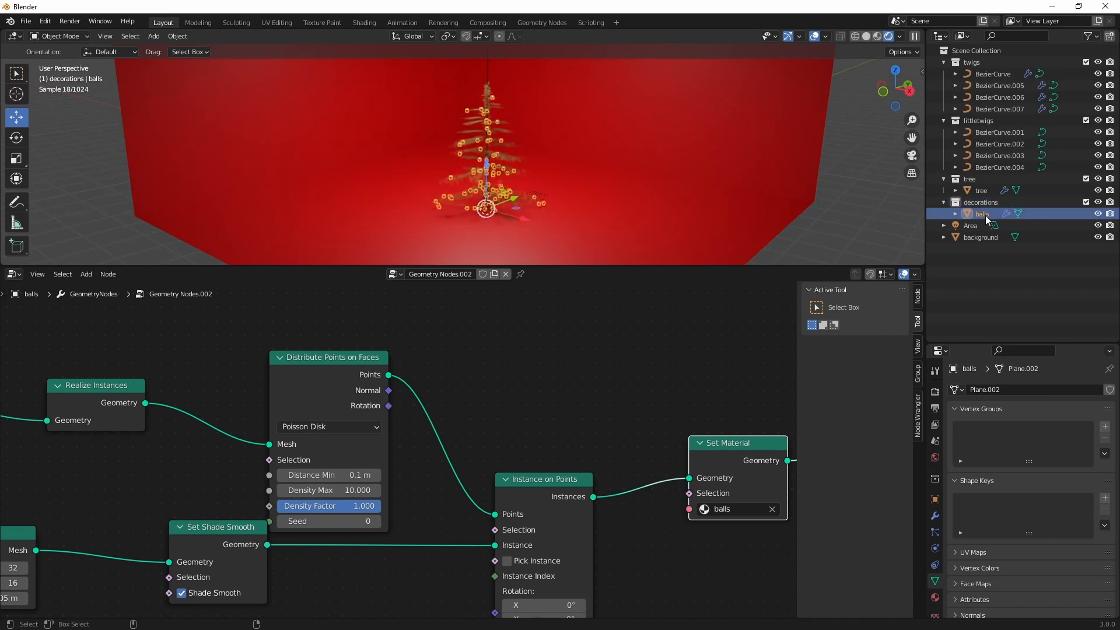
# Try to copy the balls object and paste it into the decorations collection.
pyautogui.hotkey('ctrl', 'c')
pyautogui.click(991, 202)
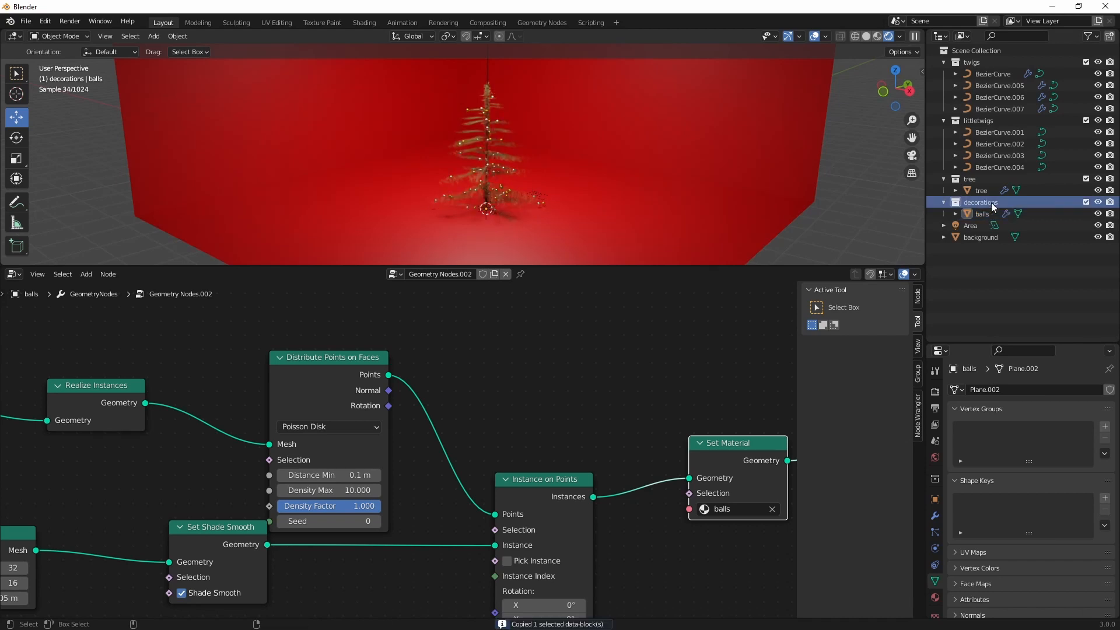
pyautogui.hotkey('ctrl', 'v')
pyautogui.hotkey('ctrl', 'z')
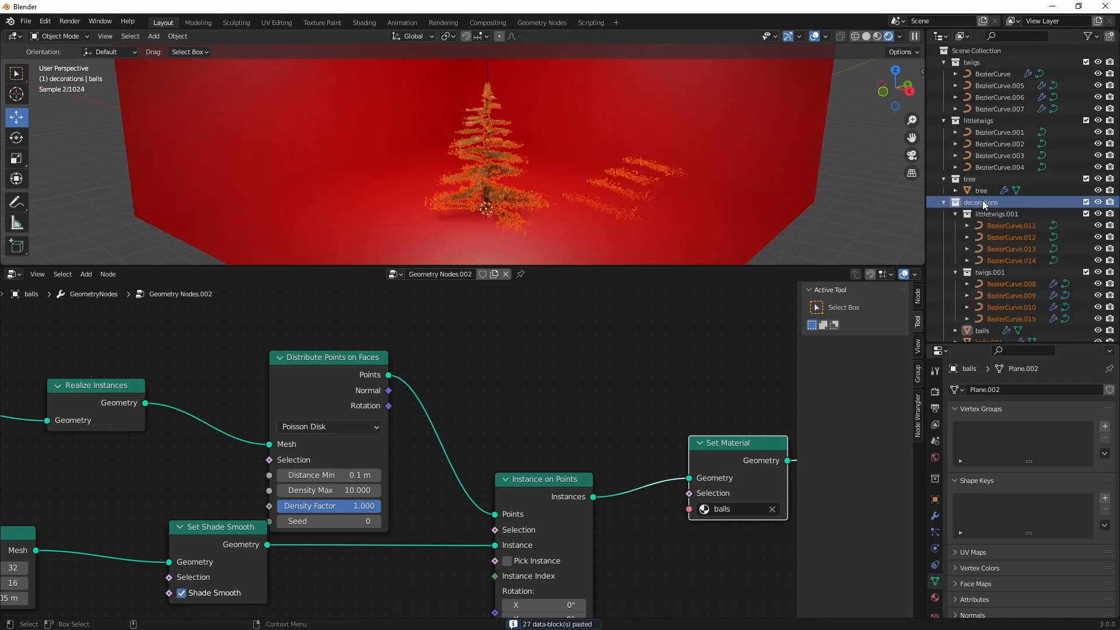
pyautogui.hotkey('ctrl', 'v')
pyautogui.click(993, 299)
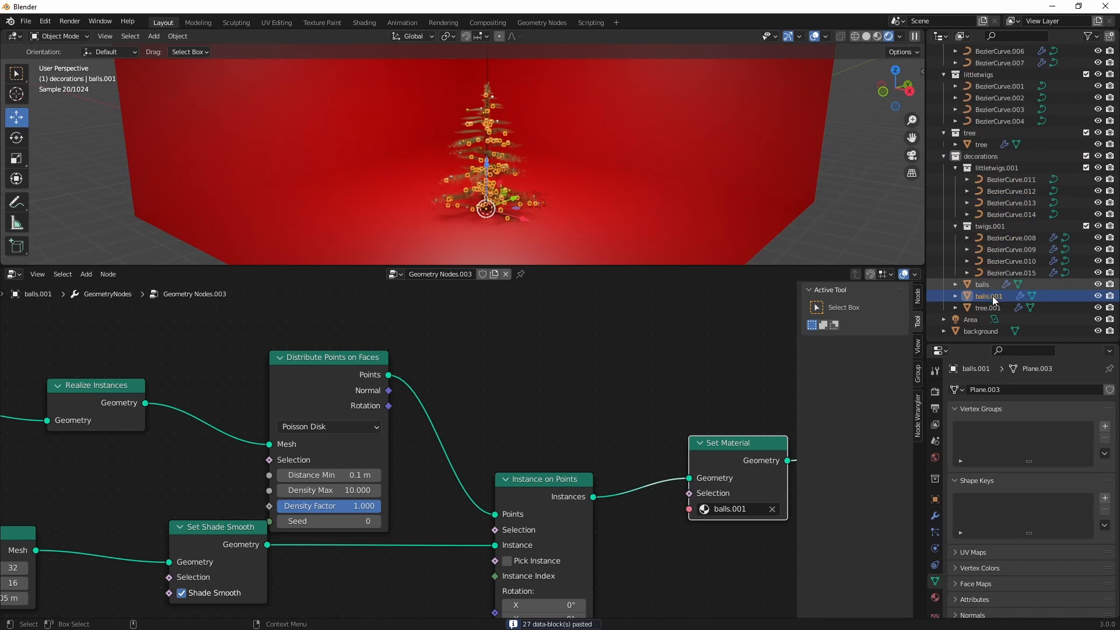
pyautogui.hotkey('ctrl', 'z')
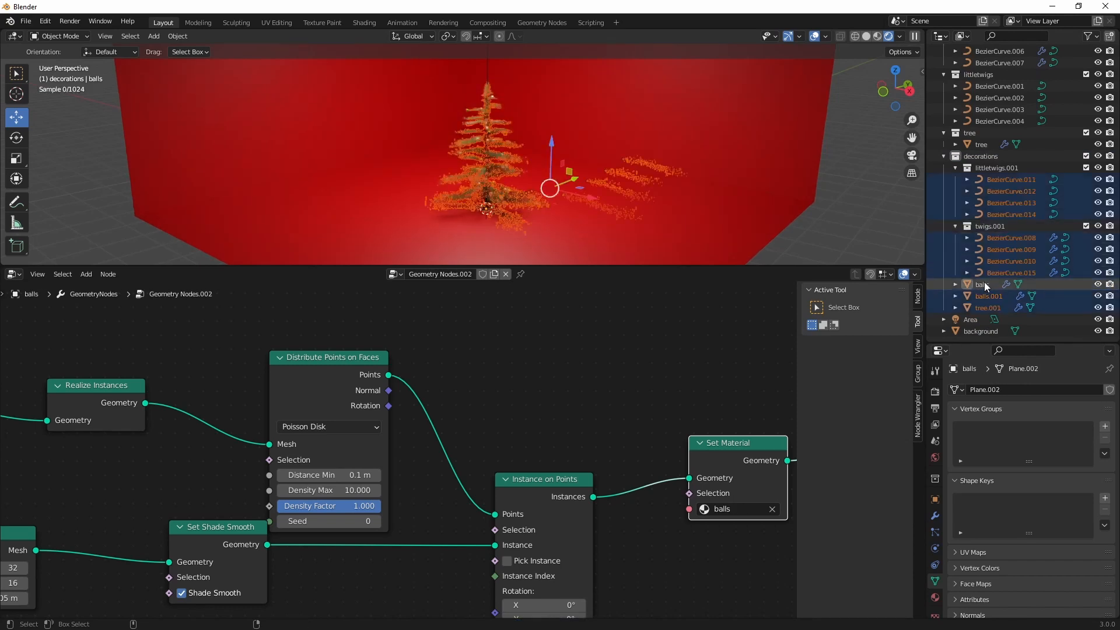
pyautogui.hotkey('ctrl', 'z')
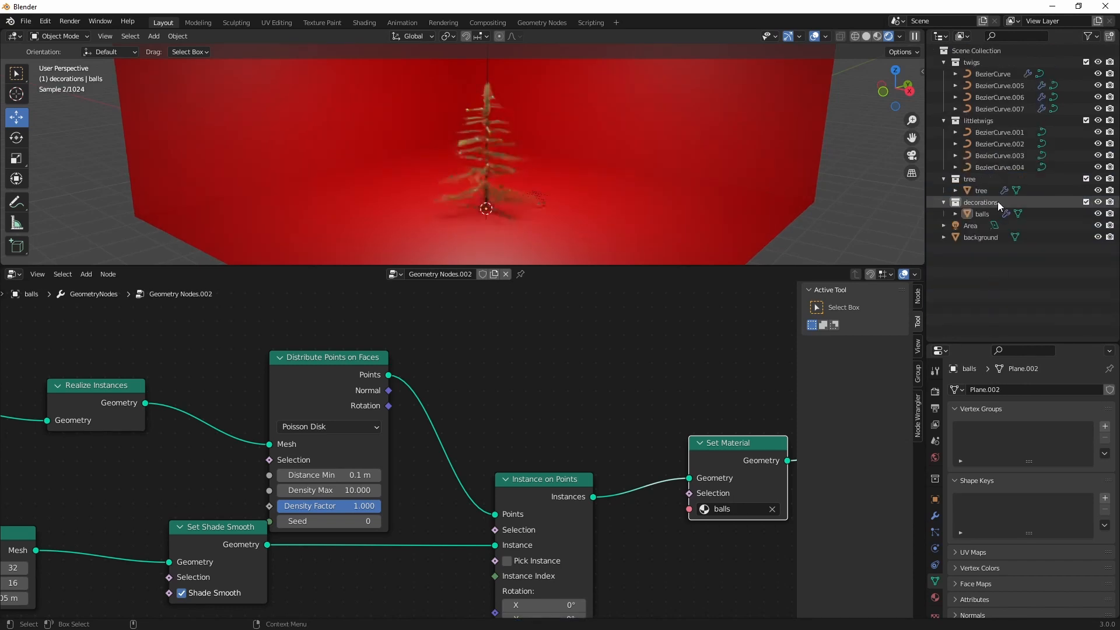
# Duplicate the balls object and rename the copy as stars.
pyautogui.click(985, 214)
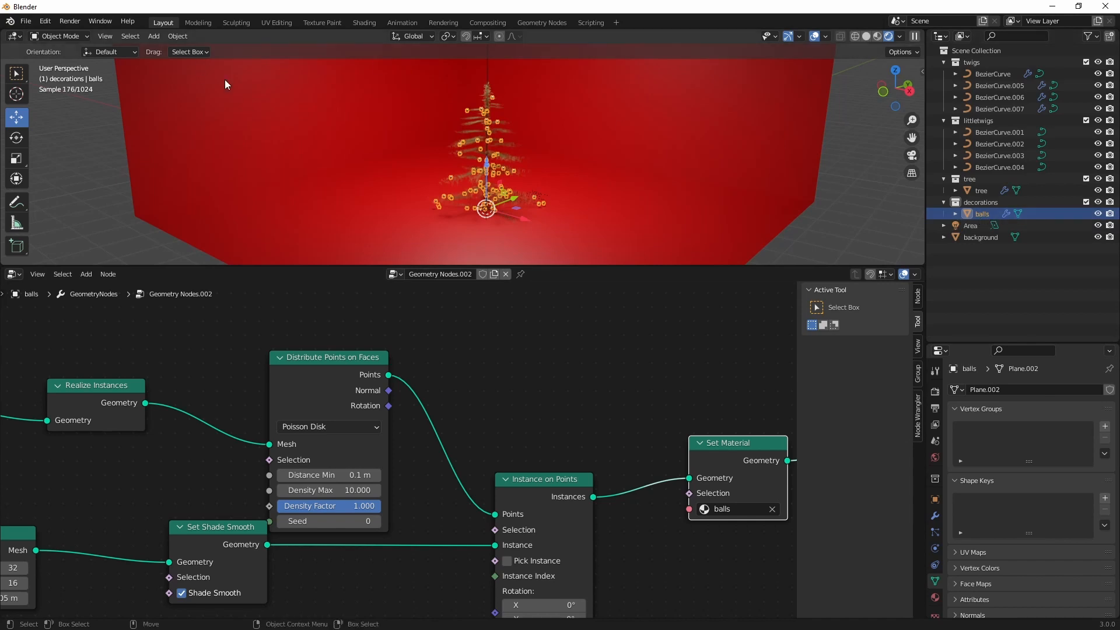
pyautogui.click(177, 36)
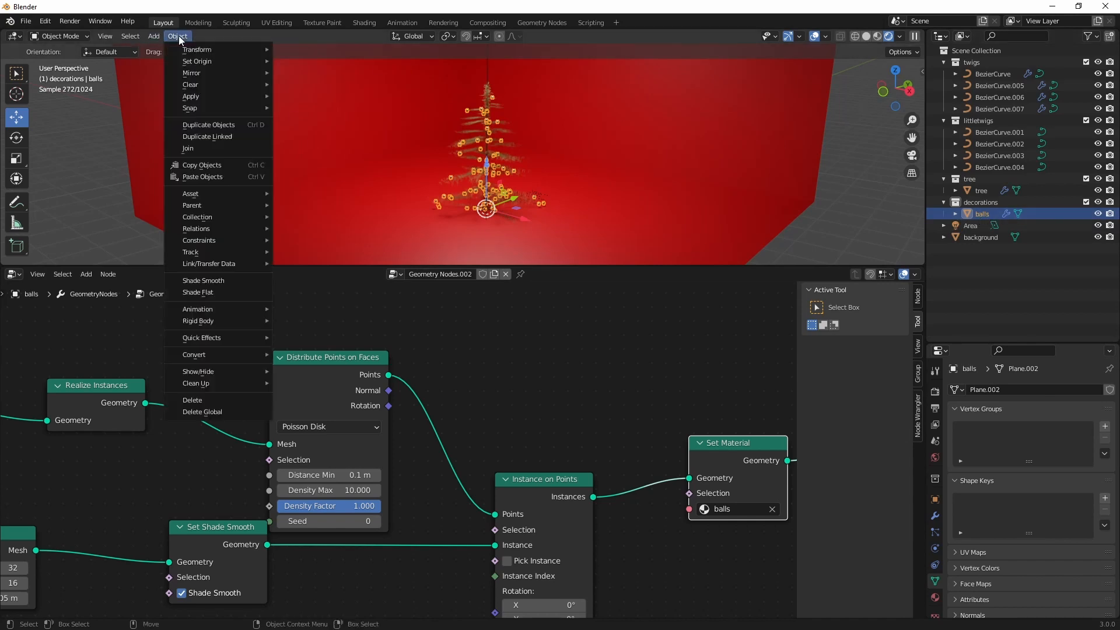
pyautogui.click(226, 126)
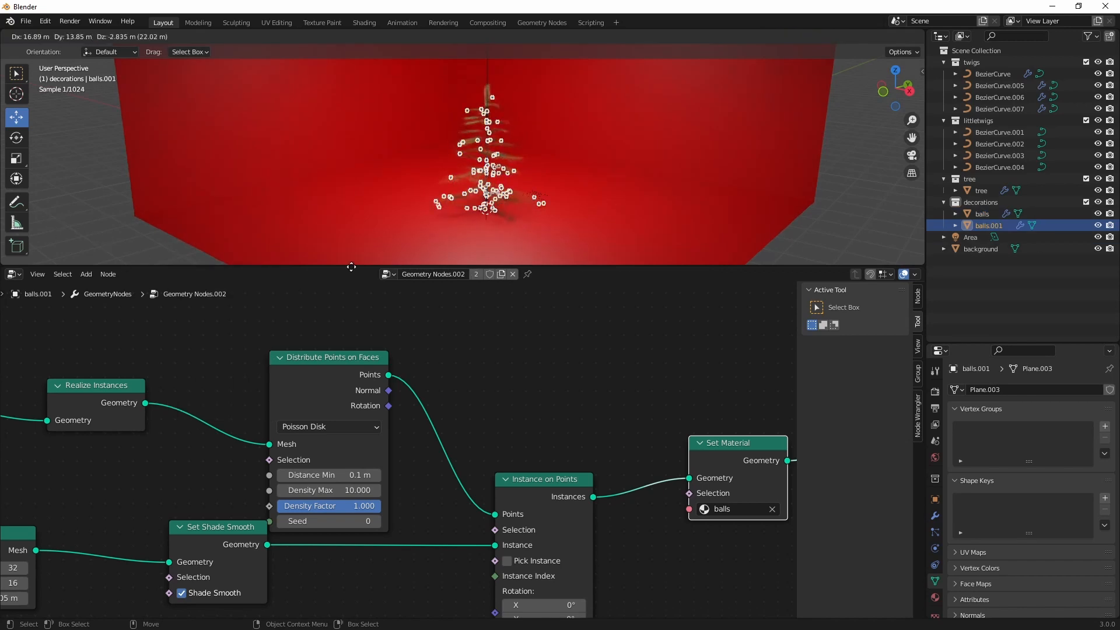
pyautogui.click(808, 152)
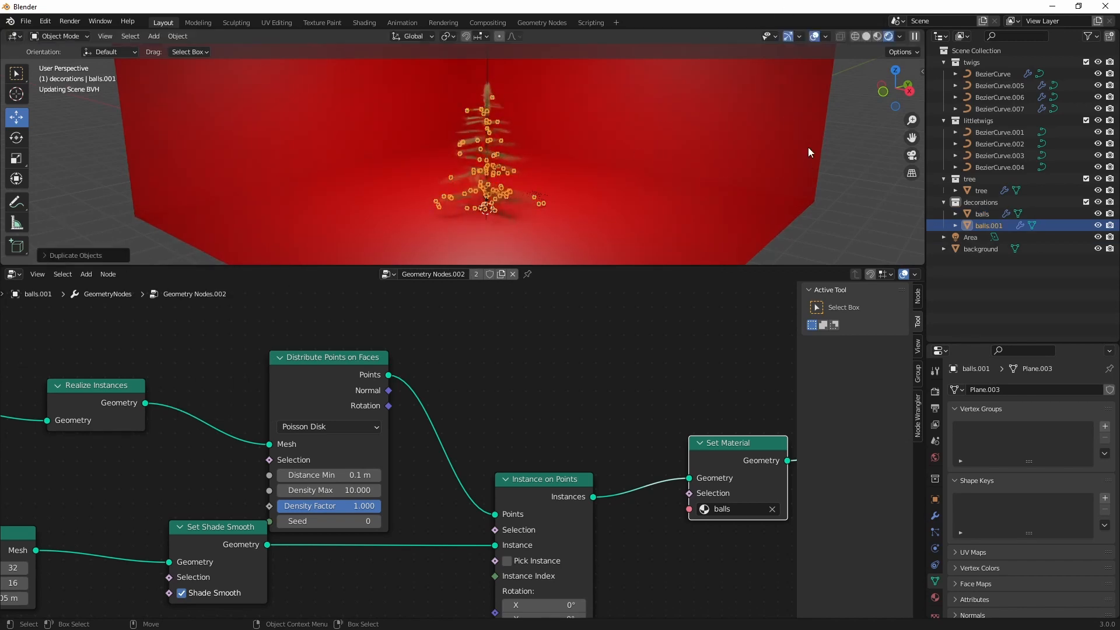
pyautogui.doubleClick(992, 226)
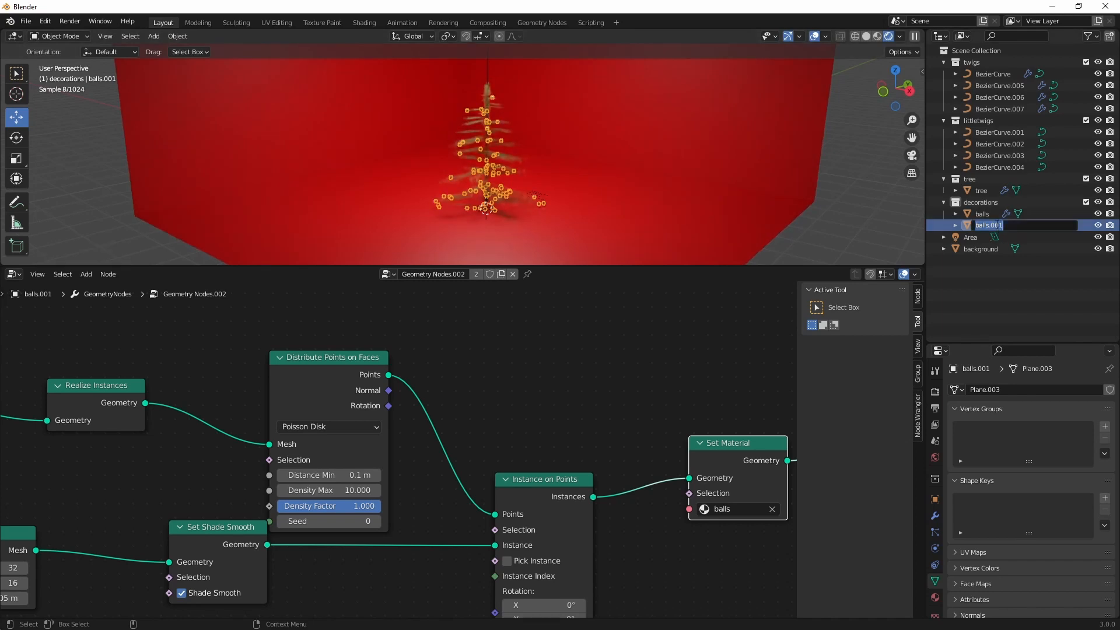
pyautogui.write('stars')
pyautogui.press('Return')
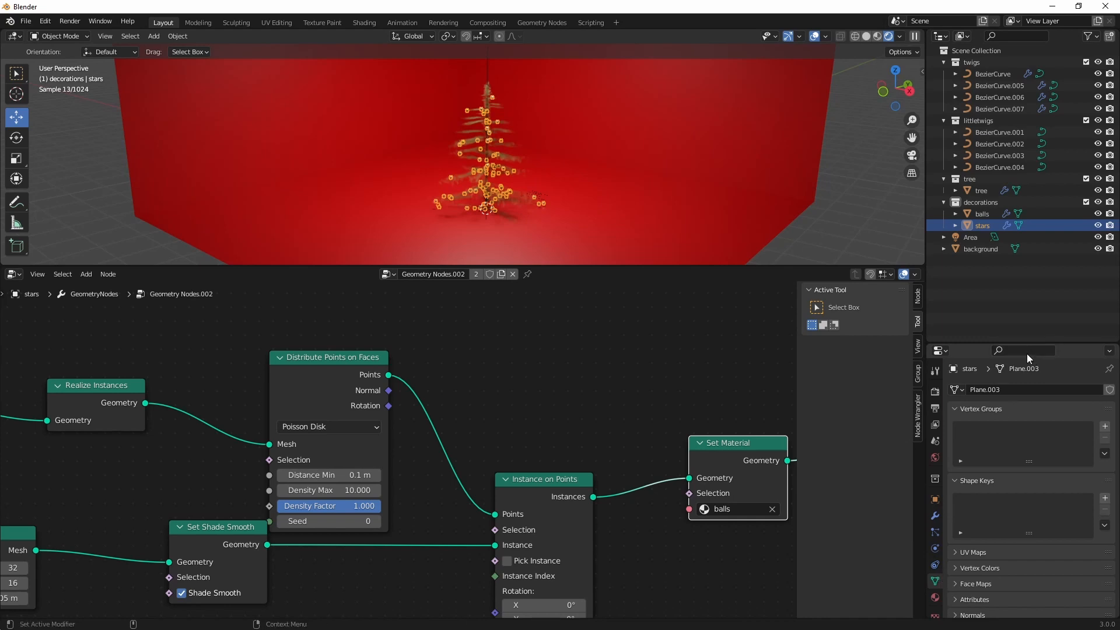
# Duplicate the Geometry Nodes modifier on the stars object.
pyautogui.moveTo(1027, 343); pyautogui.dragTo(1016, 270)
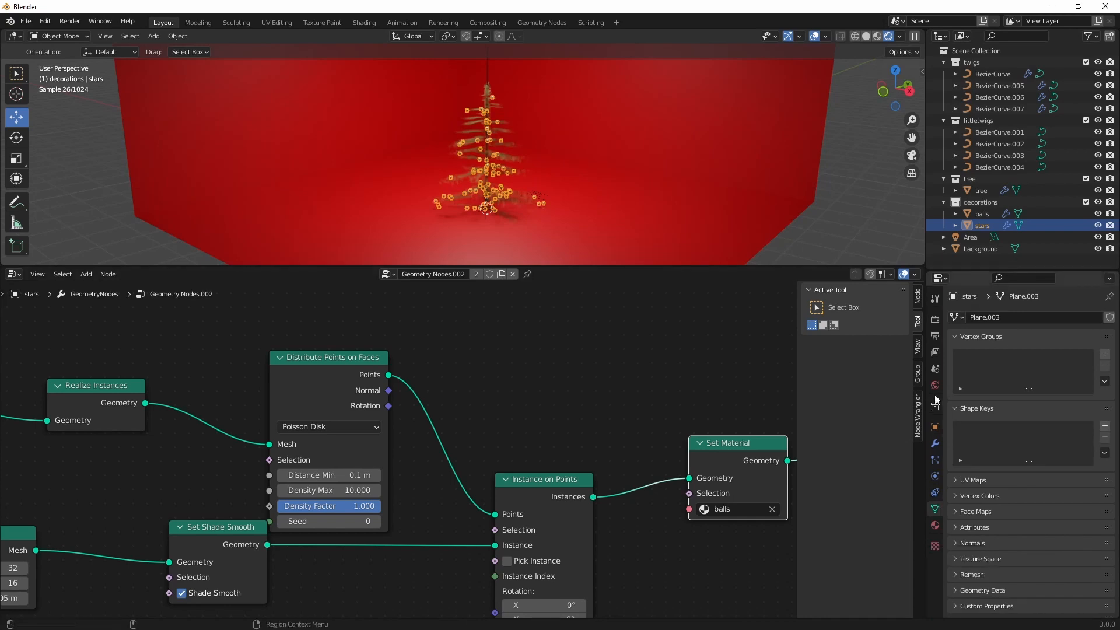
pyautogui.click(935, 443)
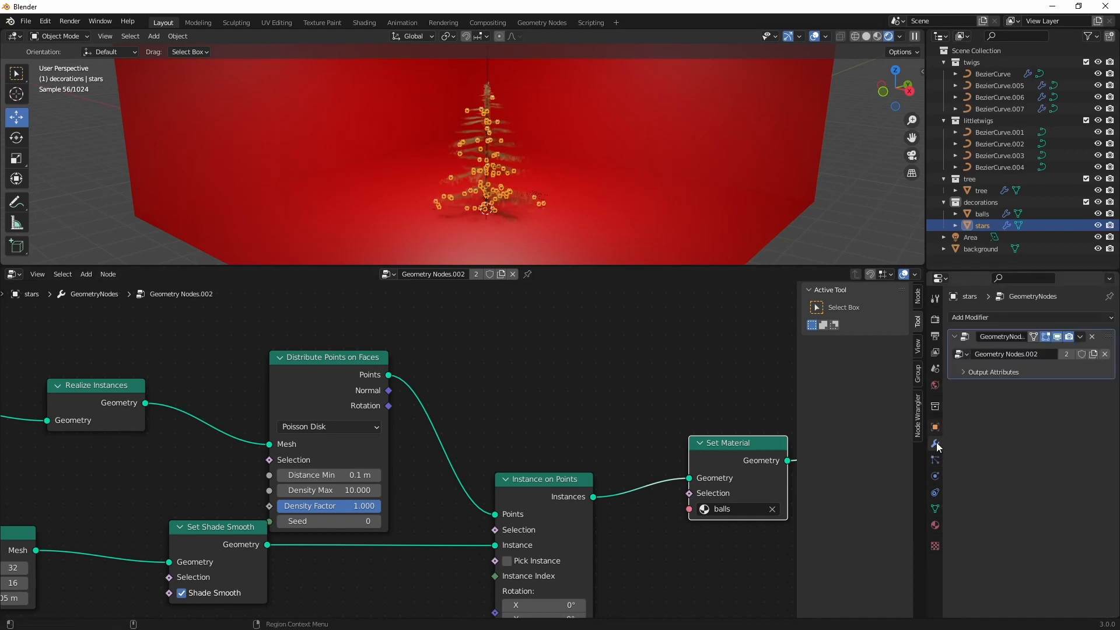
pyautogui.click(1080, 337)
pyautogui.click(1081, 337)
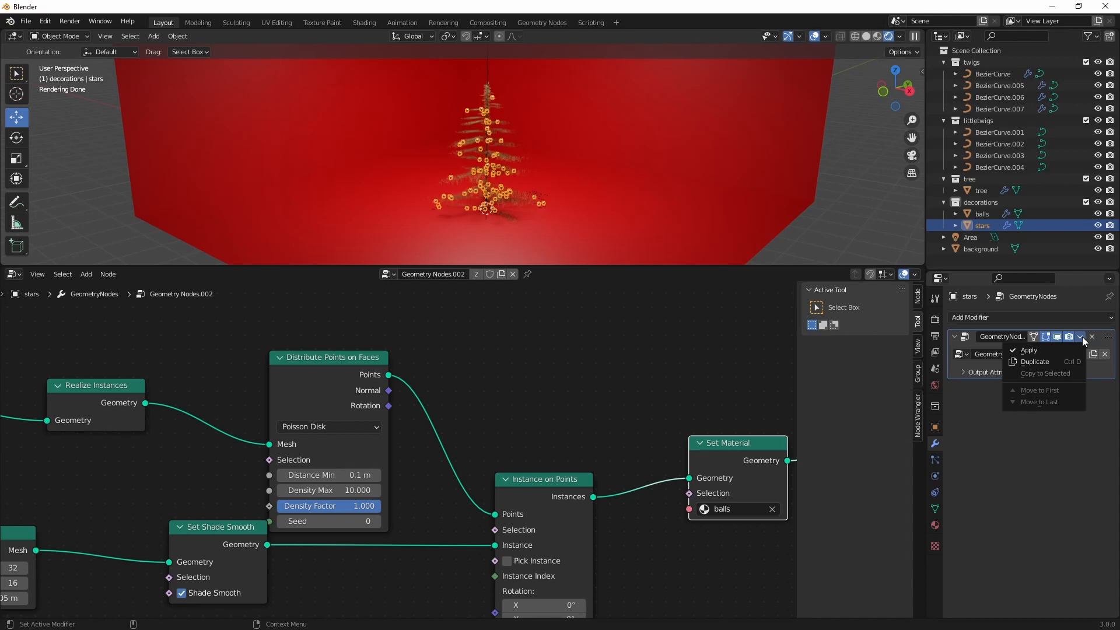
pyautogui.click(1066, 362)
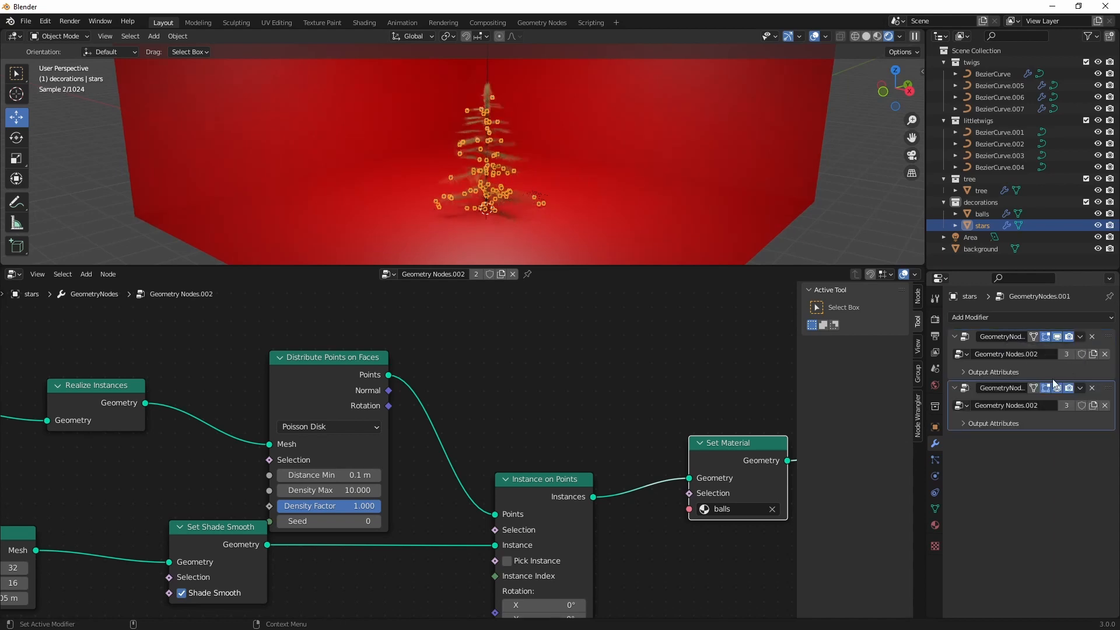
# Assign a new node group to the duplicated Geometry Nodes modifier on stars and remove that modifier again.
pyautogui.click(1047, 354)
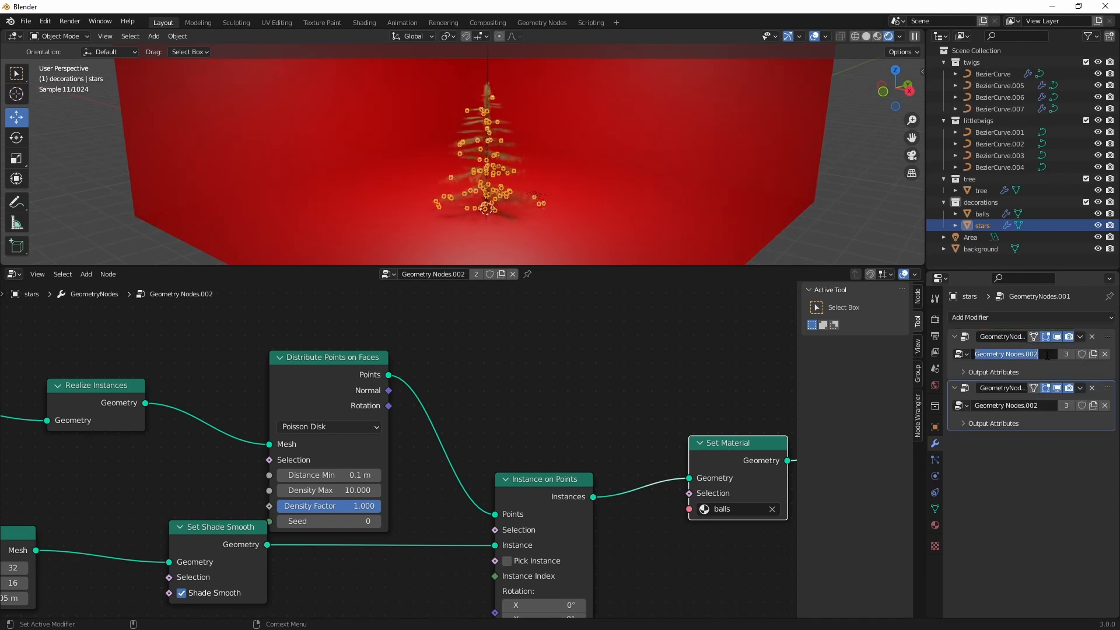
pyautogui.click(1092, 370)
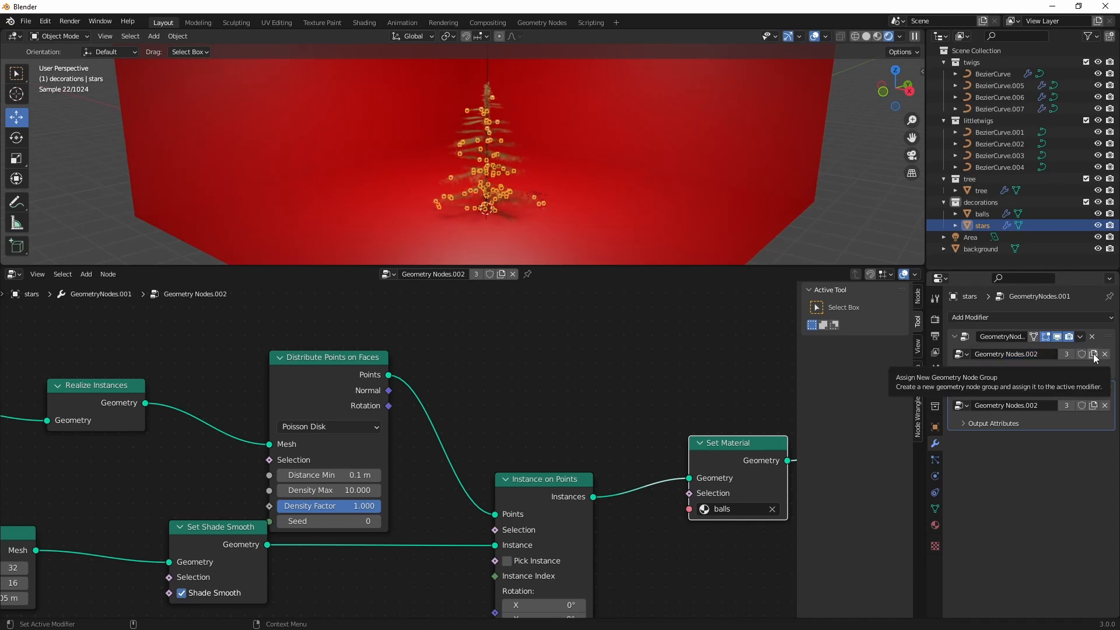
pyautogui.click(1093, 406)
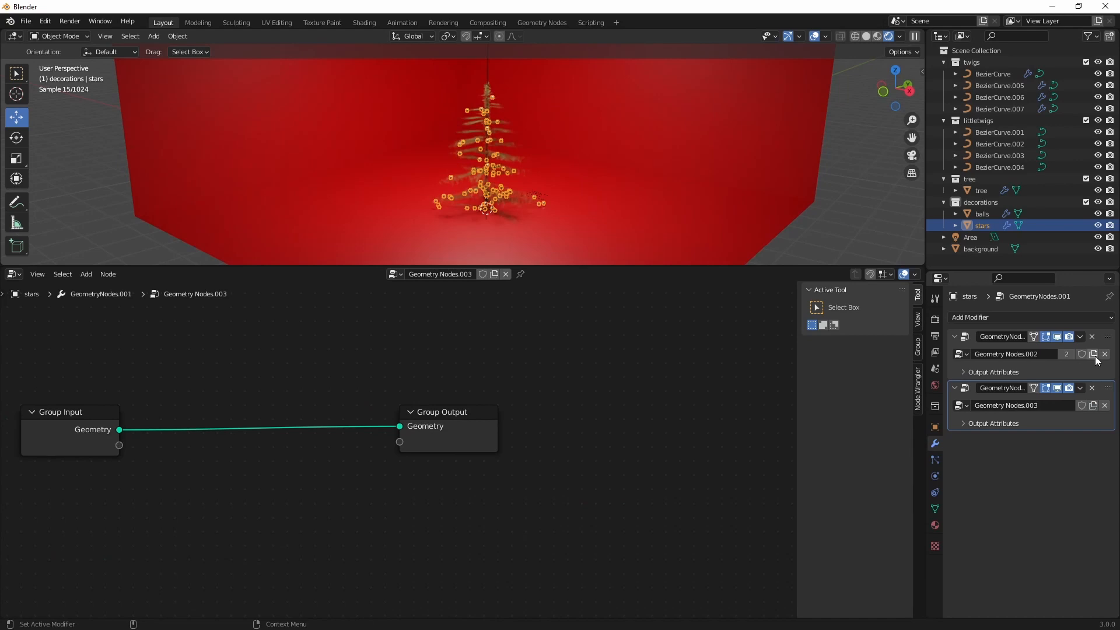
pyautogui.hotkey('ctrl', 'x')
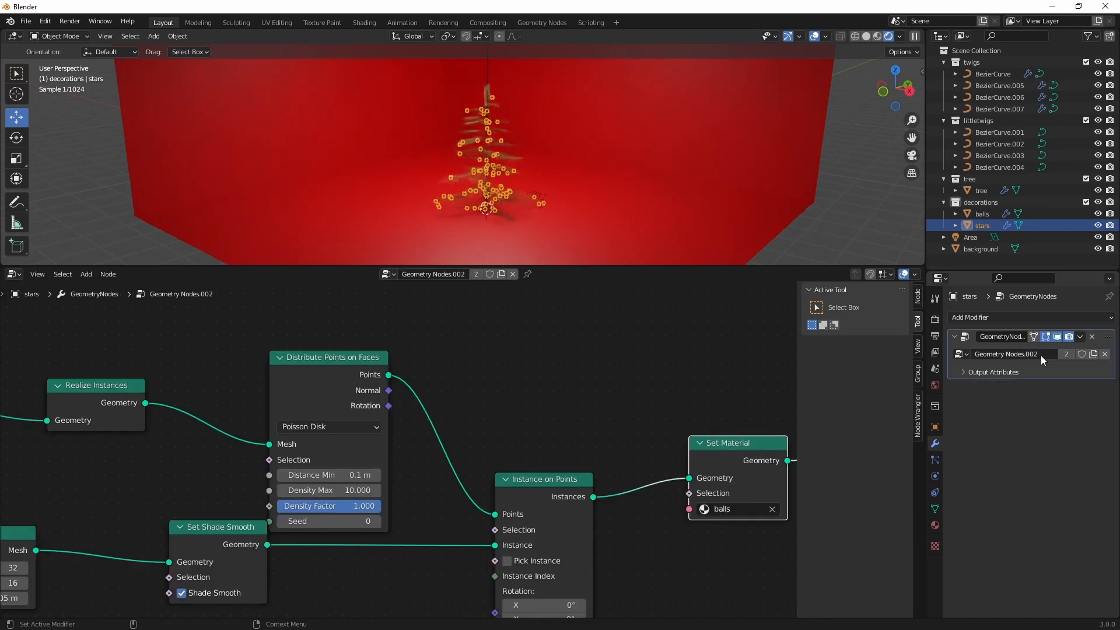
# Select all nodes of the stars object's Geometry Nodes.002 tree and copy them.
pyautogui.click(1040, 354)
pyautogui.click(497, 374)
pyautogui.scroll(-8, 497, 373)
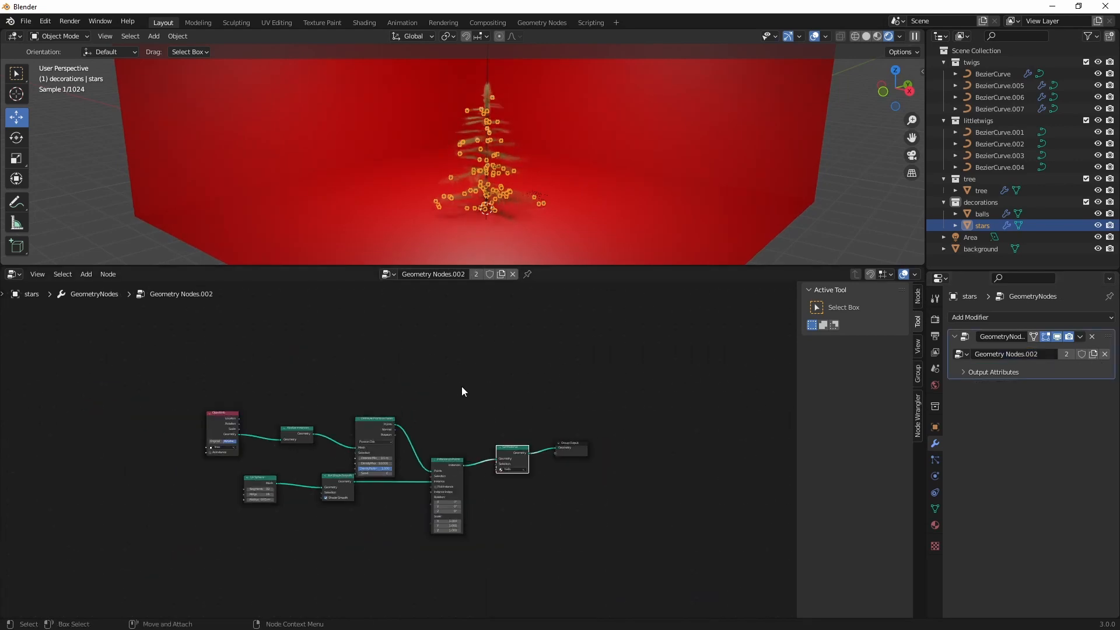
pyautogui.moveTo(575, 373); pyautogui.dragTo(175, 544)
pyautogui.scroll(3, 373, 490)
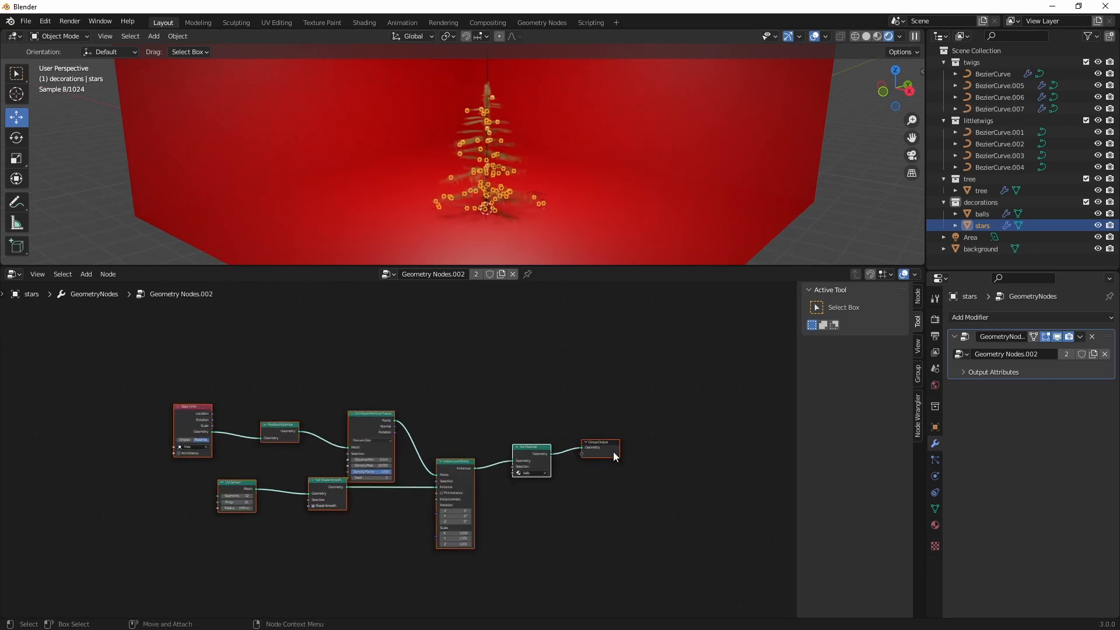
# Remove the Geometry Nodes modifier from the stars object and create a new geometry node tree for it.
pyautogui.click(1063, 317)
pyautogui.click(1066, 321)
pyautogui.click(1092, 337)
pyautogui.click(1017, 316)
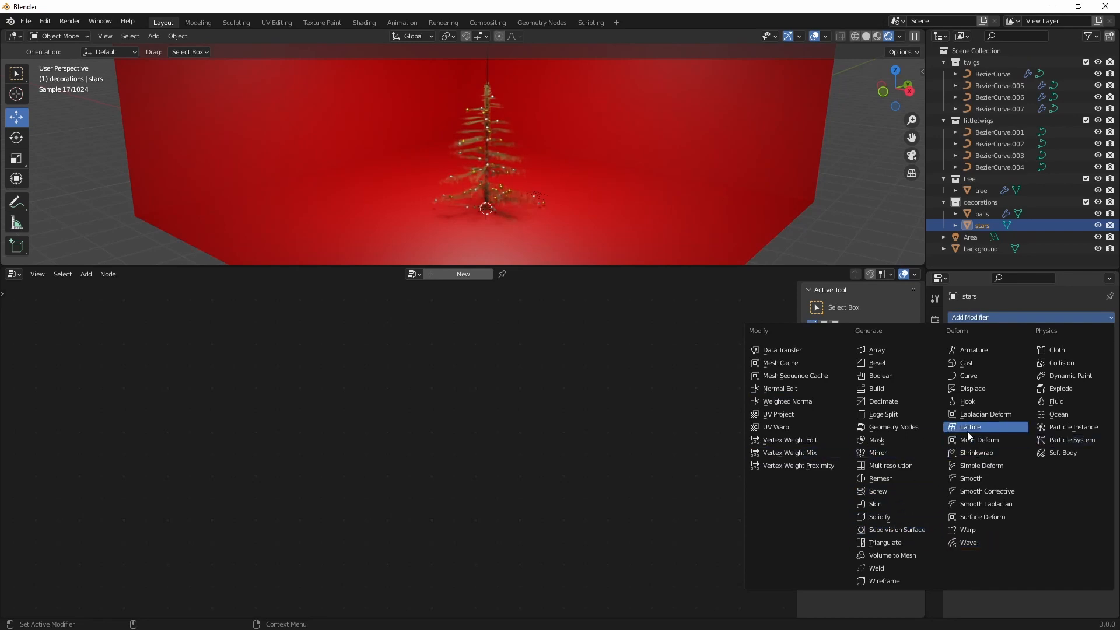
pyautogui.click(463, 274)
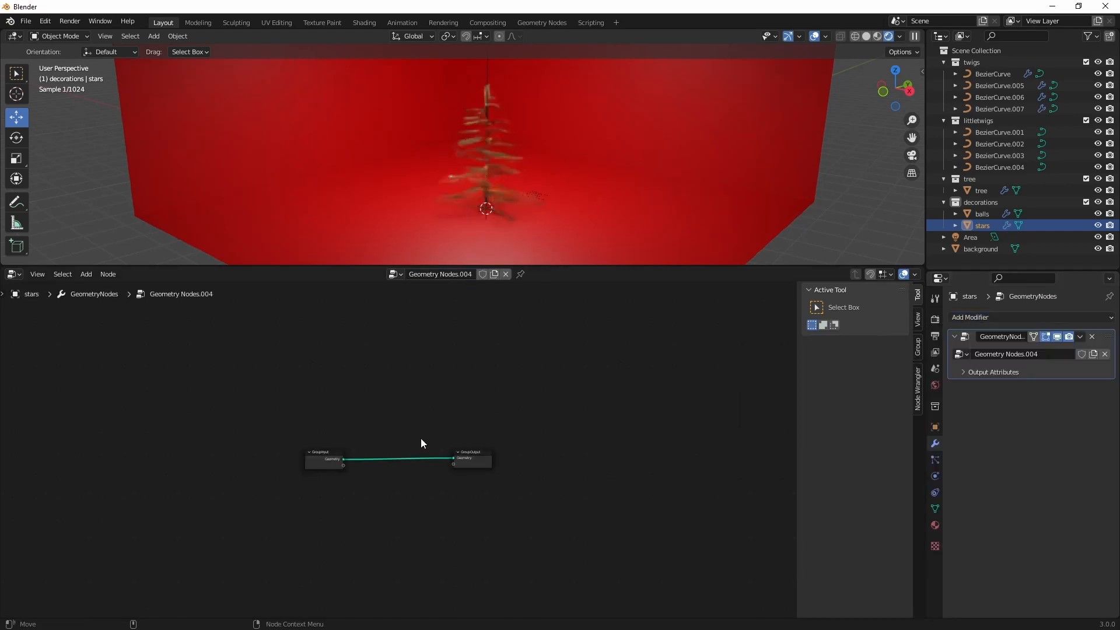
# Paste the copied balls nodes into the new tree and delete its default Group Input and Group Output nodes.
pyautogui.hotkey('ctrl', 'v')
pyautogui.press('g')
pyautogui.click(491, 306)
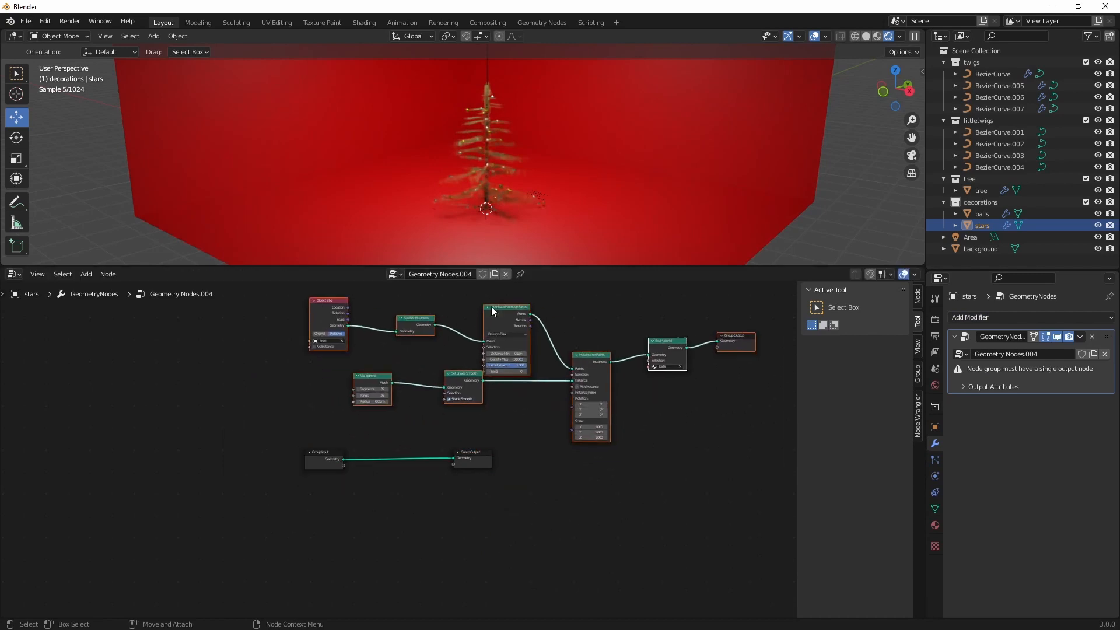
pyautogui.click(311, 475)
pyautogui.moveTo(284, 445); pyautogui.dragTo(505, 545)
pyautogui.press('x')
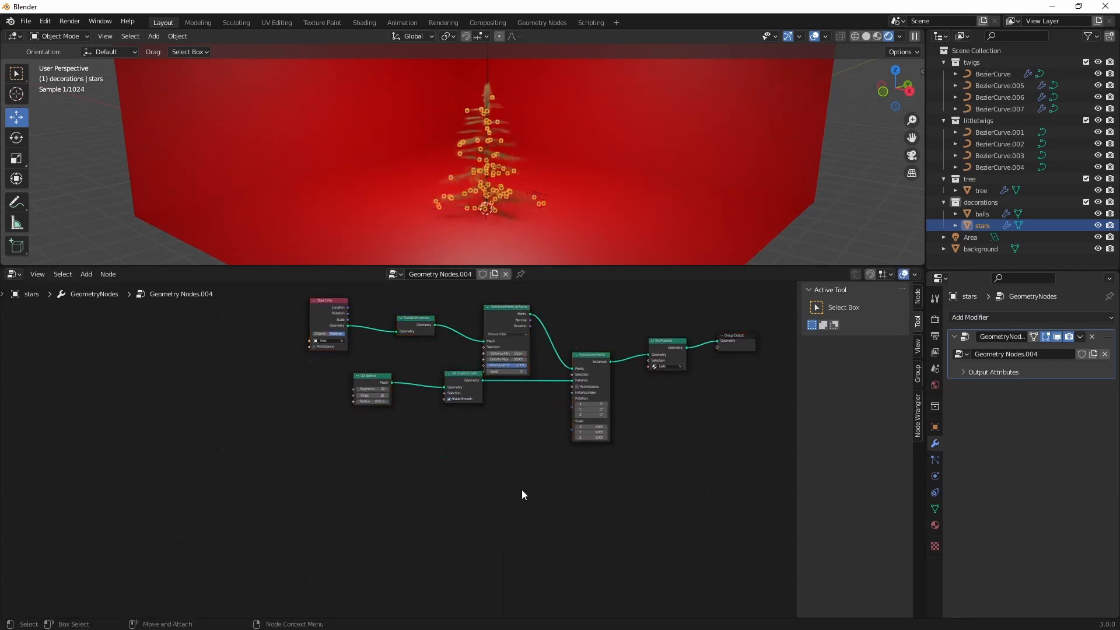
# Add a Star curve node, connect it to Set Shade Smooth's Geometry input and place it before the UV Sphere.
pyautogui.scroll(4, 489, 198)
pyautogui.scroll(3, 443, 353)
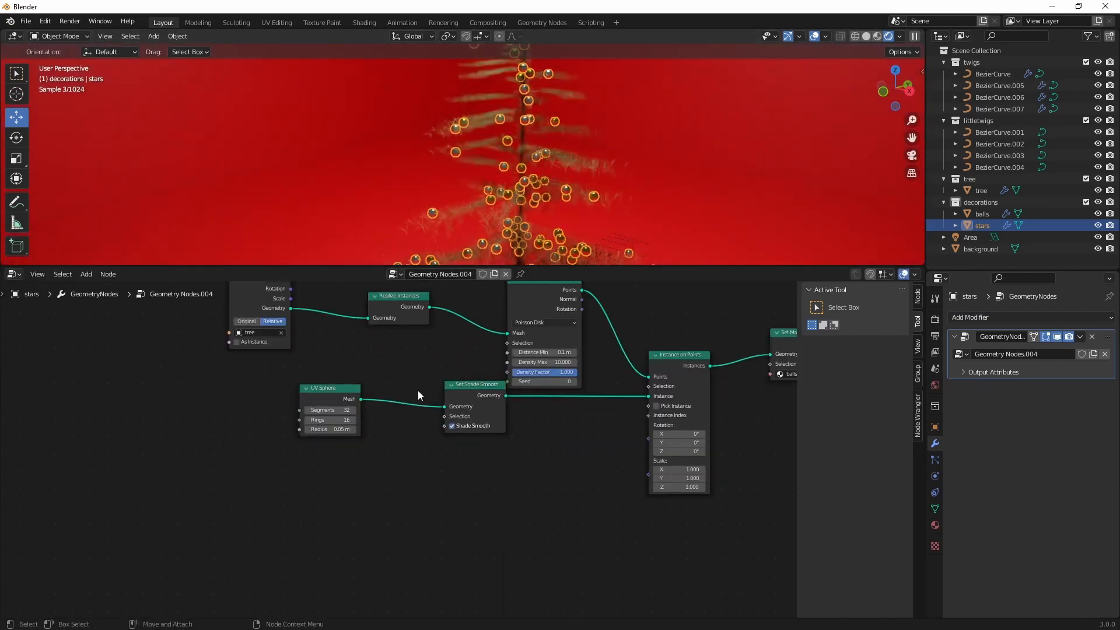
pyautogui.moveTo(418, 390); pyautogui.dragTo(361, 469, button='middle')
pyautogui.hotkey('shift', 'a')
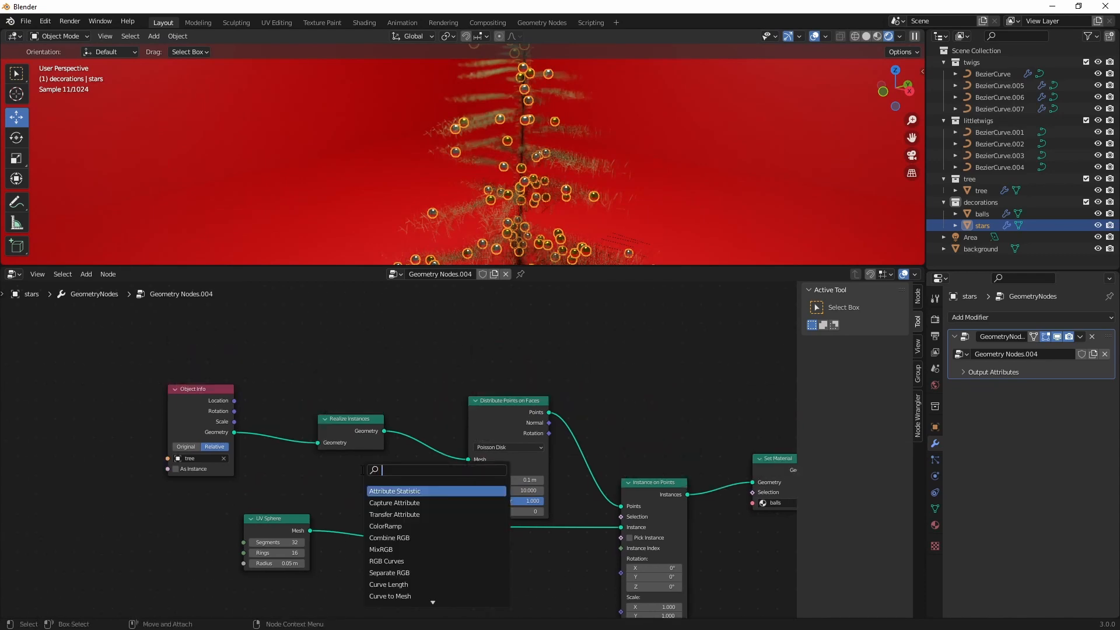
pyautogui.write('star')
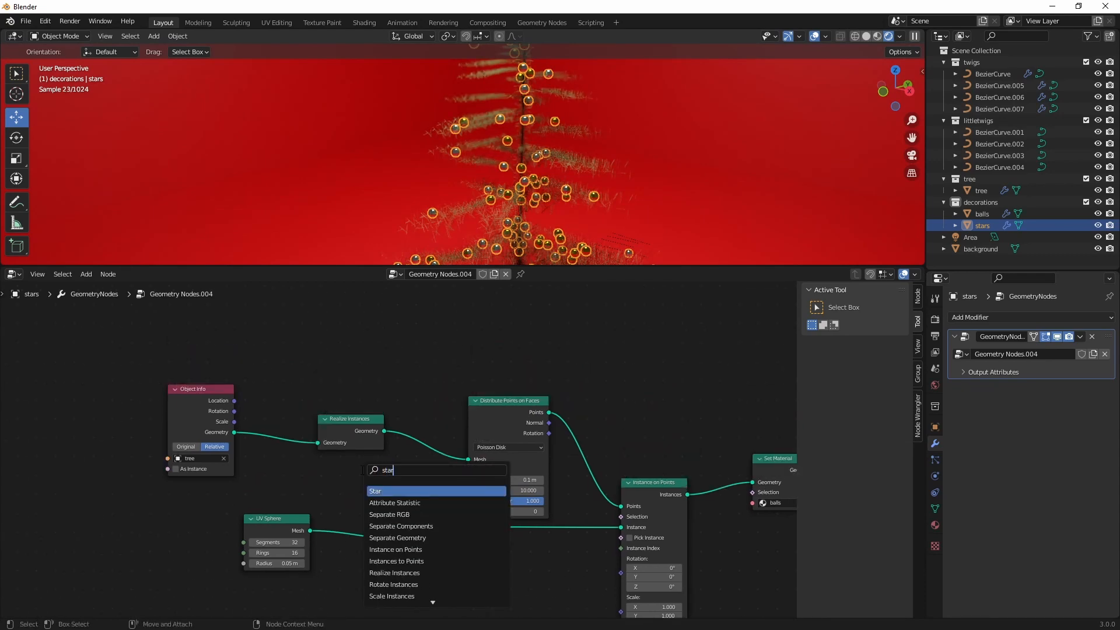
pyautogui.press('Return')
pyautogui.click(331, 332)
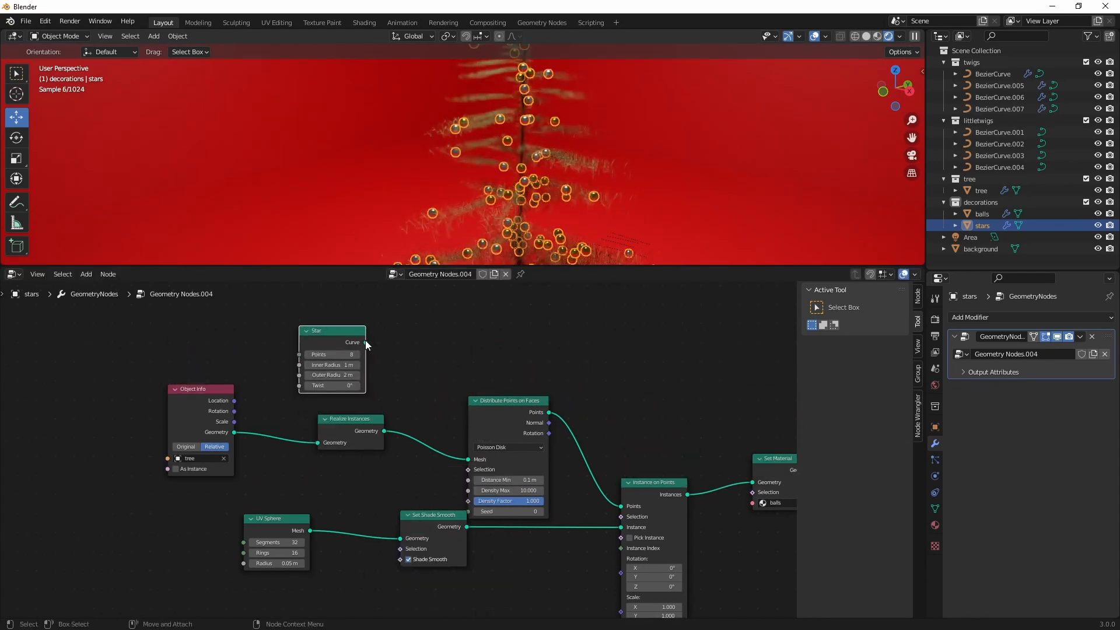
pyautogui.moveTo(365, 342); pyautogui.dragTo(400, 537)
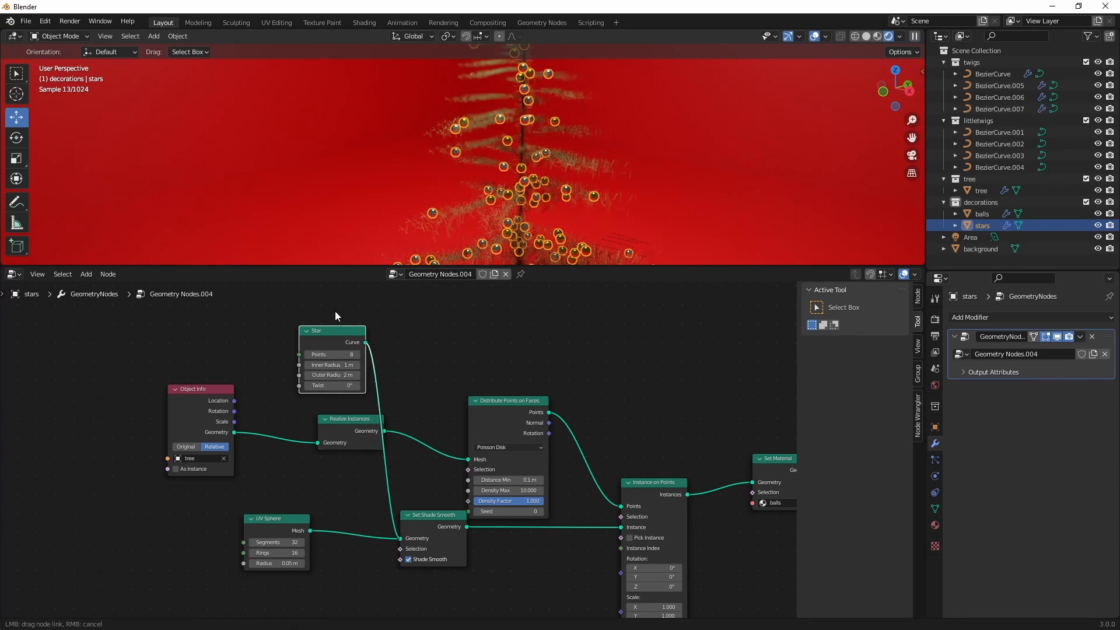
pyautogui.moveTo(336, 334); pyautogui.dragTo(136, 542)
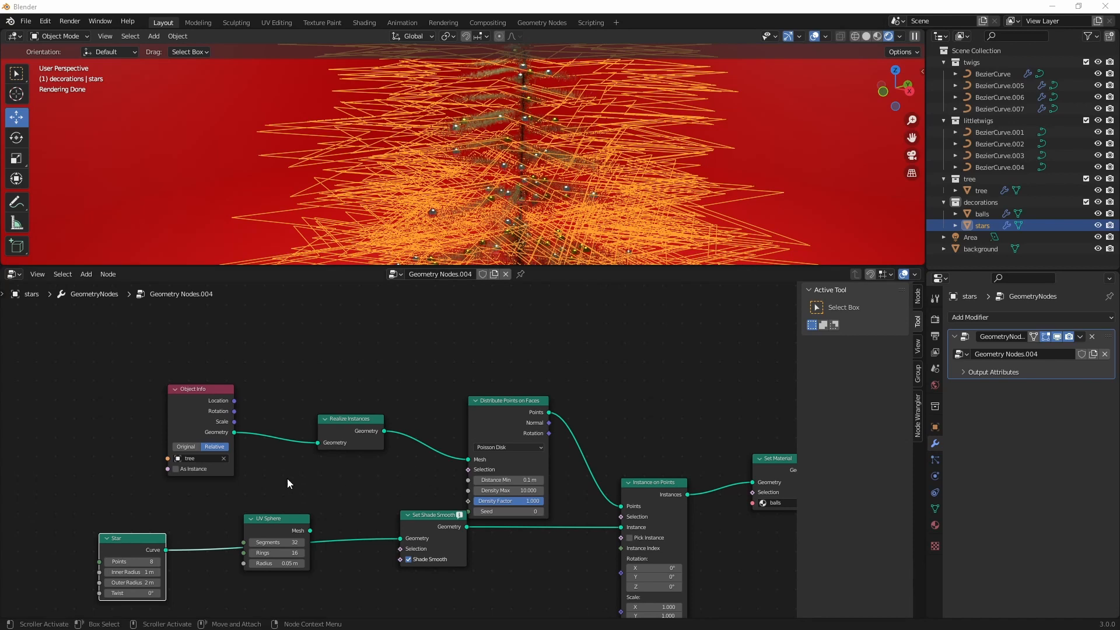
# Insert a Fill Curve node on the link after the Star node.
pyautogui.moveTo(340, 481); pyautogui.dragTo(718, 441, button='middle')
pyautogui.moveTo(490, 501); pyautogui.dragTo(239, 490)
pyautogui.hotkey('shift', 'a')
pyautogui.write('s')
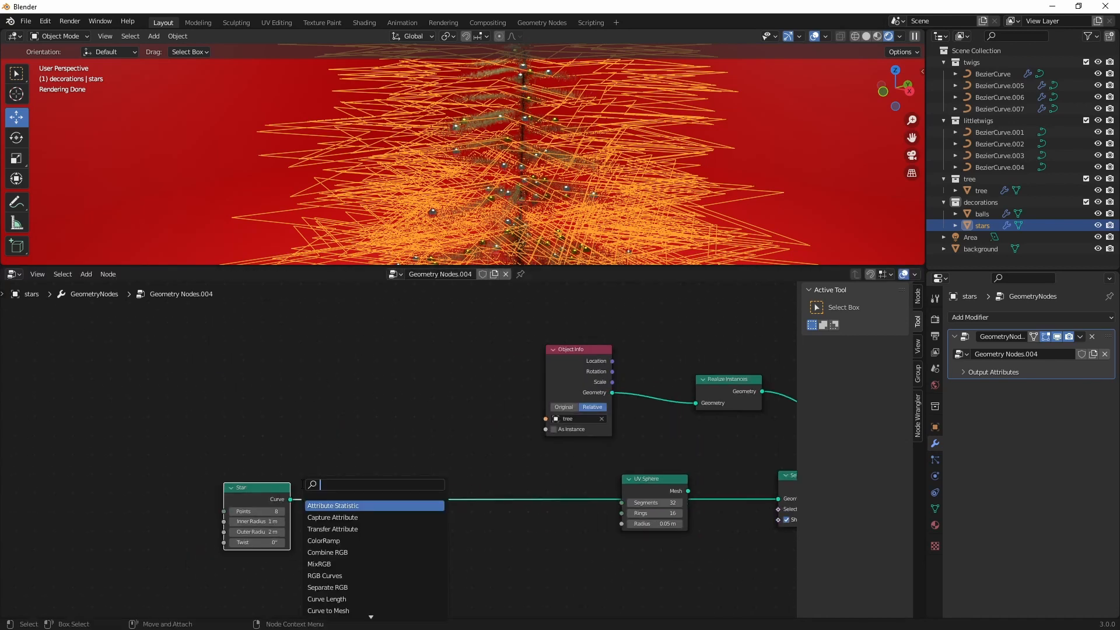
pyautogui.write('fill cu')
pyautogui.press('Return')
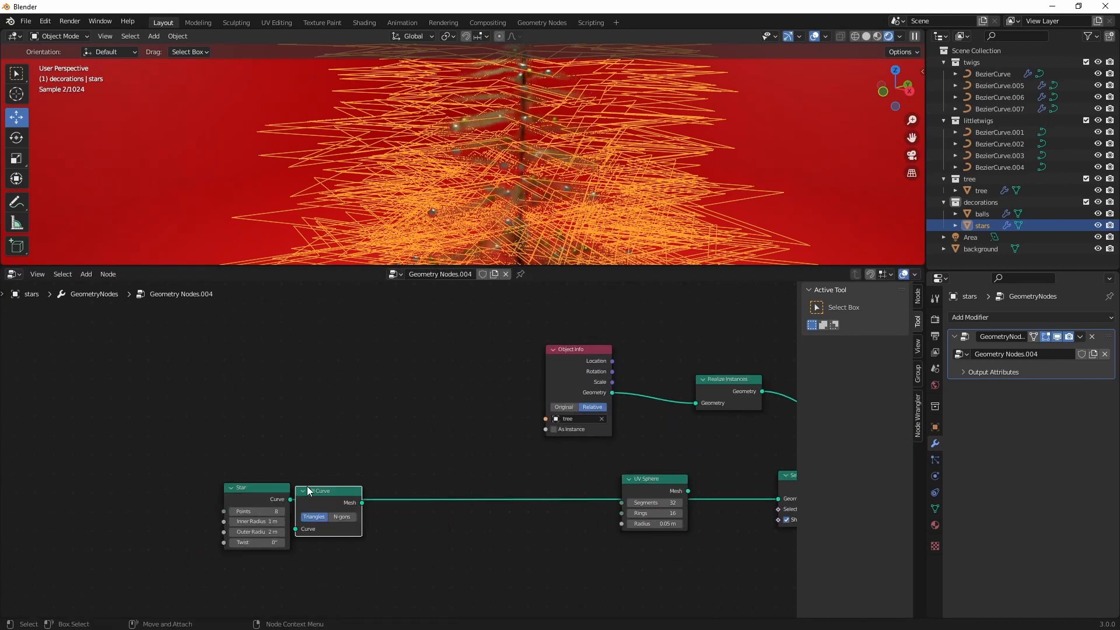
pyautogui.click(374, 472)
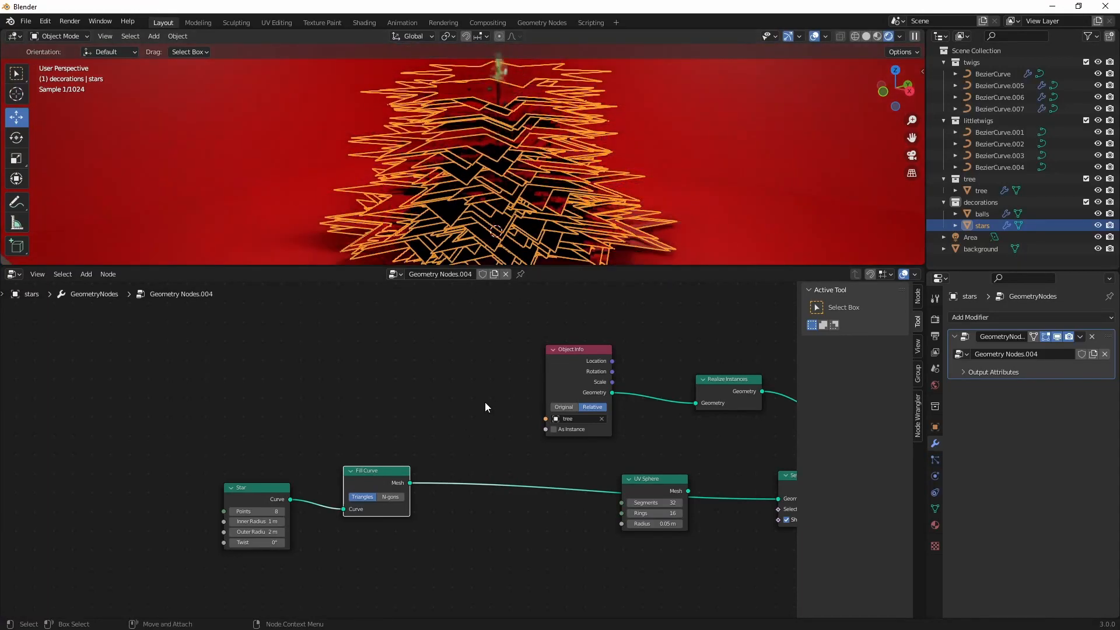
# Insert a Transform node after Fill Curve and set its scale to 0.1 on all three axes.
pyautogui.hotkey('shift', 'a')
pyautogui.write('stransf')
pyautogui.press('Return')
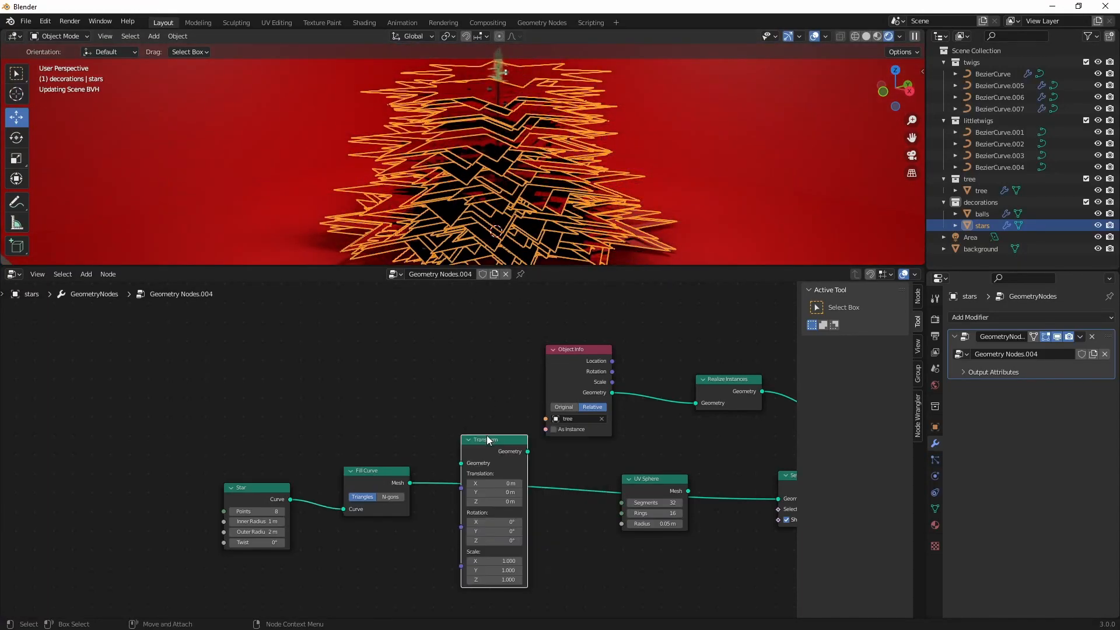
pyautogui.click(486, 436)
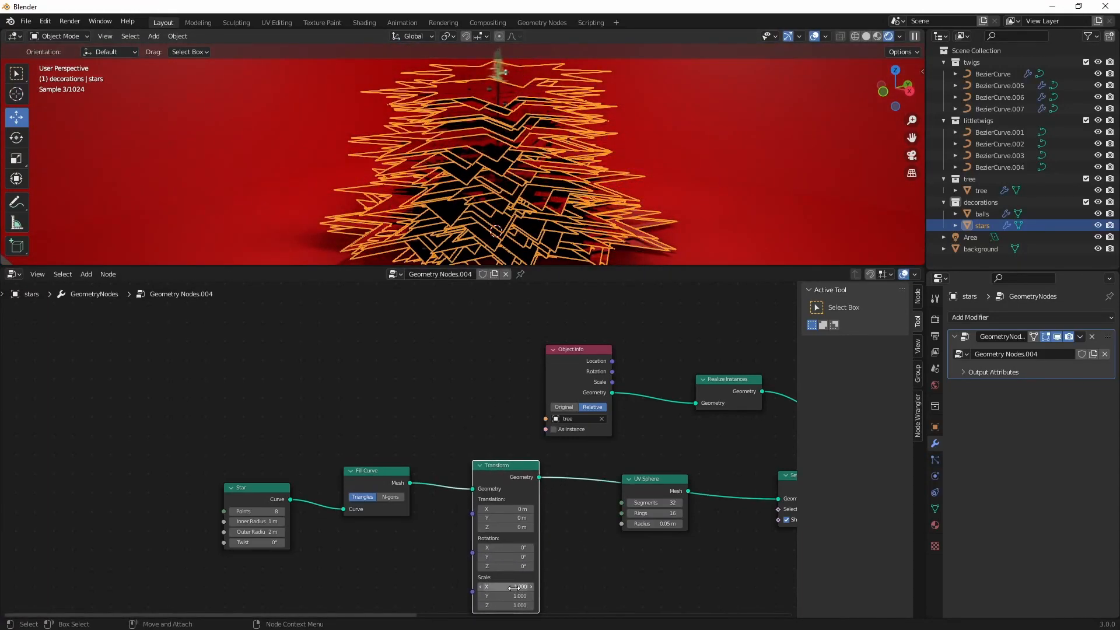
pyautogui.moveTo(513, 587); pyautogui.dragTo(513, 605)
pyautogui.write('0.1')
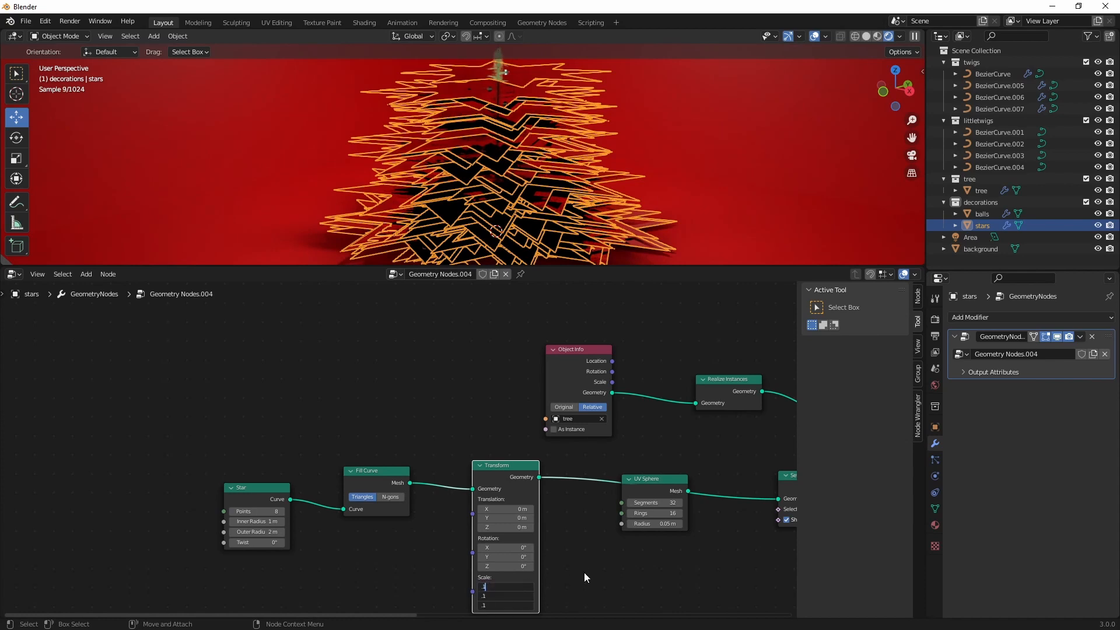
pyautogui.press('Return')
pyautogui.moveTo(541, 181); pyautogui.dragTo(555, 257, button='middle')
pyautogui.scroll(3, 533, 490)
pyautogui.moveTo(582, 580); pyautogui.dragTo(499, 463, button='middle')
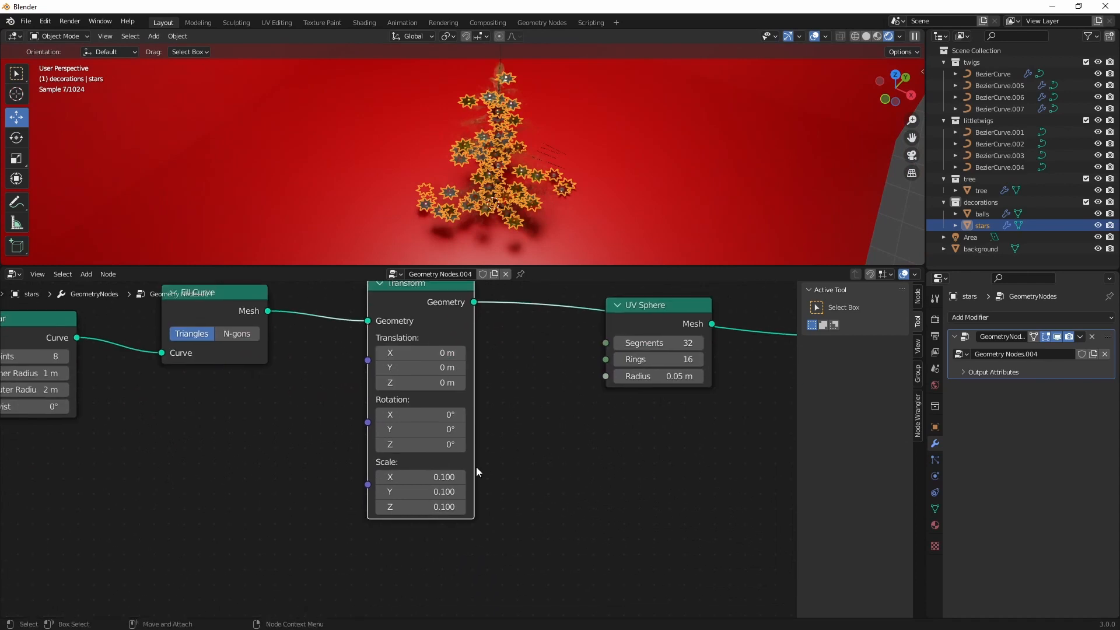
# Try a scale of 0.8 on all three axes of the Transform node.
pyautogui.moveTo(457, 476); pyautogui.dragTo(457, 507)
pyautogui.write('.8')
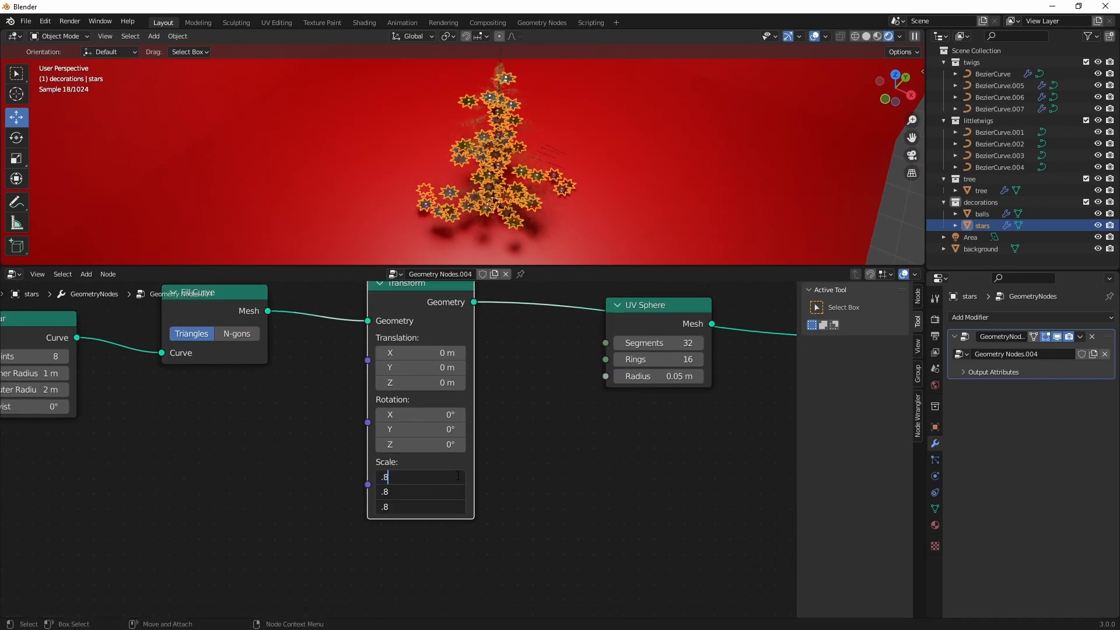
pyautogui.press('Return')
pyautogui.click(456, 475)
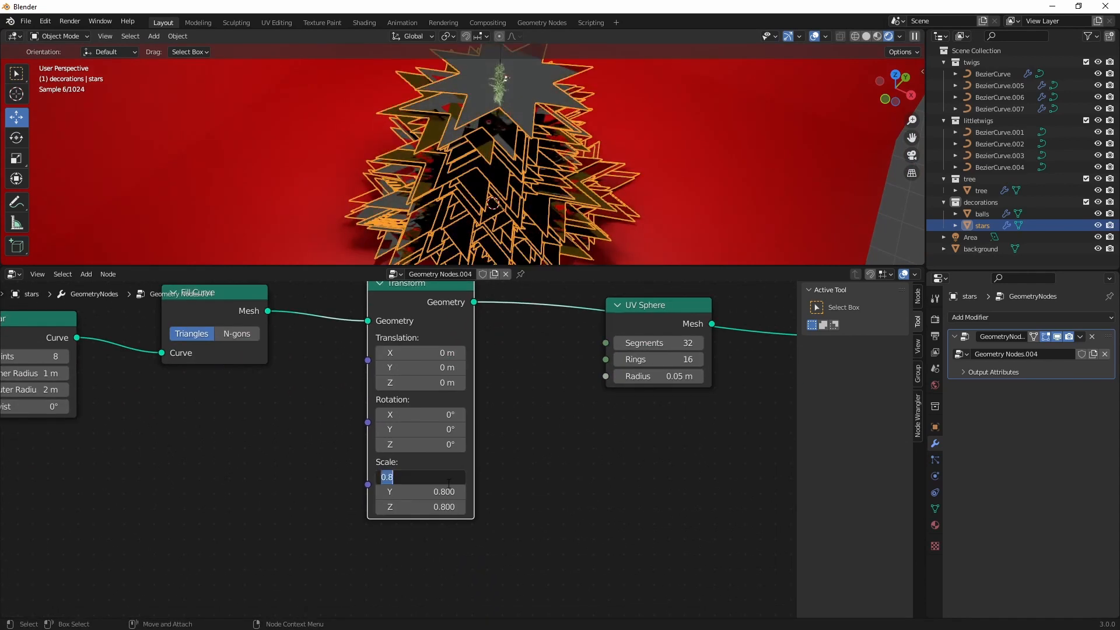
pyautogui.click(591, 502)
# Set the Transform node's scale to 0.09 on all three axes.
pyautogui.moveTo(443, 477); pyautogui.dragTo(444, 506)
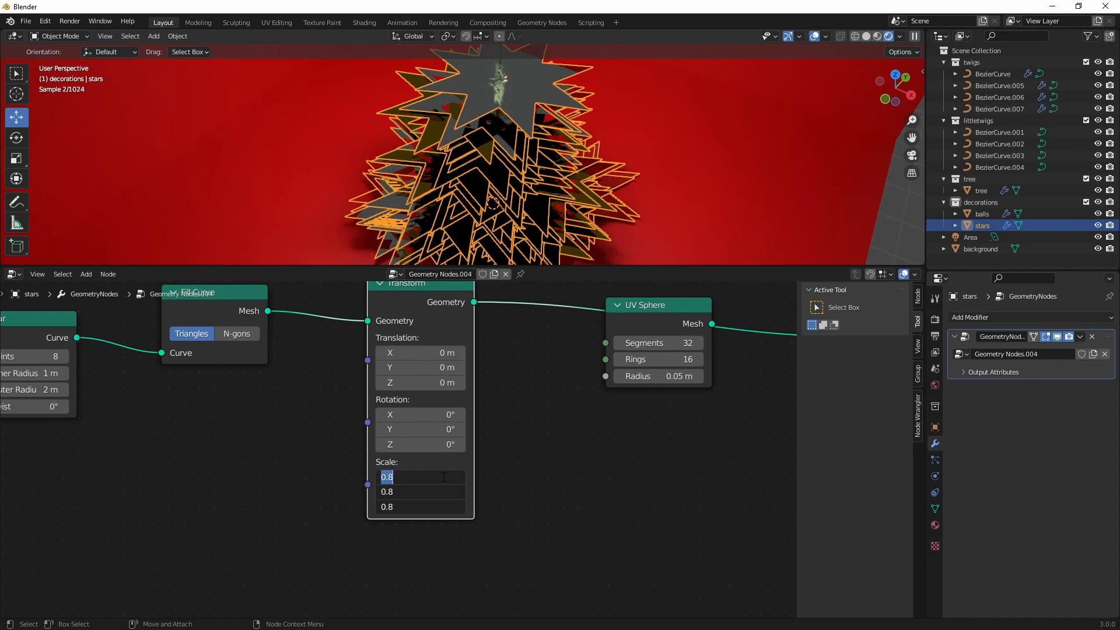
pyautogui.write('.')
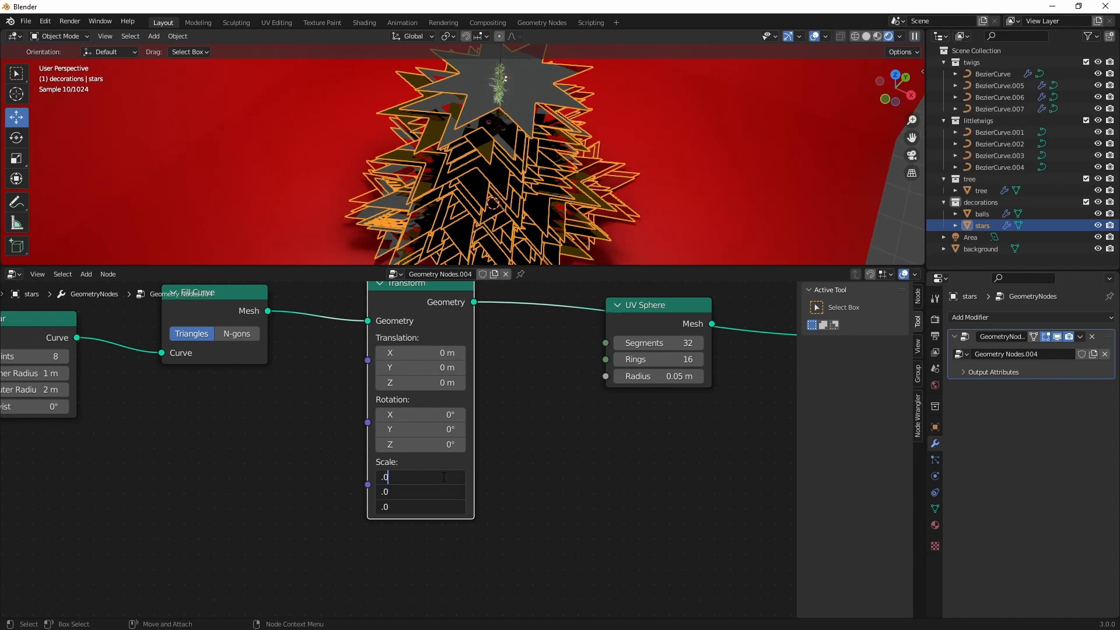
pyautogui.write('09')
pyautogui.press('Return')
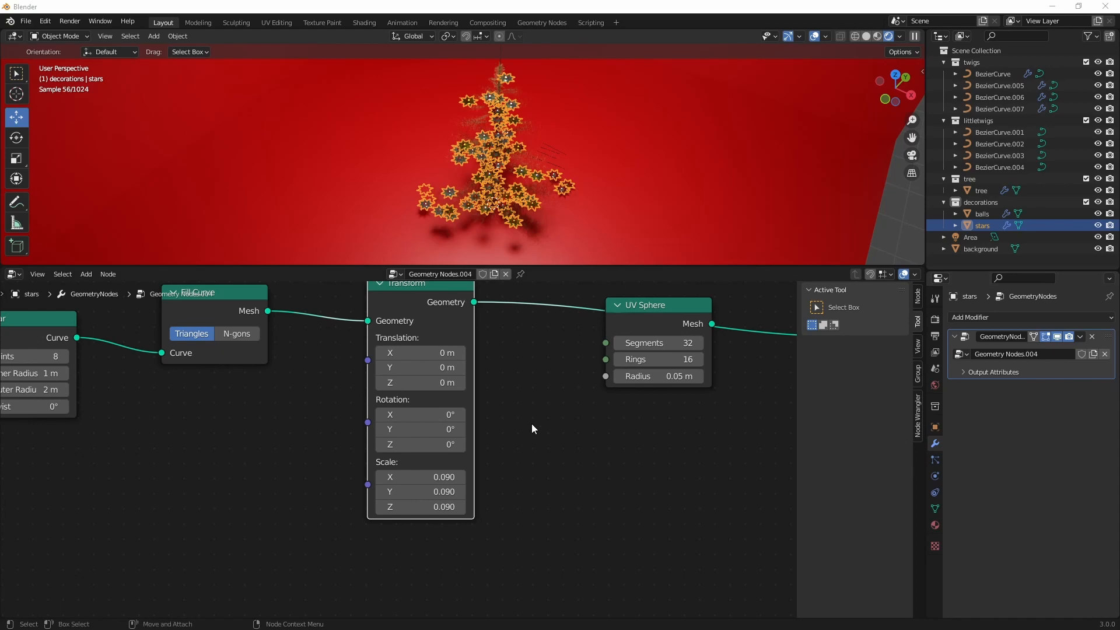
# Move the Transform node down, clear of the Fill Curve and UV Sphere nodes.
pyautogui.moveTo(426, 303); pyautogui.dragTo(429, 424)
pyautogui.keyDown('alt'); pyautogui.moveTo(583, 476); pyautogui.dragTo(261, 562, button='middle'); pyautogui.keyUp('alt')
pyautogui.keyDown('alt'); pyautogui.moveTo(519, 463); pyautogui.dragTo(532, 507, button='middle'); pyautogui.keyUp('alt')
pyautogui.keyDown('alt'); pyautogui.moveTo(533, 506); pyautogui.dragTo(489, 481, button='right'); pyautogui.keyUp('alt')
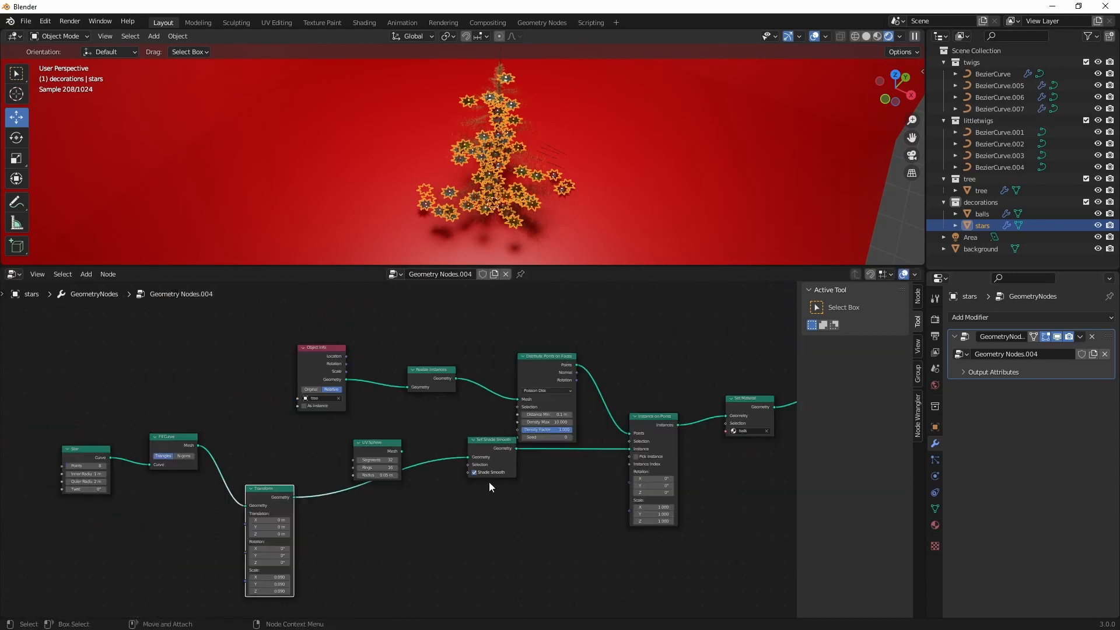
# Add a Random Value node set to Vector and connect its Value to the Rotation input of Instance on Points.
pyautogui.keyDown('alt'); pyautogui.moveTo(551, 505); pyautogui.dragTo(520, 478, button='middle'); pyautogui.keyUp('alt')
pyautogui.press('Tab')
pyautogui.write('random')
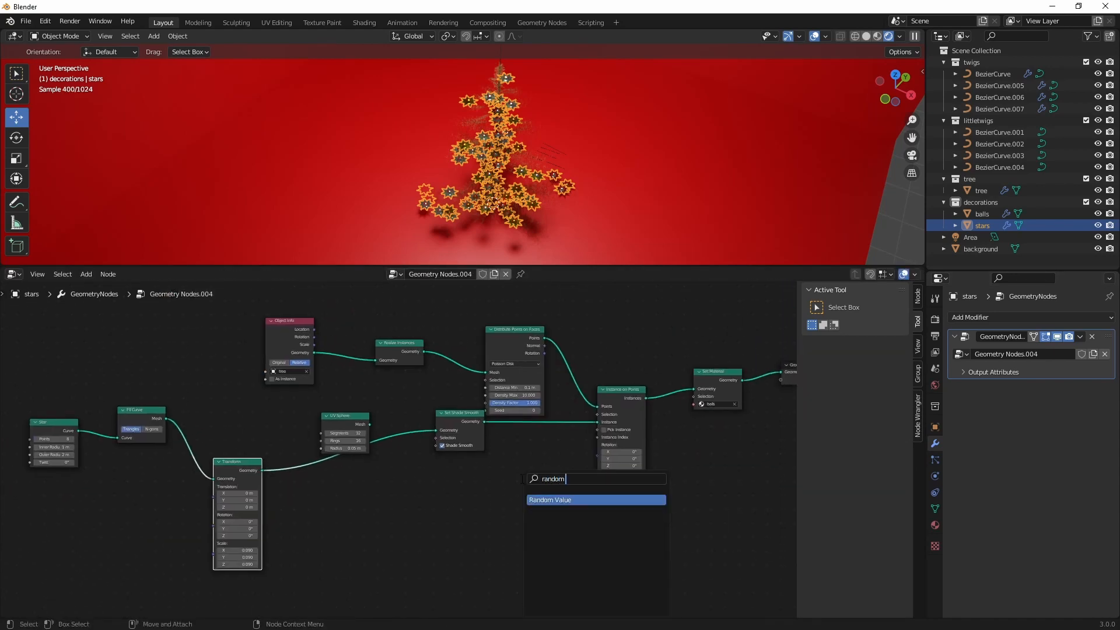
pyautogui.press('Return')
pyautogui.scroll(2, 520, 478)
pyautogui.click(616, 526)
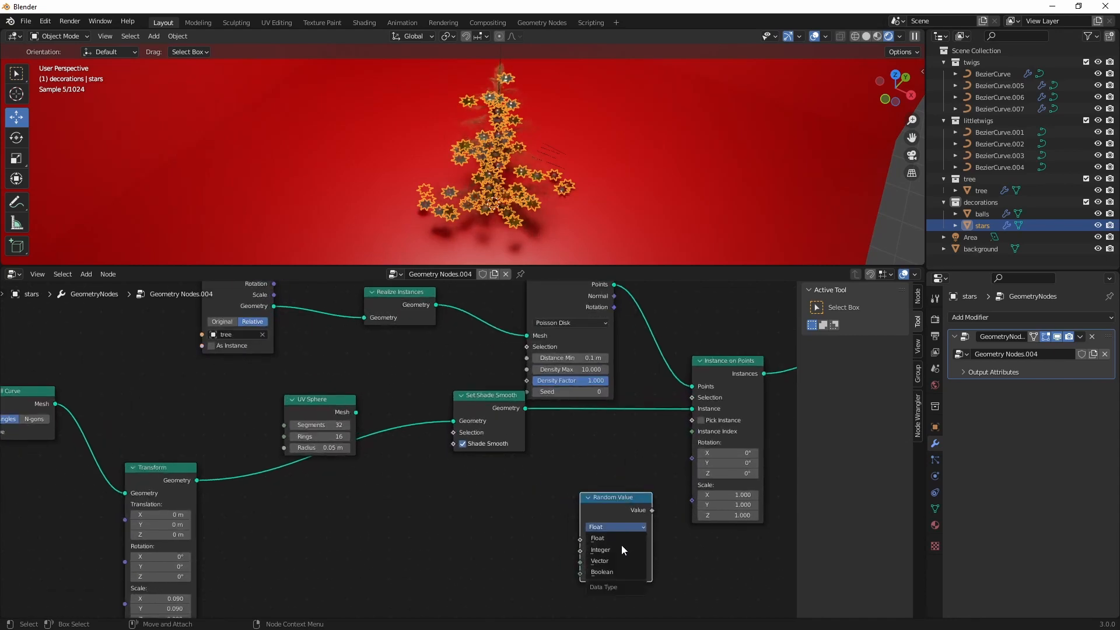
pyautogui.click(627, 557)
pyautogui.moveTo(571, 500); pyautogui.dragTo(690, 457)
# Enlarge the 3D viewport, delete the unused UV Sphere node and inspect the stars up close.
pyautogui.moveTo(514, 177); pyautogui.dragTo(705, 174, button='middle')
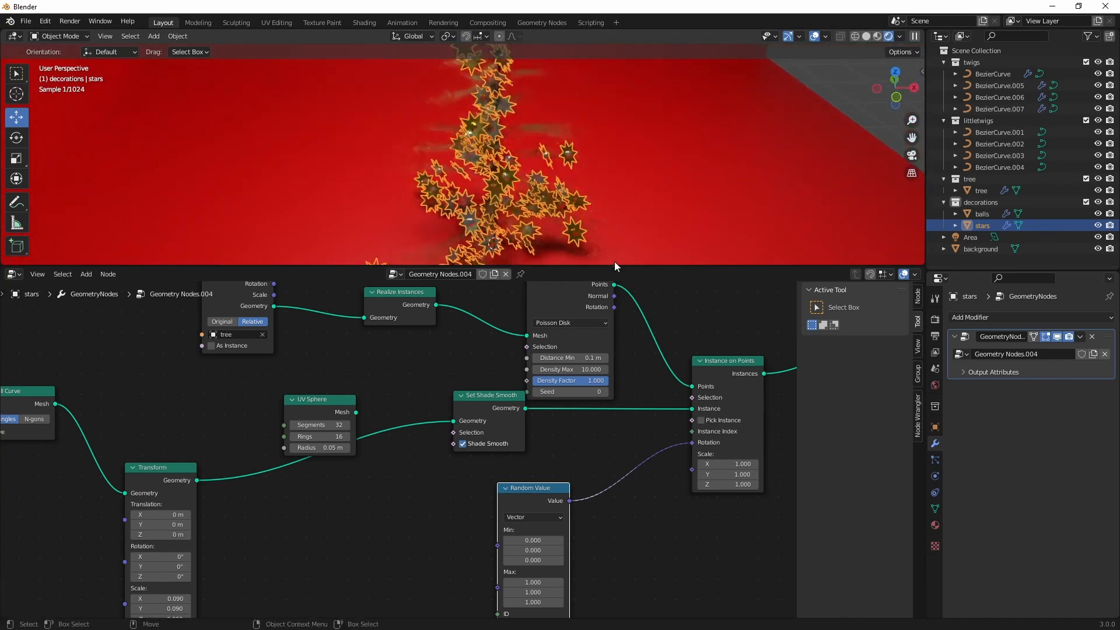
pyautogui.moveTo(623, 265); pyautogui.dragTo(621, 438)
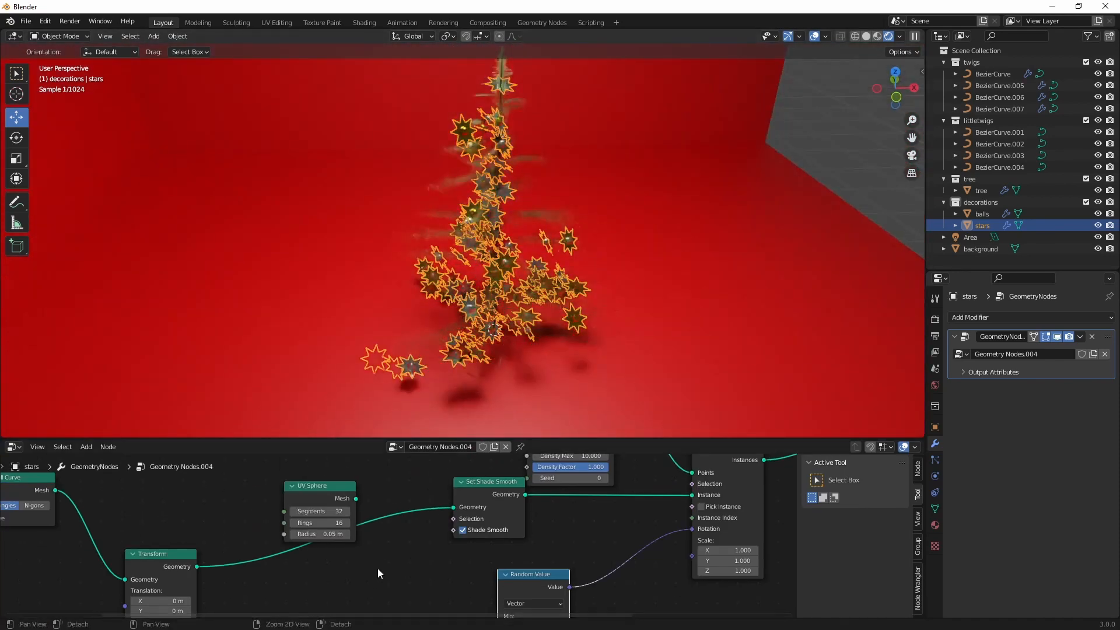
pyautogui.click(312, 526)
pyautogui.press('x')
pyautogui.scroll(-5, 348, 506)
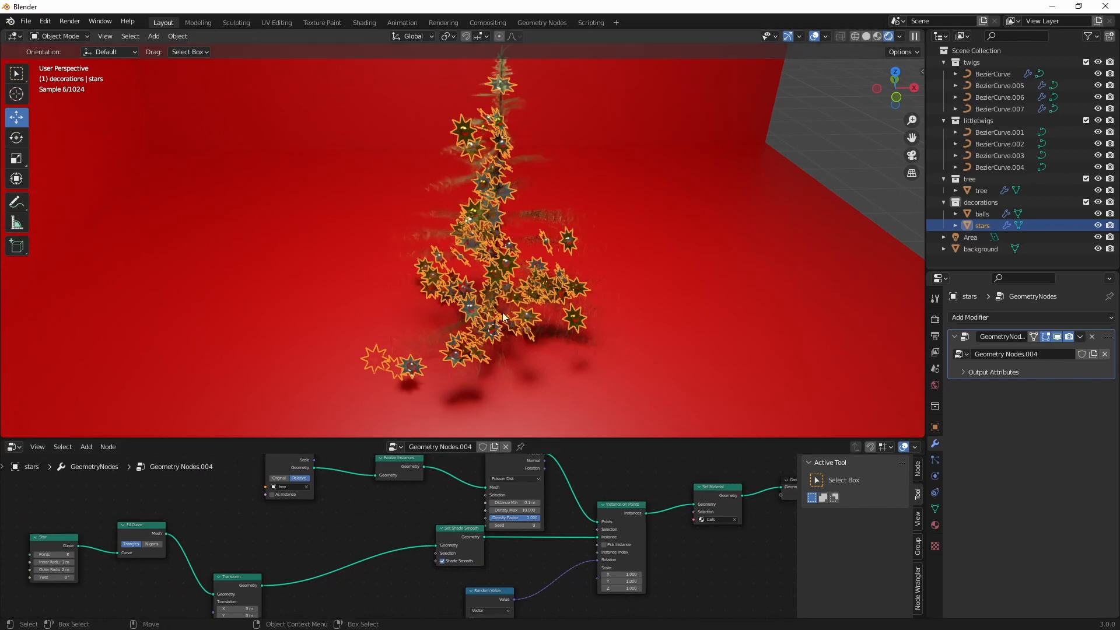
pyautogui.moveTo(523, 245); pyautogui.dragTo(494, 232, button='middle')
pyautogui.scroll(8, 494, 233)
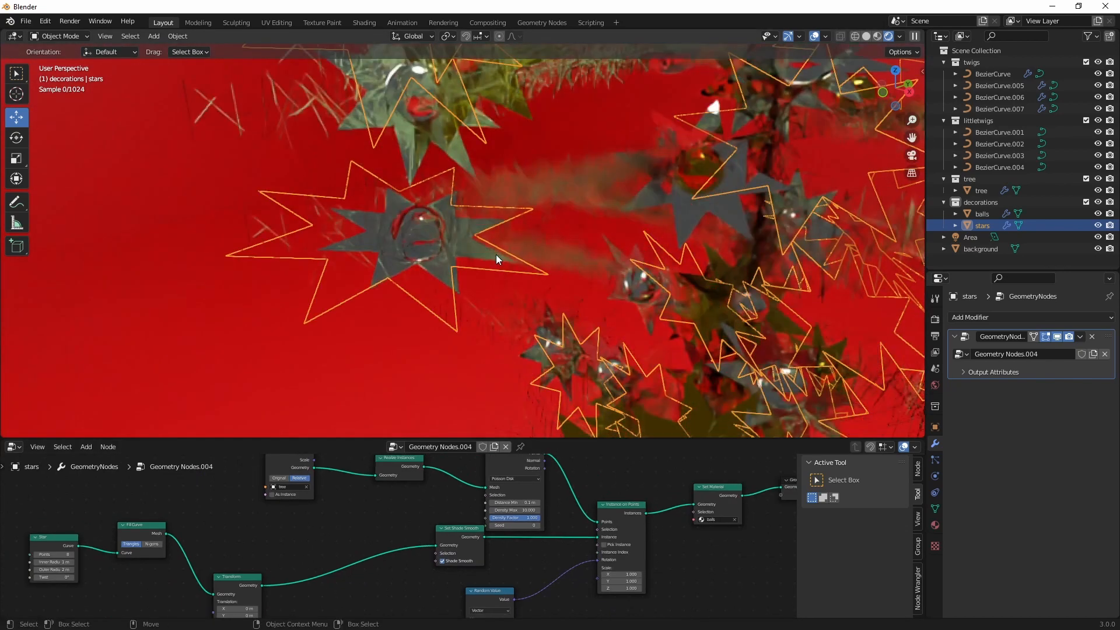
# Set the seed of the stars' Distribute Points on Faces node to 3.
pyautogui.moveTo(395, 253); pyautogui.dragTo(519, 243, button='middle')
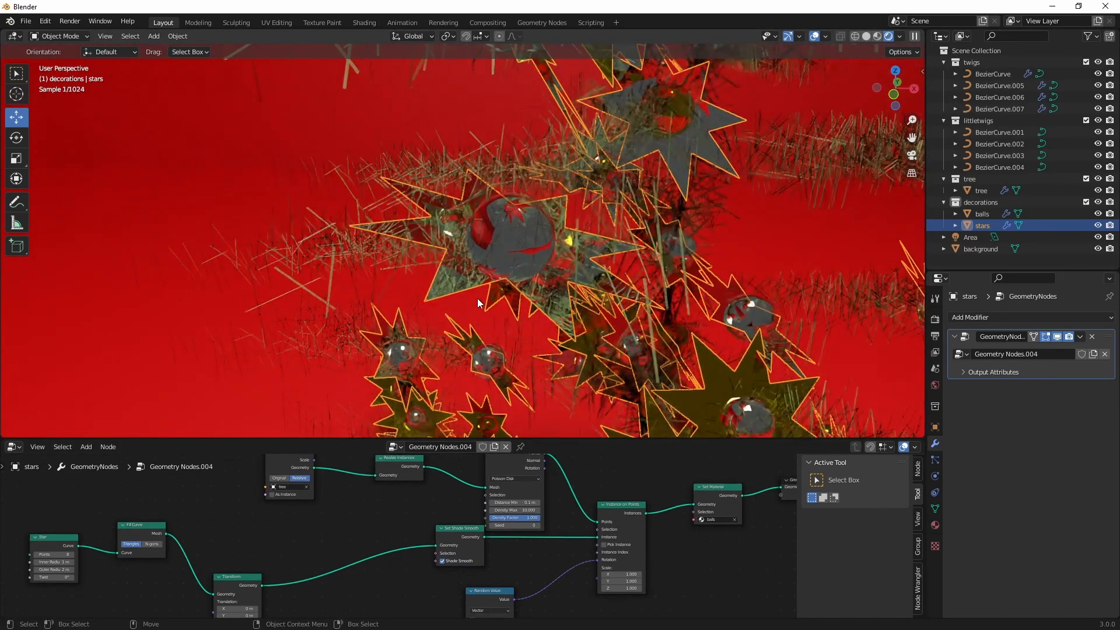
pyautogui.moveTo(629, 241); pyautogui.dragTo(579, 215, button='middle')
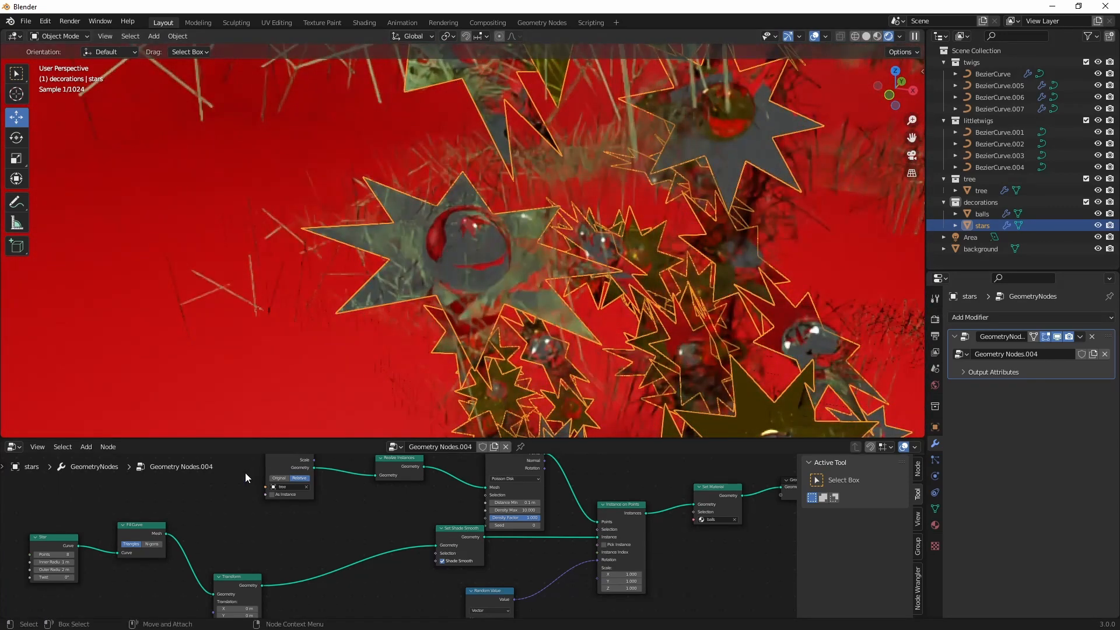
pyautogui.scroll(-2, 291, 513)
pyautogui.scroll(5, 402, 569)
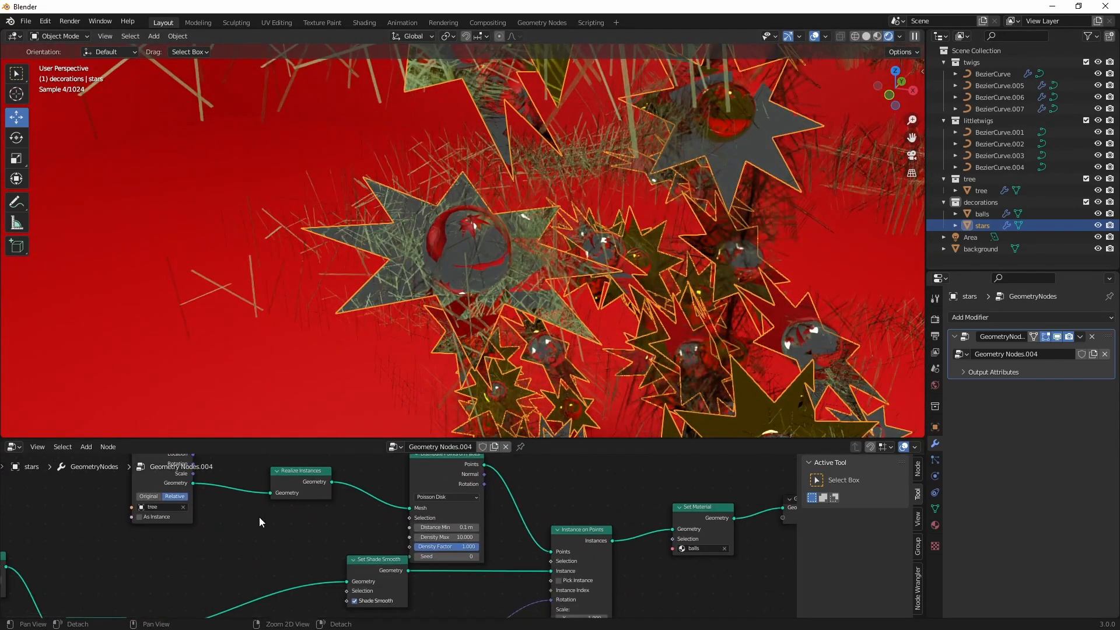
pyautogui.click(481, 545)
pyautogui.click(480, 546)
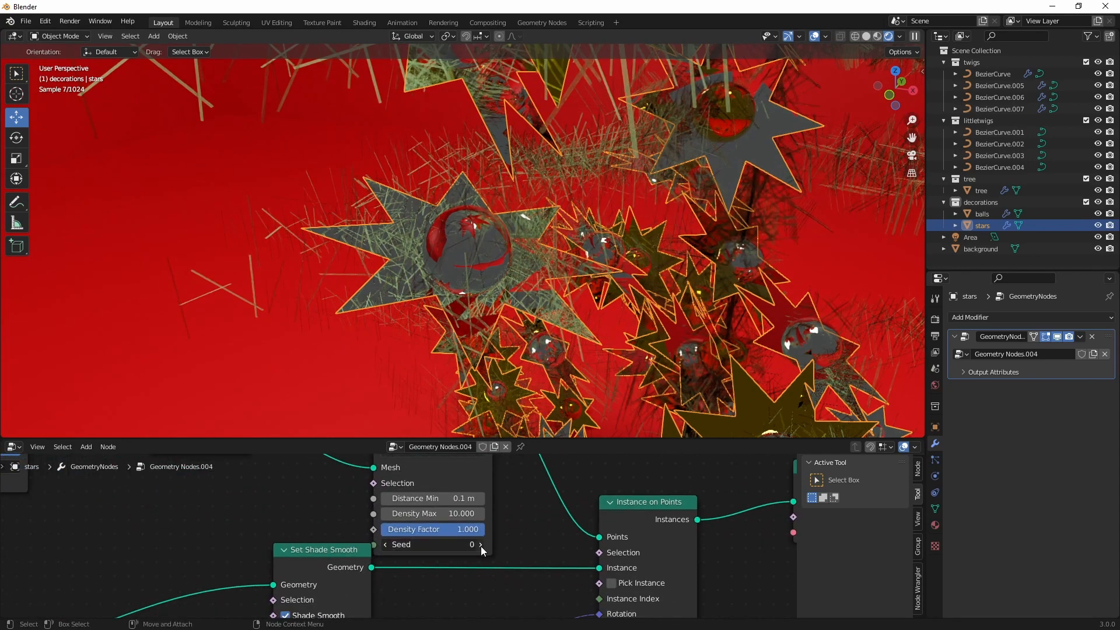
pyautogui.click(481, 545)
pyautogui.click(431, 529)
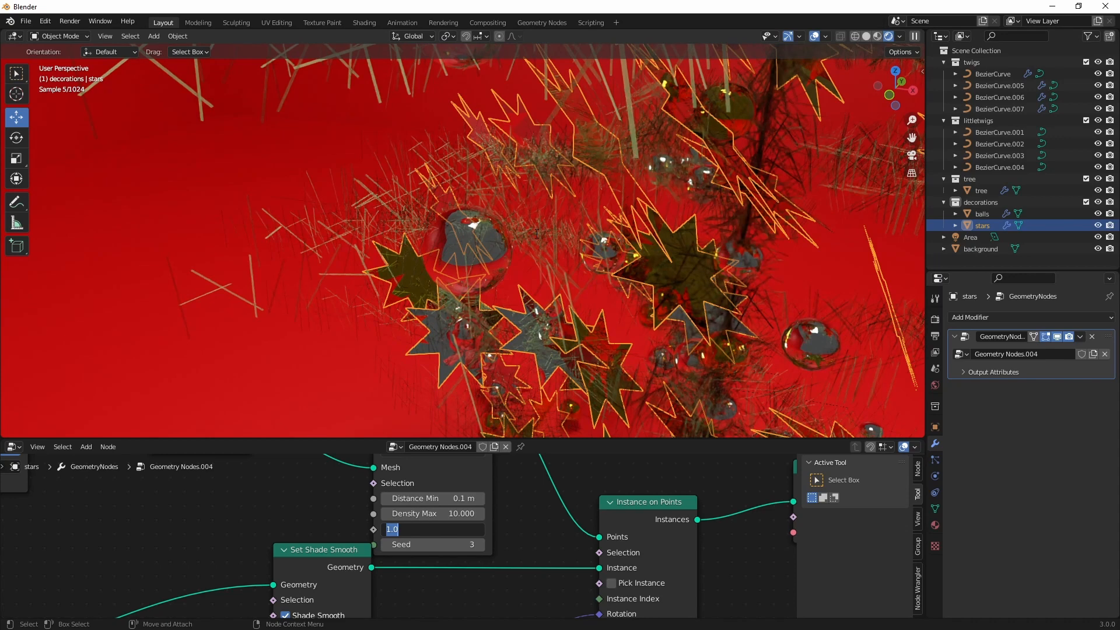
# Lower the Density Max of the stars' point distribution to 2.8 and check the whole tree without the selection outlines.
pyautogui.moveTo(549, 244)
pyautogui.mouseDown(button='middle')
pyautogui.moveTo(560, 243)
pyautogui.moveTo(516, 227)
pyautogui.moveTo(572, 246)
pyautogui.moveTo(565, 236)
pyautogui.moveTo(554, 245)
pyautogui.mouseUp(button='middle')
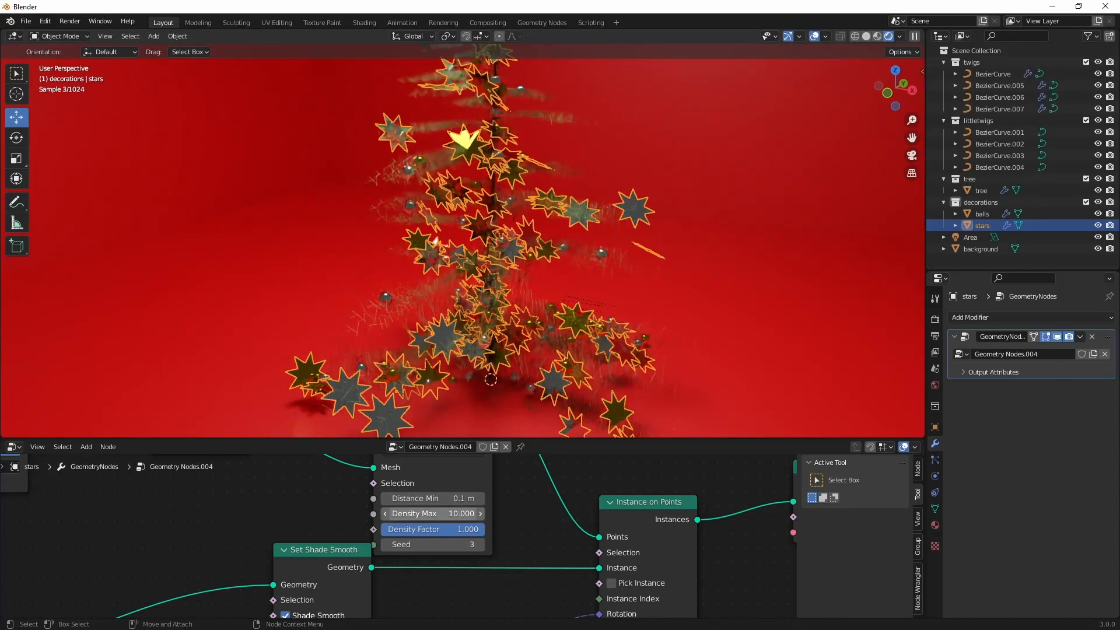
pyautogui.moveTo(455, 513); pyautogui.dragTo(366, 513)
pyautogui.moveTo(480, 302)
pyautogui.mouseDown(button='middle')
pyautogui.moveTo(435, 271)
pyautogui.moveTo(494, 288)
pyautogui.mouseUp(button='middle')
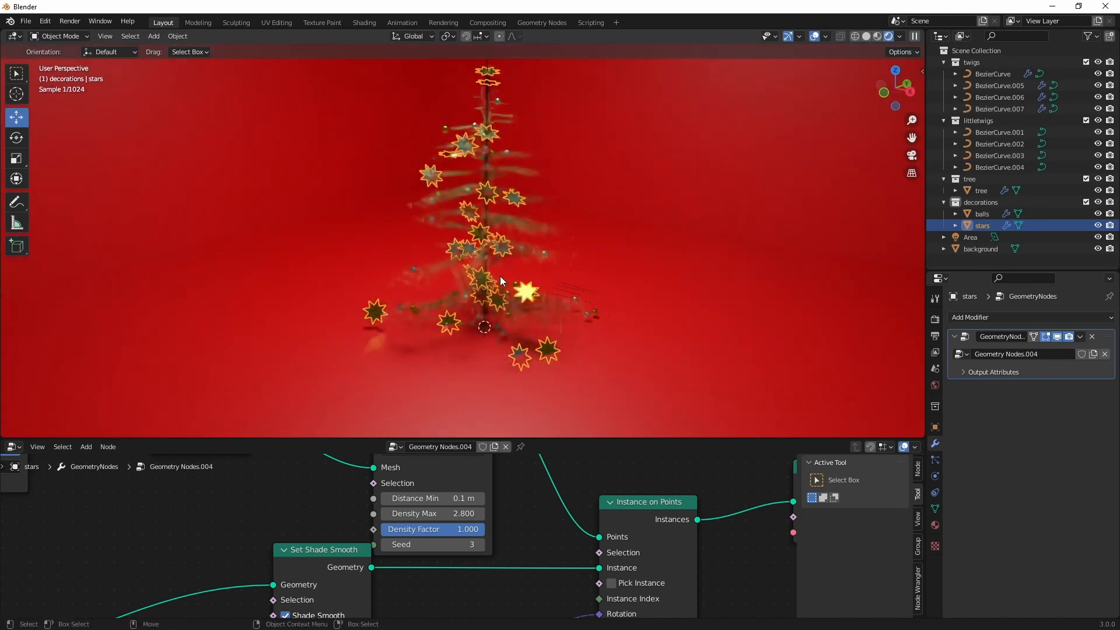
pyautogui.click(536, 316)
pyautogui.moveTo(536, 316); pyautogui.dragTo(477, 259, button='middle')
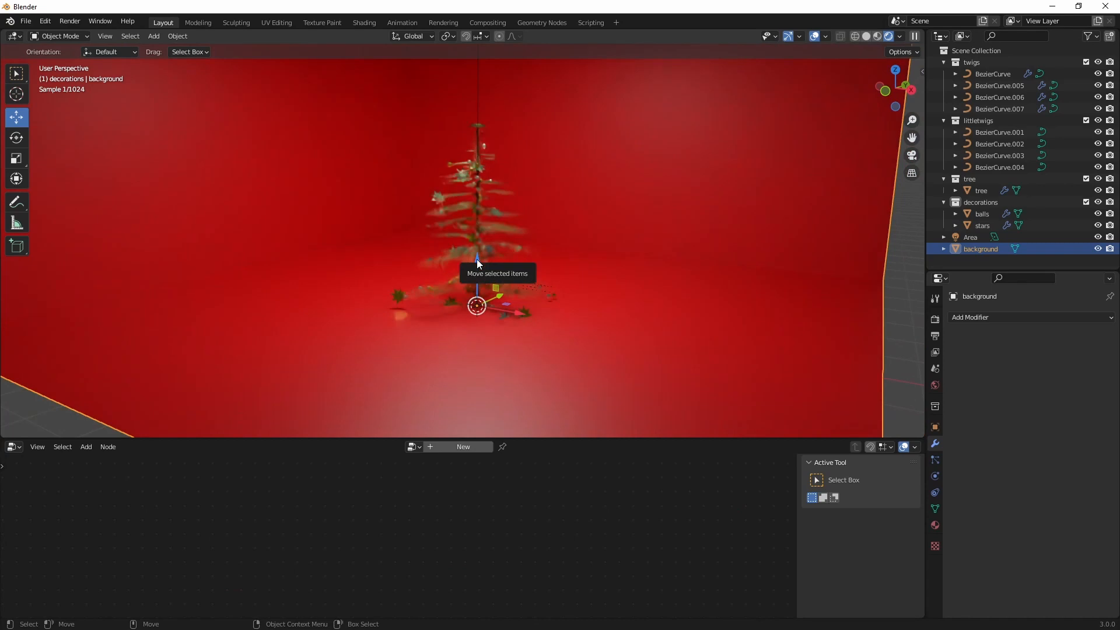
pyautogui.scroll(3, 595, 295)
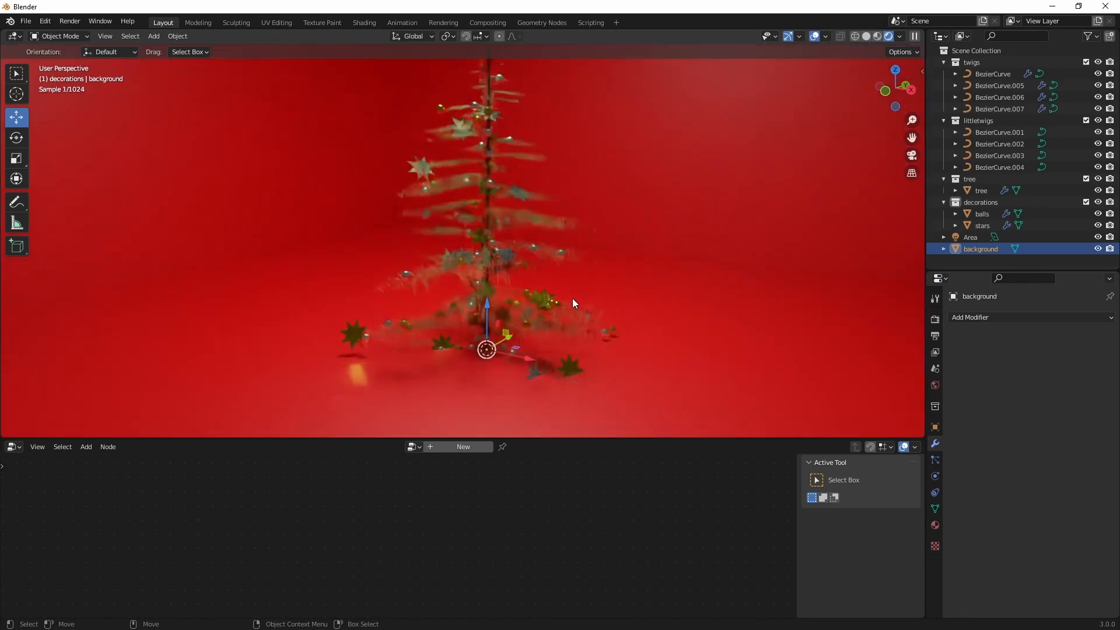
pyautogui.moveTo(574, 266); pyautogui.dragTo(506, 272, button='middle')
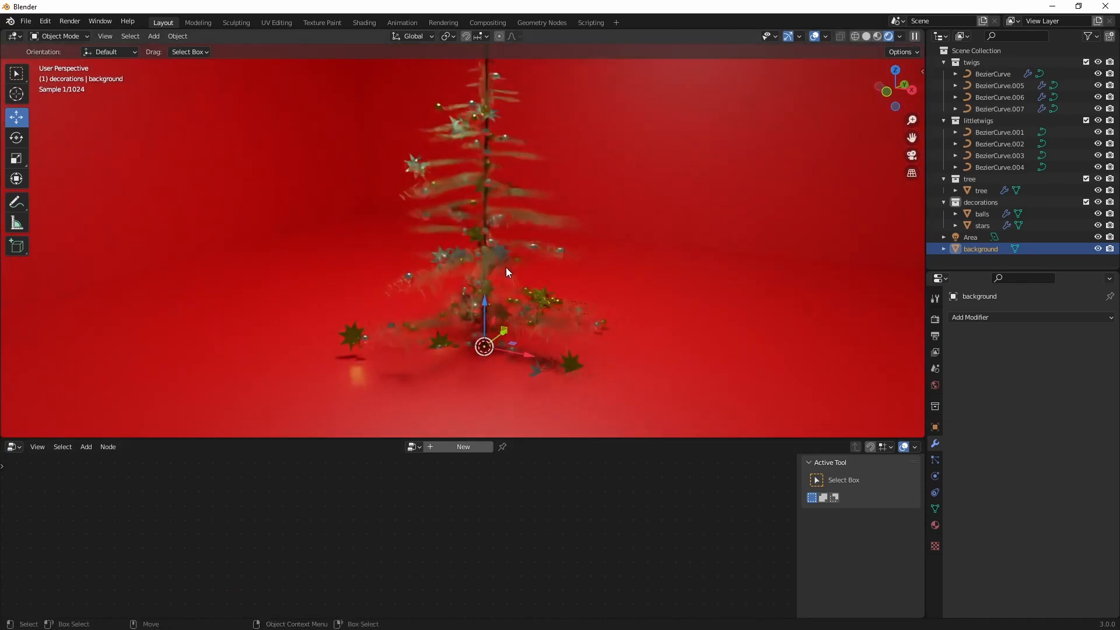
# Select the stars object and set its Transform node's scale to 0.07 on all three axes.
pyautogui.click(343, 335)
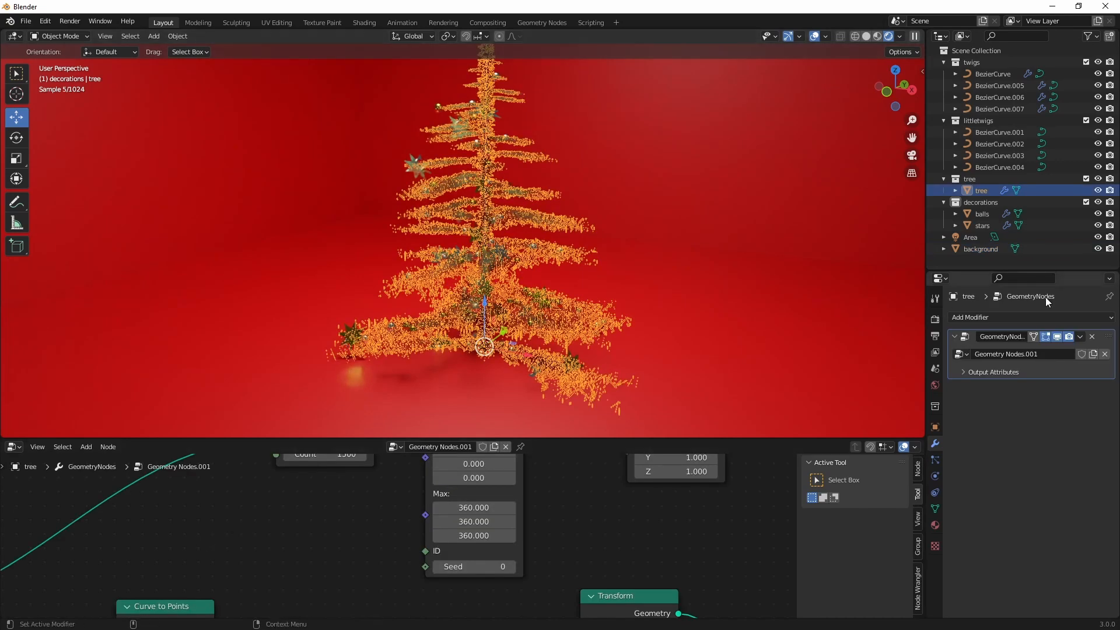
pyautogui.click(988, 225)
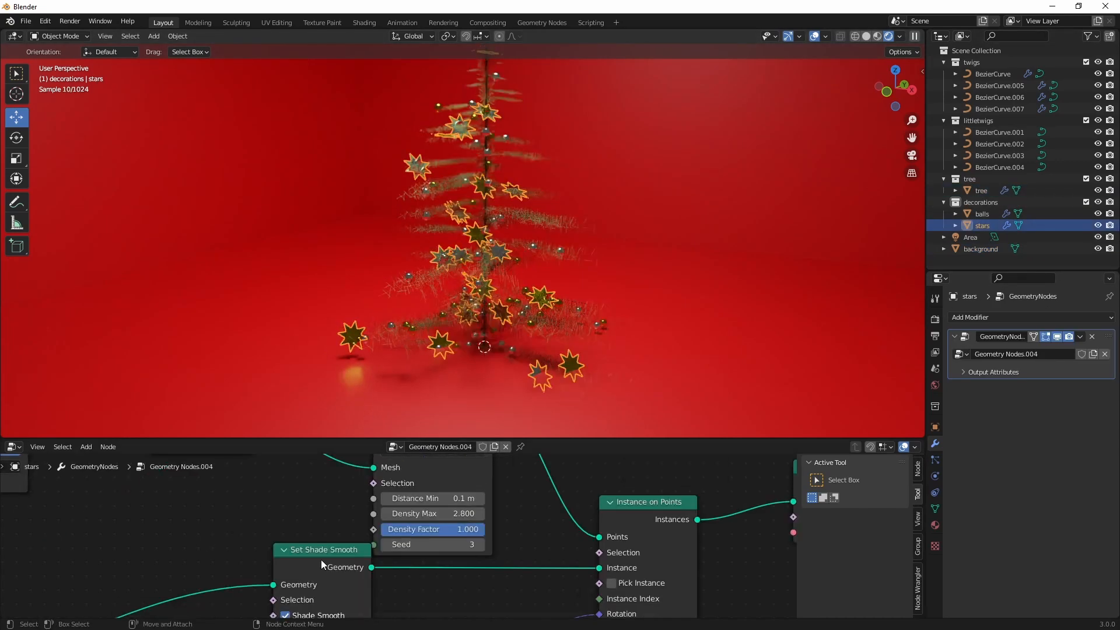
pyautogui.scroll(-1, 186, 559)
pyautogui.moveTo(150, 567); pyautogui.dragTo(417, 508, button='middle')
pyautogui.moveTo(247, 543); pyautogui.dragTo(372, 569, button='middle')
pyautogui.scroll(9, 372, 569)
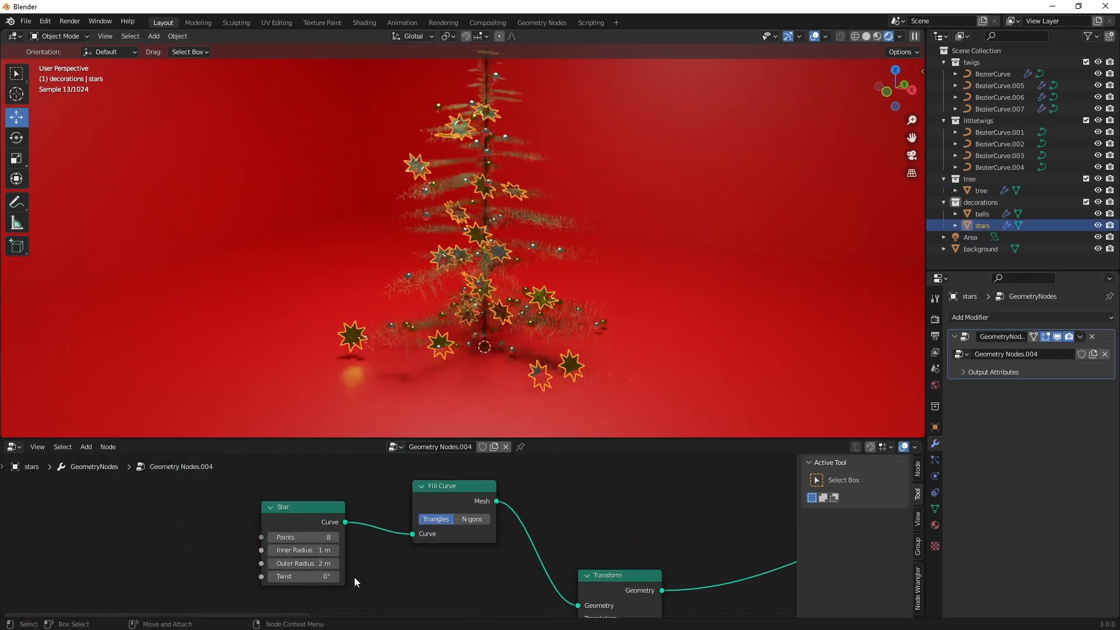
pyautogui.moveTo(464, 550); pyautogui.dragTo(296, 491, button='middle')
pyautogui.moveTo(414, 532); pyautogui.dragTo(414, 564)
pyautogui.click(394, 537)
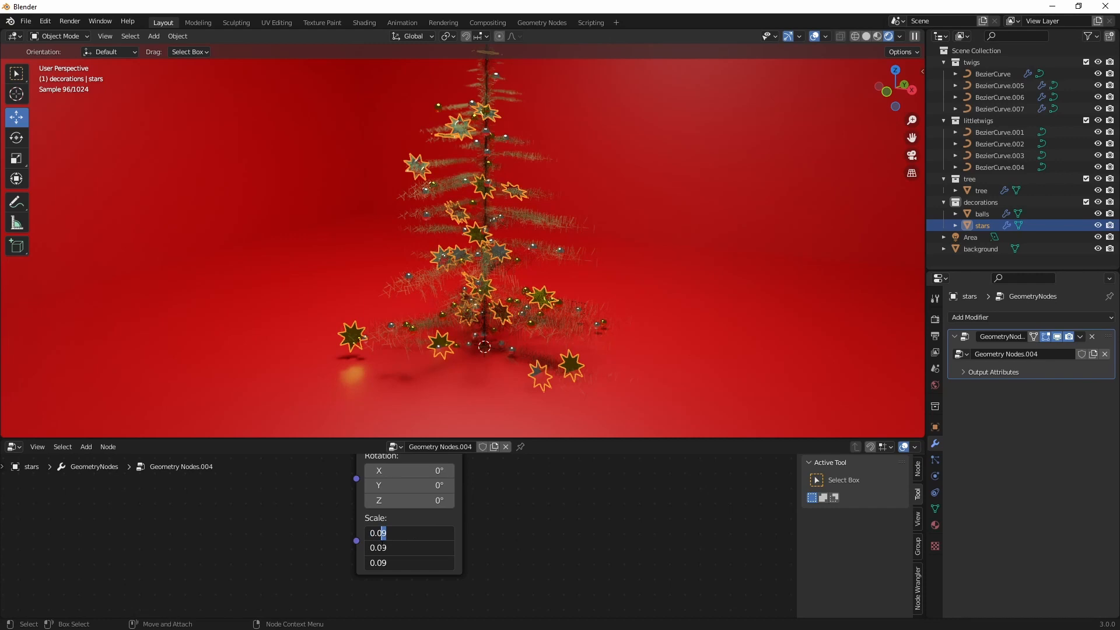
pyautogui.write('7')
pyautogui.press('Return')
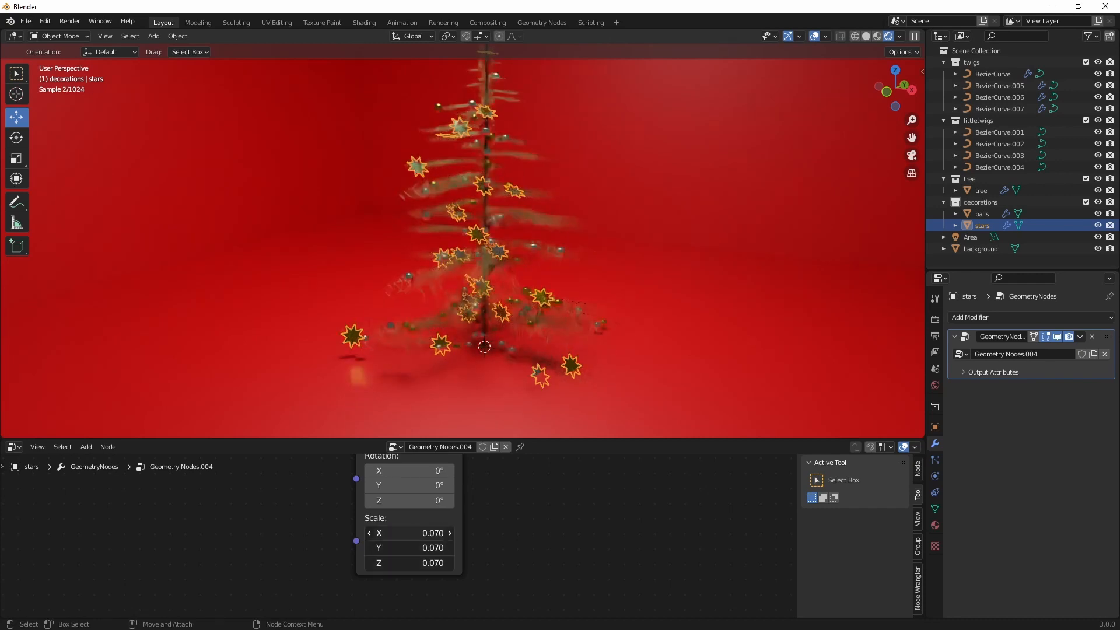
# Reduce the stars' Transform scale to 0.05 on all three axes and check their size on the tree.
pyautogui.moveTo(408, 532); pyautogui.dragTo(408, 562)
pyautogui.click(386, 532)
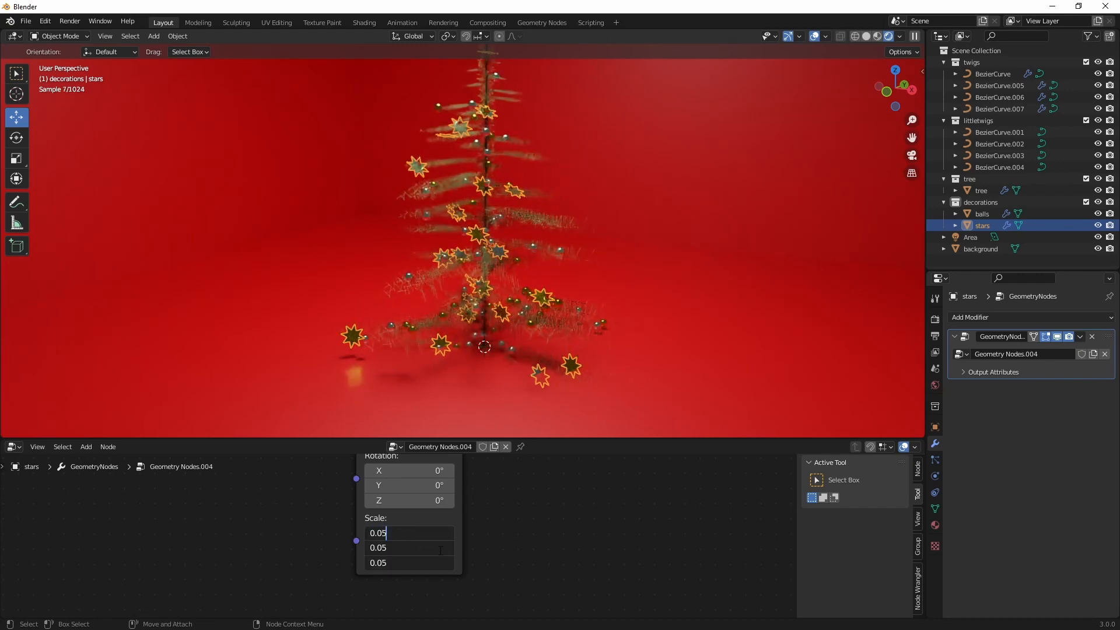
pyautogui.press('Return')
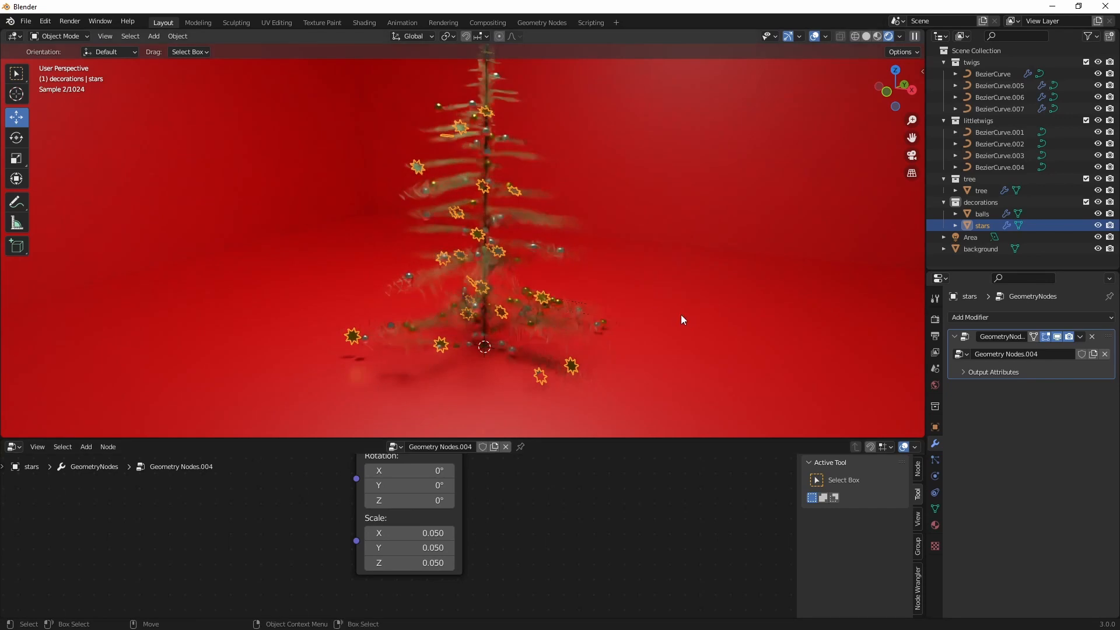
pyautogui.click(622, 293)
pyautogui.moveTo(622, 293); pyautogui.dragTo(561, 279, button='middle')
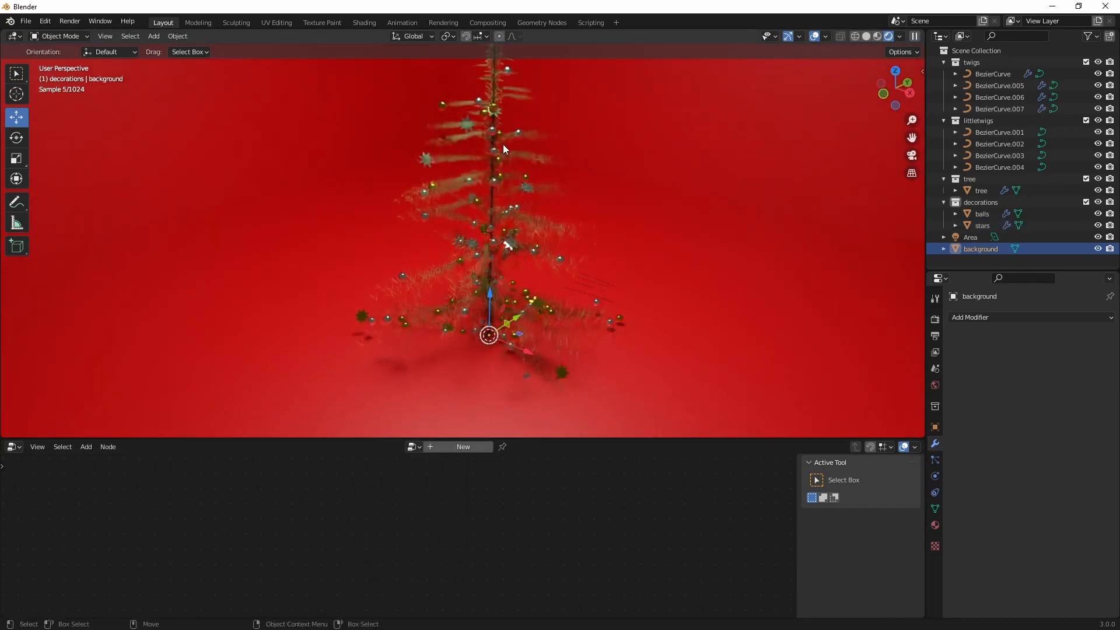
# Reselect the stars, switch their point distribution method to Random and set the Density to 5.9.
pyautogui.click(425, 167)
pyautogui.click(424, 153)
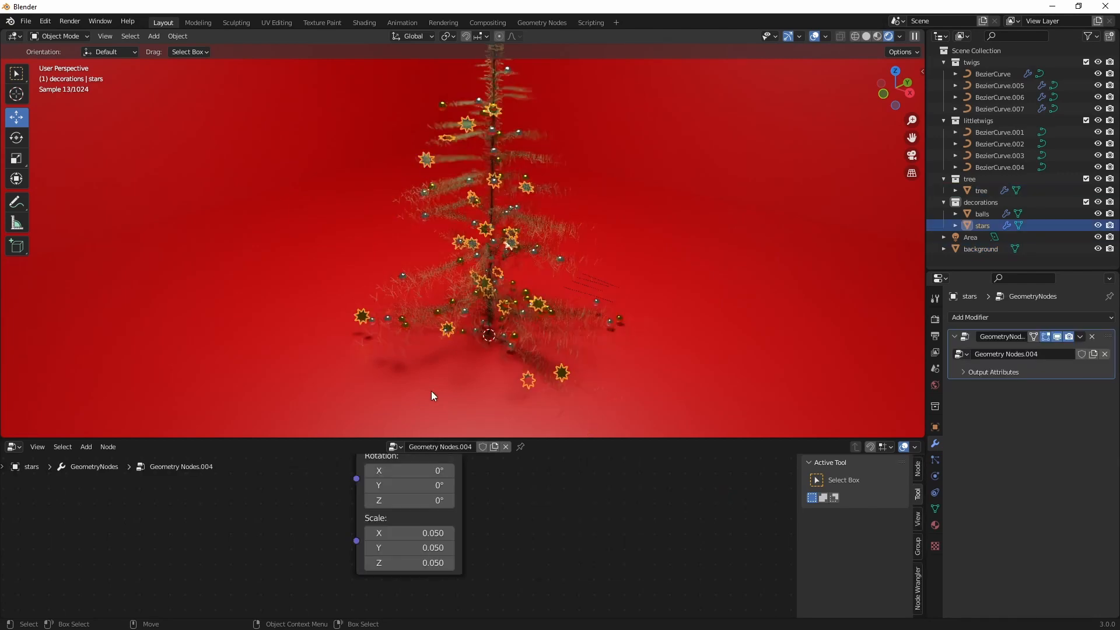
pyautogui.moveTo(478, 513); pyautogui.dragTo(528, 629, button='middle')
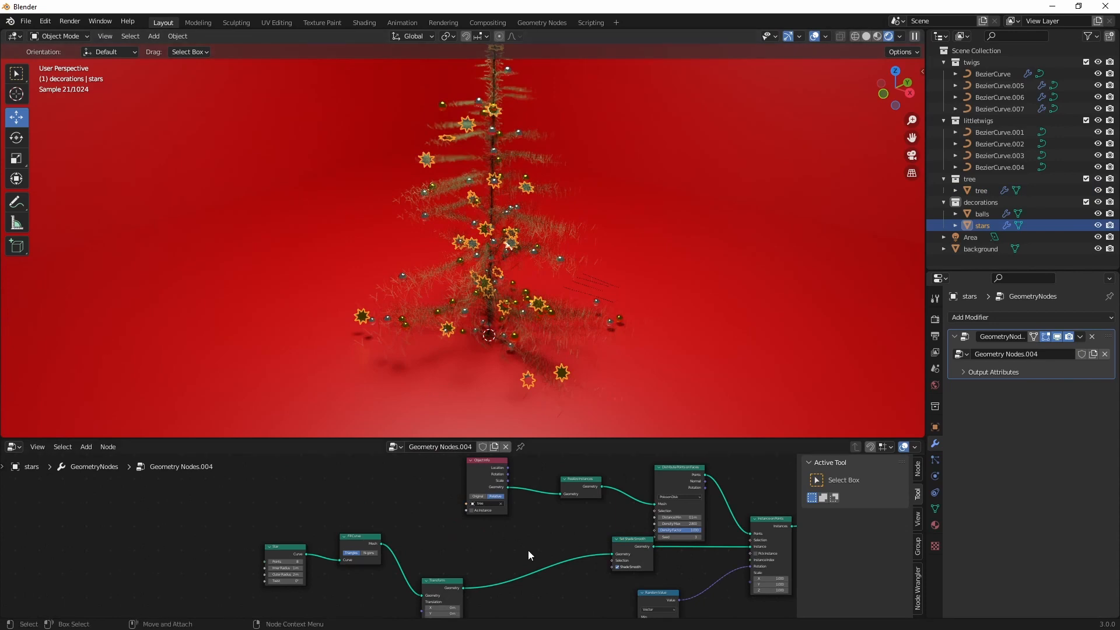
pyautogui.scroll(5, 527, 549)
pyautogui.moveTo(543, 540); pyautogui.dragTo(306, 544, button='middle')
pyautogui.click(570, 487)
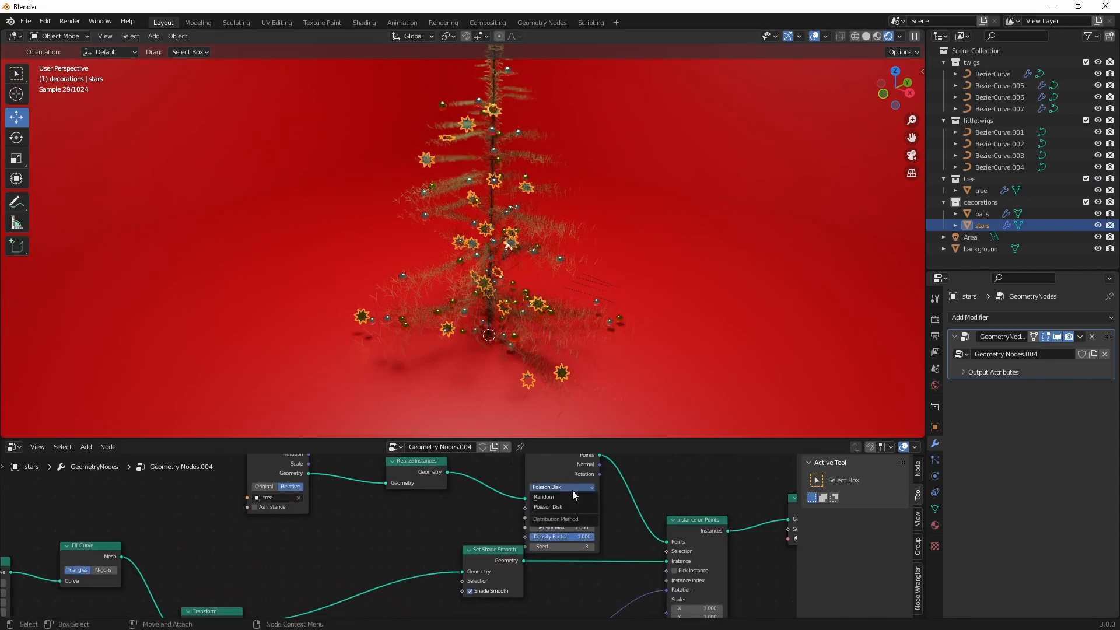
pyautogui.click(568, 498)
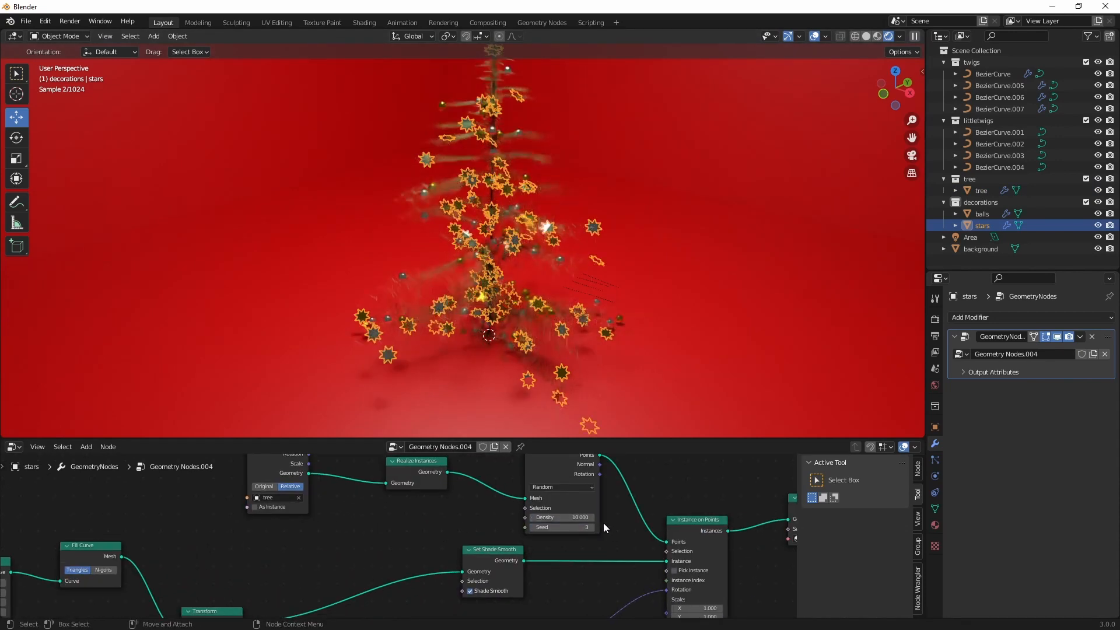
pyautogui.moveTo(579, 517); pyautogui.dragTo(545, 517)
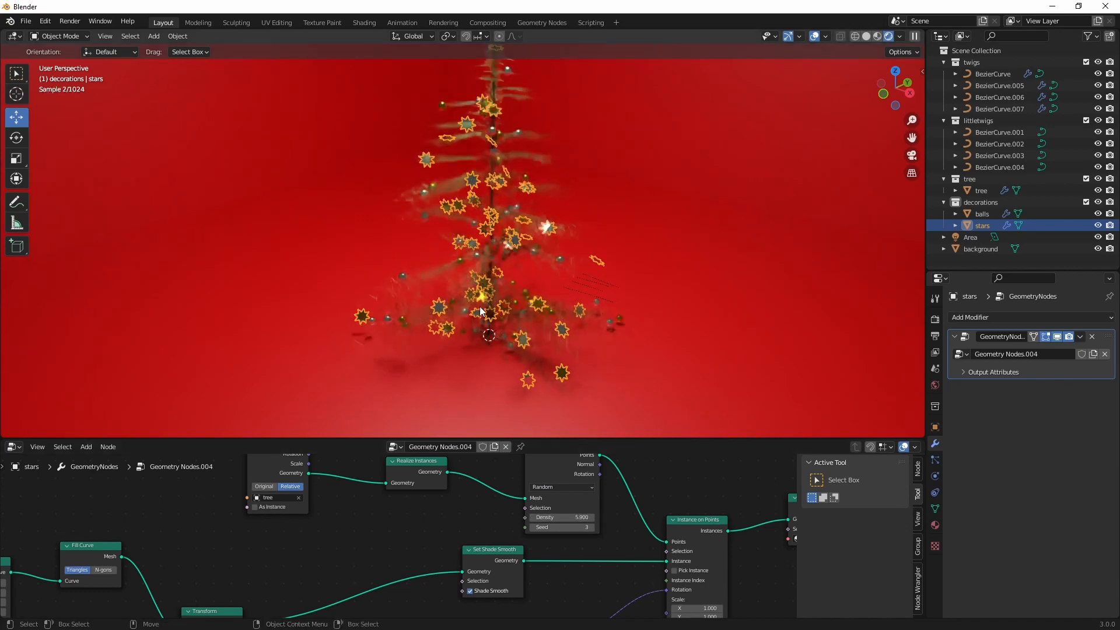
# Enlarge the 3D viewport, deselect all objects and look over the decorated tree.
pyautogui.moveTo(479, 273); pyautogui.dragTo(502, 288, button='middle')
pyautogui.scroll(-4, 502, 288)
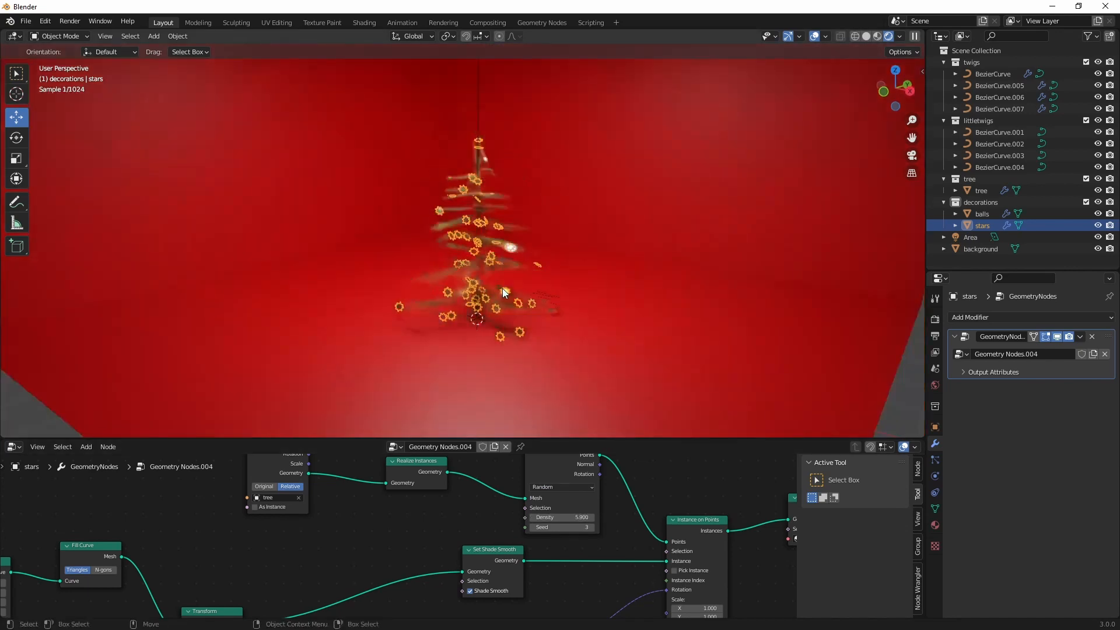
pyautogui.moveTo(615, 436); pyautogui.dragTo(615, 497)
pyautogui.scroll(4, 576, 407)
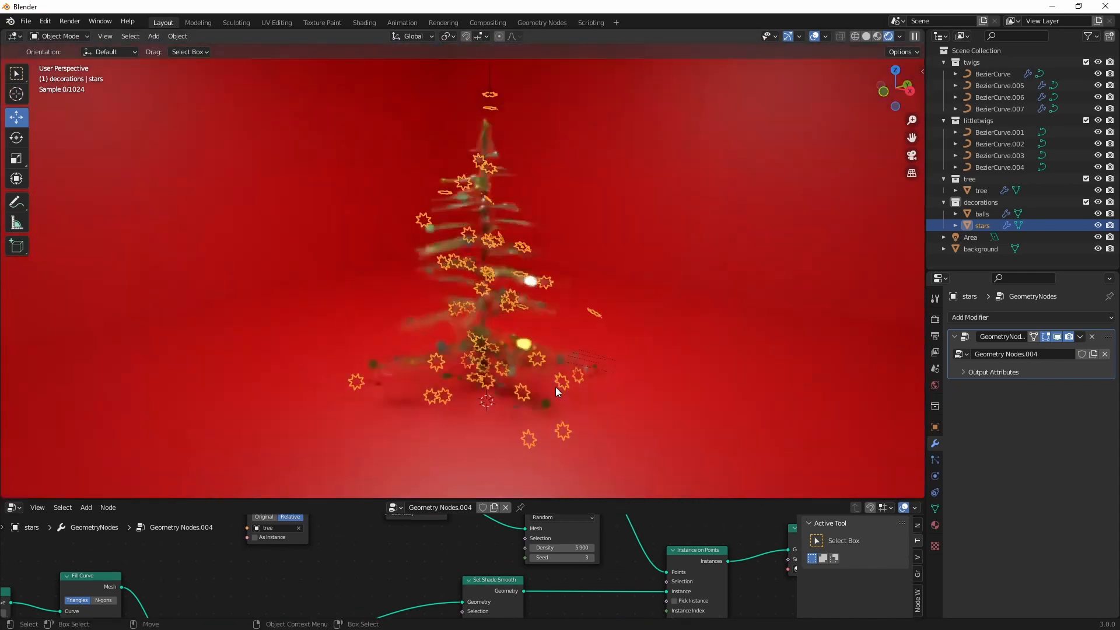
pyautogui.click(963, 261)
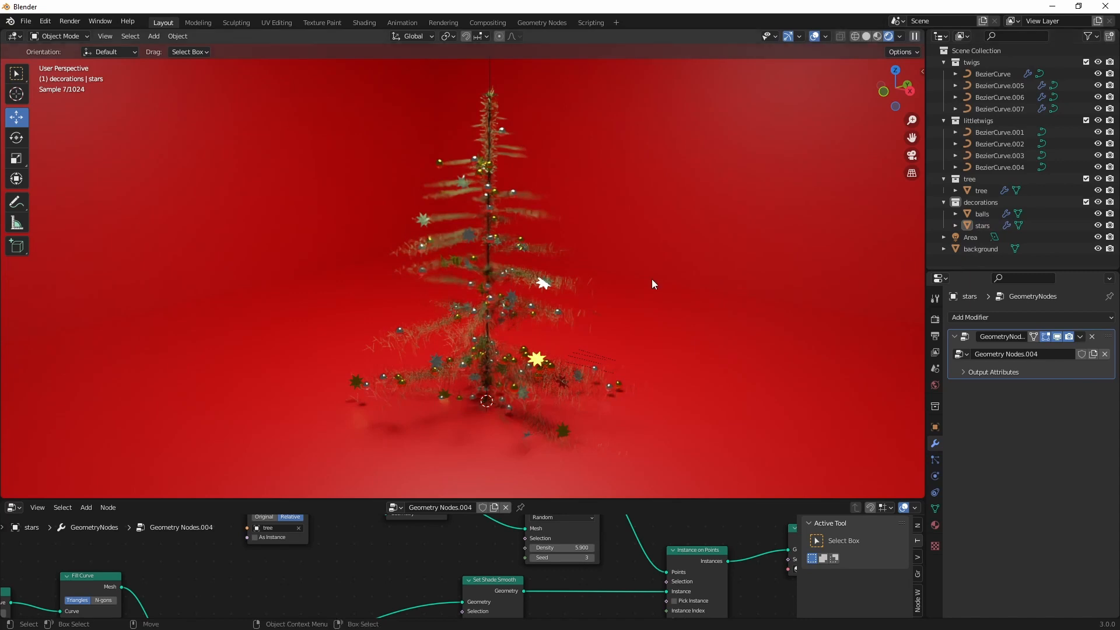
pyautogui.moveTo(582, 250); pyautogui.dragTo(577, 265, button='middle')
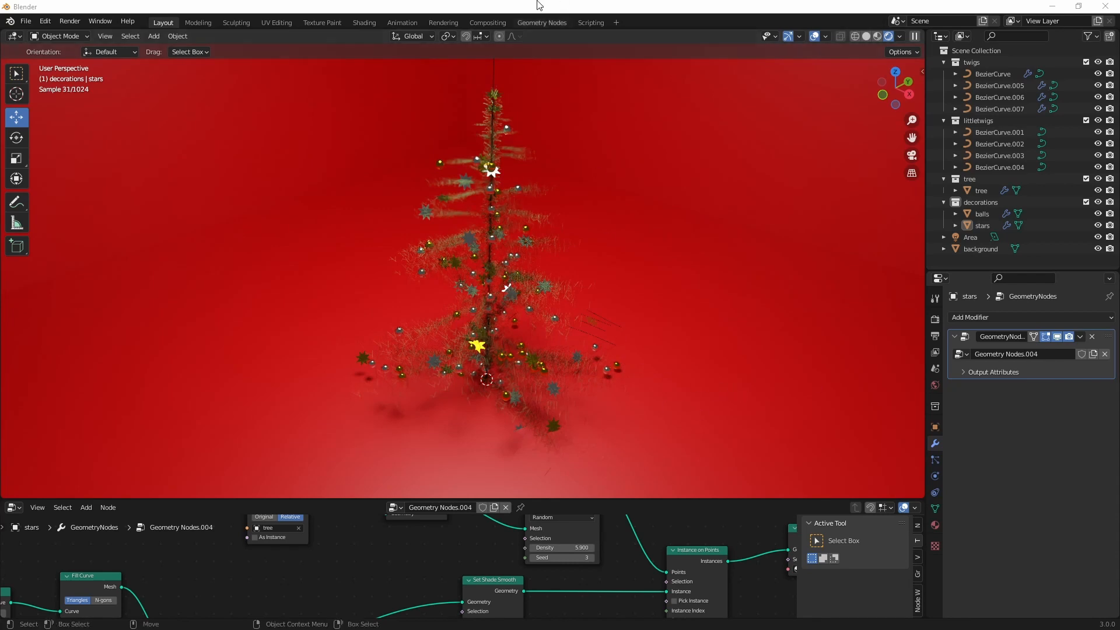
# Paste the copied GeoNodes, light and Spiral objects into the decorations collection.
pyautogui.moveTo(534, 245); pyautogui.dragTo(527, 275, button='middle')
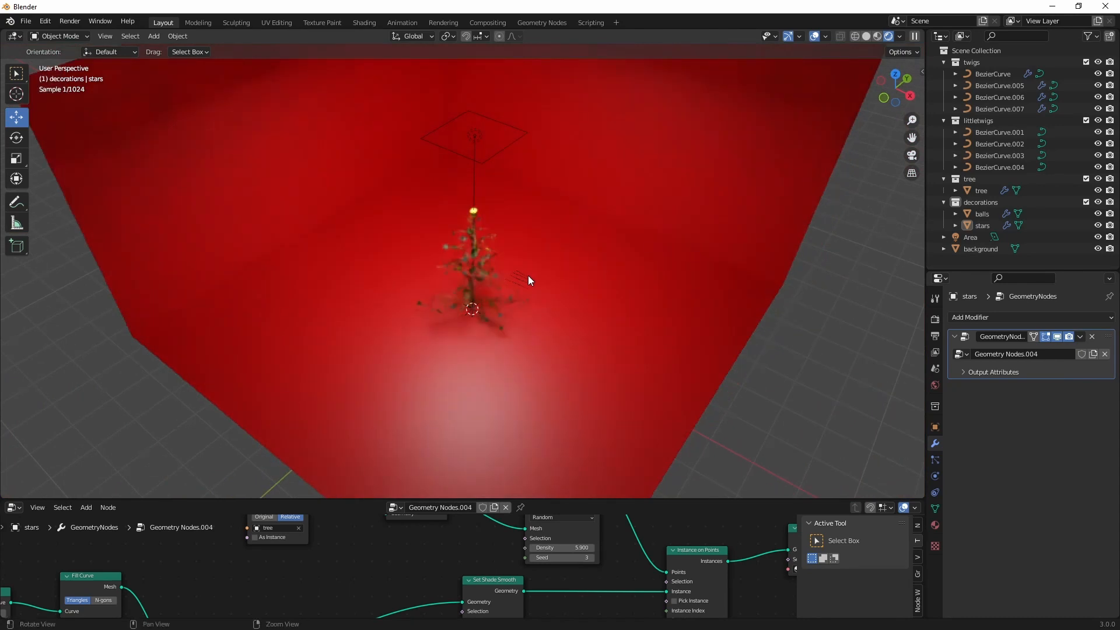
pyautogui.moveTo(547, 321); pyautogui.dragTo(548, 300, button='middle')
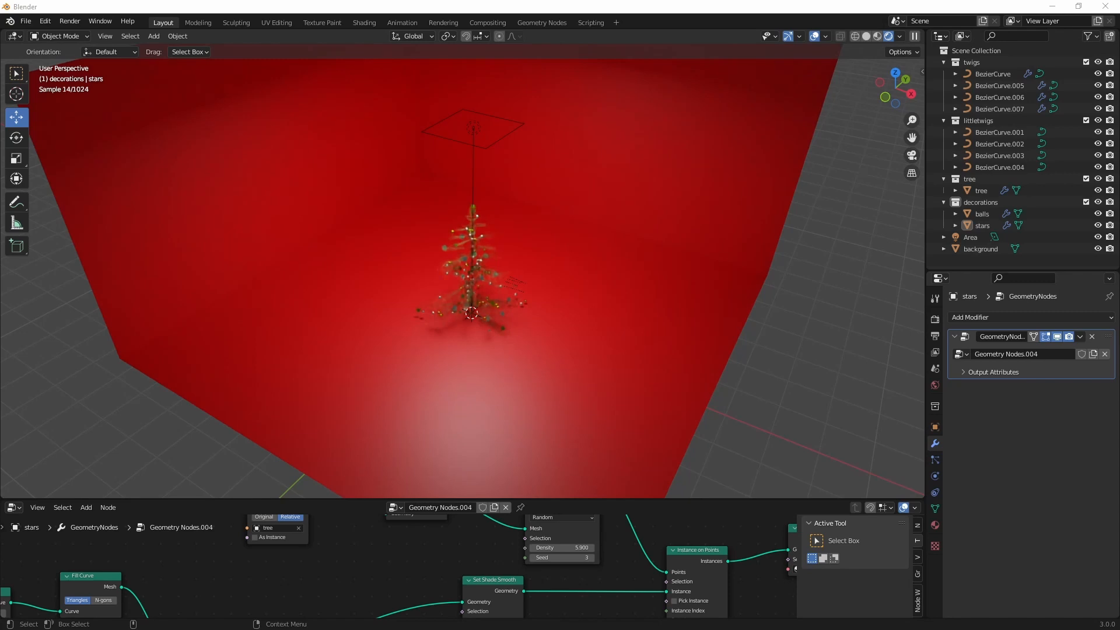
pyautogui.click(623, 302)
pyautogui.moveTo(579, 292); pyautogui.dragTo(544, 292, button='middle')
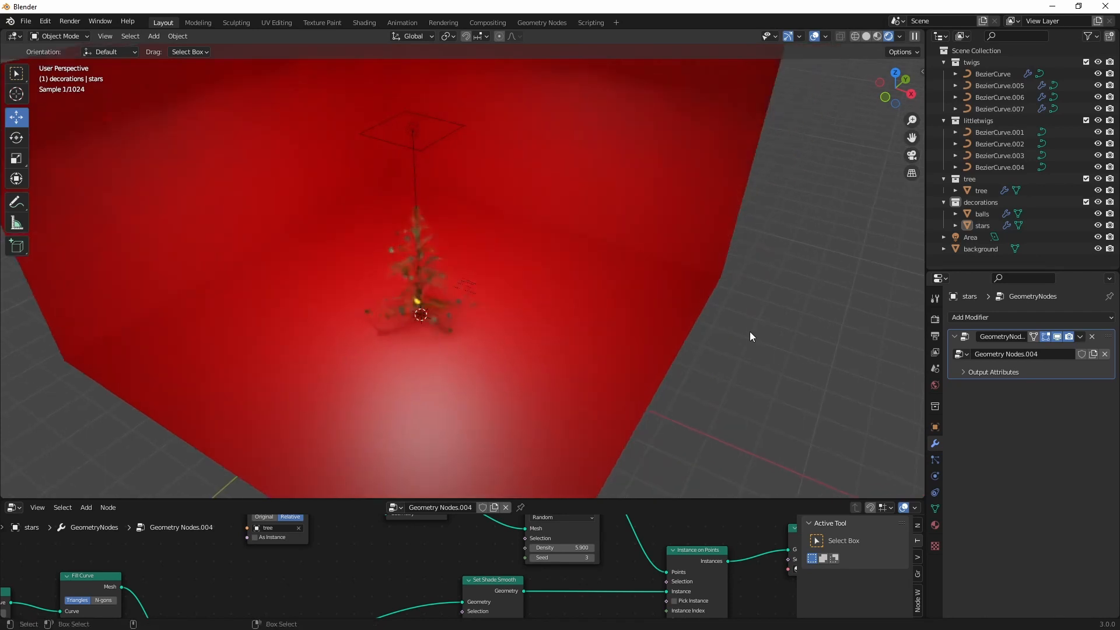
pyautogui.hotkey('ctrl', 'v')
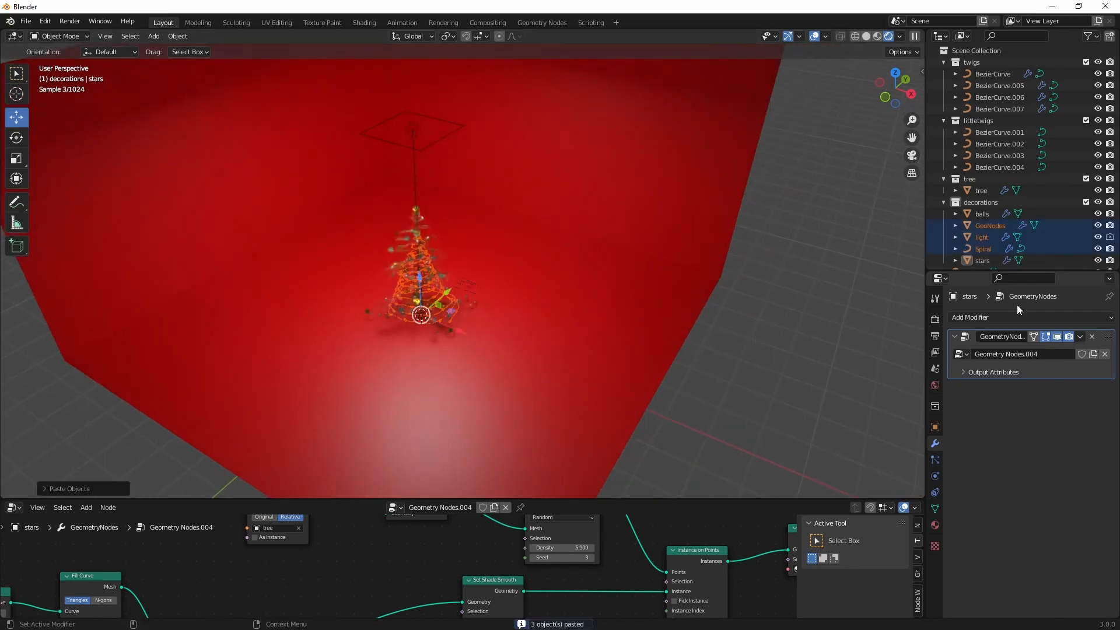
# Select the pasted Spiral, light and GeoNodes objects together and move them beside the tree.
pyautogui.click(985, 247)
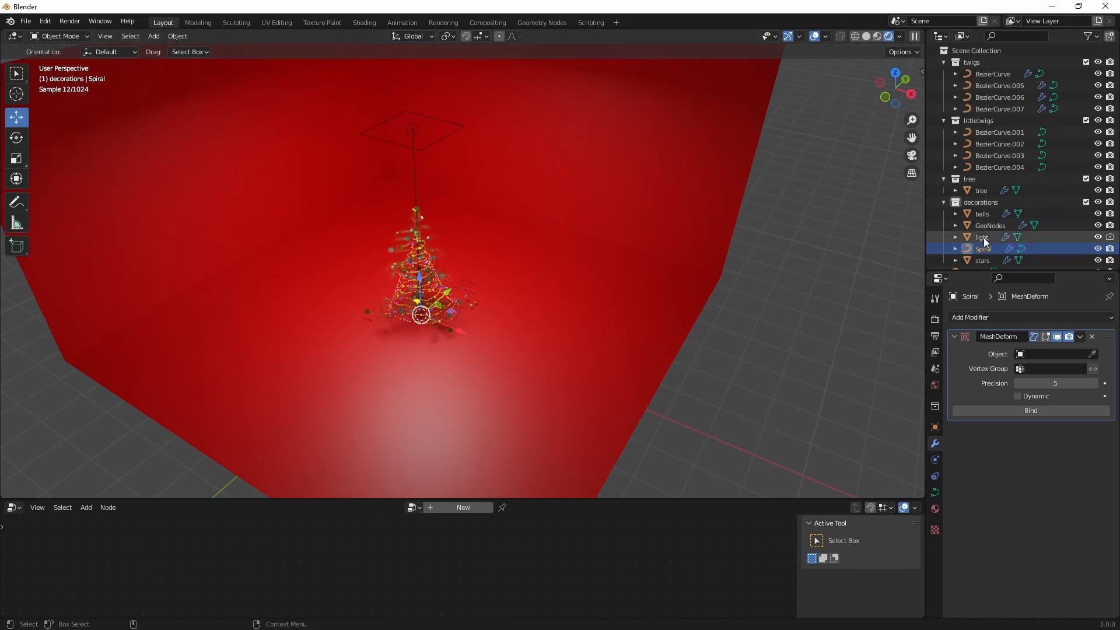
pyautogui.keyDown('ctrl'); pyautogui.click(983, 237); pyautogui.keyUp('ctrl')
pyautogui.keyDown('ctrl'); pyautogui.click(983, 225); pyautogui.keyUp('ctrl')
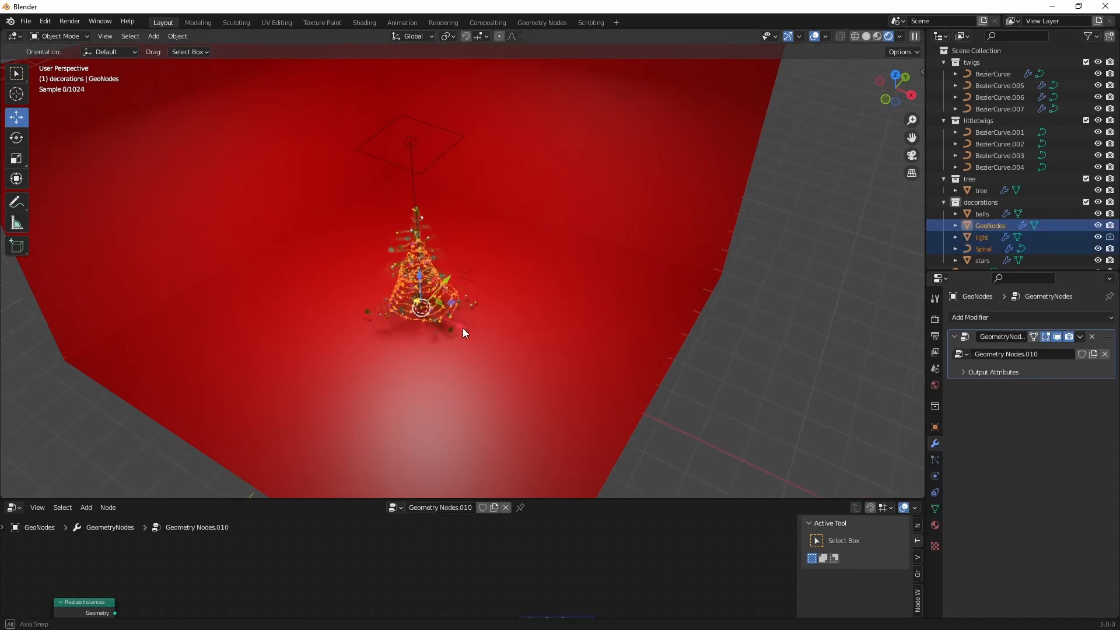
pyautogui.moveTo(463, 328); pyautogui.dragTo(454, 300, button='middle')
pyautogui.press('g')
pyautogui.click(586, 328)
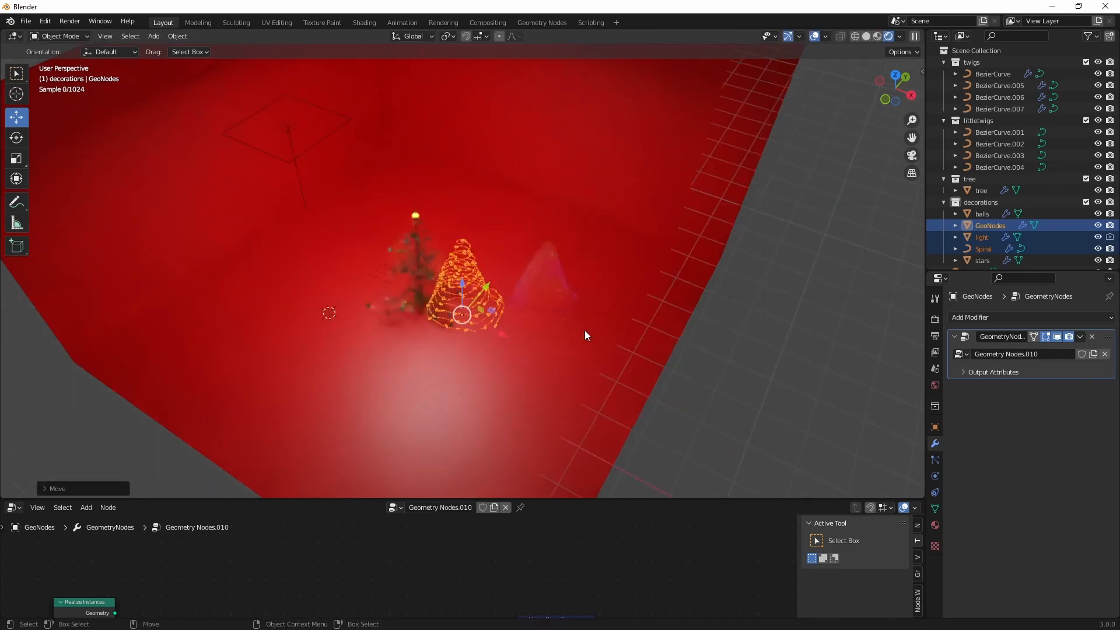
# Deselect the pasted objects and examine the string of coloured lights up close.
pyautogui.scroll(8, 454, 329)
pyautogui.moveTo(454, 328); pyautogui.dragTo(606, 291, button='middle')
pyautogui.click(799, 195)
pyautogui.scroll(4, 529, 187)
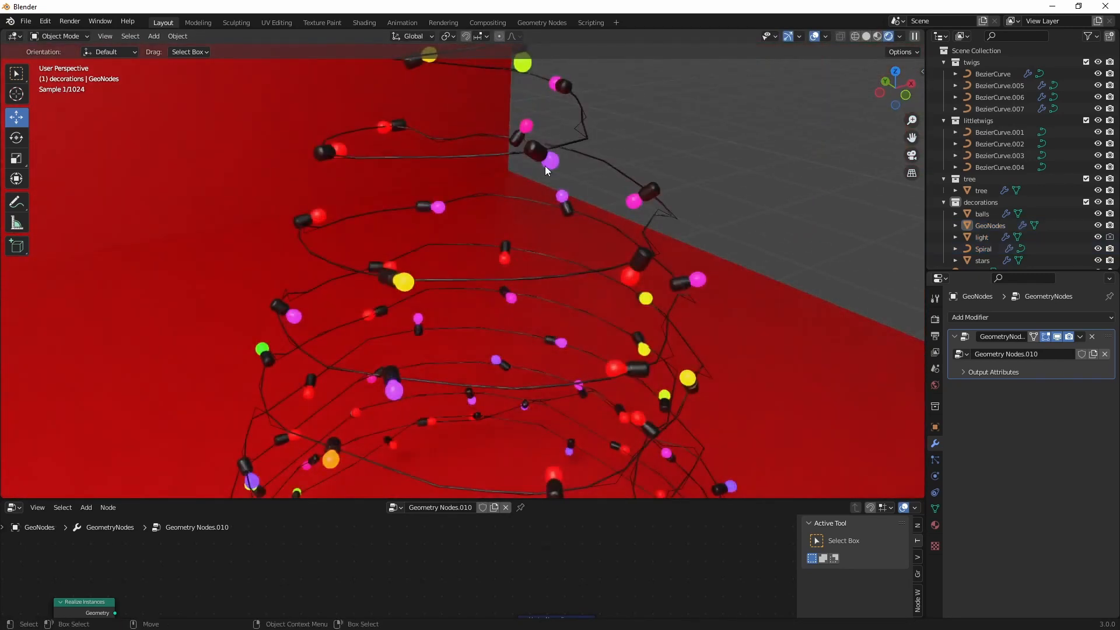
# Frame the light object up close and show its material nodes in an enlarged Shader Editor.
pyautogui.click(544, 166)
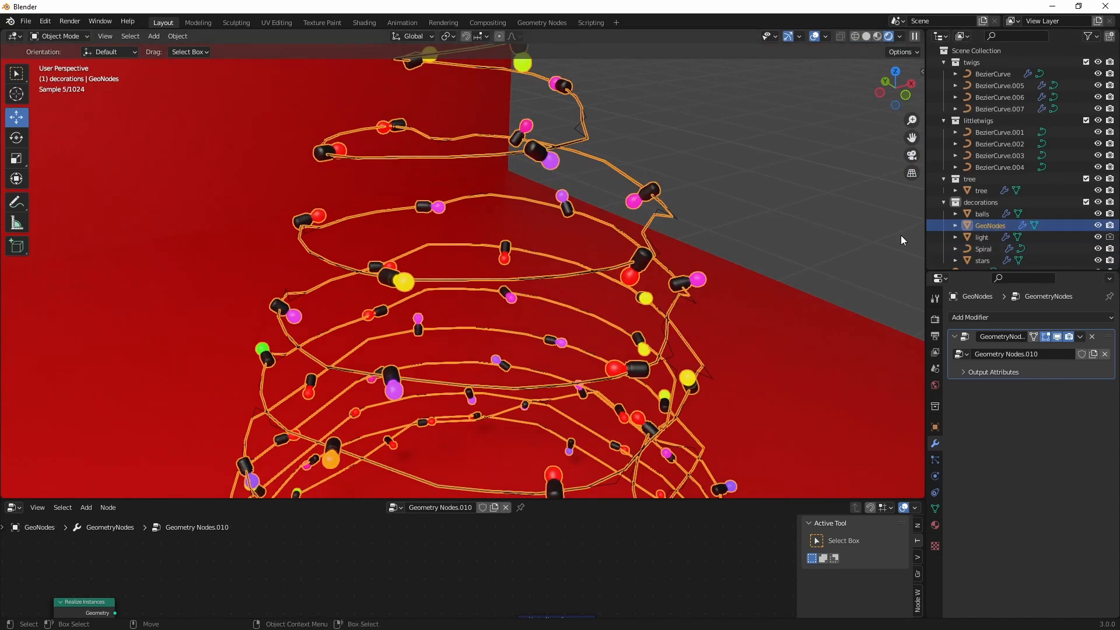
pyautogui.press('KP_Decimal')
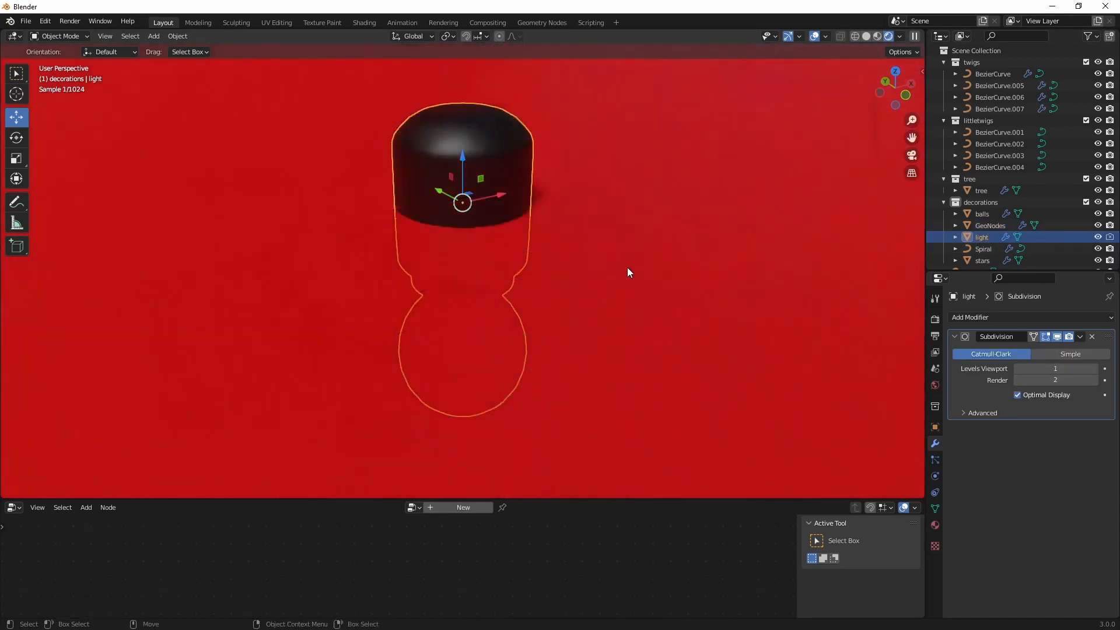
pyautogui.moveTo(627, 268); pyautogui.dragTo(647, 225, button='middle')
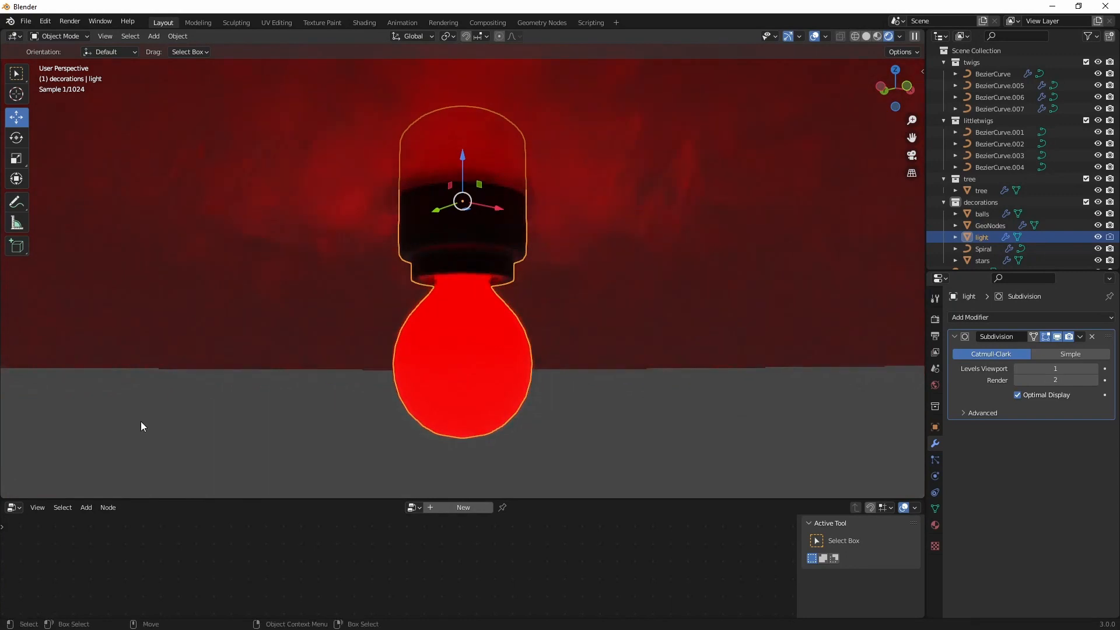
pyautogui.click(11, 507)
pyautogui.click(44, 468)
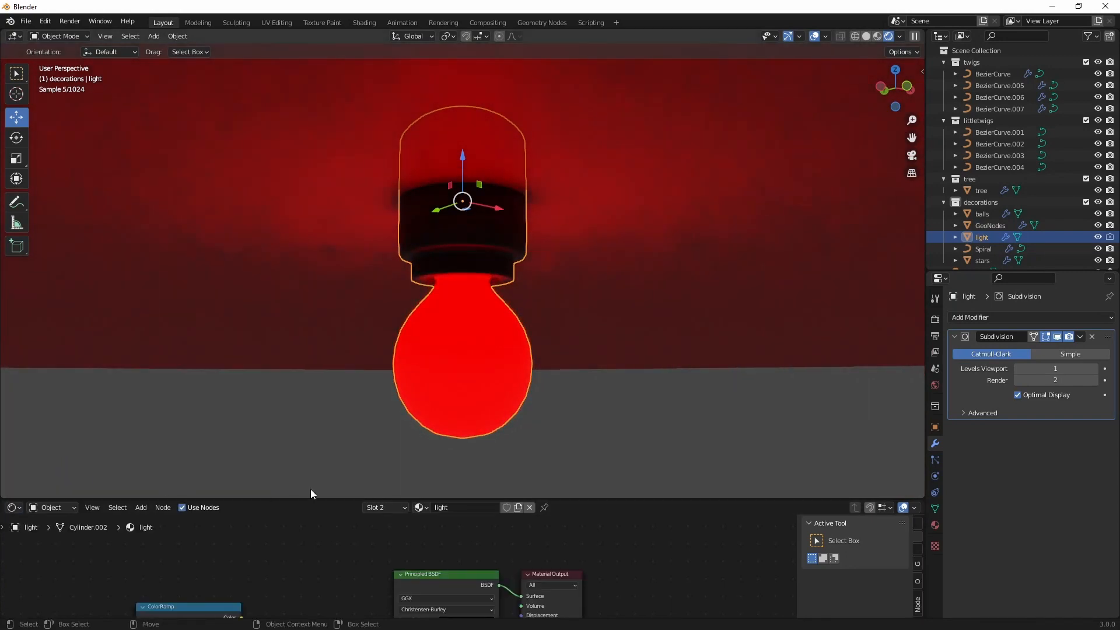
pyautogui.moveTo(311, 498); pyautogui.dragTo(310, 363)
# Examine the light material's nodes, lowering the Object Info node beside the ColorRamp that feeds the Principled BSDF's Emission input.
pyautogui.press('Home')
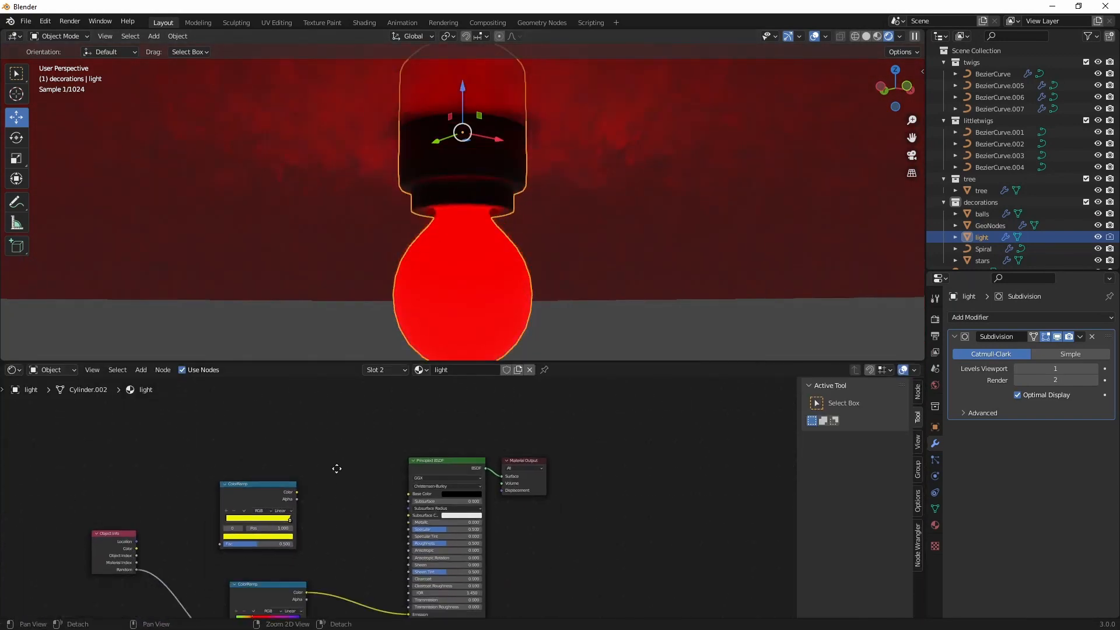
pyautogui.scroll(5, 371, 488)
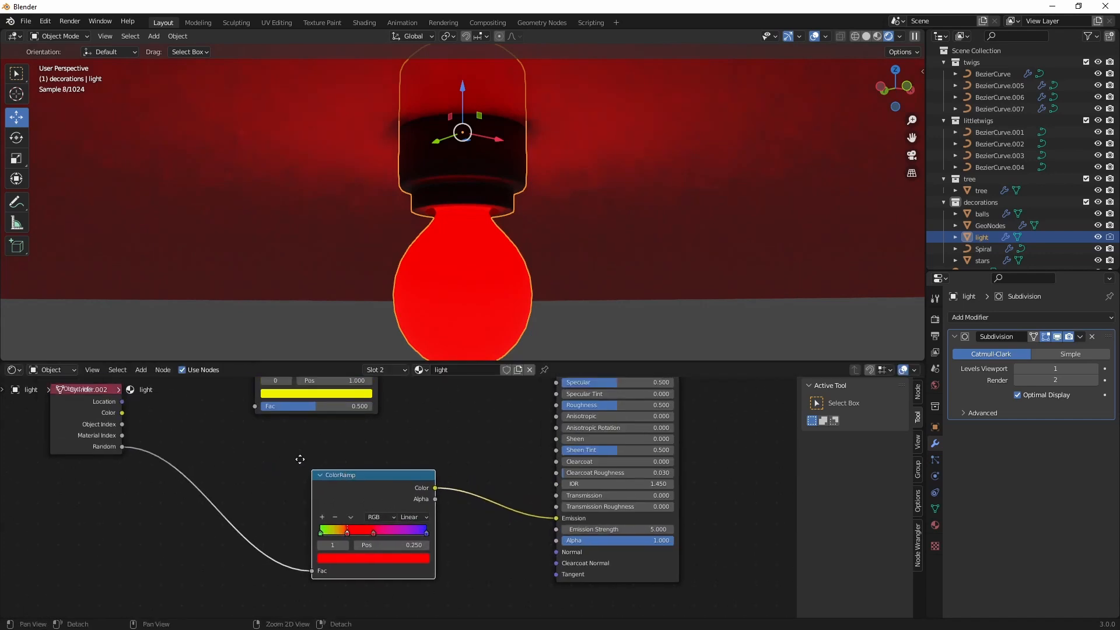
pyautogui.moveTo(234, 445); pyautogui.dragTo(242, 520)
pyautogui.moveTo(520, 506); pyautogui.dragTo(468, 482, button='middle')
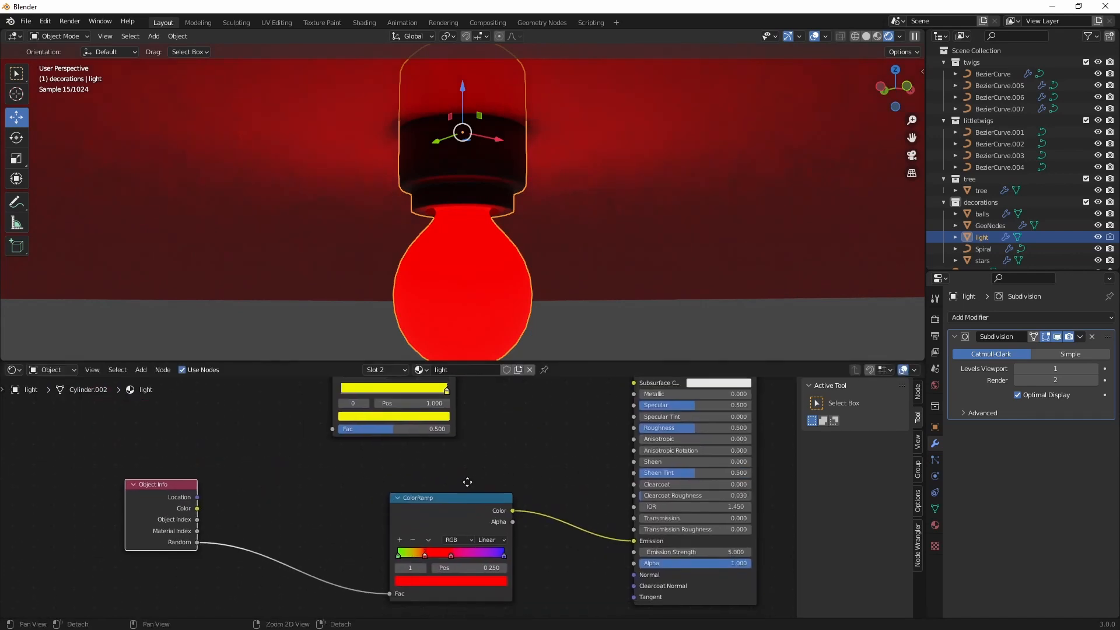
pyautogui.scroll(-5, 471, 477)
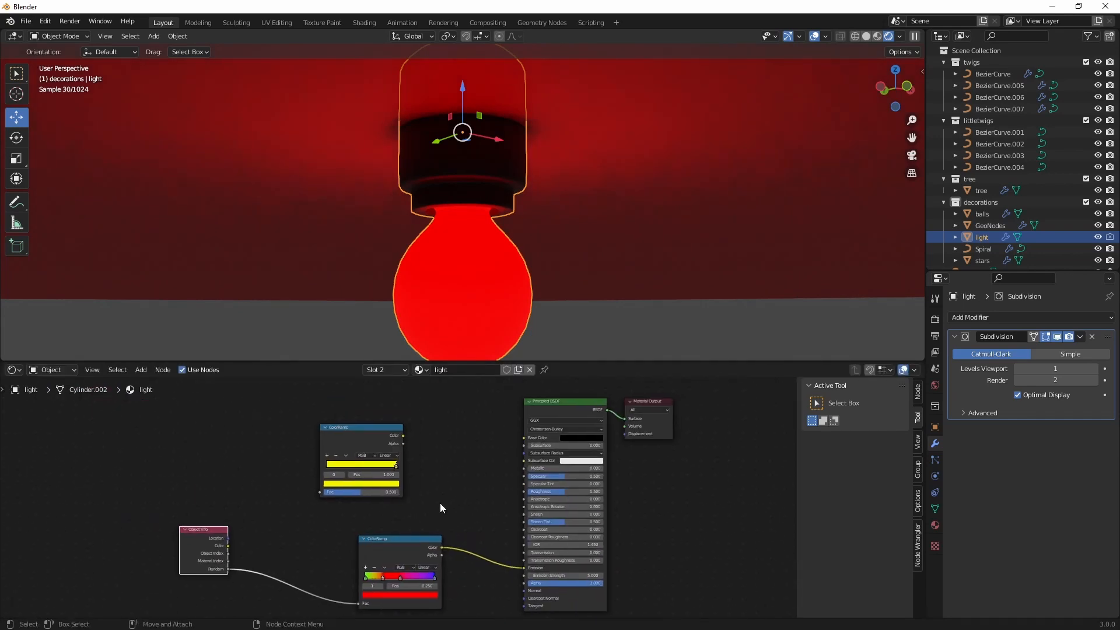
pyautogui.moveTo(442, 514); pyautogui.dragTo(399, 438, button='middle')
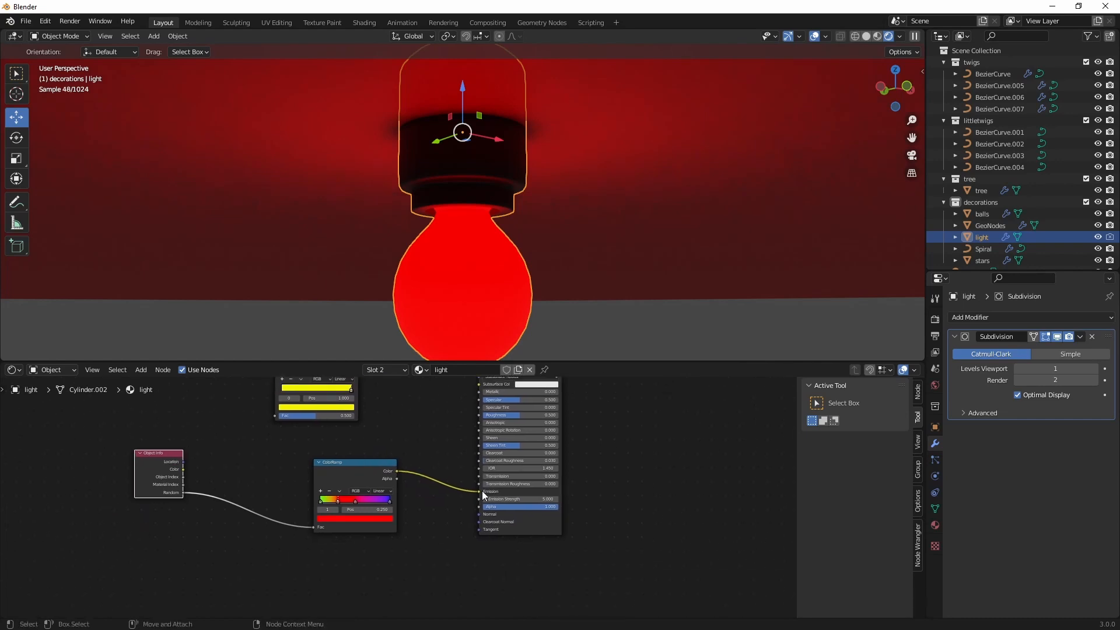
pyautogui.scroll(4, 580, 512)
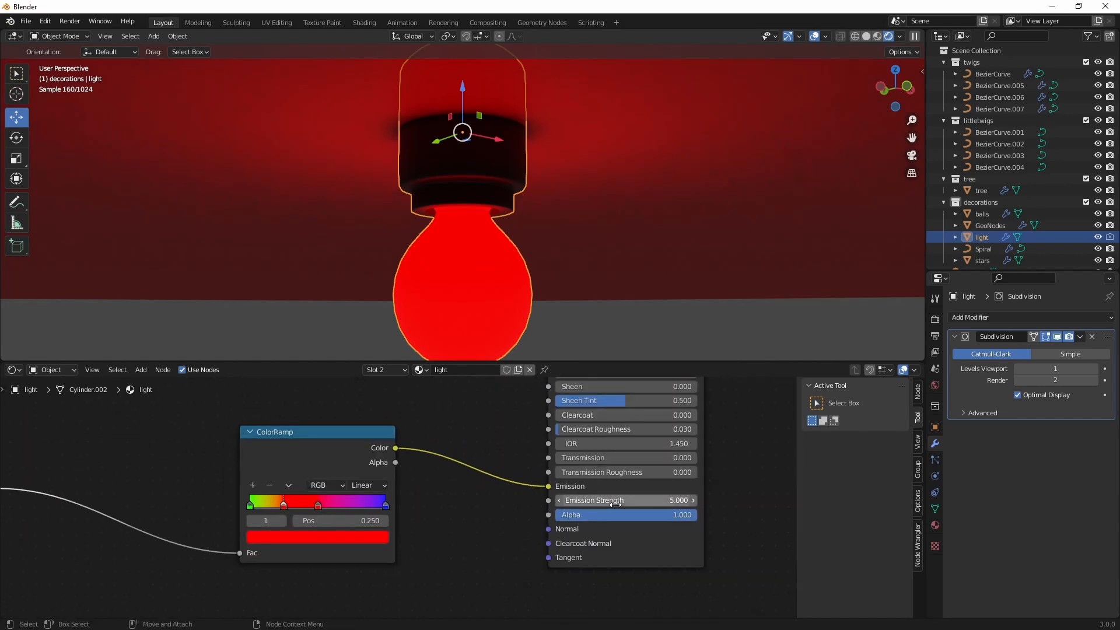
pyautogui.scroll(-3, 451, 473)
pyautogui.moveTo(451, 474); pyautogui.dragTo(447, 534, button='middle')
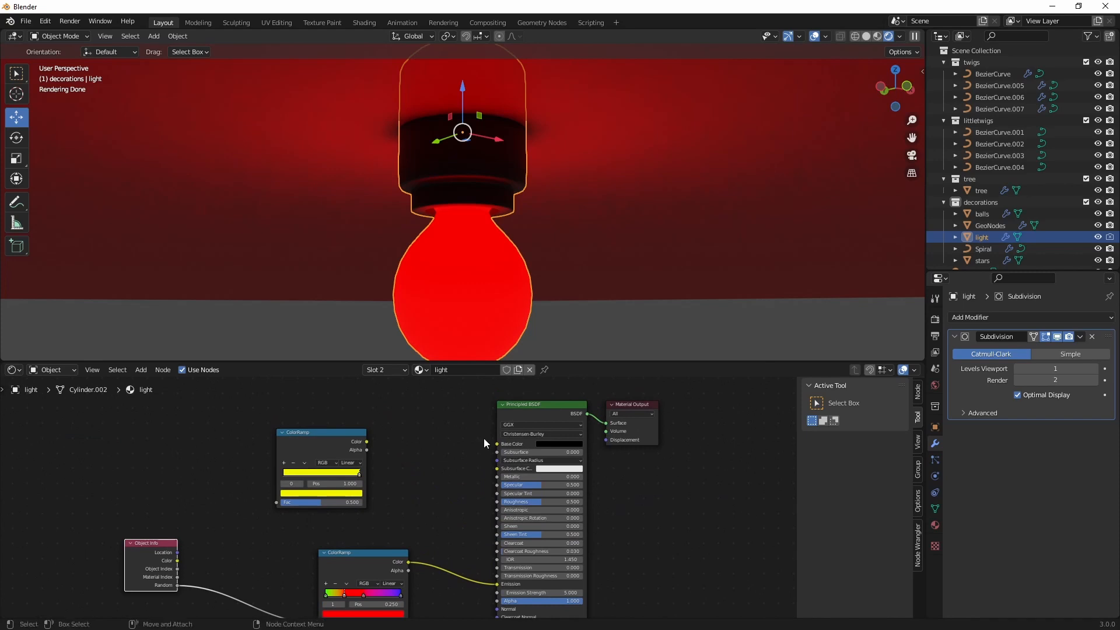
pyautogui.scroll(2, 484, 439)
pyautogui.scroll(-4, 433, 475)
pyautogui.moveTo(513, 319); pyautogui.dragTo(506, 256, button='middle')
pyautogui.moveTo(402, 593); pyautogui.dragTo(484, 510, button='middle')
pyautogui.scroll(2, 484, 506)
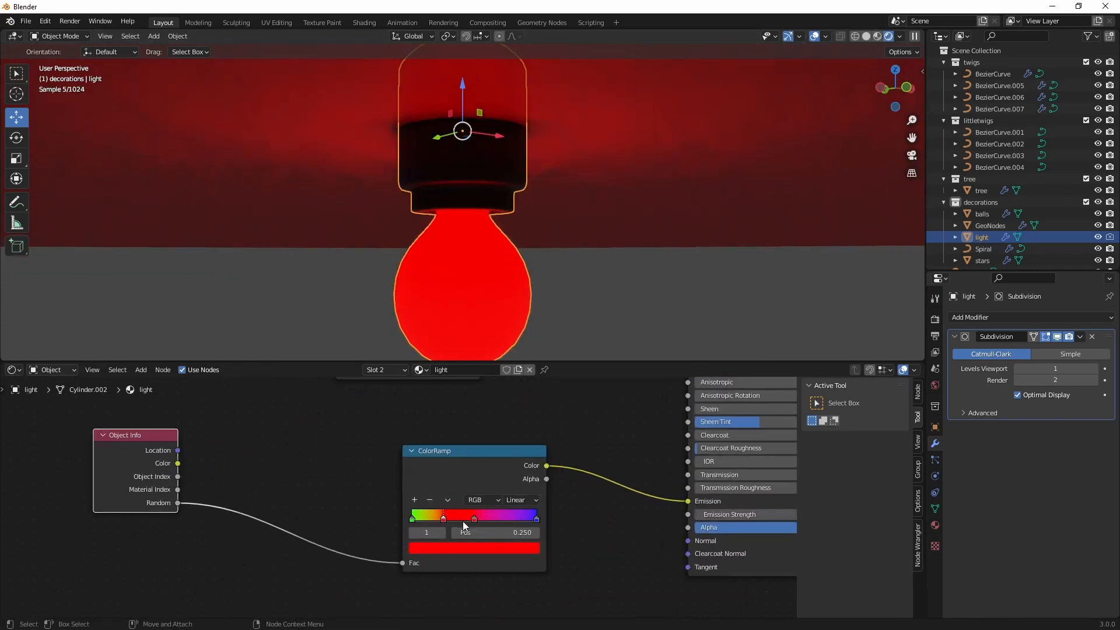
# Add an Archemedean curve spiral around the base of the Christmas tree.
pyautogui.scroll(-4, 533, 250)
pyautogui.scroll(-6, 530, 247)
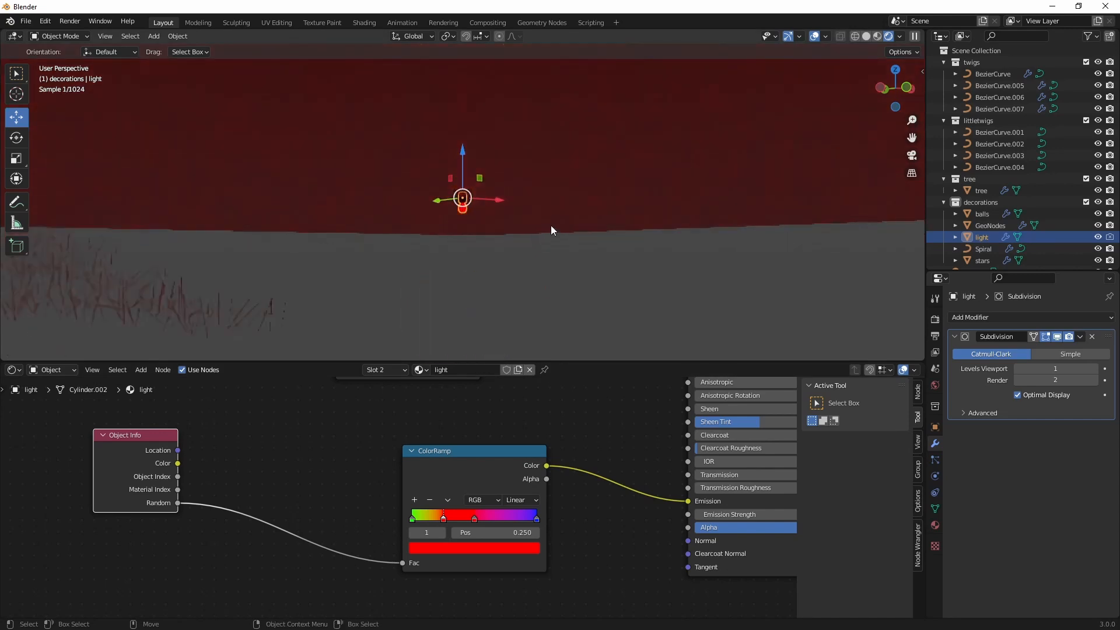
pyautogui.moveTo(519, 207); pyautogui.dragTo(516, 271, button='middle')
pyautogui.scroll(-5, 520, 228)
pyautogui.moveTo(517, 229); pyautogui.dragTo(488, 216, button='middle')
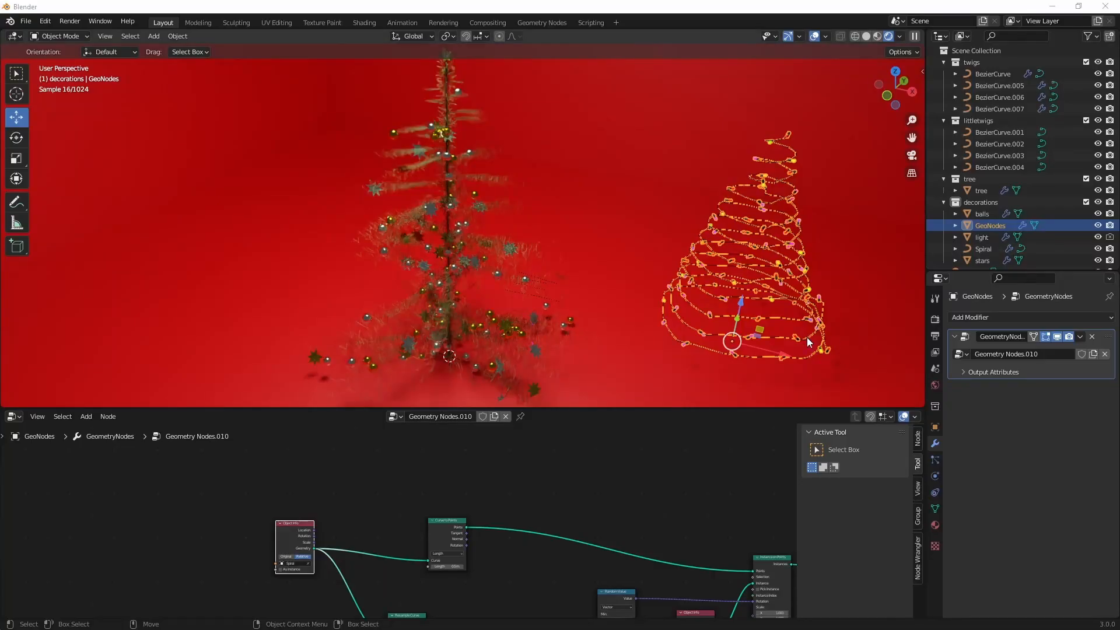
pyautogui.click(156, 37)
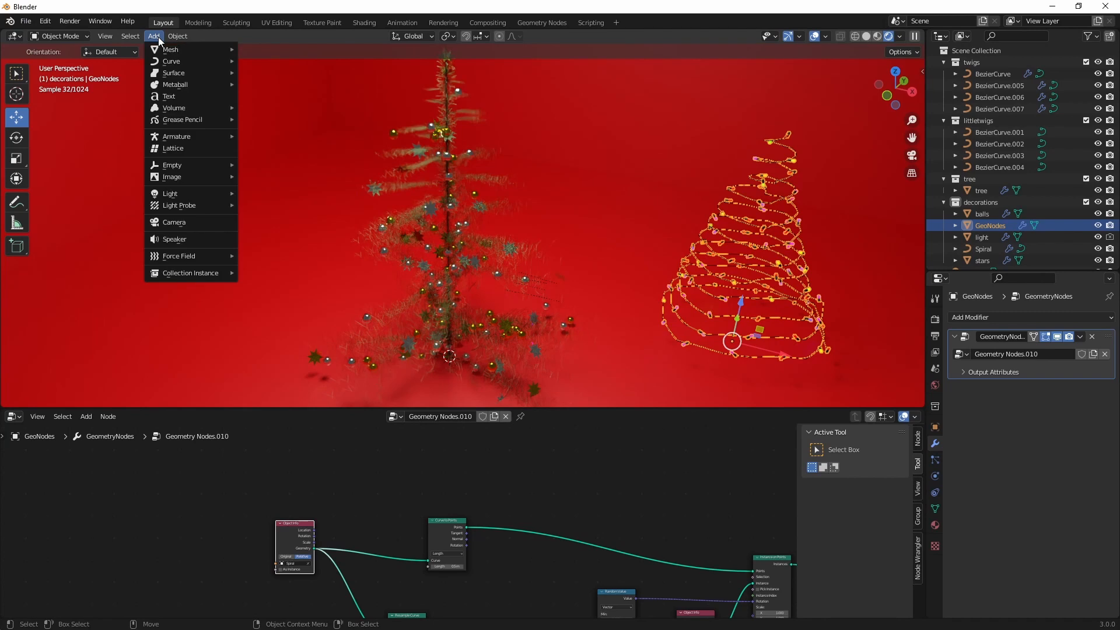
pyautogui.moveTo(175, 52)
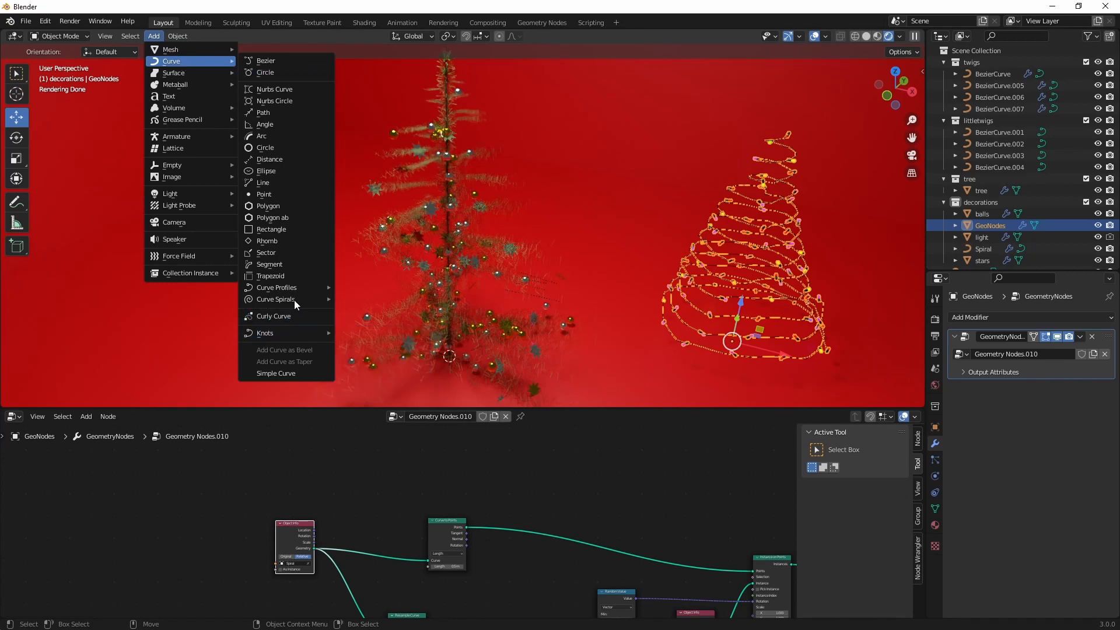
pyautogui.moveTo(288, 287)
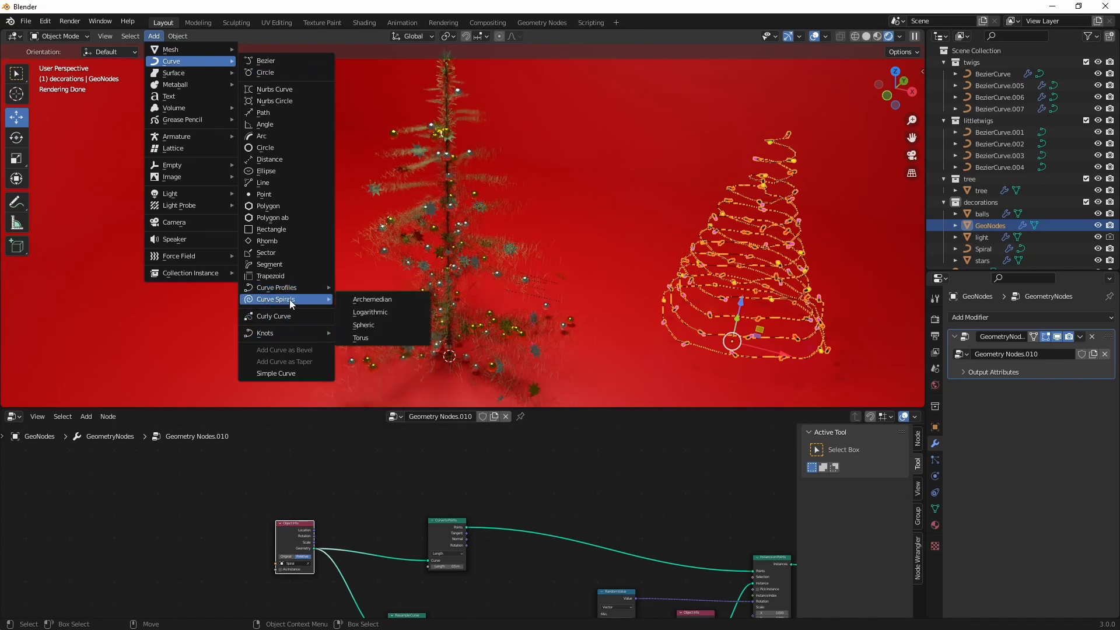
pyautogui.click(391, 299)
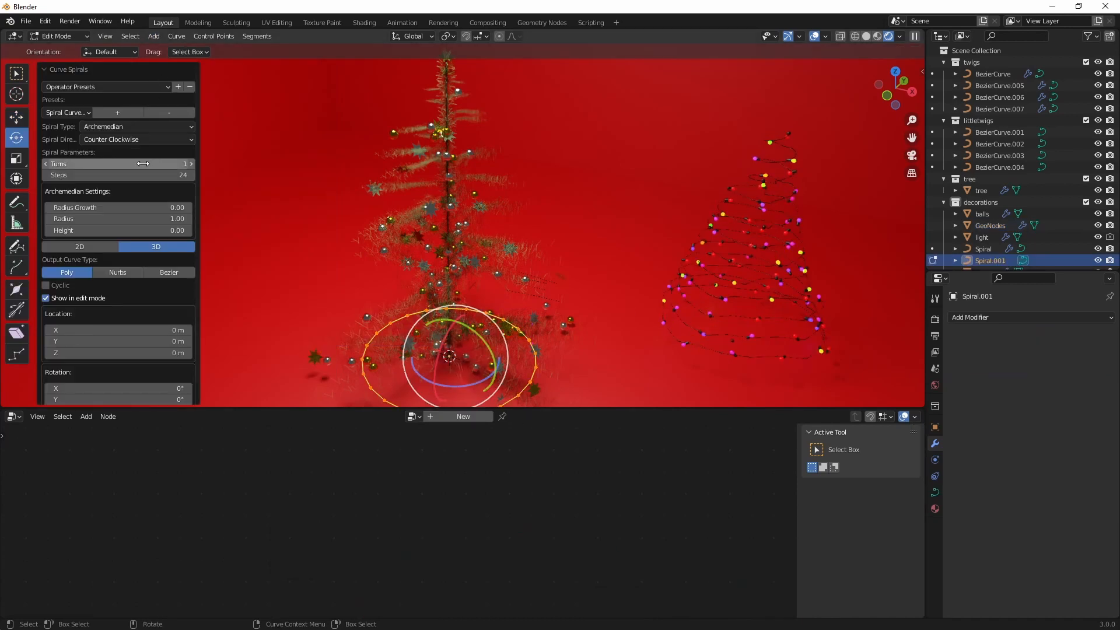
# Set the new spiral to 4 turns with a radius growth of -0.21 and a height of 0.66.
pyautogui.click(190, 164)
pyautogui.click(190, 163)
pyautogui.click(190, 164)
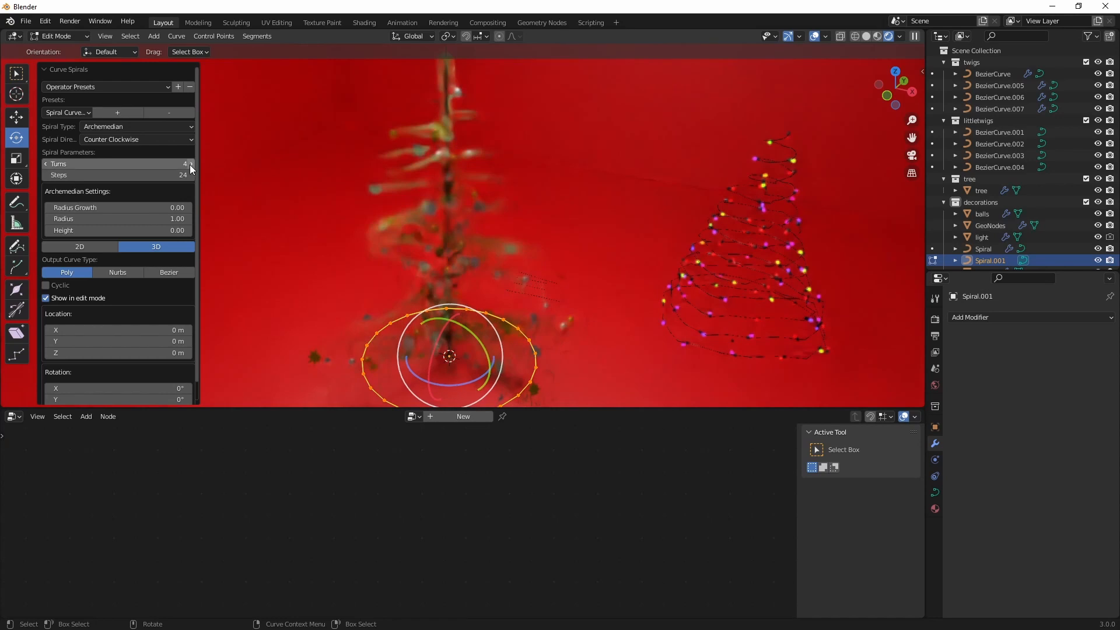
pyautogui.moveTo(139, 209); pyautogui.dragTo(139, 214)
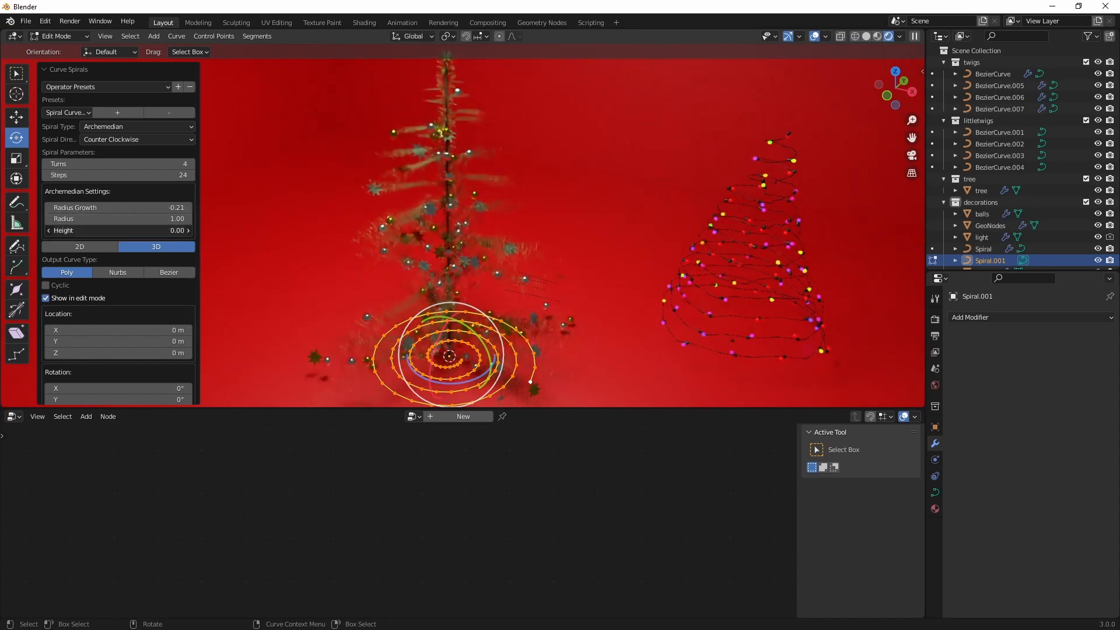
pyautogui.moveTo(156, 233); pyautogui.dragTo(141, 234)
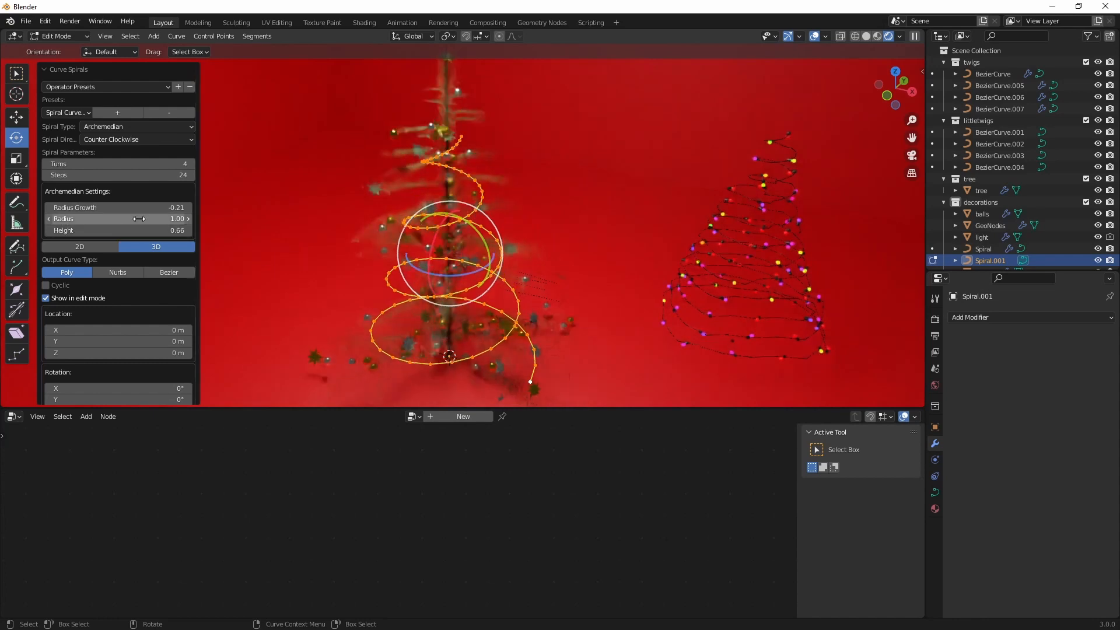
# Increase the spiral to 7 turns and reduce its height to 0.45.
pyautogui.click(191, 164)
pyautogui.click(191, 164)
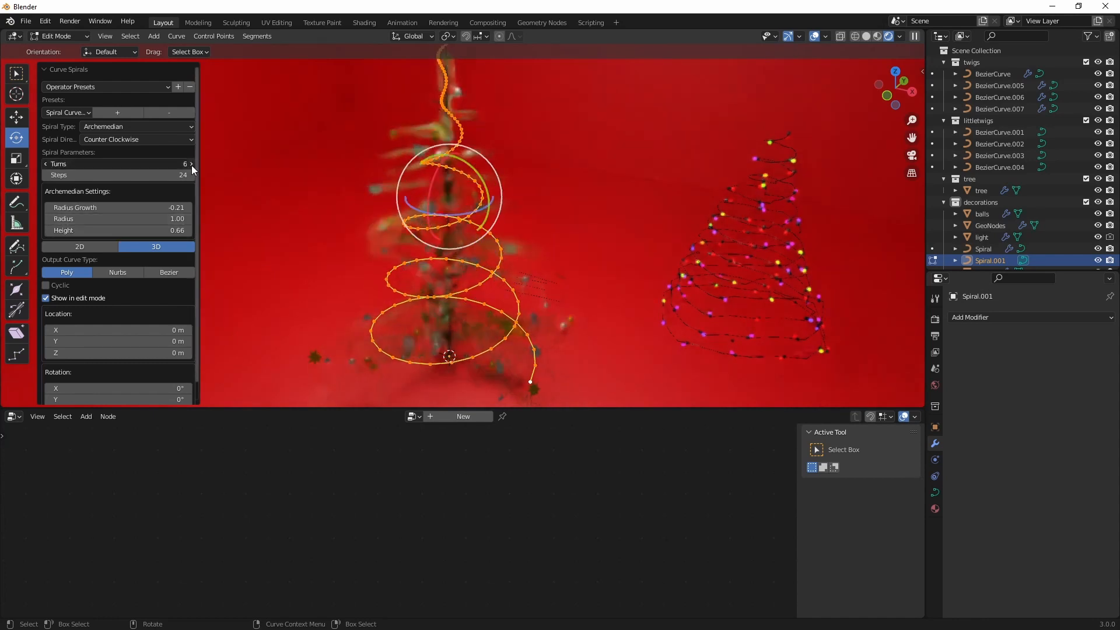
pyautogui.click(191, 164)
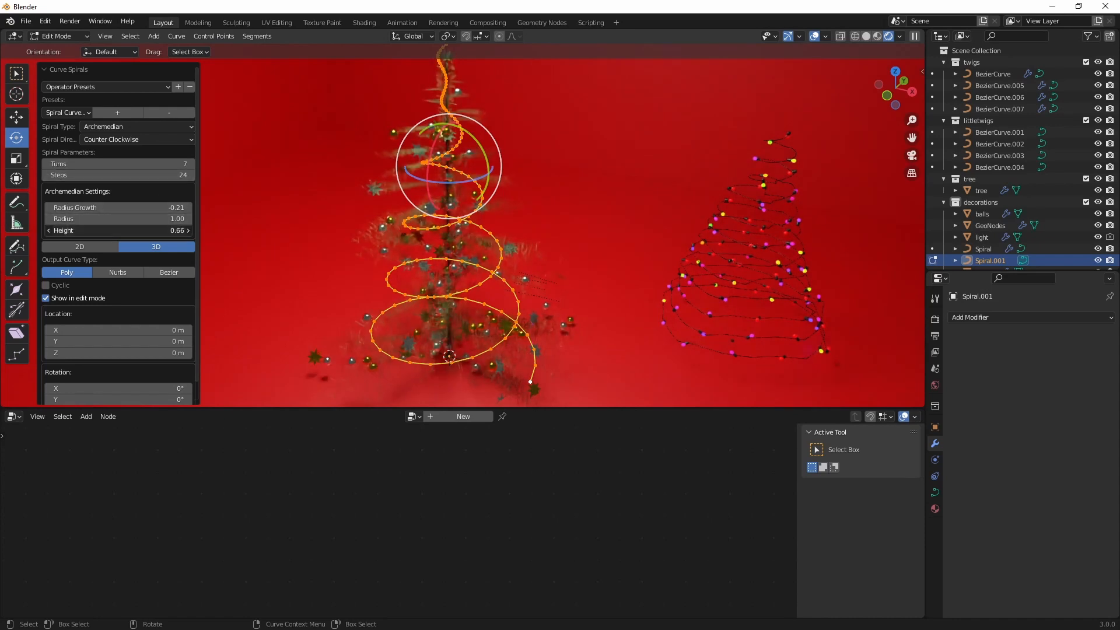
pyautogui.moveTo(147, 232)
pyautogui.mouseDown()
pyautogui.moveTo(99, 233)
pyautogui.moveTo(164, 232)
pyautogui.mouseUp()
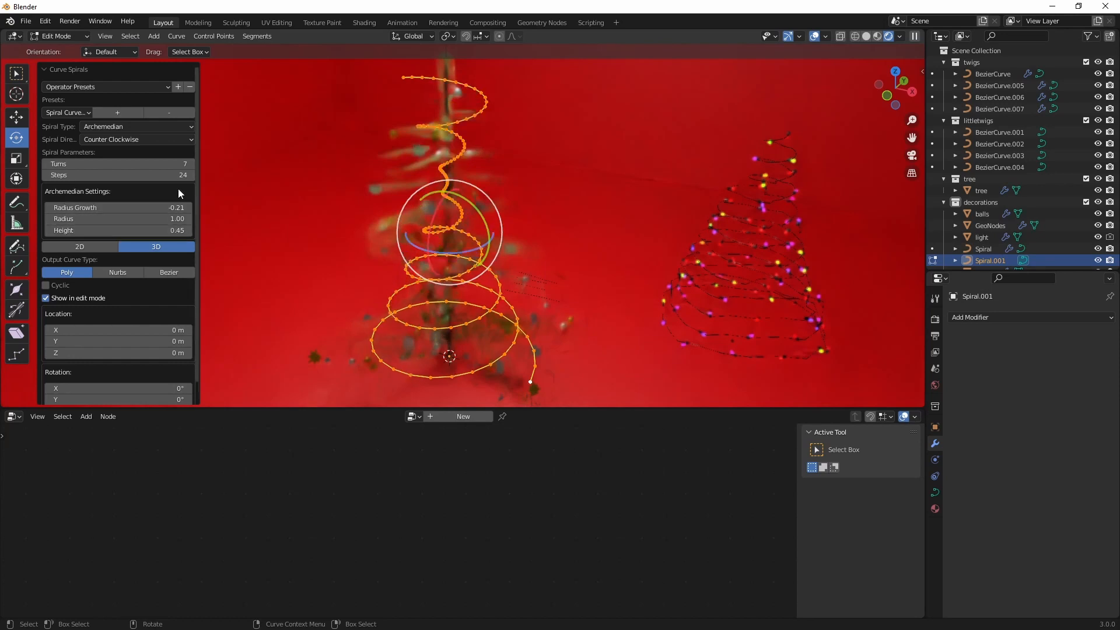
# Try a radius growth of -0.33 on the spiral around the tree.
pyautogui.scroll(-3, 489, 262)
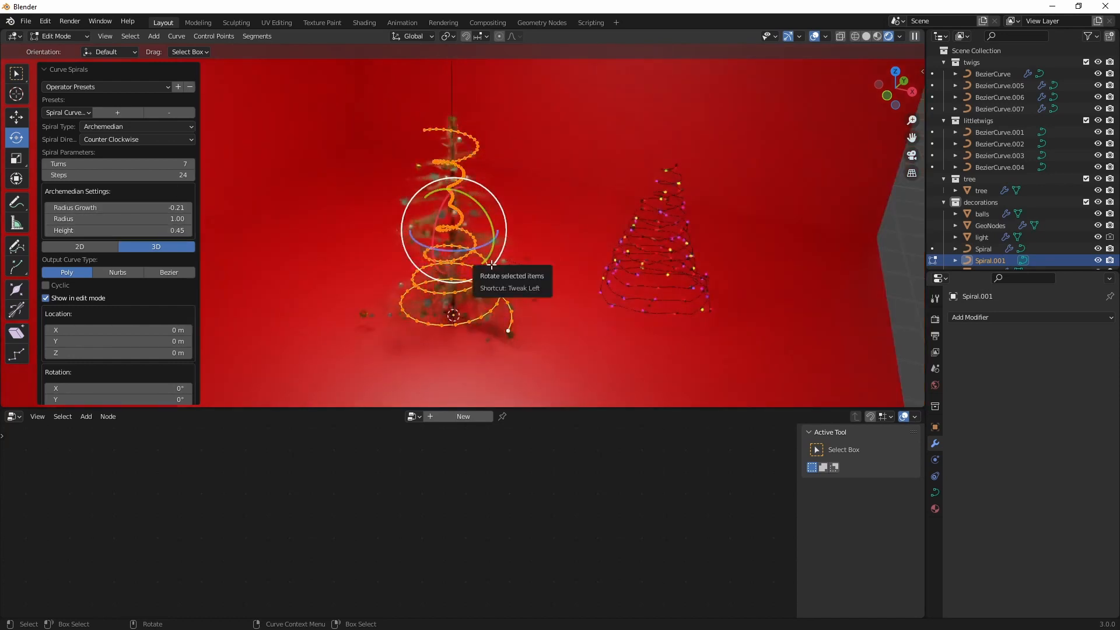
pyautogui.moveTo(491, 264); pyautogui.dragTo(524, 241, button='middle')
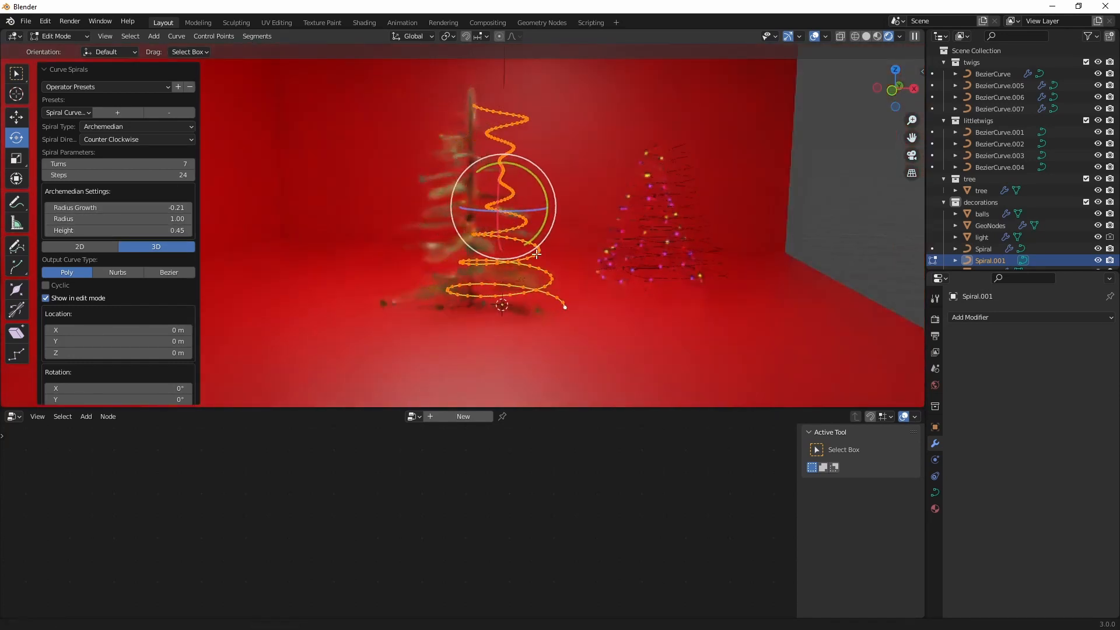
pyautogui.scroll(4, 536, 254)
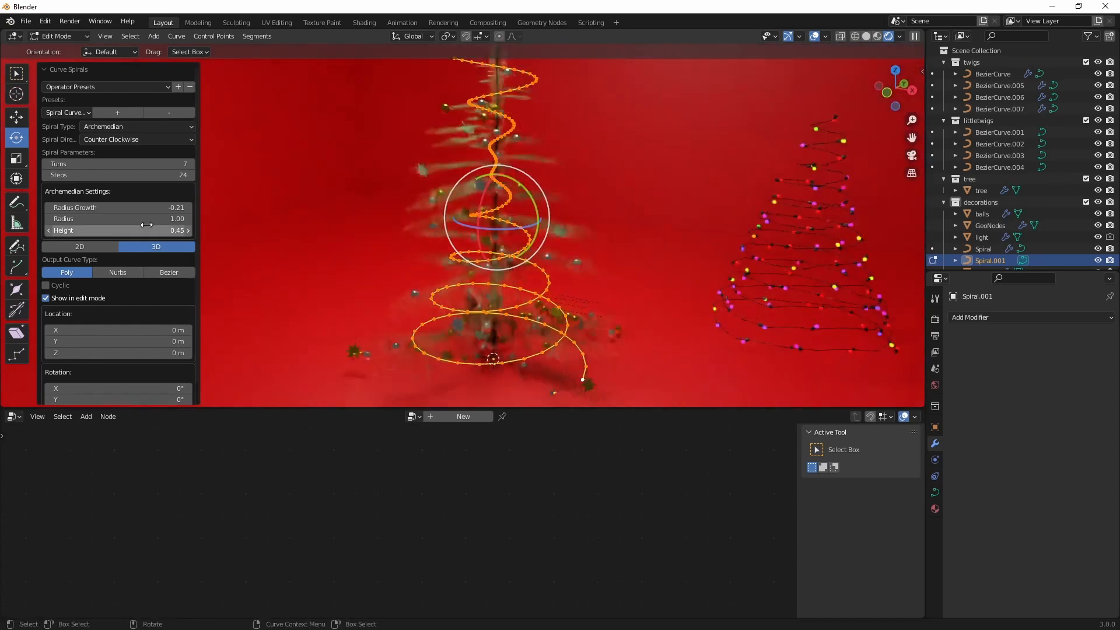
pyautogui.click(48, 208)
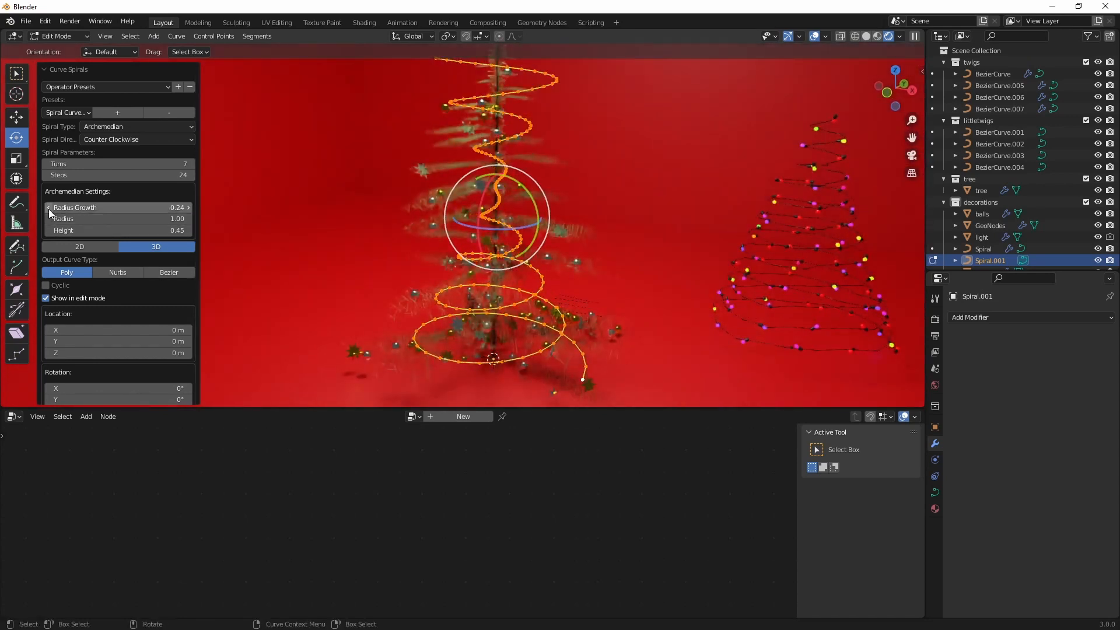
pyautogui.click(48, 208)
pyautogui.click(49, 208)
pyautogui.click(49, 208)
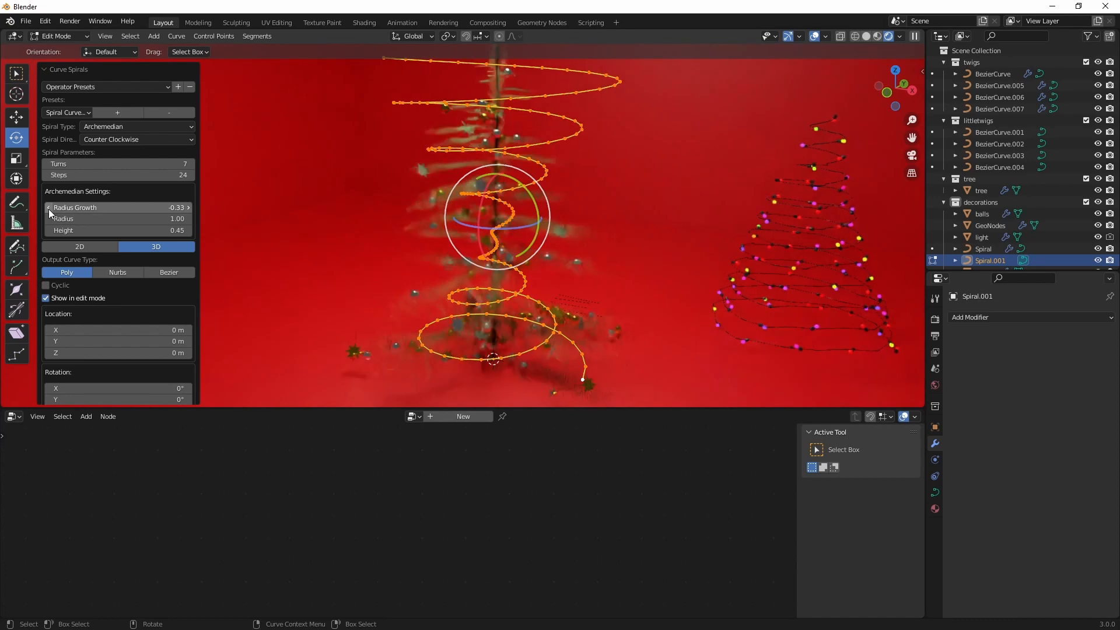
pyautogui.click(48, 208)
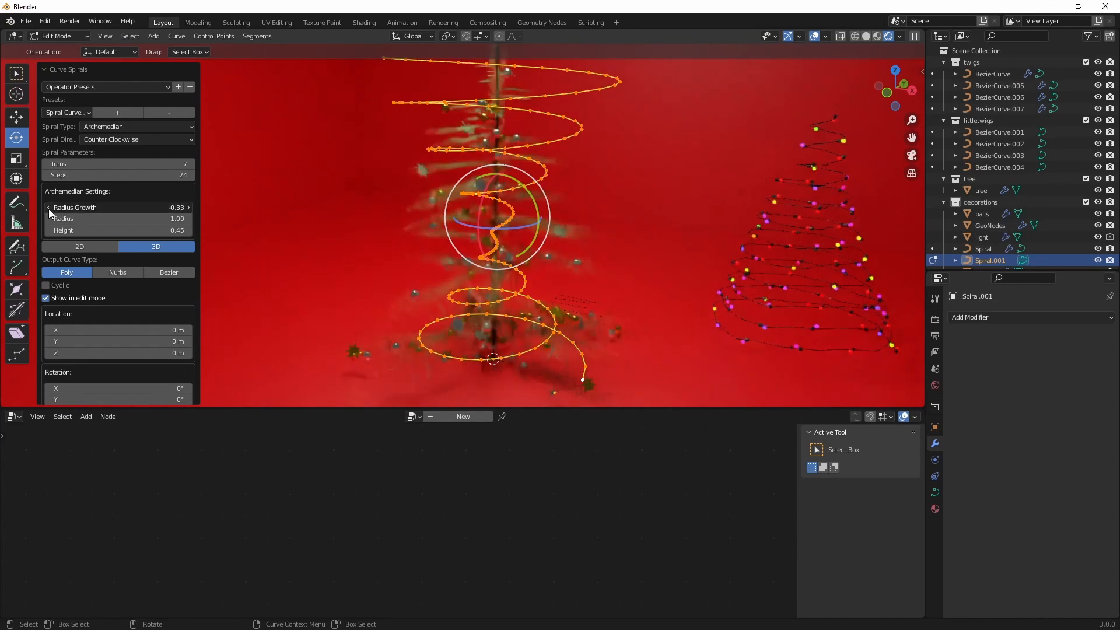
# Set the spiral's radius growth to -0.12 so that it tapers along the tree.
pyautogui.click(190, 208)
pyautogui.click(190, 207)
pyautogui.click(191, 207)
pyautogui.click(190, 208)
pyautogui.click(190, 207)
pyautogui.click(190, 207)
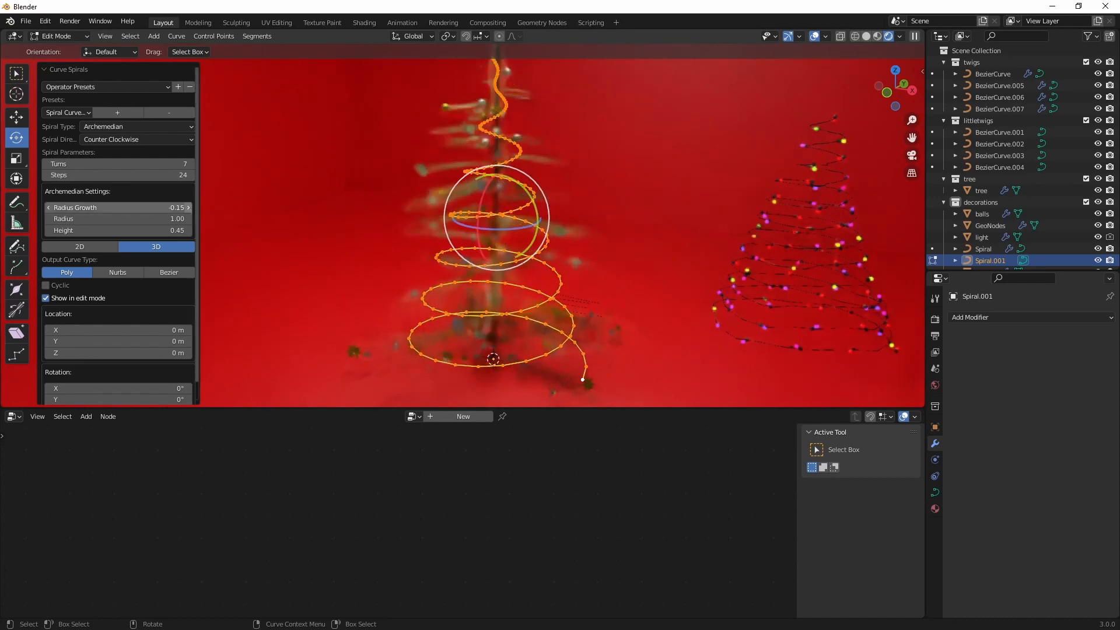
# Check the spiral around the tree in Material Preview shading and return it to Object Mode.
pyautogui.moveTo(496, 233); pyautogui.dragTo(562, 214, button='middle')
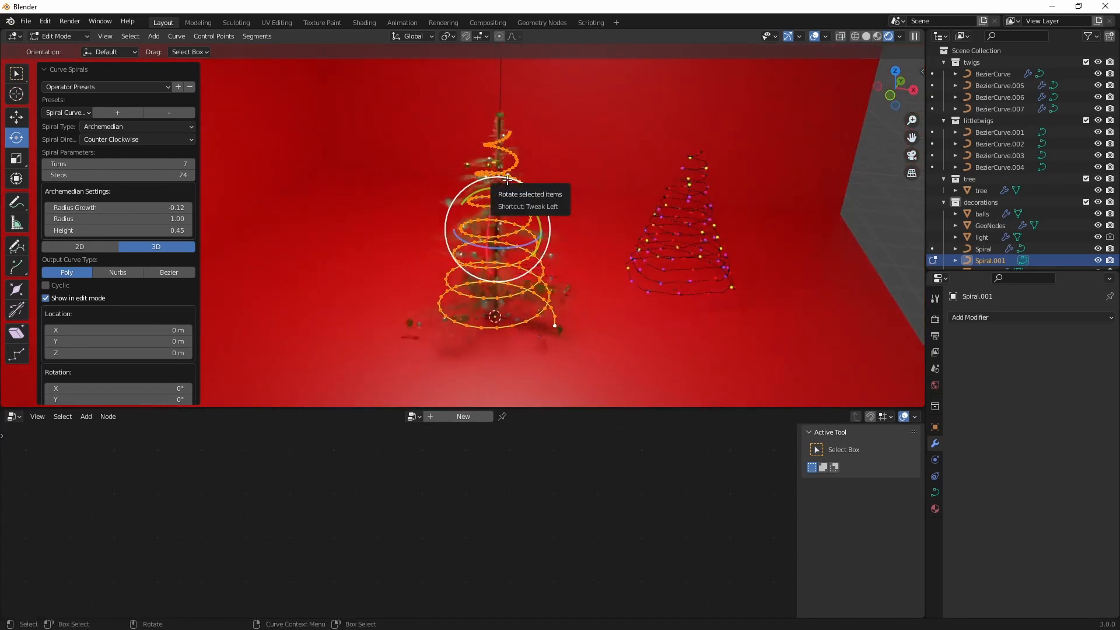
pyautogui.scroll(3, 507, 179)
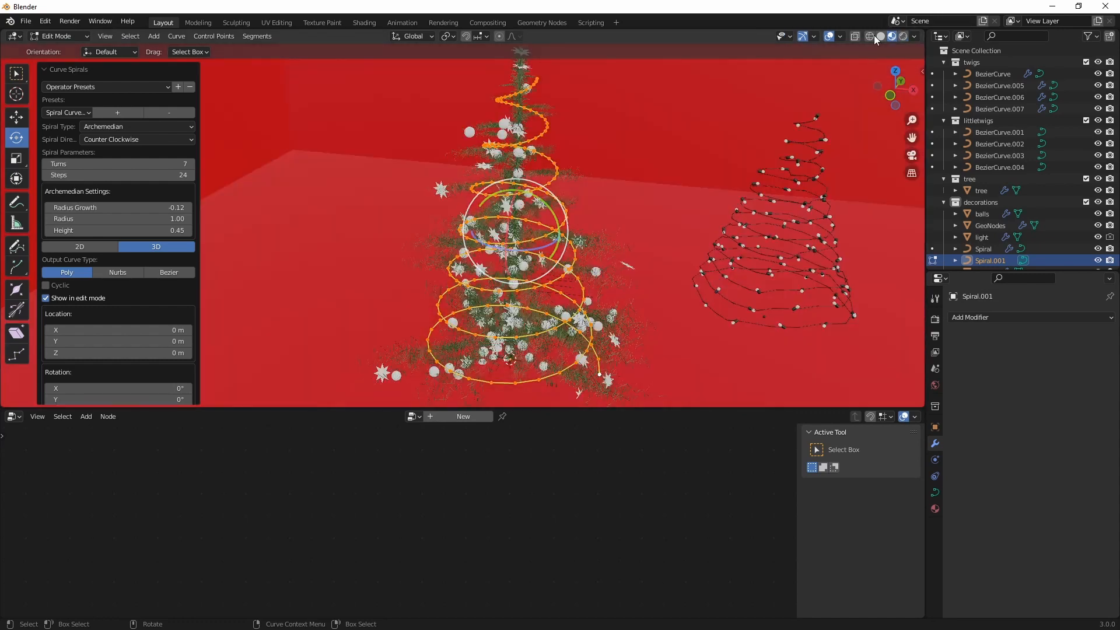
pyautogui.moveTo(562, 158); pyautogui.dragTo(540, 227, button='middle')
pyautogui.press('Tab')
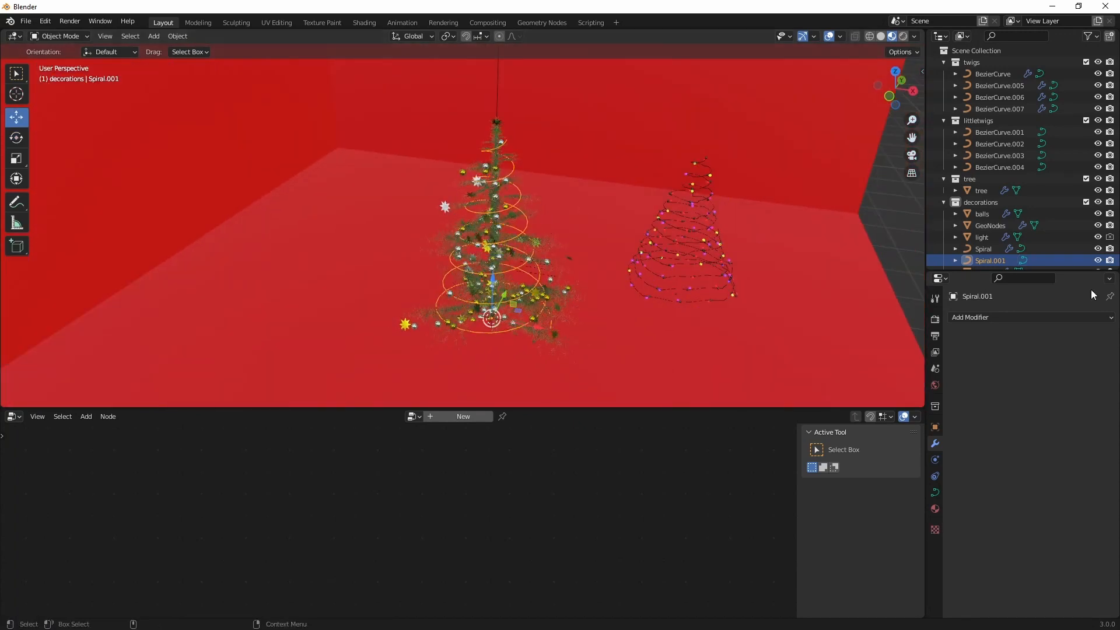
pyautogui.scroll(-2, 986, 250)
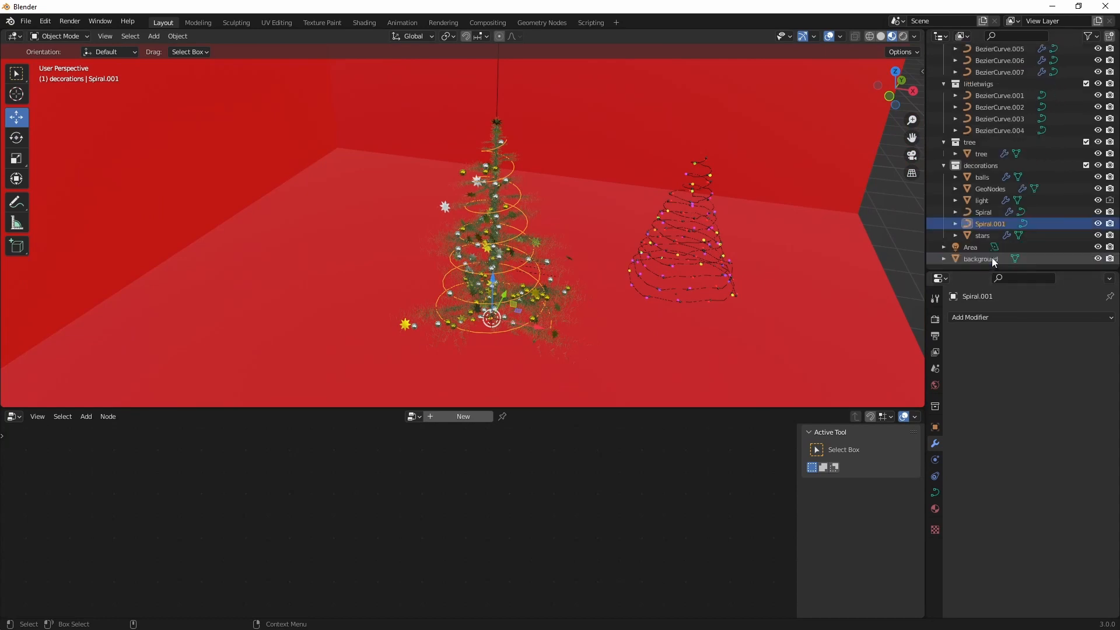
# Create a new collection named example directly under the Scene Collection.
pyautogui.click(984, 212)
pyautogui.keyDown('shift'); pyautogui.click(989, 188); pyautogui.keyUp('shift')
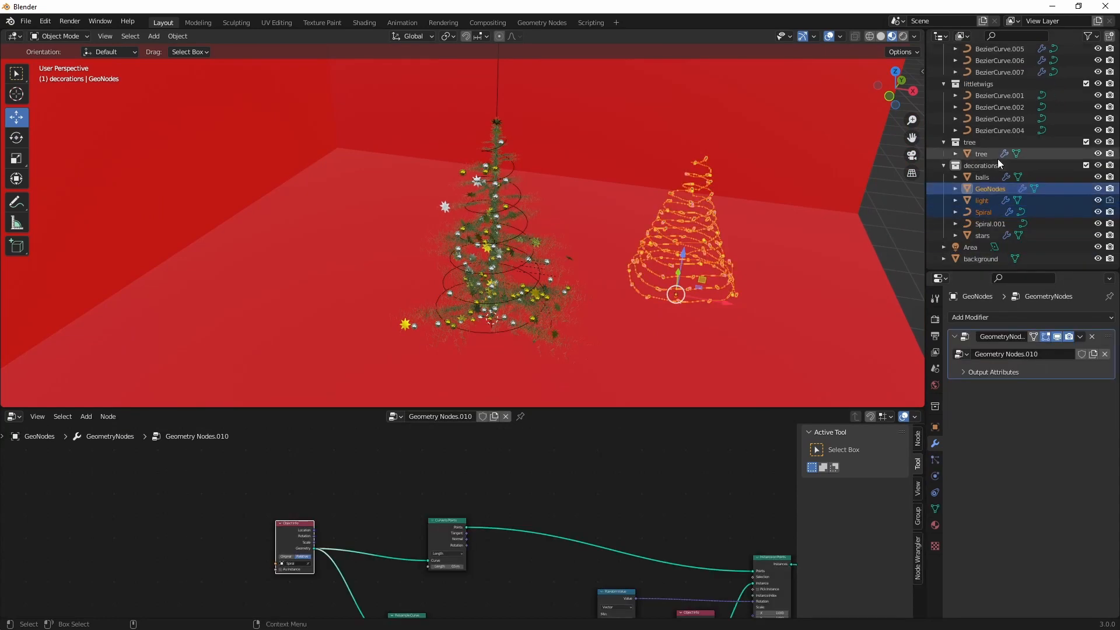
pyautogui.scroll(3, 985, 141)
pyautogui.click(980, 48)
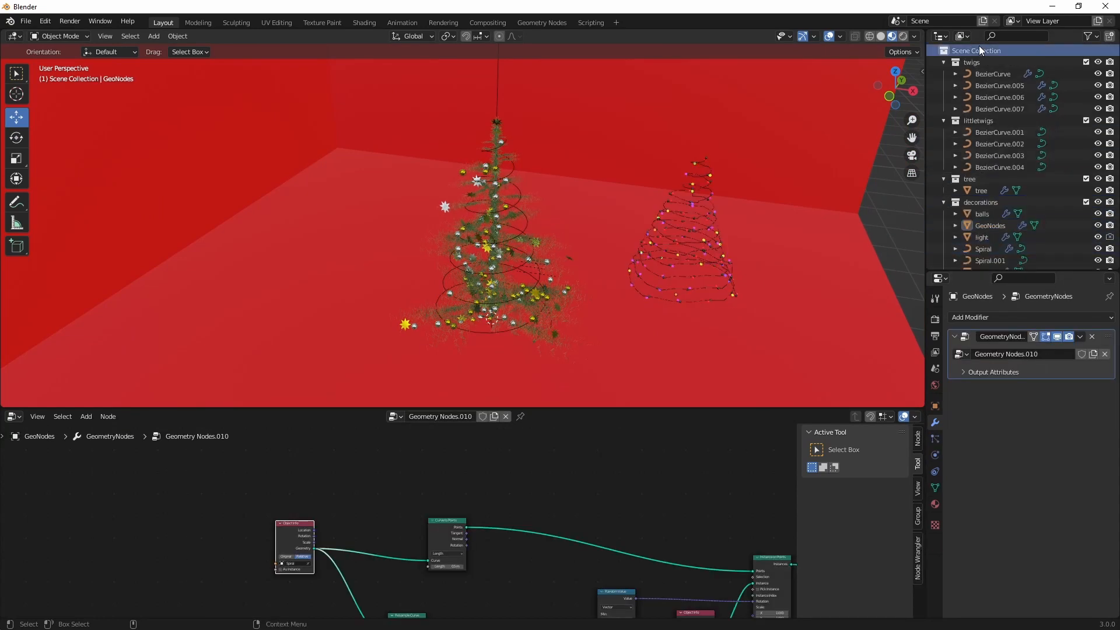
pyautogui.click(1108, 37)
pyautogui.scroll(-3, 957, 196)
pyautogui.click(993, 235)
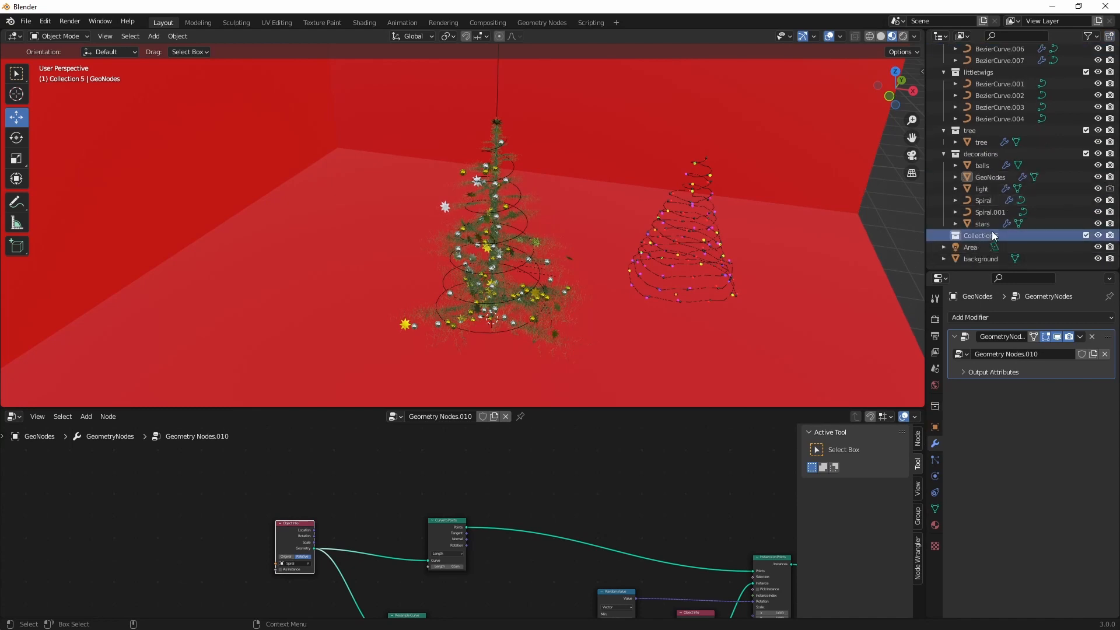
pyautogui.doubleClick(990, 235)
pyautogui.write('exa')
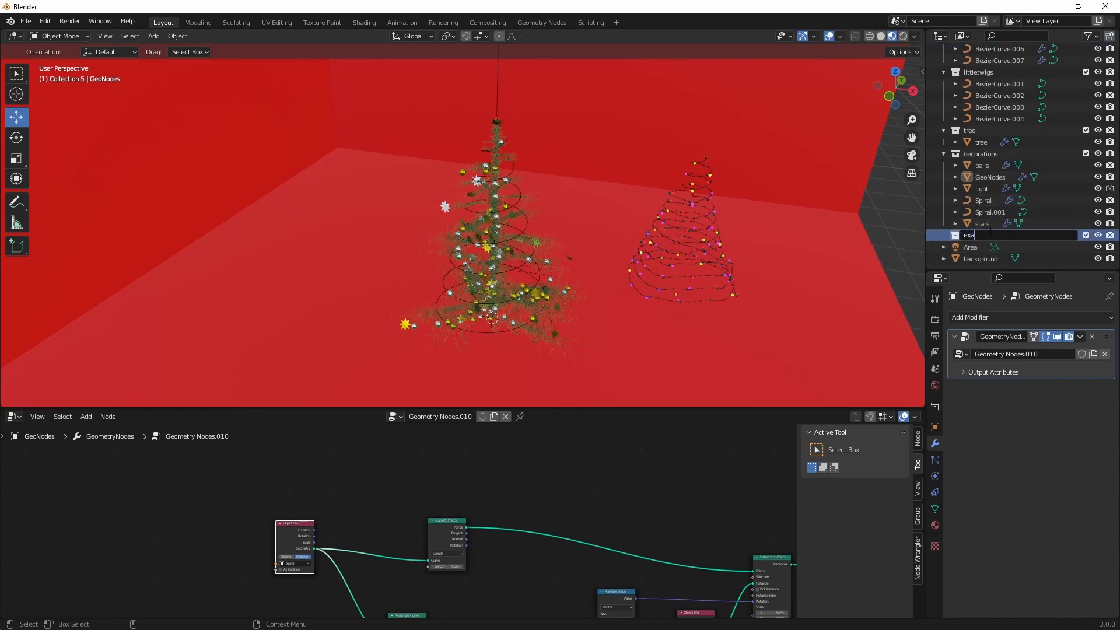
pyautogui.write('mple')
pyautogui.press('Return')
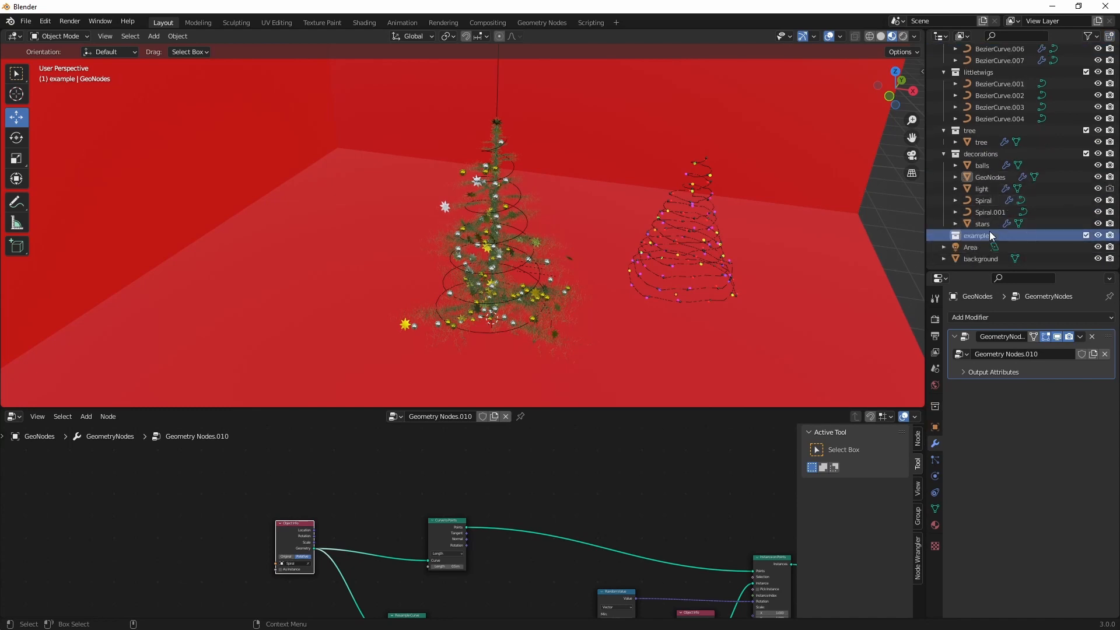
# Move the GeoNodes, light and Spiral objects from the decorations collection into the example collection.
pyautogui.click(987, 197)
pyautogui.keyDown('ctrl'); pyautogui.click(988, 187); pyautogui.keyUp('ctrl')
pyautogui.keyDown('ctrl'); pyautogui.click(990, 178); pyautogui.keyUp('ctrl')
pyautogui.moveTo(995, 189); pyautogui.dragTo(981, 233)
# Add a mesh plane, give it a new geometry node tree and delete its Group Input node.
pyautogui.click(985, 178)
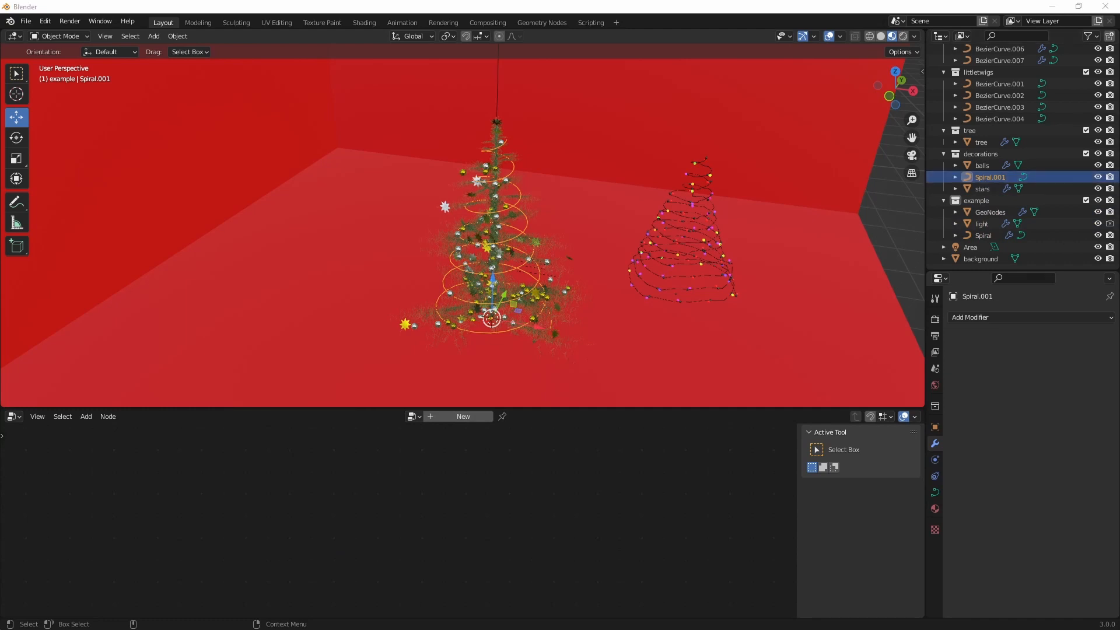
pyautogui.hotkey('shift', 'a')
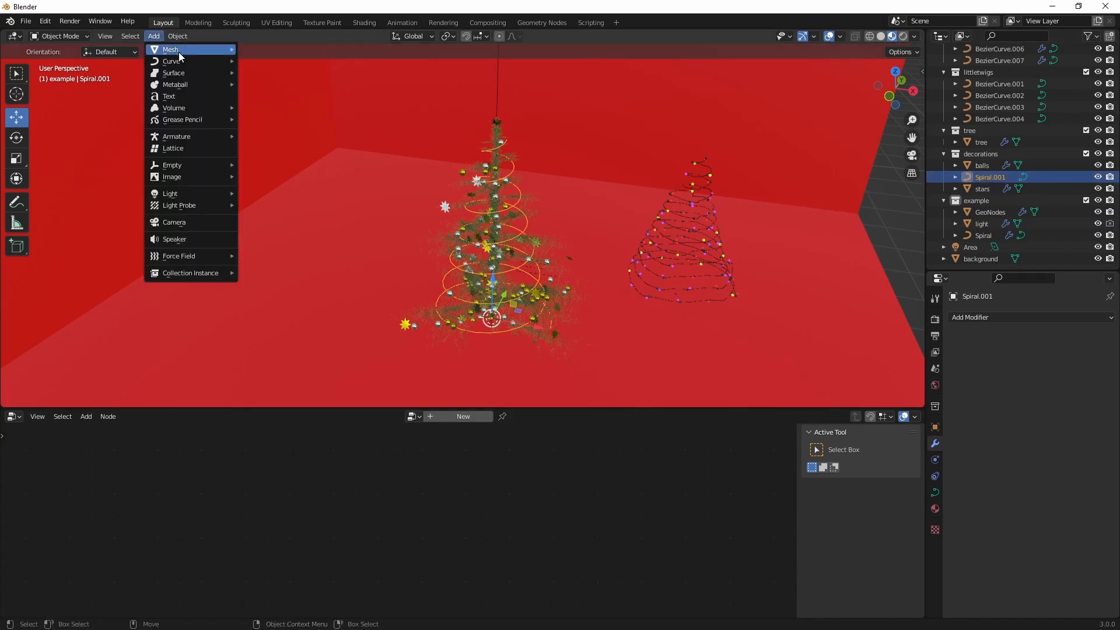
pyautogui.moveTo(178, 51)
pyautogui.click(278, 48)
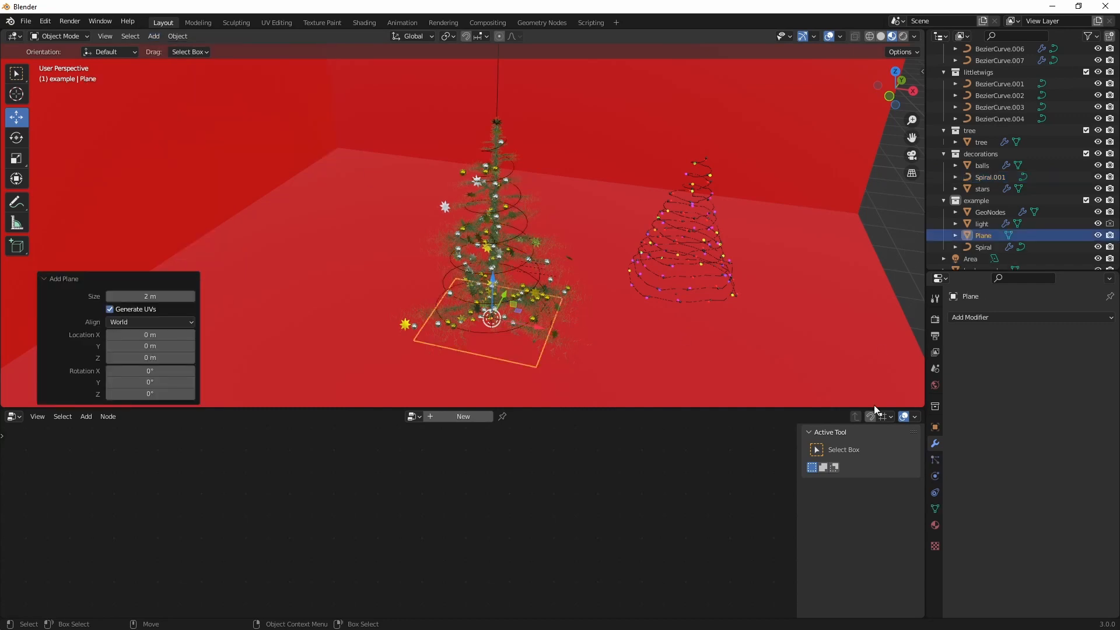
pyautogui.click(467, 415)
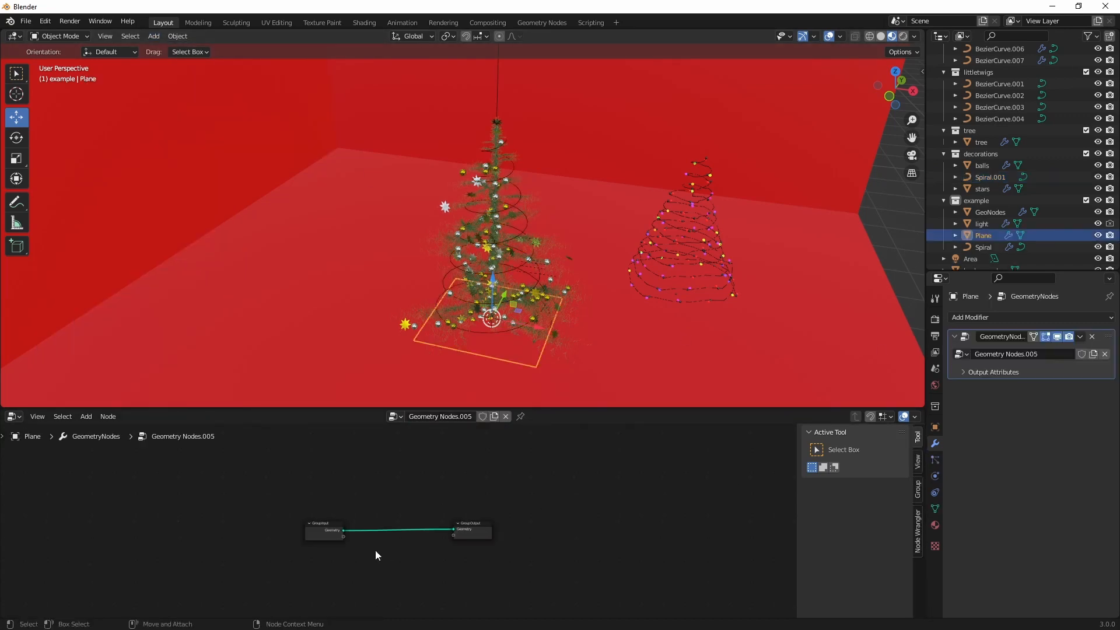
pyautogui.click(324, 529)
pyautogui.press('x')
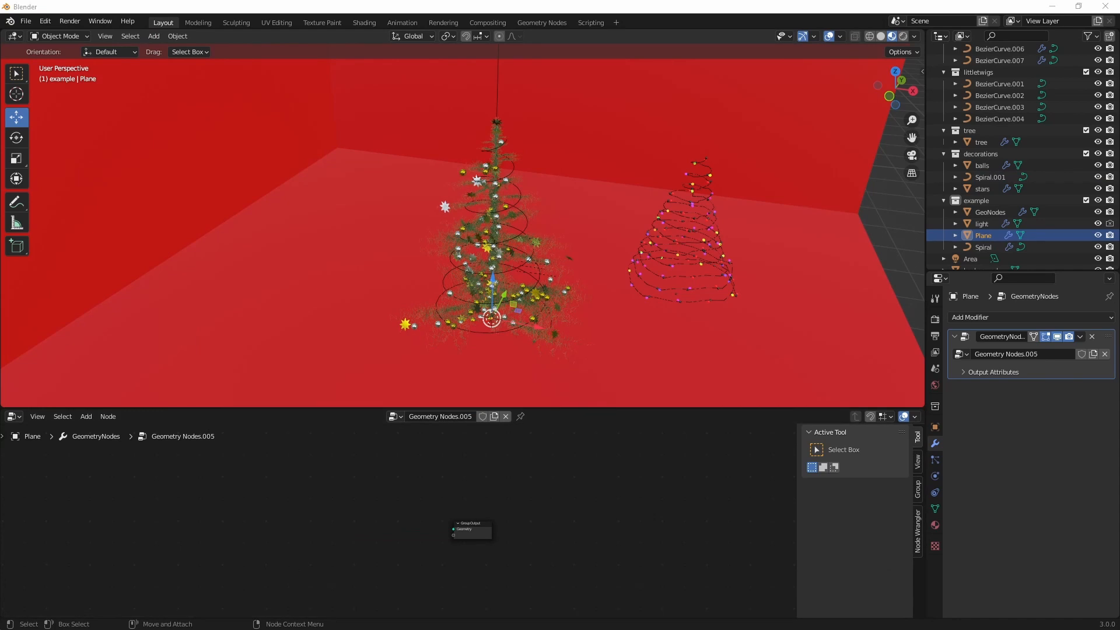
# Add an Object Info node to the plane's node tree and assign the Spiral object to it.
pyautogui.scroll(4, 348, 528)
pyautogui.hotkey('shift', 'a')
pyautogui.click(352, 519)
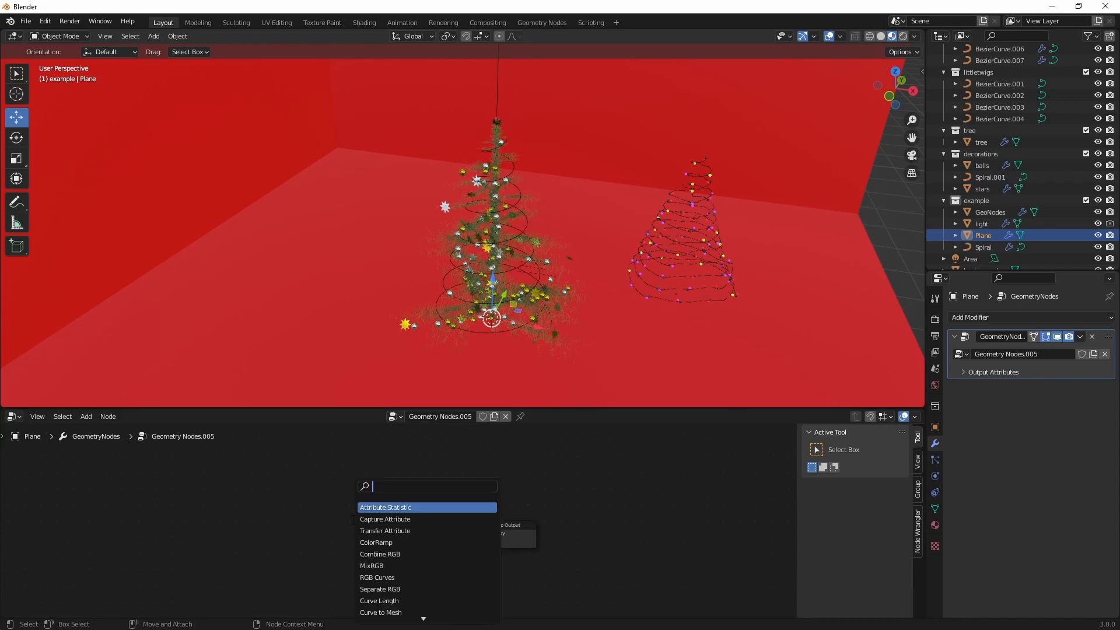
pyautogui.write('obj')
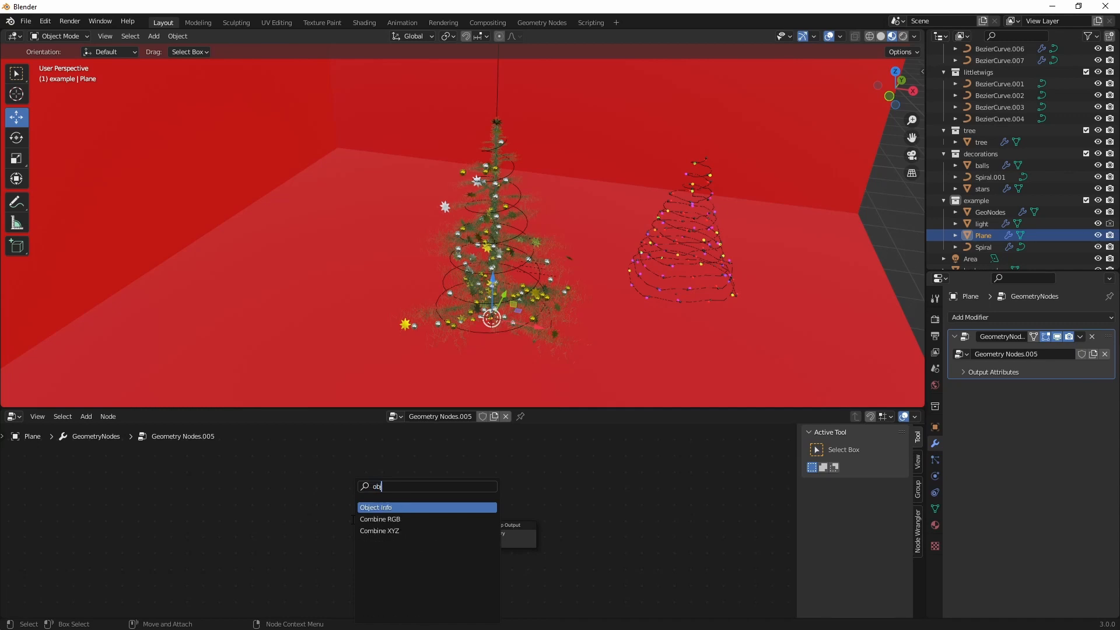
pyautogui.press('Return')
pyautogui.click(351, 519)
pyautogui.moveTo(400, 534); pyautogui.dragTo(268, 503)
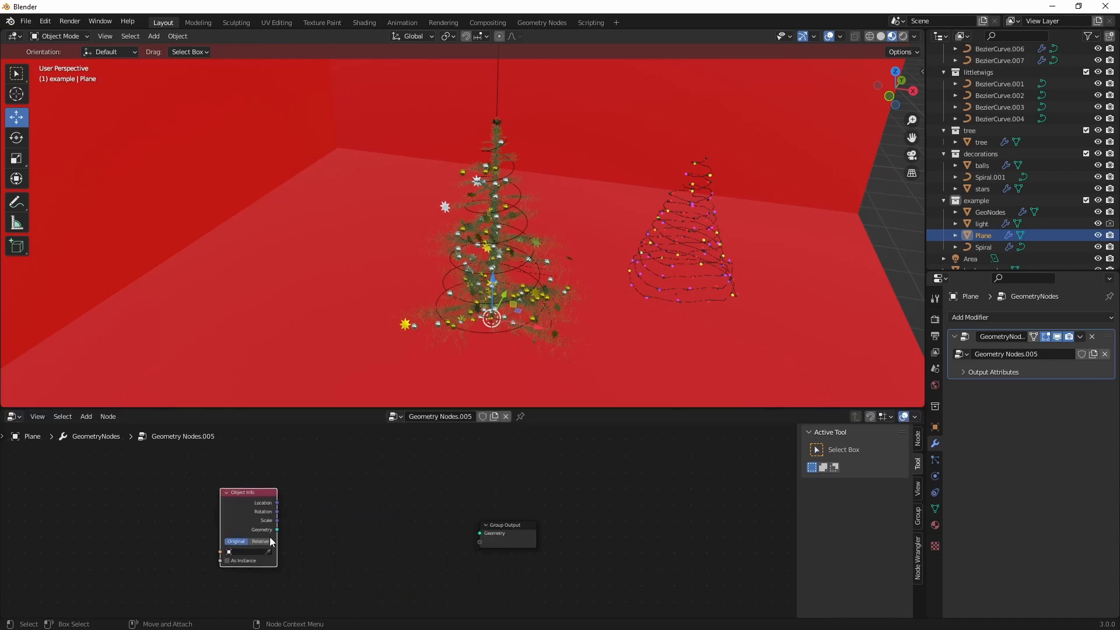
pyautogui.click(270, 551)
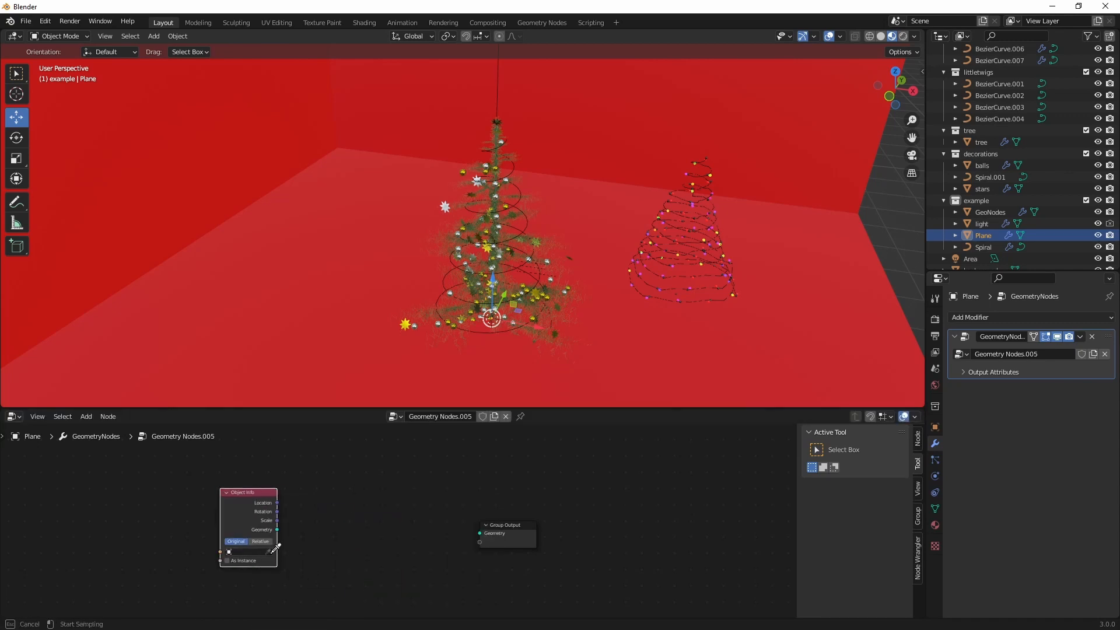
pyautogui.click(993, 244)
pyautogui.moveTo(236, 508); pyautogui.dragTo(200, 506)
# Add a Curve to Points node and feed the Object Info node's Geometry into its Curve input.
pyautogui.click(280, 498)
pyautogui.hotkey('shift', 'a')
pyautogui.write('s')
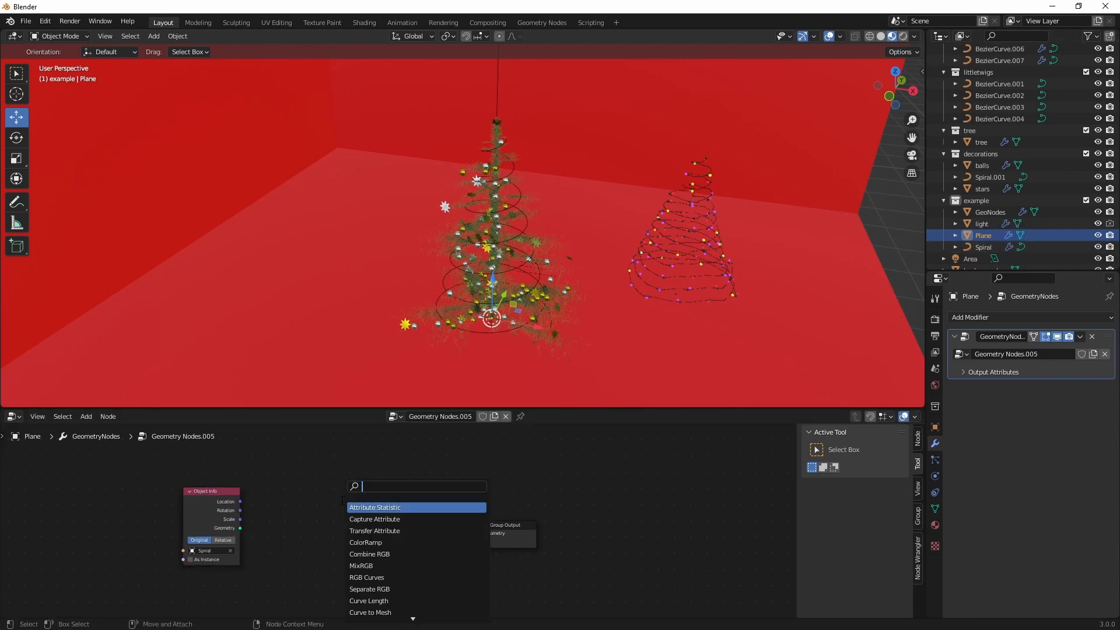
pyautogui.write('points from')
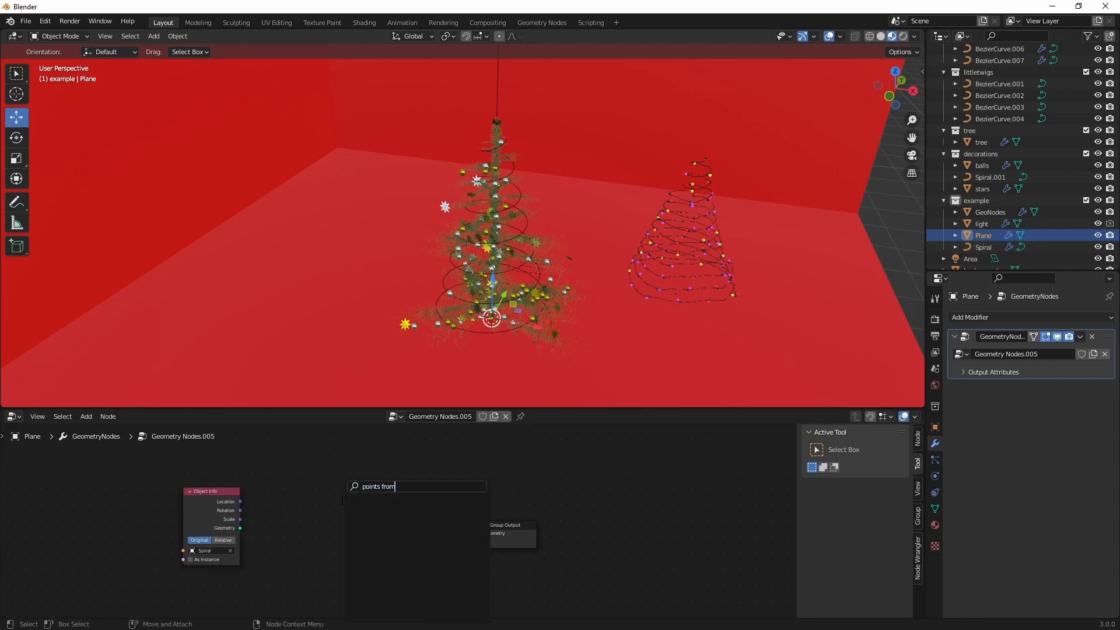
pyautogui.hotkey('ctrl', 'a')
pyautogui.write('curv')
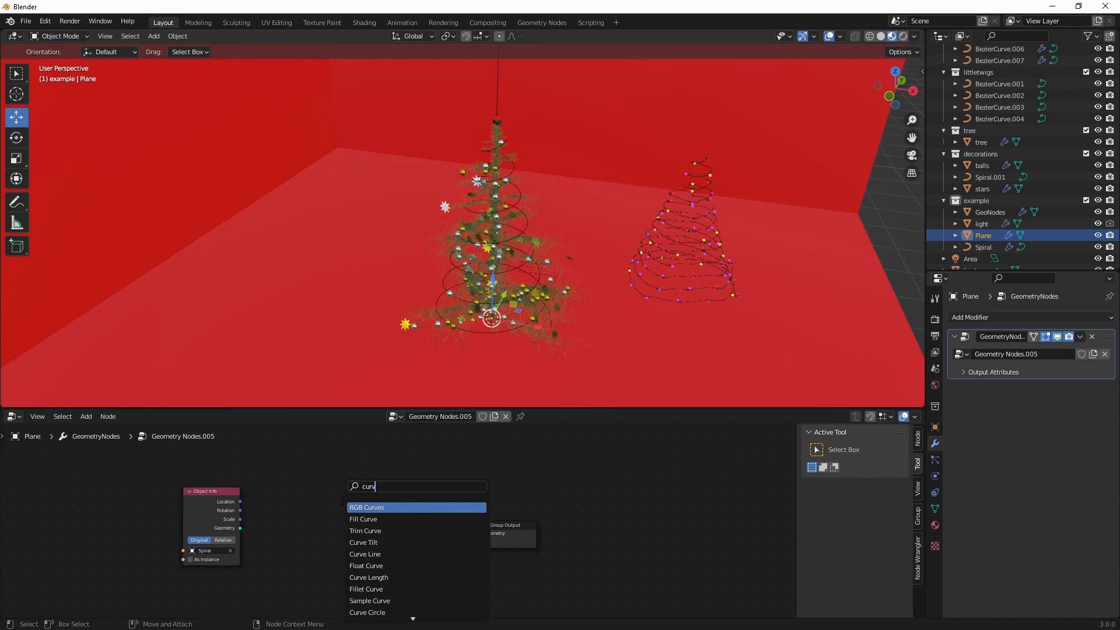
pyautogui.write('e point')
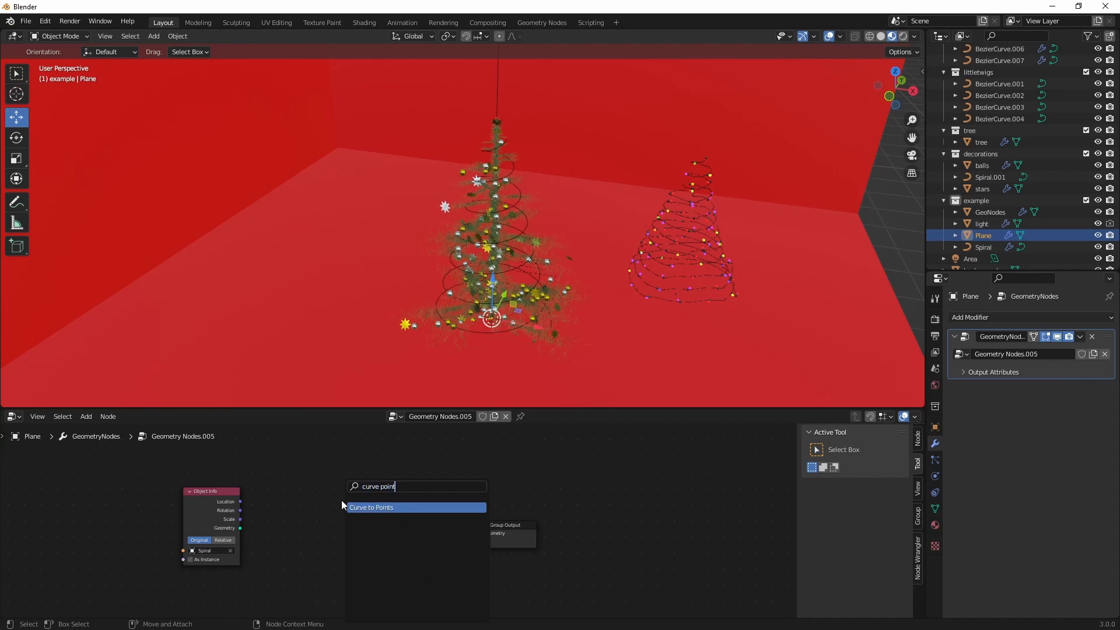
pyautogui.press('Return')
pyautogui.click(360, 499)
pyautogui.moveTo(239, 528); pyautogui.dragTo(368, 546)
pyautogui.moveTo(380, 488); pyautogui.dragTo(367, 473)
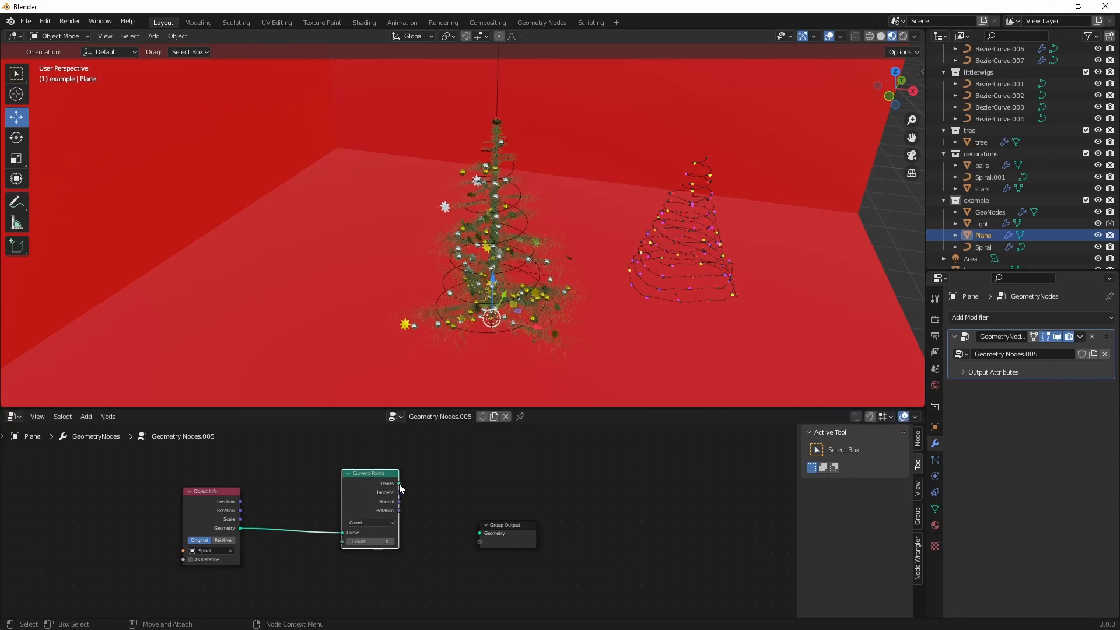
# Insert an Instance on Points node that takes the Curve to Points output and feeds the Group Output.
pyautogui.moveTo(529, 524); pyautogui.dragTo(743, 486)
pyautogui.hotkey('shift', 'a')
pyautogui.write('s')
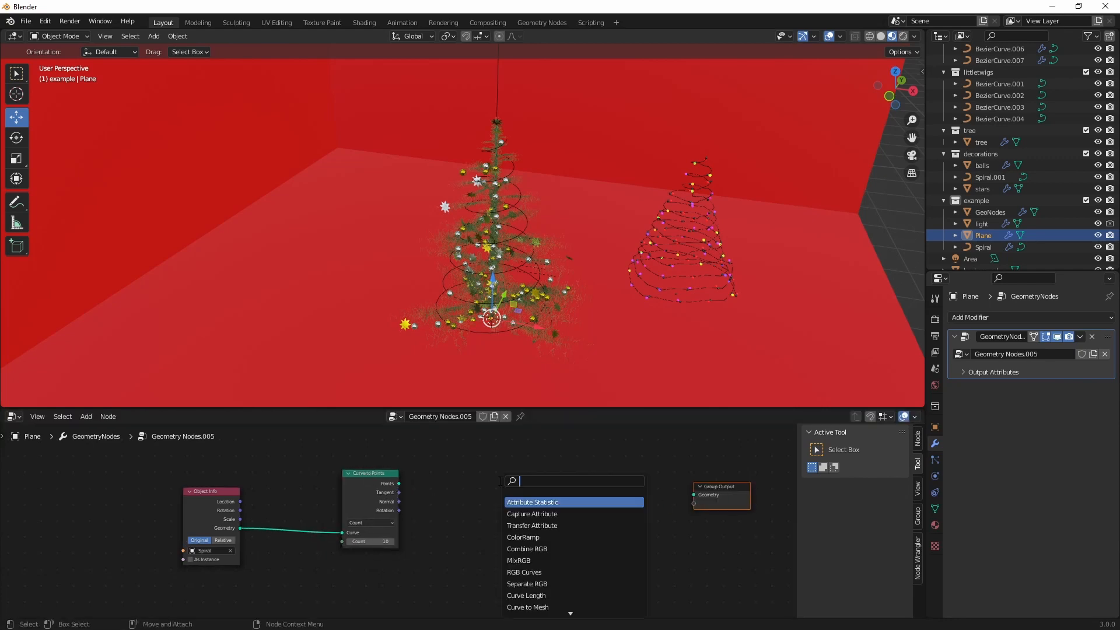
pyautogui.write('instance on p')
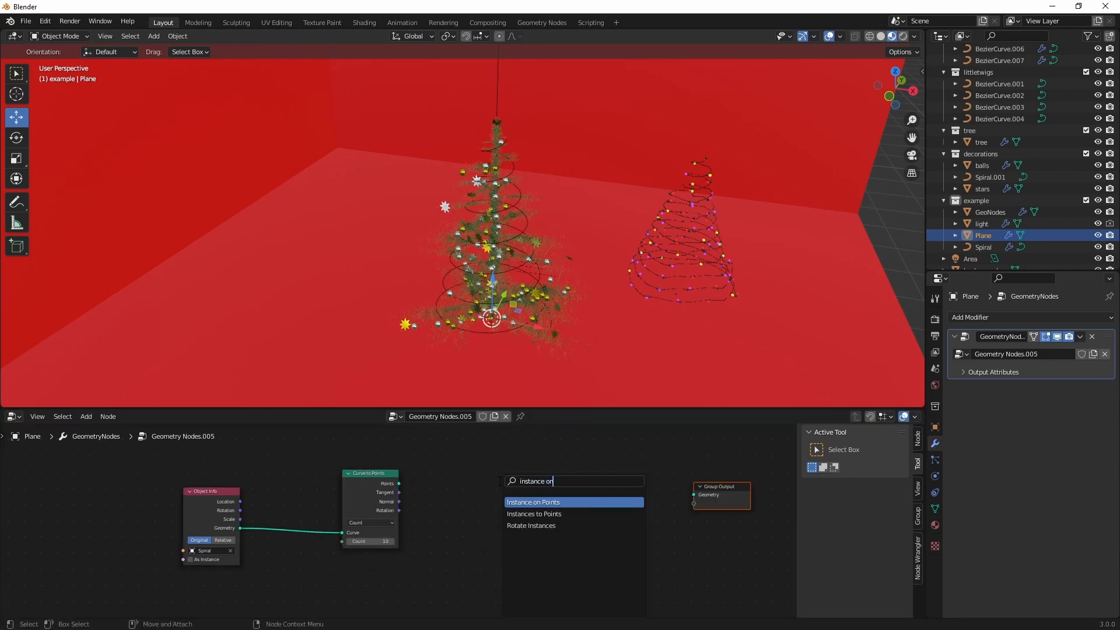
pyautogui.press('Return')
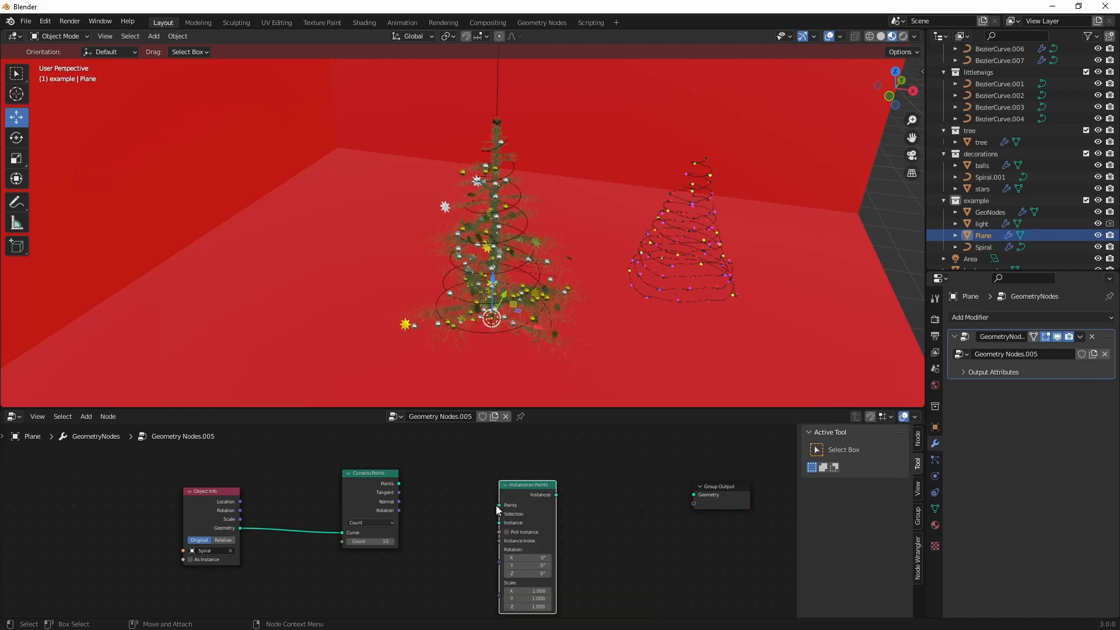
pyautogui.moveTo(499, 505); pyautogui.dragTo(398, 483)
pyautogui.moveTo(513, 484); pyautogui.dragTo(693, 494)
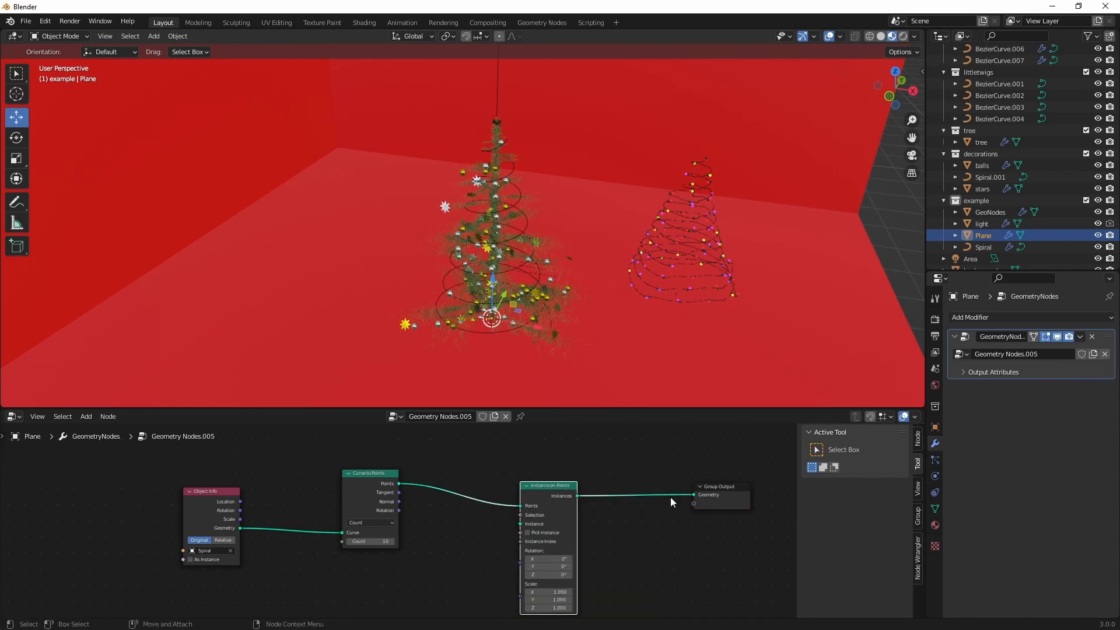
# Add a second Object Info node with the light object and connect its Geometry to the Instance input.
pyautogui.hotkey('shift', 'a')
pyautogui.press('s')
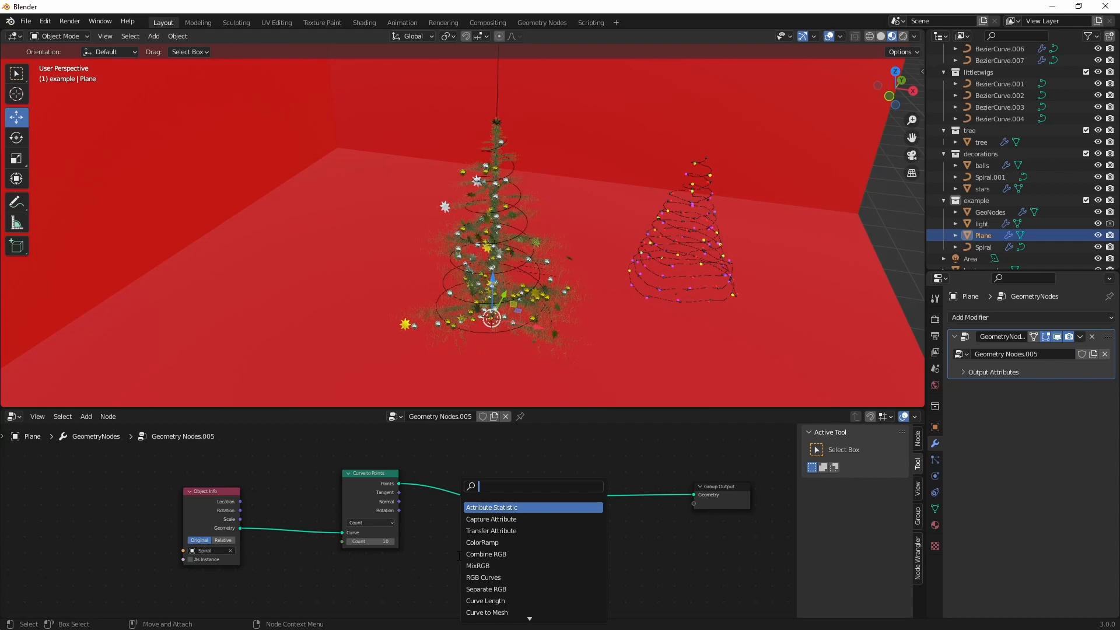
pyautogui.write('obj in')
pyautogui.press('Return')
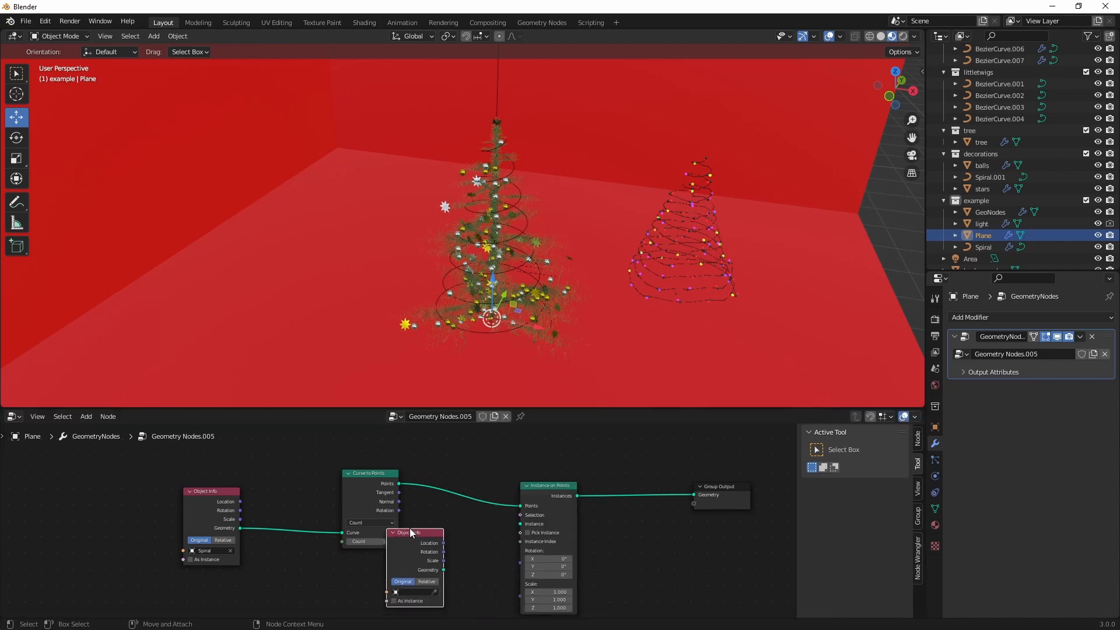
pyautogui.moveTo(440, 585); pyautogui.dragTo(440, 554, button='middle')
pyautogui.click(432, 561)
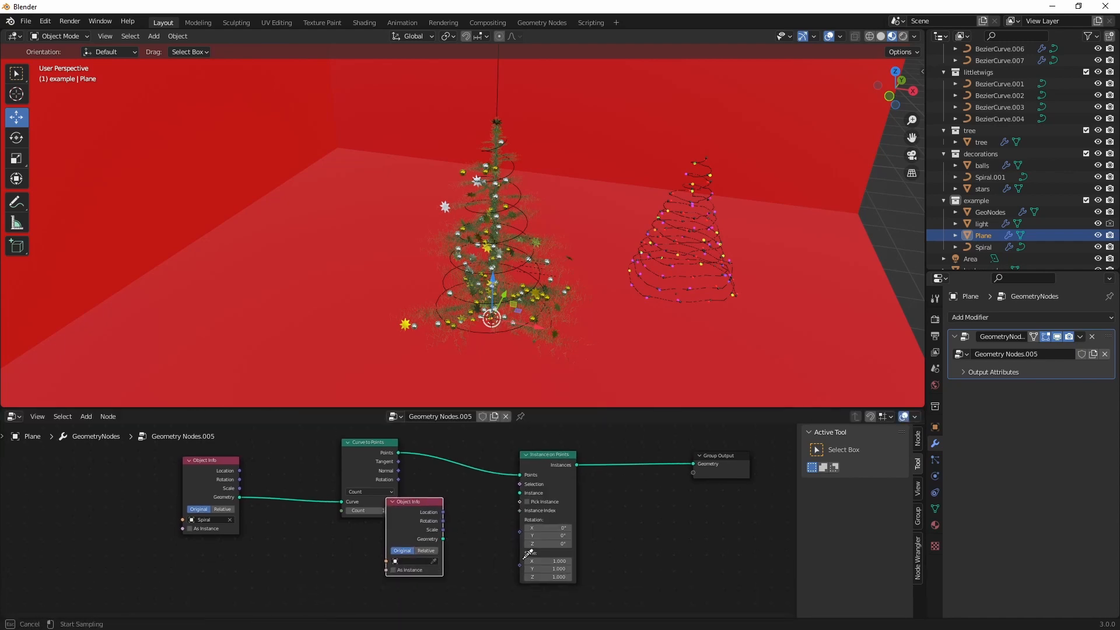
pyautogui.click(1012, 223)
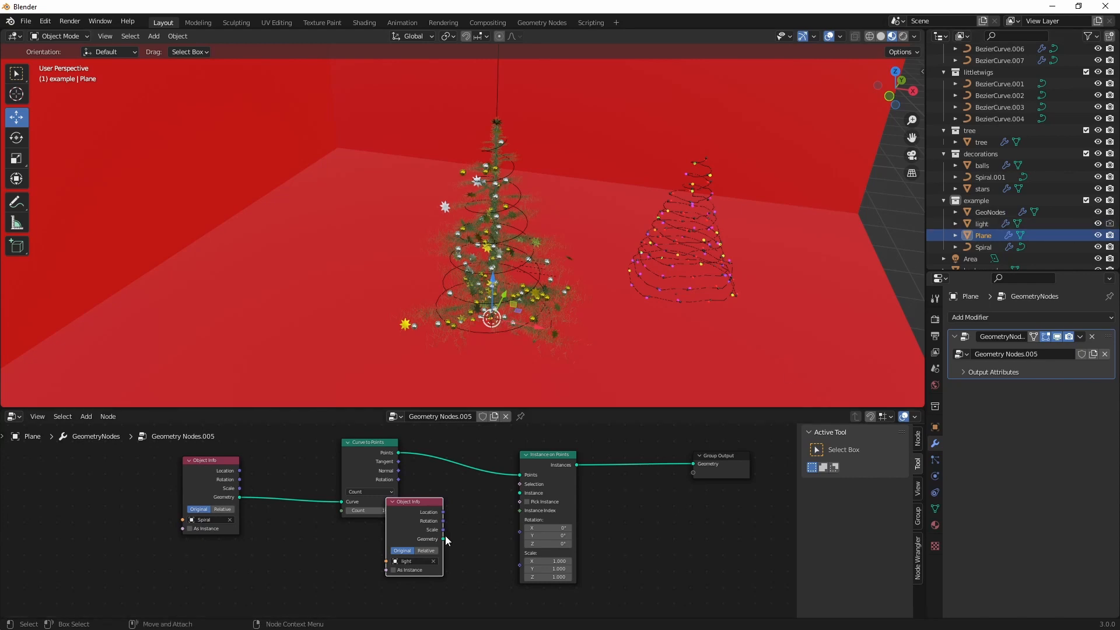
pyautogui.moveTo(444, 539); pyautogui.dragTo(519, 494)
pyautogui.moveTo(414, 509); pyautogui.dragTo(407, 544)
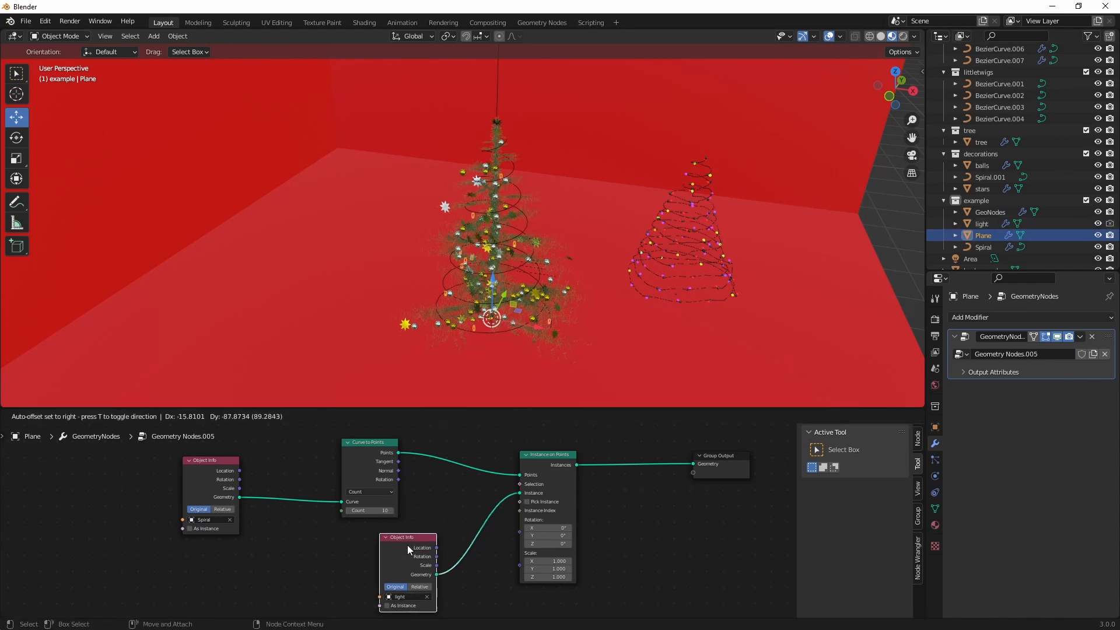
# Set the light's Object Info node to Relative and compare where the instances sit on the two trees.
pyautogui.scroll(3, 503, 285)
pyautogui.scroll(2, 502, 284)
pyautogui.moveTo(502, 284); pyautogui.dragTo(466, 292, button='middle')
pyautogui.click(419, 587)
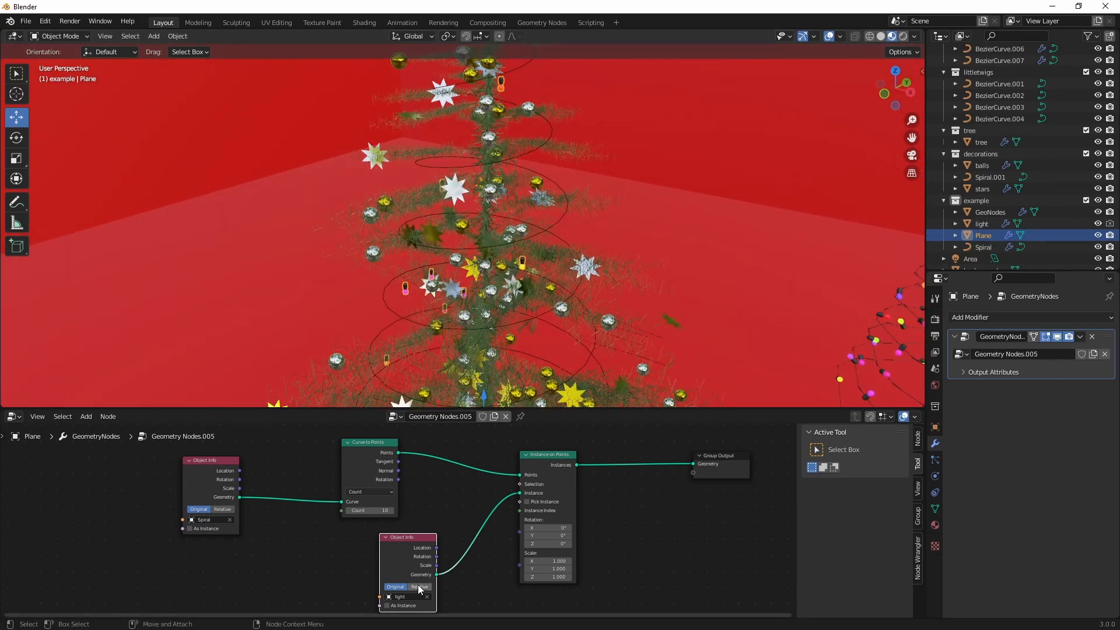
pyautogui.scroll(-8, 450, 334)
pyautogui.scroll(6, 481, 291)
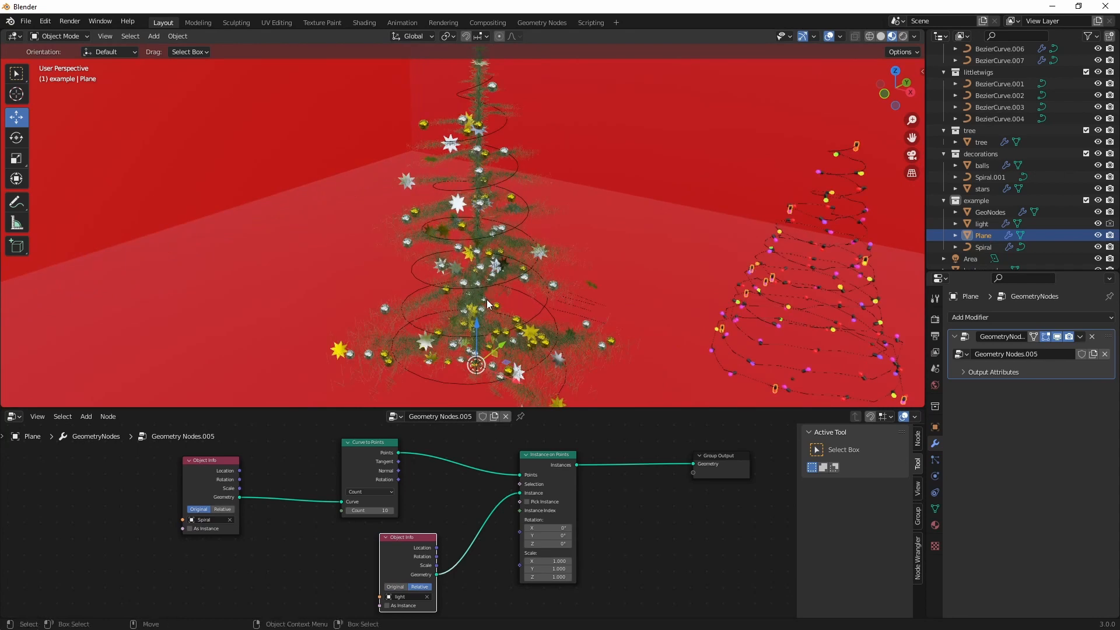
# Replace the curve in the first Object Info node with Spiral.001 and set the node to Relative.
pyautogui.click(230, 519)
pyautogui.click(230, 520)
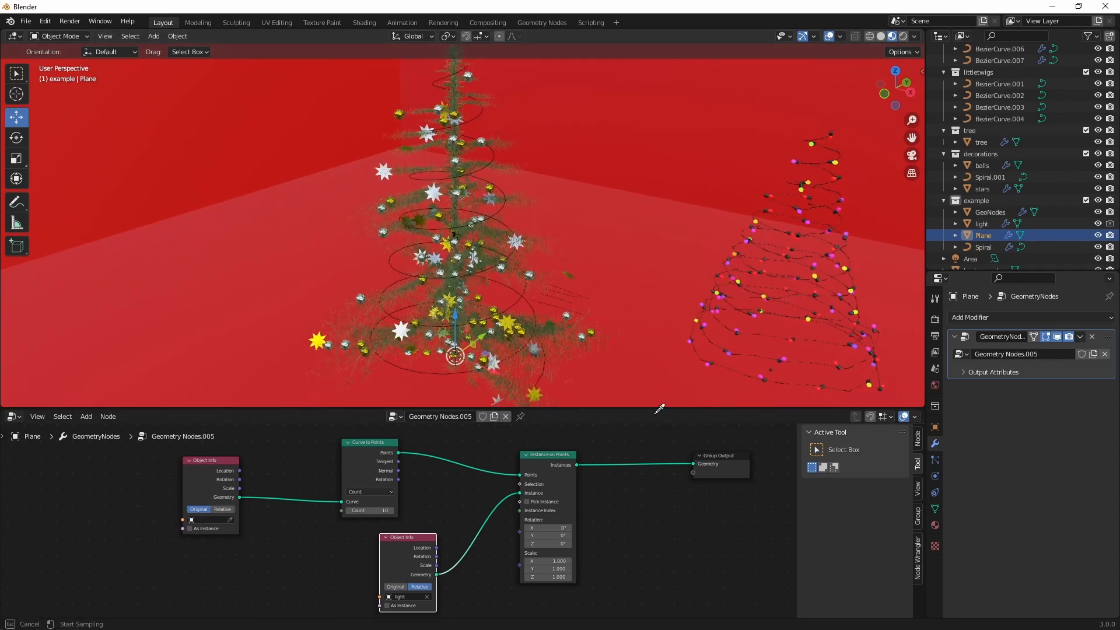
pyautogui.click(991, 176)
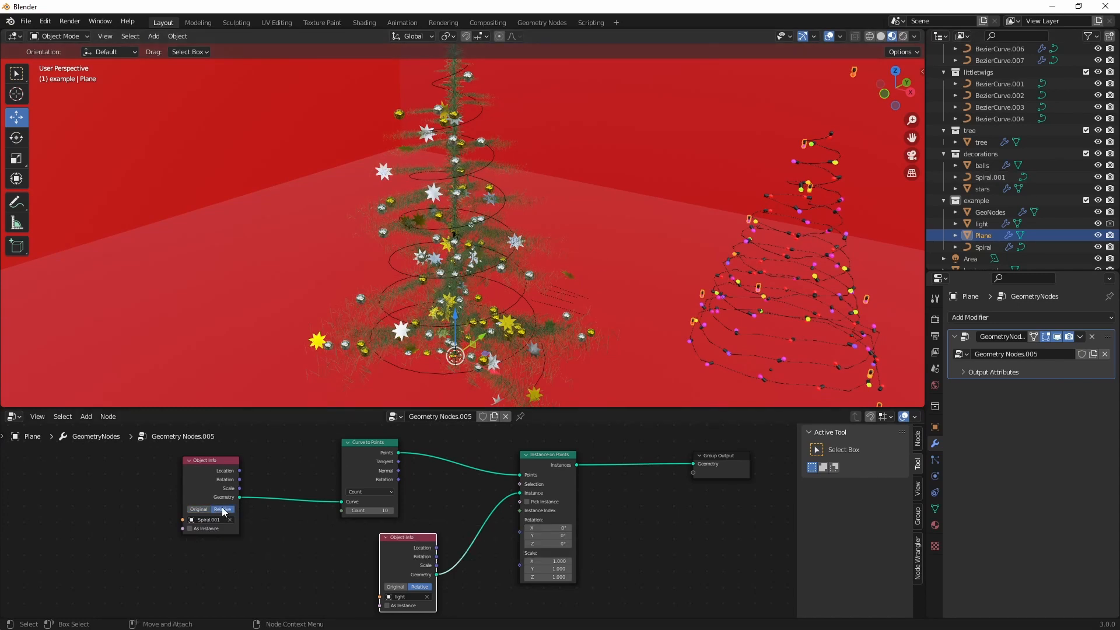
# Move the Plane object from the example collection into decorations and inspect the spiral around the tree.
pyautogui.click(990, 177)
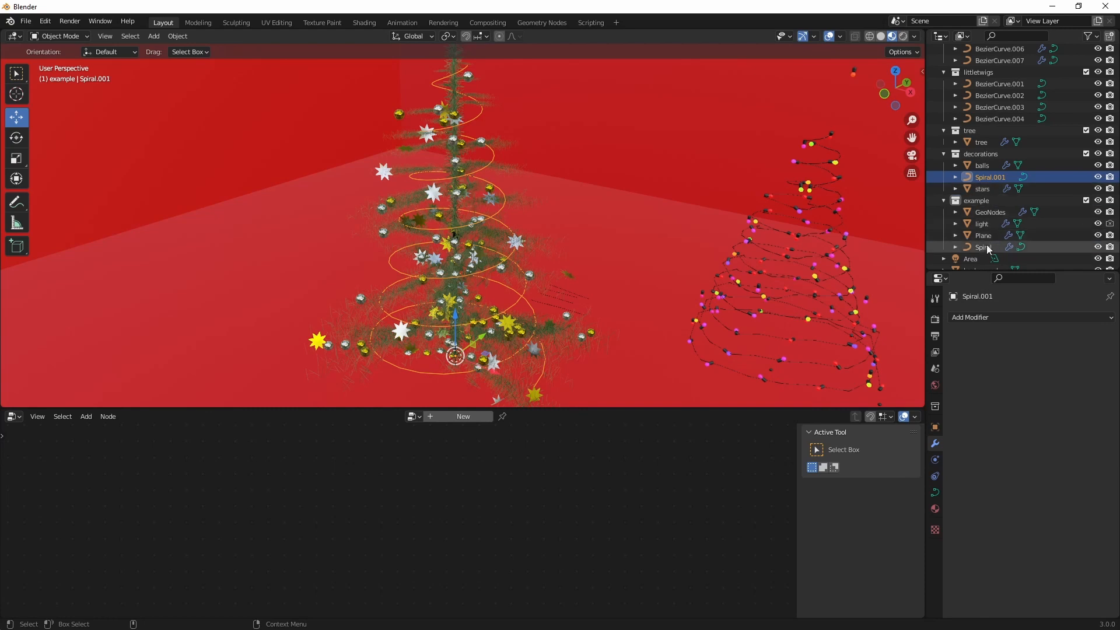
pyautogui.scroll(-1, 991, 250)
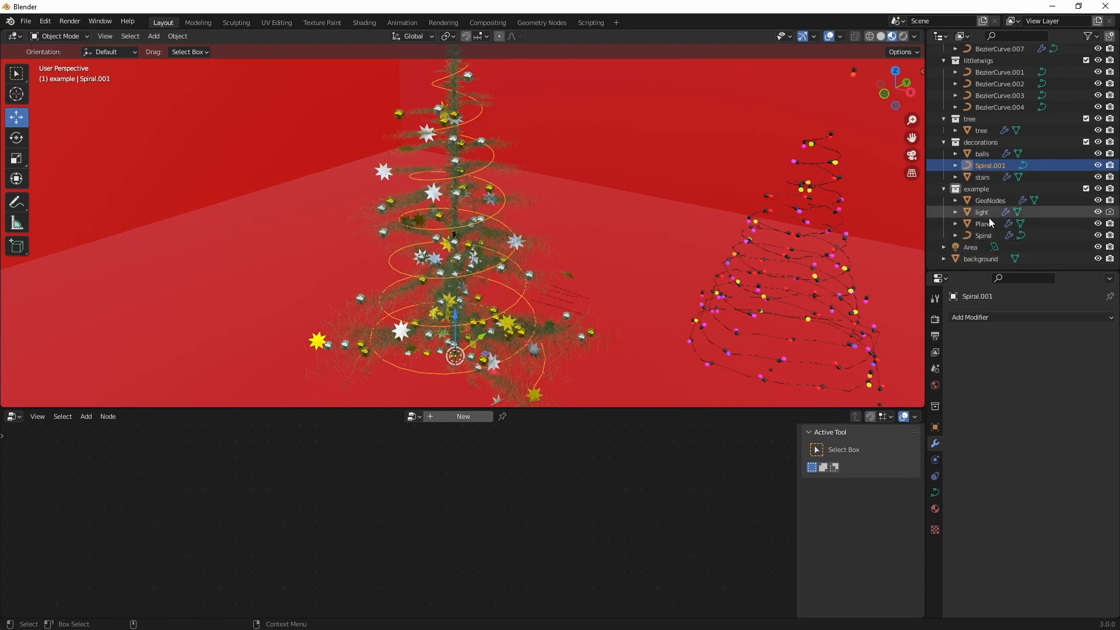
pyautogui.click(990, 224)
pyautogui.moveTo(993, 225); pyautogui.dragTo(986, 174)
pyautogui.scroll(-4, 543, 254)
pyautogui.moveTo(538, 272); pyautogui.dragTo(561, 286, button='middle')
pyautogui.scroll(8, 495, 285)
pyautogui.scroll(-6, 471, 266)
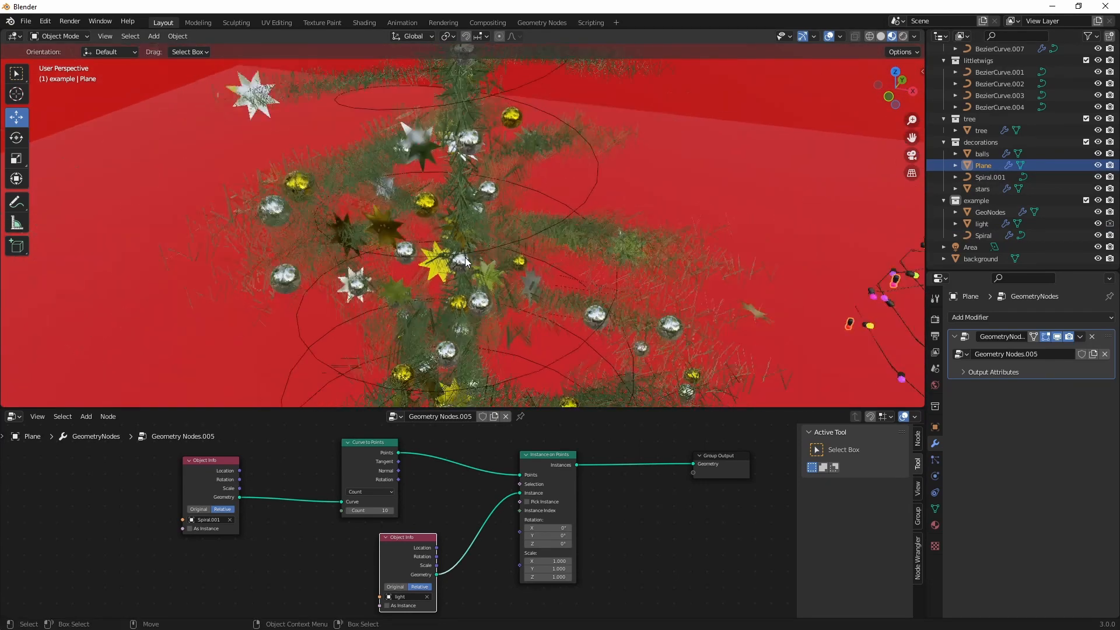
pyautogui.click(992, 212)
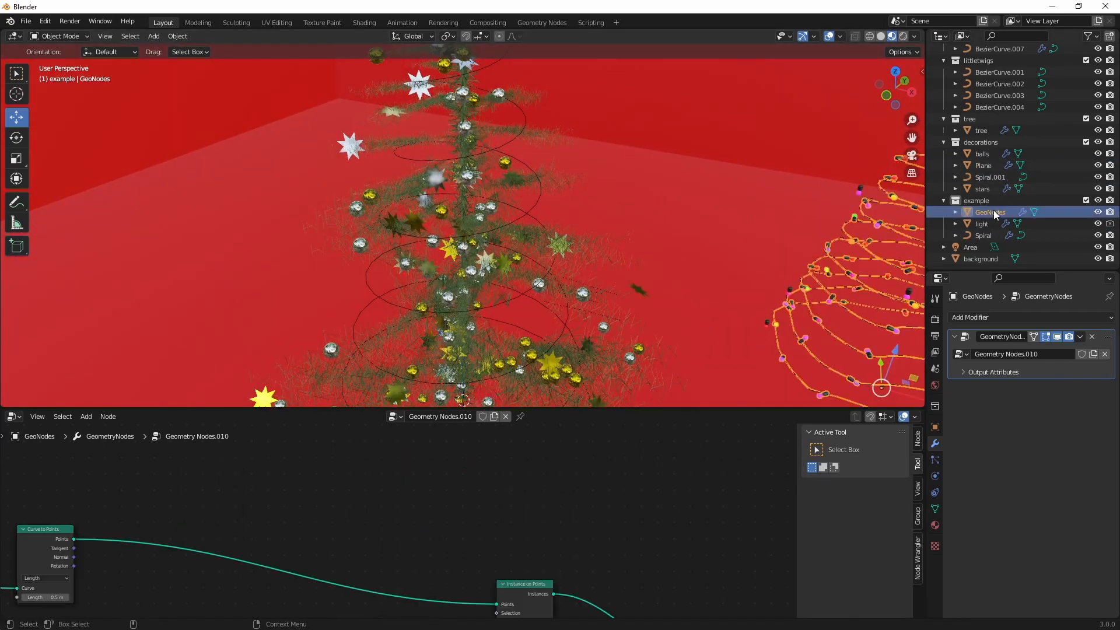
pyautogui.keyDown('shift'); pyautogui.click(989, 236); pyautogui.keyUp('shift')
pyautogui.press('Delete')
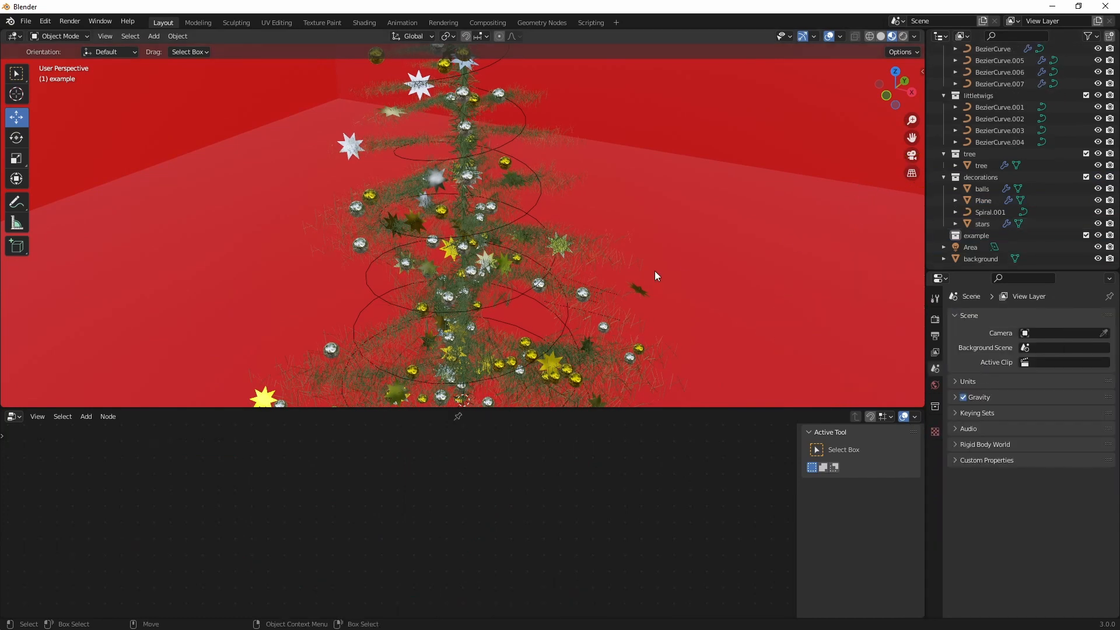
pyautogui.click(989, 212)
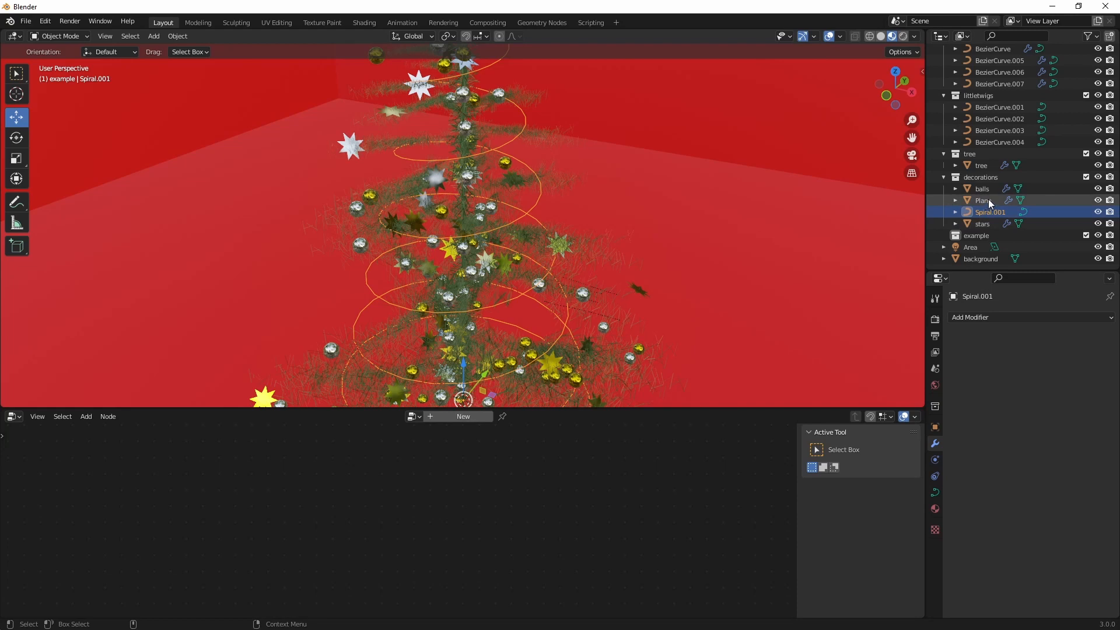
pyautogui.hotkey('ctrl', 'z')
pyautogui.hotkey('ctrl', 'z')
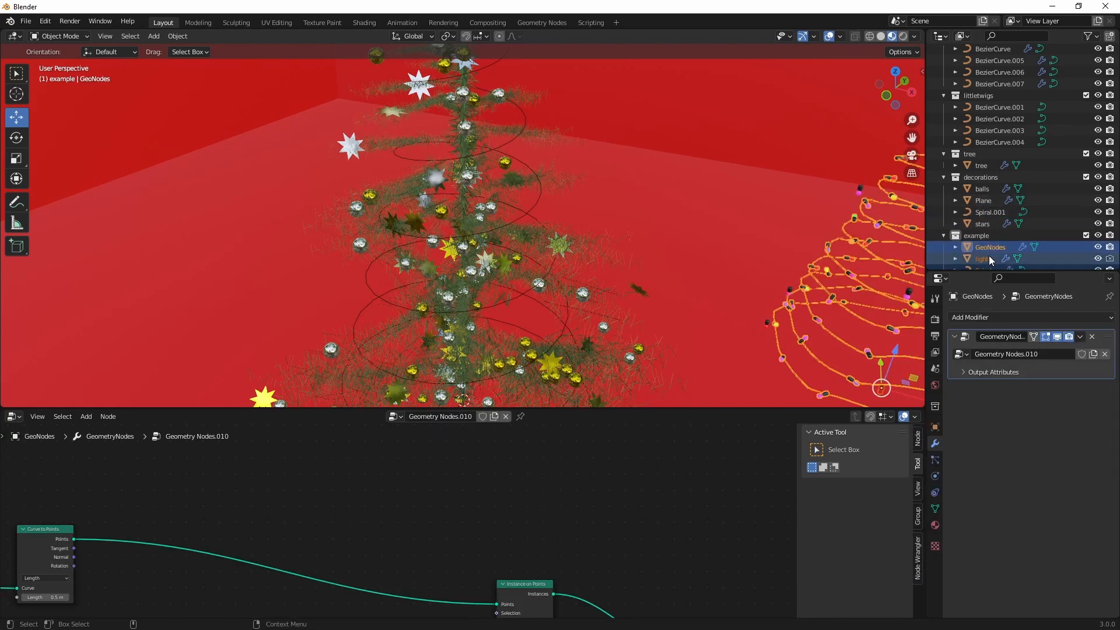
# Move the light object into the decorations collection and rename the Plane object to lights.
pyautogui.moveTo(989, 256); pyautogui.dragTo(992, 205)
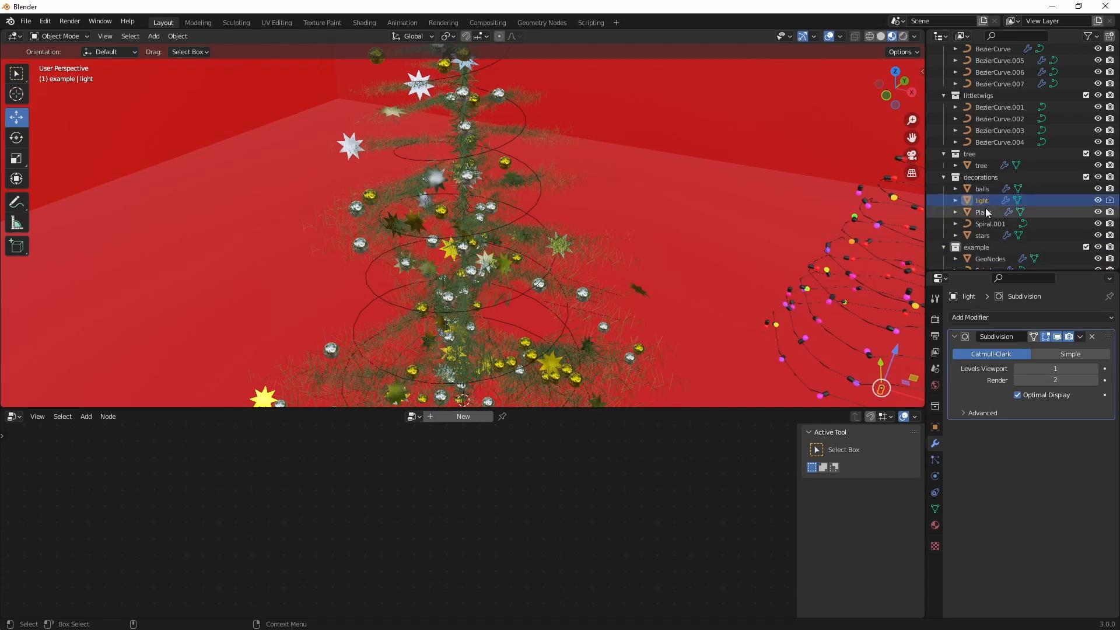
pyautogui.click(992, 224)
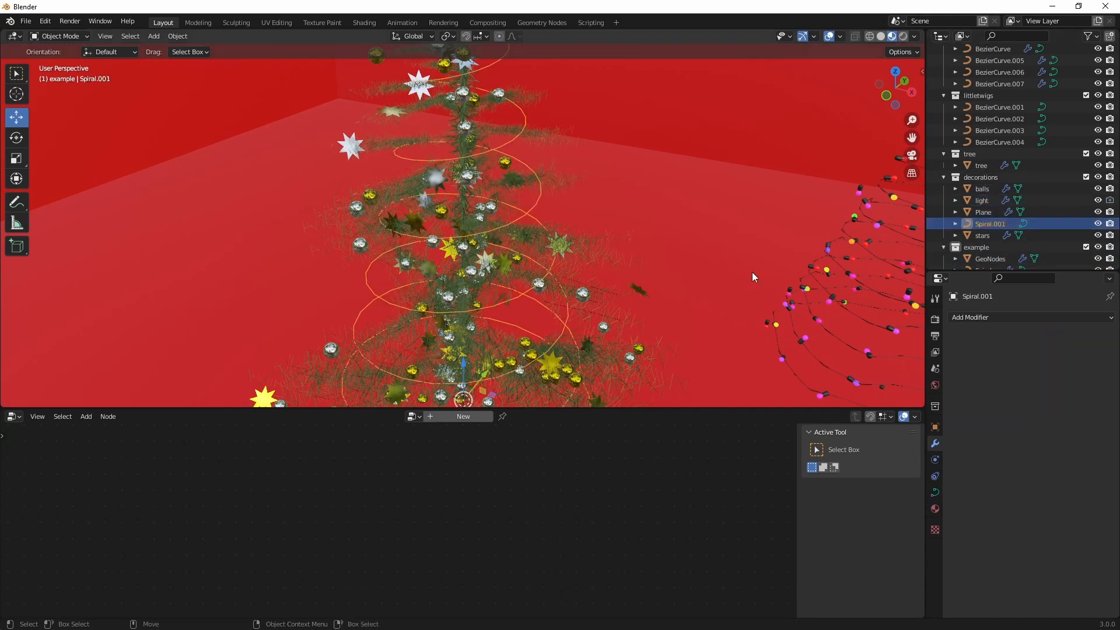
pyautogui.doubleClick(984, 212)
pyautogui.scroll(-2, 996, 209)
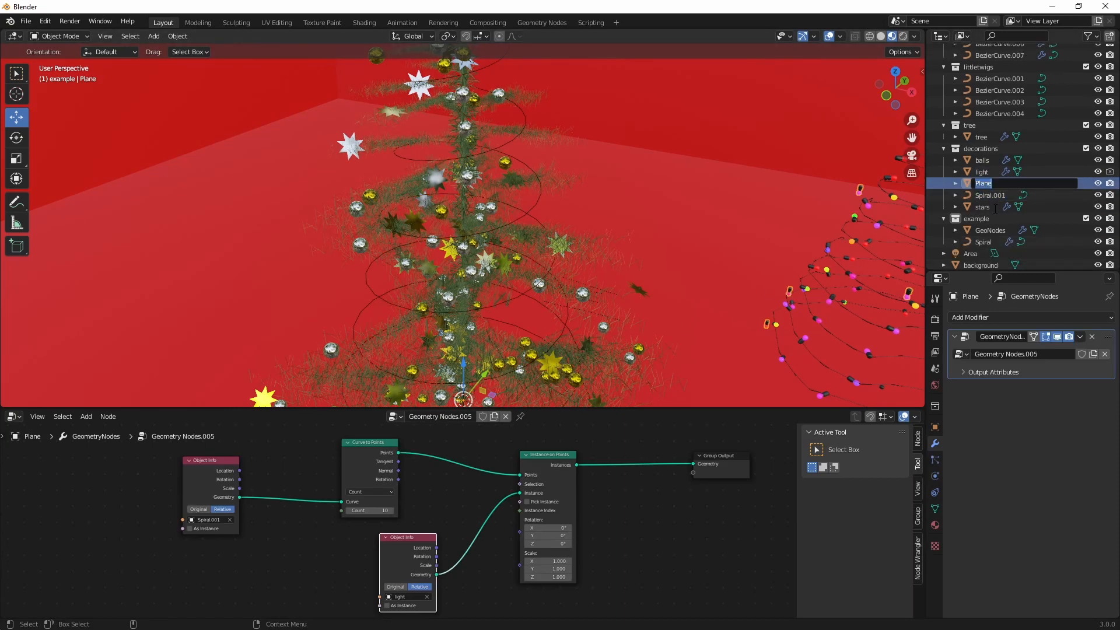
pyautogui.write('lights')
pyautogui.press('Return')
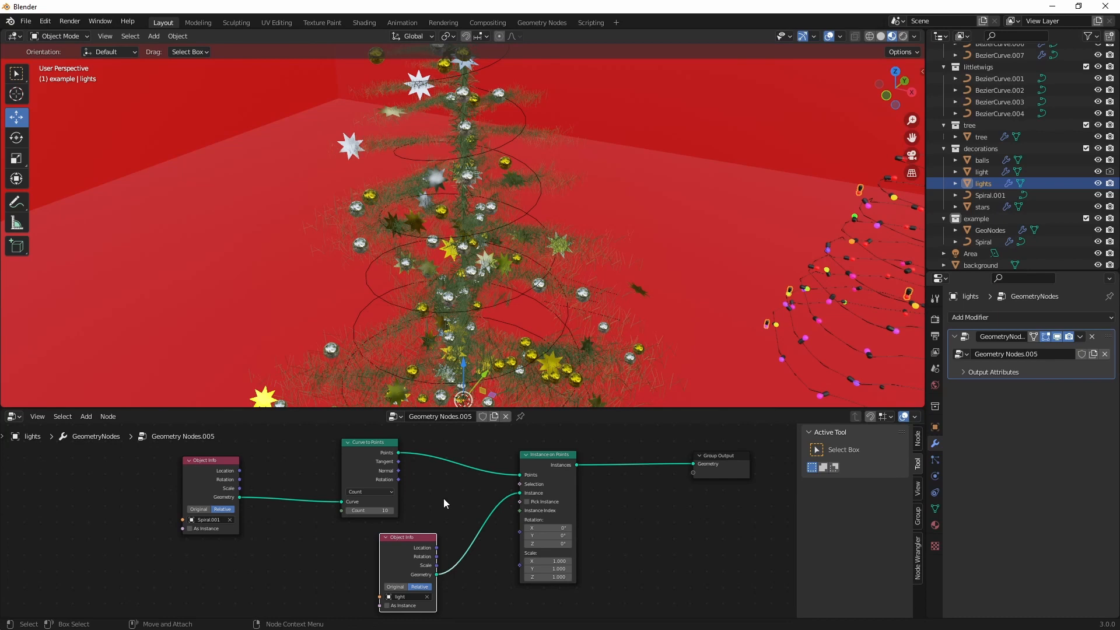
# Raise the Curve to Points count to 24 and shift the Instance on Points node slightly aside.
pyautogui.moveTo(550, 457); pyautogui.dragTo(561, 450)
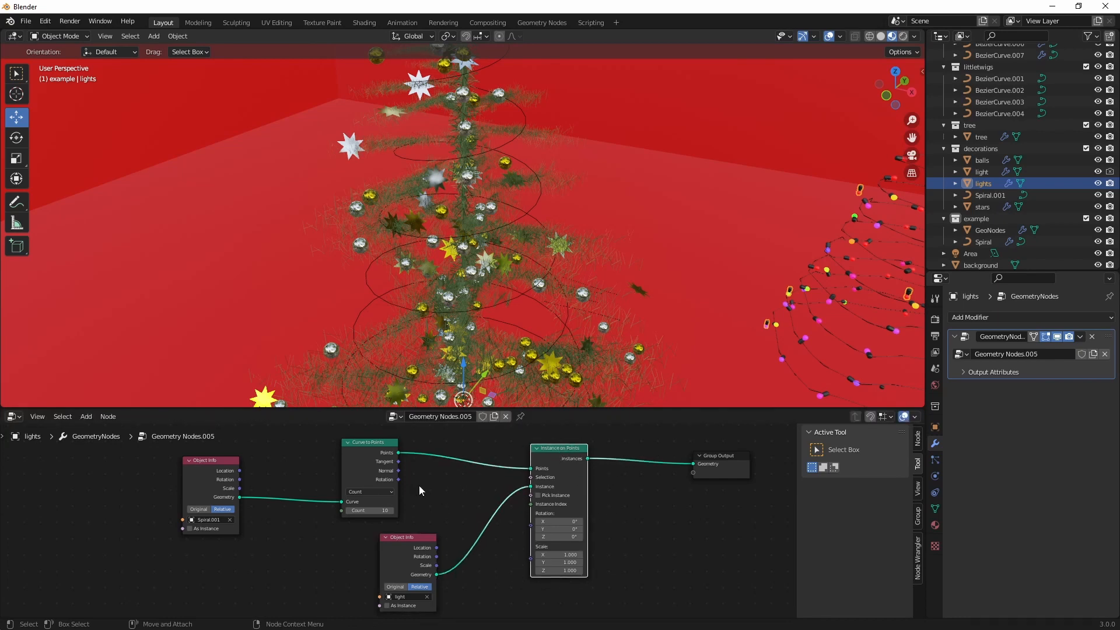
pyautogui.moveTo(379, 491)
pyautogui.mouseDown()
pyautogui.moveTo(378, 479)
pyautogui.moveTo(373, 498)
pyautogui.moveTo(390, 498)
pyautogui.mouseUp()
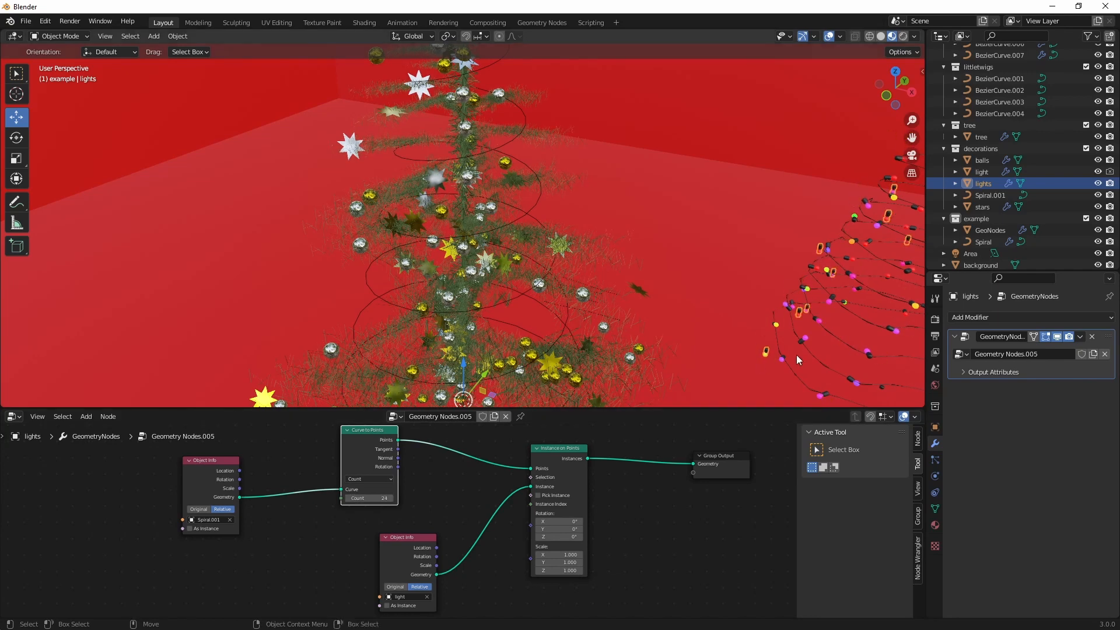
# Delete the GeoNodes and Spiral objects from the example collection.
pyautogui.click(986, 232)
pyautogui.keyDown('shift'); pyautogui.click(988, 242); pyautogui.keyUp('shift')
pyautogui.keyDown('shift'); pyautogui.moveTo(753, 282); pyautogui.dragTo(726, 283, button='middle'); pyautogui.keyUp('shift')
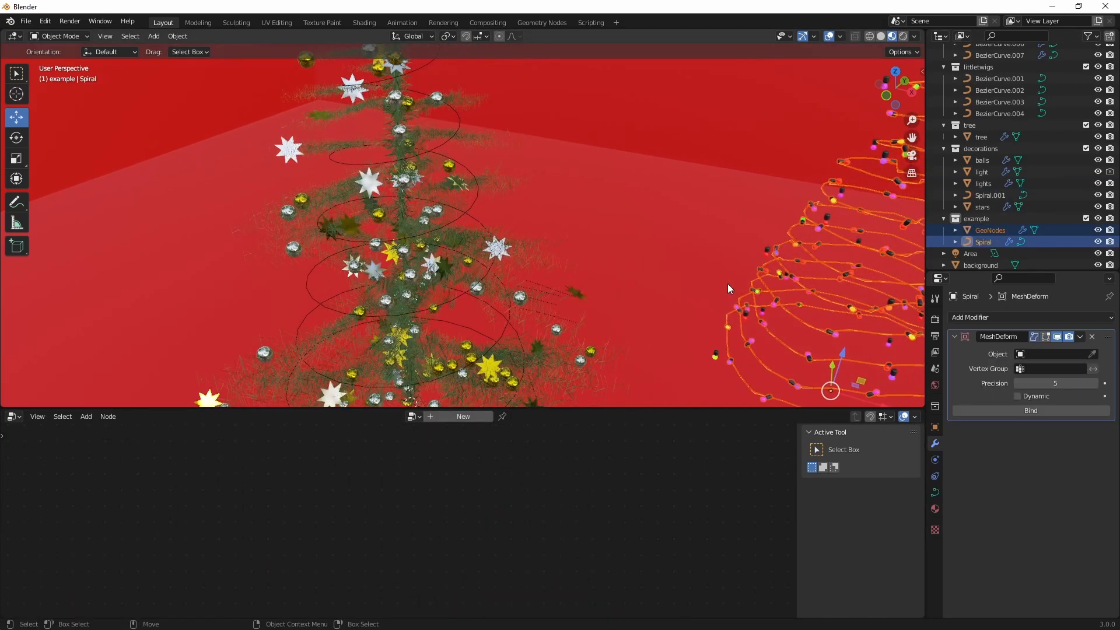
pyautogui.press('Delete')
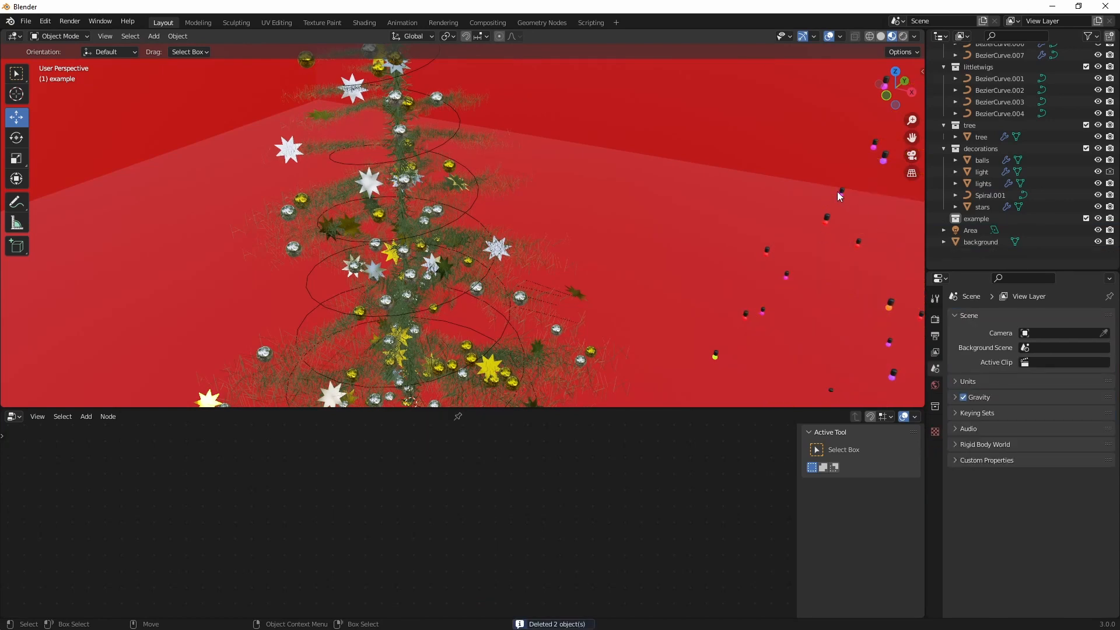
# Select the lights object and Spiral.001 in turn and check the spiral's location, rotation and scale values.
pyautogui.click(840, 195)
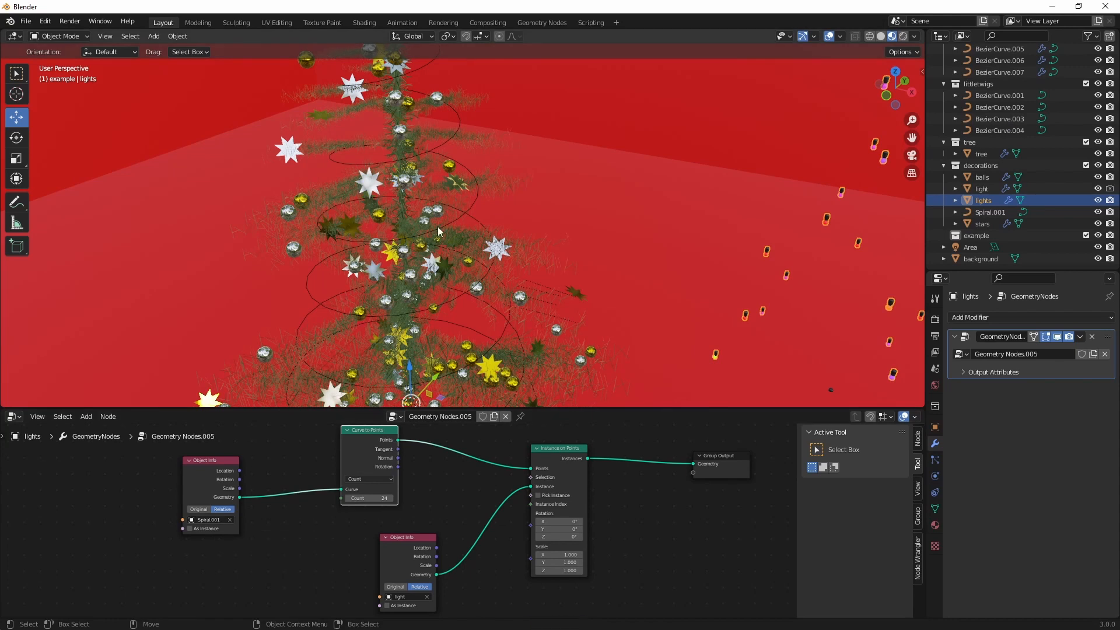
pyautogui.click(471, 203)
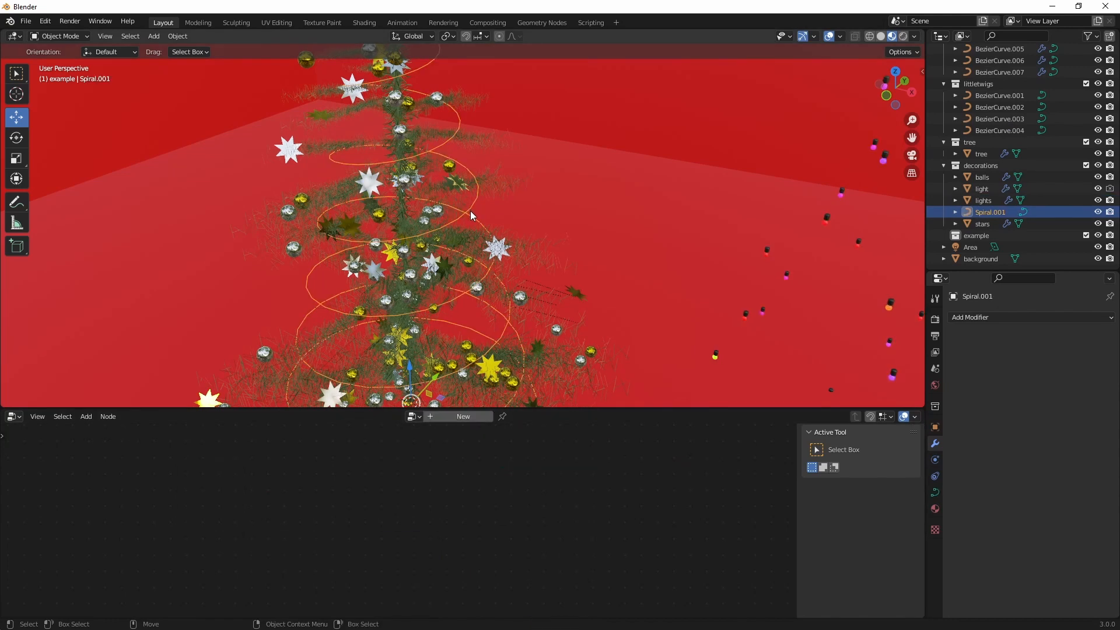
pyautogui.scroll(-6, 470, 212)
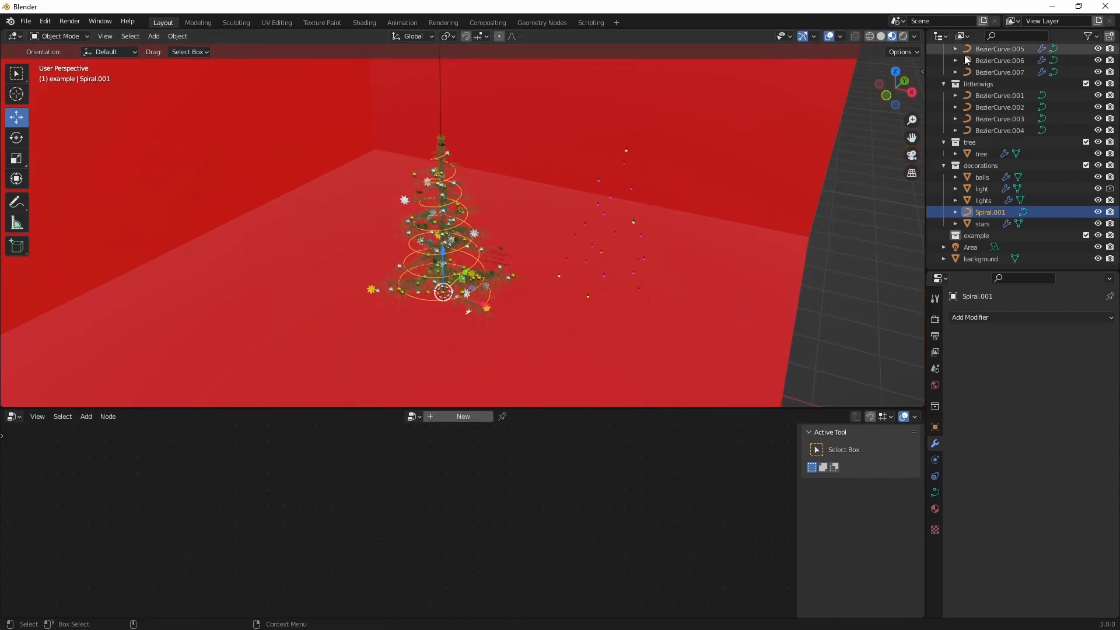
pyautogui.click(922, 71)
pyautogui.scroll(2, 615, 285)
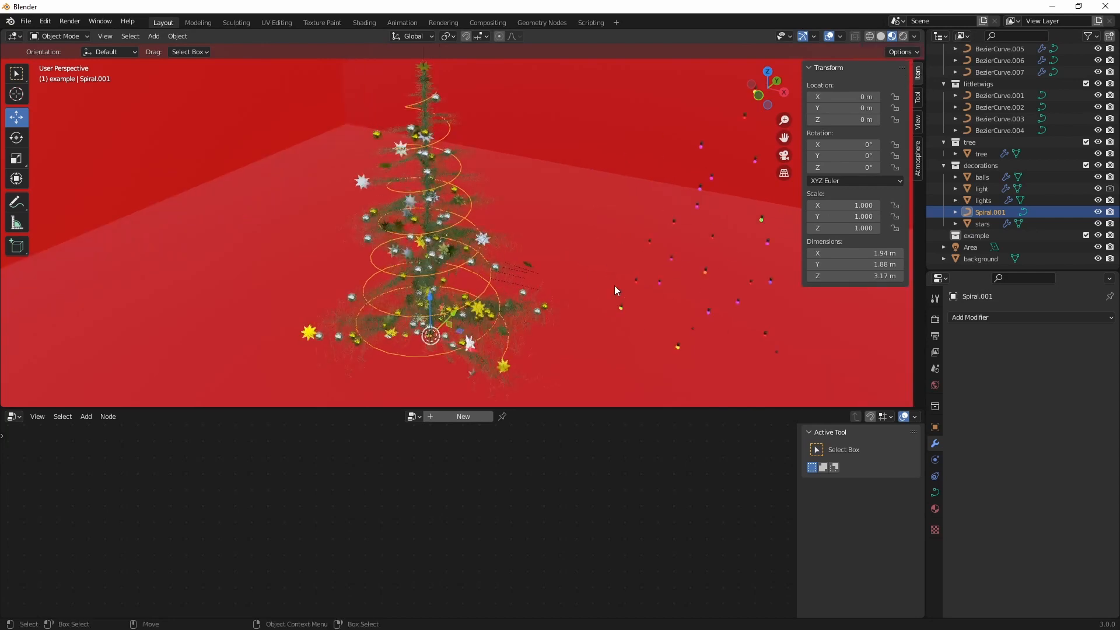
# Space out the two Object Info nodes of the lights object and set the light's Object Info node to Original.
pyautogui.click(712, 236)
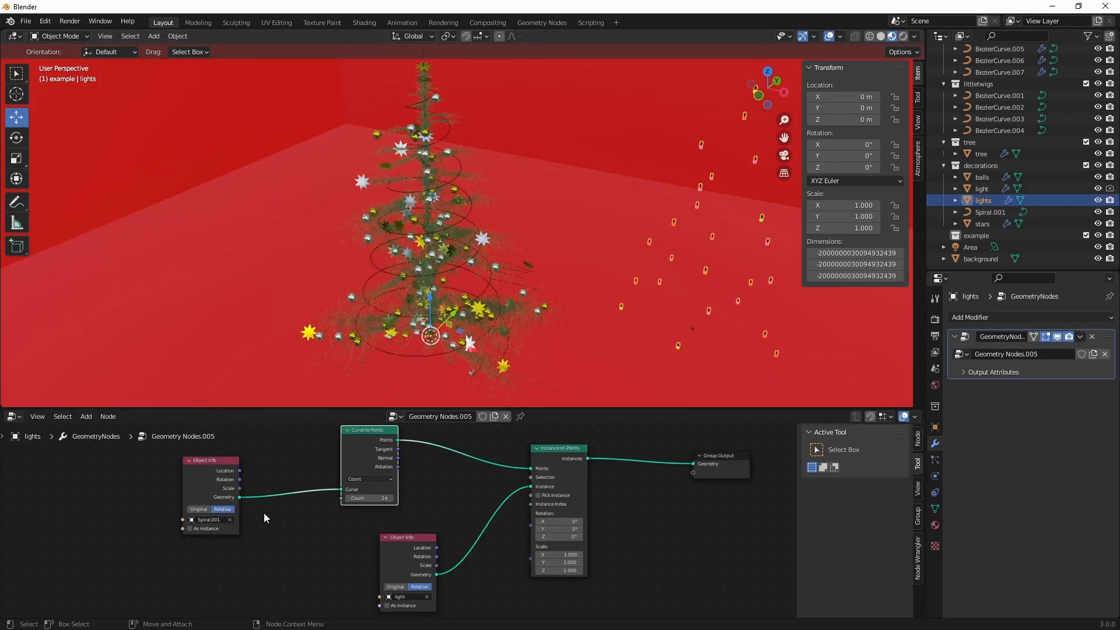
pyautogui.moveTo(224, 464); pyautogui.dragTo(151, 474)
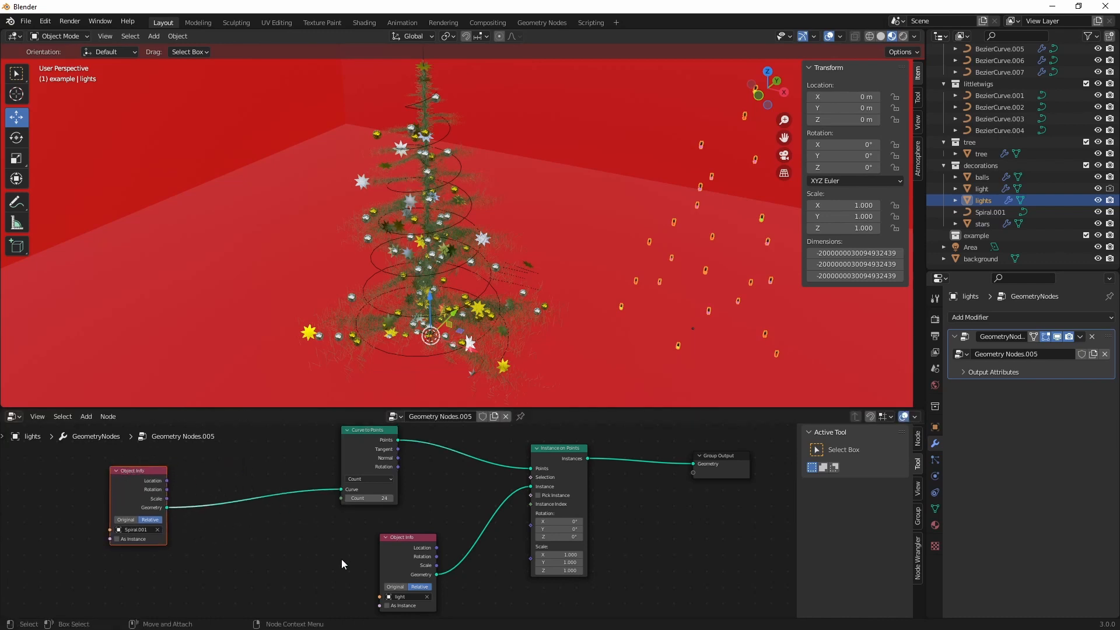
pyautogui.moveTo(407, 540); pyautogui.dragTo(390, 542)
pyautogui.click(380, 587)
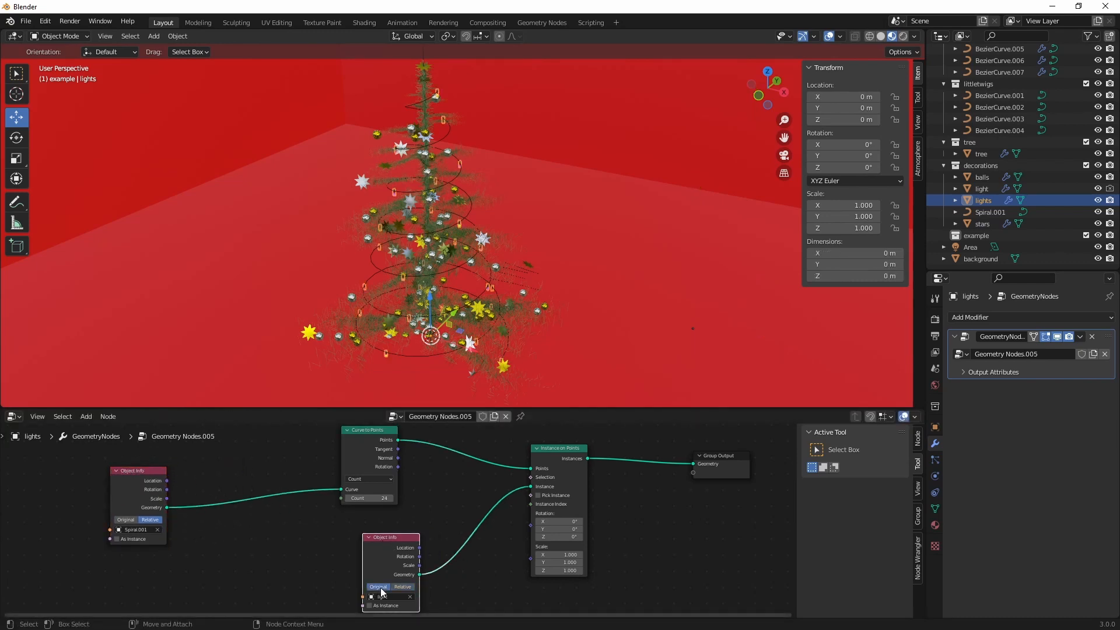
pyautogui.click(403, 587)
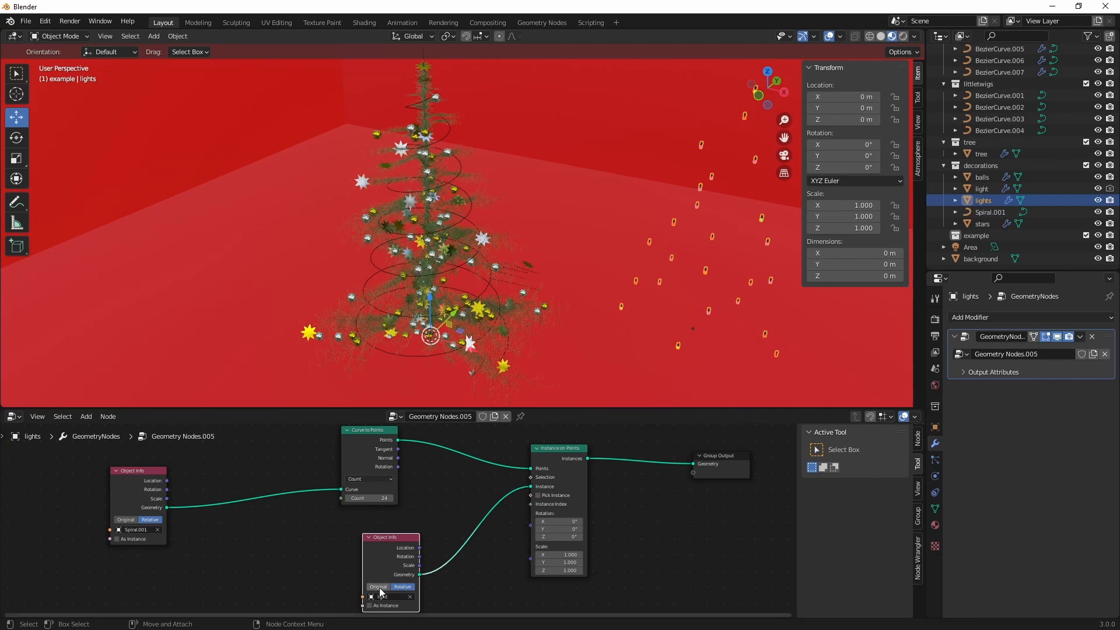
pyautogui.click(379, 587)
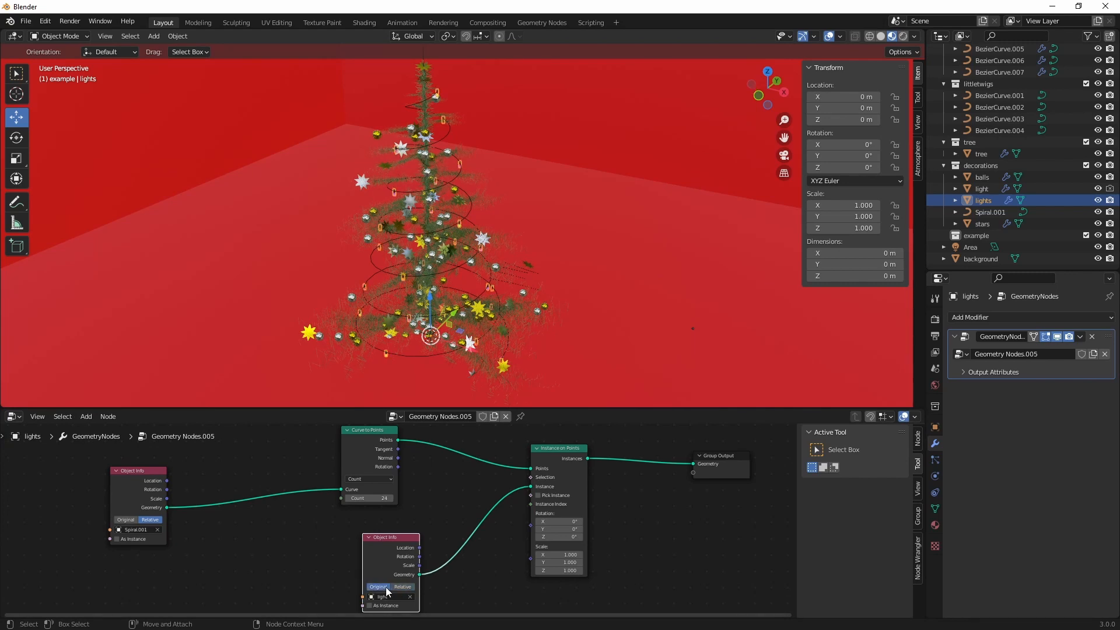
# Move the light object up about 0.26 m along Z and inspect the light instances along the spiral on the tree.
pyautogui.click(982, 188)
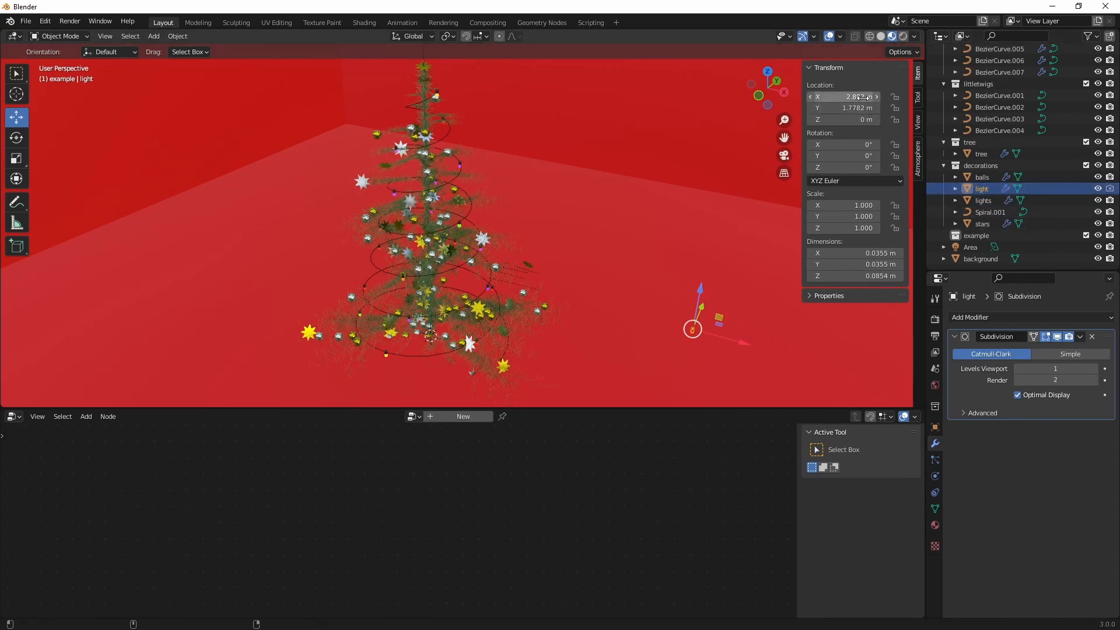
pyautogui.press('KP_Decimal')
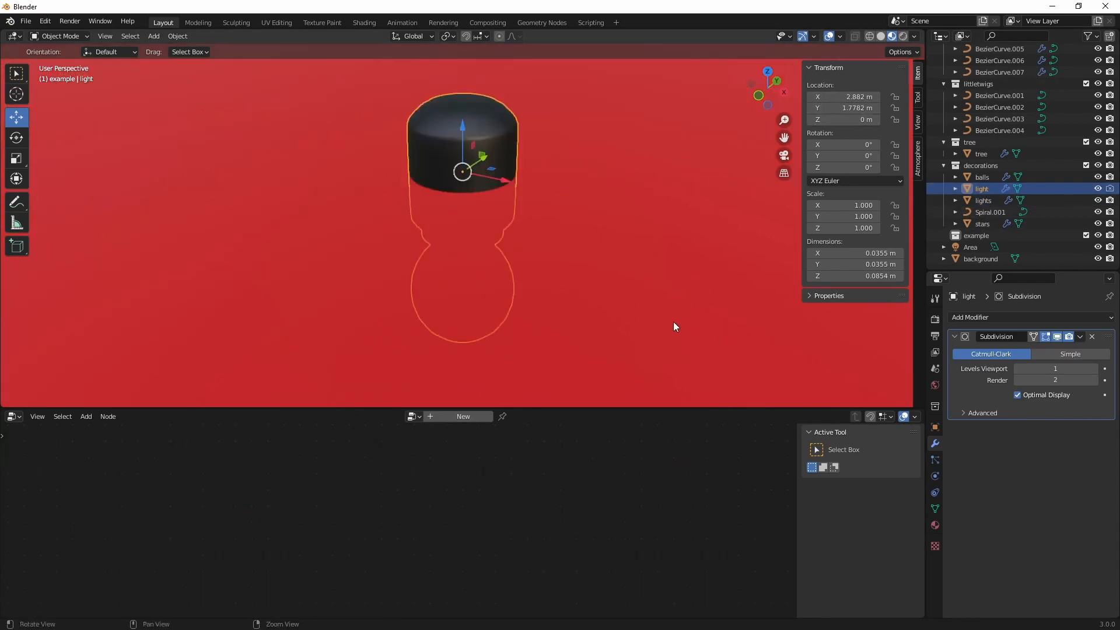
pyautogui.scroll(-9, 460, 182)
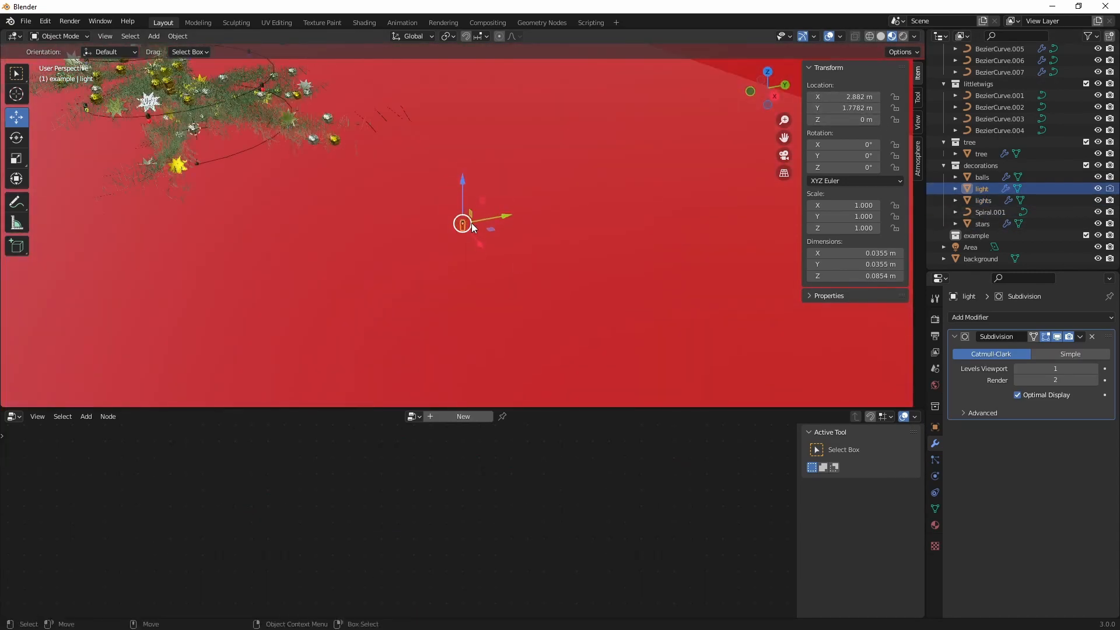
pyautogui.keyDown('shift'); pyautogui.moveTo(464, 202); pyautogui.dragTo(509, 251, button='middle'); pyautogui.keyUp('shift')
pyautogui.moveTo(510, 248); pyautogui.dragTo(515, 185)
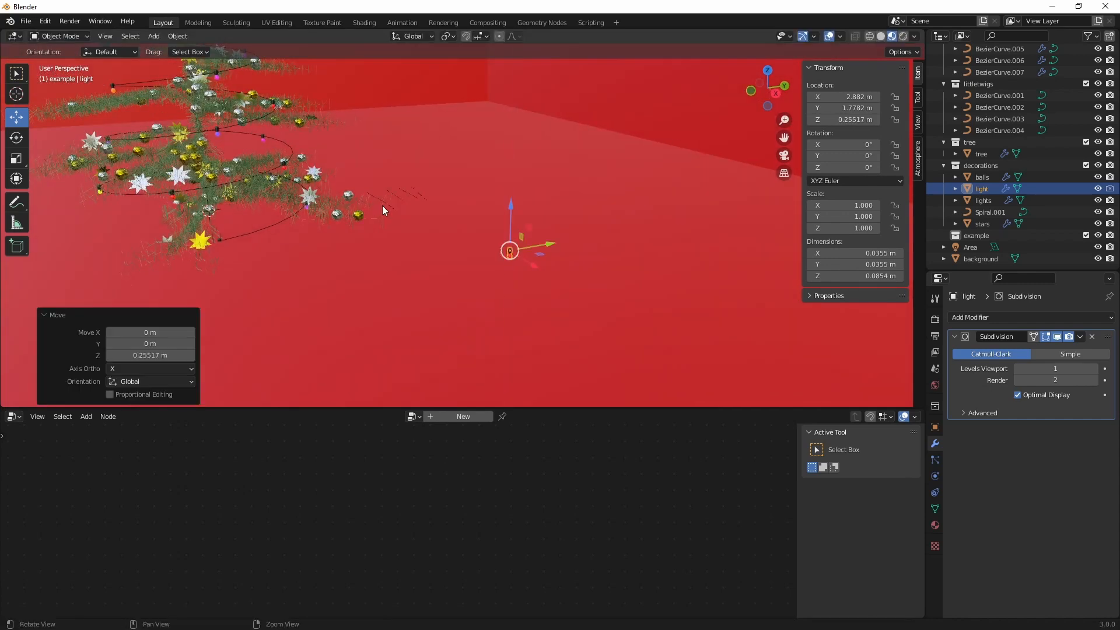
pyautogui.keyDown('shift'); pyautogui.moveTo(382, 198); pyautogui.dragTo(475, 212, button='middle'); pyautogui.keyUp('shift')
pyautogui.keyDown('shift'); pyautogui.moveTo(344, 138); pyautogui.dragTo(495, 197, button='middle'); pyautogui.keyUp('shift')
pyautogui.scroll(5, 550, 230)
pyautogui.keyDown('shift'); pyautogui.moveTo(618, 177); pyautogui.dragTo(560, 206, button='middle'); pyautogui.keyUp('shift')
pyautogui.scroll(-4, 561, 230)
pyautogui.click(567, 176)
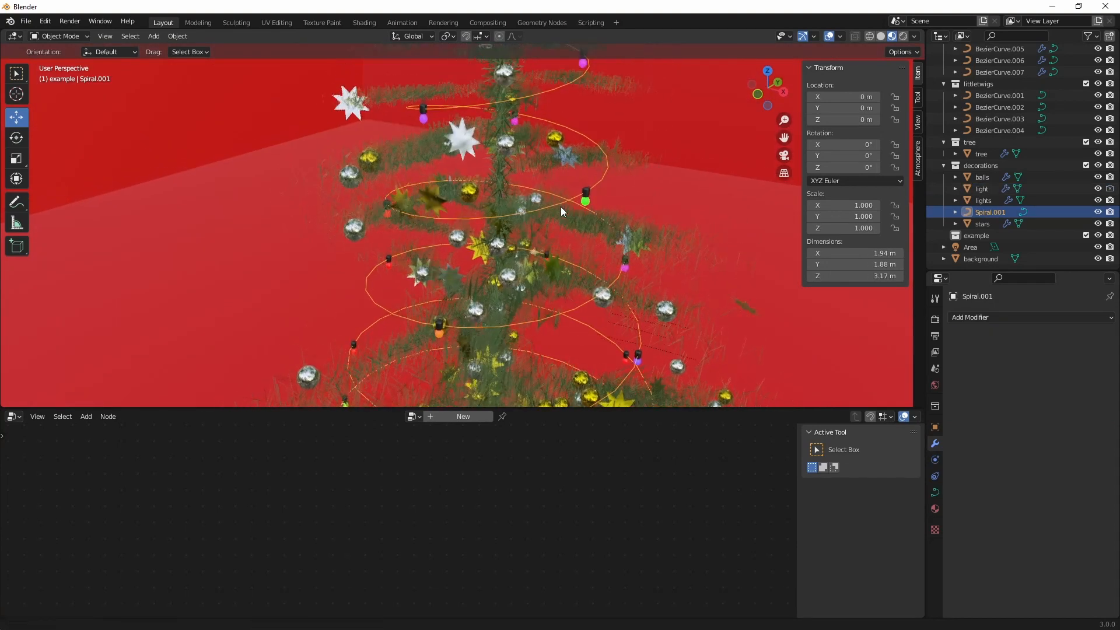
# Enlarge the node editor, add a Curve to Mesh node to the lights tree and feed the Spiral.001 Geometry into its Curve input.
pyautogui.click(983, 201)
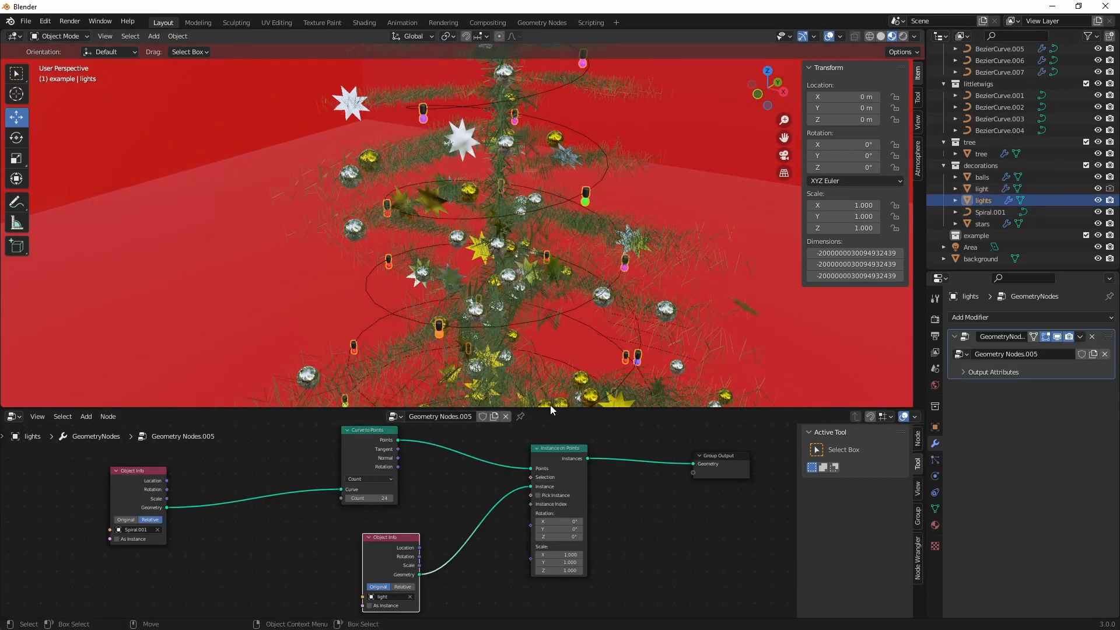
pyautogui.moveTo(550, 408); pyautogui.dragTo(551, 356)
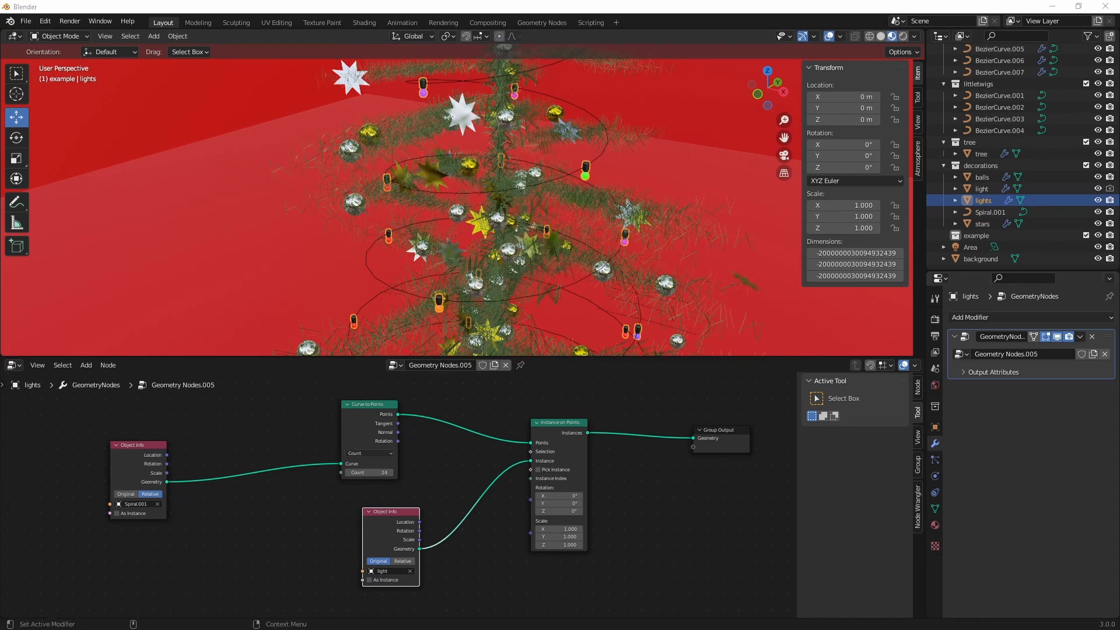
pyautogui.click(240, 548)
pyautogui.moveTo(240, 547); pyautogui.dragTo(309, 536, button='middle')
pyautogui.hotkey('shift', 'a')
pyautogui.click(325, 538)
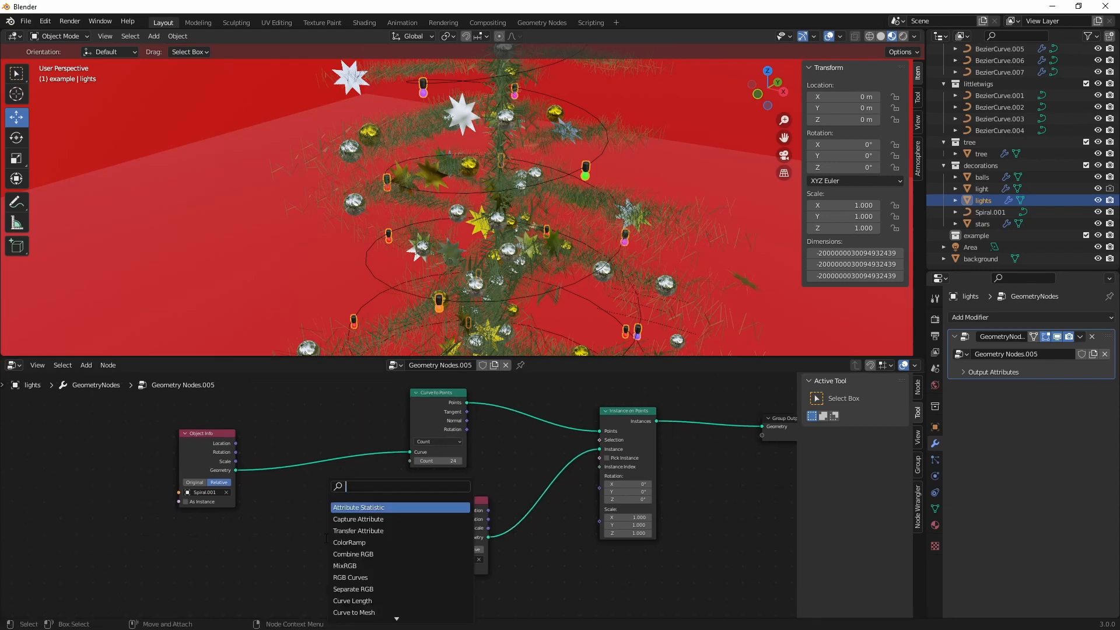
pyautogui.write('curve to mesh')
pyautogui.press('Return')
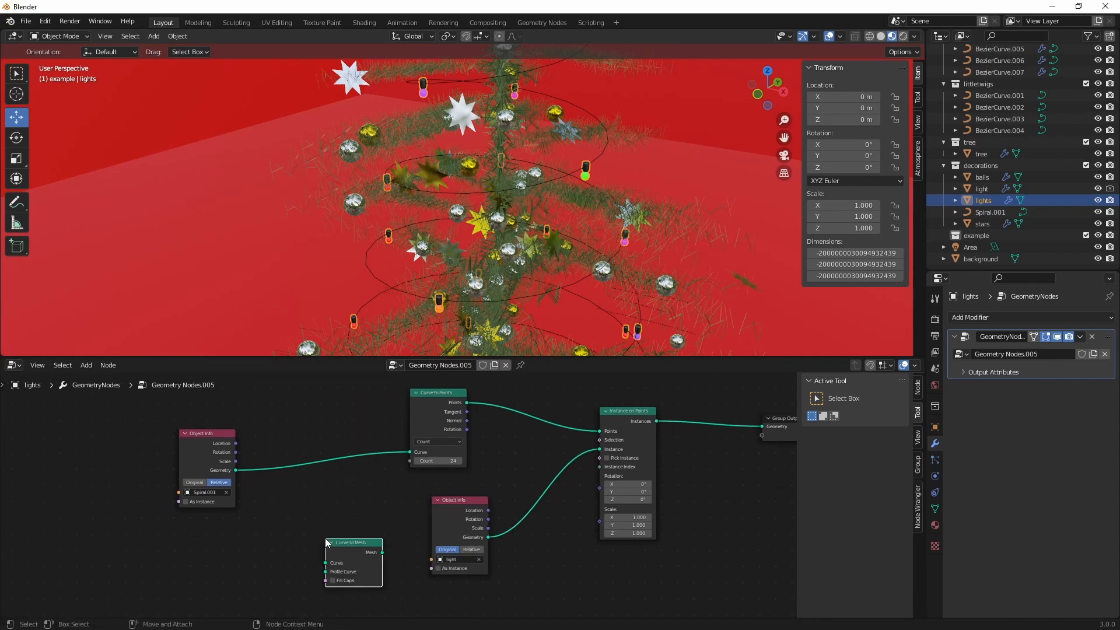
pyautogui.moveTo(243, 473); pyautogui.dragTo(262, 585)
# Add a Curve Circle node, connect it to the Profile Curve input and move Curve to Mesh below the light's Object Info node.
pyautogui.write('circl')
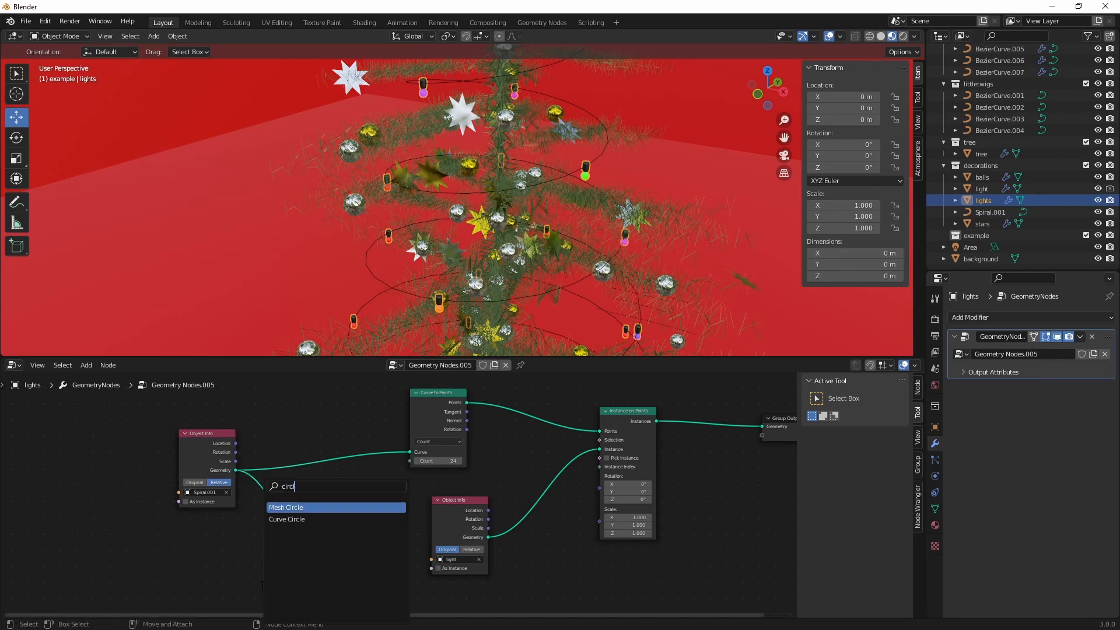
pyautogui.press('Down')
pyautogui.press('Return')
pyautogui.click(257, 583)
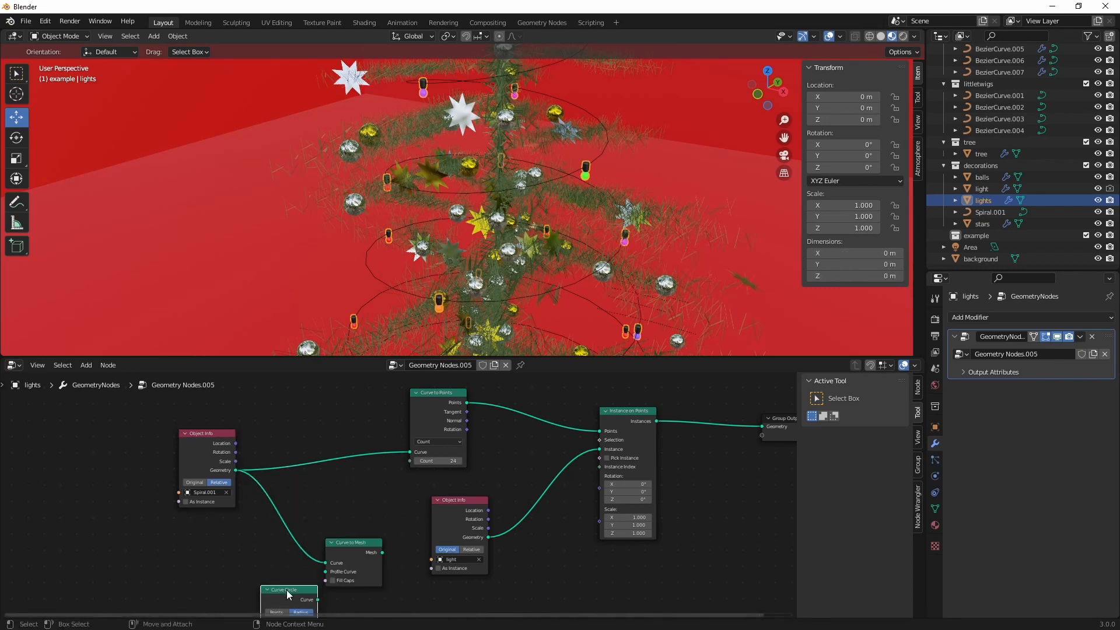
pyautogui.moveTo(285, 592); pyautogui.dragTo(322, 572)
pyautogui.moveTo(397, 585); pyautogui.dragTo(333, 556, button='middle')
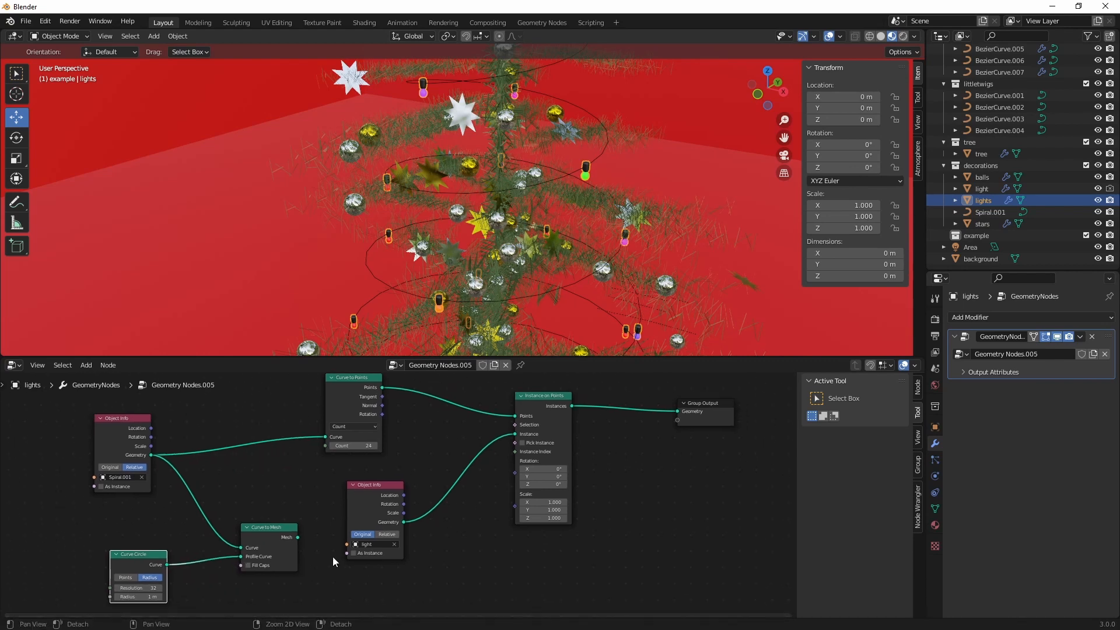
pyautogui.moveTo(271, 530); pyautogui.dragTo(319, 575)
# Add a Join Geometry node below the Group Output node.
pyautogui.hotkey('shift', 'a')
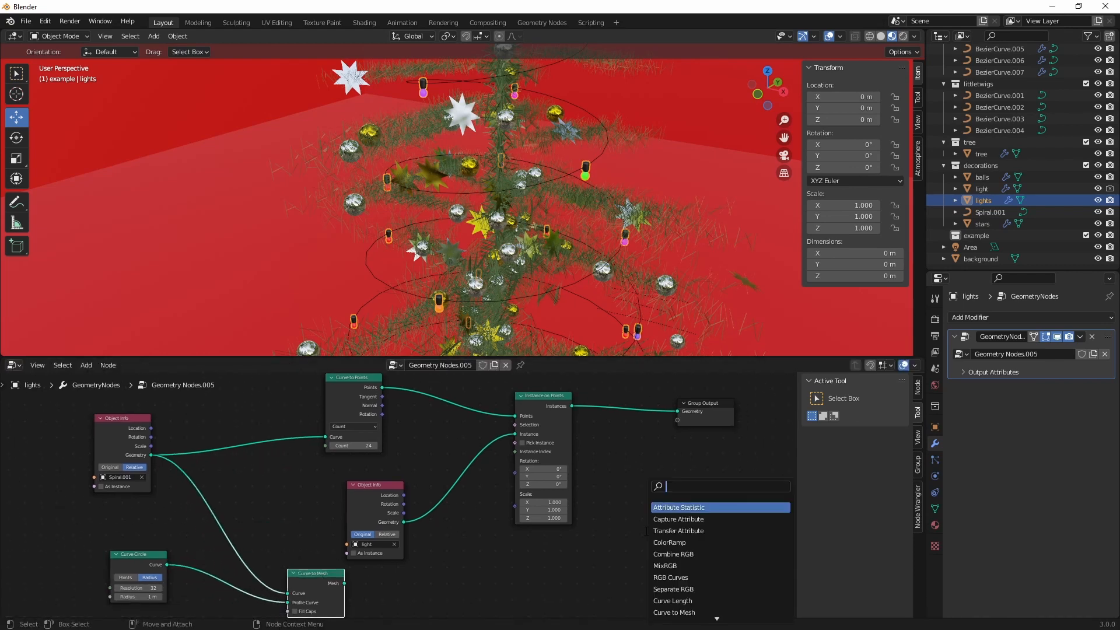
pyautogui.write('join')
pyautogui.click(674, 519)
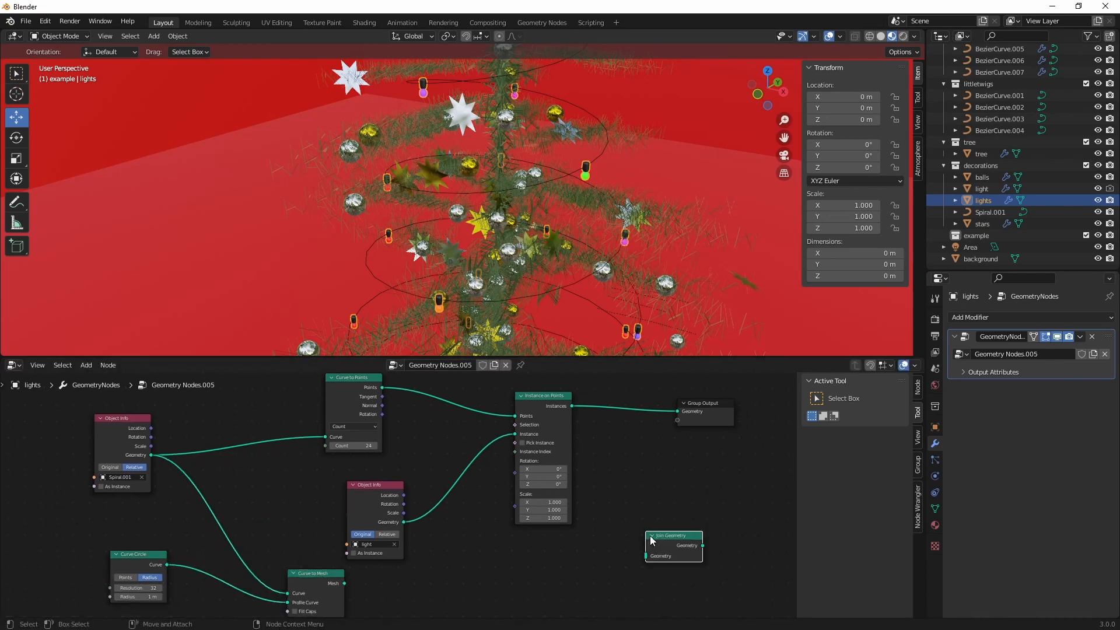
# Insert Join Geometry between Instance on Points and Group Output, and feed the Curve to Mesh output into it.
pyautogui.click(628, 527)
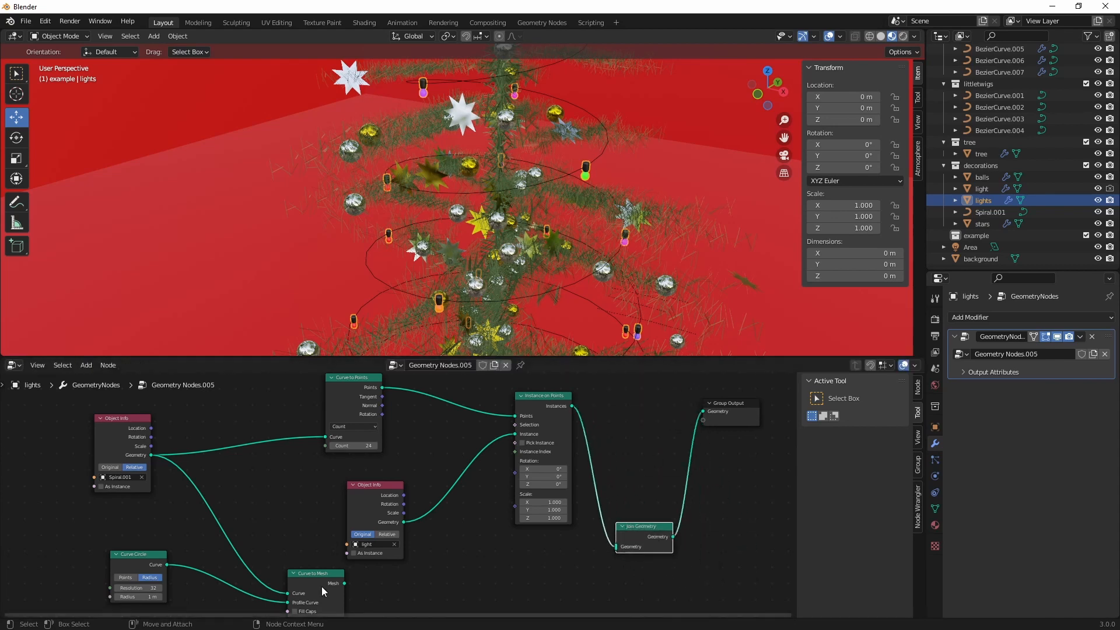
pyautogui.moveTo(344, 583); pyautogui.dragTo(616, 546)
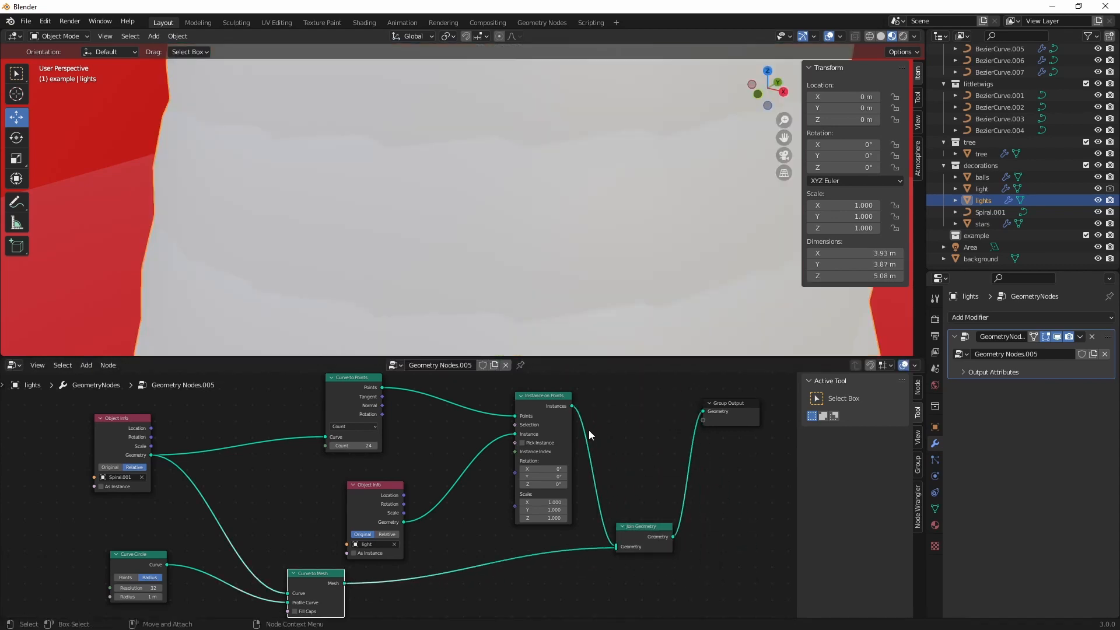
# Set the Curve Circle radius to 0.002 m and move the Curve to Mesh node slightly down to make room.
pyautogui.click(147, 597)
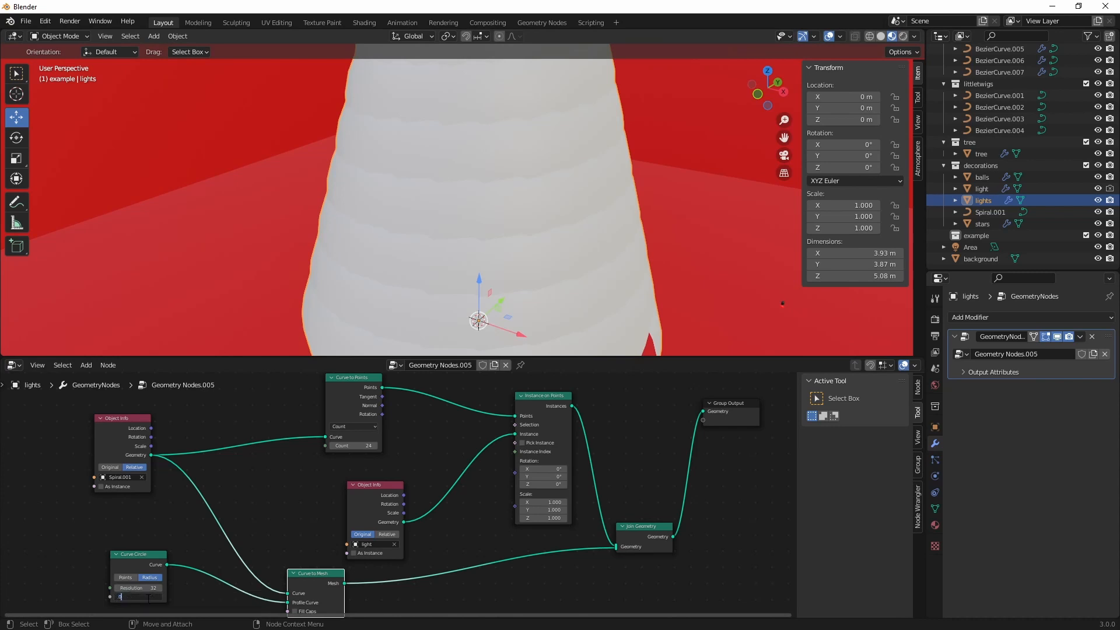
pyautogui.write('.002')
pyautogui.press('Return')
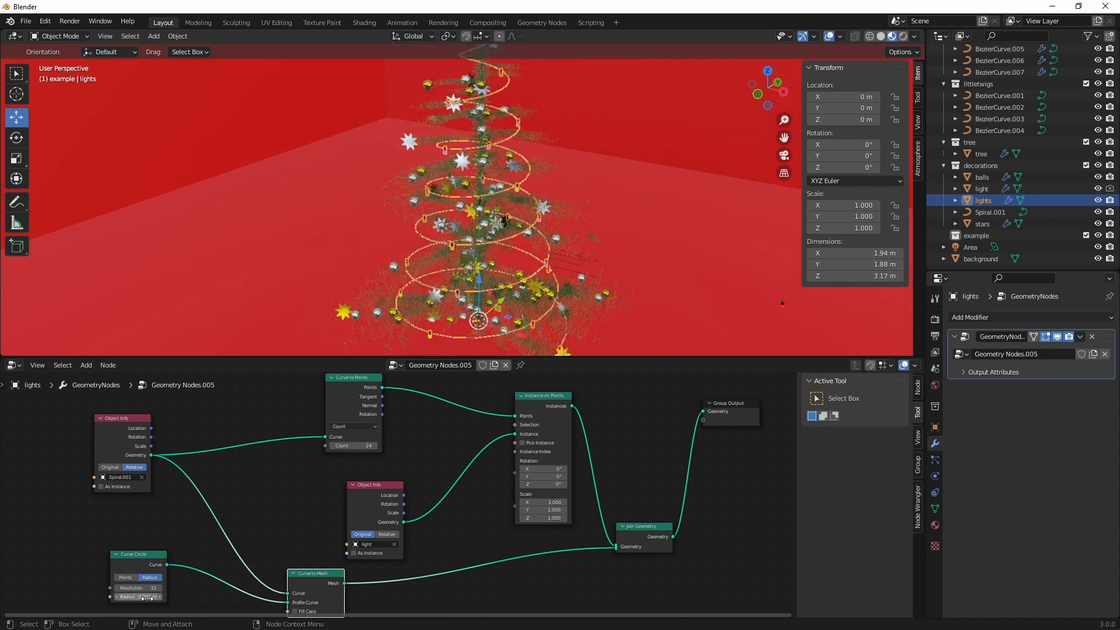
pyautogui.moveTo(465, 566); pyautogui.dragTo(467, 495, button='middle')
pyautogui.moveTo(353, 581)
pyautogui.mouseDown()
pyautogui.moveTo(307, 508)
pyautogui.moveTo(368, 551)
pyautogui.mouseUp()
pyautogui.moveTo(546, 532); pyautogui.dragTo(486, 542, button='middle')
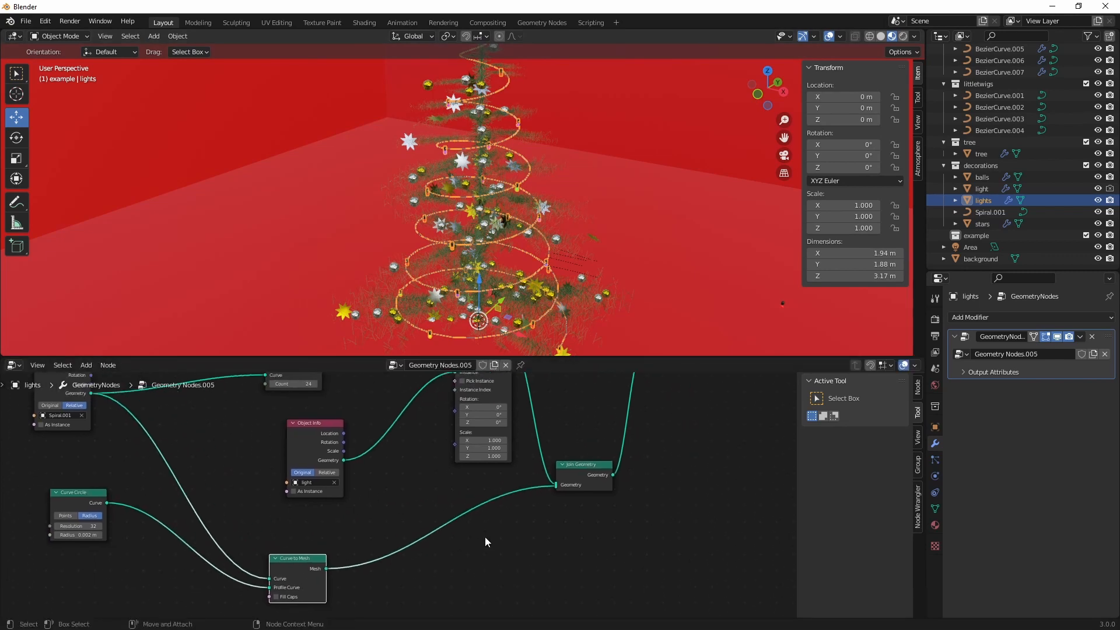
# In the Shader Editor, give the lights object a new material named wire.001 with a black Base Color.
pyautogui.click(13, 365)
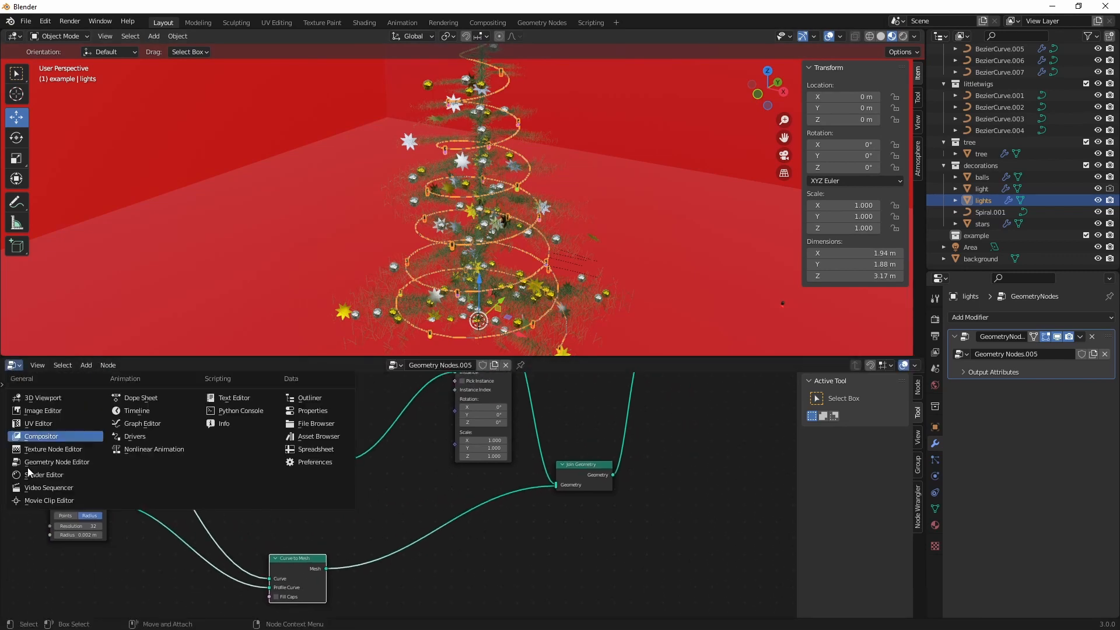
pyautogui.click(32, 474)
pyautogui.click(437, 370)
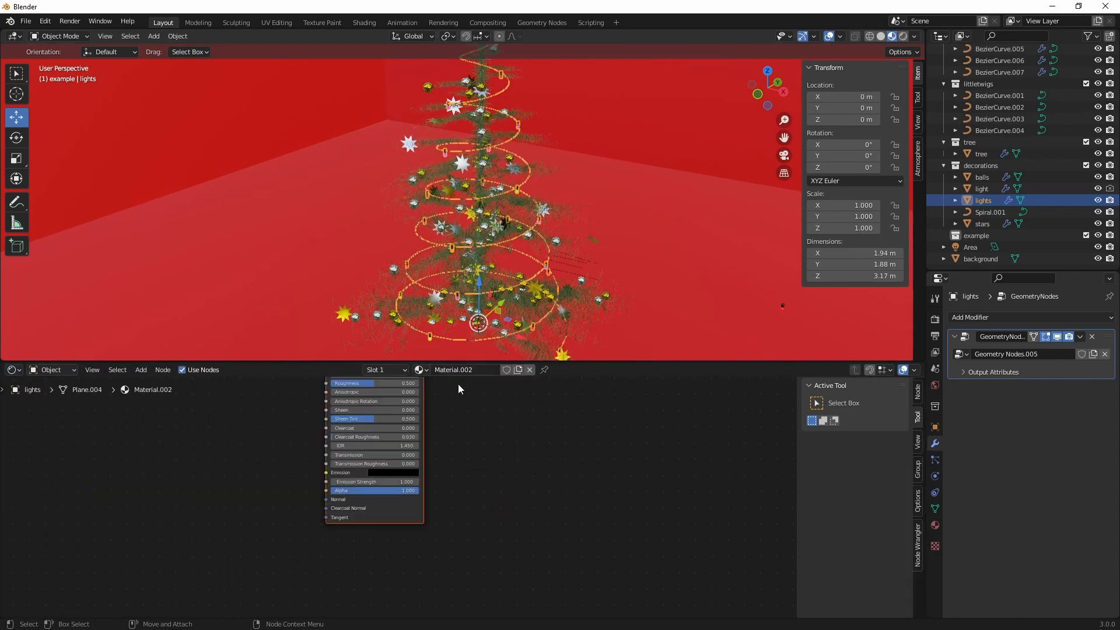
pyautogui.click(429, 486)
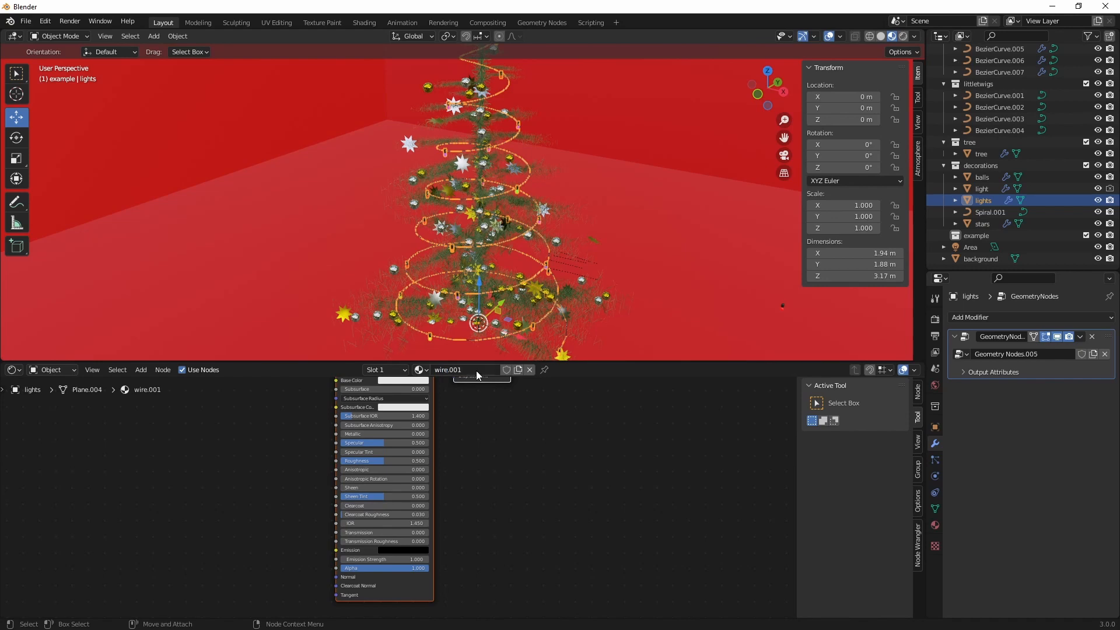
pyautogui.moveTo(496, 435); pyautogui.dragTo(485, 533, button='middle')
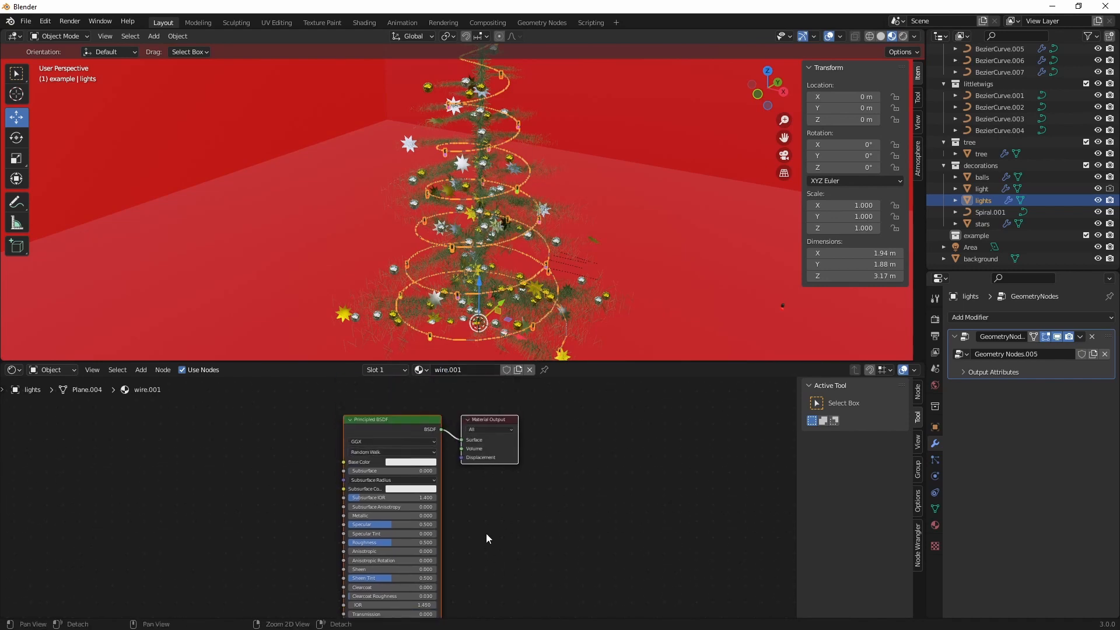
pyautogui.click(412, 461)
pyautogui.moveTo(459, 396); pyautogui.dragTo(457, 408)
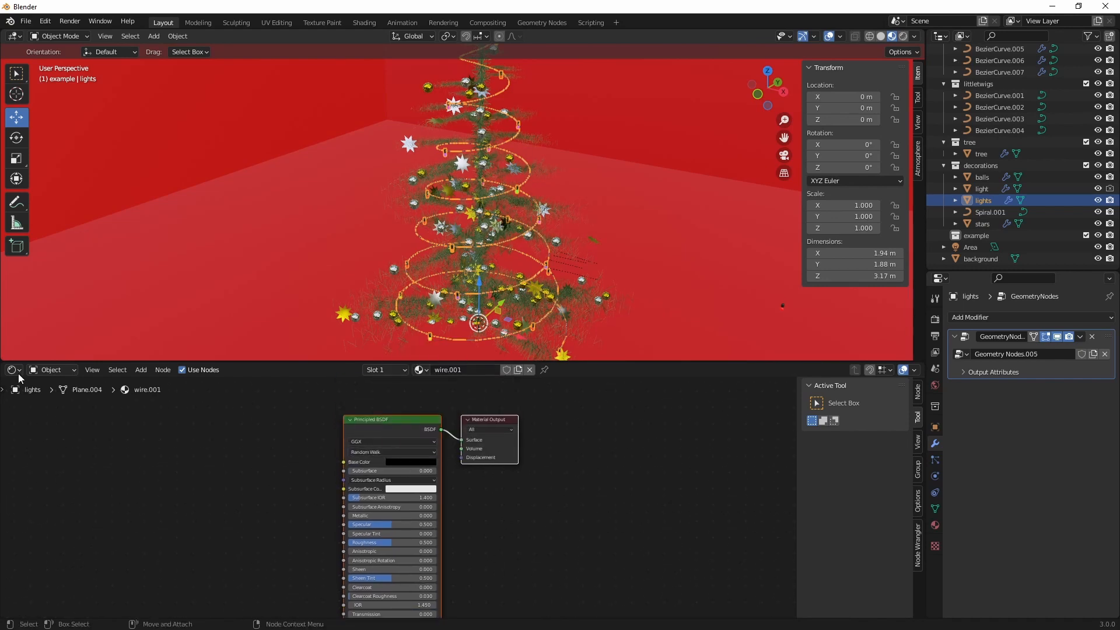
# Return to the Geometry Node Editor and insert a Set Material node between Curve to Mesh and Join Geometry.
pyautogui.click(13, 370)
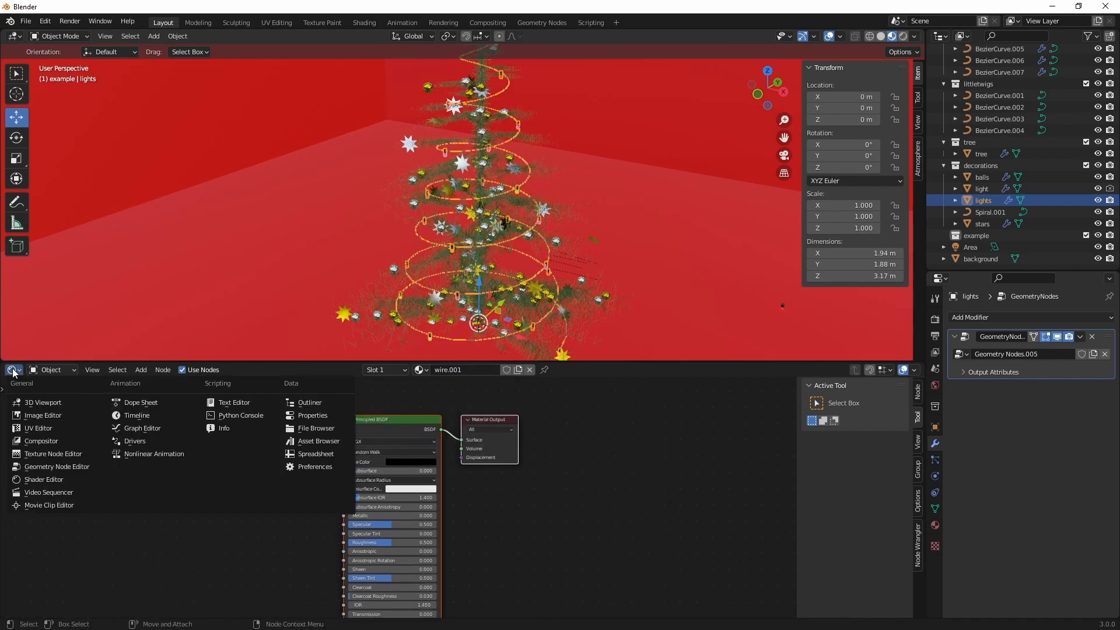
pyautogui.click(59, 467)
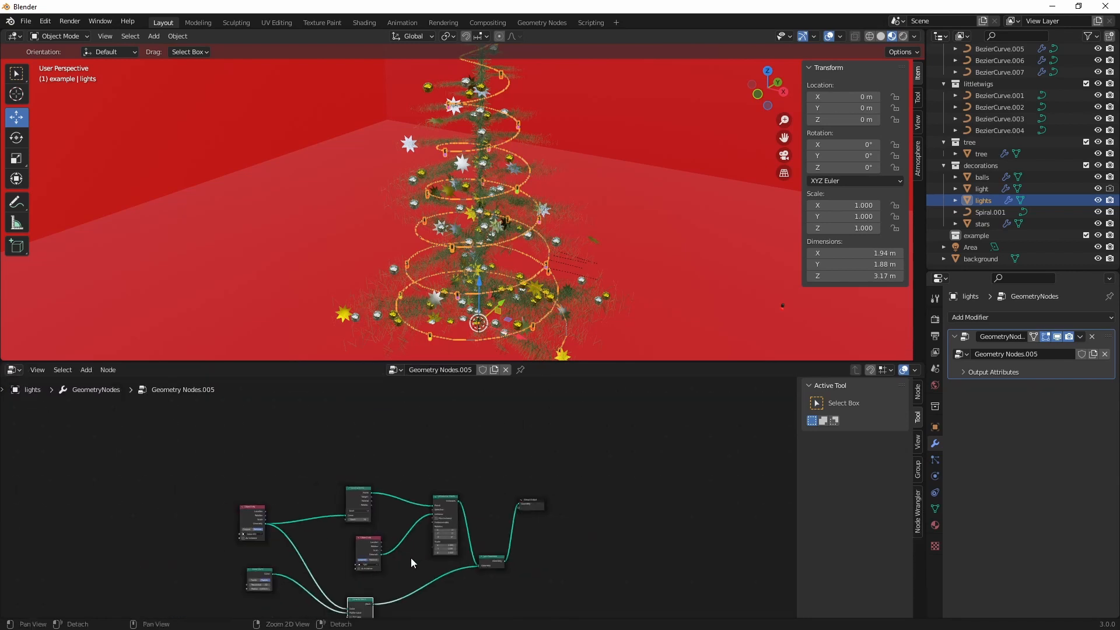
pyautogui.moveTo(411, 557); pyautogui.dragTo(401, 456, button='middle')
pyautogui.scroll(12, 377, 519)
pyautogui.hotkey('shift', 'a')
pyautogui.write('sset m')
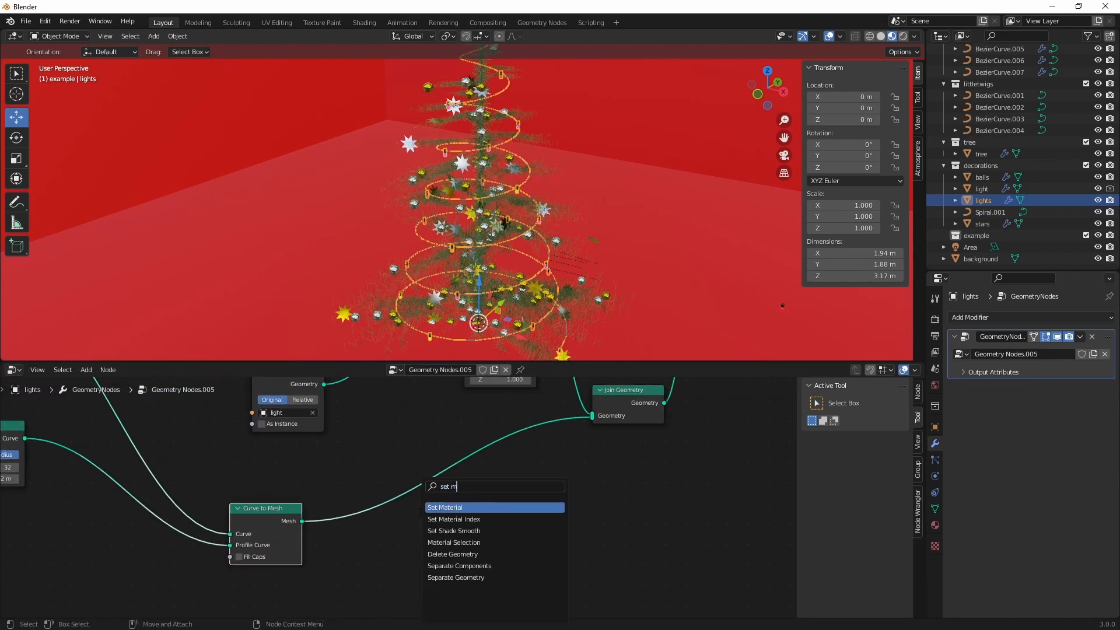
pyautogui.press('Return')
pyautogui.click(404, 461)
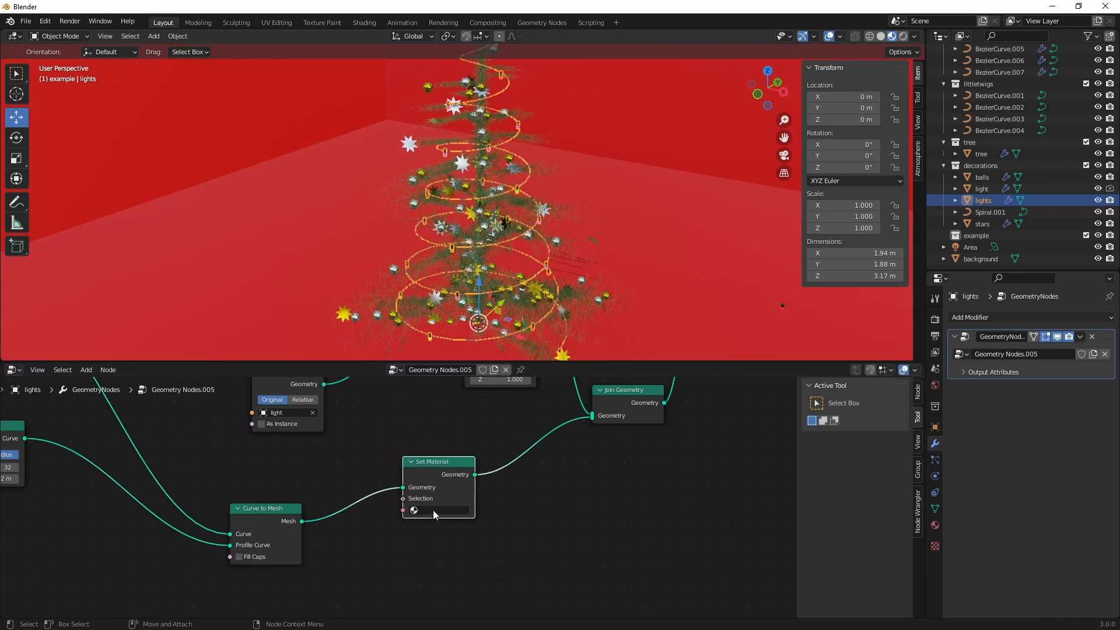
# Assign the wire material in the Set Material node, inspect the cable on the tree and reselect the lights object.
pyautogui.click(443, 510)
pyautogui.click(469, 586)
pyautogui.click(704, 273)
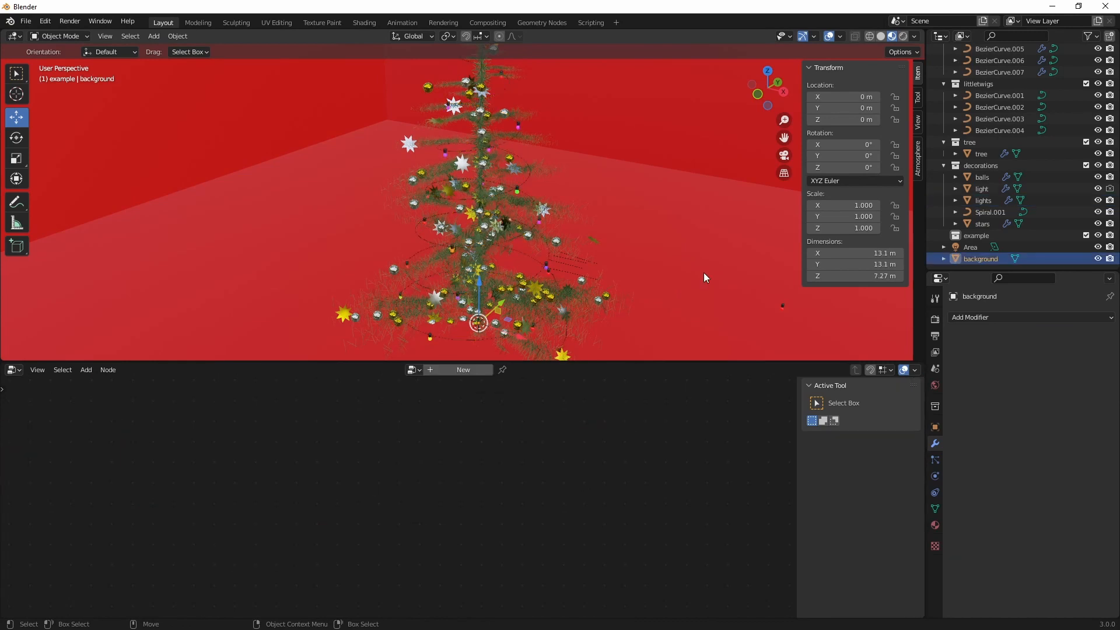
pyautogui.scroll(-2, 525, 242)
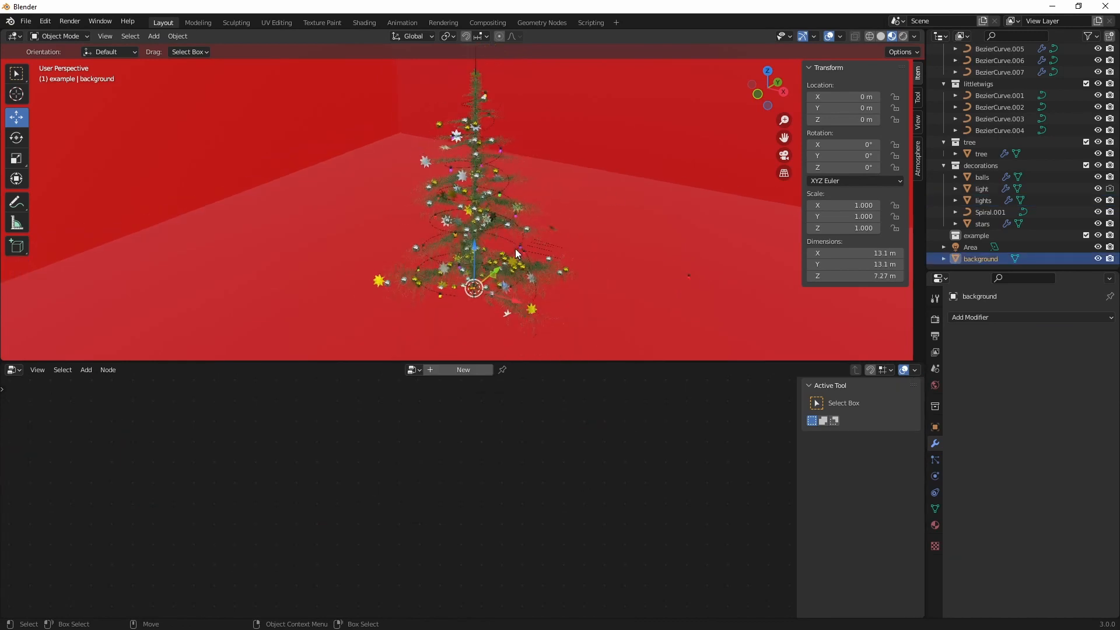
pyautogui.scroll(4, 537, 184)
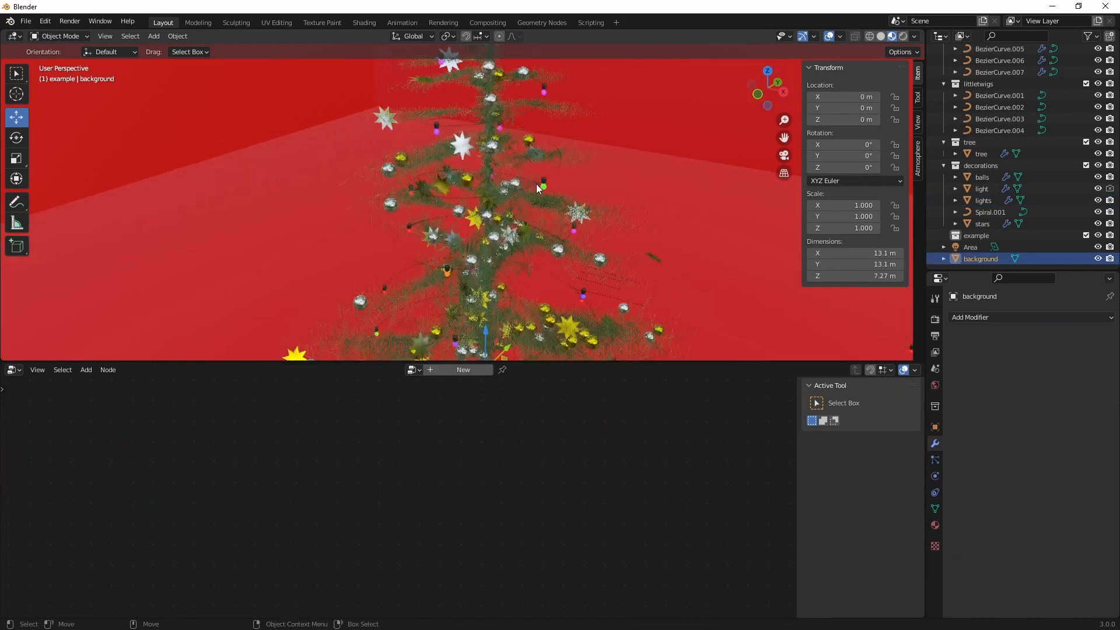
pyautogui.click(551, 173)
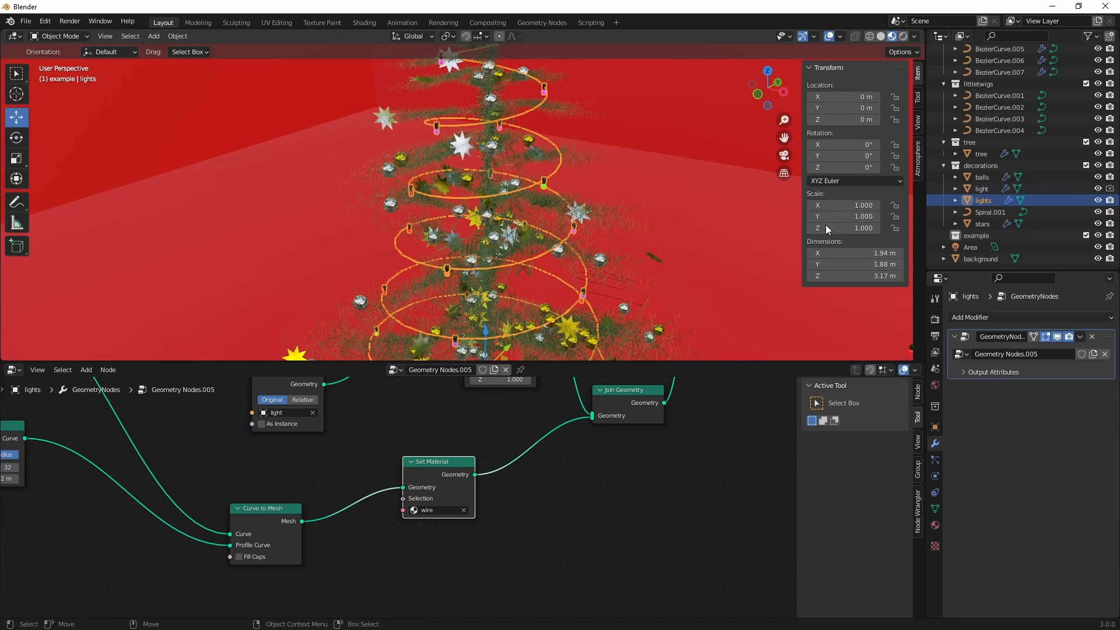
# Enter Edit Mode on Spiral.001, select a section of its points and rotate it.
pyautogui.click(996, 213)
pyautogui.press('Tab')
pyautogui.scroll(-2, 578, 198)
pyautogui.moveTo(575, 193); pyautogui.dragTo(610, 123, button='middle')
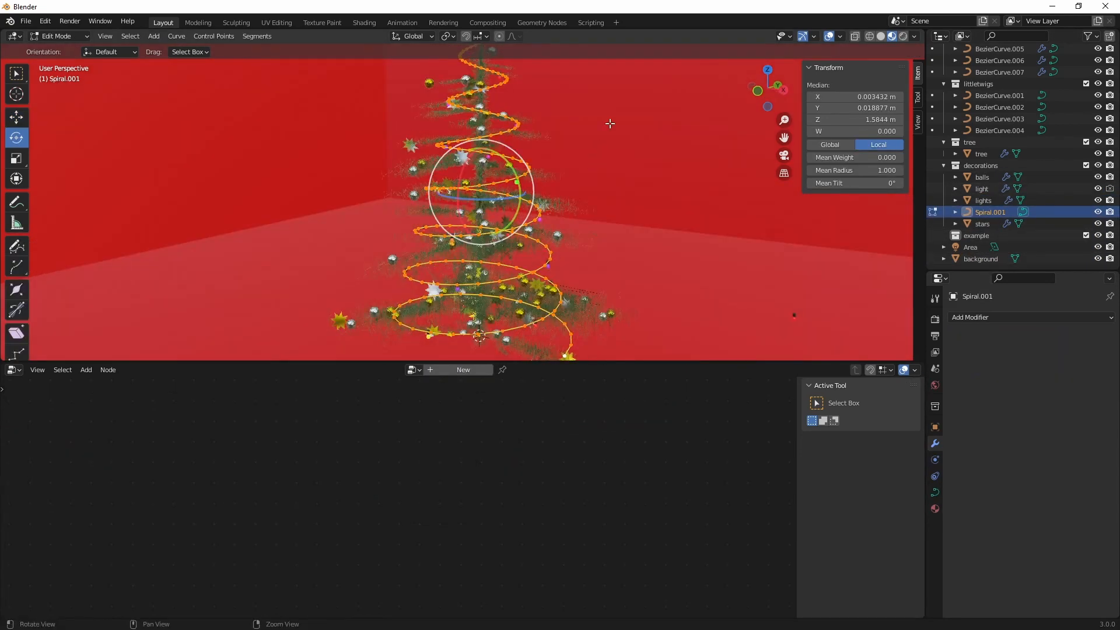
pyautogui.moveTo(610, 120); pyautogui.dragTo(348, 287)
pyautogui.press('r')
# Select another section of the spiral's points, then move and scale it to make the cable less regular.
pyautogui.keyDown('alt'); pyautogui.moveTo(544, 153); pyautogui.dragTo(546, 242); pyautogui.keyUp('alt')
pyautogui.moveTo(608, 116); pyautogui.dragTo(502, 301)
pyautogui.moveTo(579, 236); pyautogui.dragTo(580, 277, button='middle')
pyautogui.press('g')
pyautogui.moveTo(554, 198); pyautogui.dragTo(544, 206)
pyautogui.press('s')
pyautogui.moveTo(545, 205); pyautogui.dragTo(525, 160, button='middle')
# Shift two sections of points around the spiral's middle, moving the second about 0.11 m in X and -0.03 m in Y.
pyautogui.moveTo(408, 140); pyautogui.dragTo(467, 224)
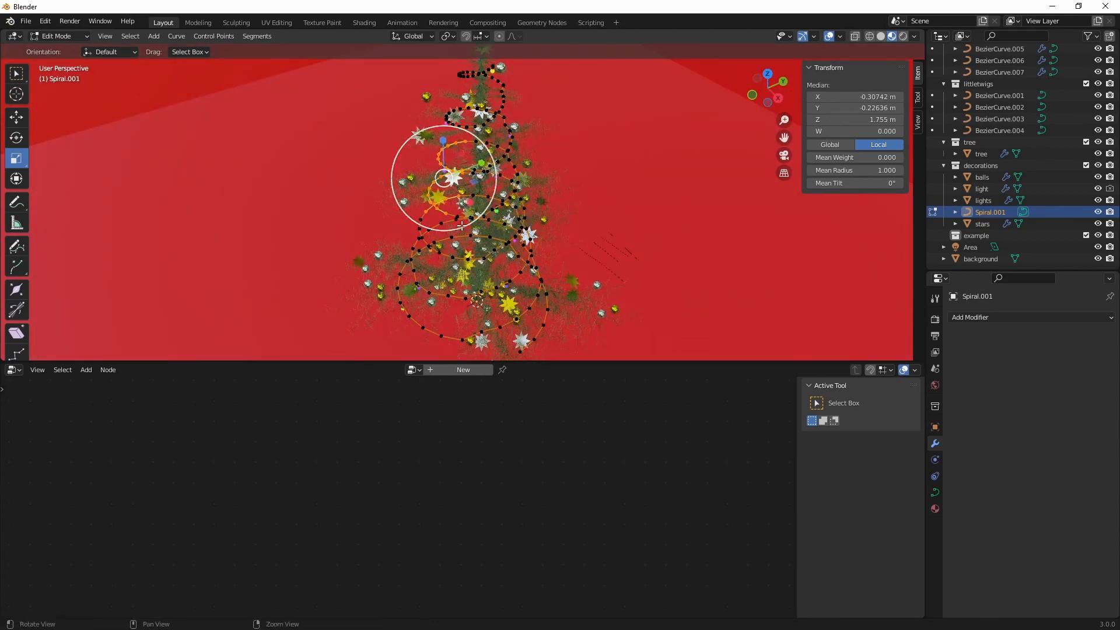
pyautogui.moveTo(463, 205); pyautogui.dragTo(454, 204, button='middle')
pyautogui.press('w')
pyautogui.moveTo(474, 190); pyautogui.dragTo(455, 194)
pyautogui.keyDown('alt'); pyautogui.moveTo(455, 195); pyautogui.dragTo(449, 289); pyautogui.keyUp('alt')
pyautogui.keyDown('alt'); pyautogui.moveTo(501, 199); pyautogui.dragTo(483, 262); pyautogui.keyUp('alt')
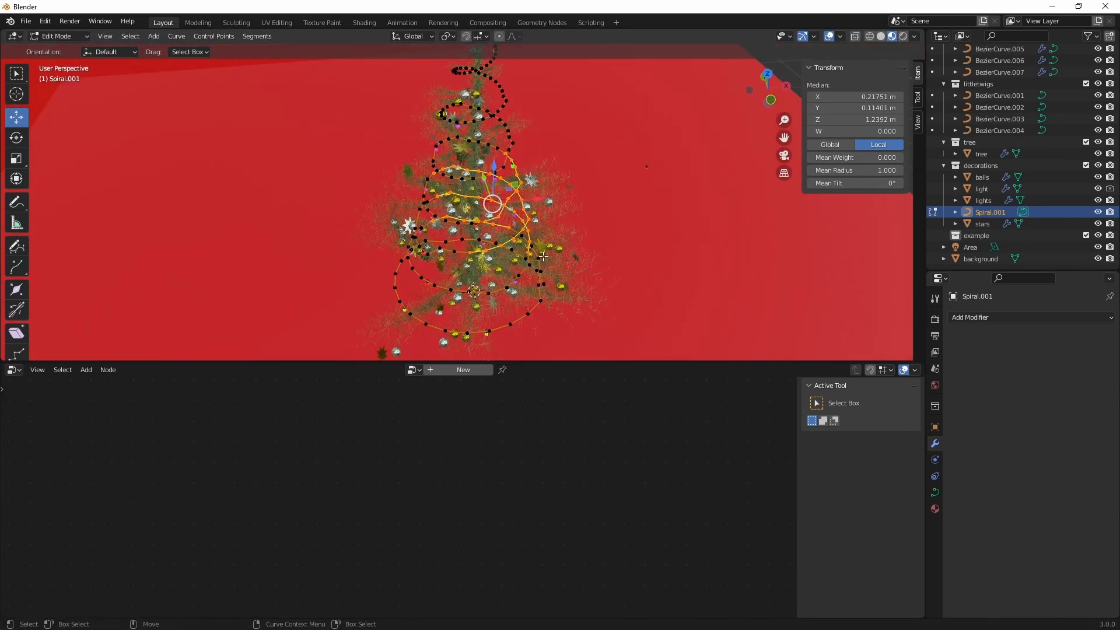
pyautogui.moveTo(530, 180)
pyautogui.keyDown('alt'); pyautogui.mouseDown()
pyautogui.moveTo(506, 225)
pyautogui.moveTo(540, 168)
pyautogui.mouseUp(); pyautogui.keyUp('alt')
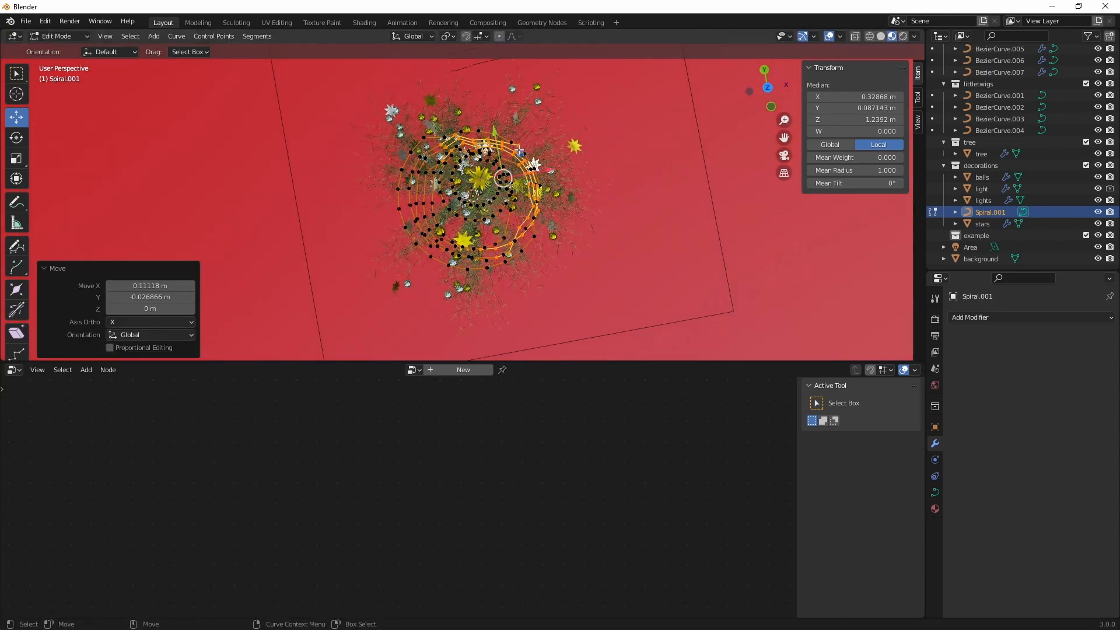
pyautogui.keyDown('alt'); pyautogui.moveTo(463, 205); pyautogui.dragTo(554, 166); pyautogui.keyUp('alt')
# Select and shift points of the spiral's lowest turns, then return to Object Mode.
pyautogui.moveTo(318, 235); pyautogui.dragTo(446, 318)
pyautogui.keyDown('alt'); pyautogui.moveTo(344, 291); pyautogui.dragTo(483, 262); pyautogui.keyUp('alt')
pyautogui.moveTo(398, 277); pyautogui.dragTo(531, 353)
pyautogui.keyDown('shift'); pyautogui.moveTo(492, 348); pyautogui.dragTo(512, 311, button='middle'); pyautogui.keyUp('shift')
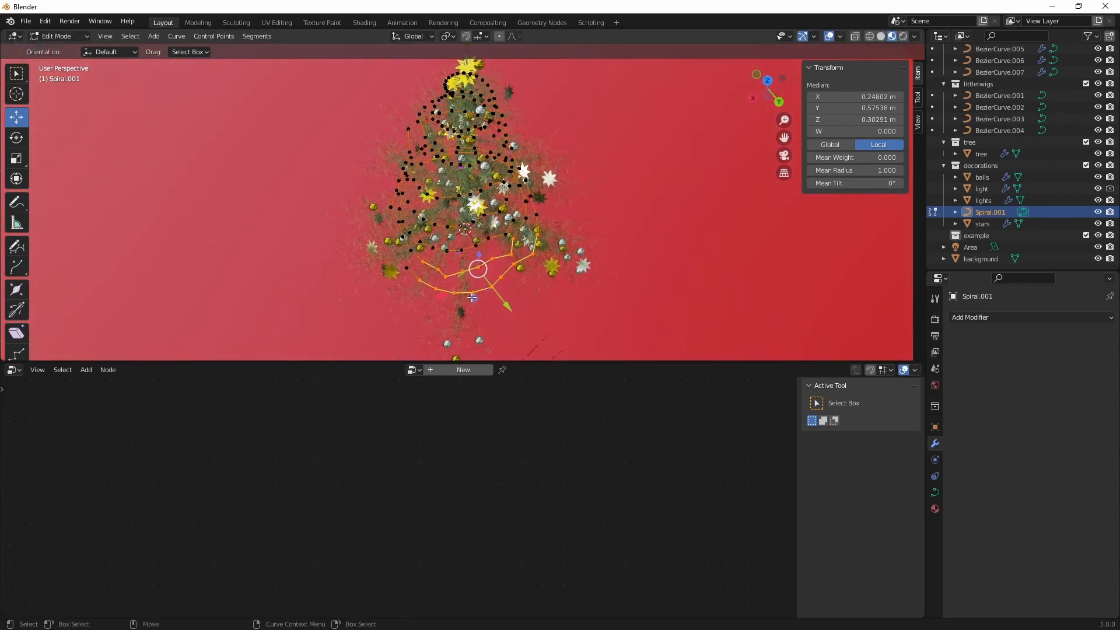
pyautogui.moveTo(475, 294); pyautogui.dragTo(471, 281)
pyautogui.moveTo(415, 301); pyautogui.dragTo(499, 292, button='middle')
pyautogui.moveTo(376, 245); pyautogui.dragTo(500, 306)
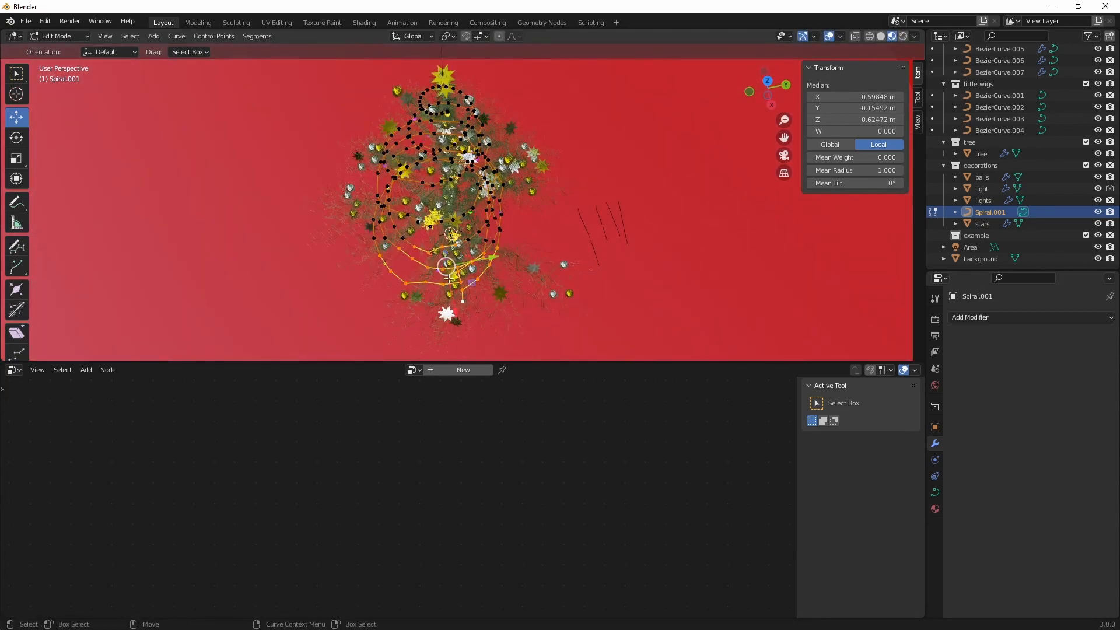
pyautogui.press('Tab')
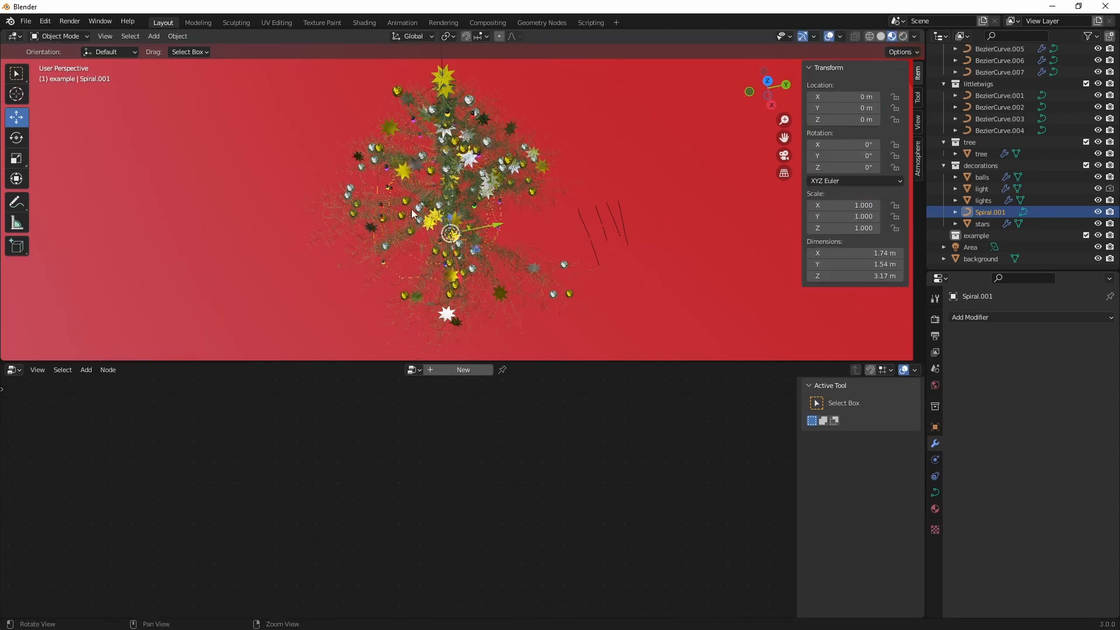
# Inspect the reshaped spiral from the side and select the lights object to show its node tree.
pyautogui.moveTo(507, 250); pyautogui.dragTo(435, 212, button='middle')
pyautogui.scroll(4, 435, 212)
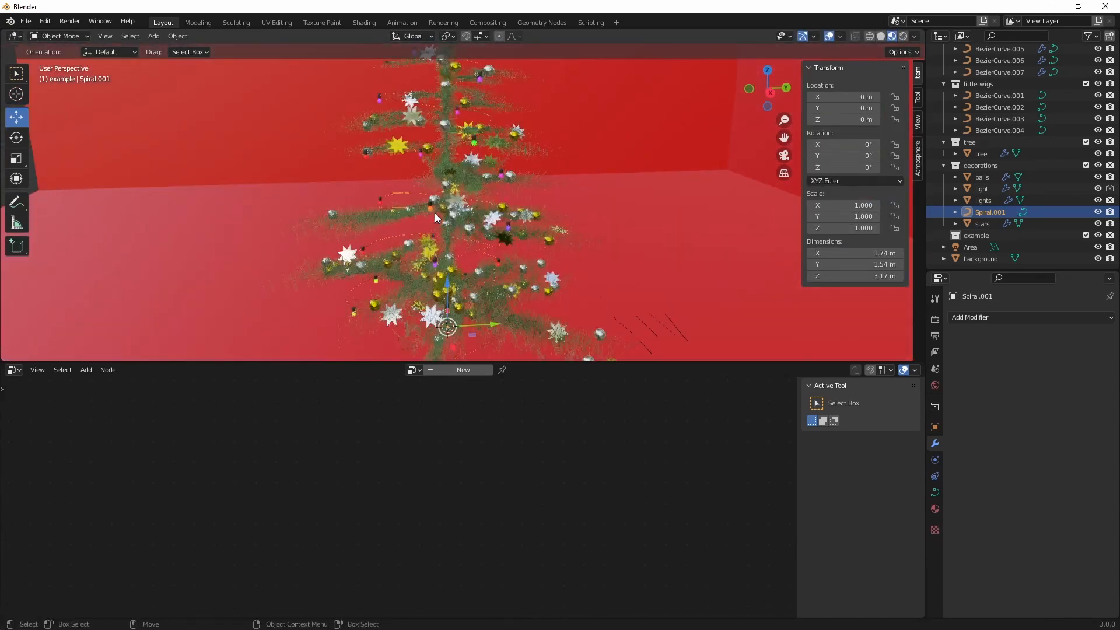
pyautogui.click(397, 207)
pyautogui.moveTo(341, 461); pyautogui.dragTo(464, 547, button='middle')
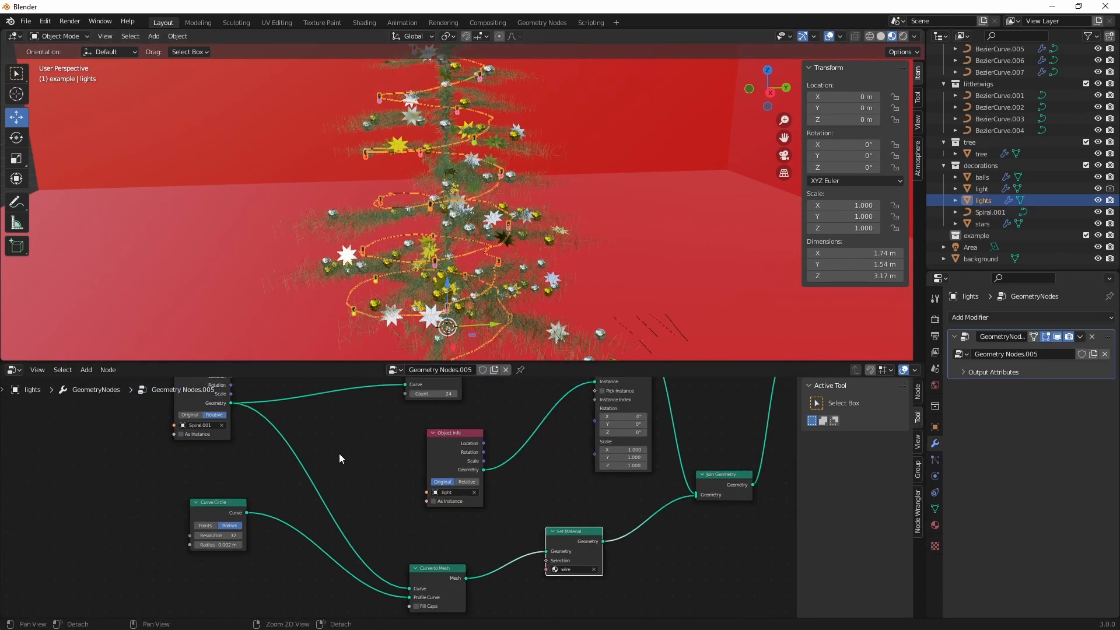
pyautogui.moveTo(338, 453); pyautogui.dragTo(353, 524, button='middle')
pyautogui.hotkey('shift', 'a')
pyautogui.write('s')
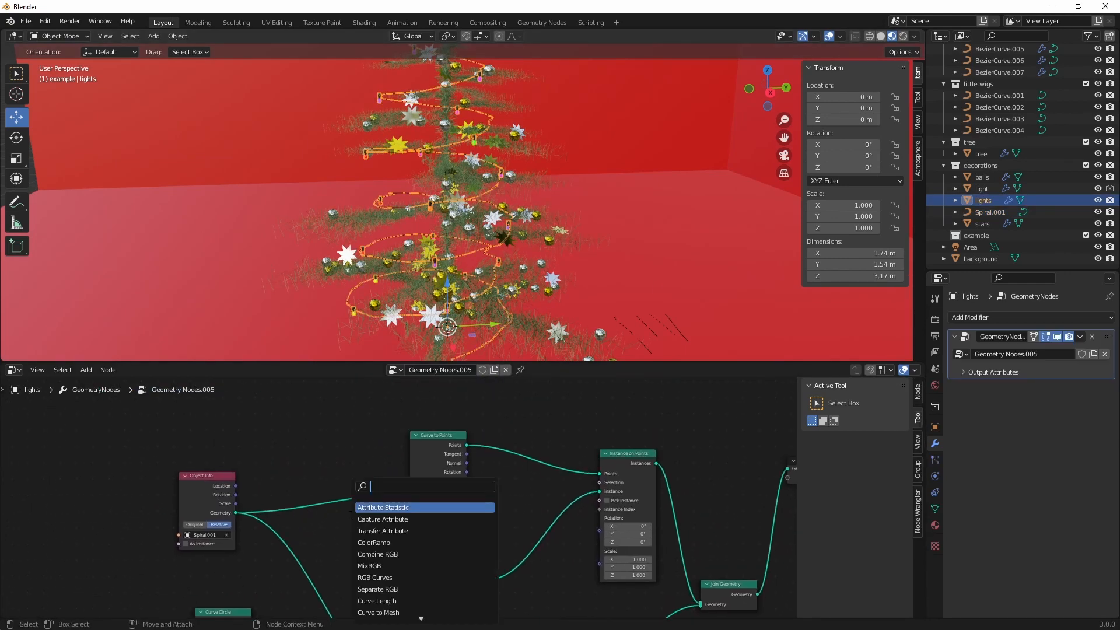
pyautogui.write('resam')
pyautogui.press('Return')
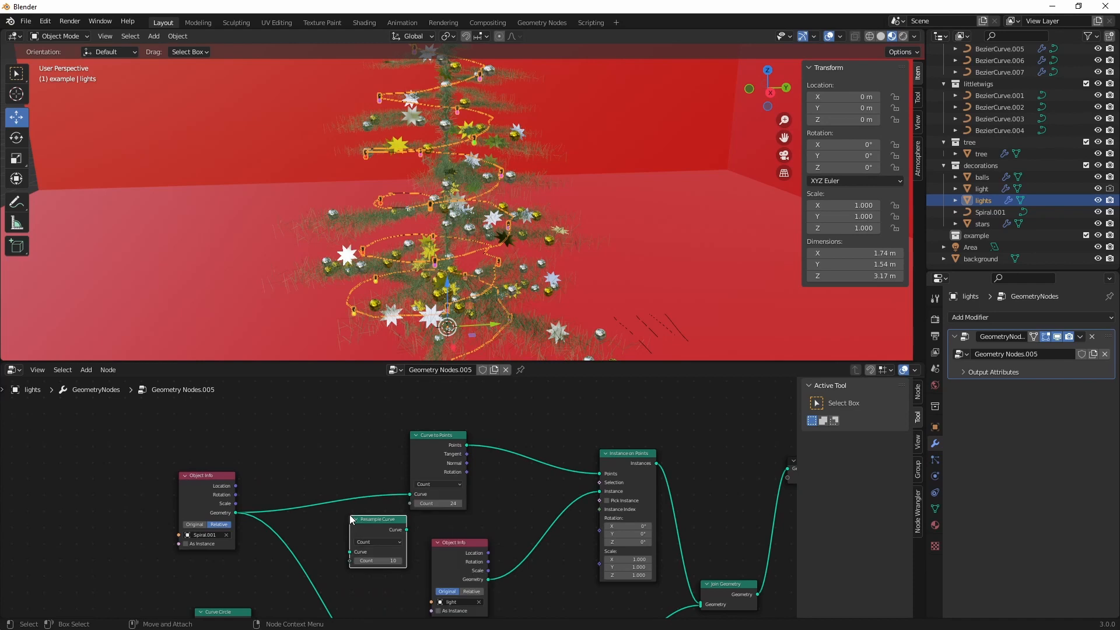
pyautogui.moveTo(385, 529); pyautogui.dragTo(366, 535)
pyautogui.press('x')
# Raise the Curve to Points count to 47 and move that node up and away from its neighbours.
pyautogui.scroll(5, 522, 527)
pyautogui.moveTo(604, 514); pyautogui.dragTo(496, 527, button='middle')
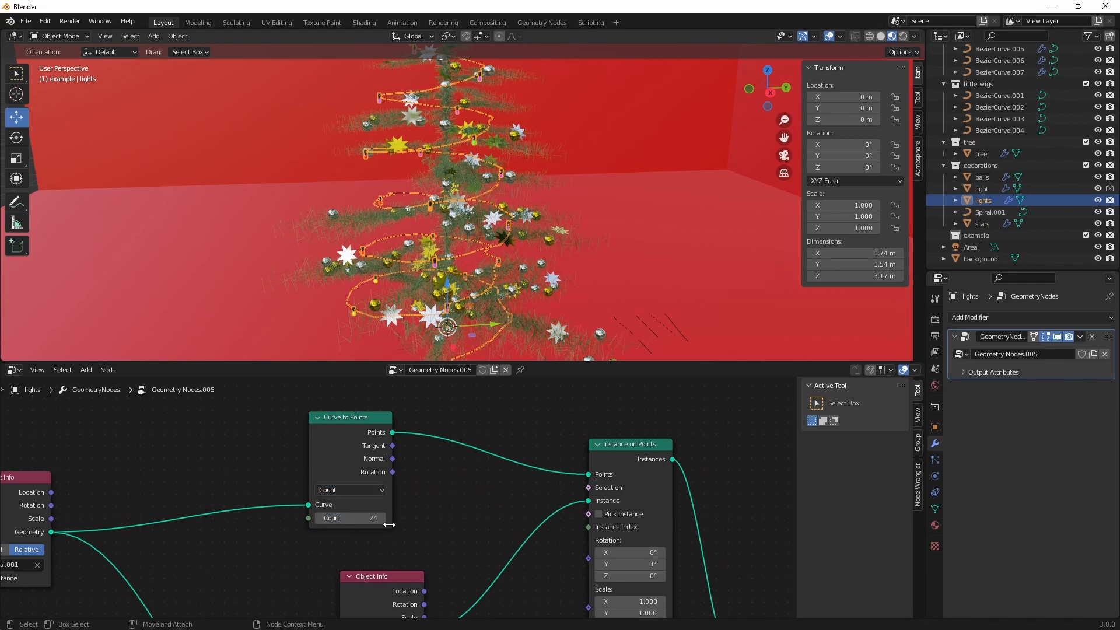
pyautogui.moveTo(389, 524); pyautogui.dragTo(458, 518)
pyautogui.moveTo(366, 454); pyautogui.dragTo(328, 427)
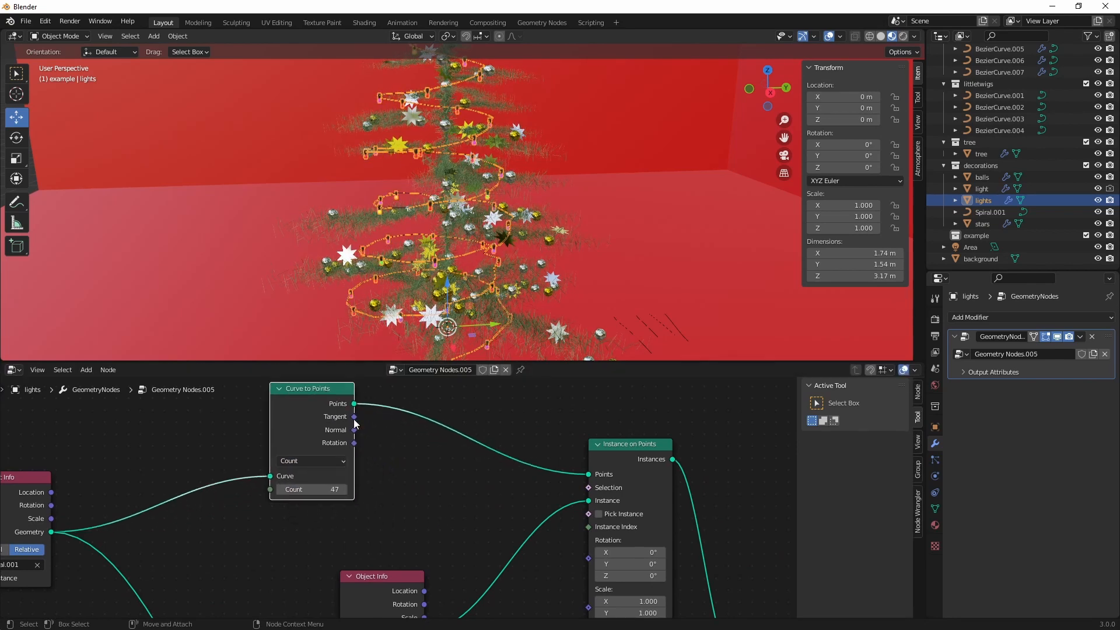
# Add a Random Value node set to Vector and connect its Value to the Rotation input of Instance on Points.
pyautogui.hotkey('shift', 'a')
pyautogui.write('random')
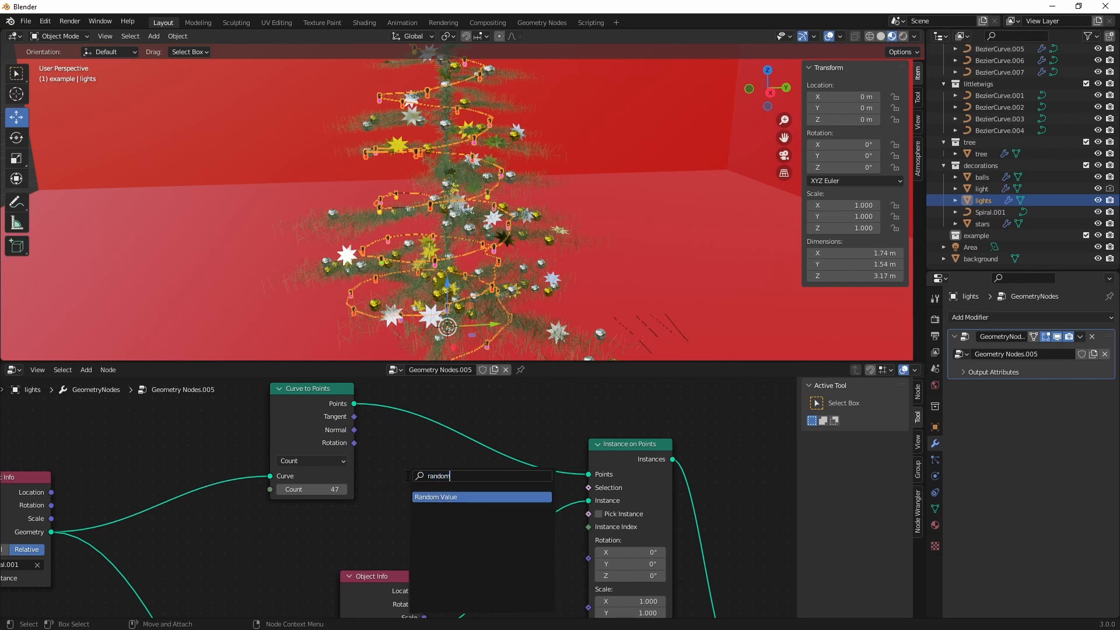
pyautogui.press('Return')
pyautogui.click(448, 516)
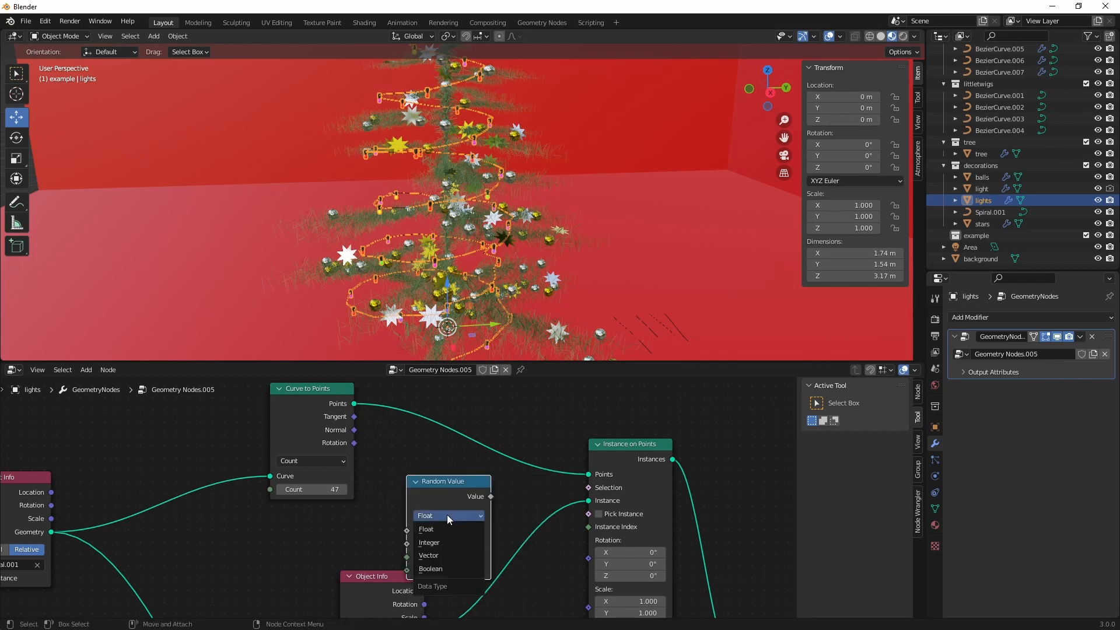
pyautogui.click(448, 555)
pyautogui.moveTo(450, 489); pyautogui.dragTo(397, 452)
pyautogui.moveTo(480, 489); pyautogui.dragTo(392, 444, button='middle')
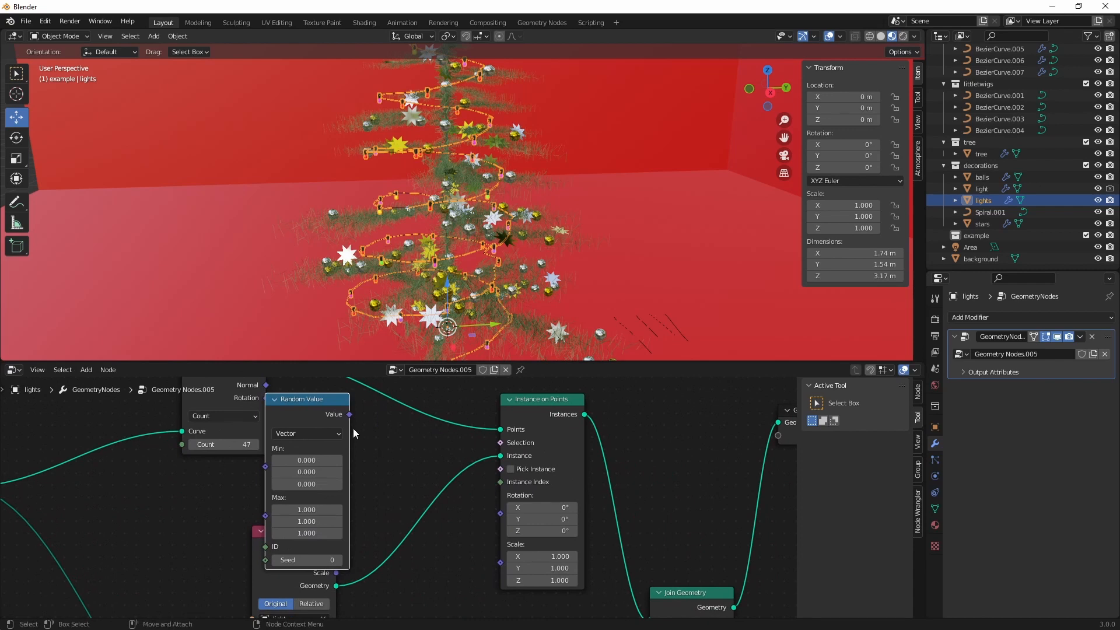
pyautogui.moveTo(348, 414); pyautogui.dragTo(500, 513)
# Set all three Max values of the Random Value node to 6.5.
pyautogui.click(314, 511)
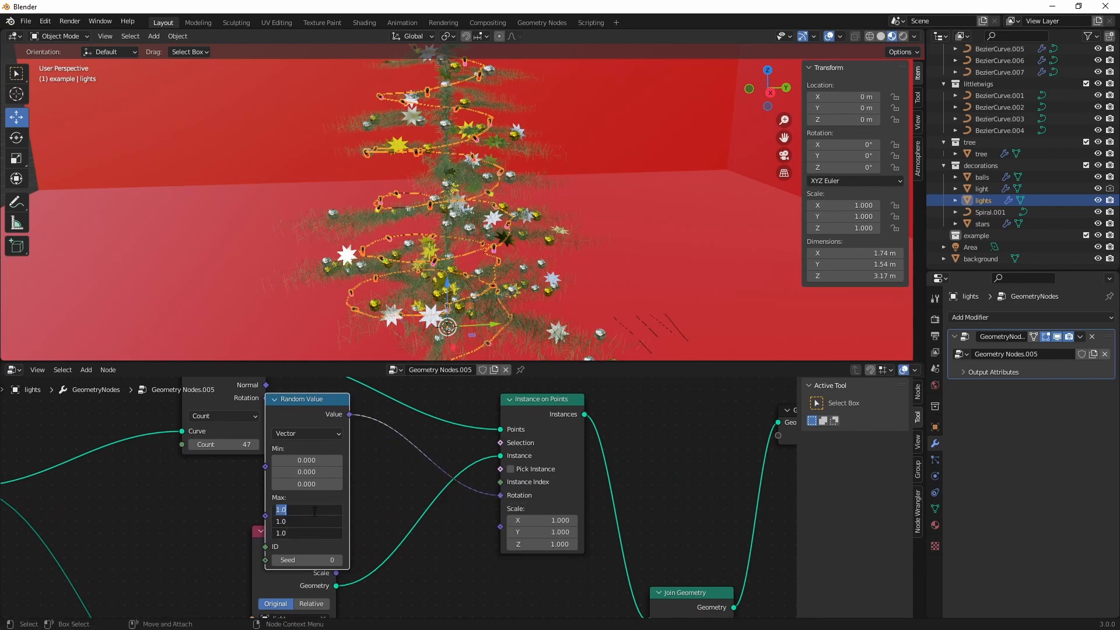
pyautogui.write('6.5')
pyautogui.press('Return')
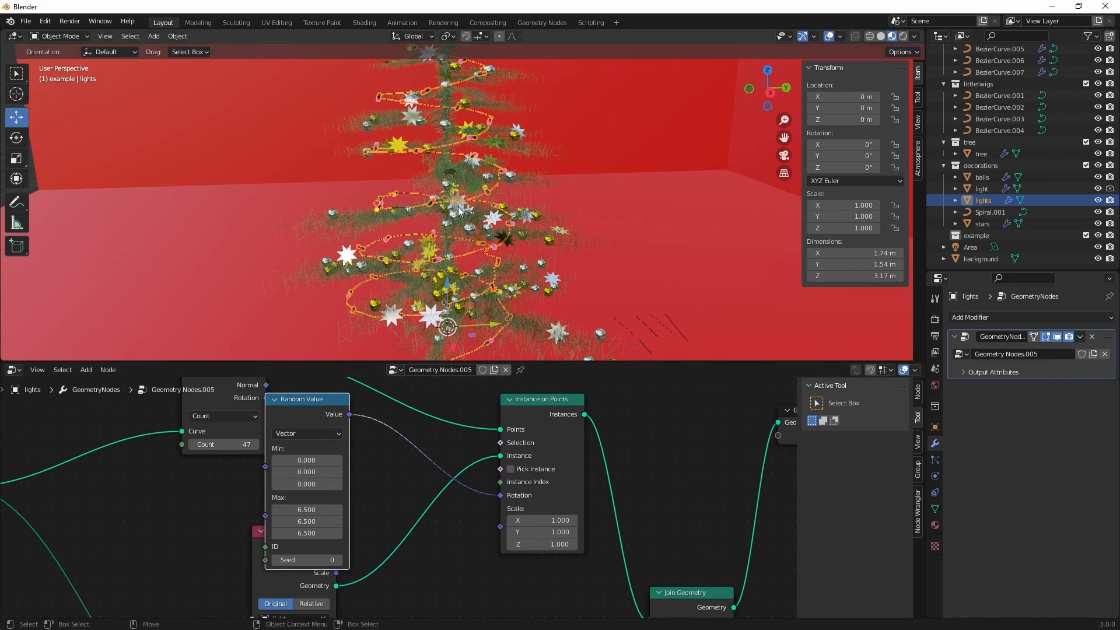
# Preview the whole decorated tree in an enlarged viewport with rendered shading and deselect the lights object.
pyautogui.scroll(-6, 499, 206)
pyautogui.scroll(6, 499, 205)
pyautogui.moveTo(499, 206); pyautogui.dragTo(660, 96, button='middle')
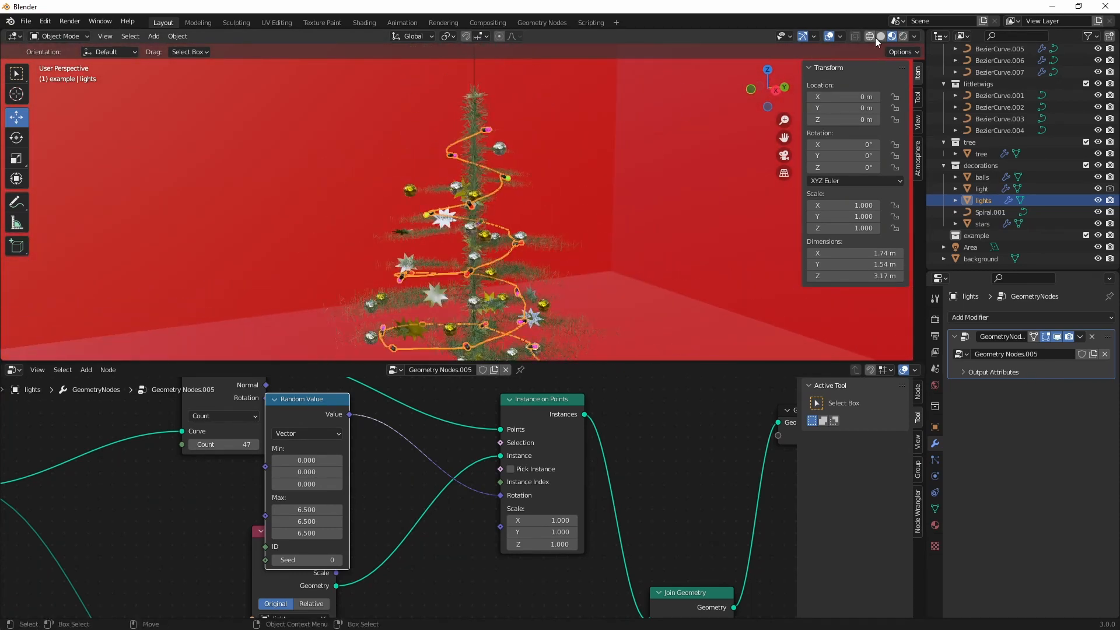
pyautogui.click(901, 36)
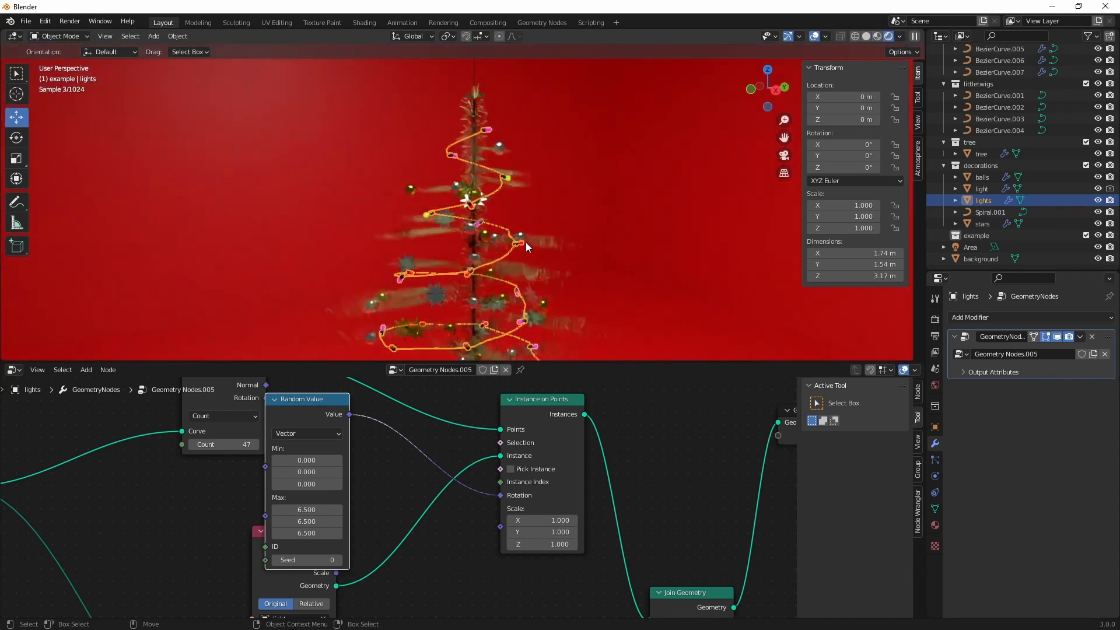
pyautogui.moveTo(651, 361); pyautogui.dragTo(651, 583)
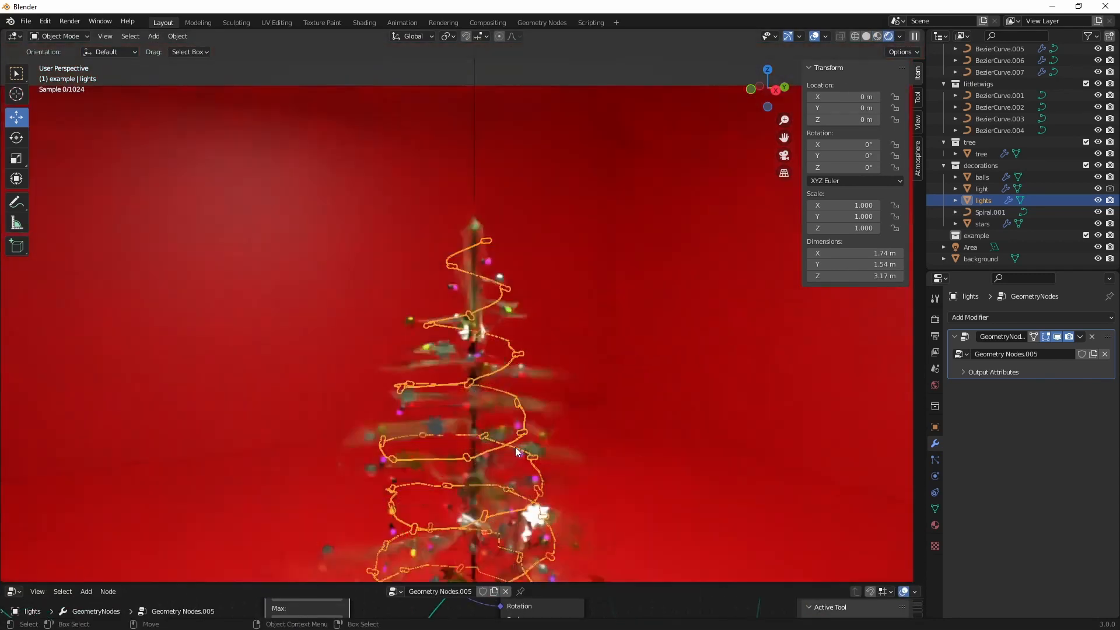
pyautogui.scroll(-5, 523, 353)
pyautogui.moveTo(537, 355); pyautogui.dragTo(563, 373, button='middle')
pyautogui.scroll(2, 565, 407)
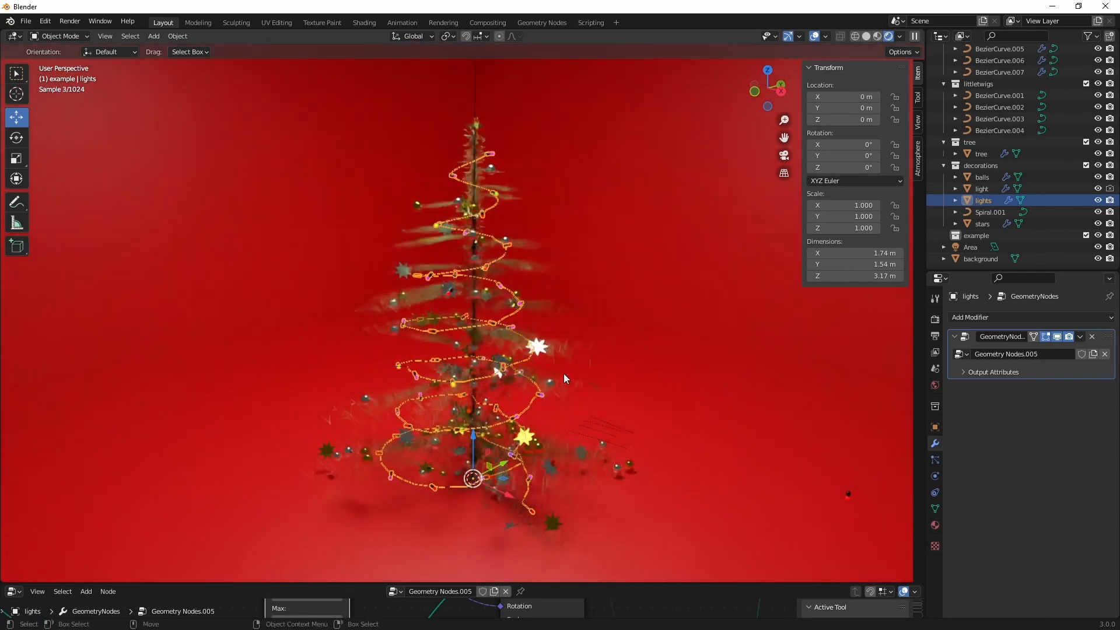
pyautogui.click(737, 455)
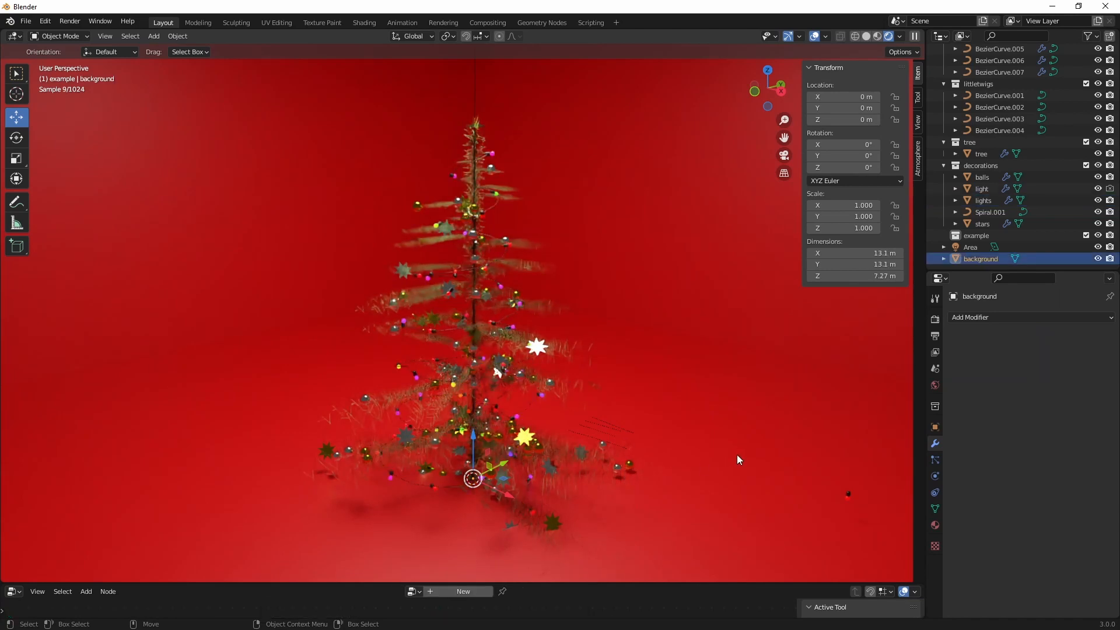
# Select BezierCurve in the twigs collection and set the Curve to Points length in its node tree to 0.01 m.
pyautogui.click(384, 408)
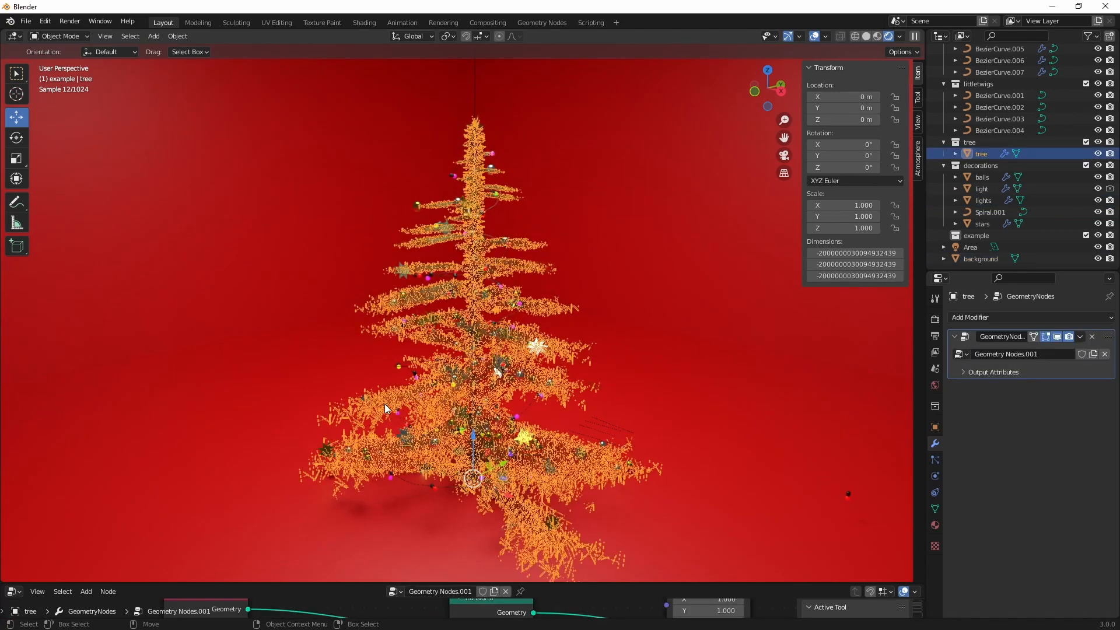
pyautogui.scroll(3, 994, 156)
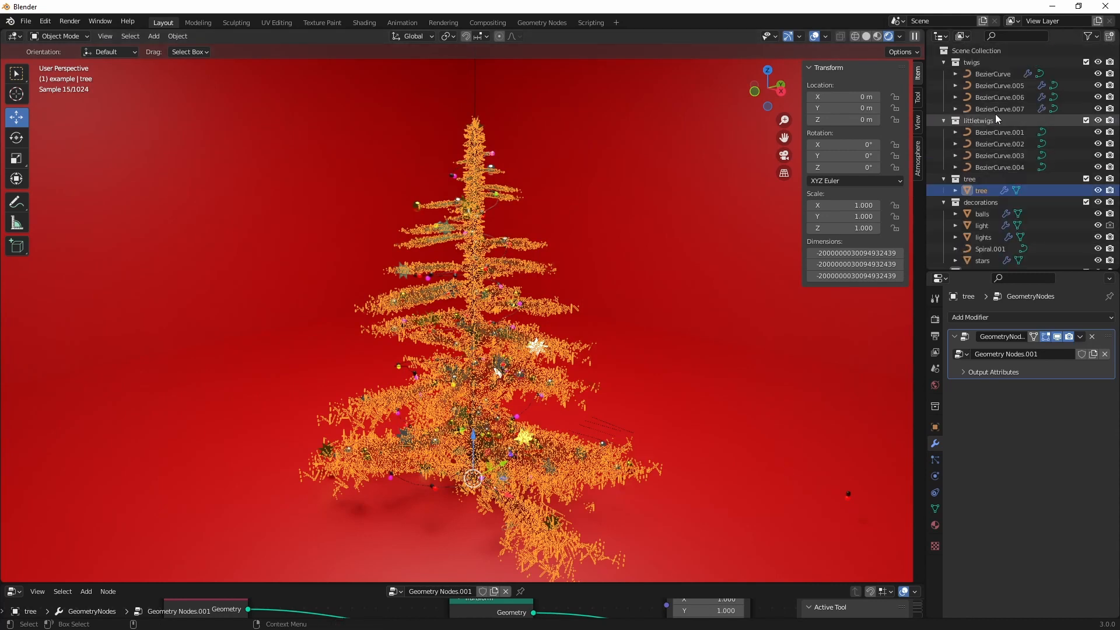
pyautogui.click(993, 74)
pyautogui.moveTo(658, 583); pyautogui.dragTo(658, 386)
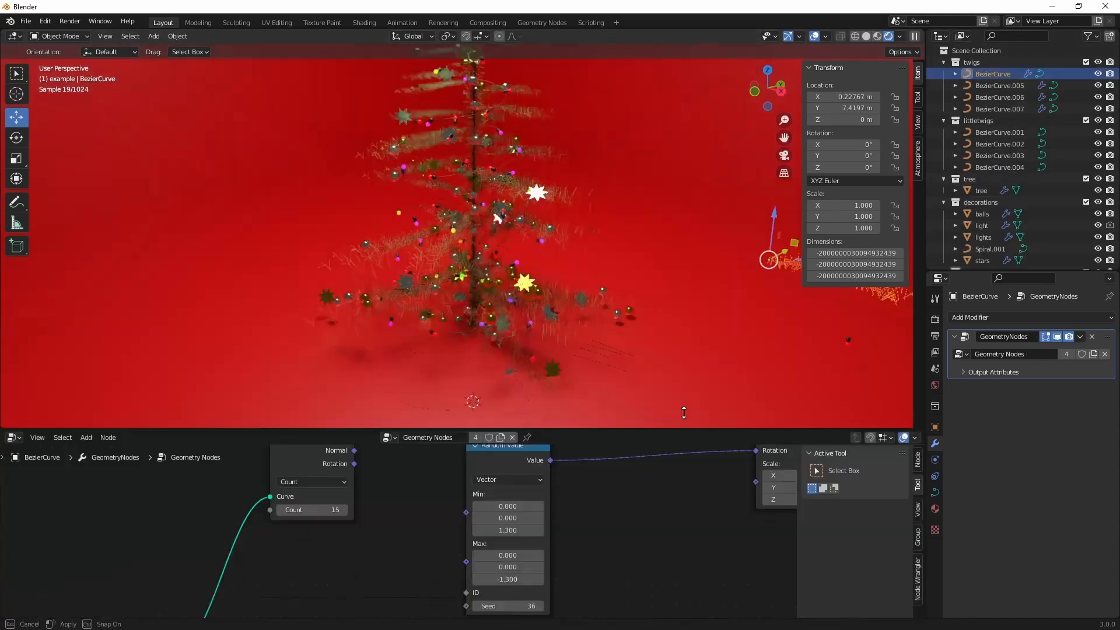
pyautogui.scroll(-3, 552, 516)
pyautogui.keyDown('alt'); pyautogui.moveTo(579, 513); pyautogui.dragTo(362, 519, button='middle'); pyautogui.keyUp('alt')
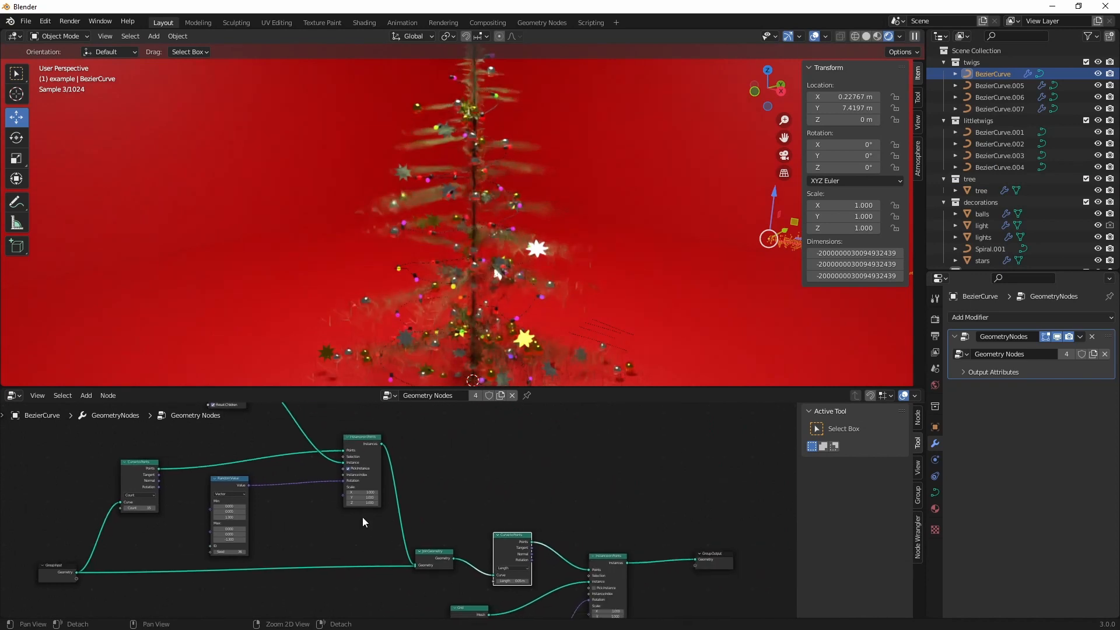
pyautogui.keyDown('alt'); pyautogui.moveTo(362, 519); pyautogui.dragTo(515, 540, button='right'); pyautogui.keyUp('alt')
pyautogui.keyDown('alt'); pyautogui.moveTo(542, 546); pyautogui.dragTo(340, 468, button='middle'); pyautogui.keyUp('alt')
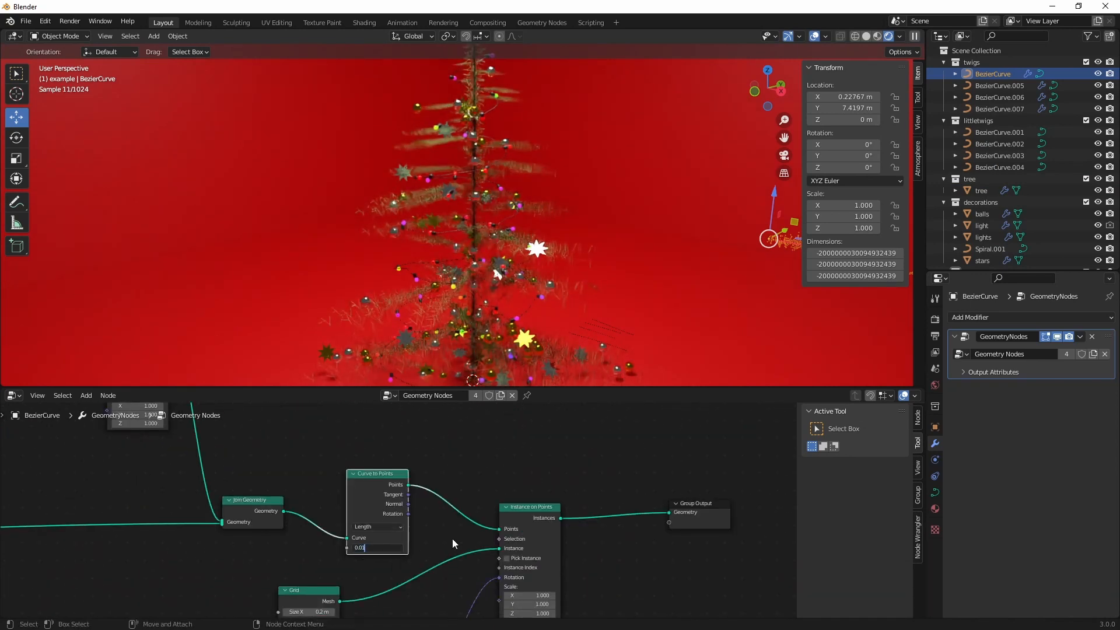
pyautogui.press('Return')
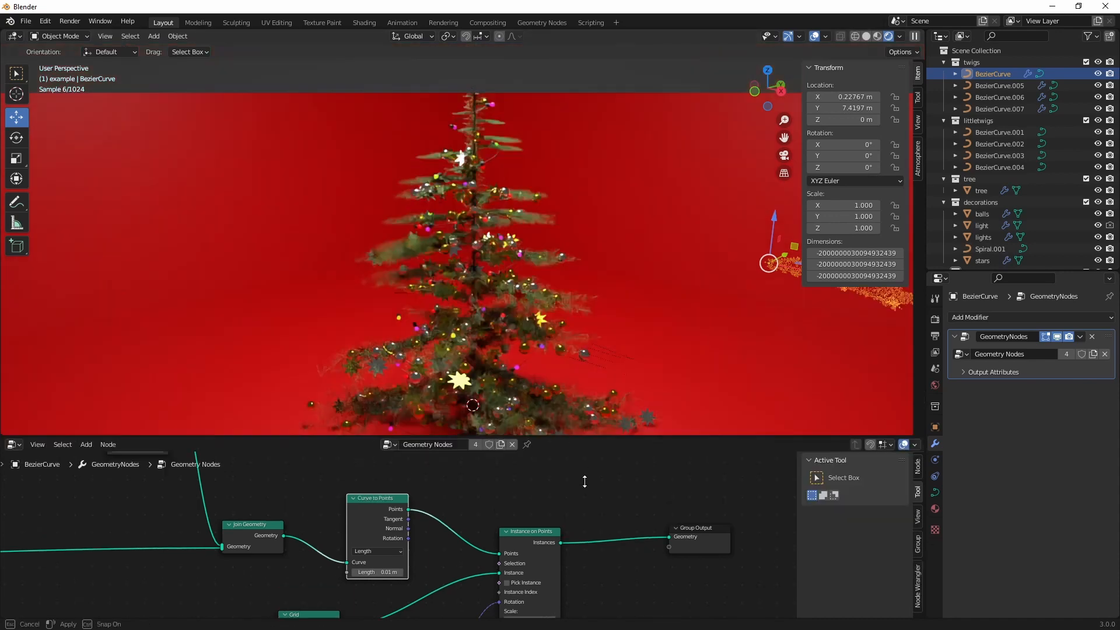
# Enlarge the viewport, select the Area light and move it away from the tree to about X -2.31 m, Y 2.94 m, Z 5.65 m.
pyautogui.moveTo(584, 388); pyautogui.dragTo(554, 483)
pyautogui.scroll(-3, 537, 375)
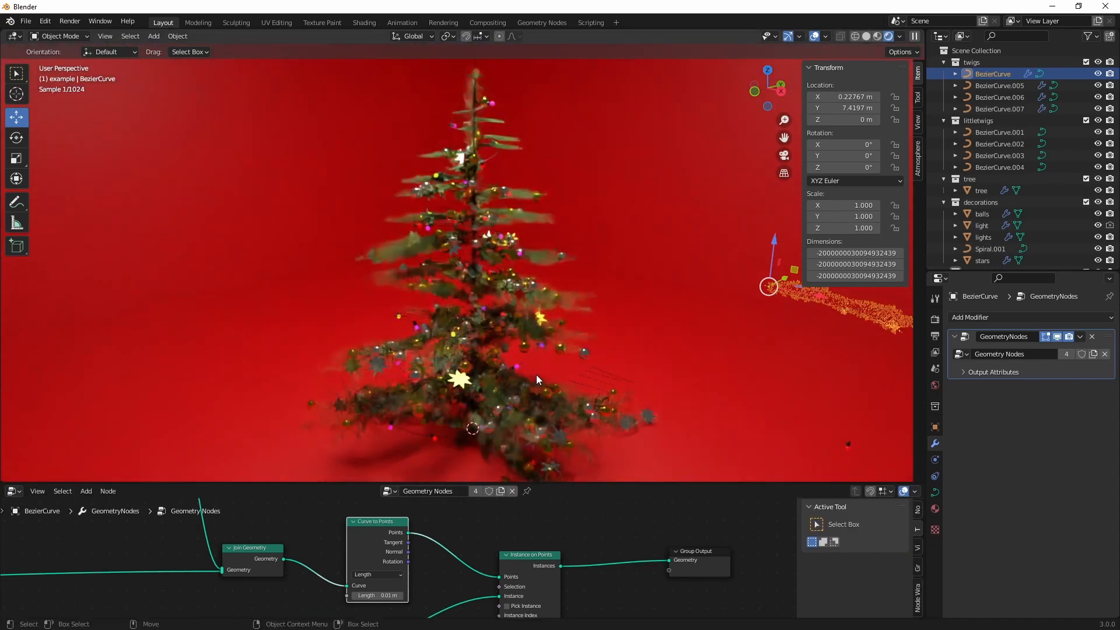
pyautogui.scroll(-3, 988, 177)
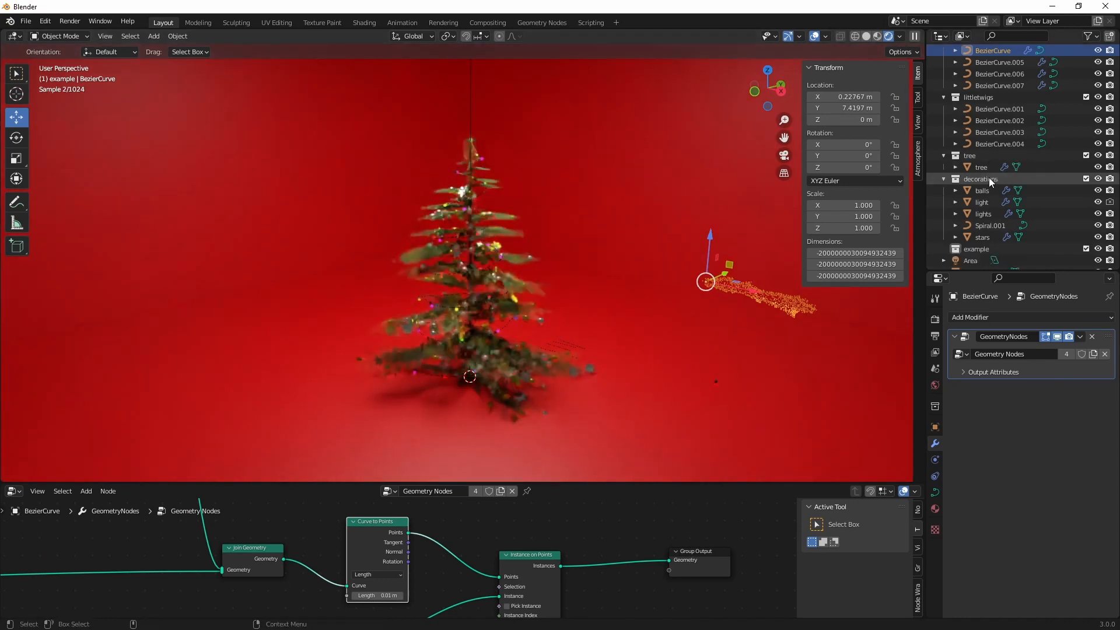
pyautogui.click(970, 247)
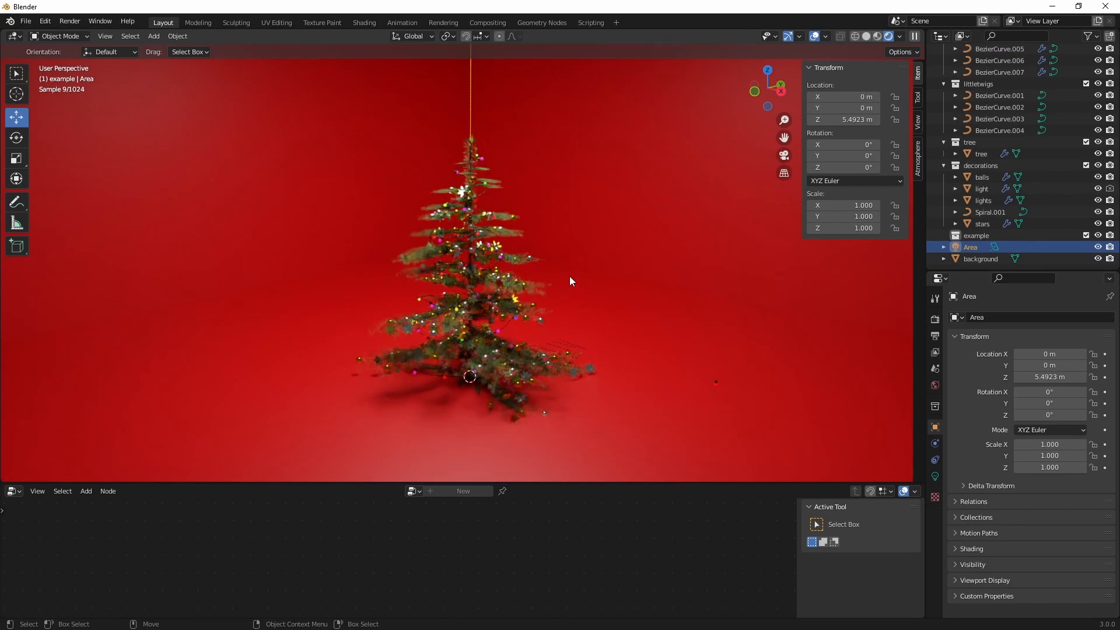
pyautogui.scroll(-5, 551, 270)
pyautogui.moveTo(528, 246); pyautogui.dragTo(531, 368, button='middle')
pyautogui.press('g')
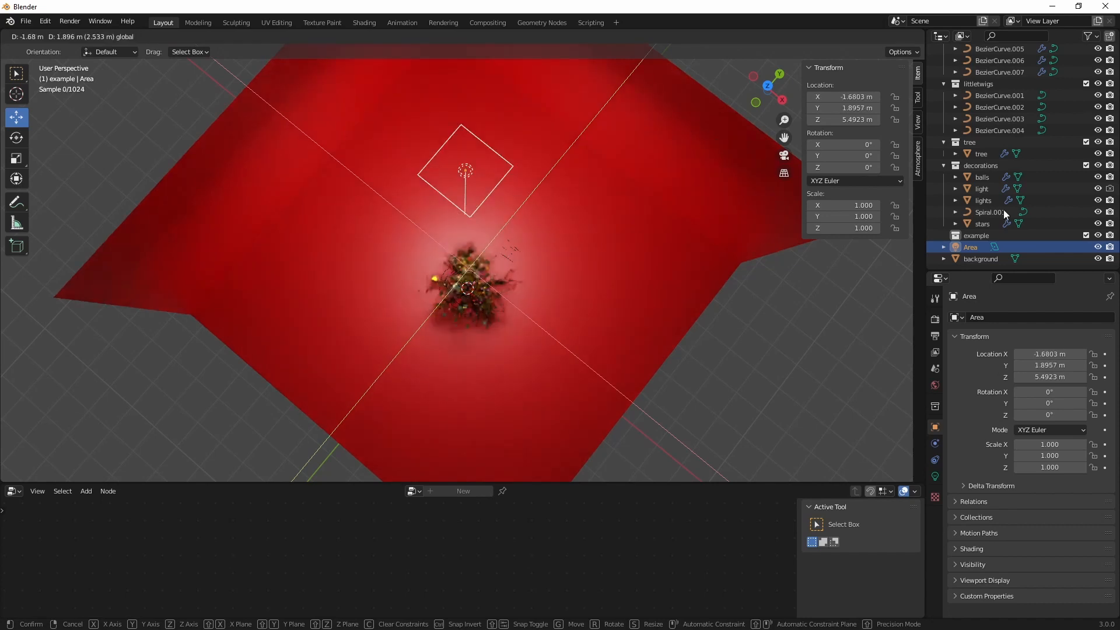
pyautogui.click(493, 127)
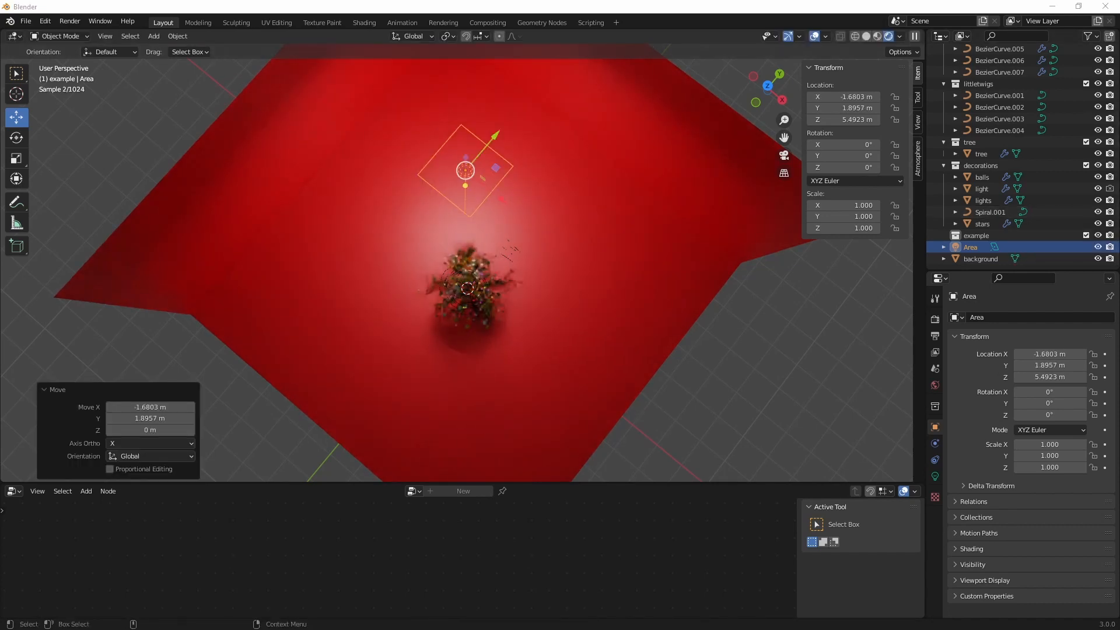
pyautogui.press('g')
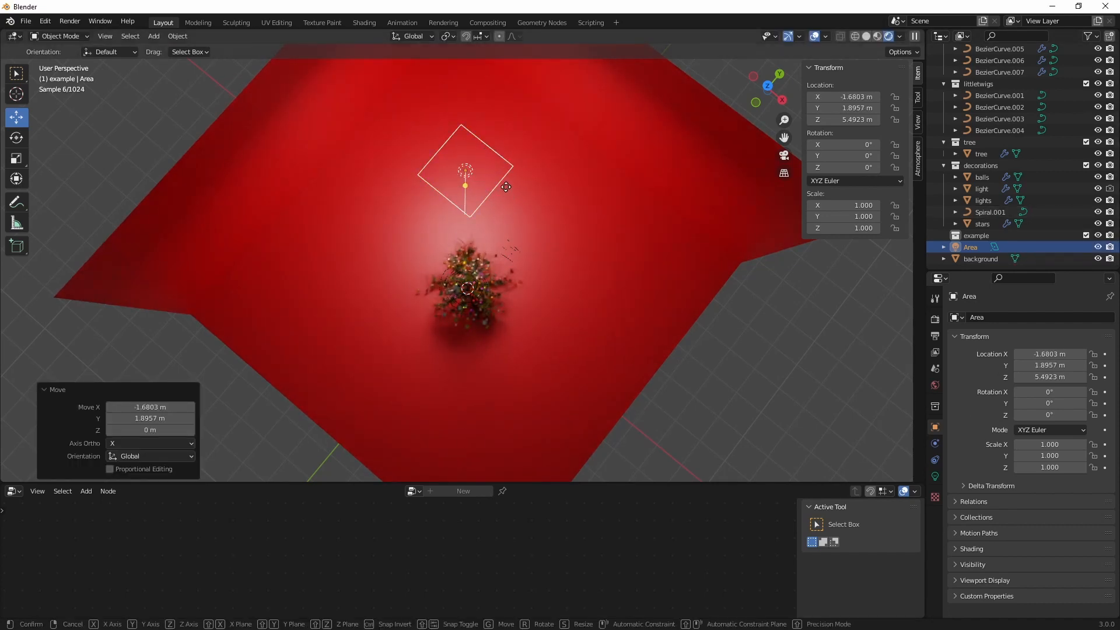
pyautogui.click(500, 145)
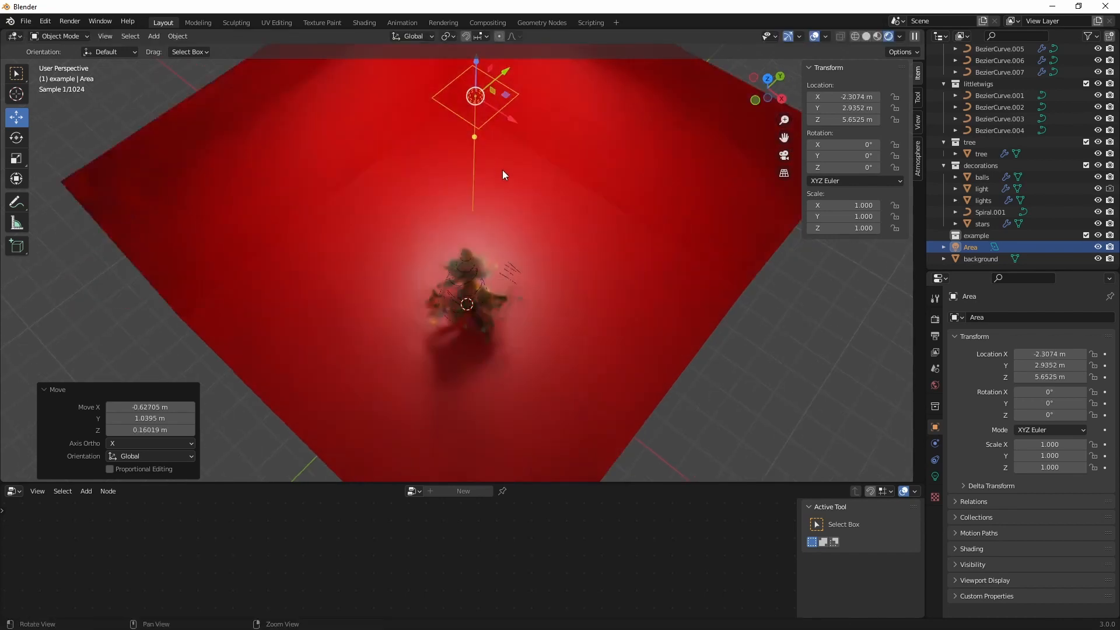
# Rotate the Area light freely to about -64° in X, -30° in Y and 38° in Z.
pyautogui.keyDown('alt'); pyautogui.moveTo(509, 190); pyautogui.dragTo(513, 211, button='middle'); pyautogui.keyUp('alt')
pyautogui.press('e')
pyautogui.keyDown('alt'); pyautogui.moveTo(505, 207); pyautogui.dragTo(504, 156); pyautogui.keyUp('alt')
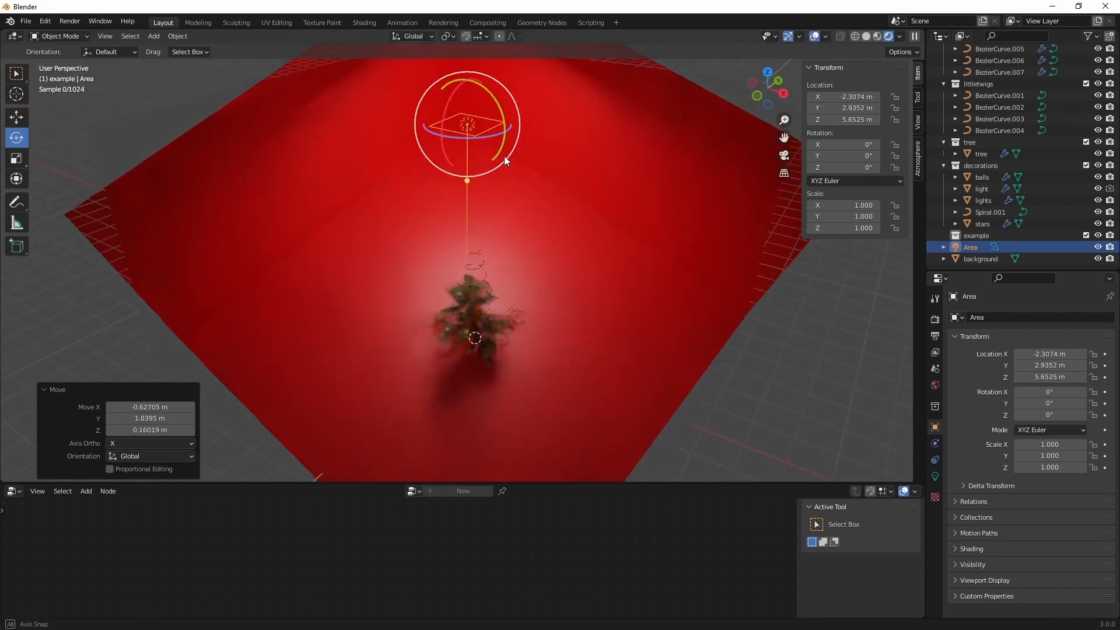
pyautogui.moveTo(503, 155); pyautogui.dragTo(489, 137, button='middle')
pyautogui.moveTo(478, 122); pyautogui.dragTo(495, 98)
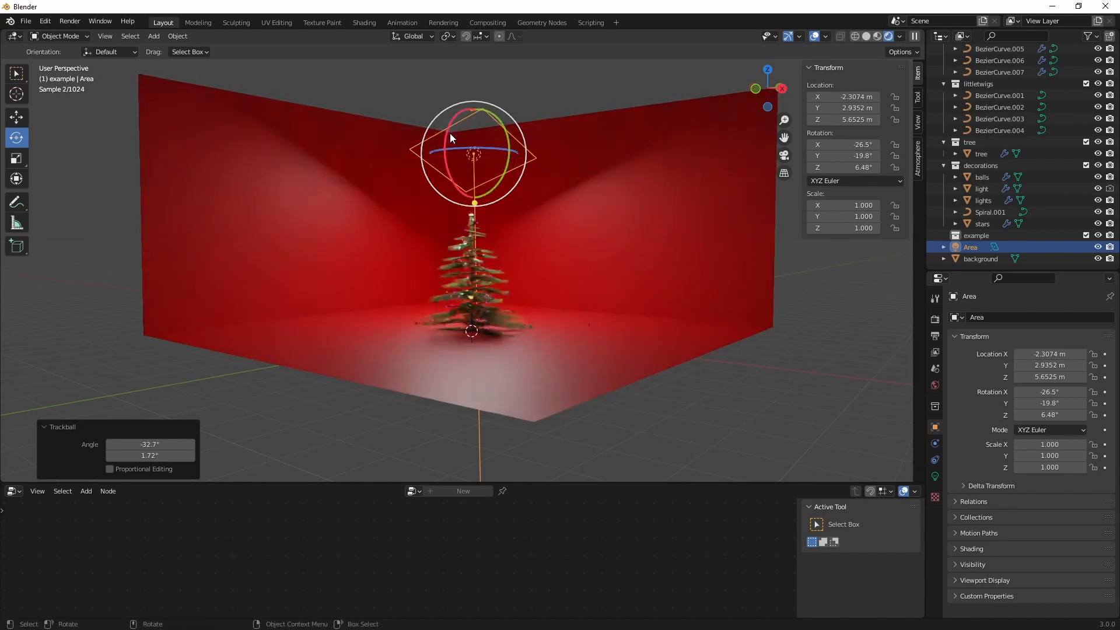
pyautogui.moveTo(449, 133); pyautogui.dragTo(480, 82)
# Shift the Area light about -1.33 m in X and -1.64 m in Z, and check the lit tree up close.
pyautogui.press('w')
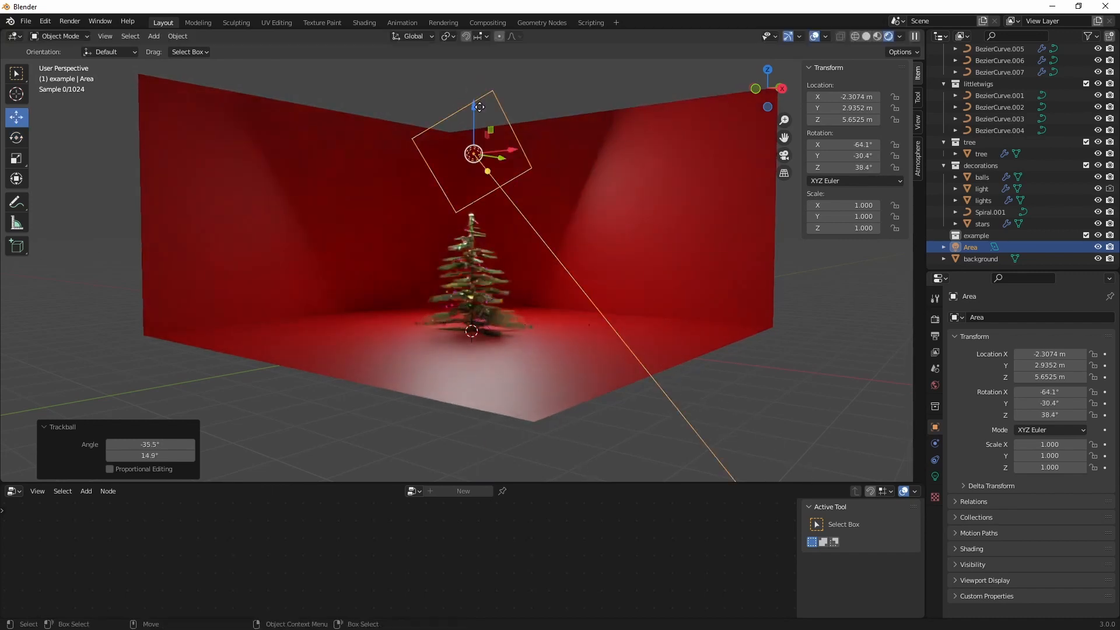
pyautogui.moveTo(490, 131); pyautogui.dragTo(474, 192)
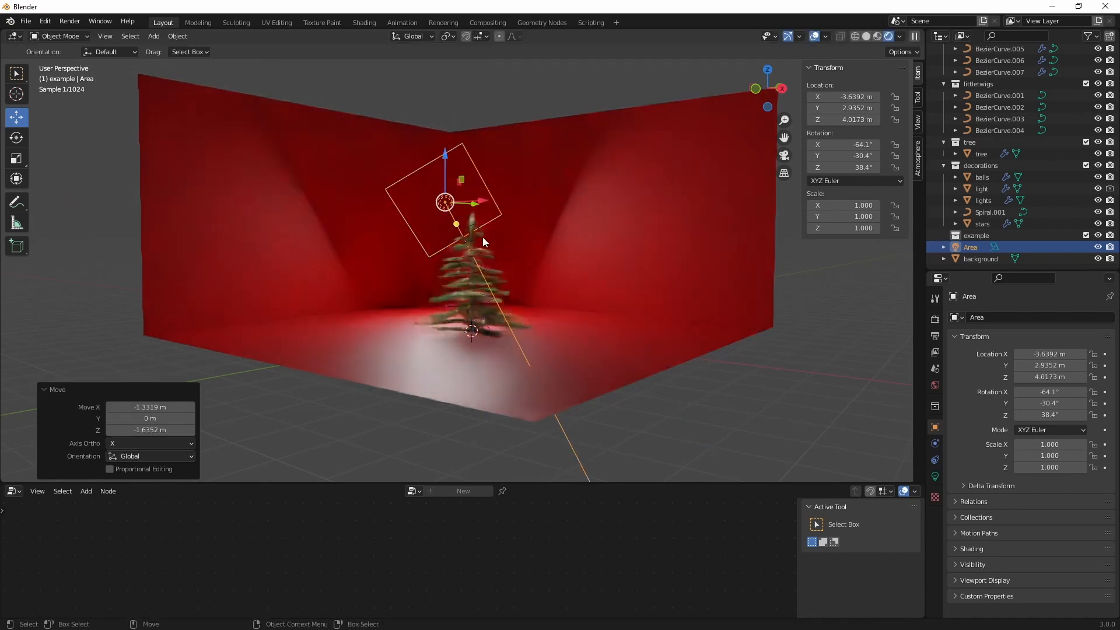
pyautogui.moveTo(449, 258); pyautogui.dragTo(457, 273, button='middle')
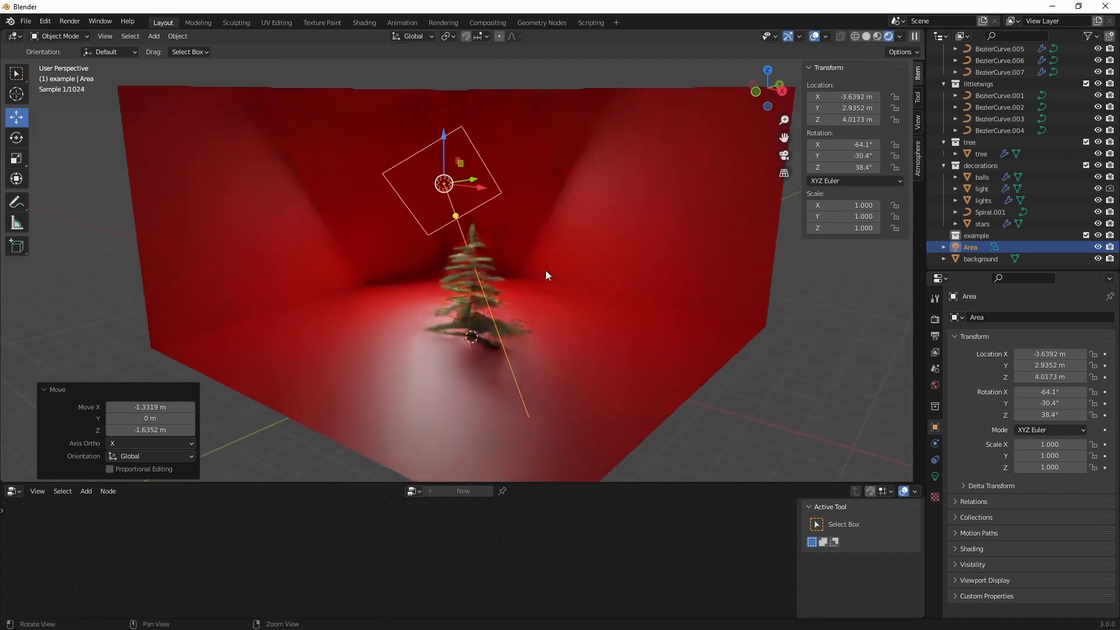
pyautogui.keyDown('ctrl'); pyautogui.moveTo(544, 271); pyautogui.dragTo(571, 236, button='middle'); pyautogui.keyUp('ctrl')
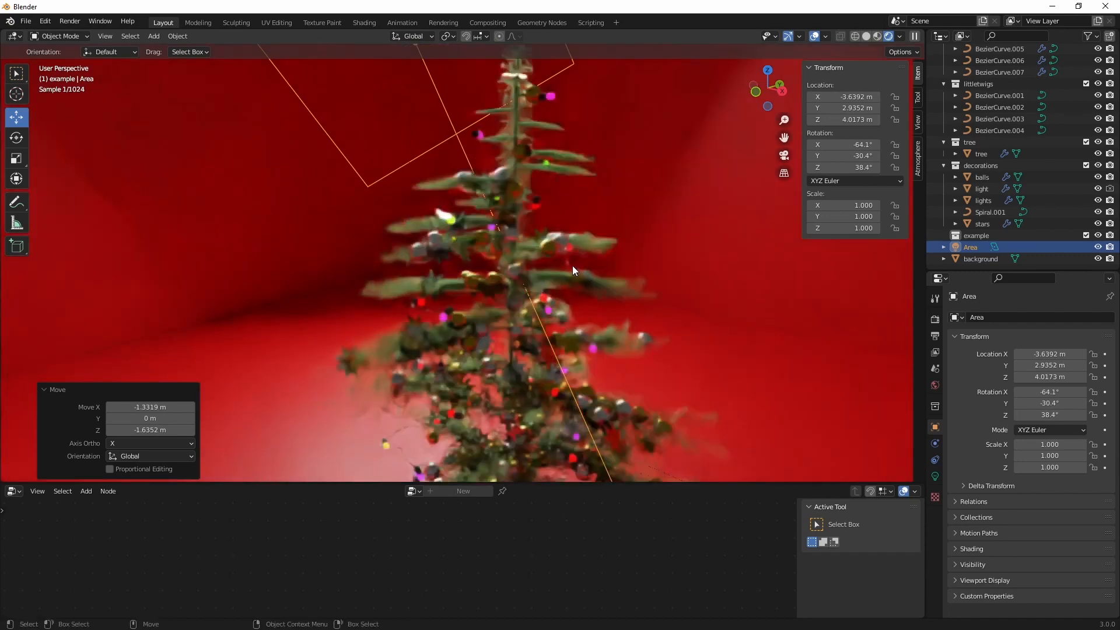
pyautogui.scroll(-2, 572, 266)
# Set the Area light's power to 250 W and its beam spread to 70°.
pyautogui.click(935, 475)
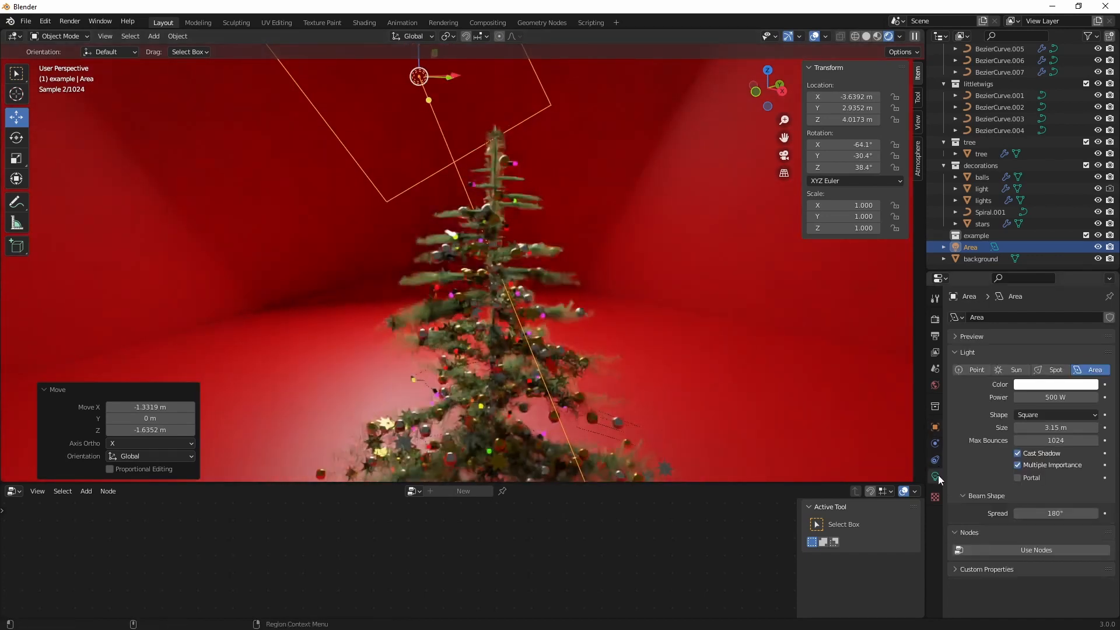
pyautogui.click(1058, 396)
pyautogui.write('250')
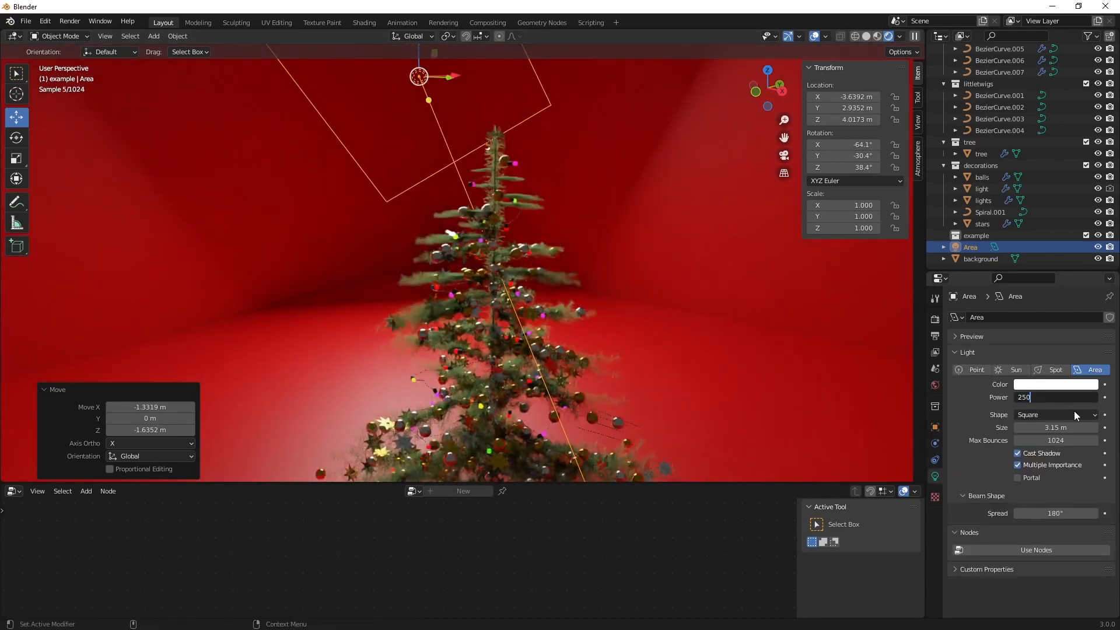
pyautogui.press('Return')
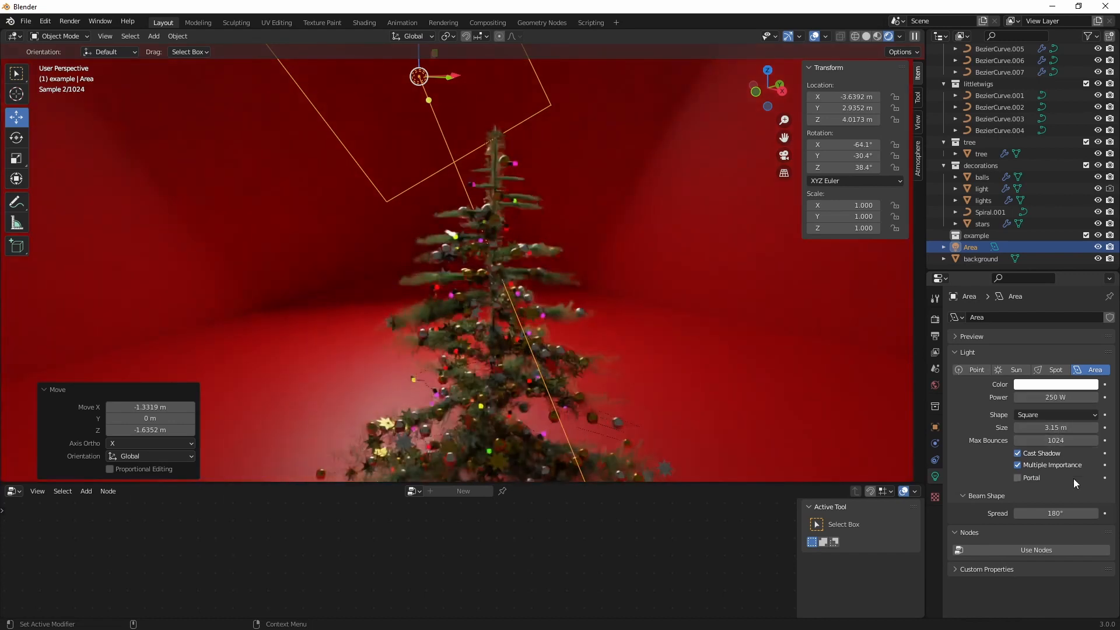
pyautogui.click(1058, 514)
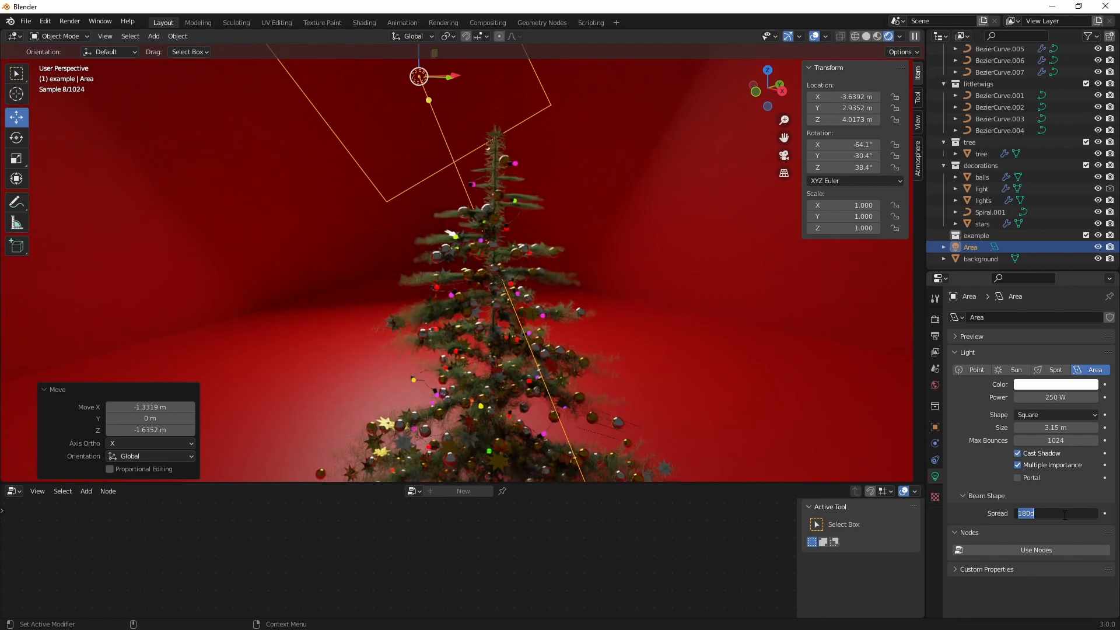
pyautogui.write('70')
pyautogui.press('Return')
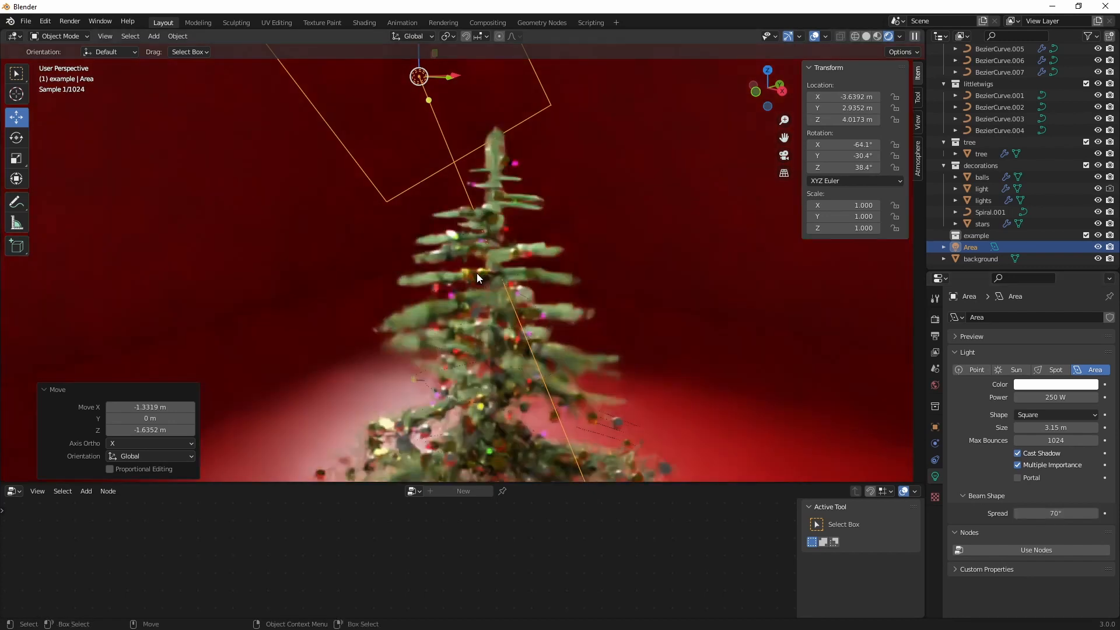
# Set the Area light's power to 50 W and view the whole tree.
pyautogui.click(1054, 397)
pyautogui.write('50')
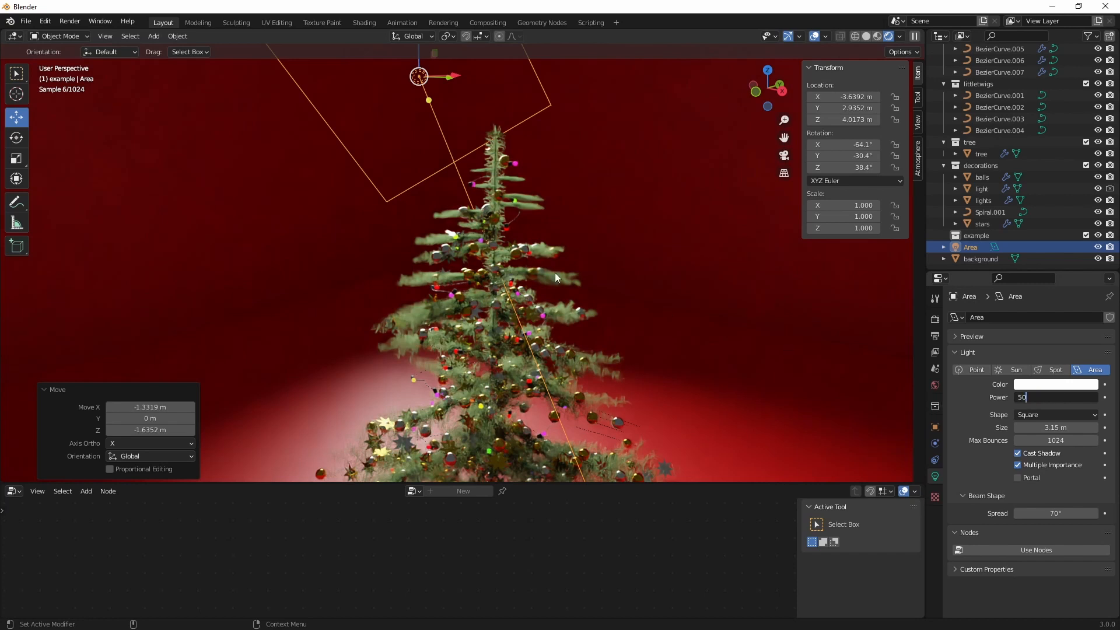
pyautogui.press('Return')
pyautogui.scroll(-2, 544, 269)
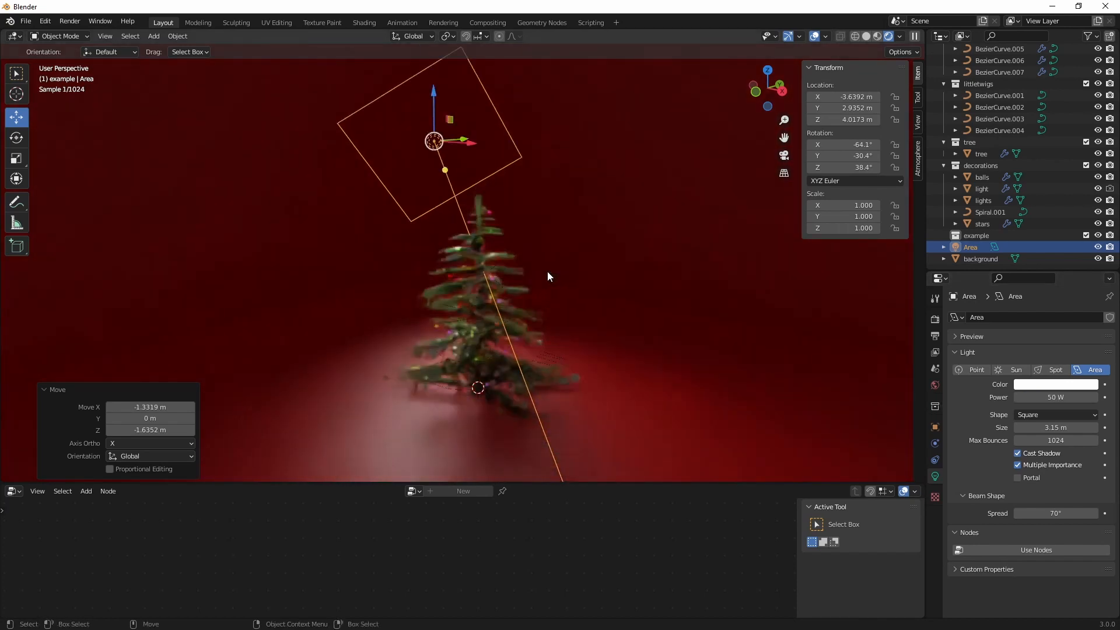
# Set the Area light's power to 80 W and open the output properties.
pyautogui.click(1061, 397)
pyautogui.write('8')
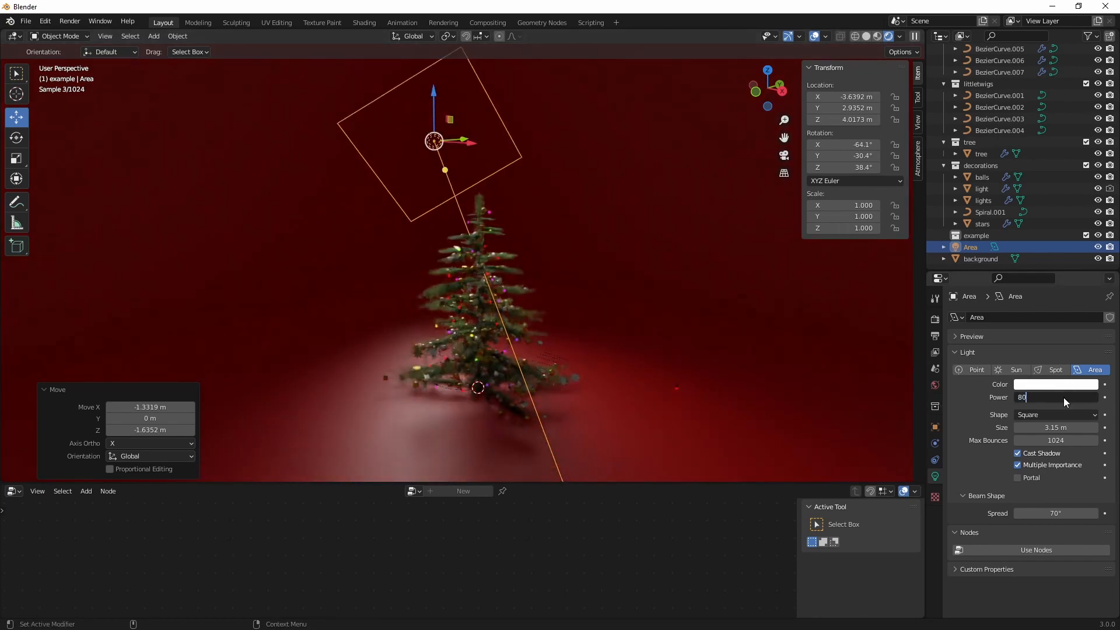
pyautogui.write('0')
pyautogui.press('Return')
pyautogui.click(936, 336)
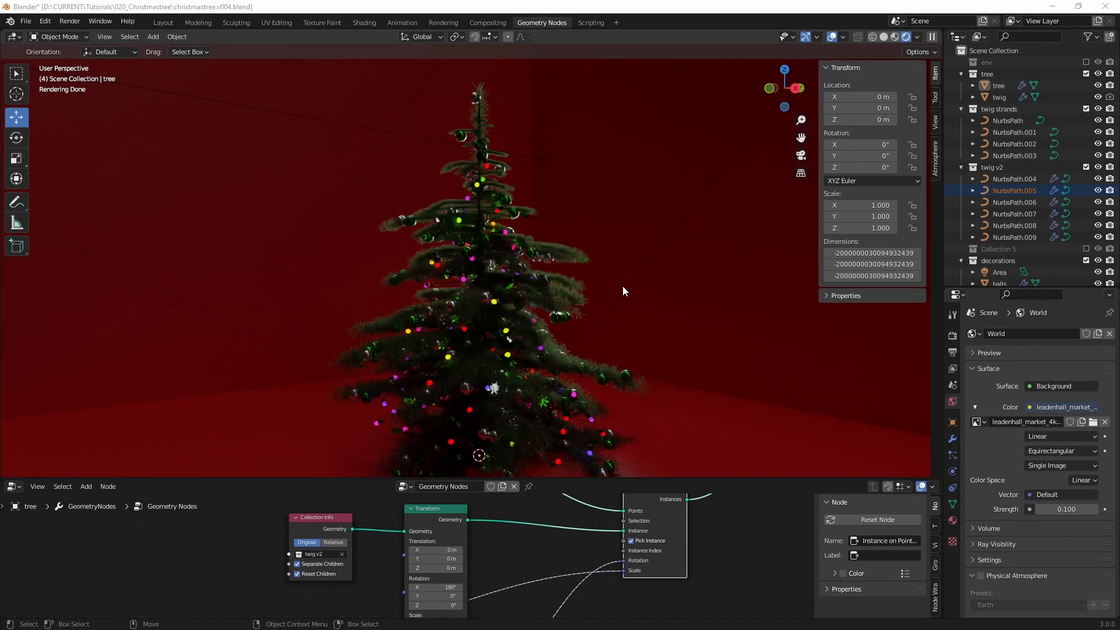
# Examine the tree and the single twig curve NurbsPath.005 lying below the floor.
pyautogui.click(500, 447)
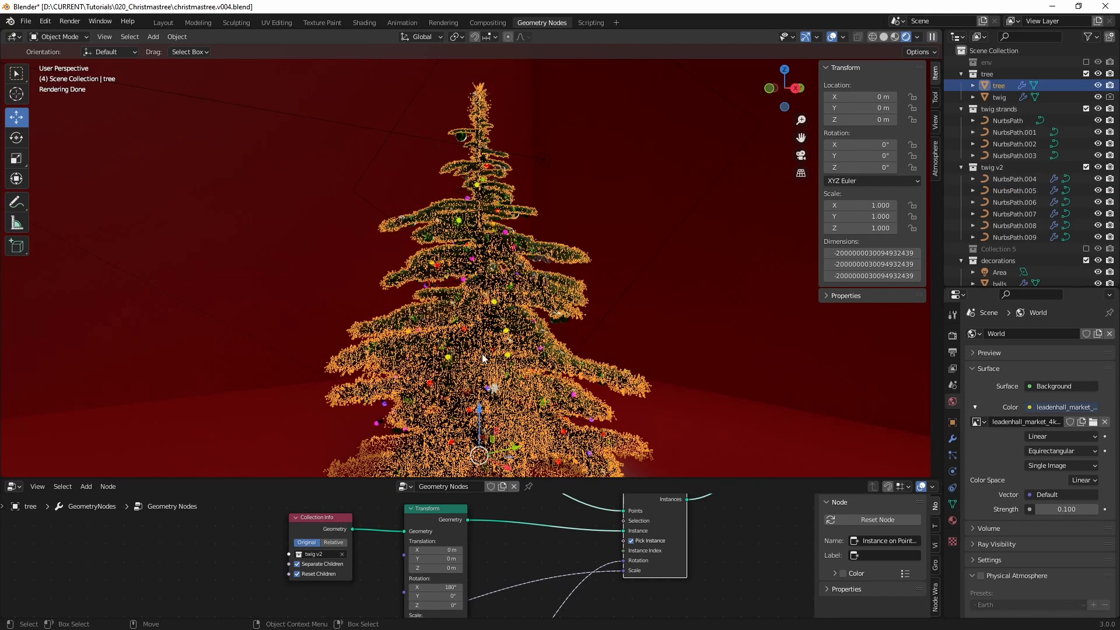
pyautogui.scroll(-4, 585, 336)
pyautogui.moveTo(622, 341); pyautogui.dragTo(619, 342, button='middle')
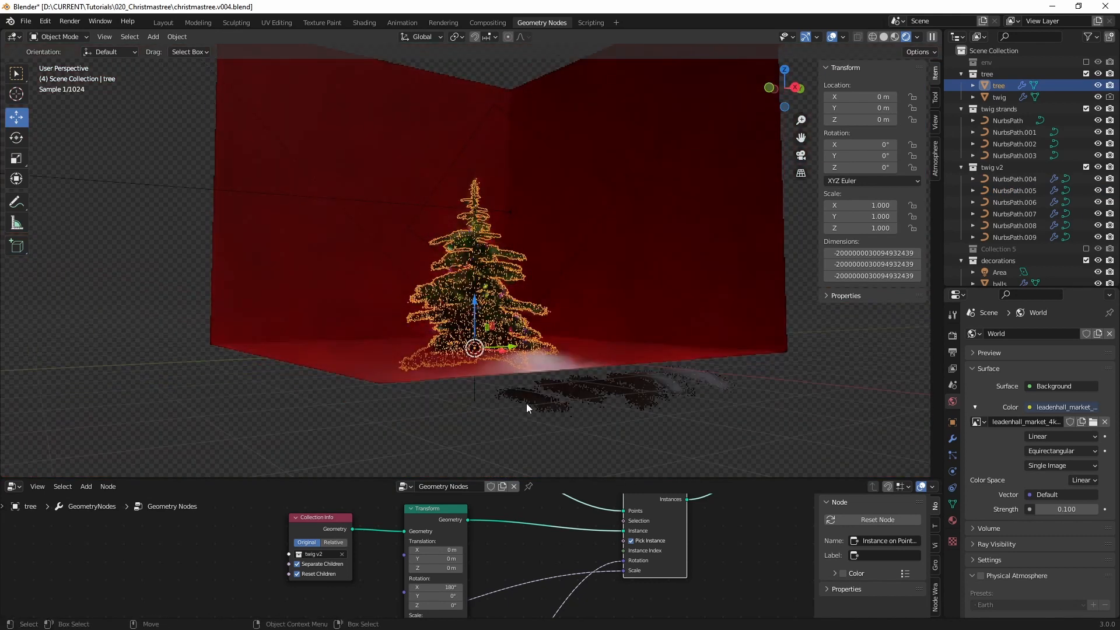
pyautogui.click(530, 409)
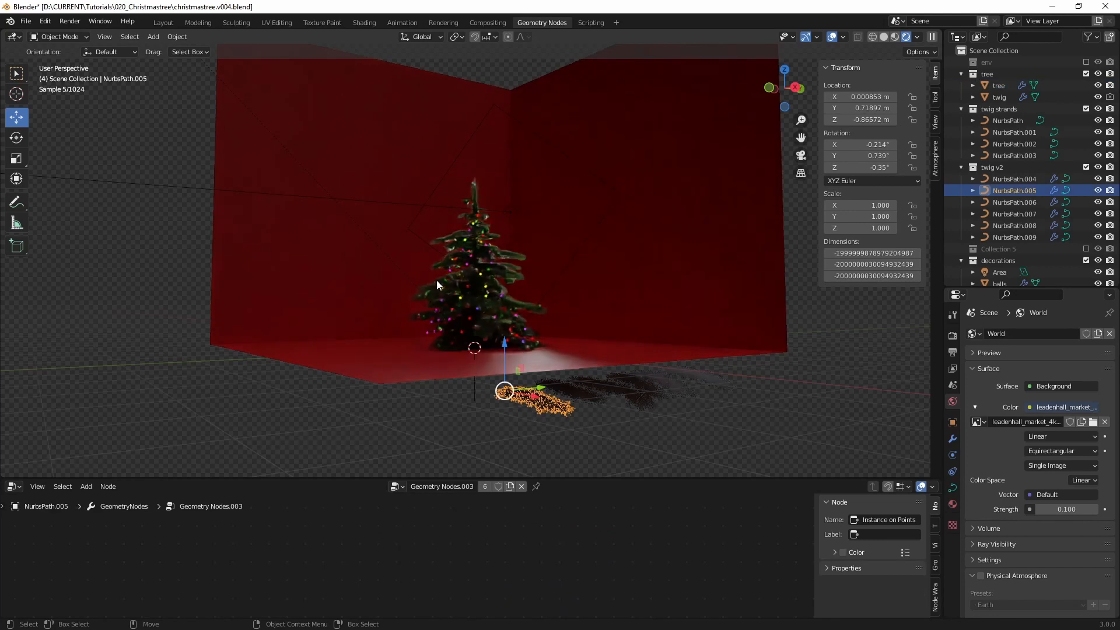
pyautogui.scroll(5, 464, 254)
pyautogui.moveTo(464, 256); pyautogui.dragTo(526, 270, button='middle')
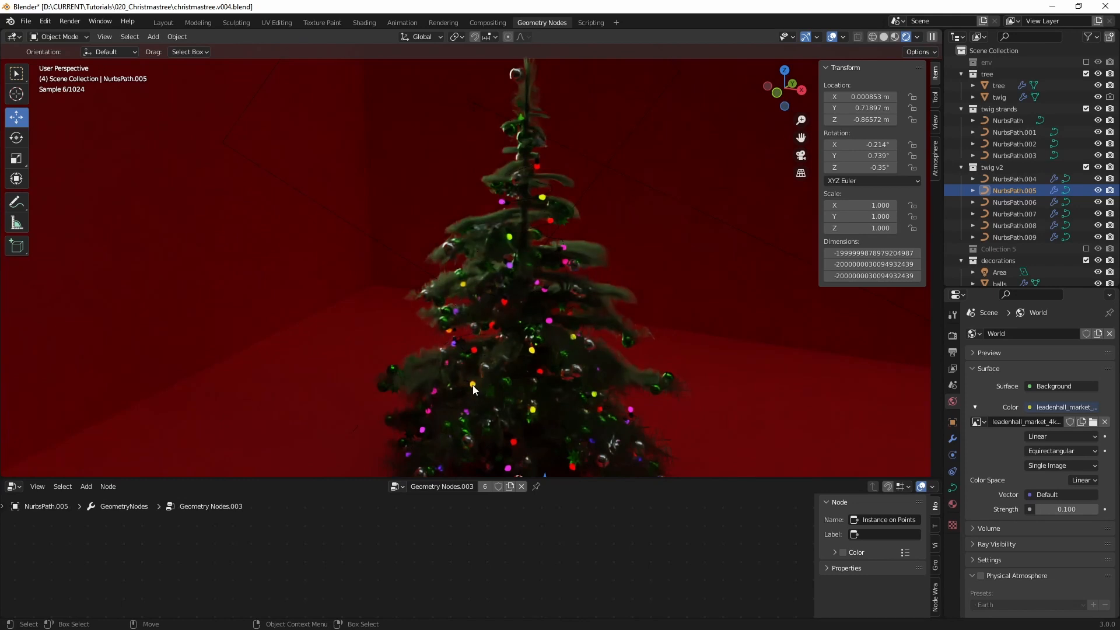
# Select the tree and examine how its Collection Info node for twig v2 feeds Instance on Points with Pick Instance.
pyautogui.click(514, 280)
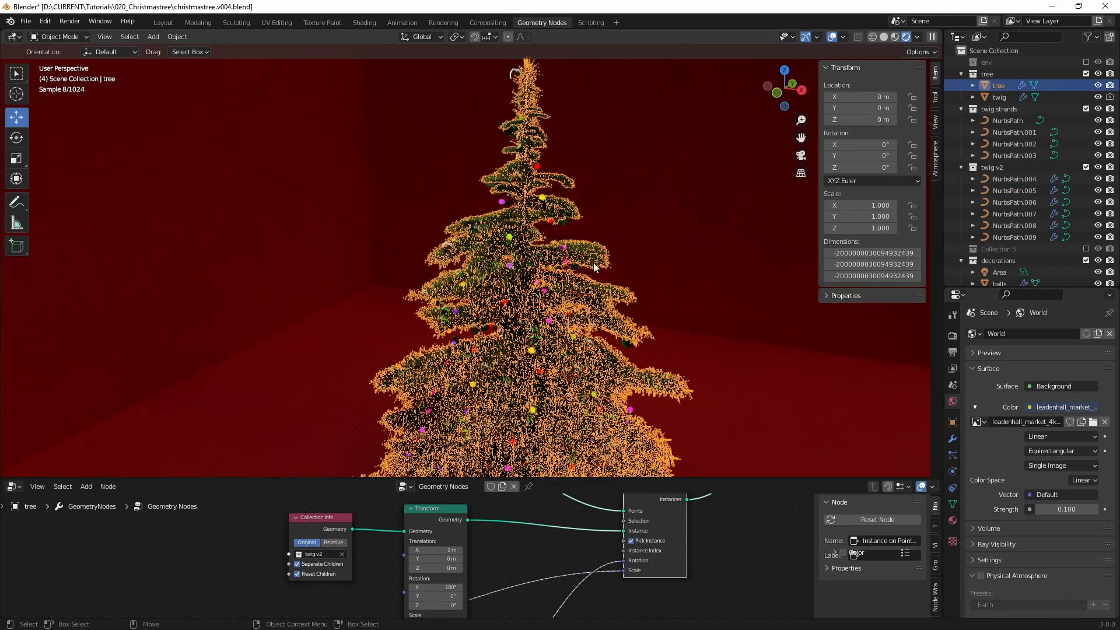
pyautogui.click(594, 267)
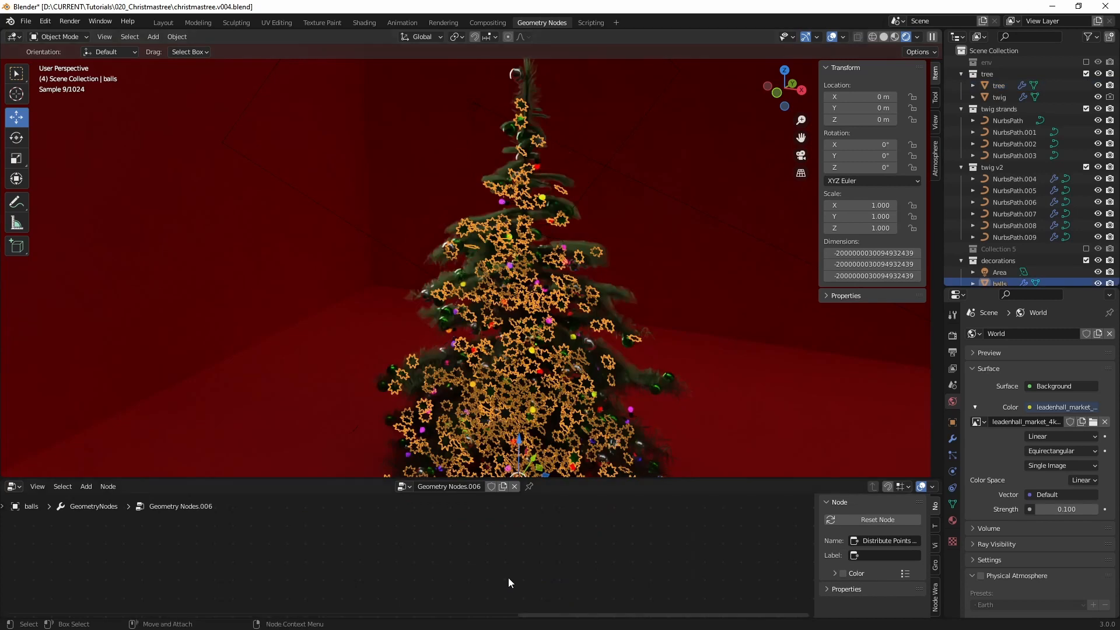
pyautogui.click(581, 242)
pyautogui.scroll(-8, 506, 528)
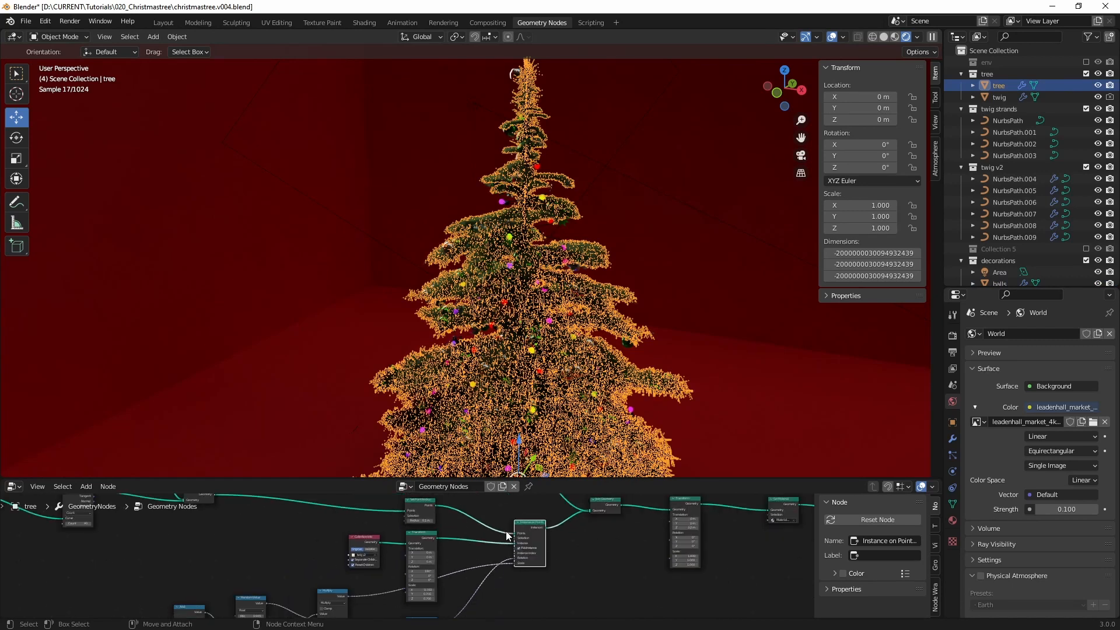
pyautogui.moveTo(474, 546); pyautogui.dragTo(421, 570, button='middle')
pyautogui.scroll(5, 461, 575)
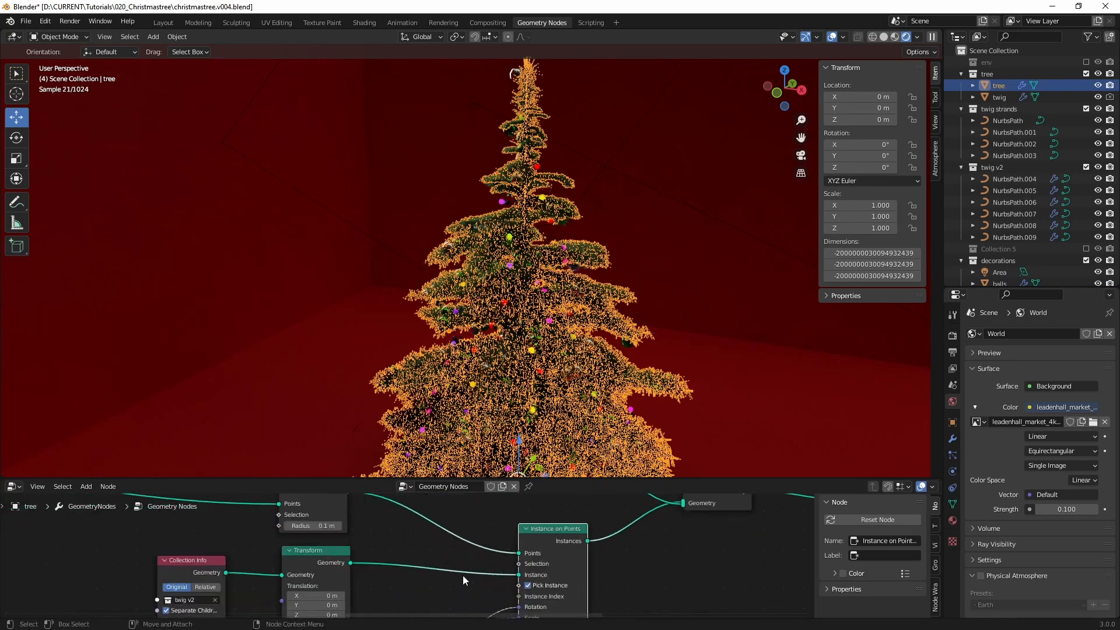
pyautogui.moveTo(158, 543); pyautogui.dragTo(196, 531)
pyautogui.moveTo(197, 555); pyautogui.dragTo(200, 529)
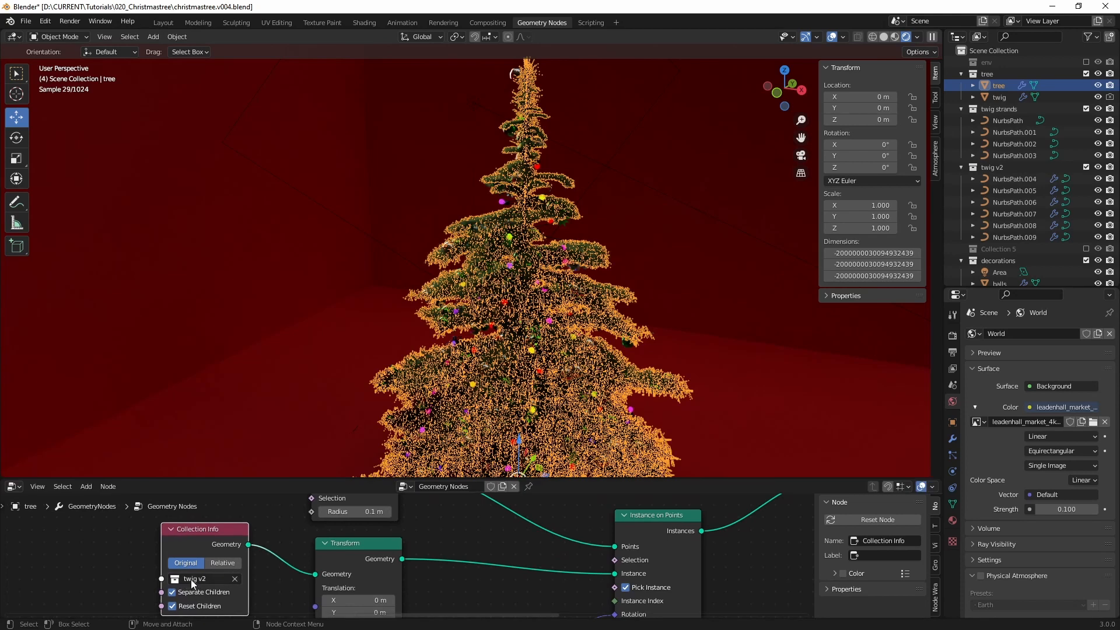
pyautogui.moveTo(528, 570); pyautogui.dragTo(378, 572, button='middle')
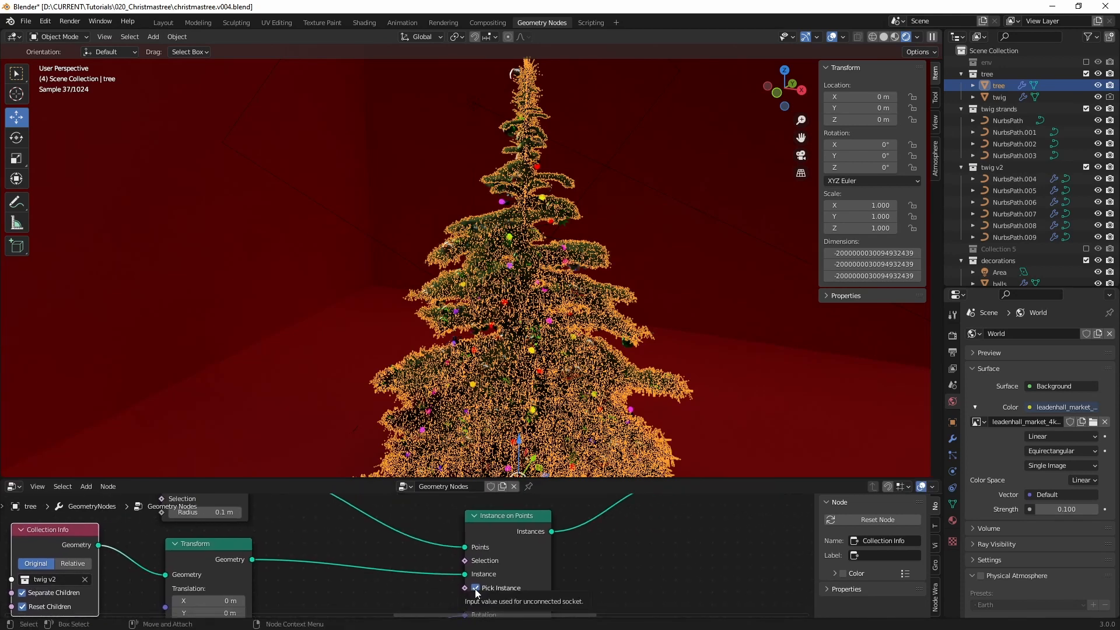
# Select all six twig v2 curves, NurbsPath.004 to NurbsPath.009, and view them together with the tree.
pyautogui.scroll(-5, 540, 396)
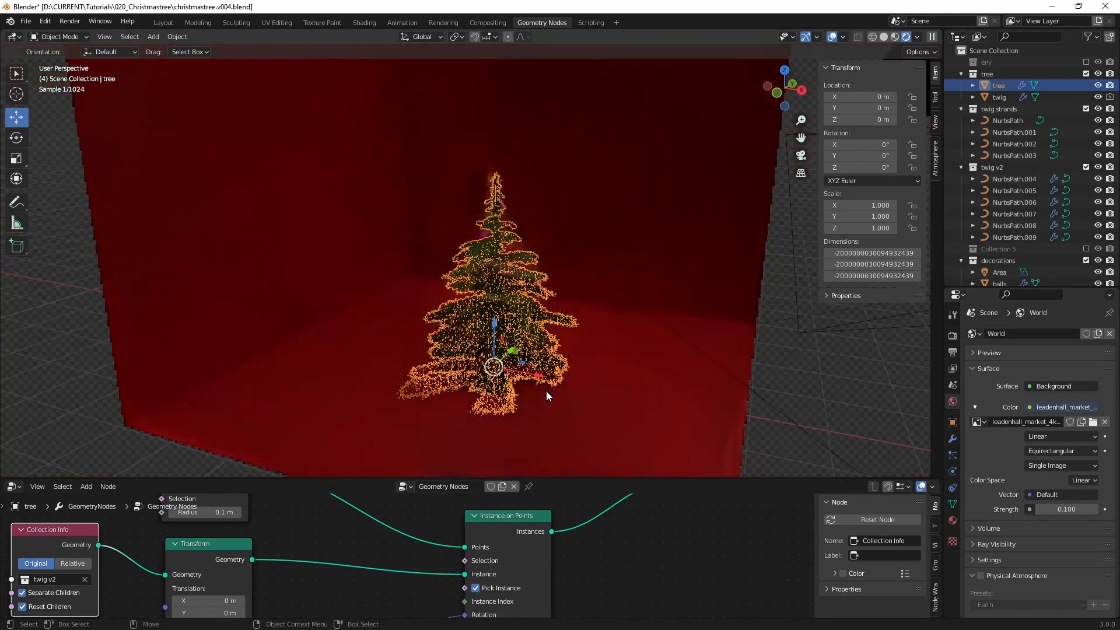
pyautogui.moveTo(482, 343); pyautogui.dragTo(484, 420, button='middle')
pyautogui.moveTo(484, 420); pyautogui.dragTo(822, 387)
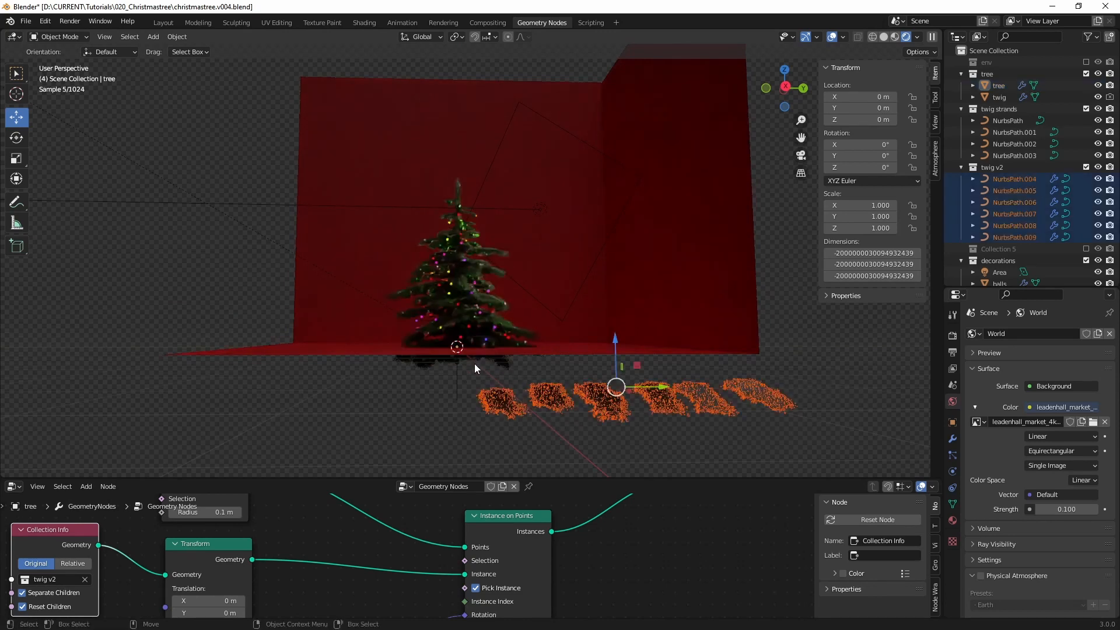
pyautogui.moveTo(520, 323); pyautogui.dragTo(520, 350, button='middle')
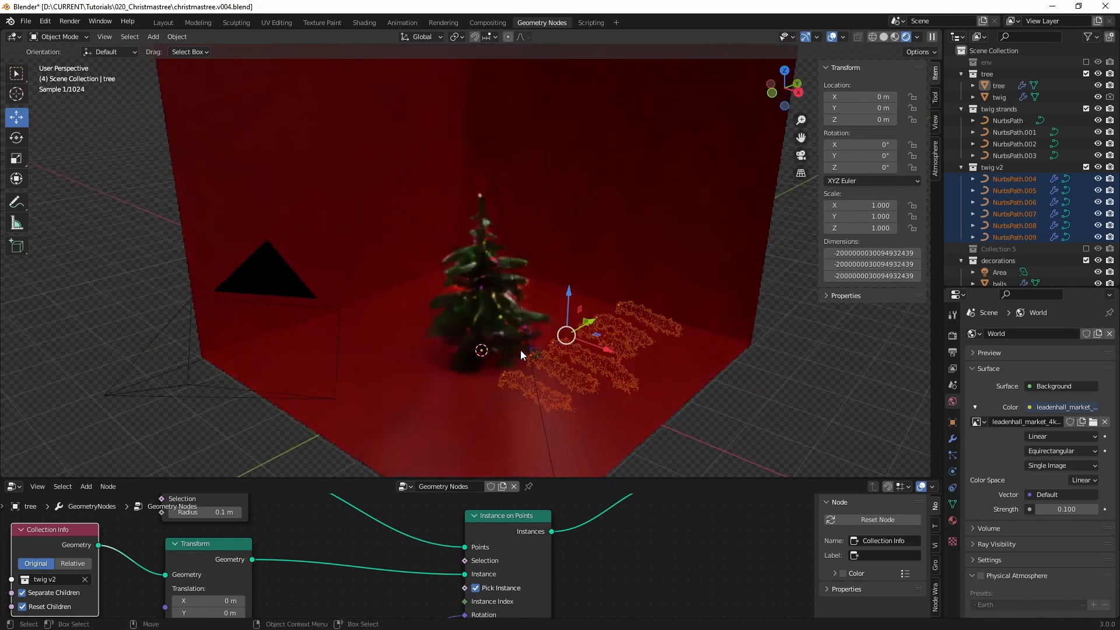
pyautogui.scroll(3, 520, 350)
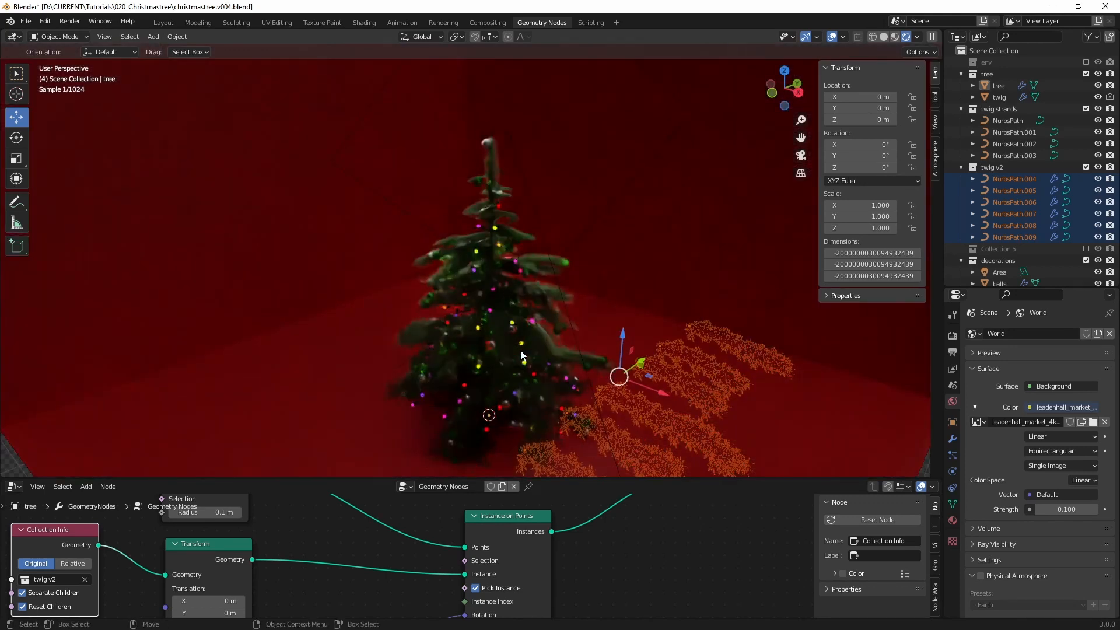